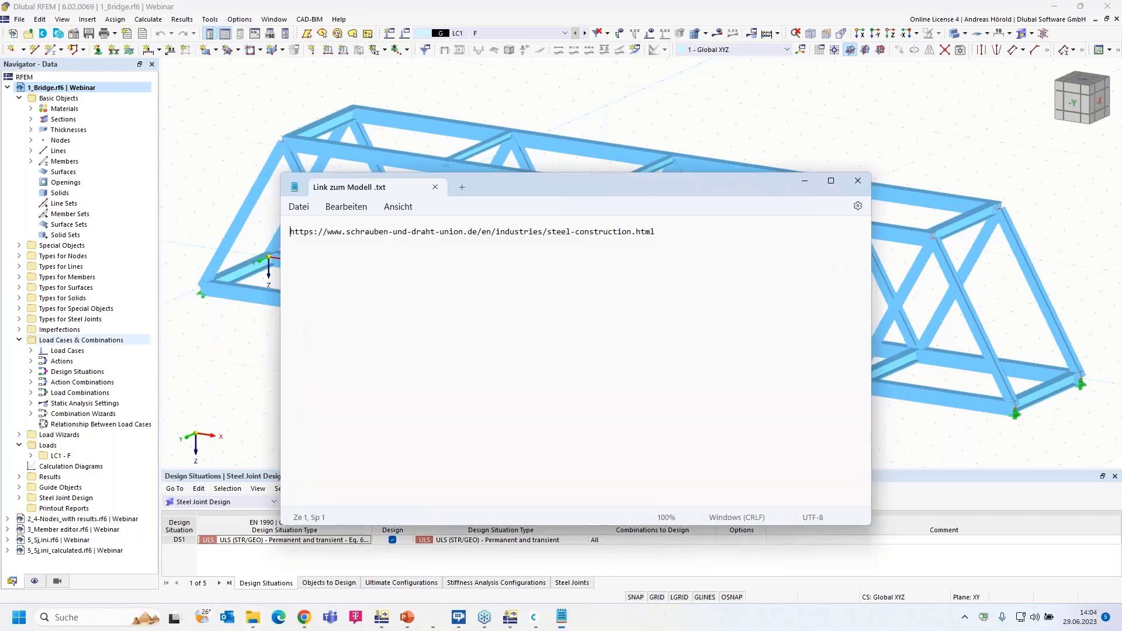
Copy the steel construction web link from the text file and open that page in Chrome
{"action": "triple_click", "coordinate": [675, 230]}
{"action": "key", "text": "ctrl+c"}
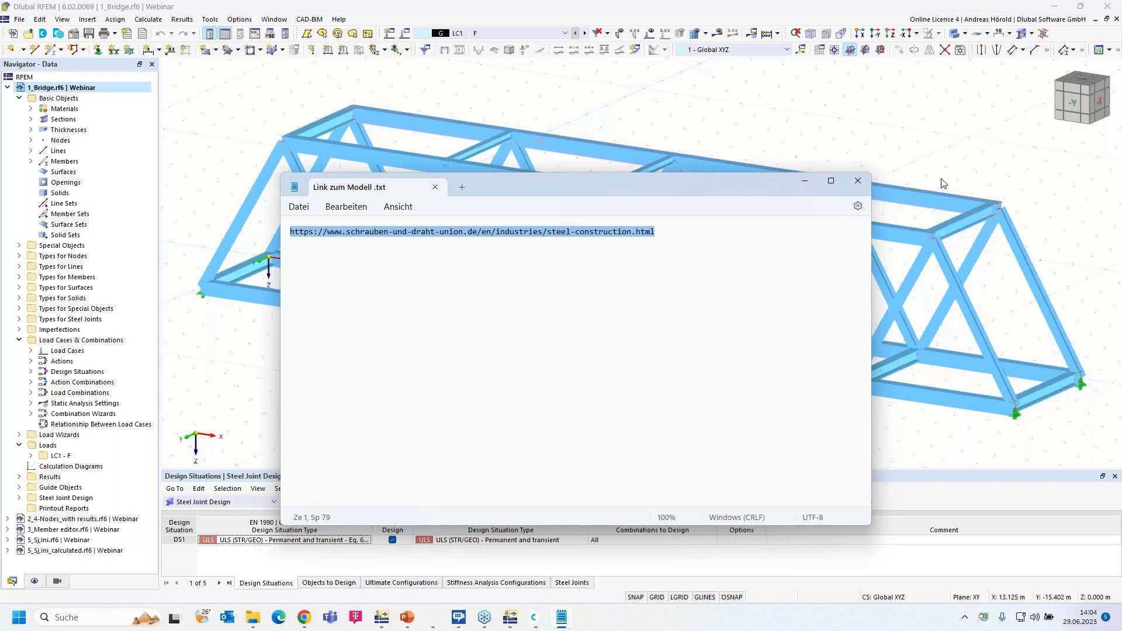
{"action": "left_click", "coordinate": [805, 181]}
{"action": "left_click", "coordinate": [304, 617]}
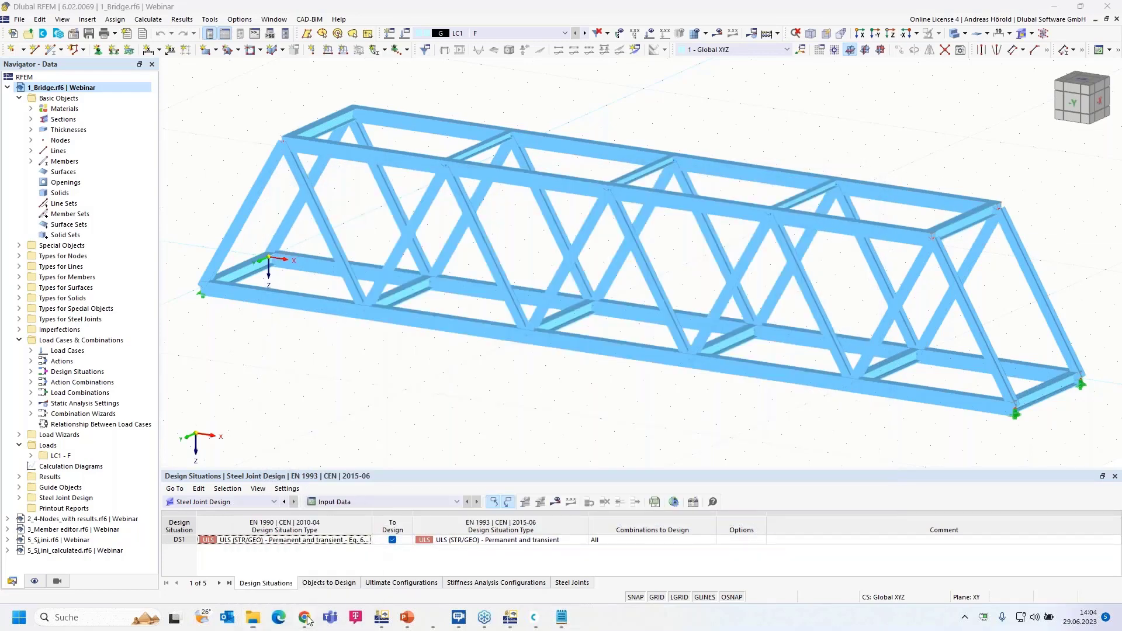
{"action": "left_click", "coordinate": [302, 36]}
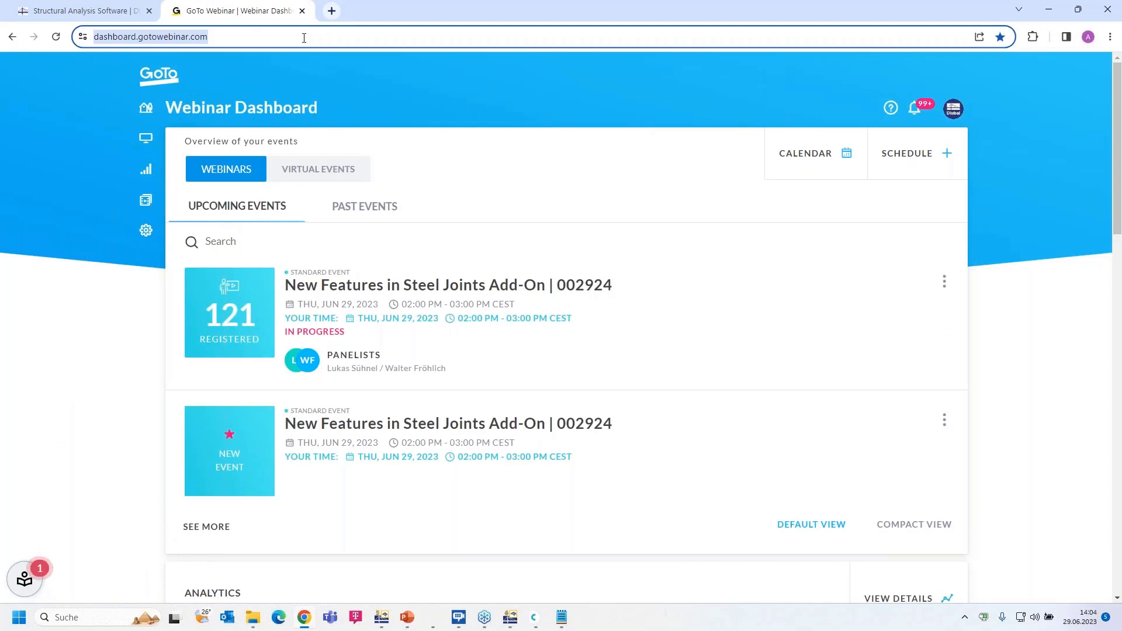
{"action": "key", "text": "ctrl+v"}
{"action": "key", "text": "Return"}
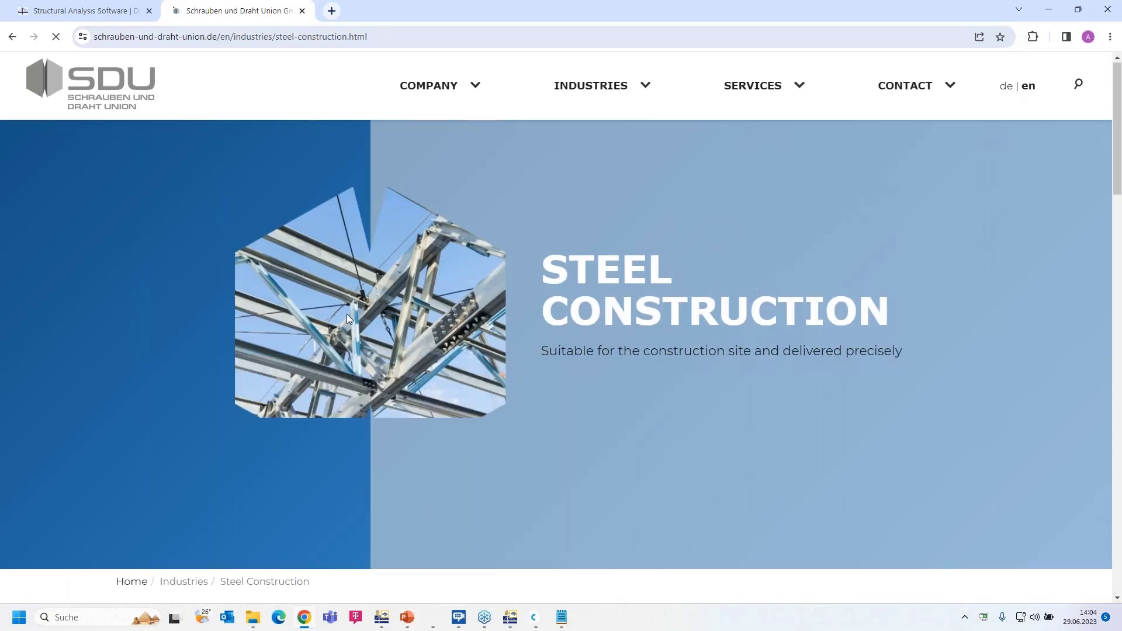
Examine the photo of the bolted truss joints in the section "Suitable for the construction site and delivered precisely"
{"action": "scroll", "coordinate": [346, 314], "scroll_direction": "down", "scroll_amount": 8}
{"action": "scroll", "coordinate": [346, 318], "scroll_direction": "down", "scroll_amount": 15}
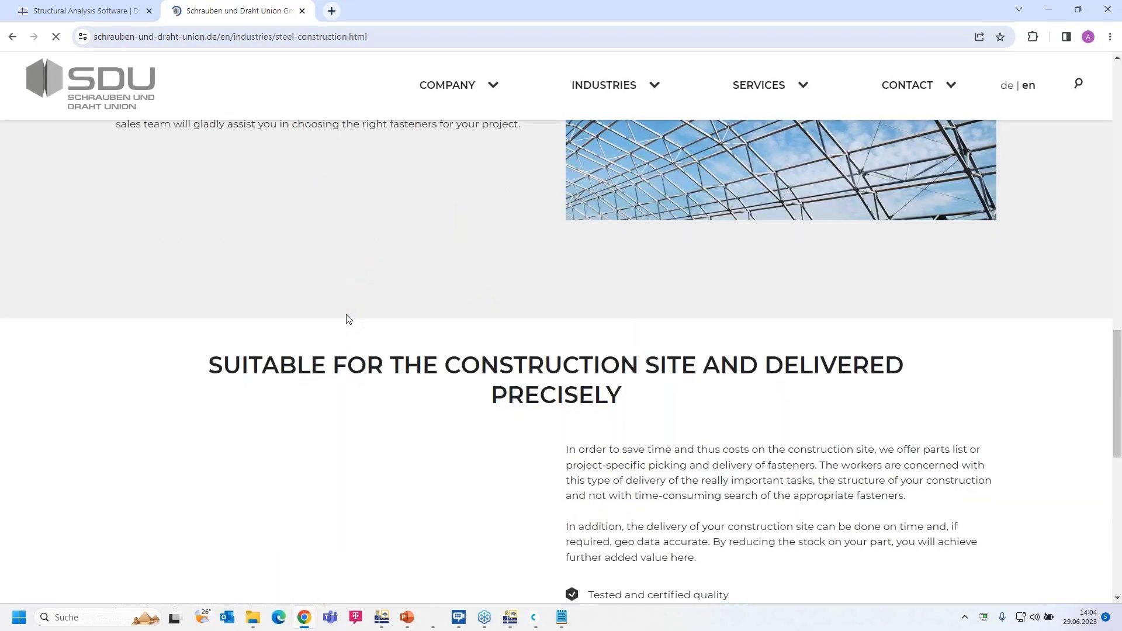
{"action": "scroll", "coordinate": [183, 382], "scroll_direction": "up", "scroll_amount": 3}
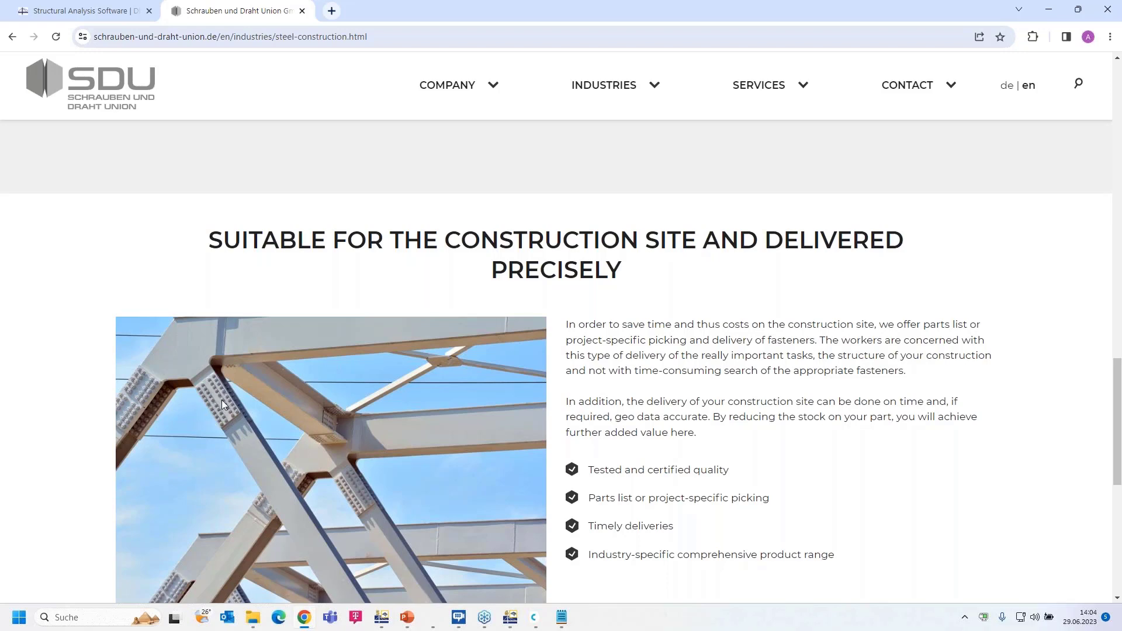
{"action": "scroll", "coordinate": [222, 404], "scroll_direction": "up", "scroll_amount": 1}
{"action": "scroll", "coordinate": [222, 405], "scroll_direction": "down", "scroll_amount": 2}
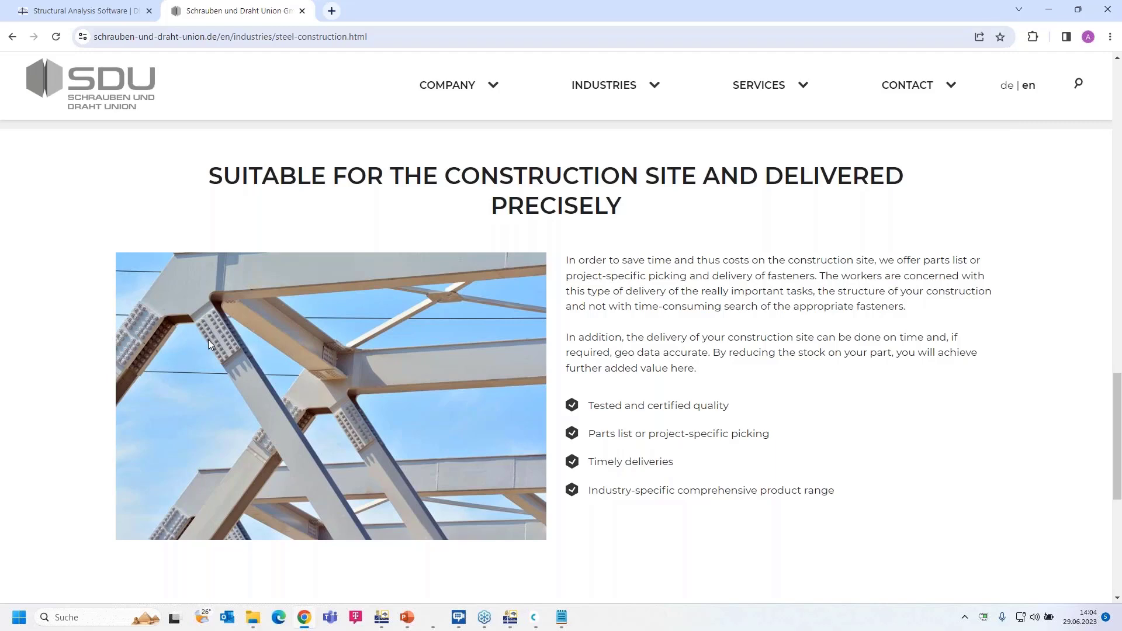
Switch to RFEM and review the model's base data for the activated add-ons and the available steel joints design standards
{"action": "left_click", "coordinate": [511, 620]}
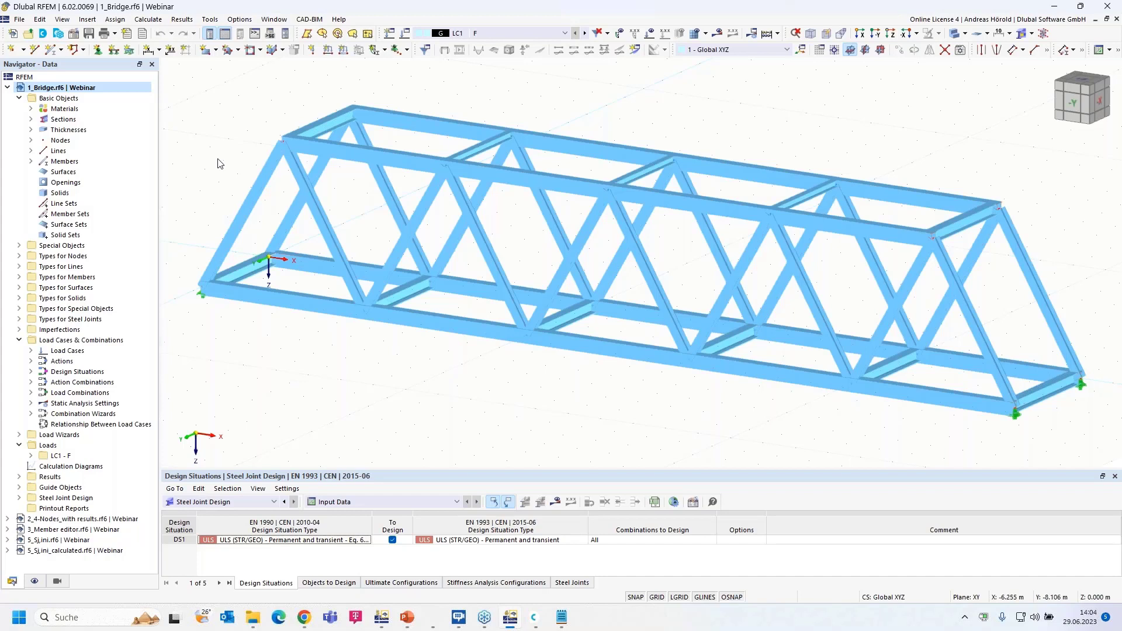
{"action": "left_click", "coordinate": [73, 35]}
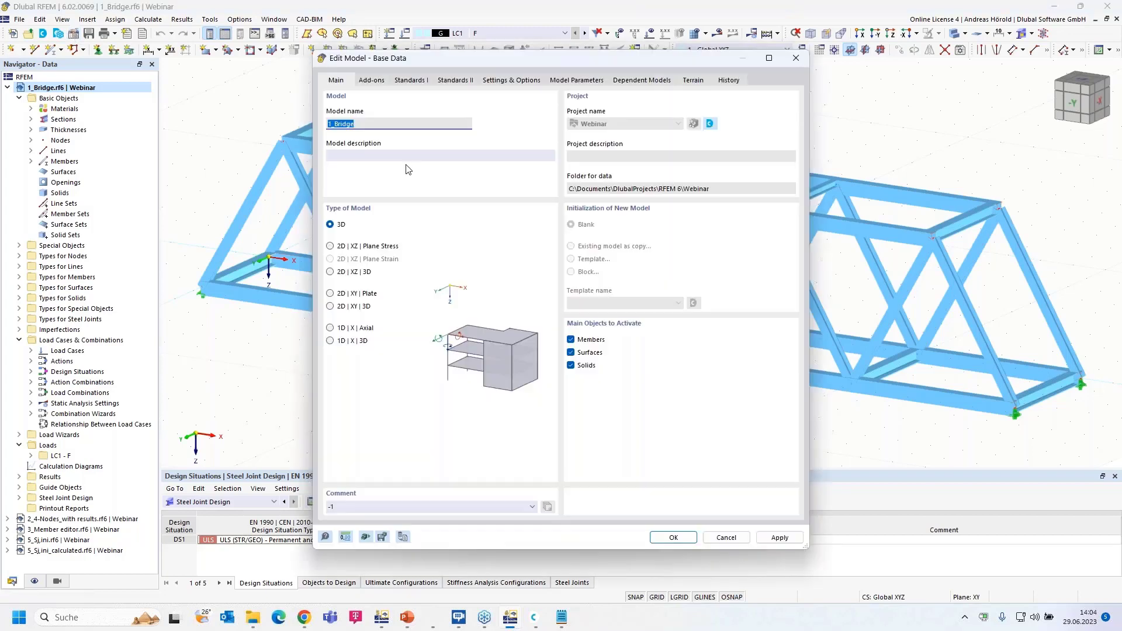
{"action": "left_click", "coordinate": [372, 82]}
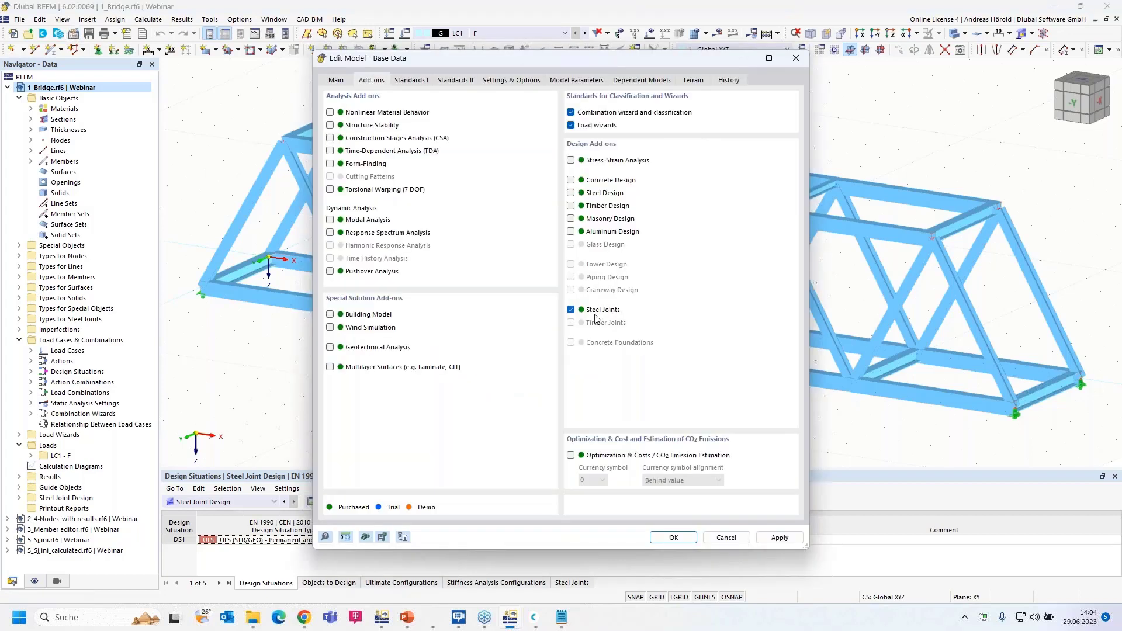
{"action": "left_click", "coordinate": [412, 81]}
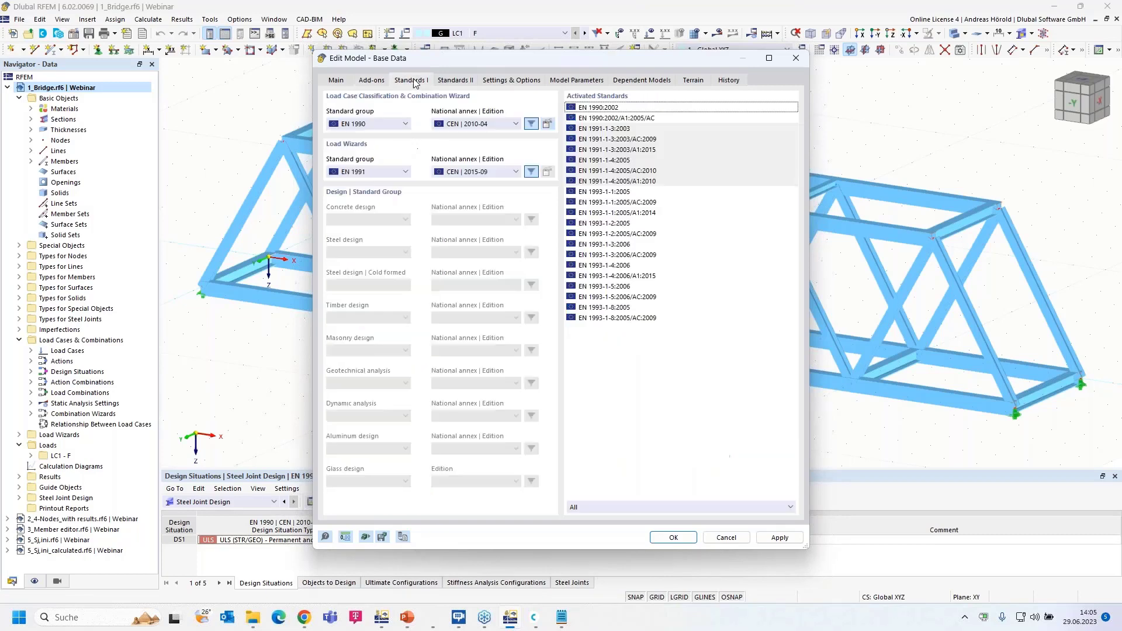
{"action": "left_click", "coordinate": [465, 82]}
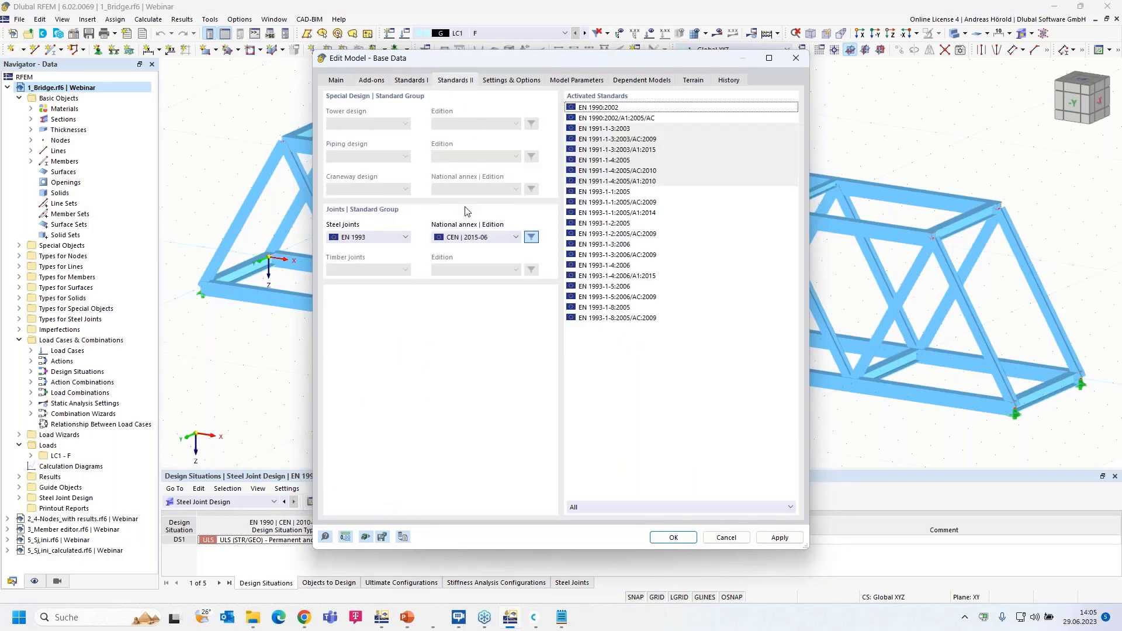
{"action": "left_click", "coordinate": [384, 237]}
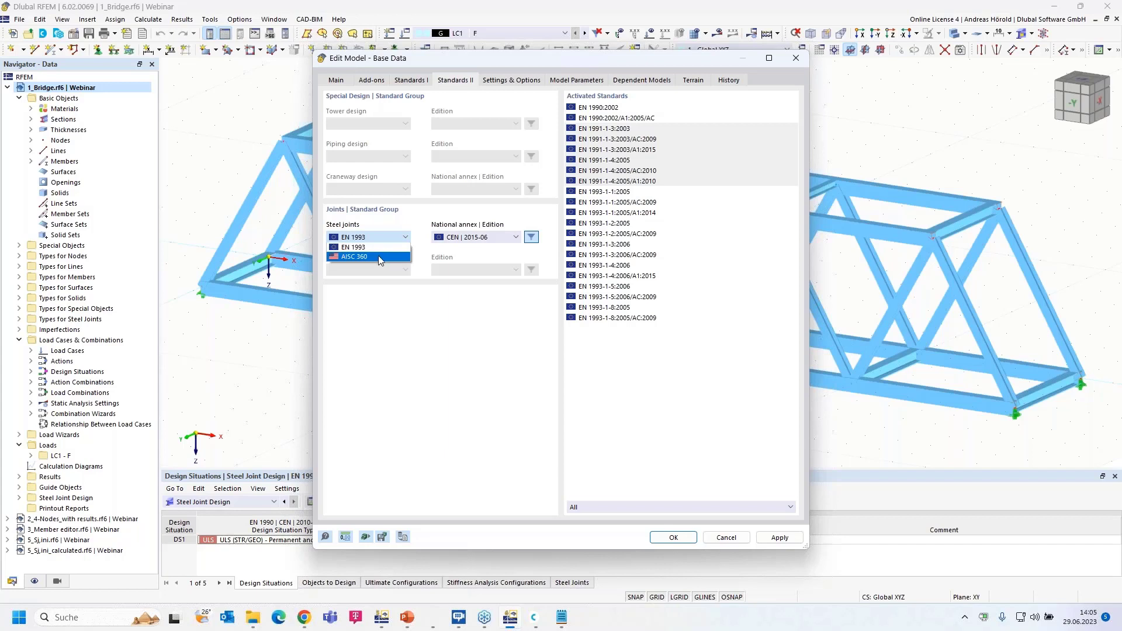
{"action": "left_click", "coordinate": [389, 291]}
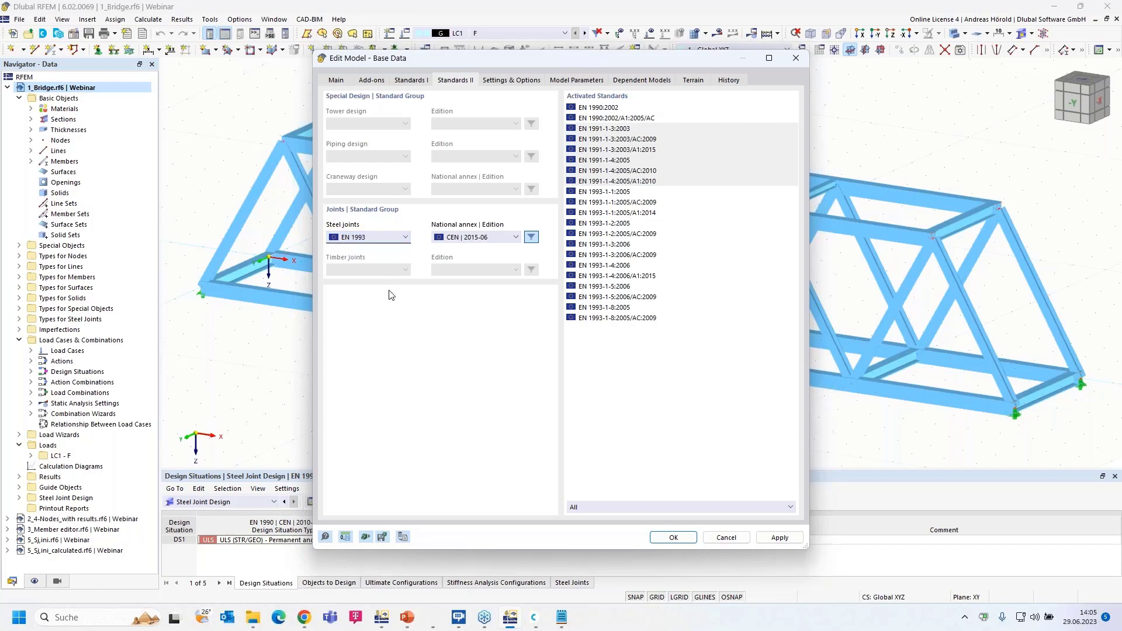
{"action": "left_click", "coordinate": [726, 538]}
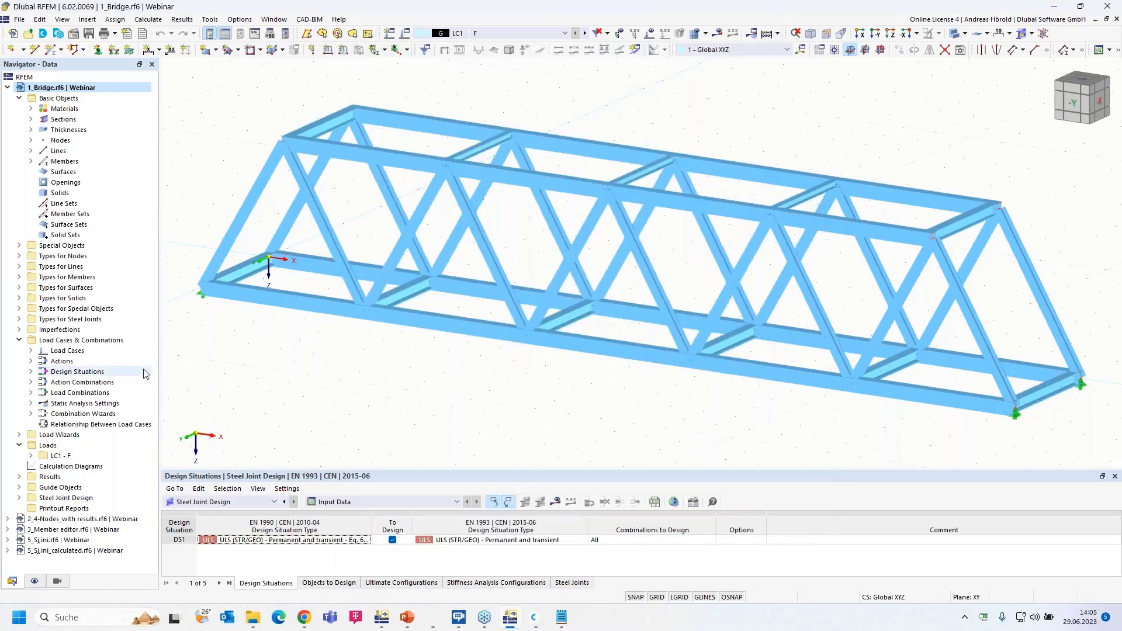
Create a new steel joint and assign it to node 1 at the upper end corner of the bridge truss
{"action": "left_click", "coordinate": [20, 320]}
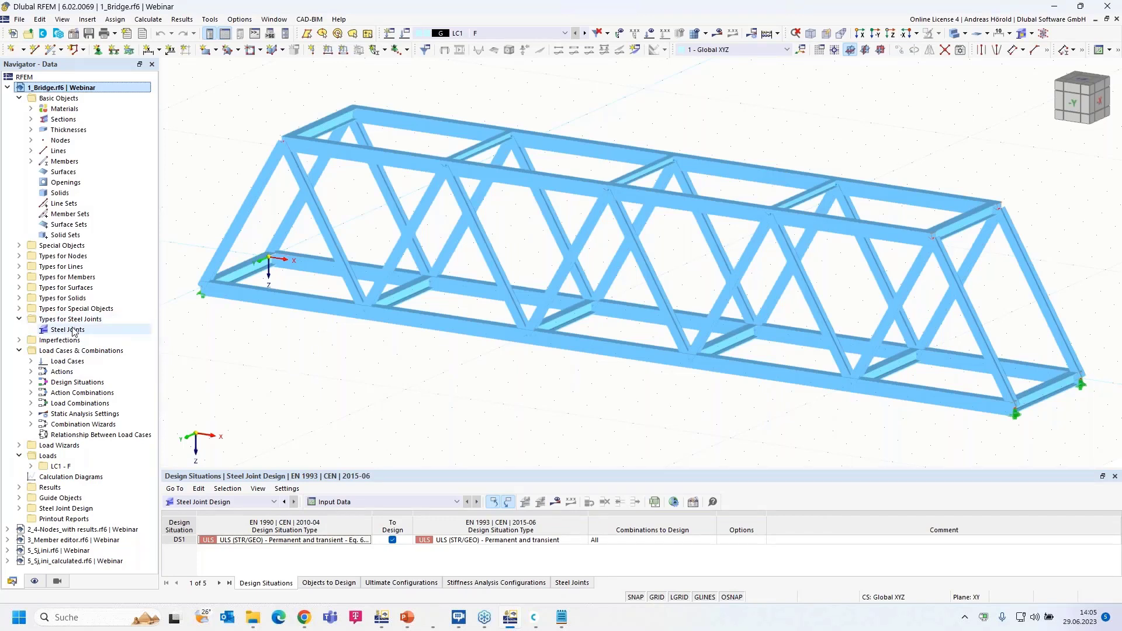
{"action": "right_click", "coordinate": [73, 331]}
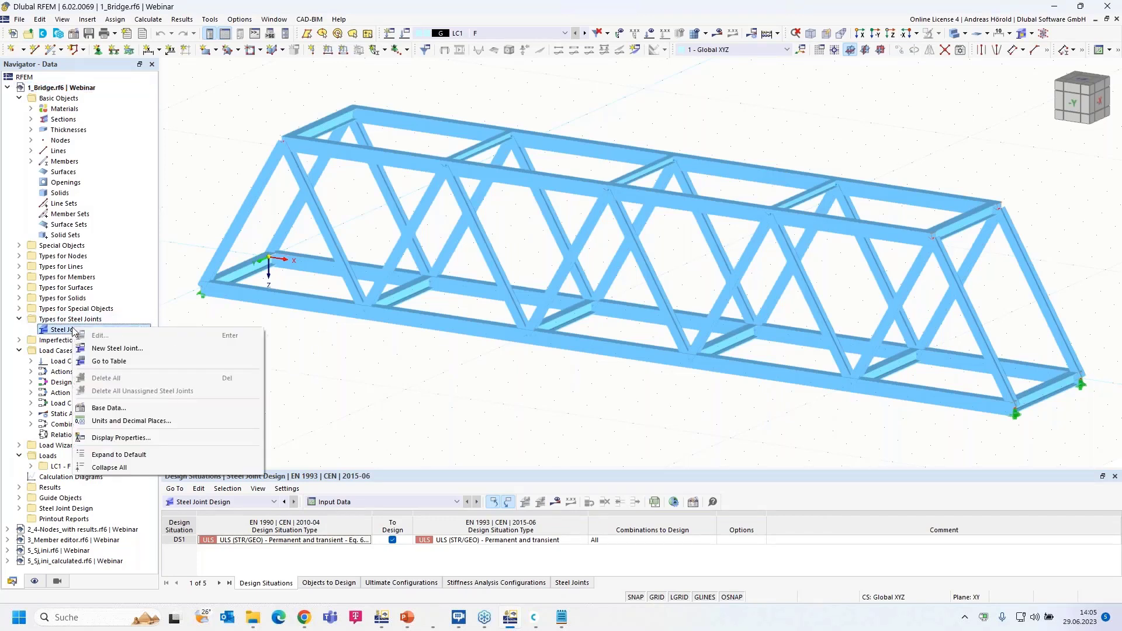
{"action": "left_click", "coordinate": [154, 349]}
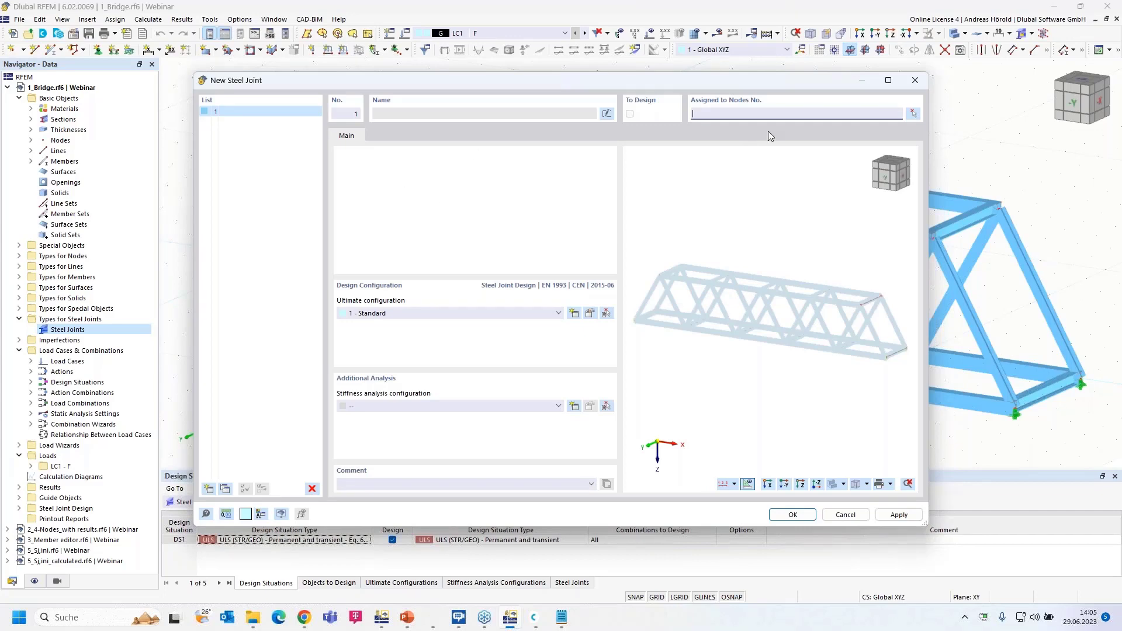
{"action": "left_click", "coordinate": [913, 115]}
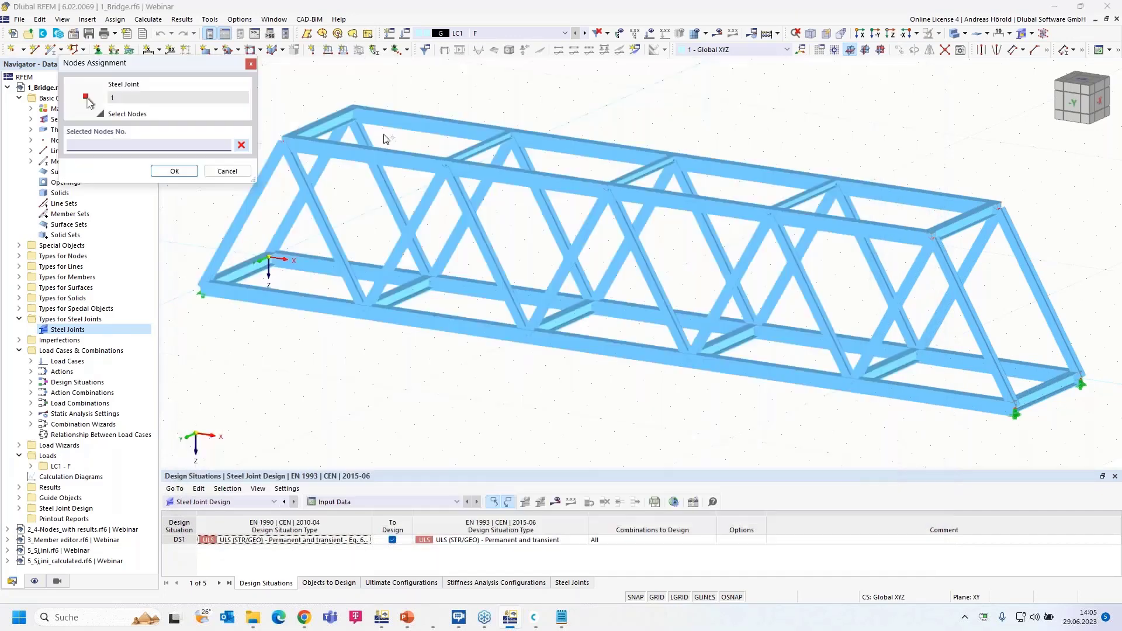
{"action": "left_click", "coordinate": [287, 144]}
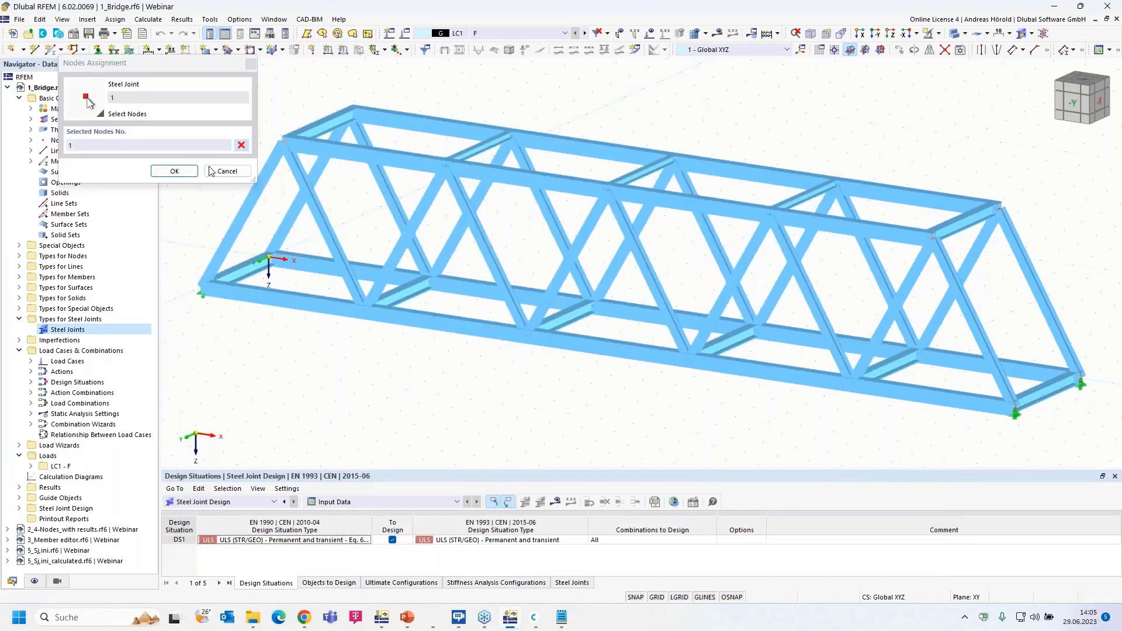
{"action": "left_click", "coordinate": [173, 171]}
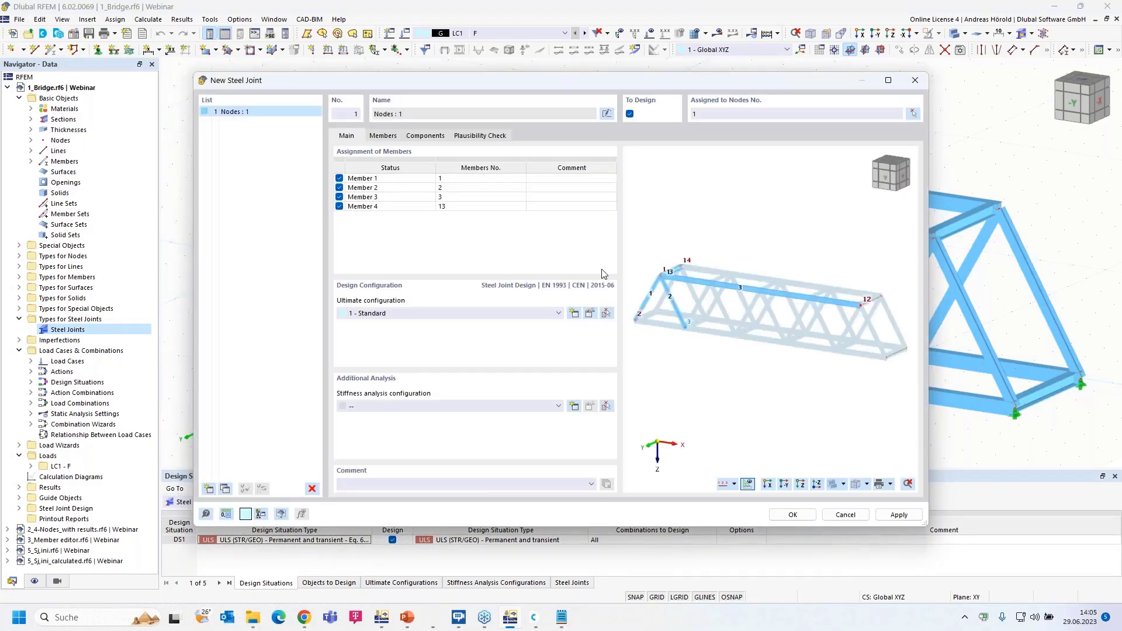
Identify in the joint preview which truss member each entry of the member assignment, Member 1 to Member 4, stands for
{"action": "scroll", "coordinate": [671, 277], "scroll_direction": "up", "scroll_amount": 4}
{"action": "middle_click_drag", "start_coordinate": [687, 269], "coordinate": [768, 244]}
{"action": "scroll", "coordinate": [732, 248], "scroll_direction": "up", "scroll_amount": 3}
{"action": "scroll", "coordinate": [747, 253], "scroll_direction": "up", "scroll_amount": 2}
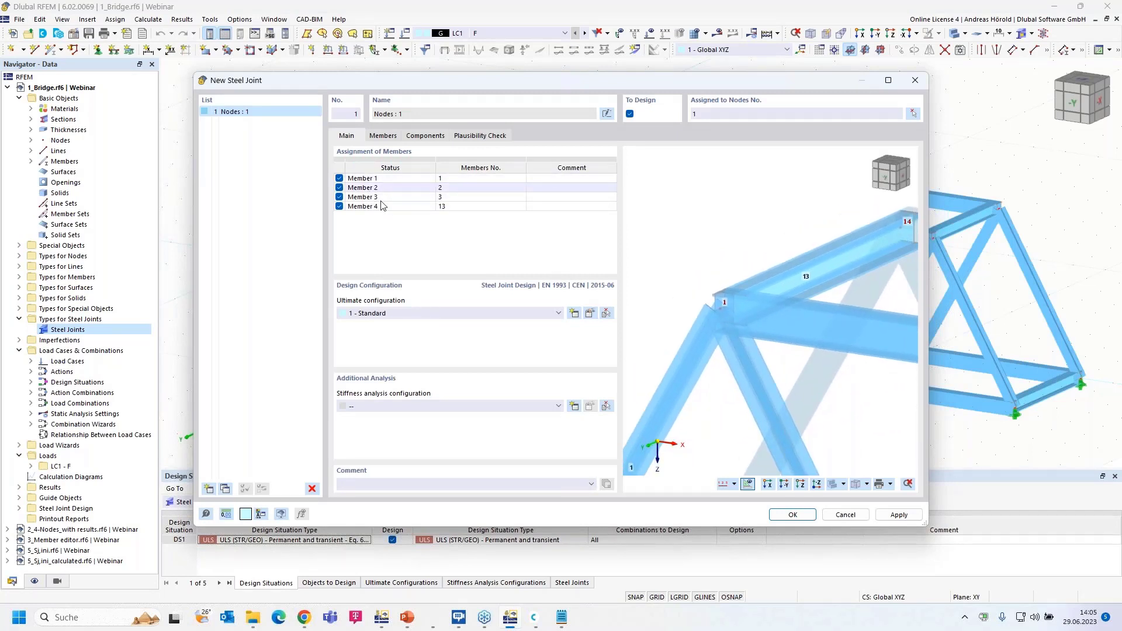
{"action": "left_click", "coordinate": [391, 182]}
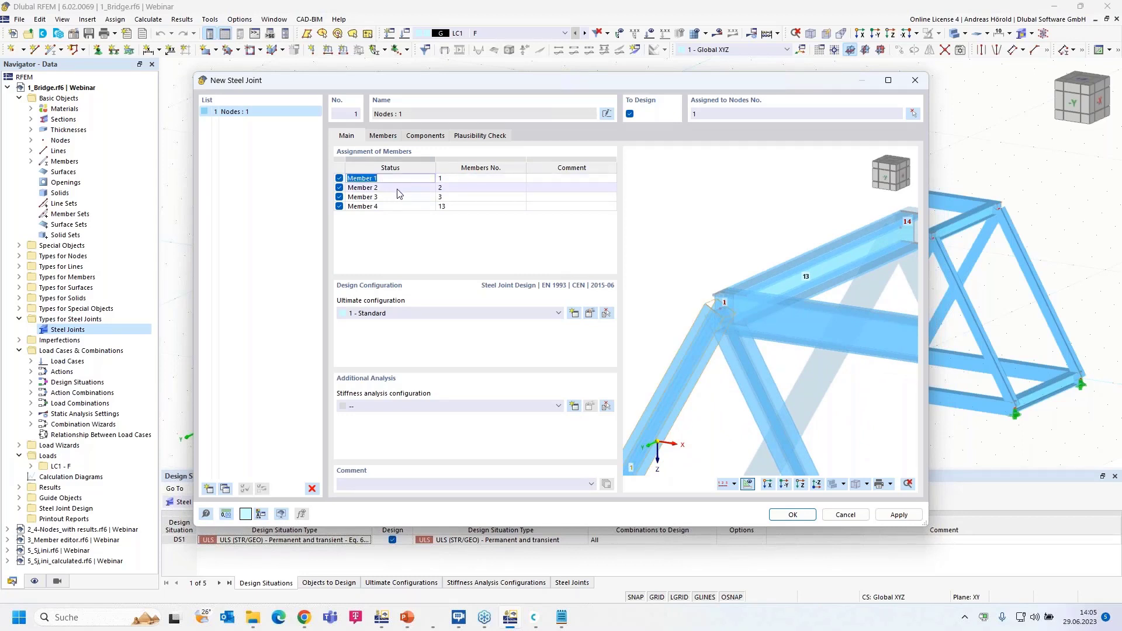
{"action": "left_click", "coordinate": [397, 190]}
{"action": "left_click", "coordinate": [397, 198]}
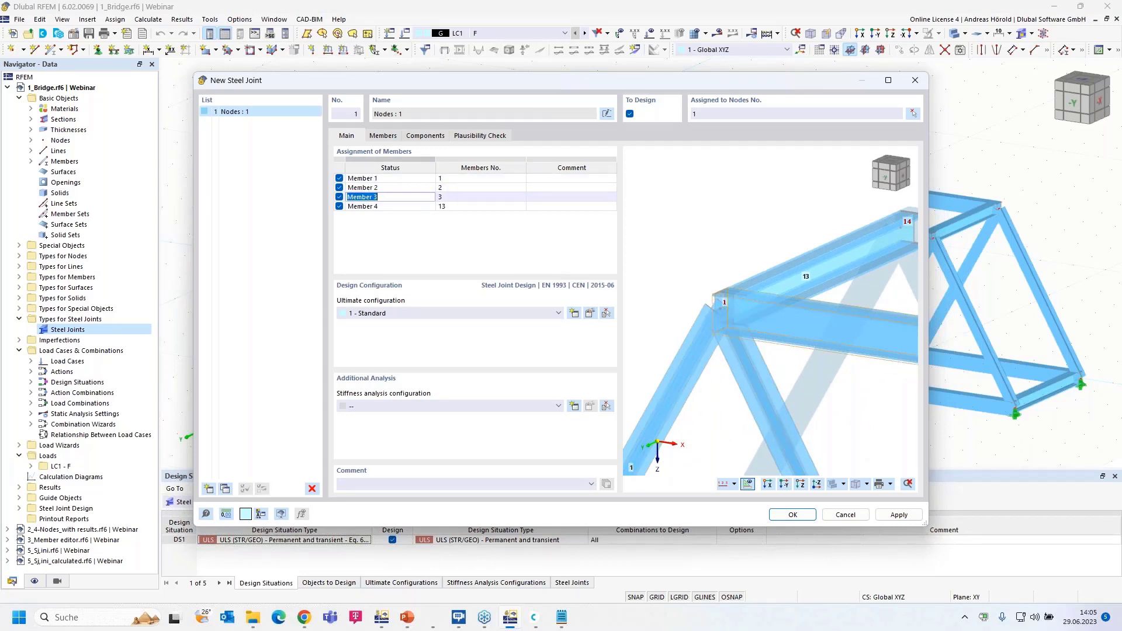
{"action": "left_click", "coordinate": [397, 207]}
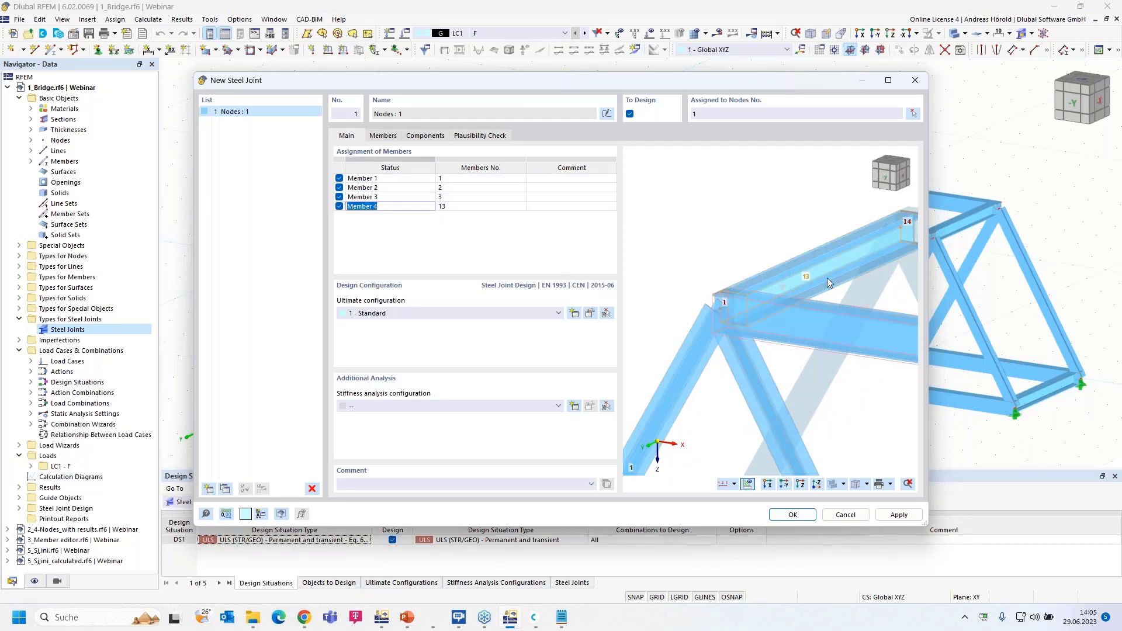
Rename Member 1 of the steel joint as "Dia 1"
{"action": "left_click", "coordinate": [386, 179]}
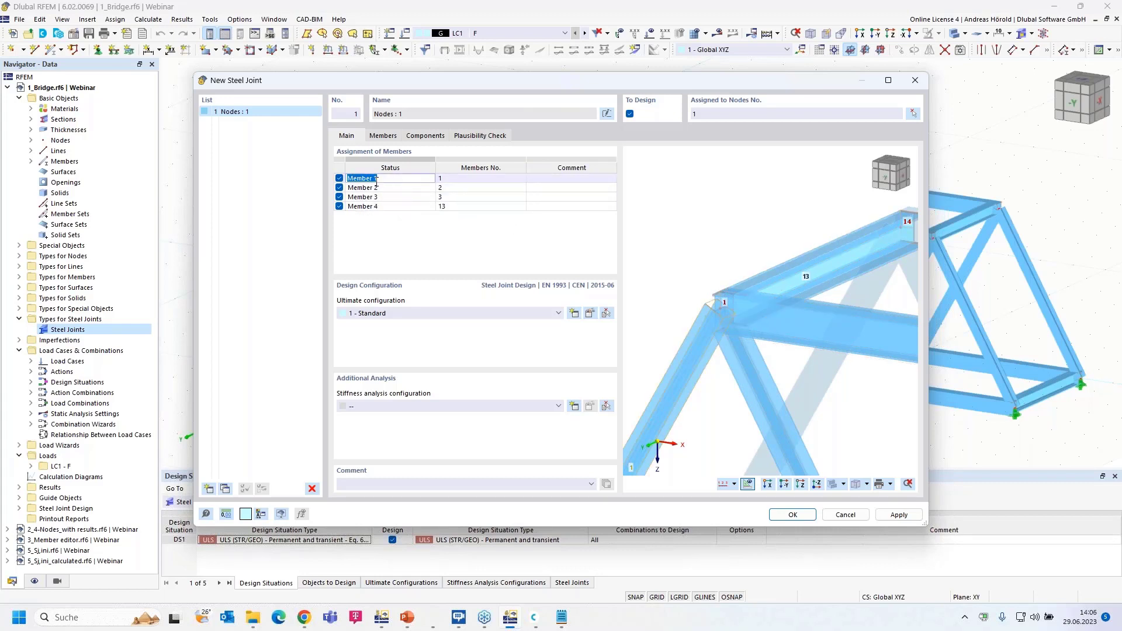
{"action": "left_click", "coordinate": [373, 178]}
{"action": "left_click_drag", "start_coordinate": [374, 179], "coordinate": [343, 181]}
{"action": "left_click", "coordinate": [358, 179]}
{"action": "left_click", "coordinate": [357, 178]}
{"action": "double_click", "coordinate": [358, 178]}
{"action": "type", "text": "Dia"}
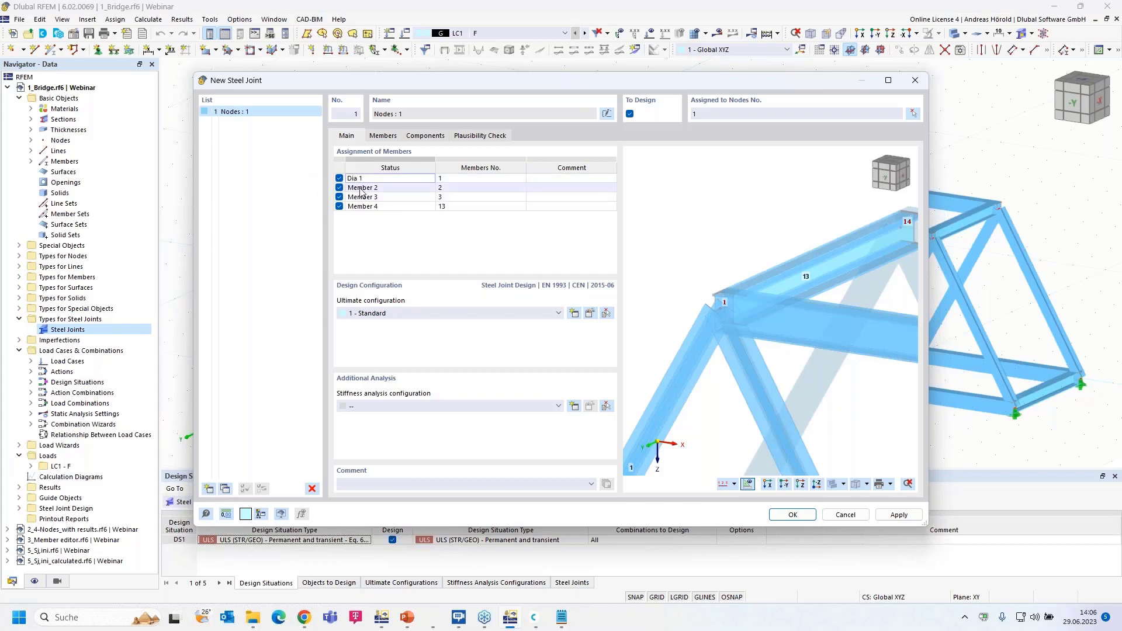
Rename Member 2 of the steel joint as "Dia 2"
{"action": "left_click", "coordinate": [360, 188]}
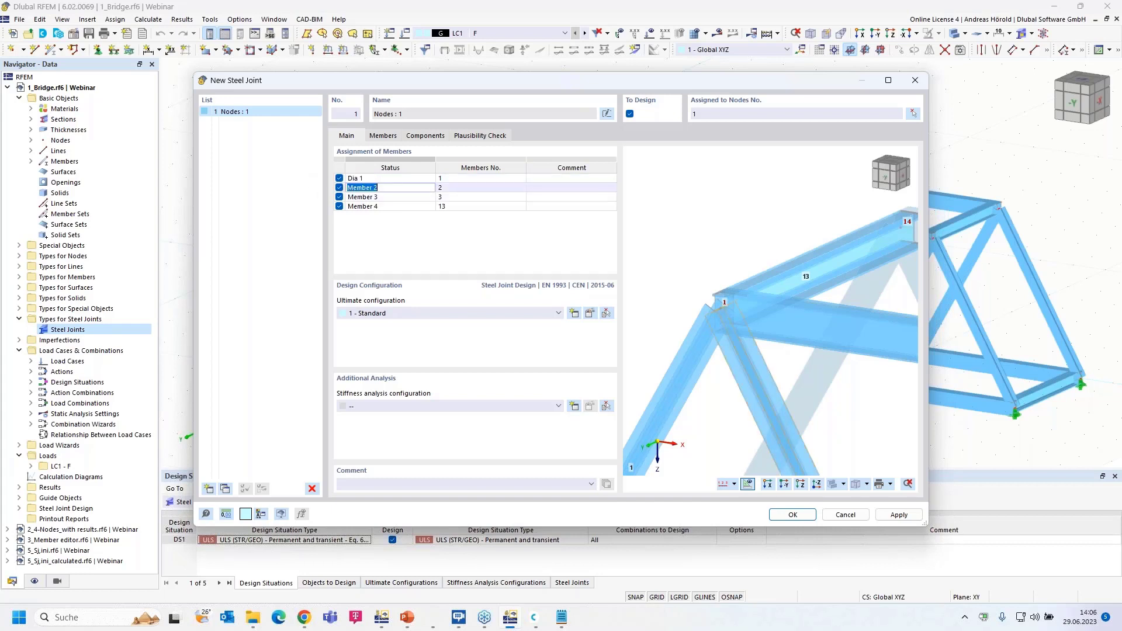
{"action": "left_click_drag", "start_coordinate": [373, 187], "coordinate": [337, 193]}
{"action": "left_click", "coordinate": [357, 188]}
{"action": "left_click", "coordinate": [356, 188]}
{"action": "double_click", "coordinate": [357, 188]}
{"action": "type", "text": "Dia"}
Rename Member 3 of the steel joint as "Hor" and Member 4 as "Cross"
{"action": "left_click", "coordinate": [349, 197]}
{"action": "left_click", "coordinate": [382, 200]}
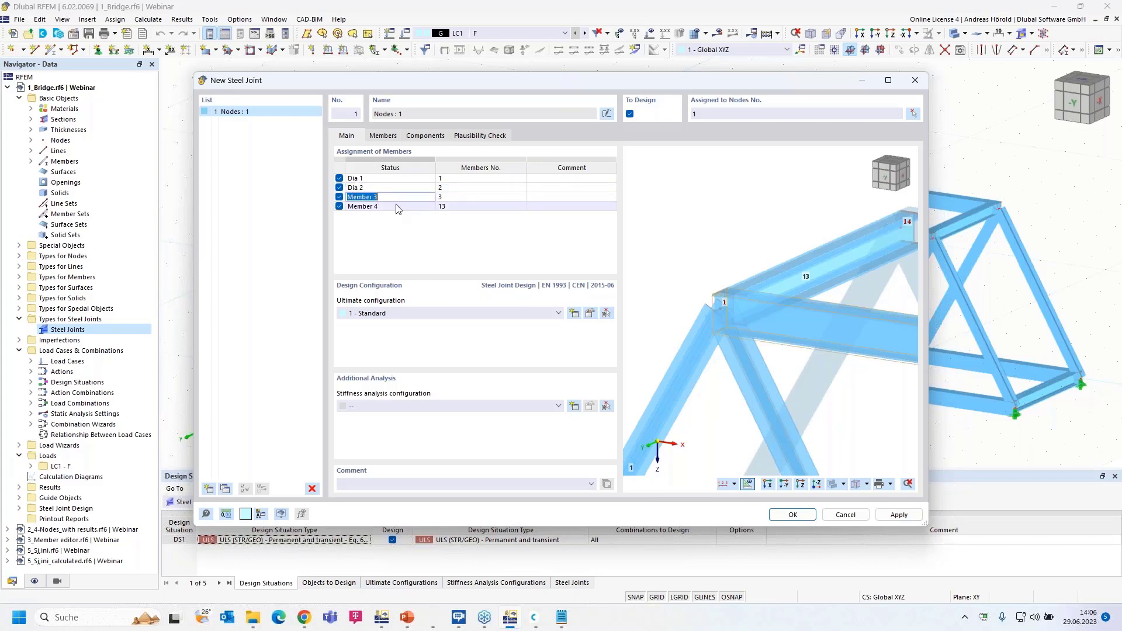
{"action": "type", "text": "Hor"}
{"action": "key", "text": "Return"}
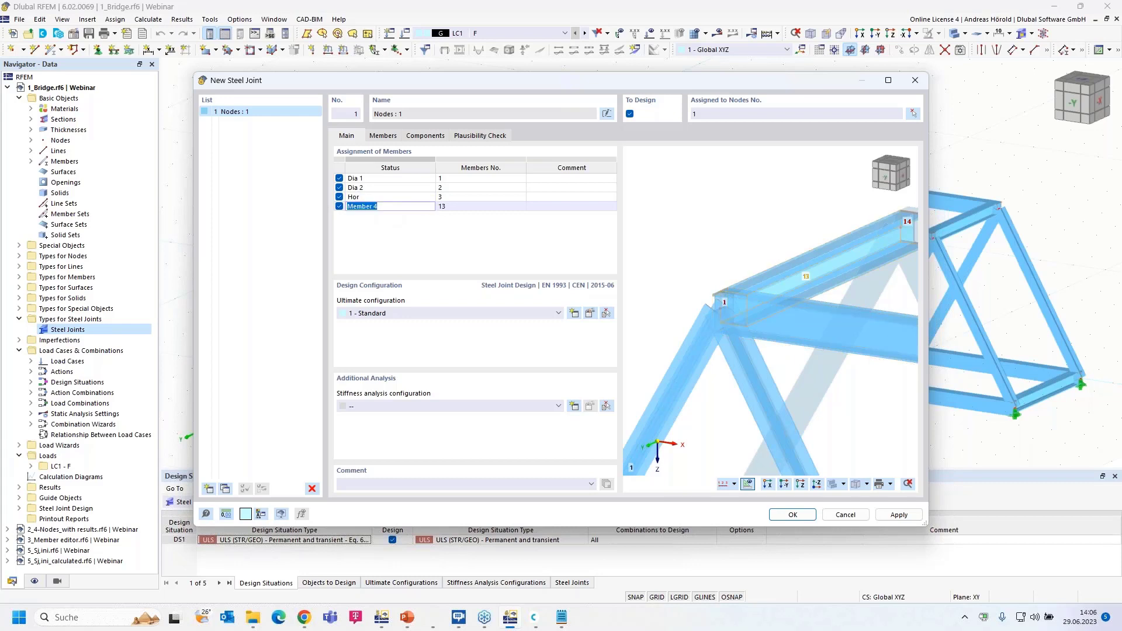
{"action": "type", "text": "Cross"}
{"action": "left_click", "coordinate": [394, 227]}
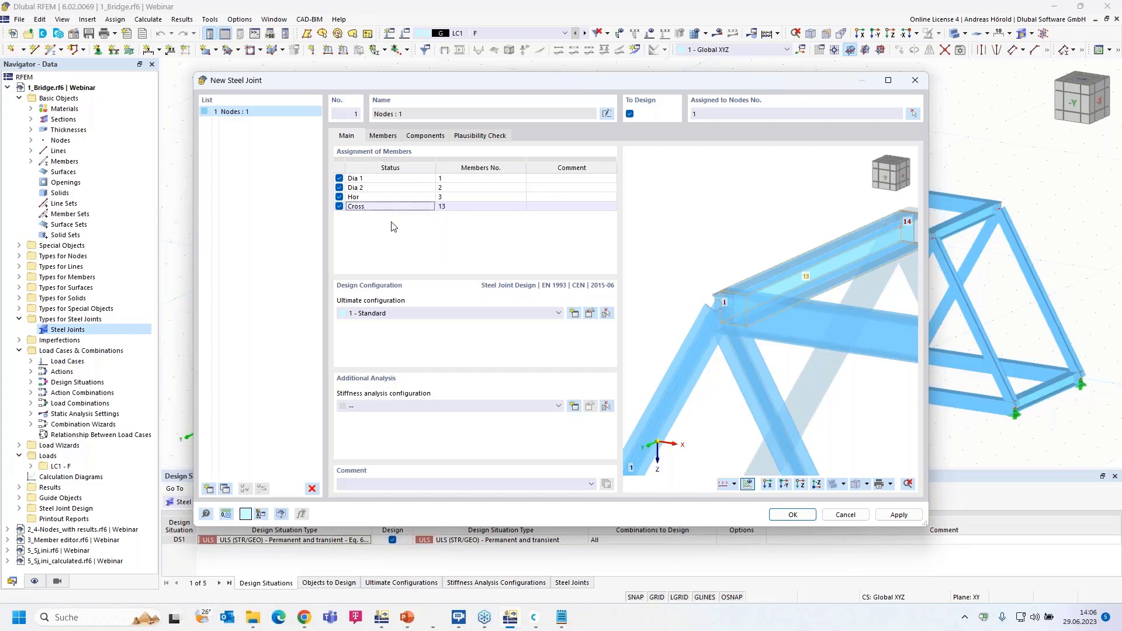
Review the joint members' types, supported ends and sections, with a close look at the node in the preview
{"action": "left_click", "coordinate": [384, 136]}
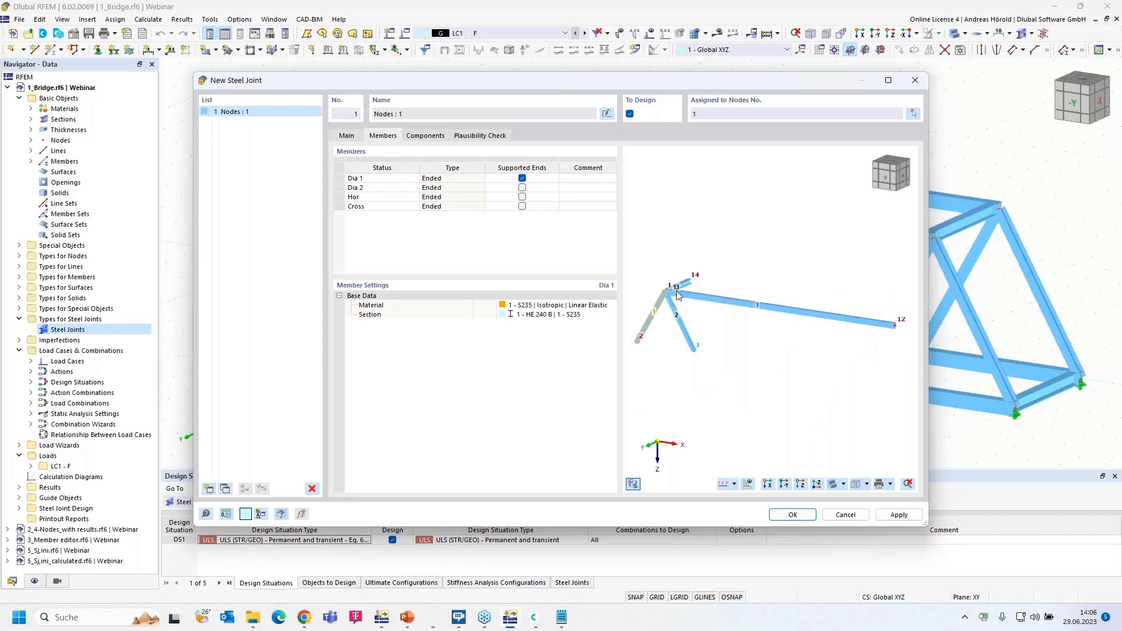
{"action": "scroll", "coordinate": [683, 295], "scroll_direction": "up", "scroll_amount": 2}
{"action": "scroll", "coordinate": [682, 295], "scroll_direction": "up", "scroll_amount": 4}
{"action": "middle_click_drag", "start_coordinate": [682, 296], "coordinate": [891, 299]}
{"action": "scroll", "coordinate": [806, 296], "scroll_direction": "up", "scroll_amount": 2}
{"action": "middle_click_drag", "start_coordinate": [806, 296], "coordinate": [696, 285]}
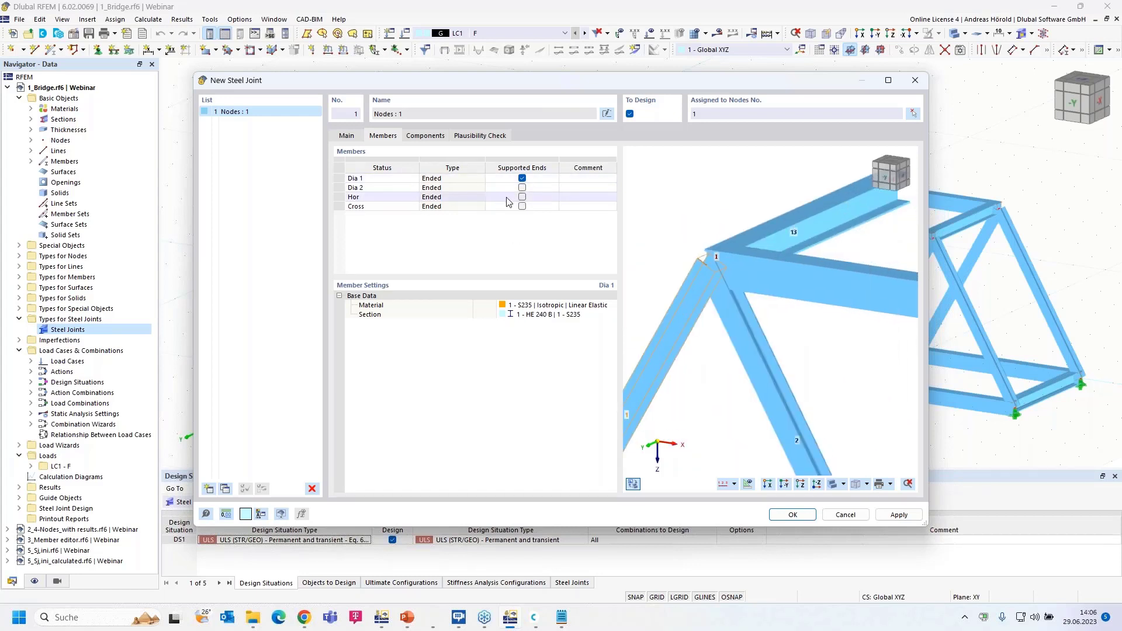
Add a Member Cut component to the joint and set Hor as the member to cut
{"action": "left_click", "coordinate": [425, 137]}
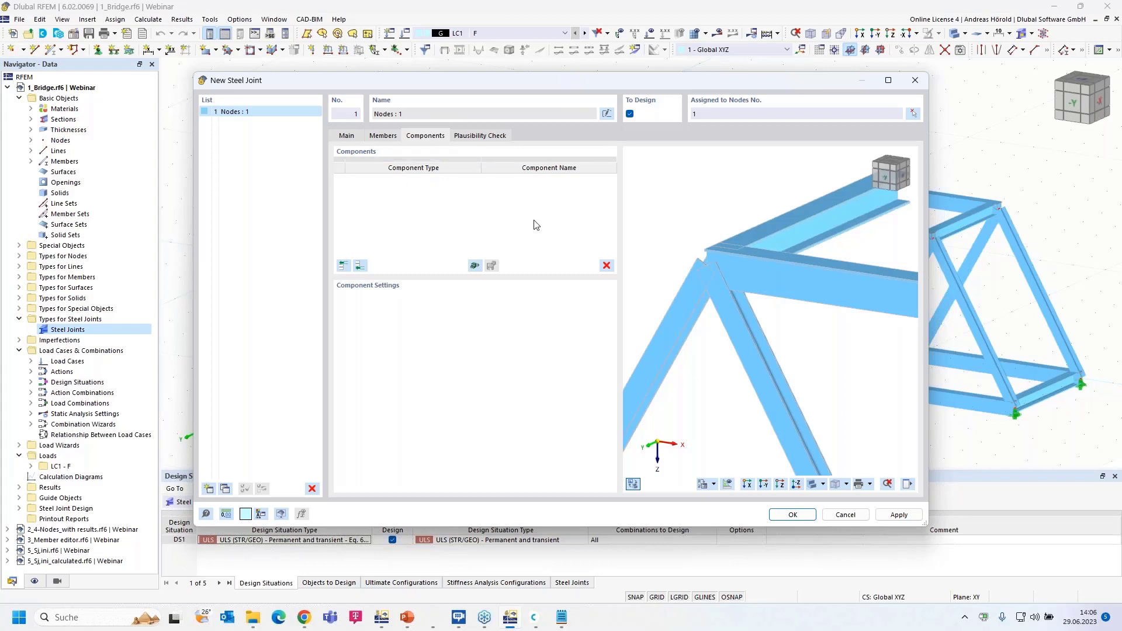
{"action": "left_click", "coordinate": [764, 485]}
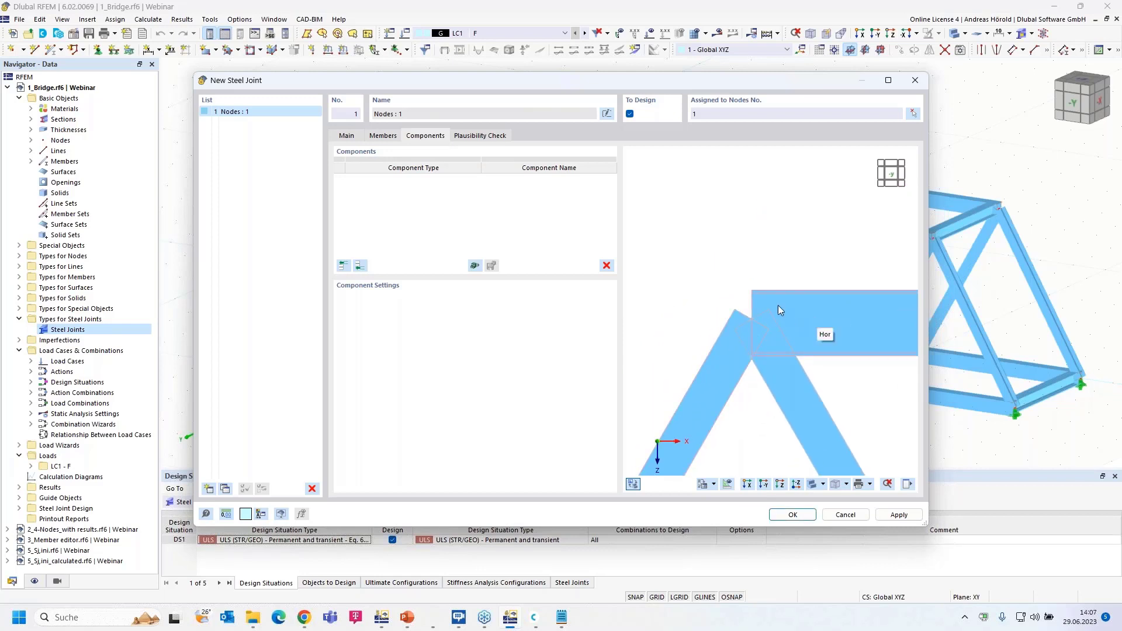
{"action": "left_click", "coordinate": [360, 267]}
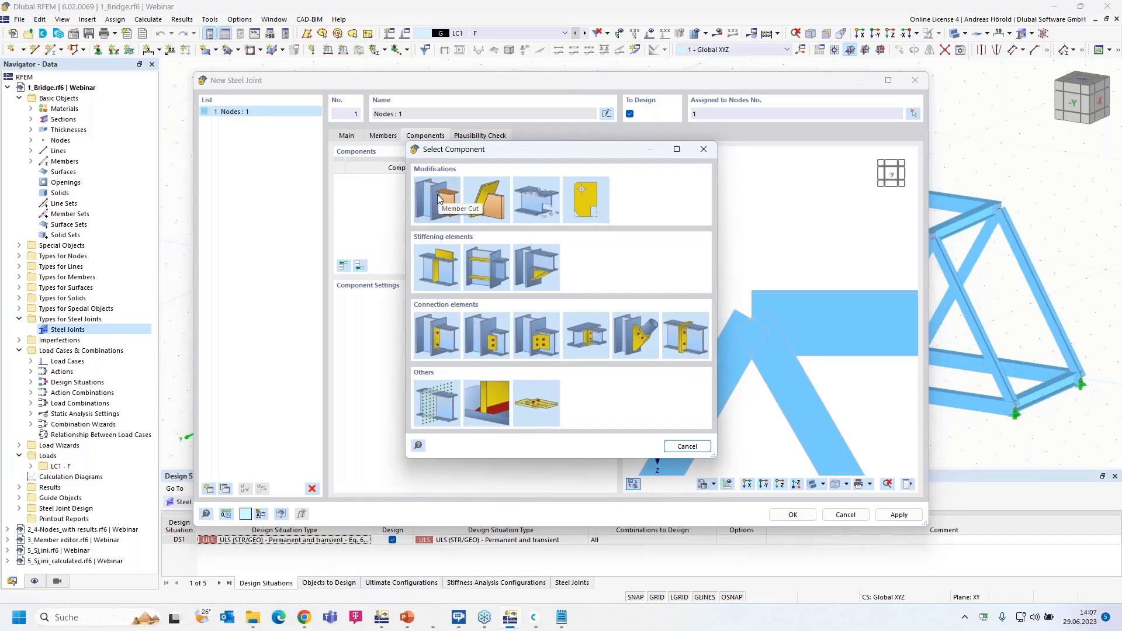
{"action": "left_click", "coordinate": [437, 194]}
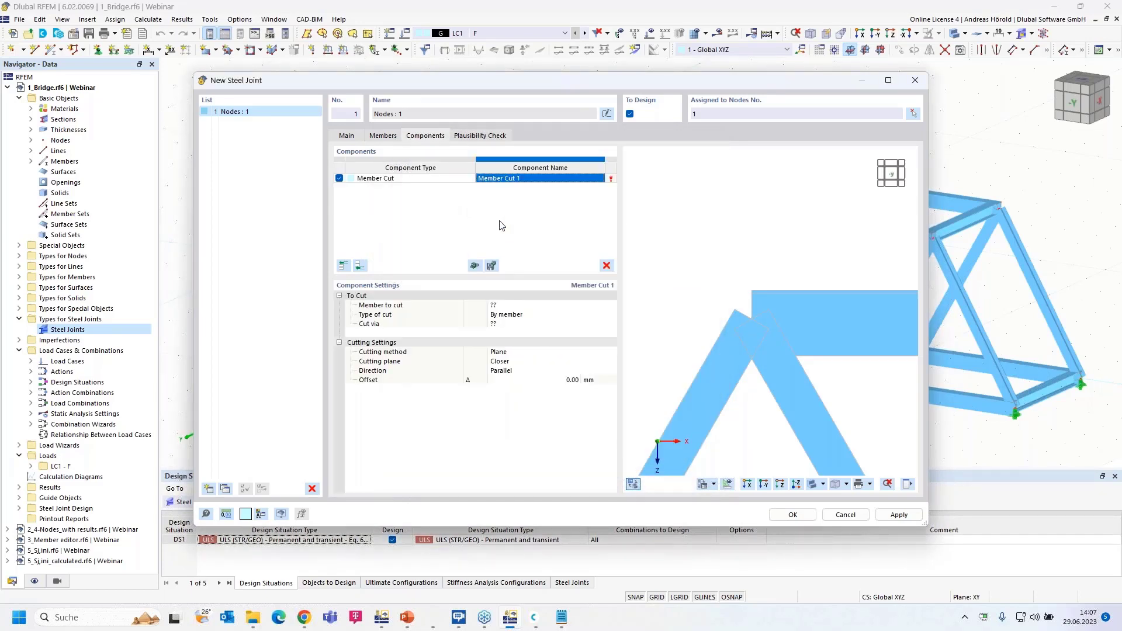
{"action": "left_click", "coordinate": [508, 304]}
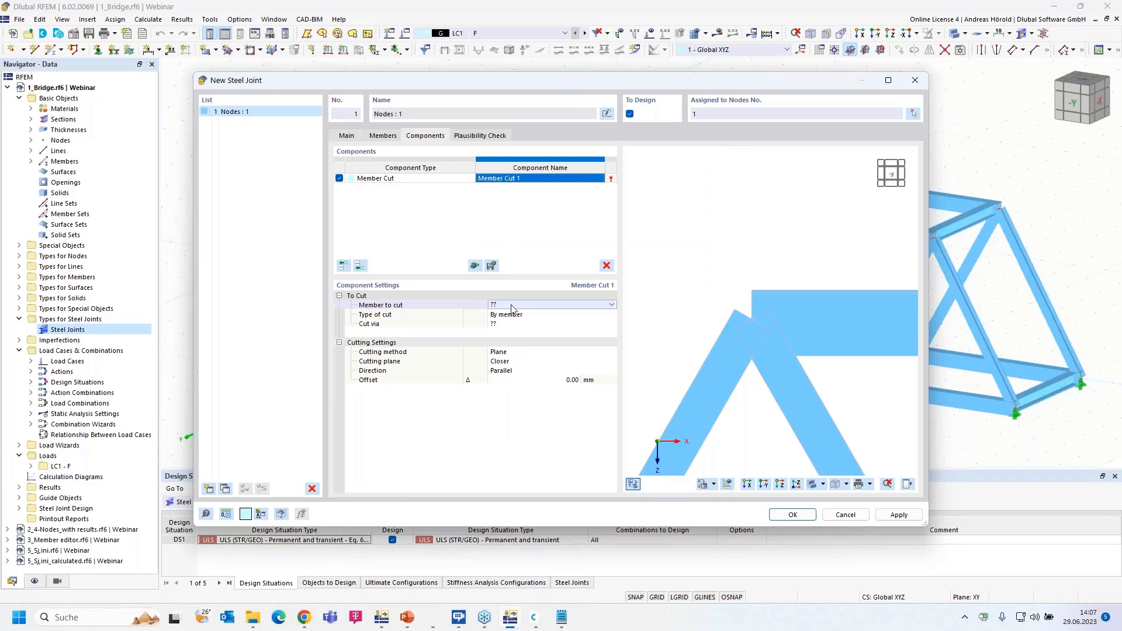
{"action": "left_click", "coordinate": [559, 305]}
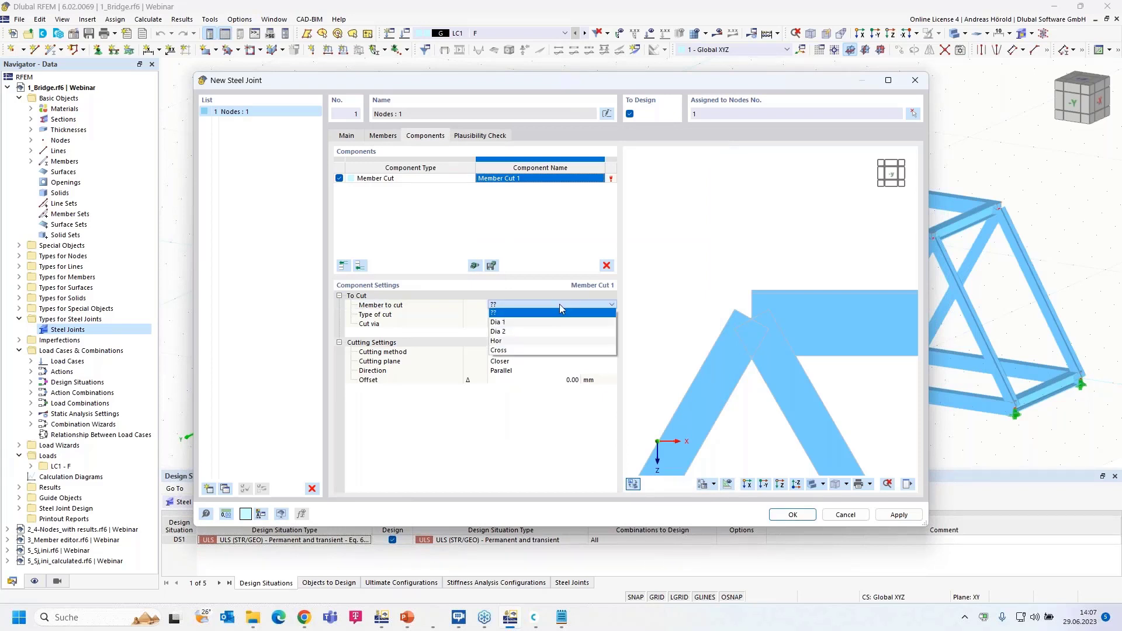
{"action": "left_click", "coordinate": [556, 343]}
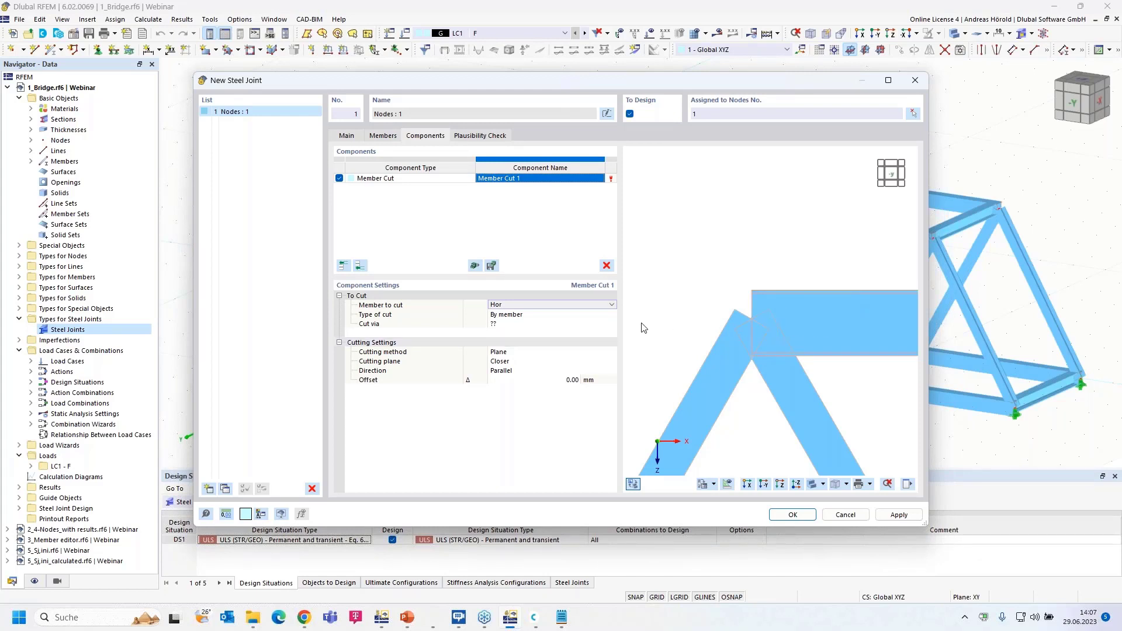
Set Dia 1 as the member that Hor is cut via
{"action": "left_click", "coordinate": [549, 325]}
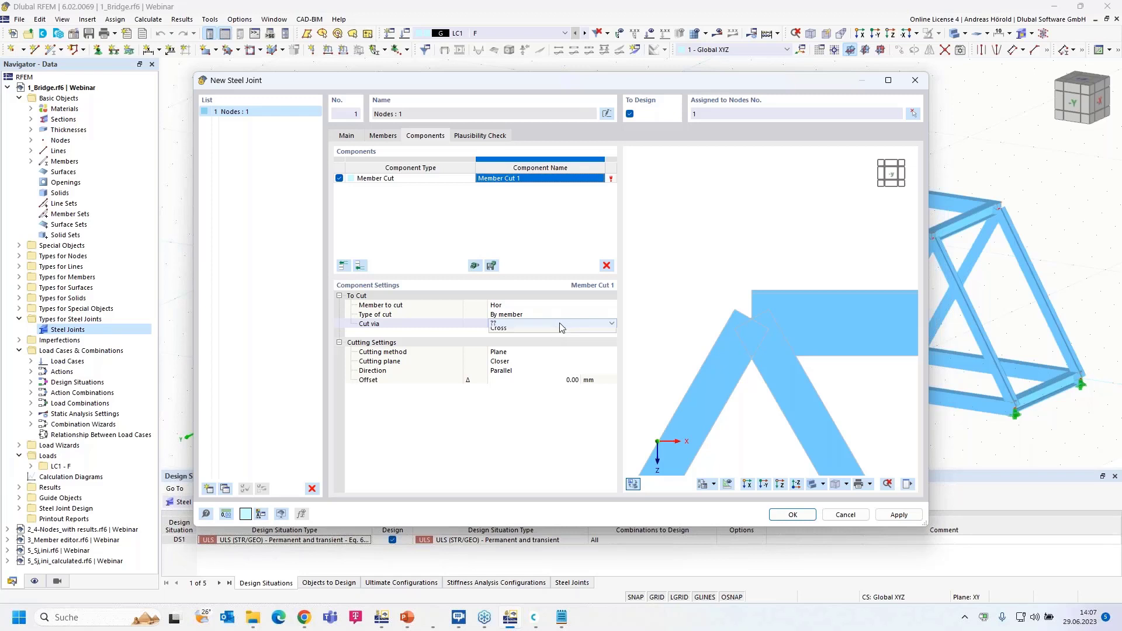
{"action": "left_click", "coordinate": [553, 325]}
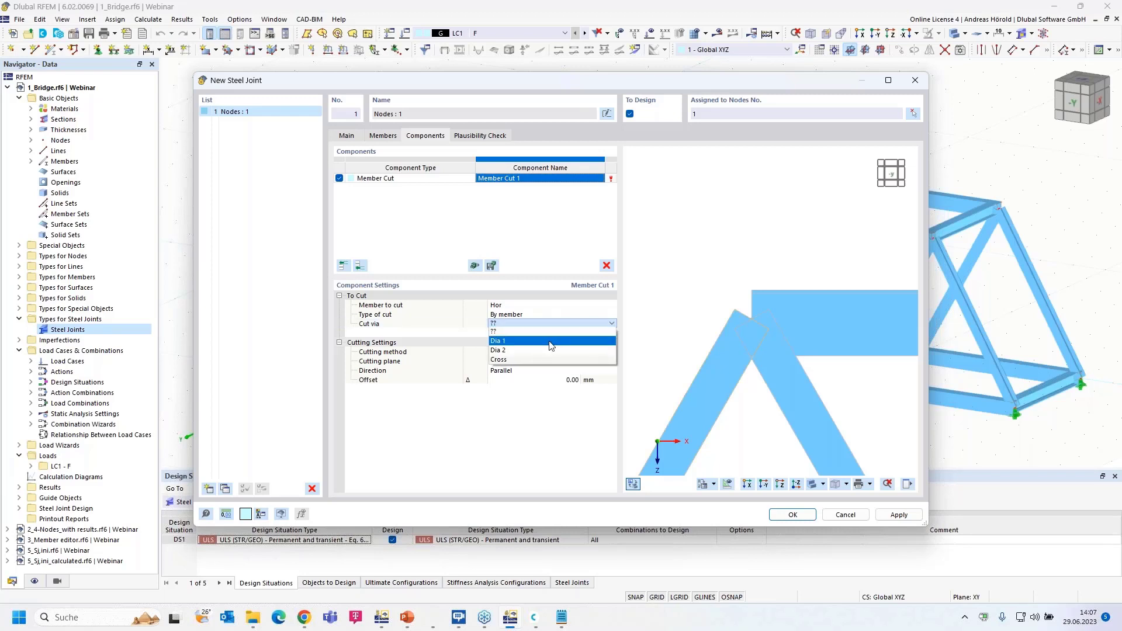
{"action": "left_click", "coordinate": [552, 342]}
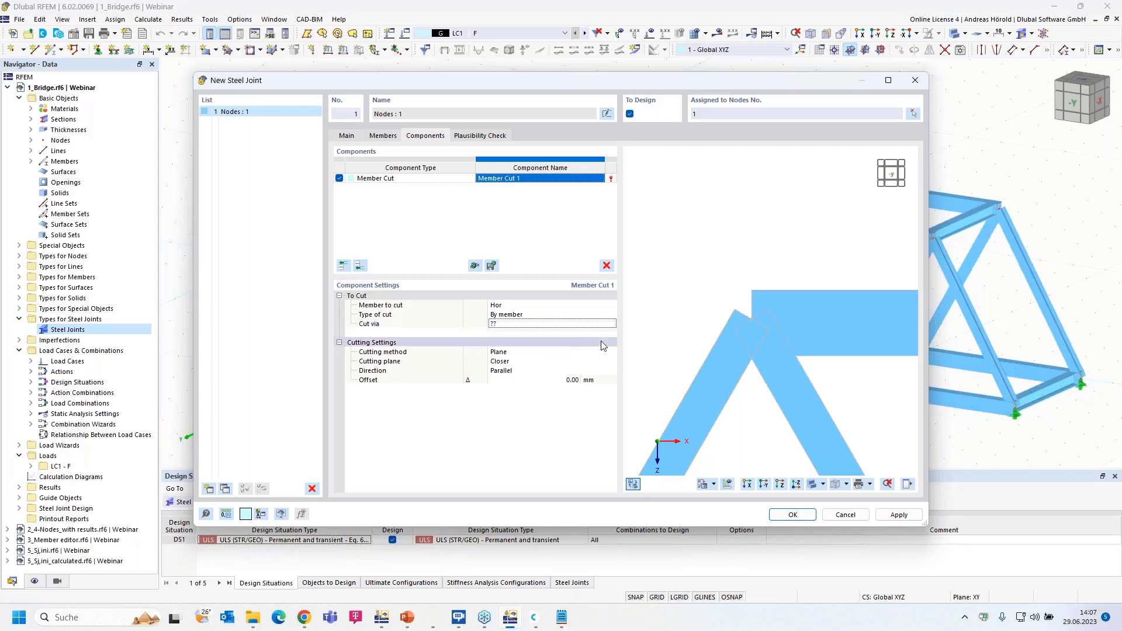
{"action": "scroll", "coordinate": [660, 314], "scroll_direction": "up", "scroll_amount": 3}
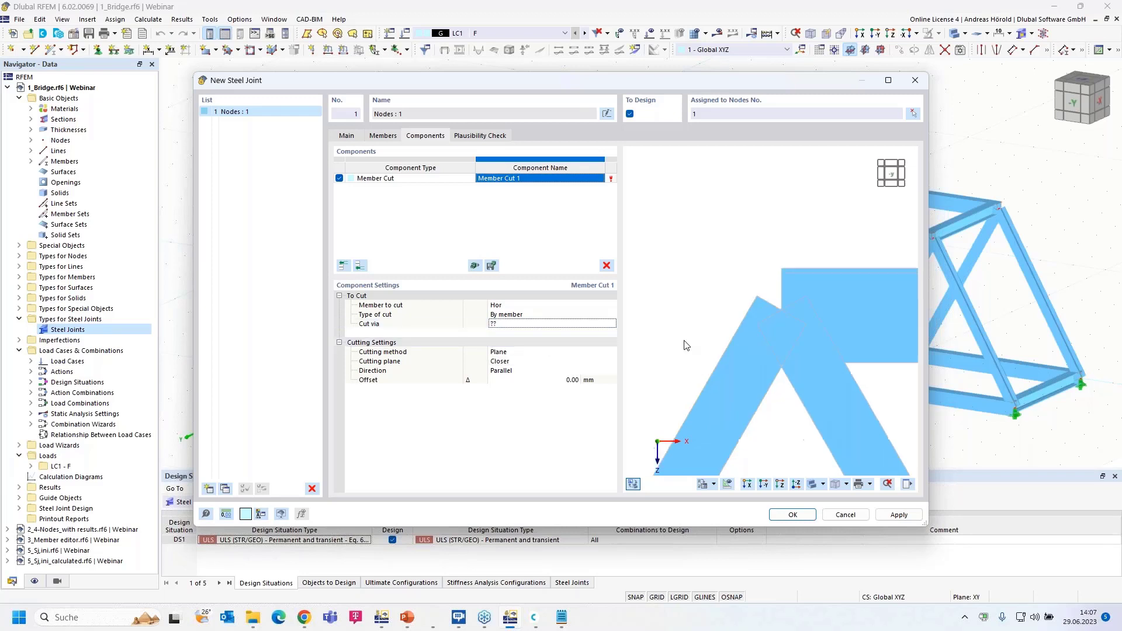
{"action": "left_click", "coordinate": [538, 323]}
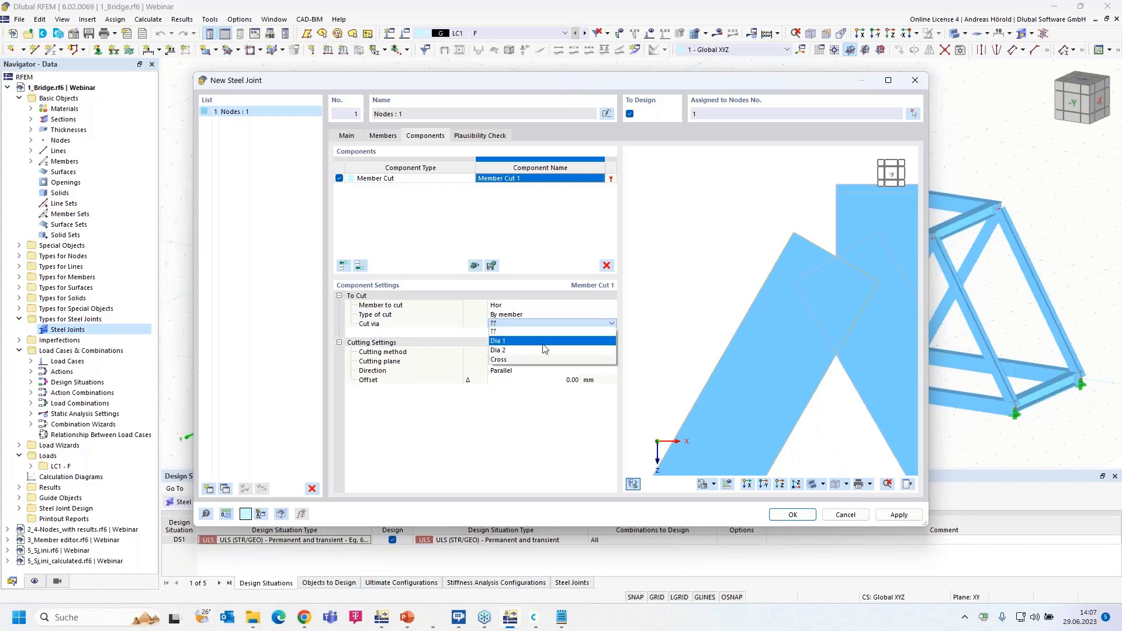
{"action": "left_click", "coordinate": [543, 343]}
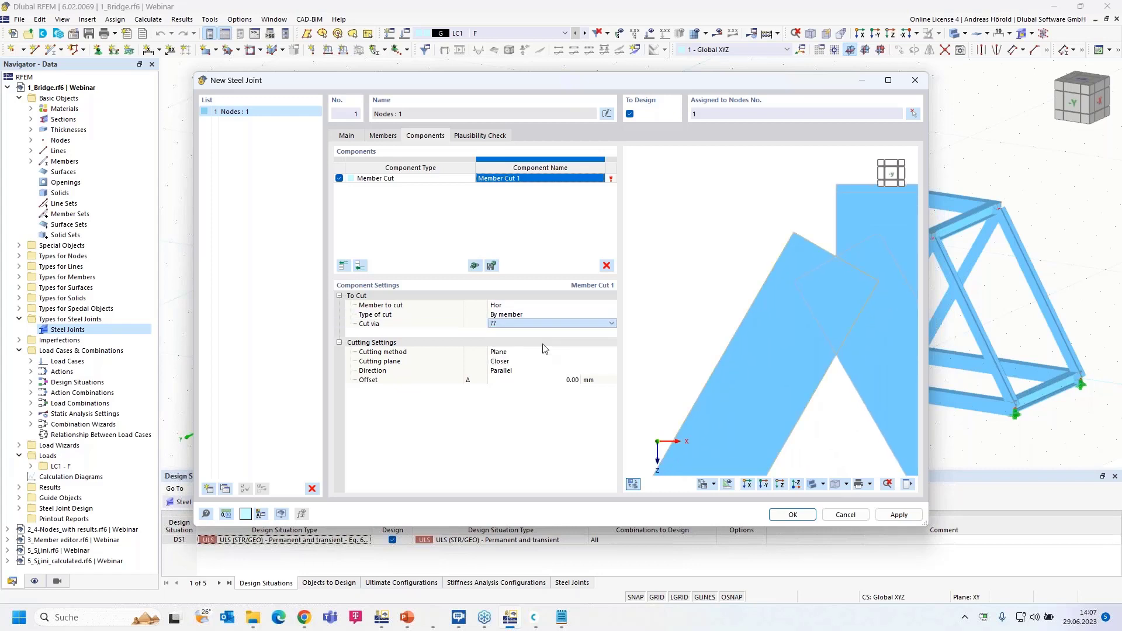
Check the direction and cutting plane options of the Hor cut, keeping the direction Parallel
{"action": "left_click", "coordinate": [526, 372]}
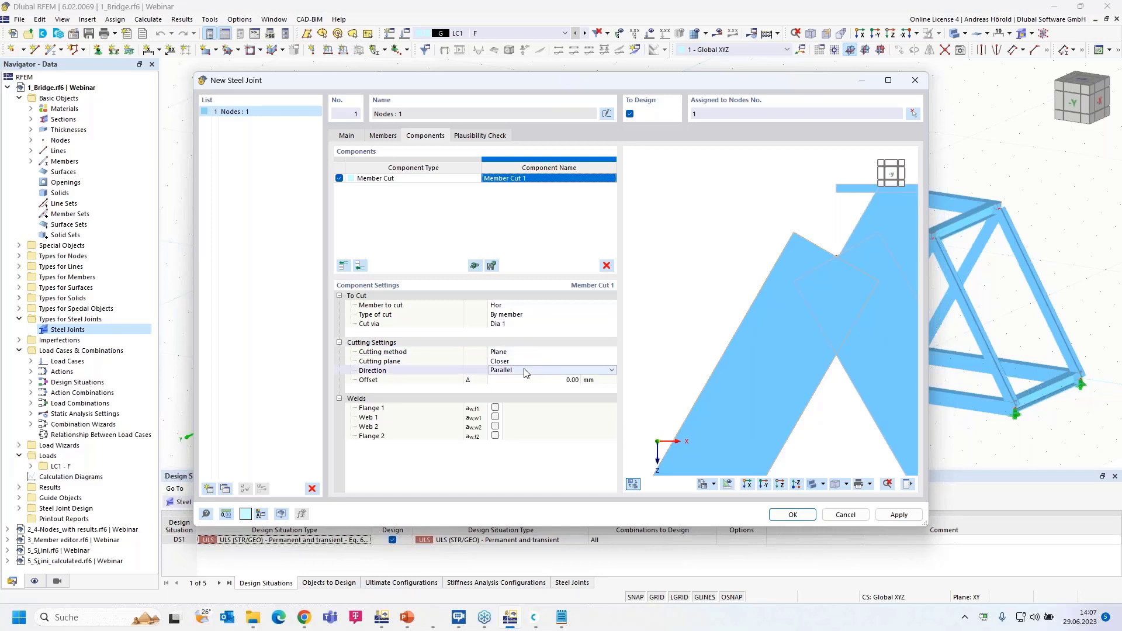
{"action": "left_click", "coordinate": [564, 369]}
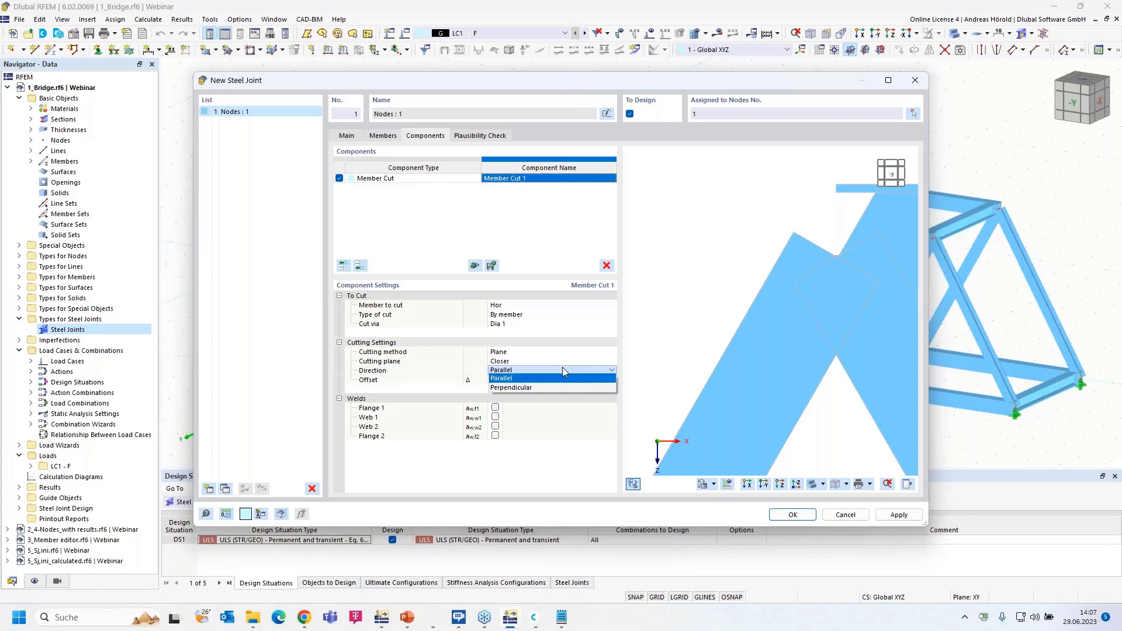
{"action": "left_click", "coordinate": [551, 384]}
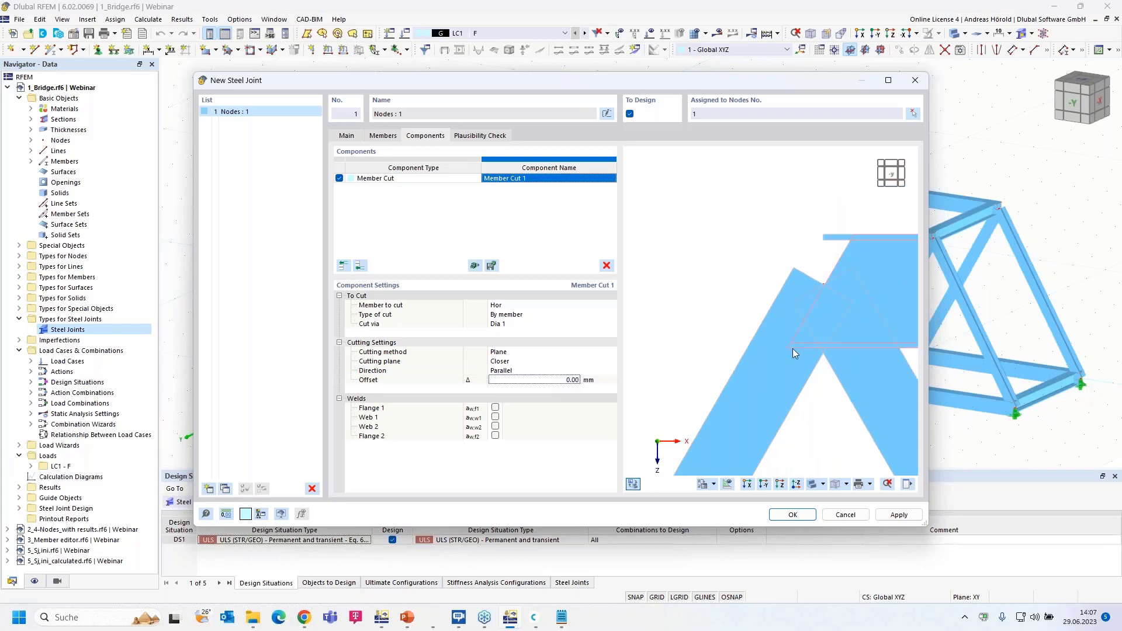
{"action": "left_click", "coordinate": [509, 362]}
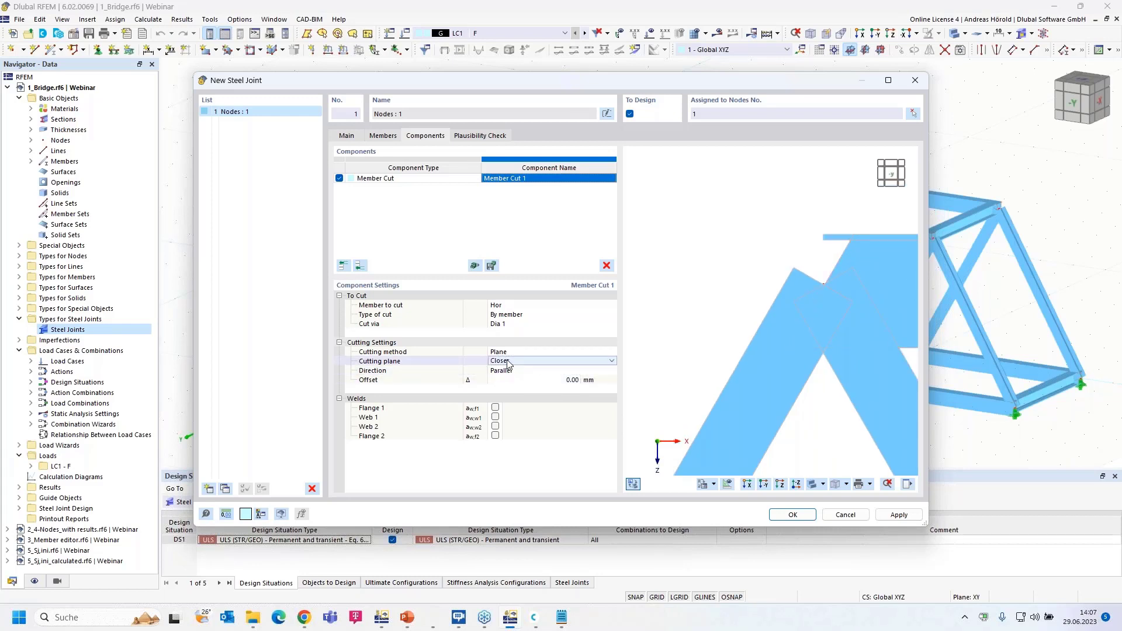
Set the offset of the Hor cut to 195 mm and inspect the cut end in the preview
{"action": "left_click", "coordinate": [565, 380]}
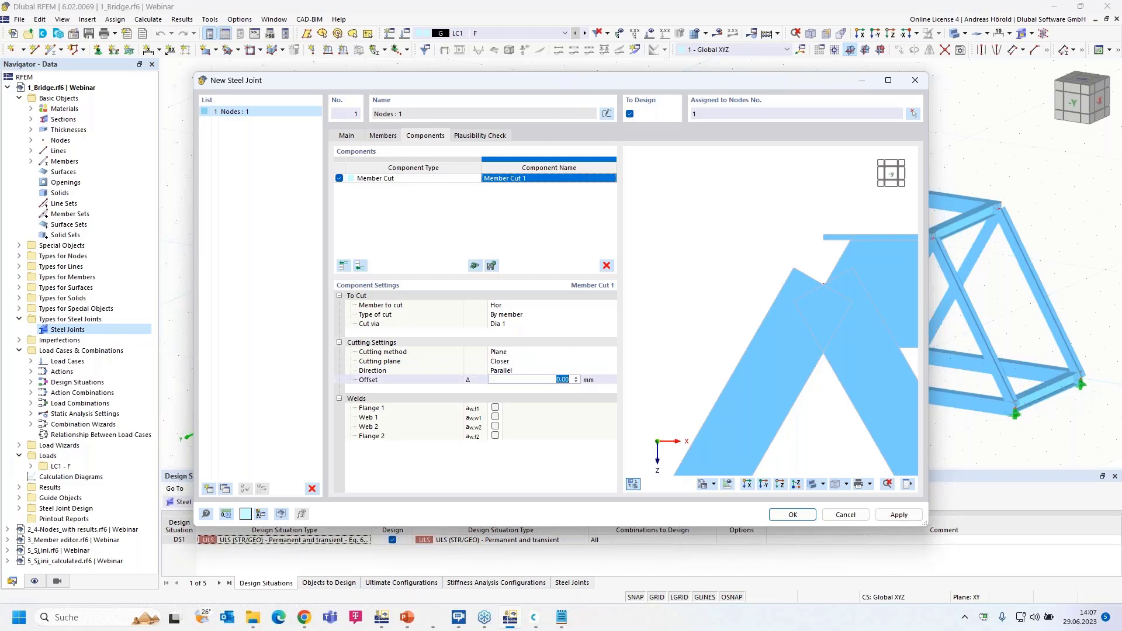
{"action": "type", "text": "195"}
{"action": "key", "text": "Return"}
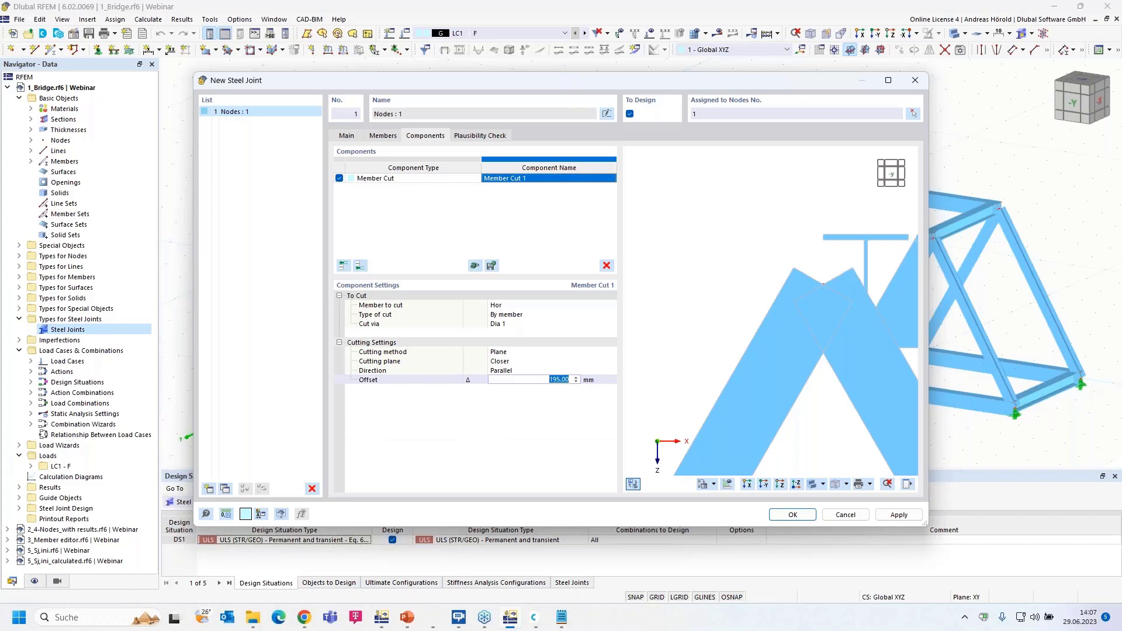
{"action": "scroll", "coordinate": [660, 354], "scroll_direction": "down", "scroll_amount": 2}
{"action": "middle_click_drag", "start_coordinate": [671, 351], "coordinate": [634, 329]}
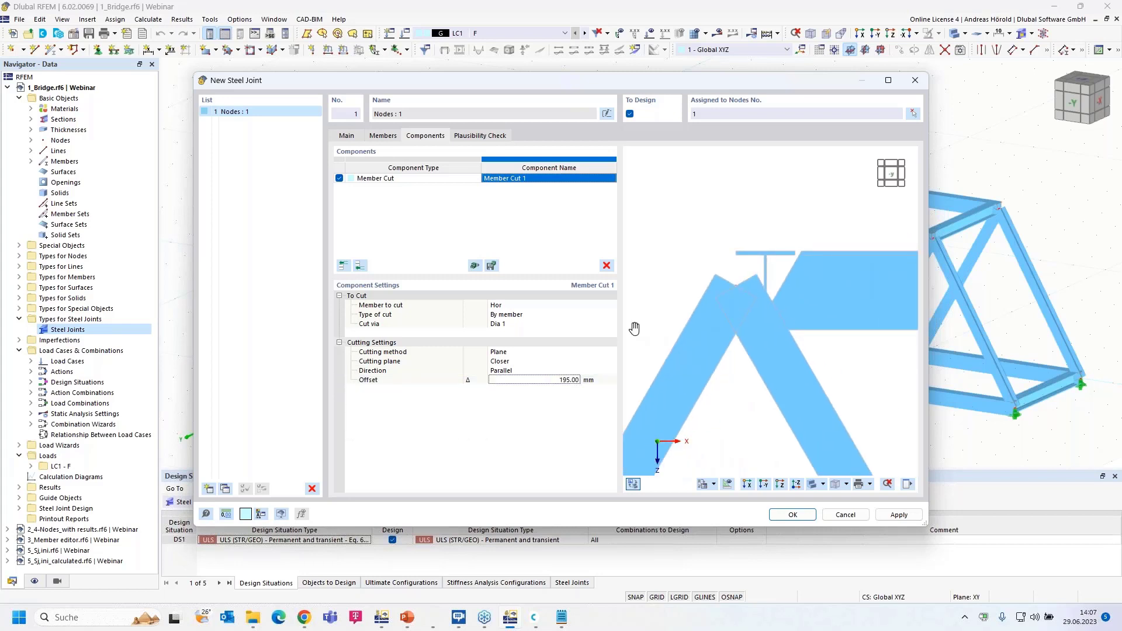
{"action": "scroll", "coordinate": [635, 329], "scroll_direction": "up", "scroll_amount": 1}
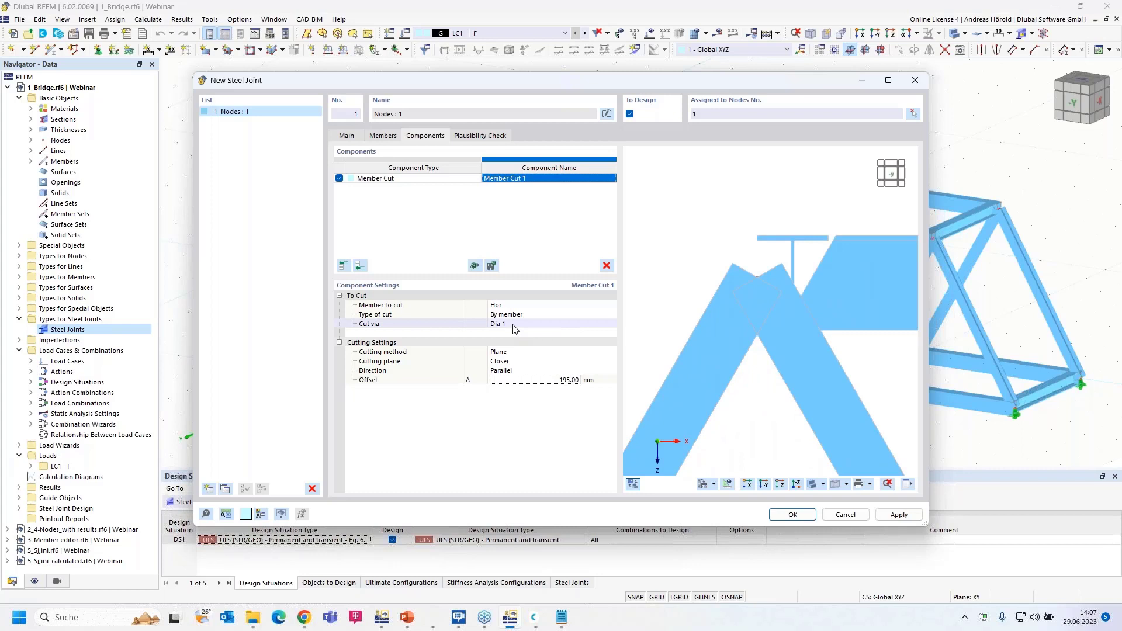
Set the cutting plane of the Hor cut to Farther and its offset to 0 mm
{"action": "left_click", "coordinate": [517, 362]}
{"action": "left_click", "coordinate": [519, 362]}
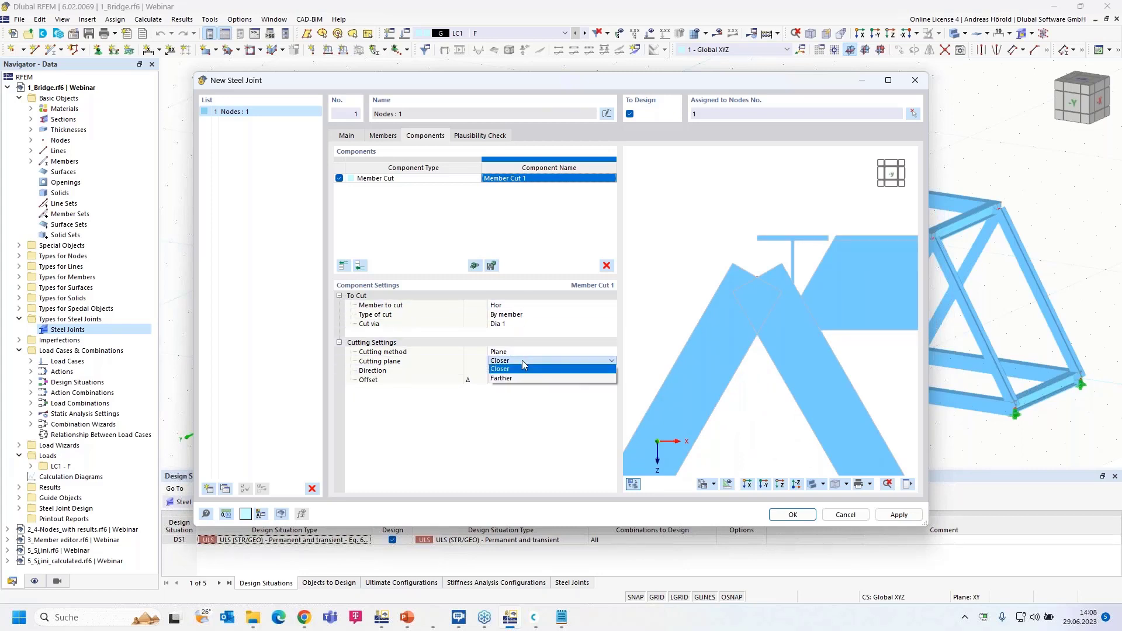
{"action": "left_click", "coordinate": [524, 378]}
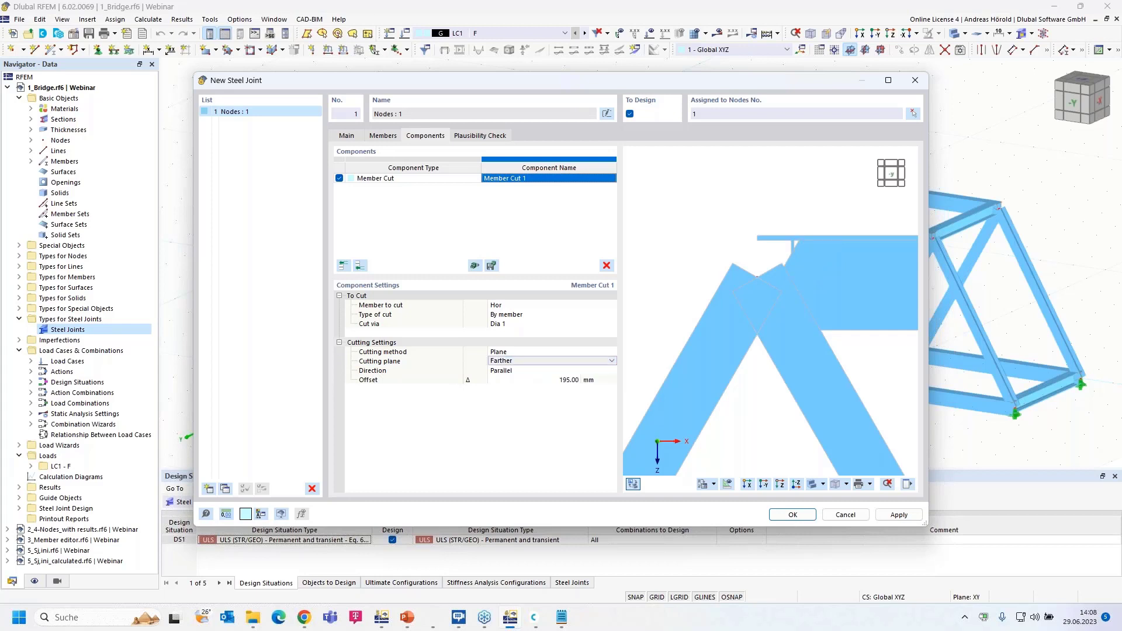
{"action": "left_click", "coordinate": [566, 381]}
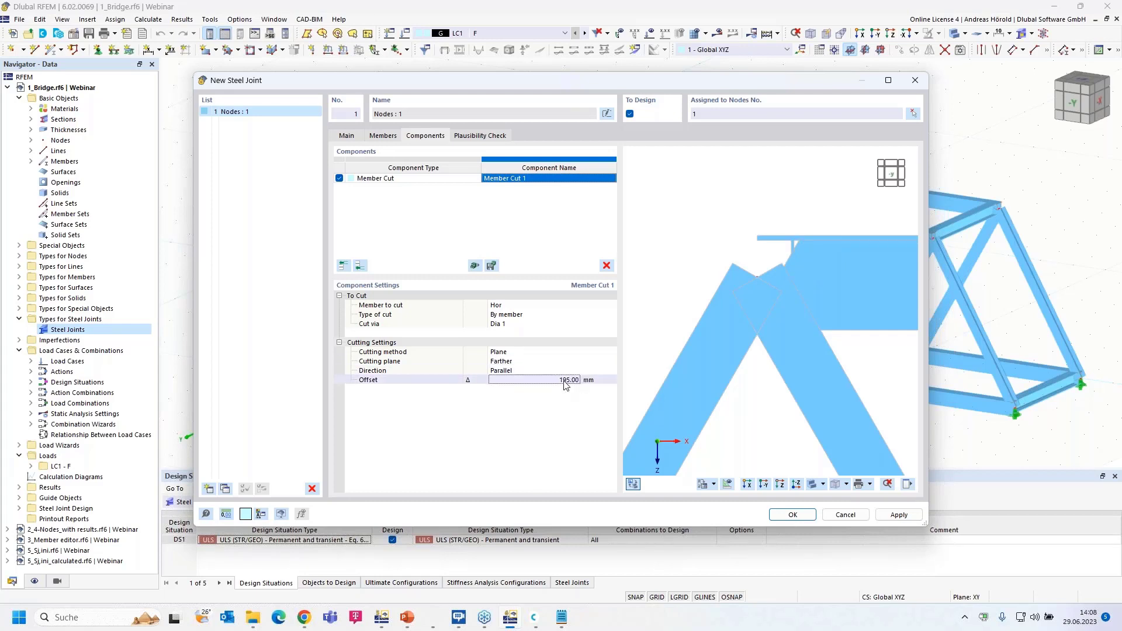
{"action": "key", "text": "BackSpace"}
{"action": "type", "text": "0"}
{"action": "key", "text": "Return"}
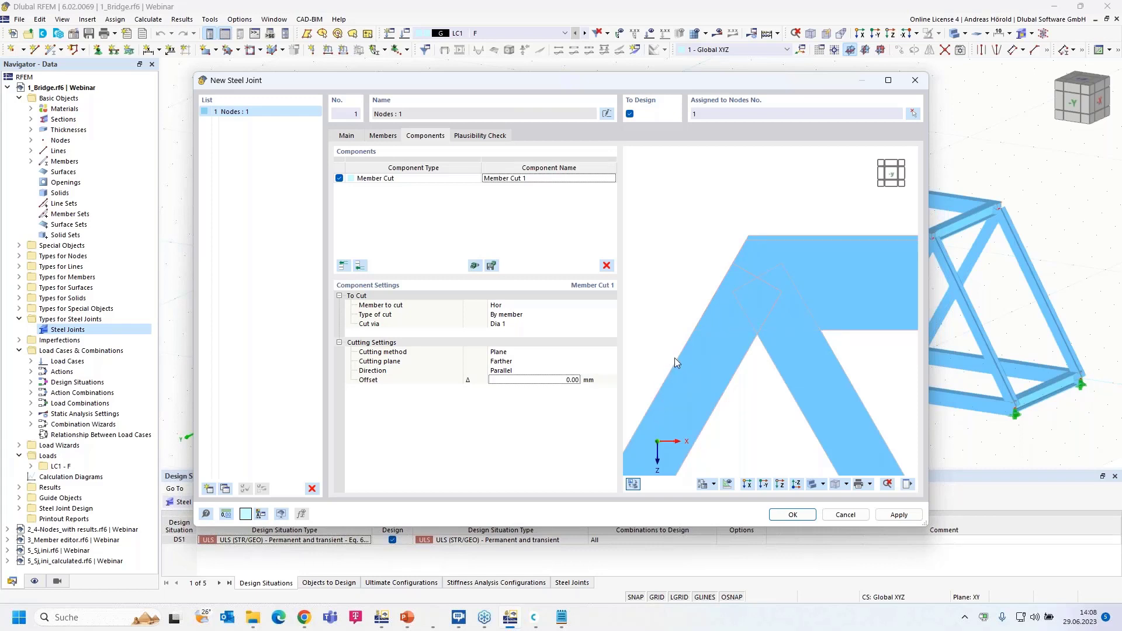
Add a second Member Cut component and set Dia 1 as the member to cut
{"action": "left_click", "coordinate": [360, 267]}
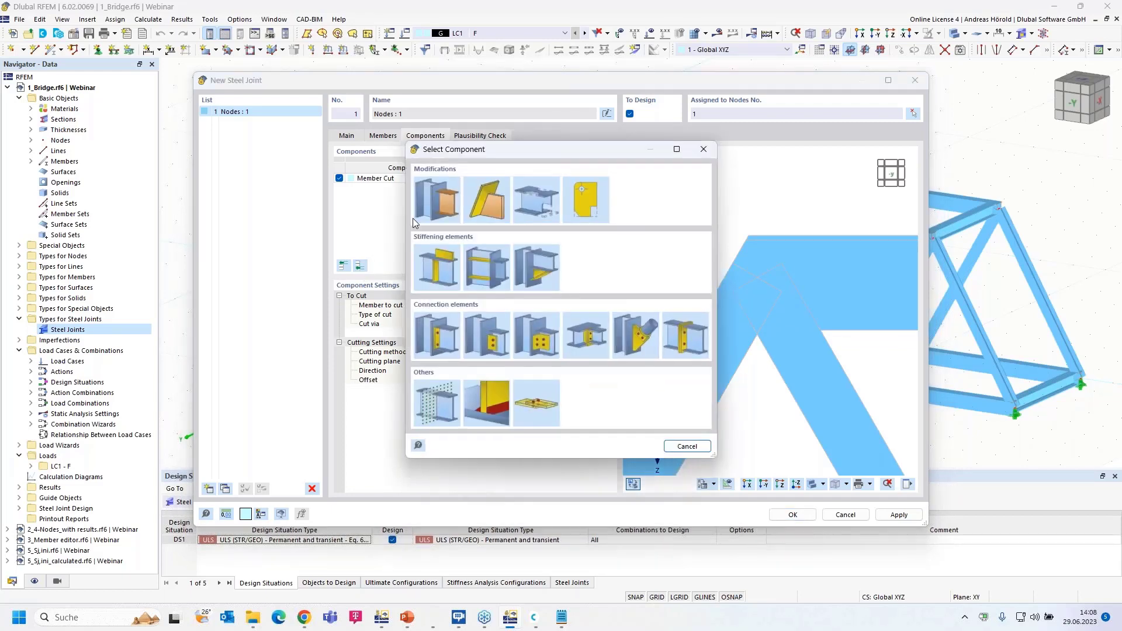
{"action": "double_click", "coordinate": [443, 195]}
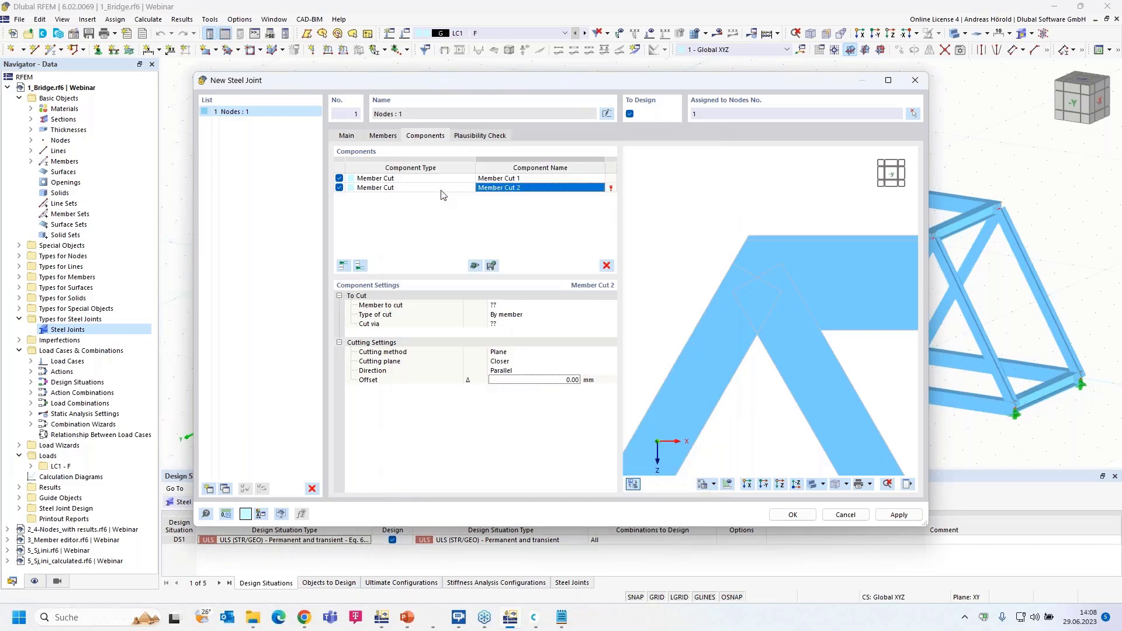
{"action": "left_click", "coordinate": [520, 305]}
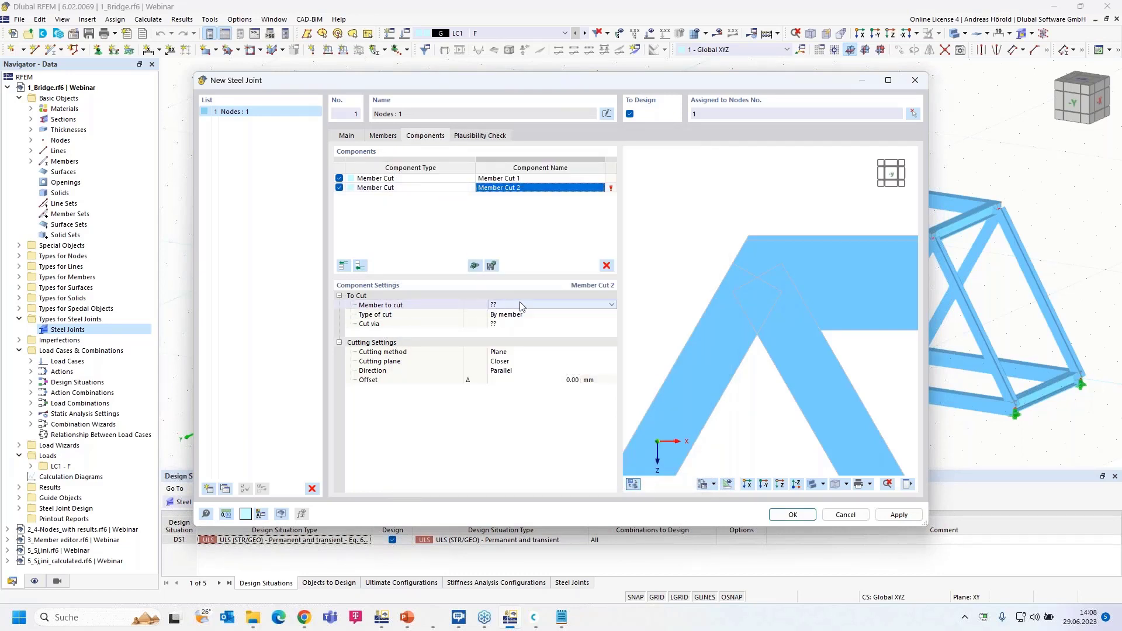
{"action": "left_click", "coordinate": [612, 306]}
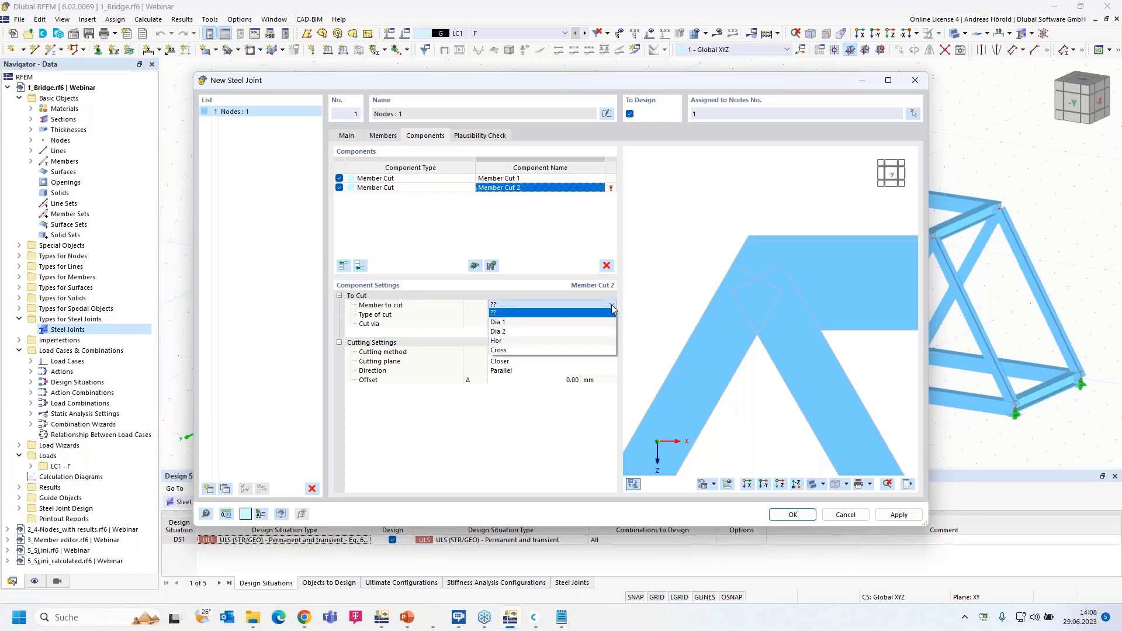
{"action": "left_click", "coordinate": [566, 322]}
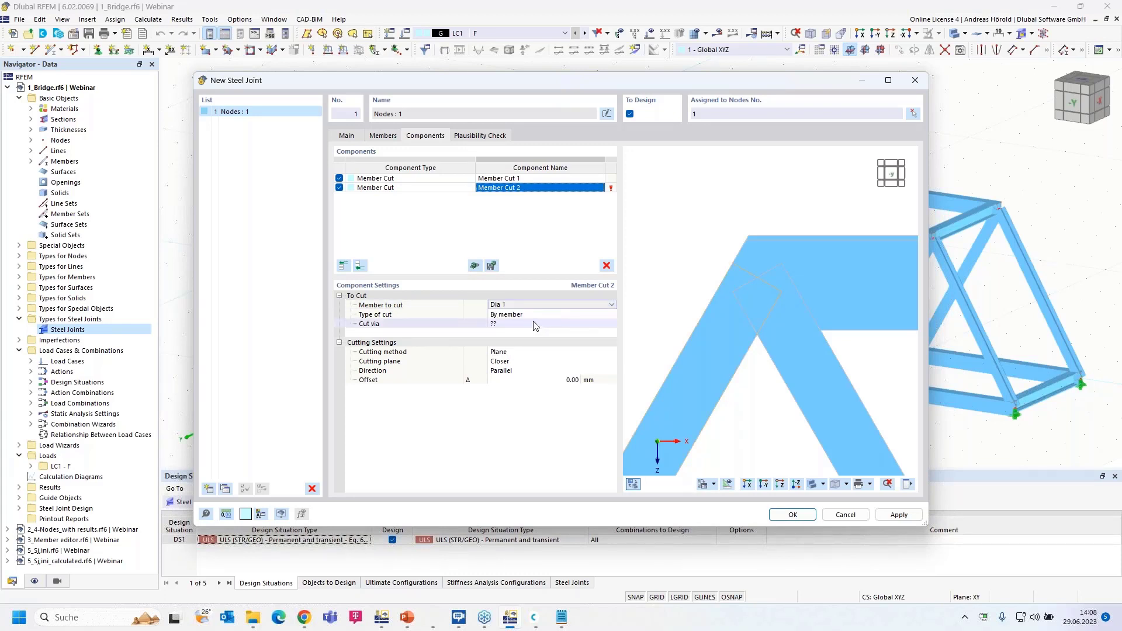
Keep the Dia 1 cut's type as By member and set Hor as the member it is cut via
{"action": "left_click", "coordinate": [542, 314]}
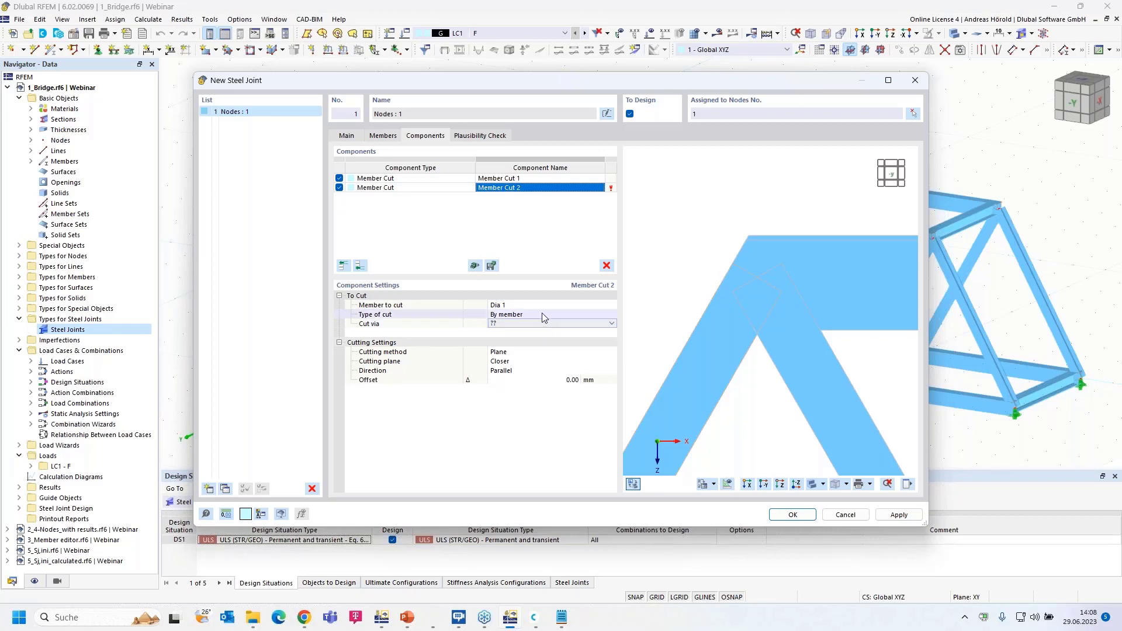
{"action": "left_click", "coordinate": [543, 314]}
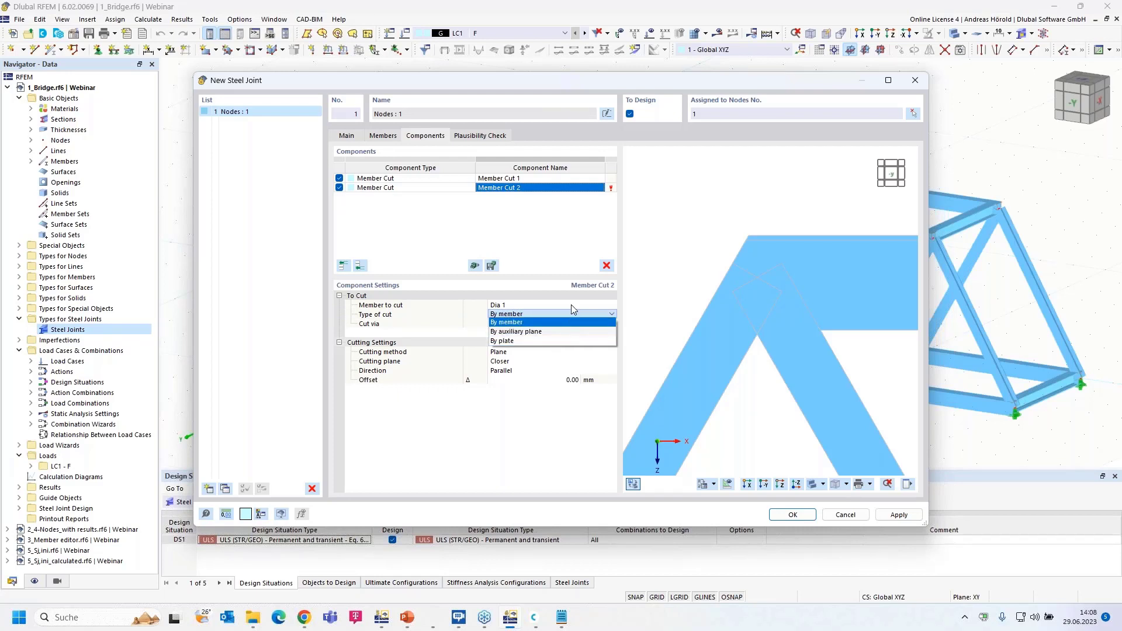
{"action": "left_click", "coordinate": [552, 322]}
{"action": "left_click", "coordinate": [553, 324]}
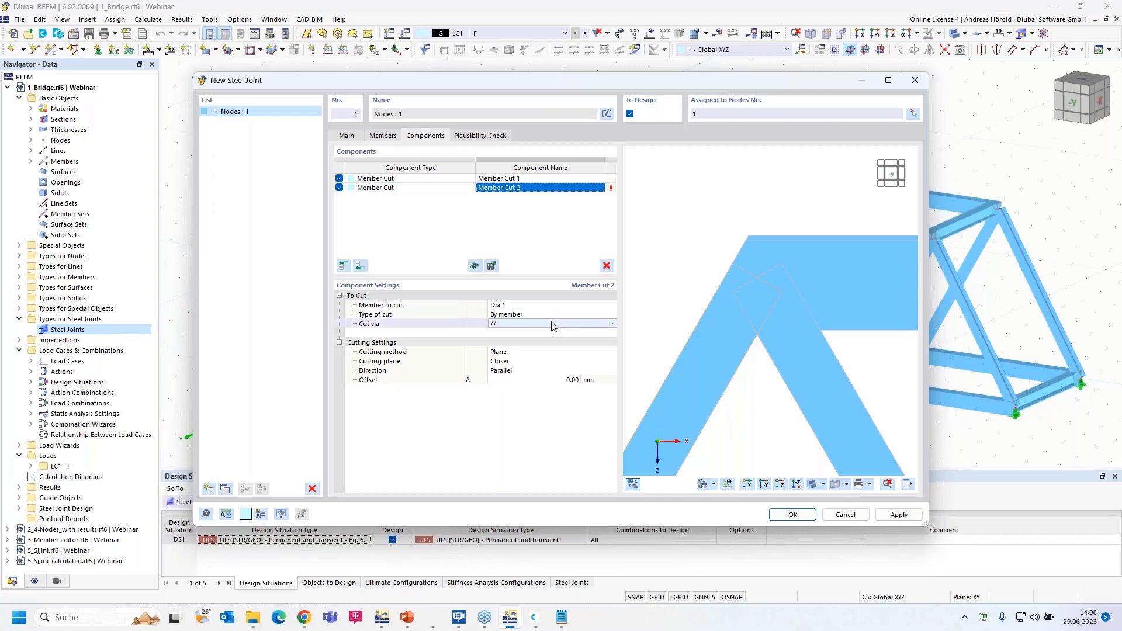
{"action": "left_click", "coordinate": [553, 324]}
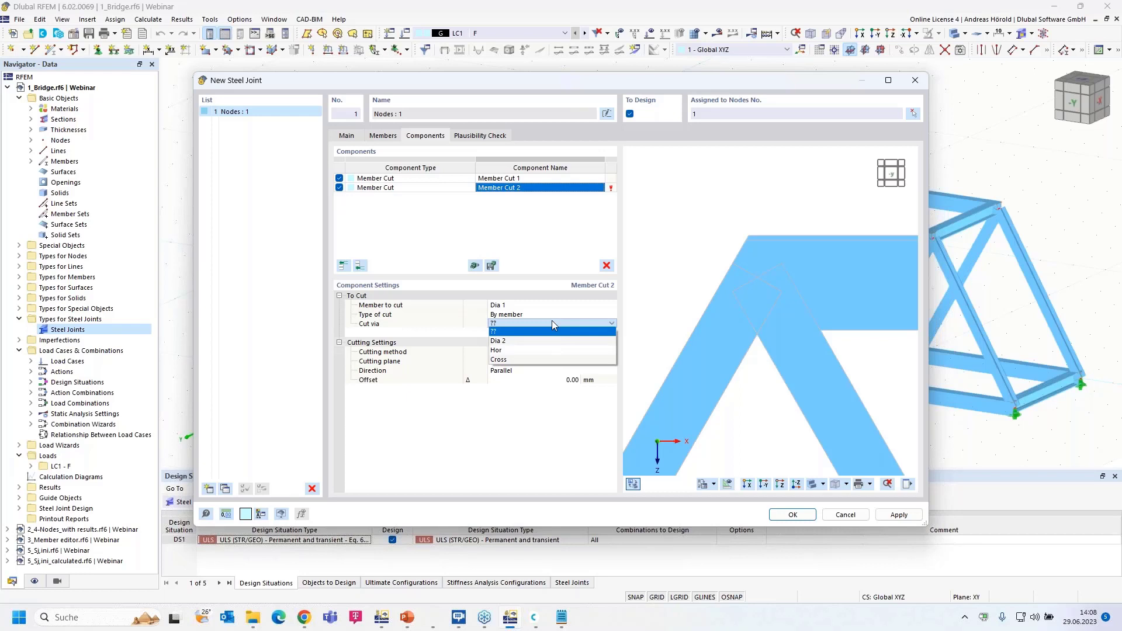
{"action": "left_click", "coordinate": [547, 351]}
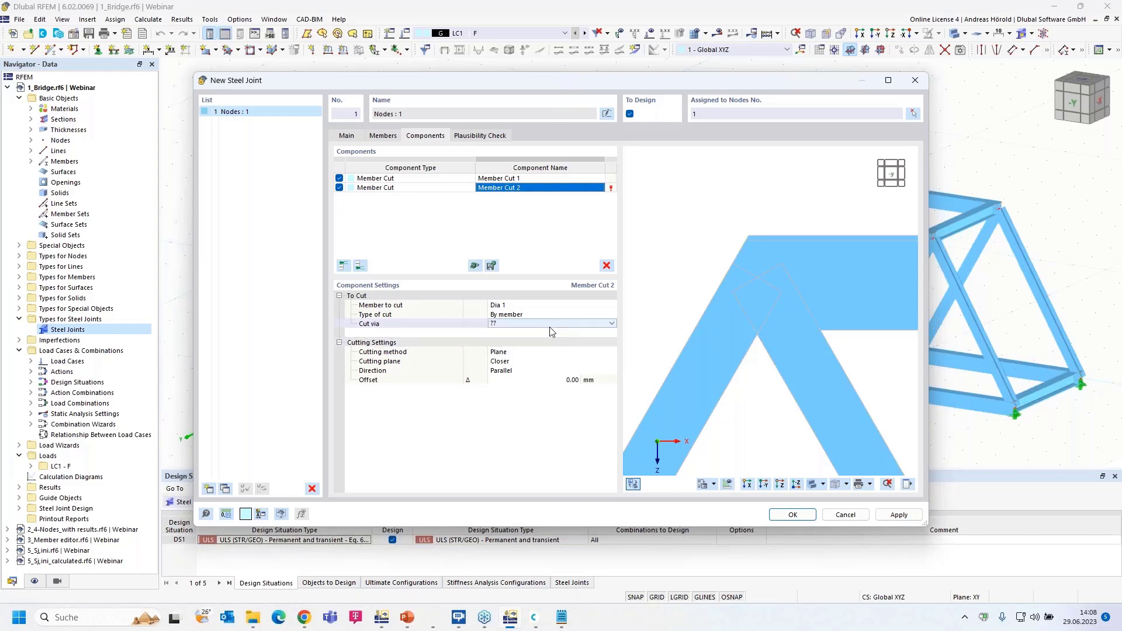
{"action": "left_click", "coordinate": [550, 326]}
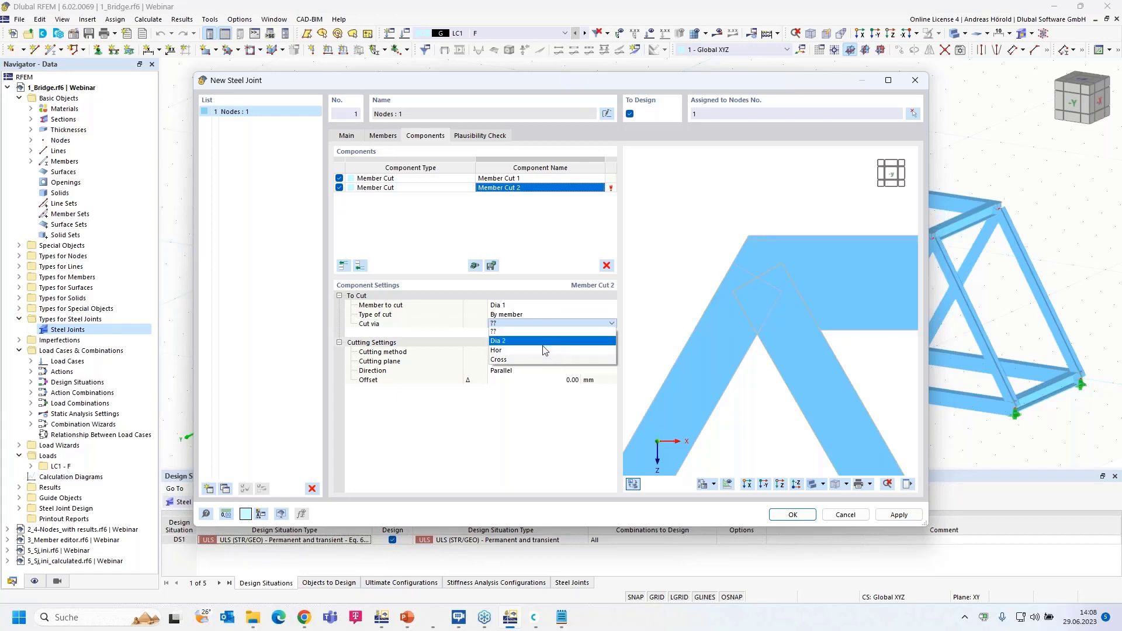
{"action": "left_click", "coordinate": [544, 351]}
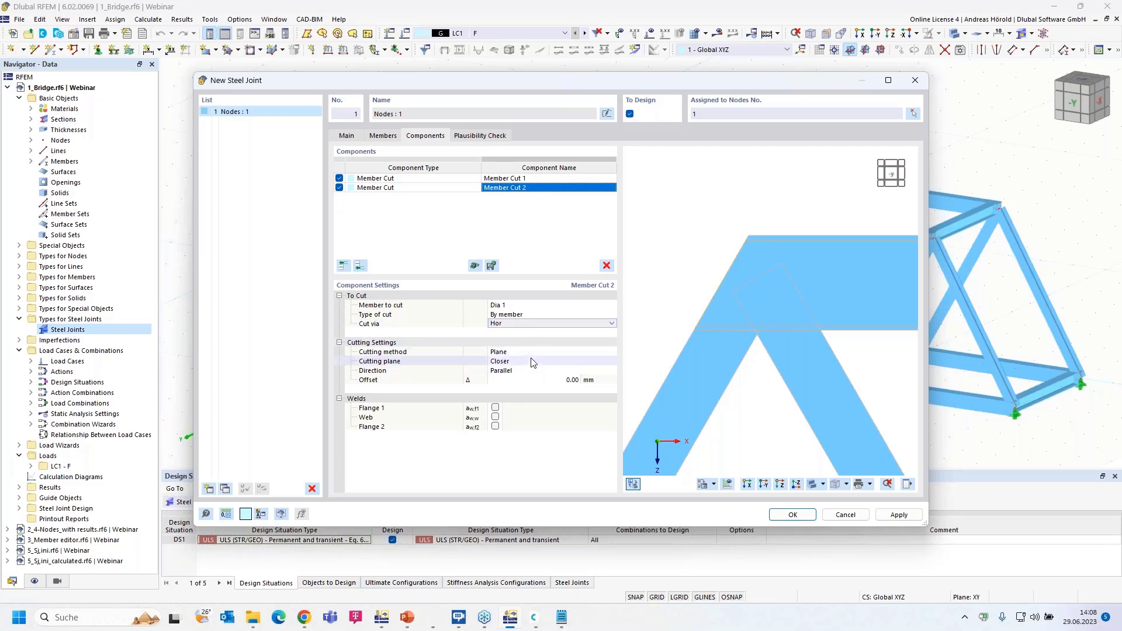
Set the direction of the Dia 1 cut to Perpendicular and its offset to 195 mm
{"action": "left_click", "coordinate": [540, 372]}
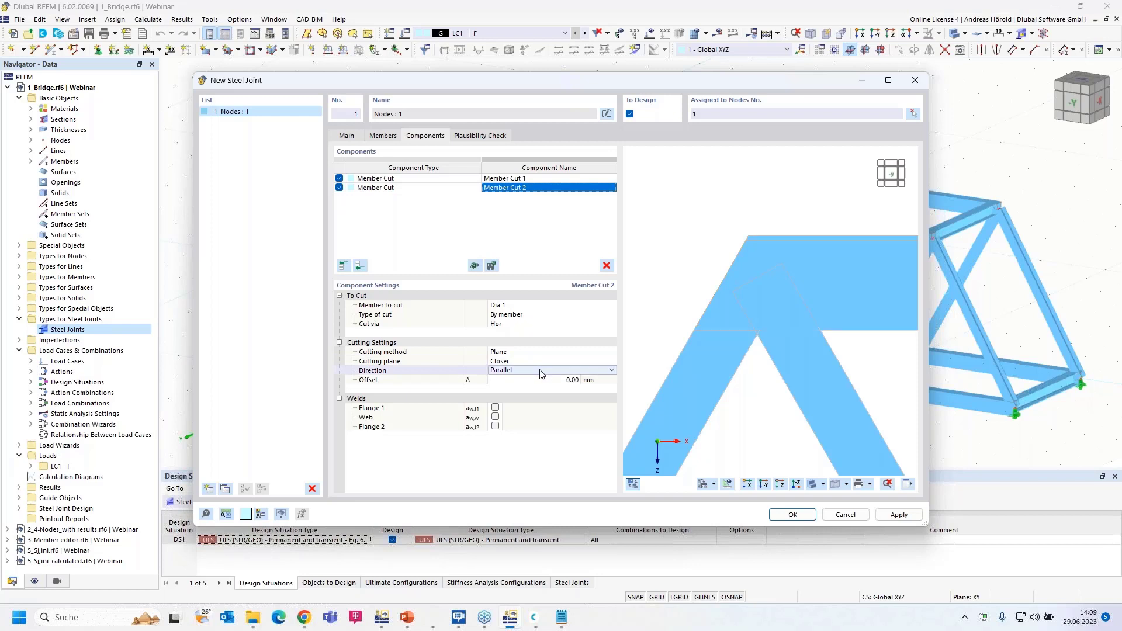
{"action": "left_click", "coordinate": [539, 371]}
{"action": "left_click", "coordinate": [534, 384]}
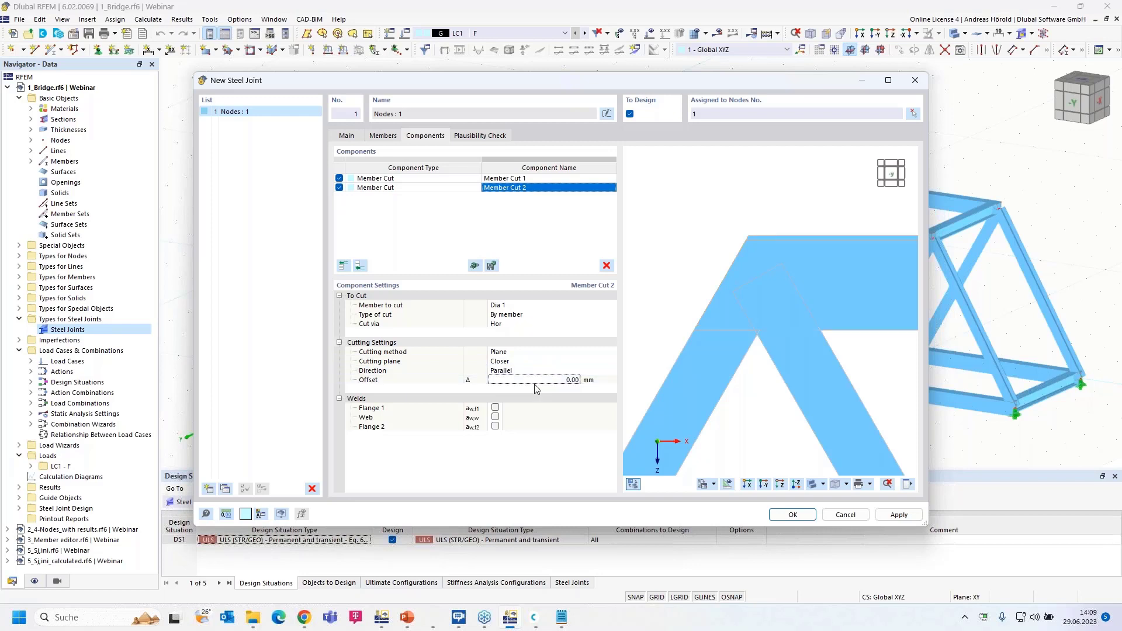
{"action": "left_click", "coordinate": [538, 372]}
{"action": "left_click", "coordinate": [539, 371]}
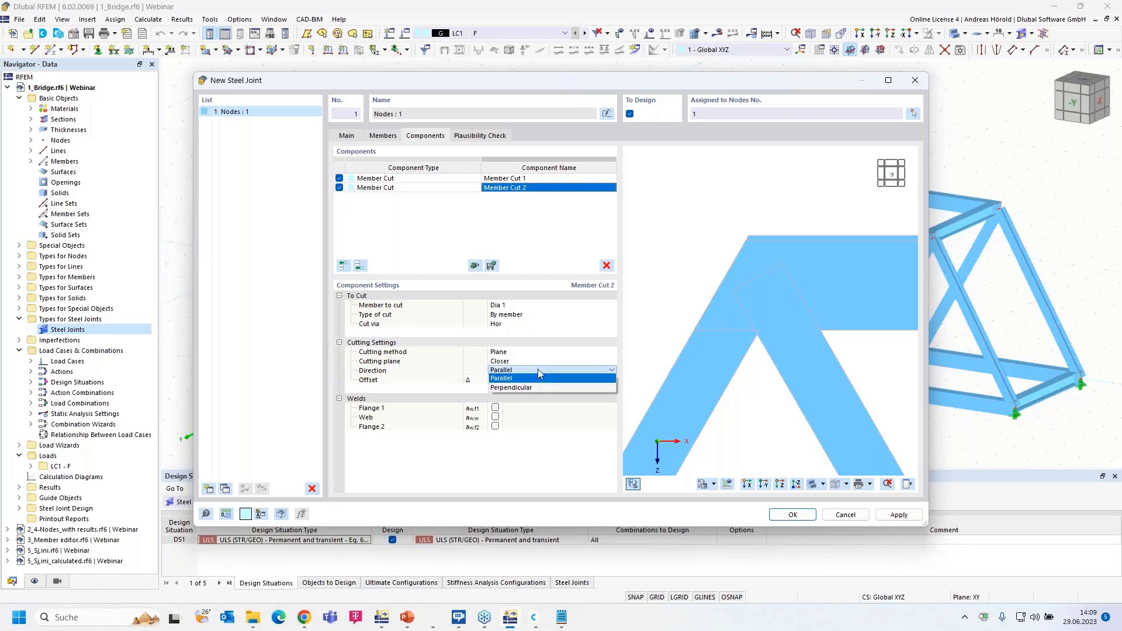
{"action": "left_click", "coordinate": [533, 387]}
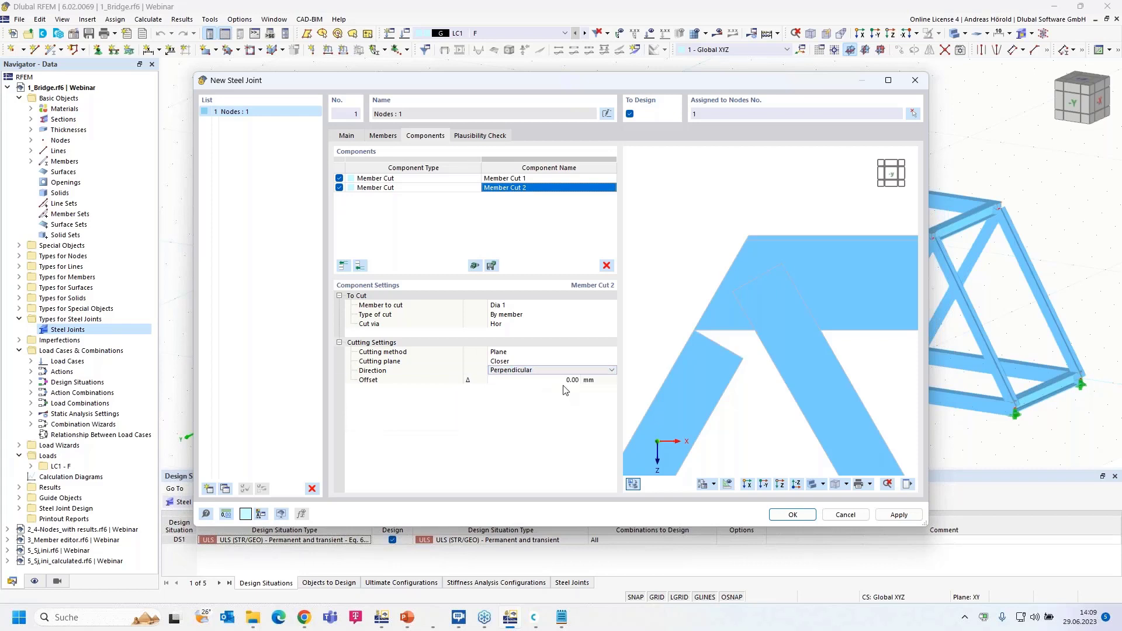
{"action": "left_click", "coordinate": [533, 380]}
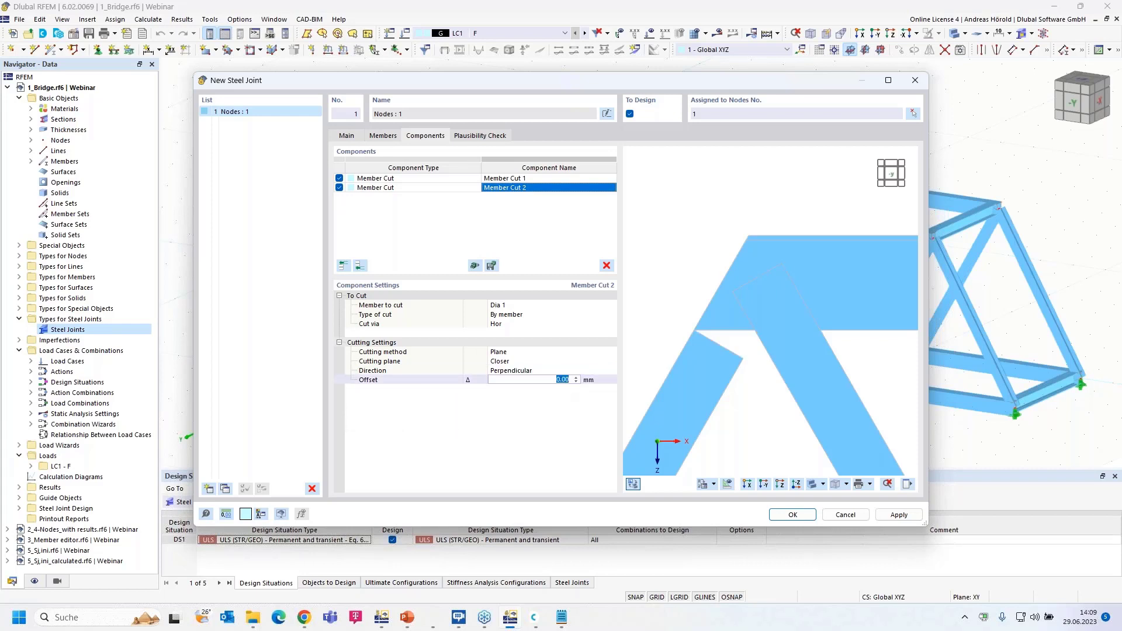
{"action": "type", "text": "195"}
{"action": "key", "text": "Return"}
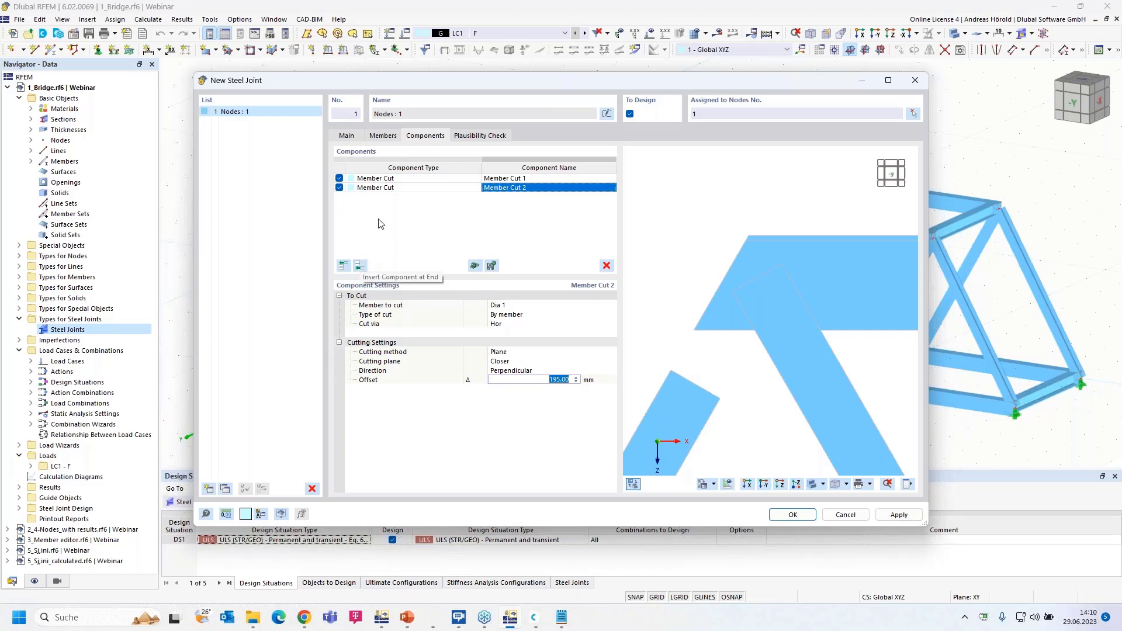
Copy the Dia 1 member cut to the end of the component list and set the copy's member to cut to Dia 2
{"action": "left_click", "coordinate": [427, 189]}
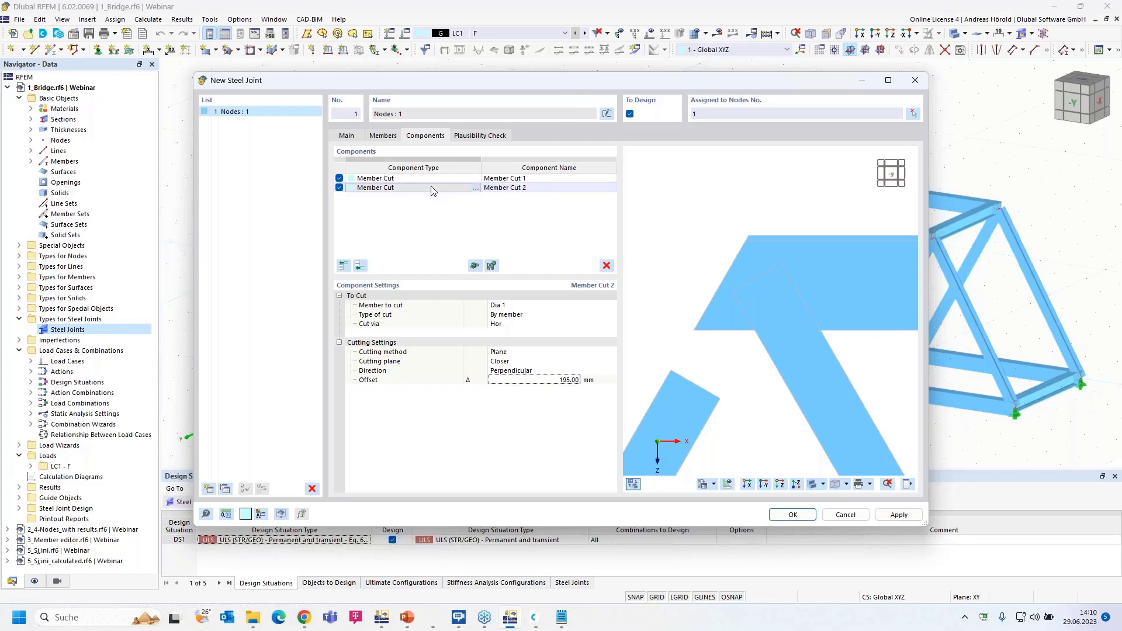
{"action": "right_click", "coordinate": [433, 191]}
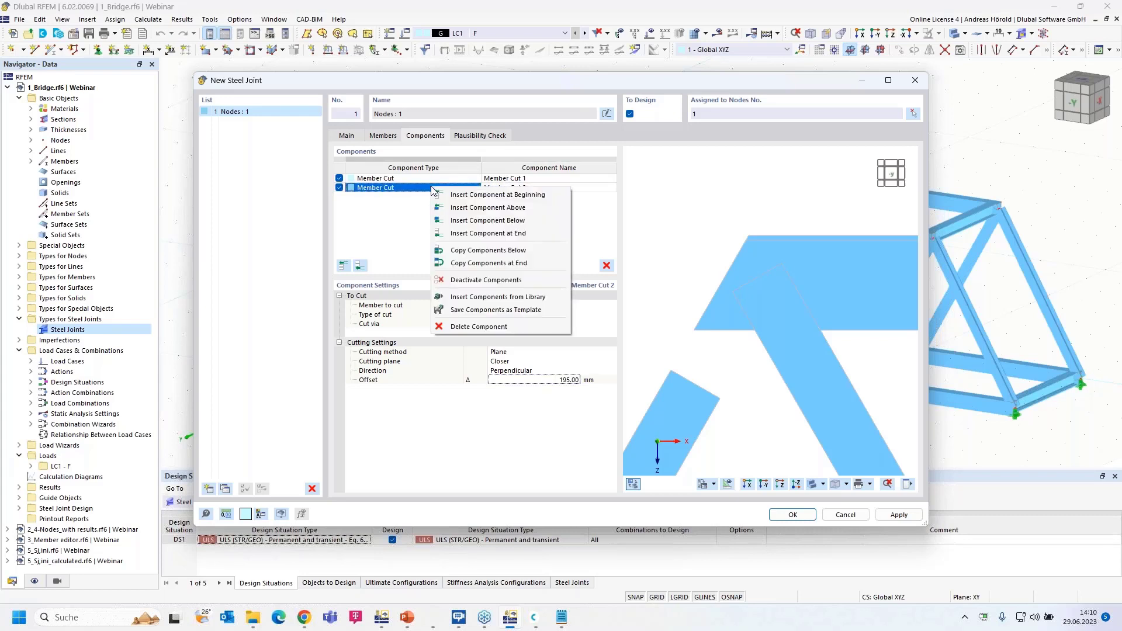
{"action": "left_click", "coordinate": [519, 264]}
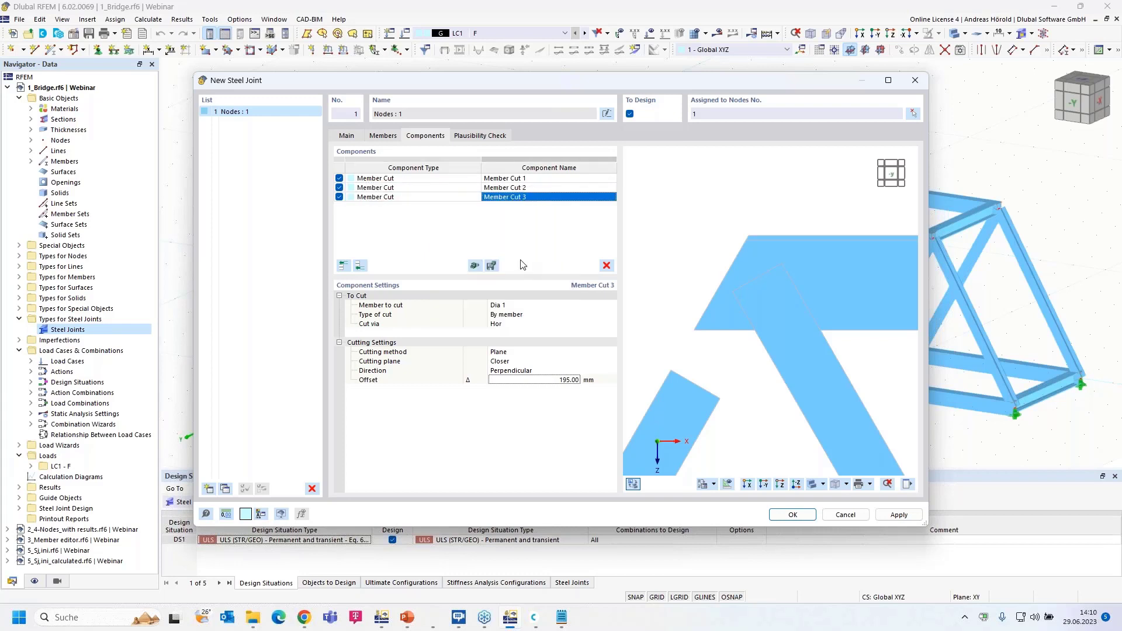
{"action": "left_click", "coordinate": [527, 305]}
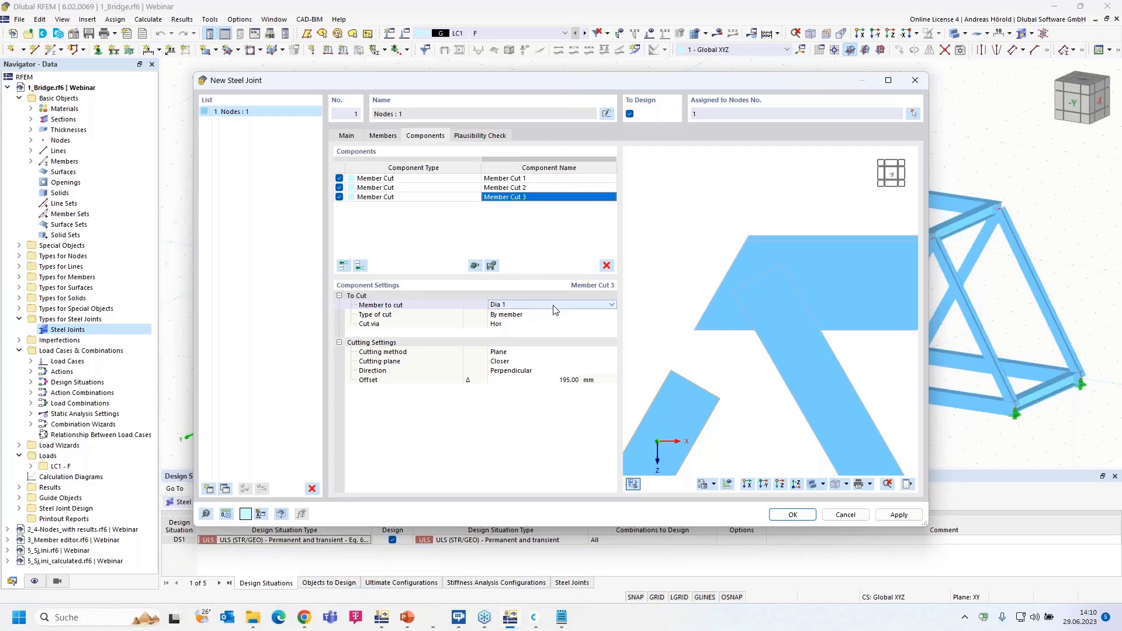
{"action": "left_click", "coordinate": [612, 305]}
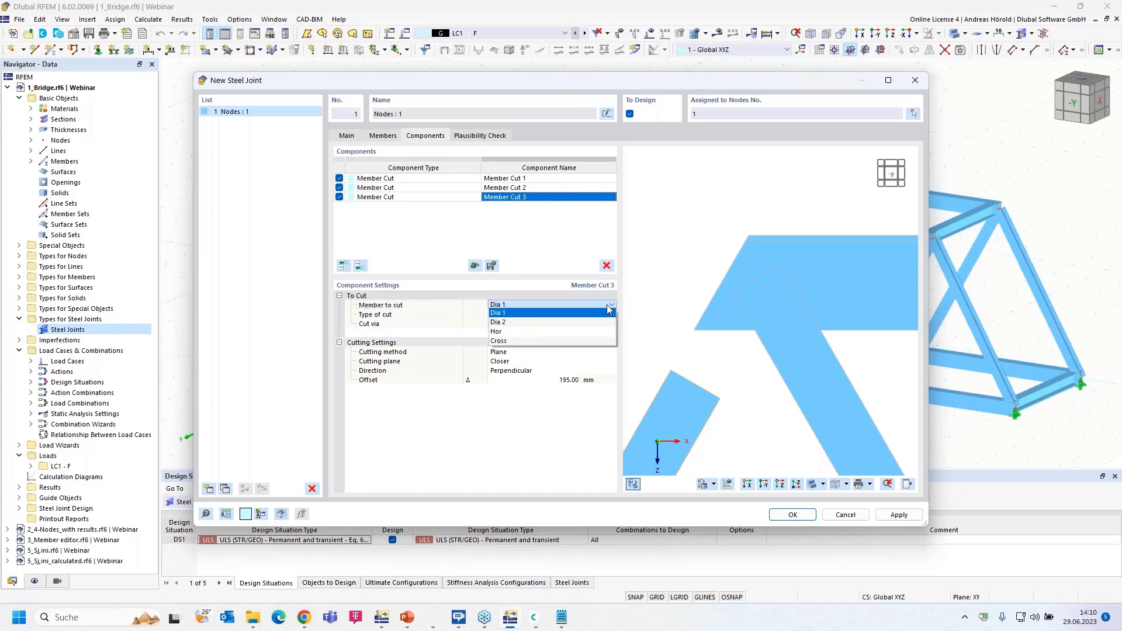
{"action": "left_click", "coordinate": [596, 324]}
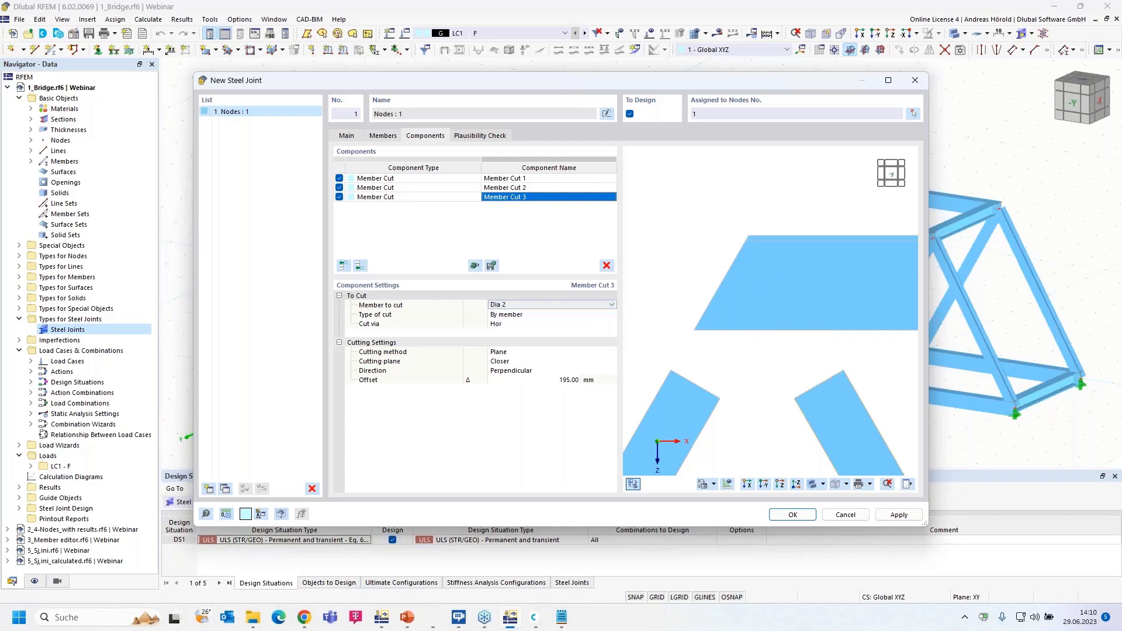
{"action": "scroll", "coordinate": [801, 379], "scroll_direction": "down", "scroll_amount": 2}
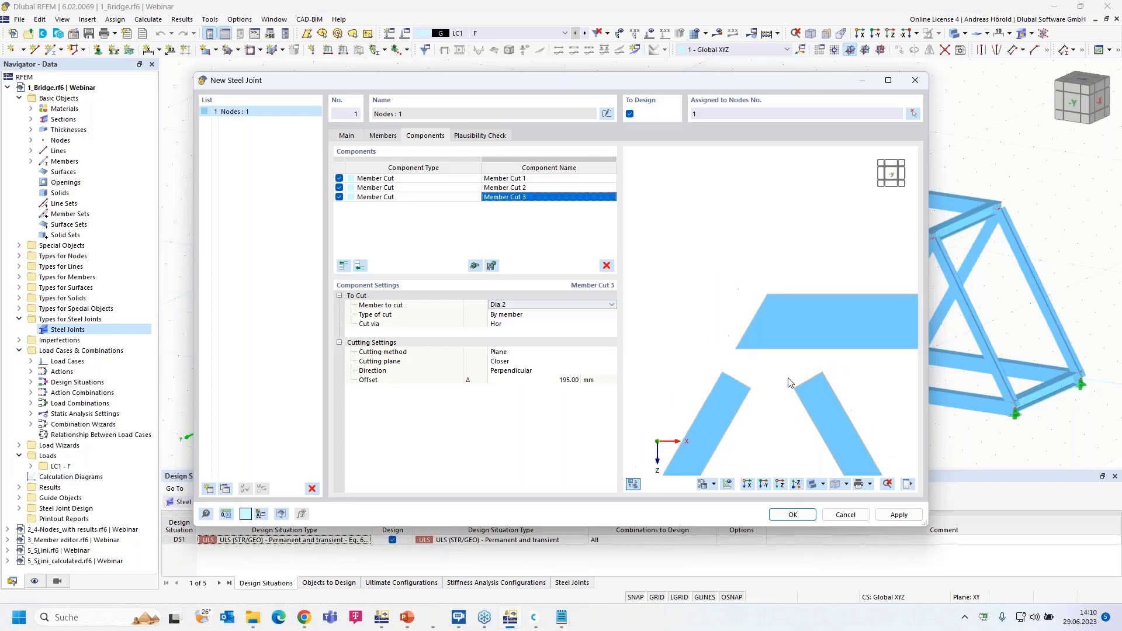
{"action": "middle_click_drag", "start_coordinate": [717, 326], "coordinate": [767, 337]}
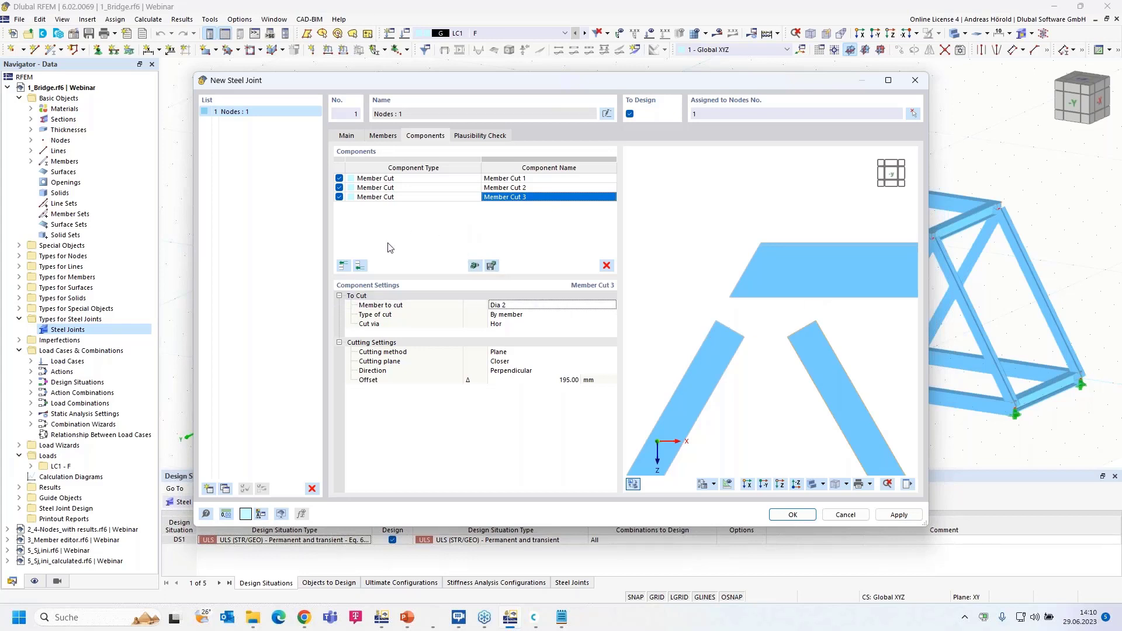
Add a Plate component at the end with thickness 17 mm, width 715.8 mm and height 800 mm
{"action": "left_click", "coordinate": [360, 266]}
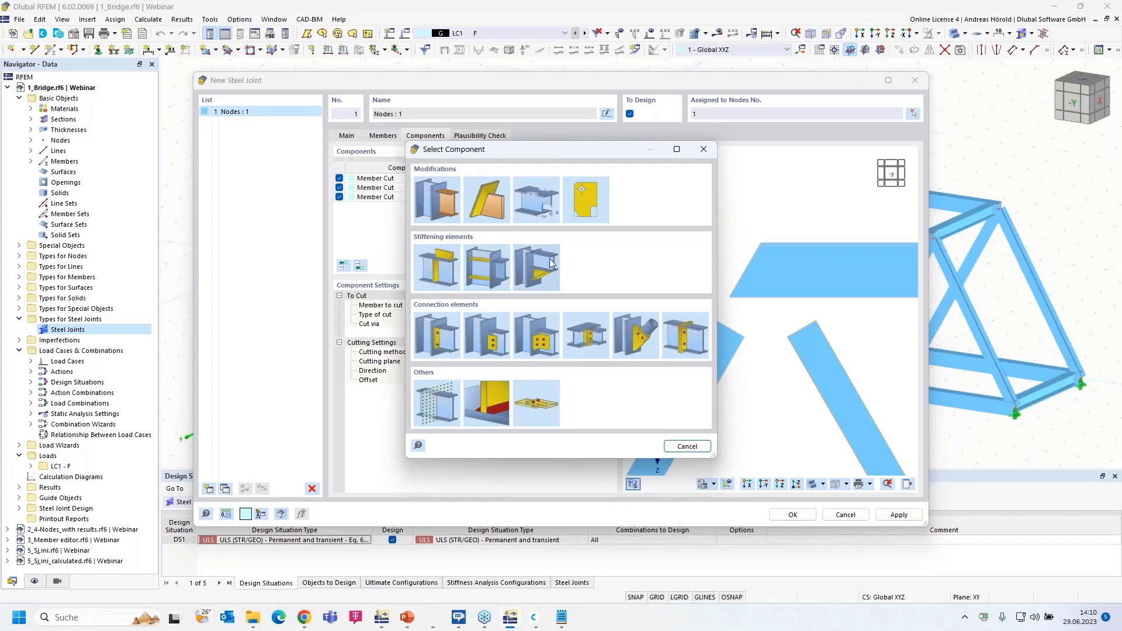
{"action": "left_click", "coordinate": [439, 266]}
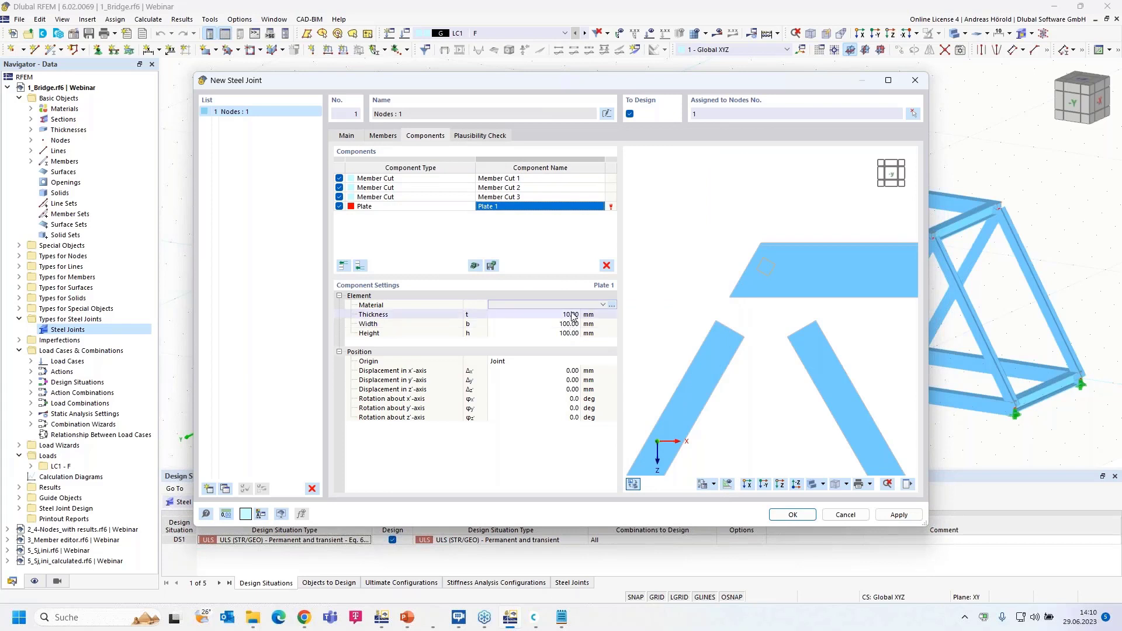
{"action": "left_click", "coordinate": [572, 315]}
{"action": "type", "text": "17"}
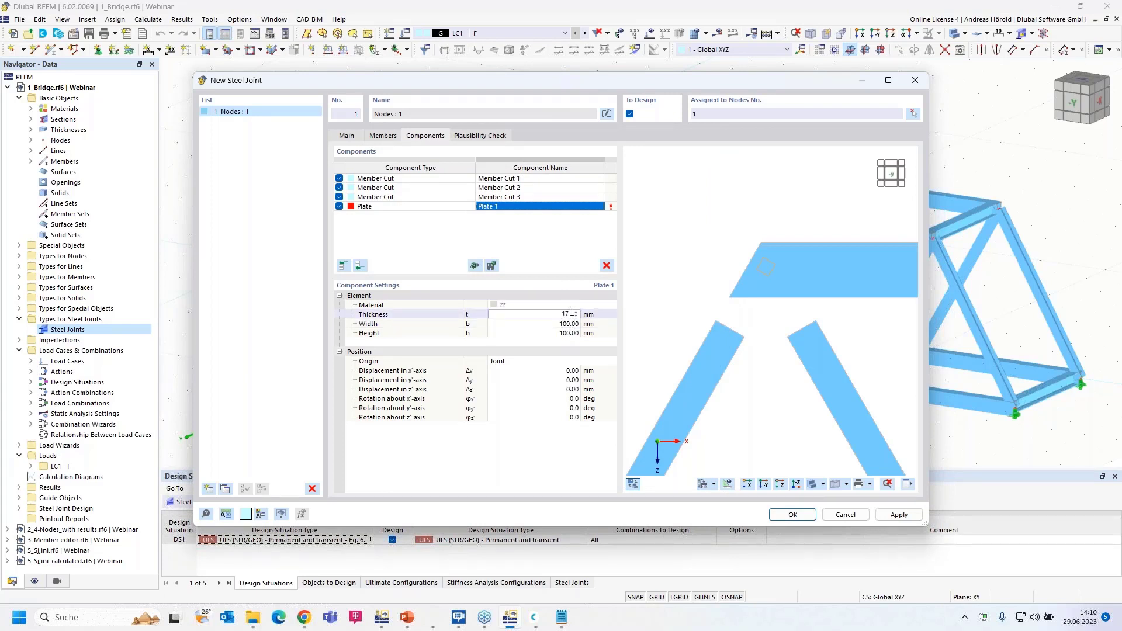
{"action": "key", "text": "Tab"}
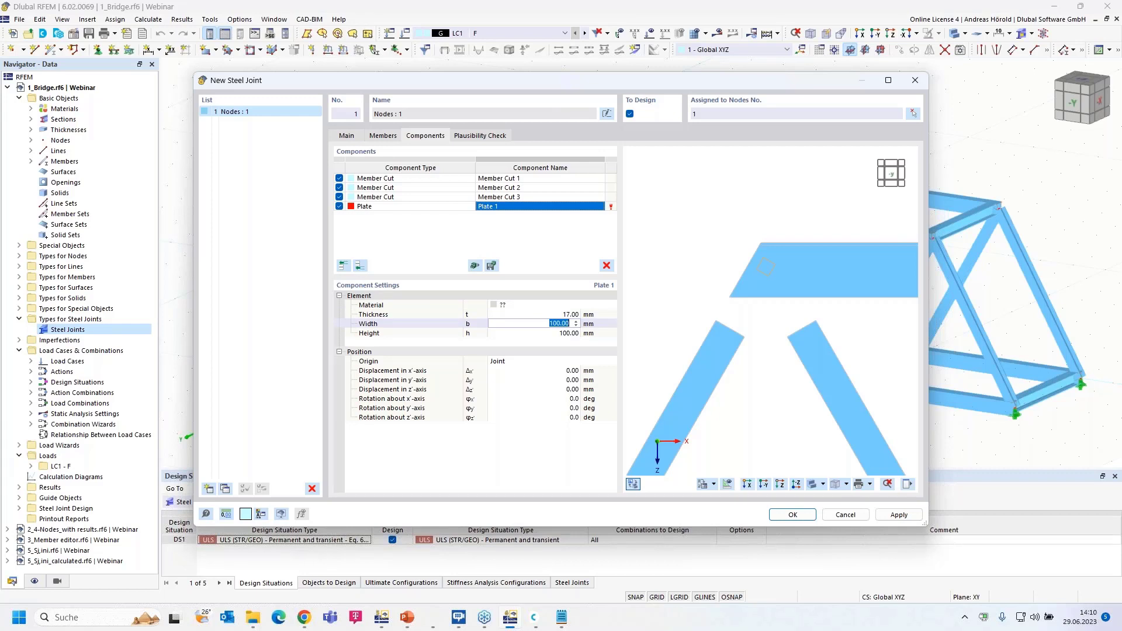
{"action": "type", "text": "715,8"}
{"action": "key", "text": "Tab"}
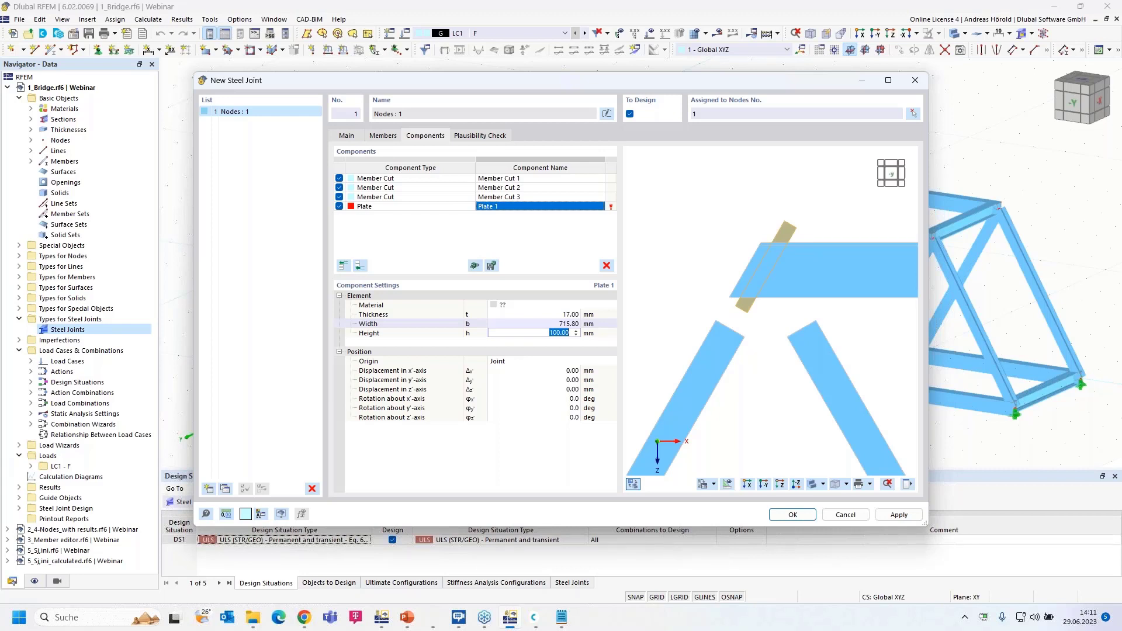
{"action": "type", "text": "800"}
{"action": "key", "text": "Tab"}
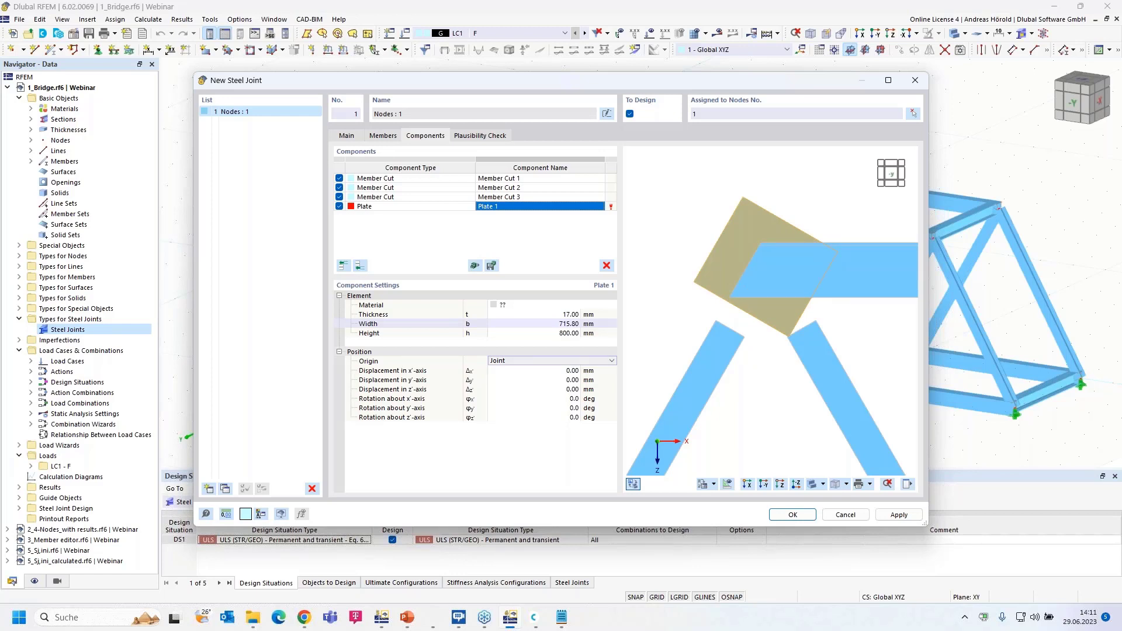
Check the plate's origin options and assign it the material 1 - S235 | Isotropic | Linear Elastic
{"action": "left_click", "coordinate": [523, 363]}
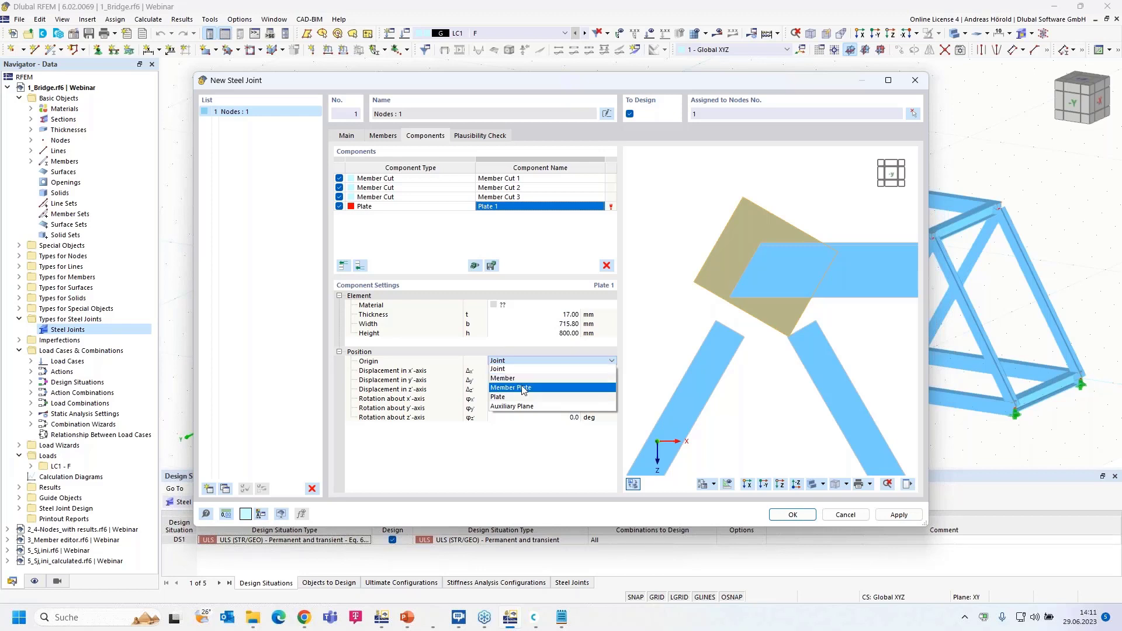
{"action": "left_click", "coordinate": [522, 386]}
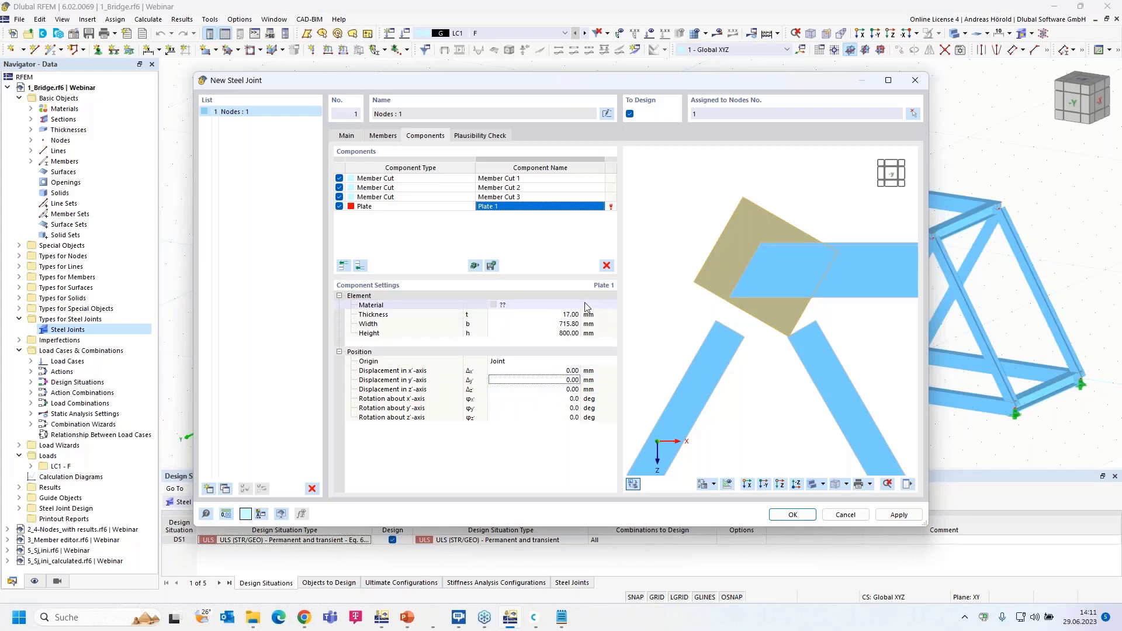
{"action": "left_click", "coordinate": [584, 304]}
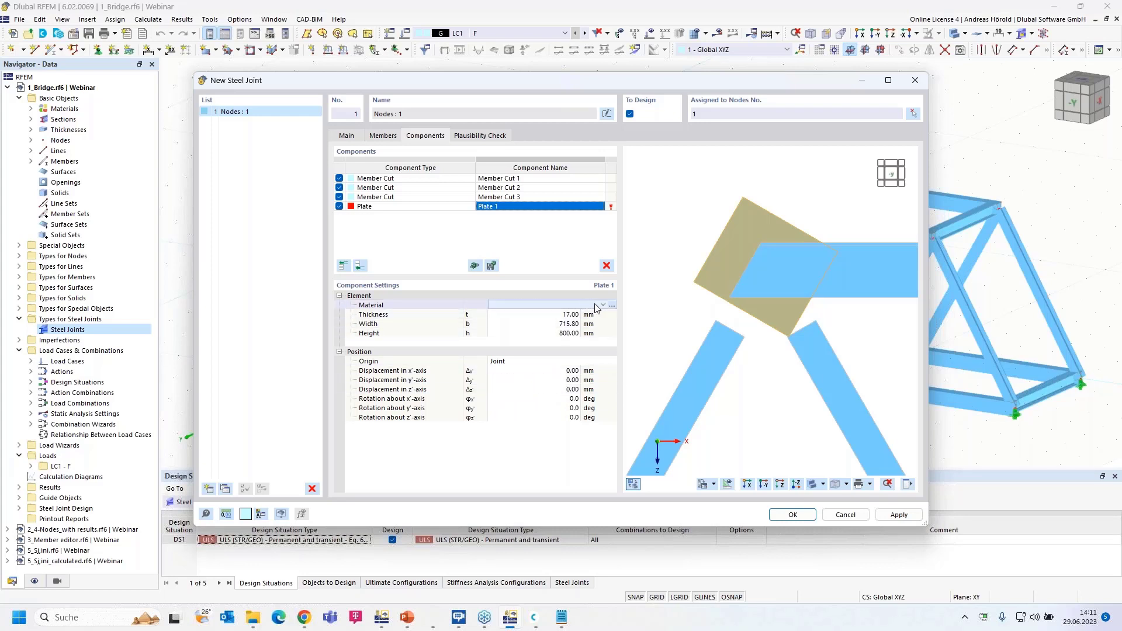
{"action": "left_click", "coordinate": [597, 304]}
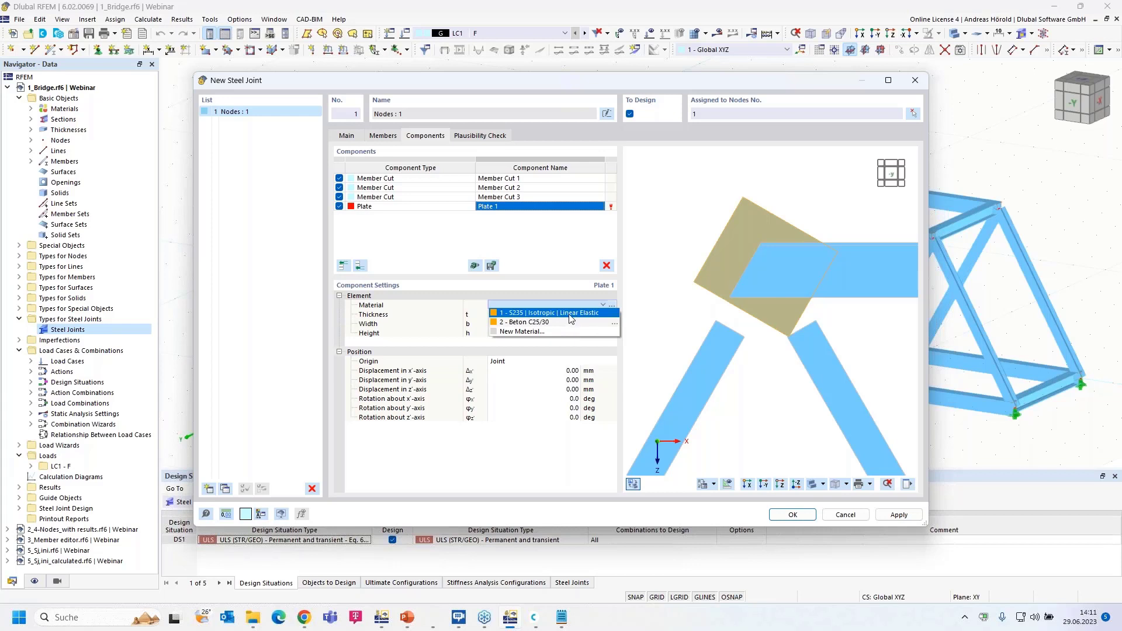
{"action": "left_click", "coordinate": [570, 315]}
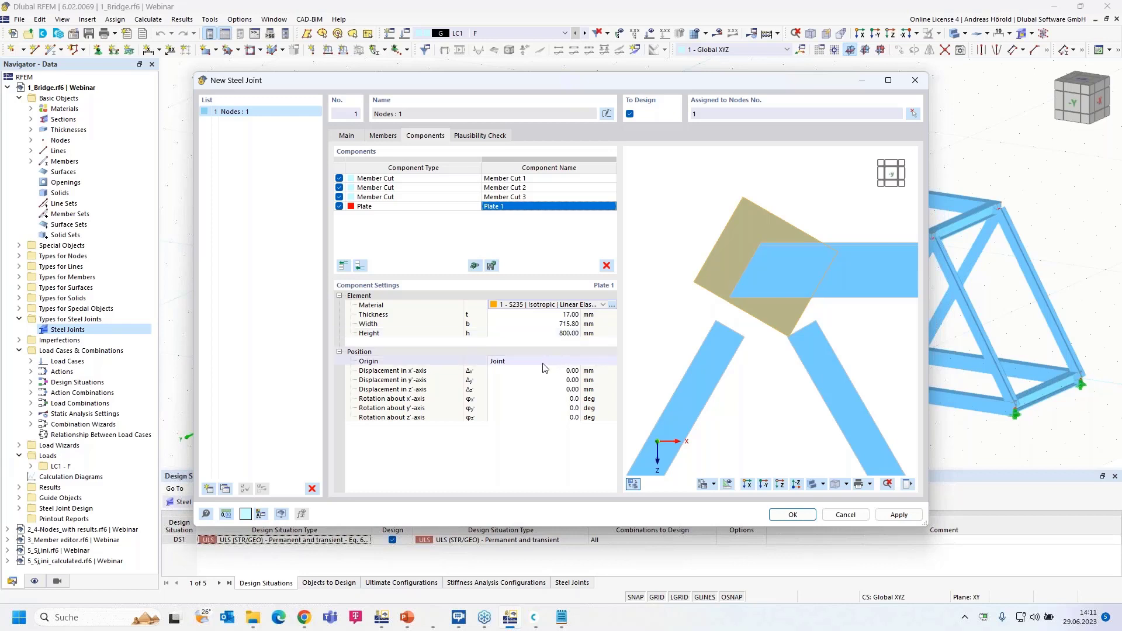
Set the plate's origin to Member Plate and reference it to Hor | Web 2
{"action": "left_click", "coordinate": [527, 363]}
{"action": "left_click", "coordinate": [526, 363]}
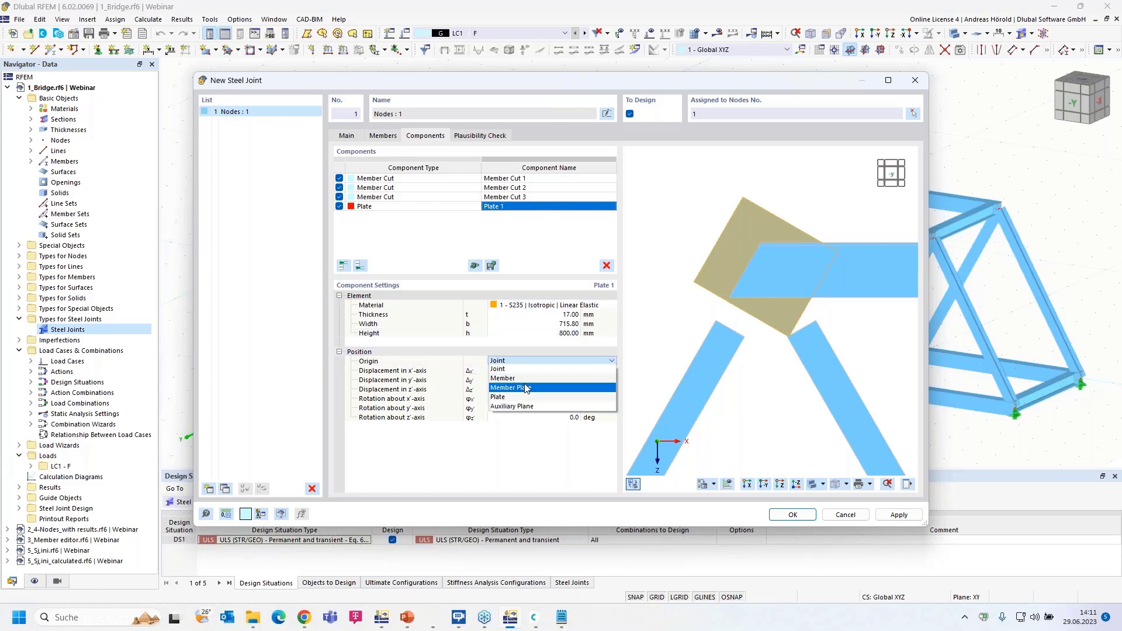
{"action": "left_click", "coordinate": [530, 370]}
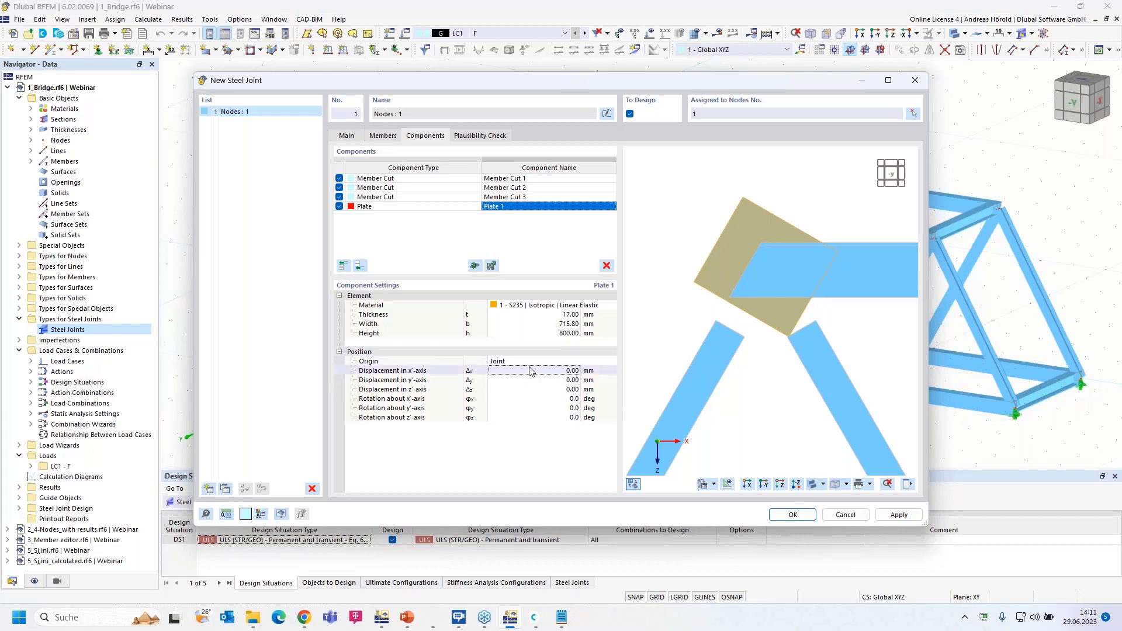
{"action": "left_click", "coordinate": [532, 362]}
{"action": "left_click", "coordinate": [533, 362]}
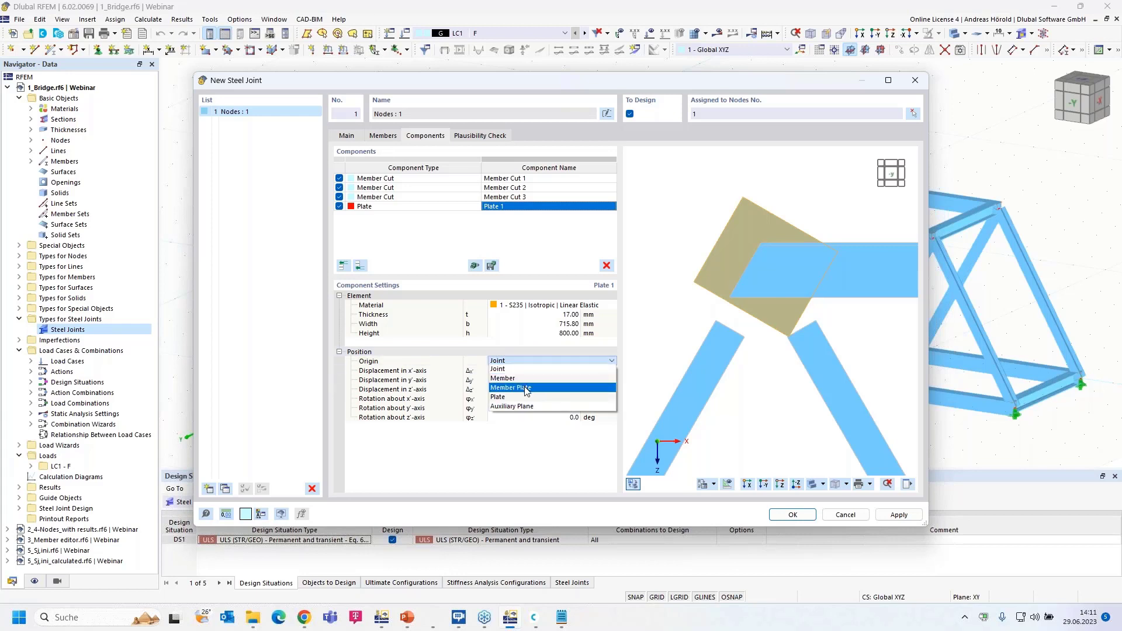
{"action": "left_click", "coordinate": [527, 388]}
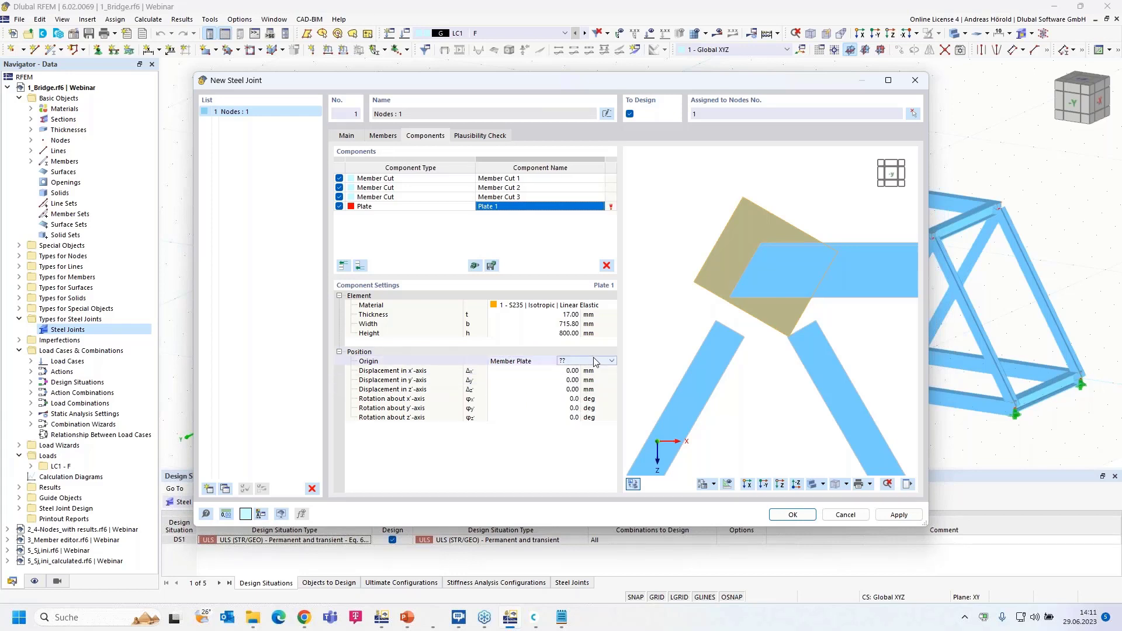
{"action": "left_click", "coordinate": [596, 363]}
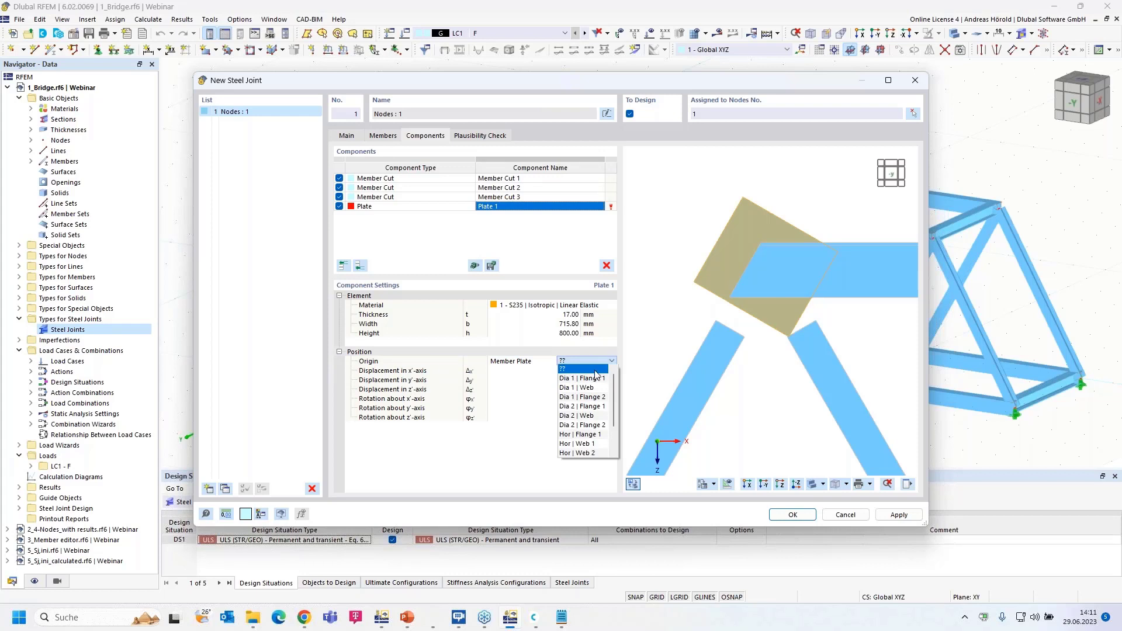
{"action": "left_click", "coordinate": [595, 453]}
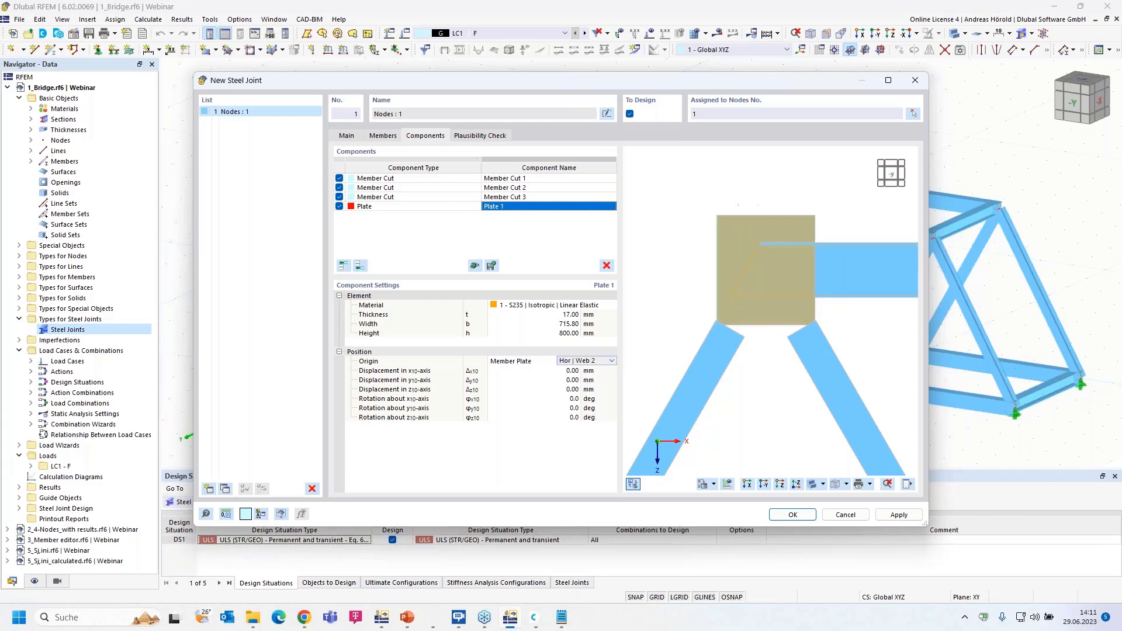
Set the plate's displacement in the local z-axis to -14.5 mm and check its position against the horizontal member's web
{"action": "left_click", "coordinate": [749, 485]}
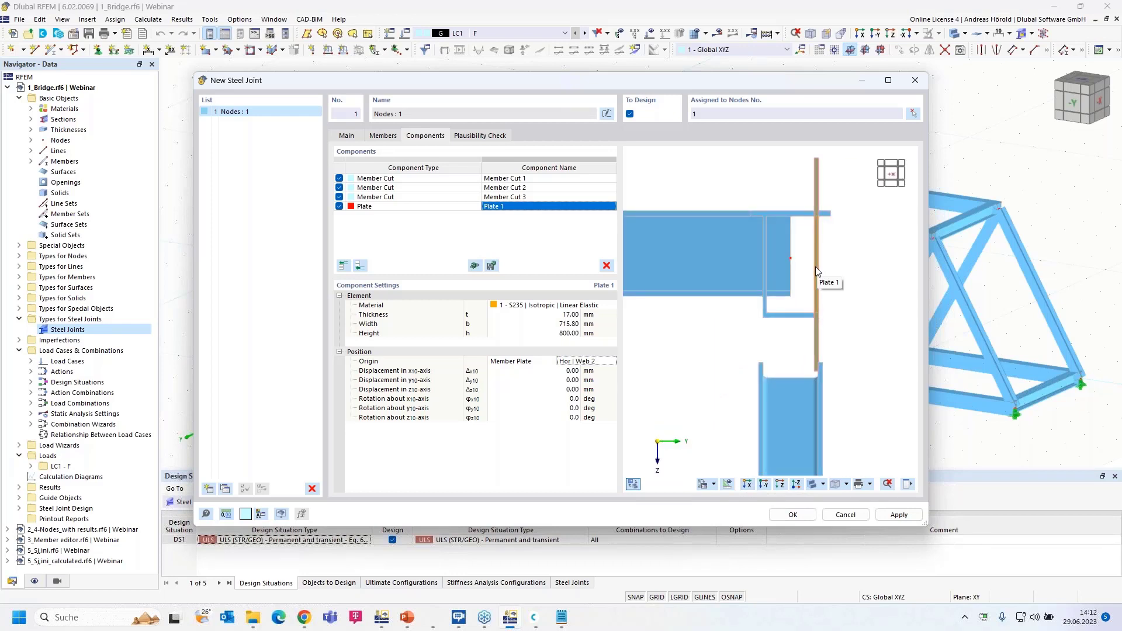
{"action": "left_click", "coordinate": [572, 389]}
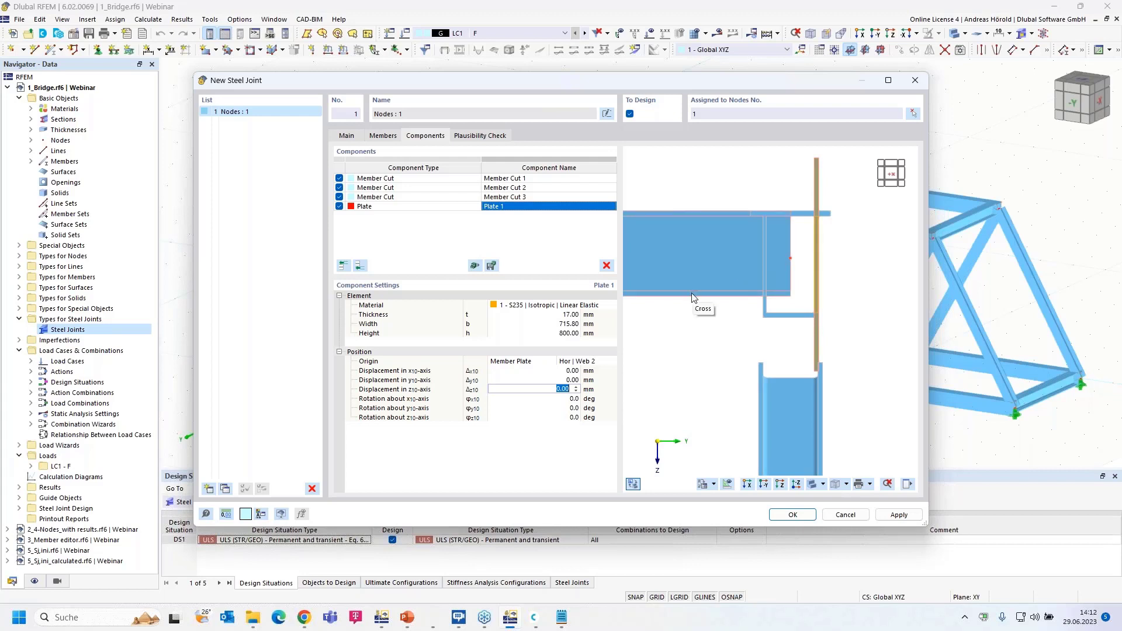
{"action": "type", "text": "-14.5"}
{"action": "key", "text": "Tab"}
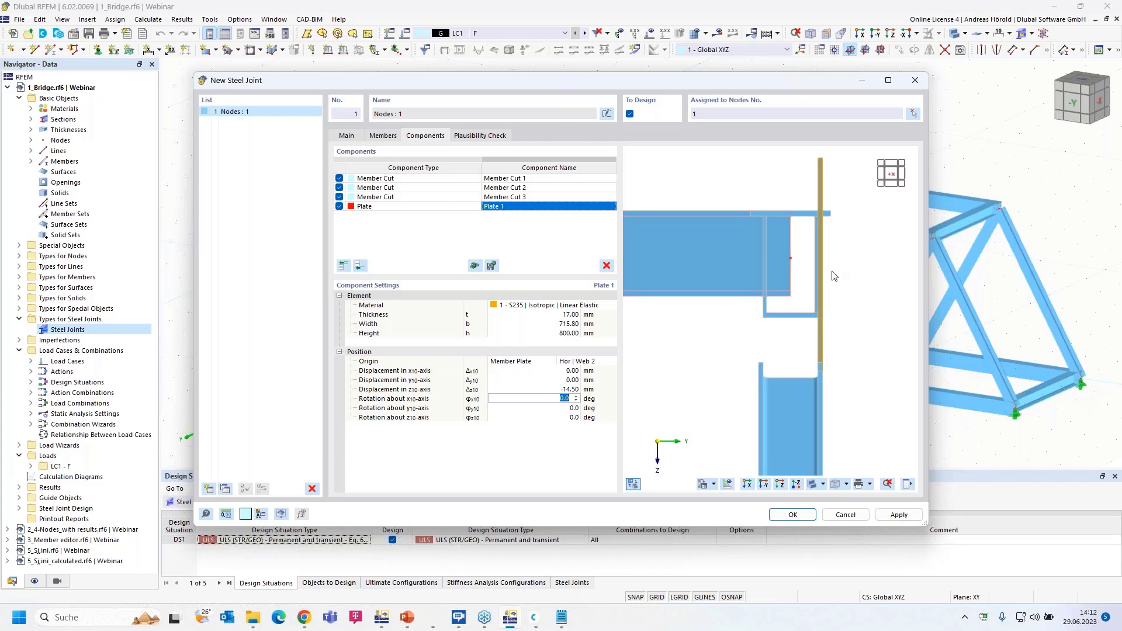
{"action": "scroll", "coordinate": [822, 266], "scroll_direction": "up", "scroll_amount": 4}
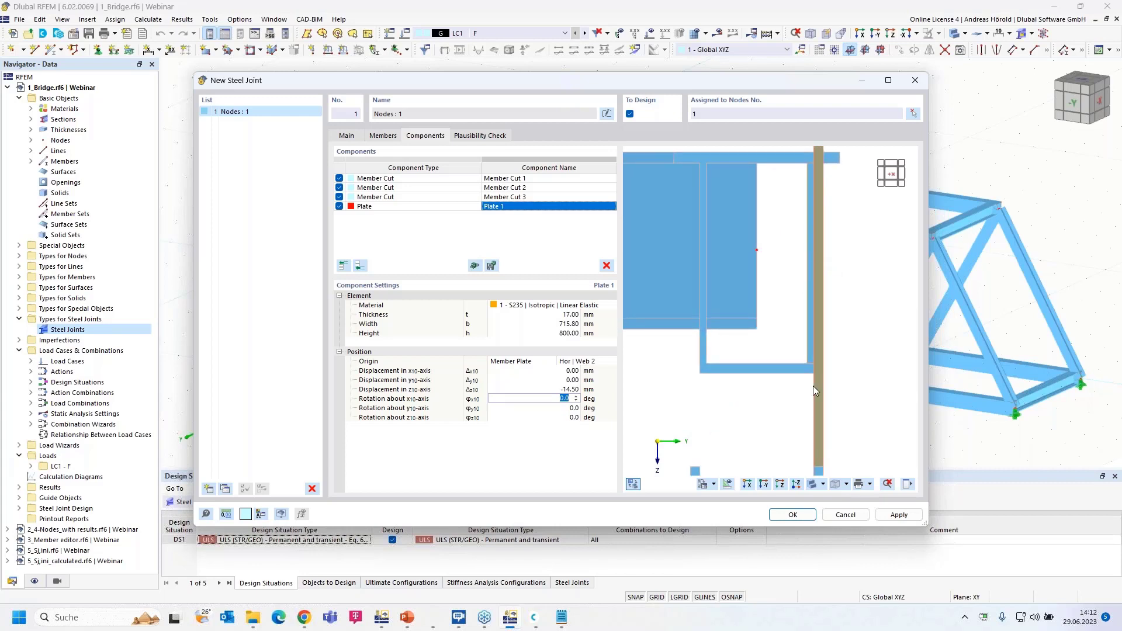
Set the plate's displacement in the local y-axis to 76.41 mm
{"action": "left_click", "coordinate": [764, 484]}
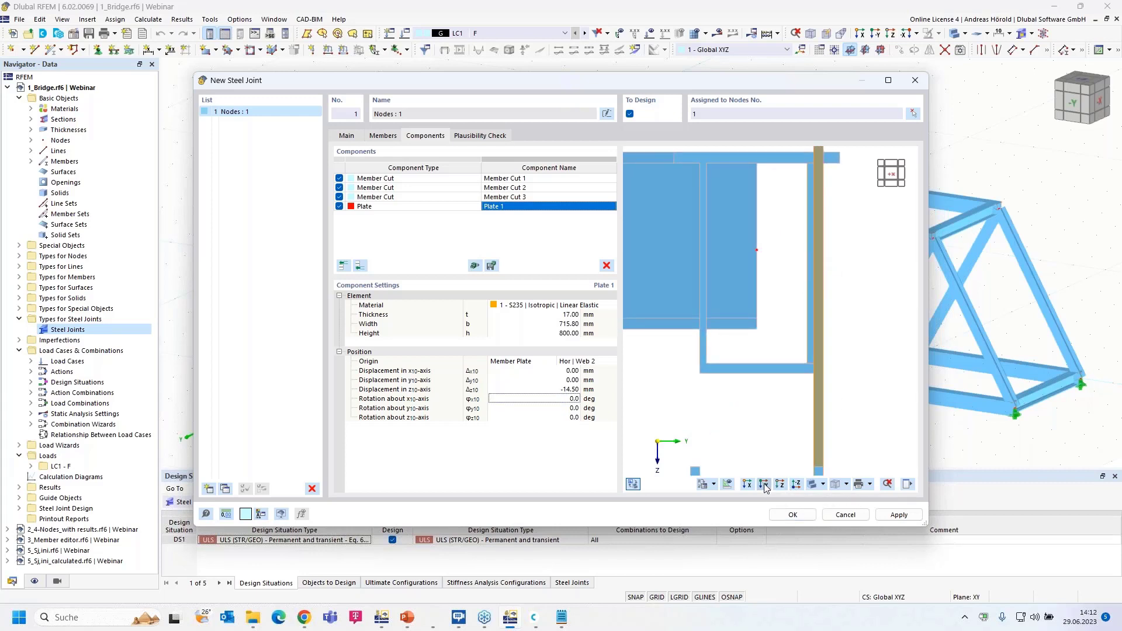
{"action": "left_click", "coordinate": [575, 381]}
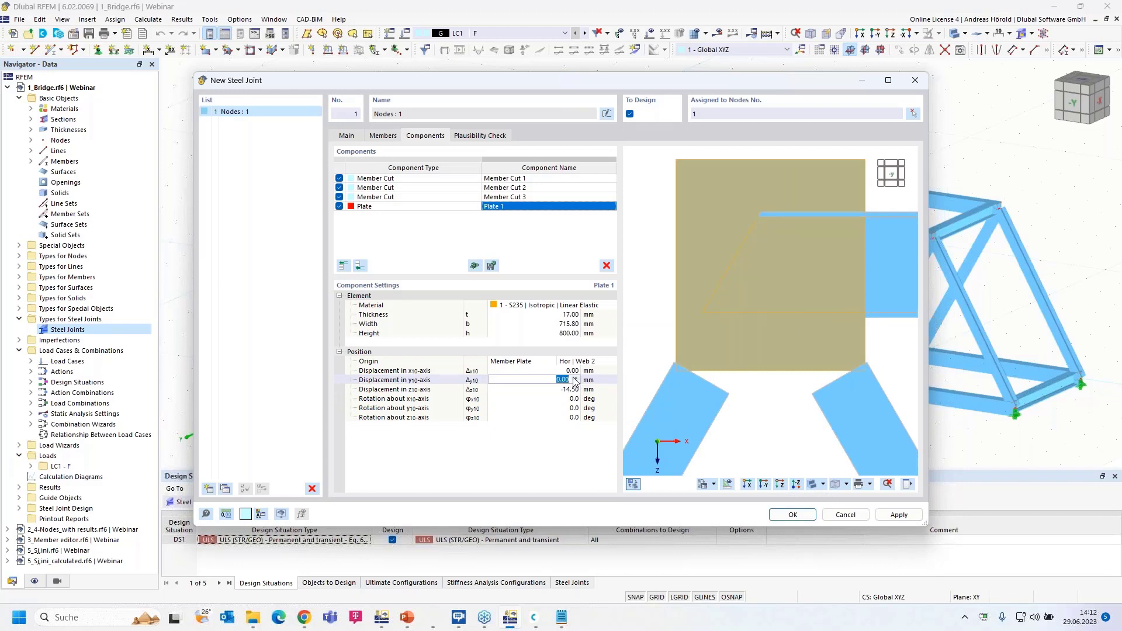
{"action": "type", "text": "76,41"}
{"action": "key", "text": "Tab"}
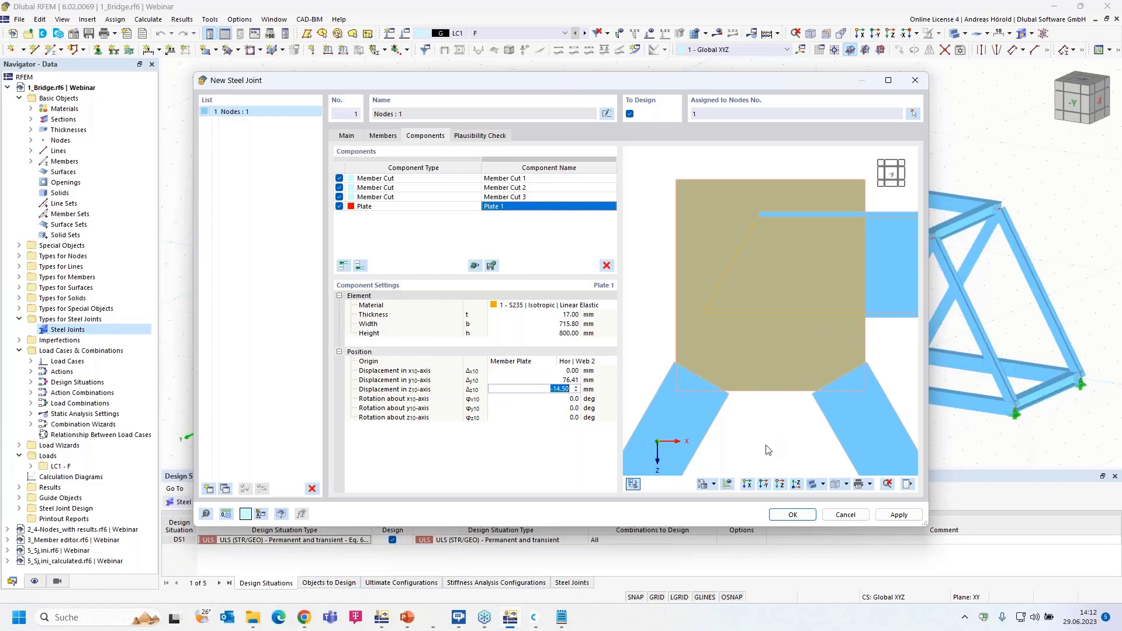
Add a Plate Cut component at the end that trims Plate 1 by Flange 1 of the Hor member
{"action": "left_click", "coordinate": [361, 266]}
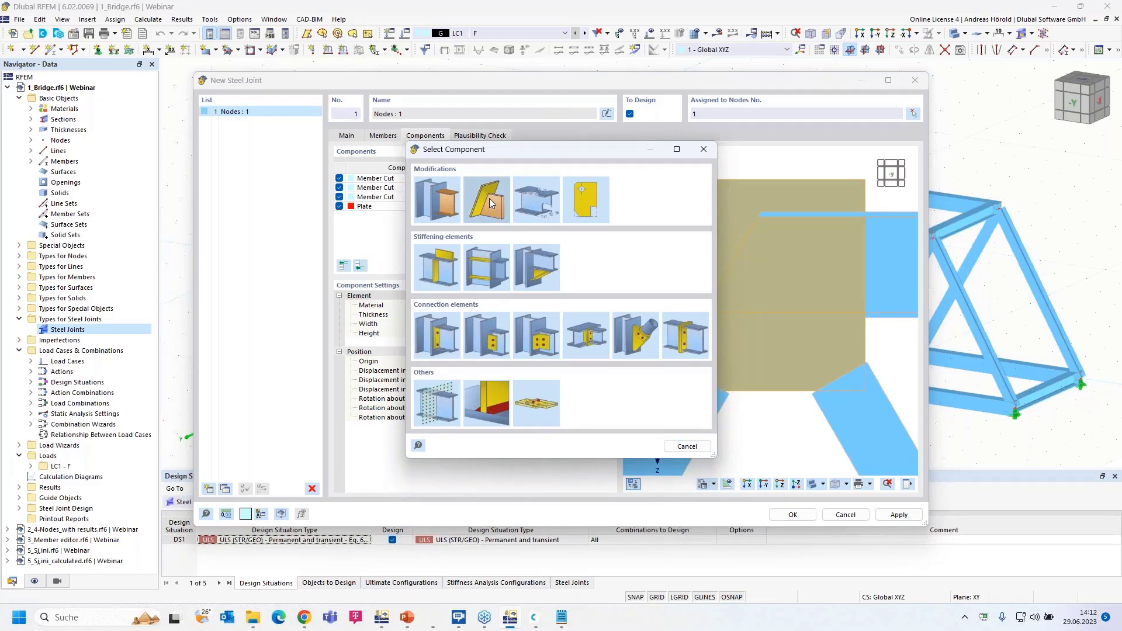
{"action": "left_click", "coordinate": [489, 198]}
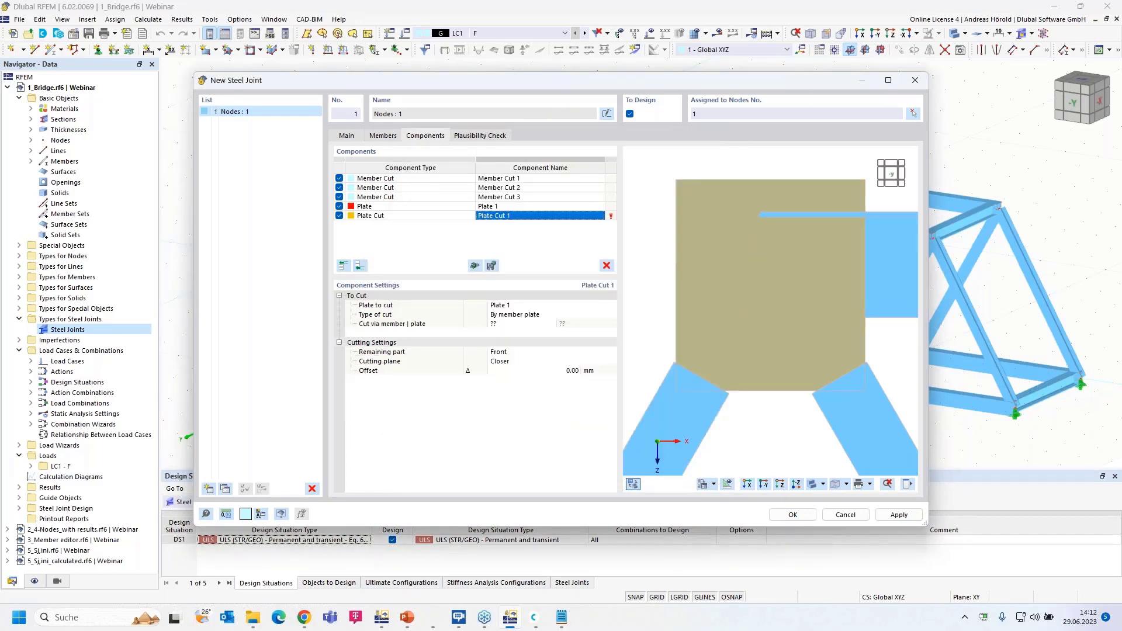
{"action": "left_click", "coordinate": [522, 324]}
{"action": "left_click", "coordinate": [522, 324]}
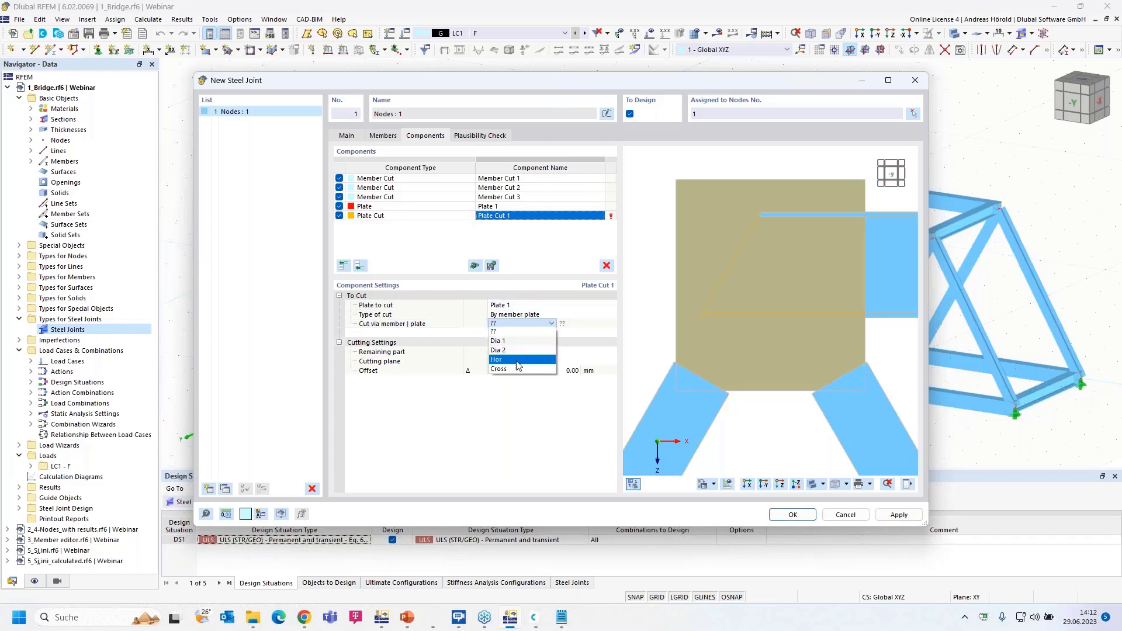
{"action": "left_click", "coordinate": [519, 364]}
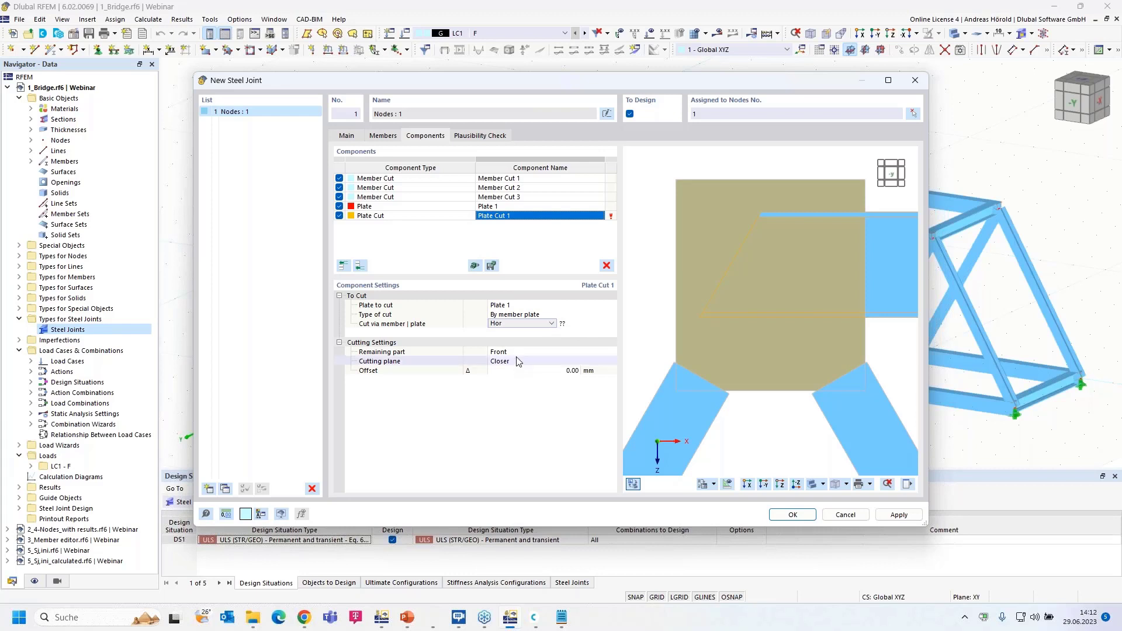
{"action": "left_click", "coordinate": [579, 325]}
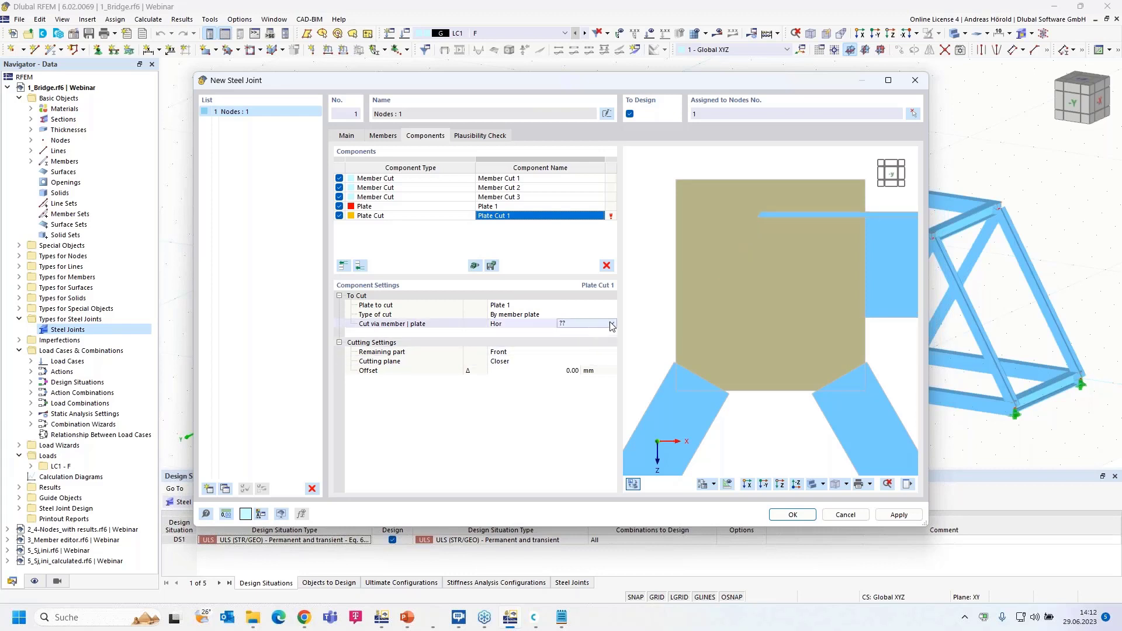
{"action": "left_click", "coordinate": [610, 323]}
{"action": "left_click", "coordinate": [593, 342]}
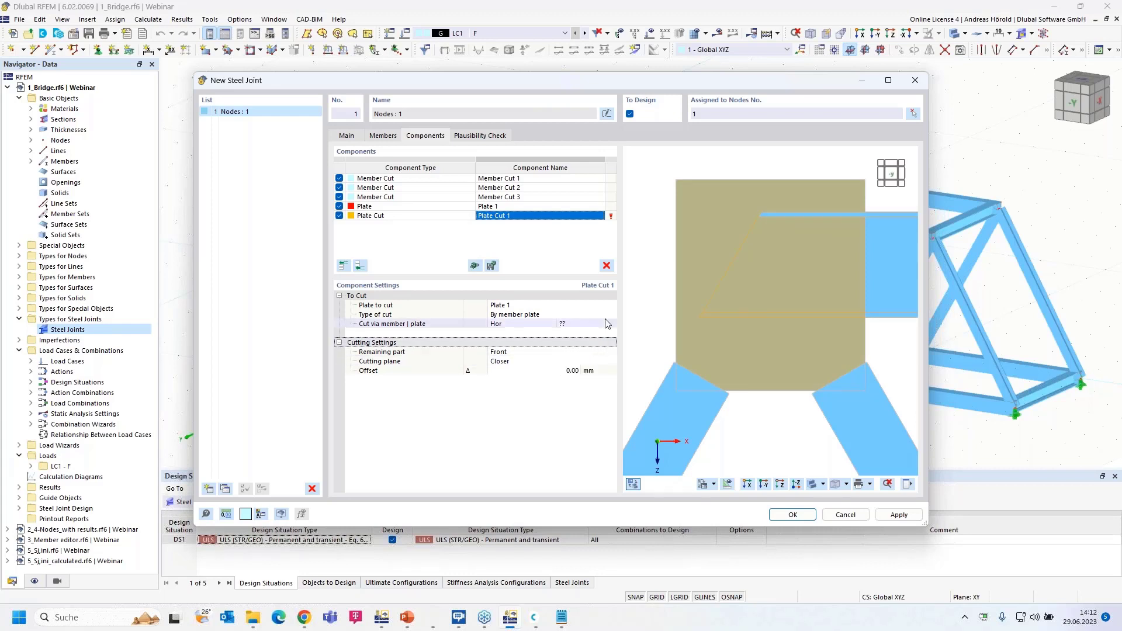
{"action": "left_click", "coordinate": [607, 323]}
{"action": "left_click", "coordinate": [611, 323]}
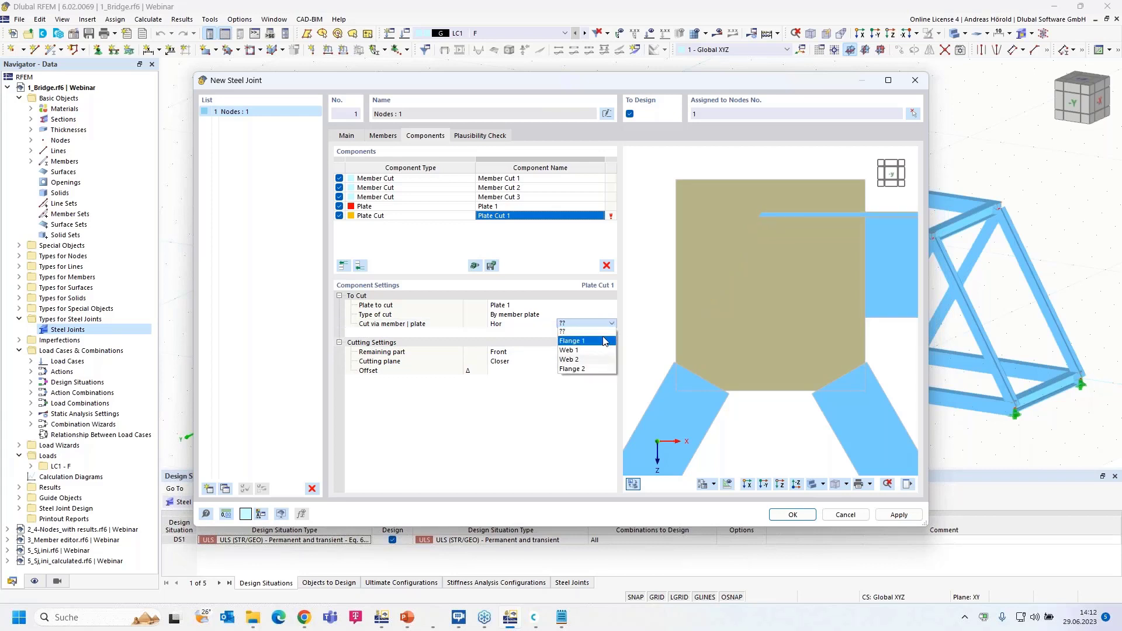
{"action": "left_click", "coordinate": [604, 342]}
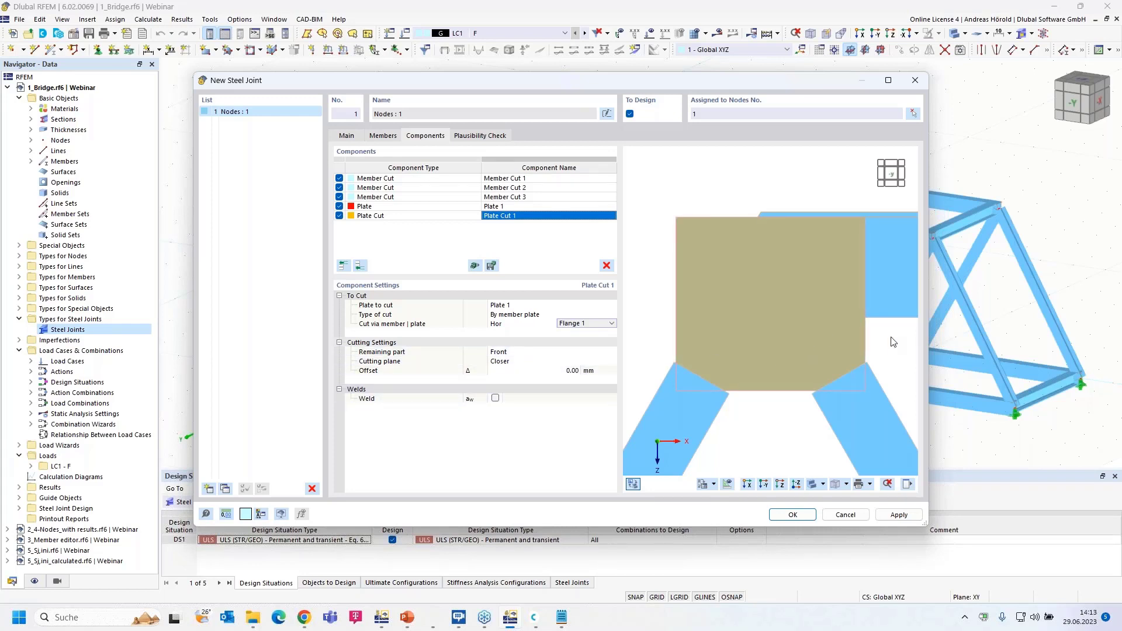
Enable the weld between the cut plate edge and the flange and set its type to Fillet weld - rear side
{"action": "middle_click_drag", "start_coordinate": [901, 334], "coordinate": [691, 342], "text": "ctrl"}
{"action": "scroll", "coordinate": [731, 263], "scroll_direction": "up", "scroll_amount": 4}
{"action": "middle_click_drag", "start_coordinate": [717, 229], "coordinate": [745, 343]}
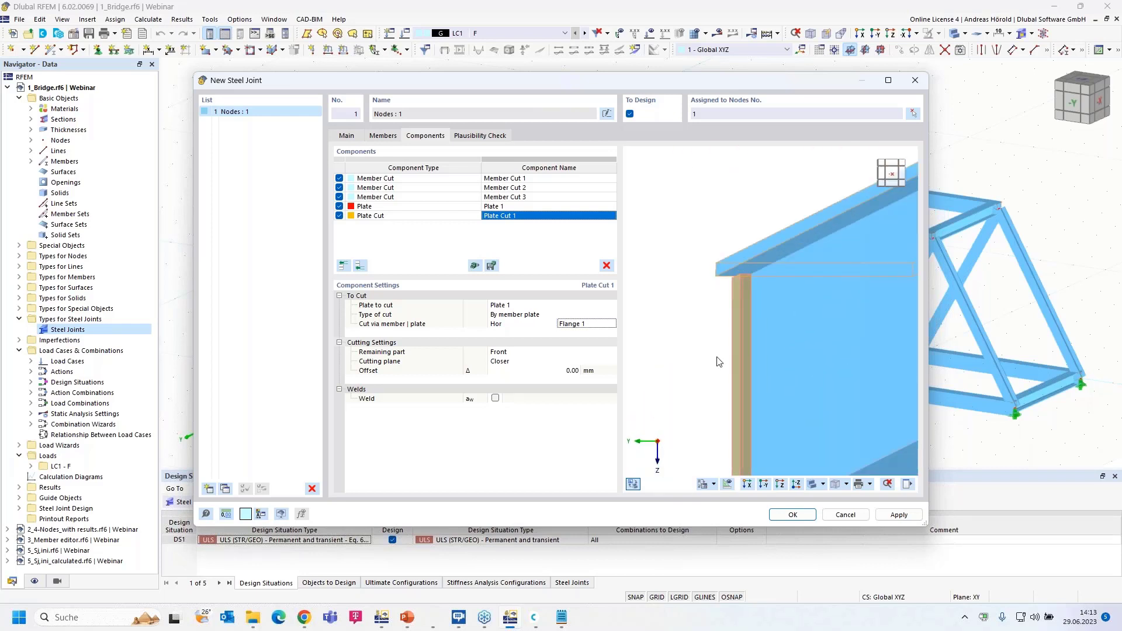
{"action": "left_click", "coordinate": [495, 399]}
{"action": "scroll", "coordinate": [760, 286], "scroll_direction": "up", "scroll_amount": 4}
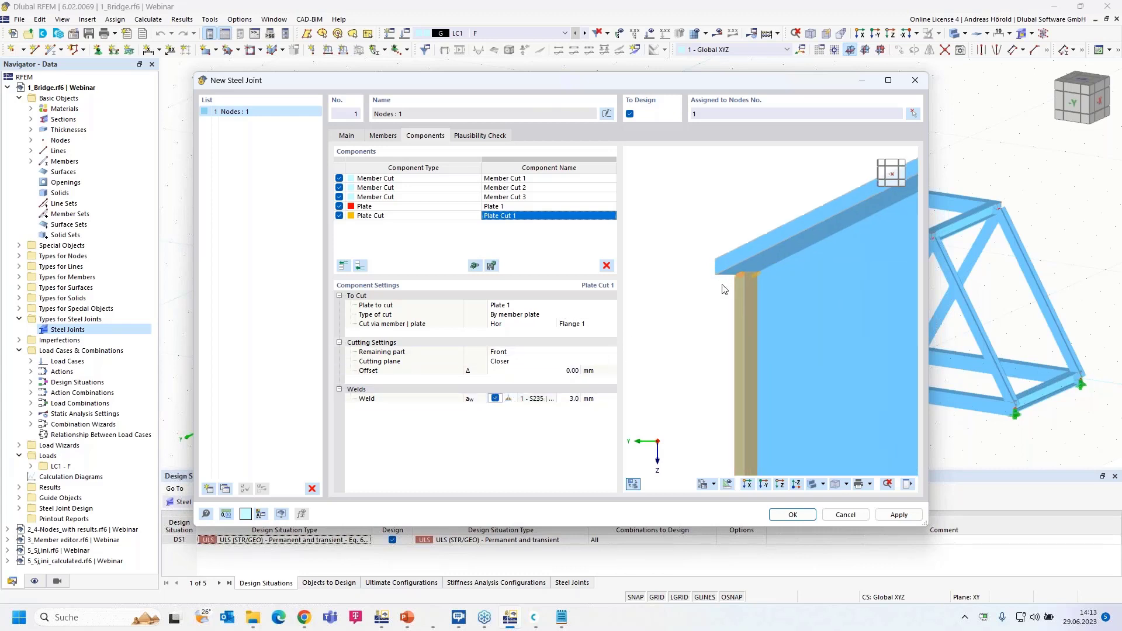
{"action": "scroll", "coordinate": [768, 282], "scroll_direction": "up", "scroll_amount": 2}
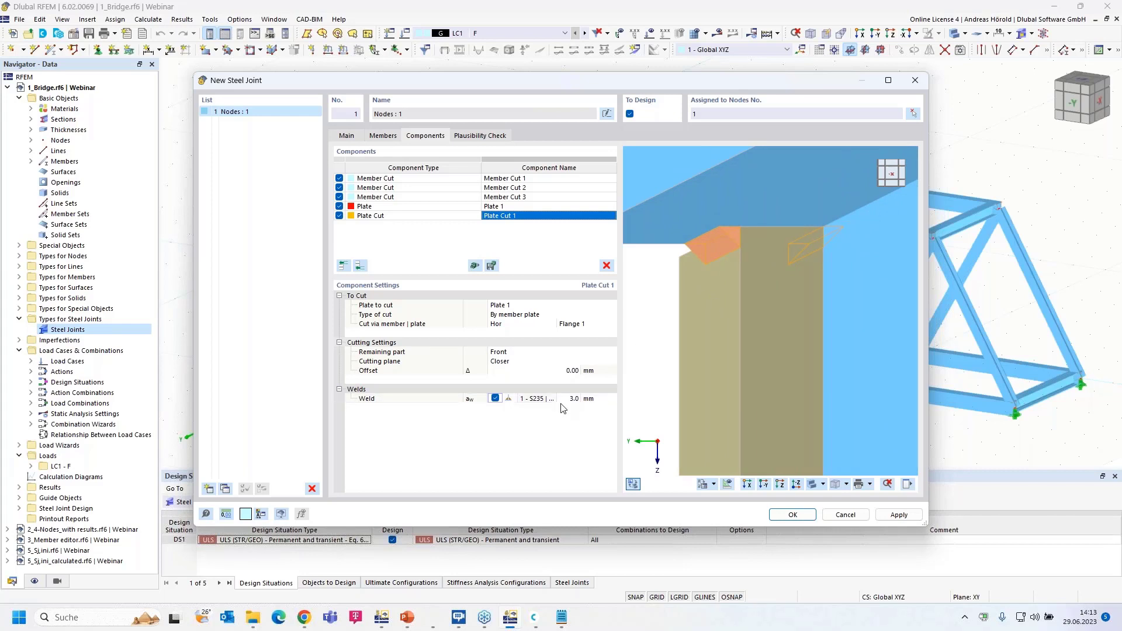
{"action": "left_click", "coordinate": [509, 399]}
{"action": "left_click", "coordinate": [513, 399]}
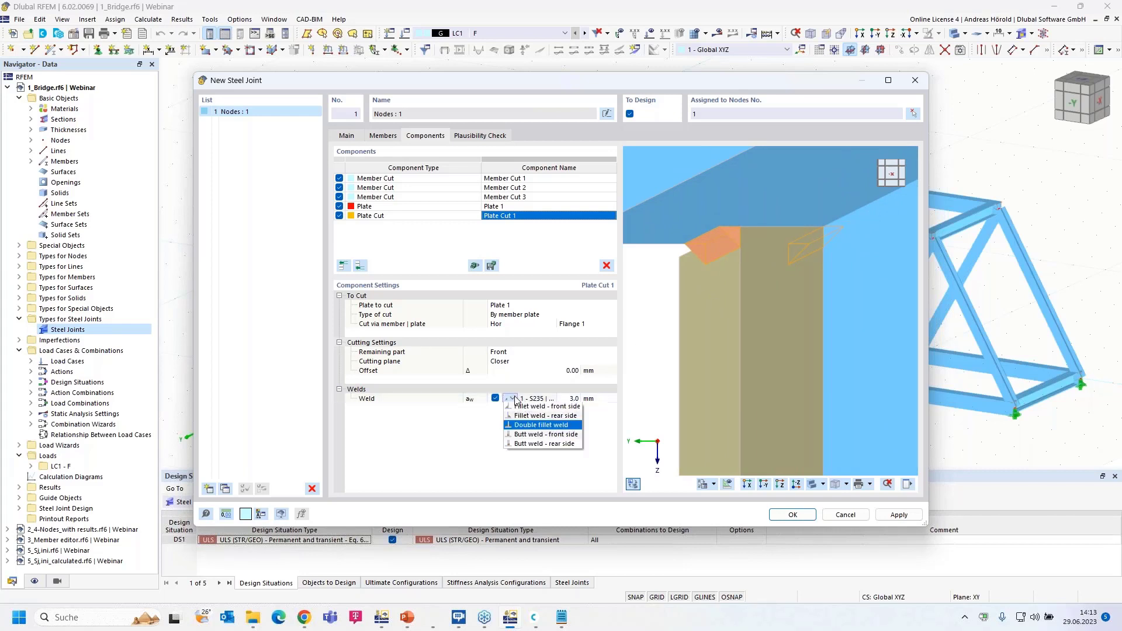
{"action": "left_click", "coordinate": [548, 416]}
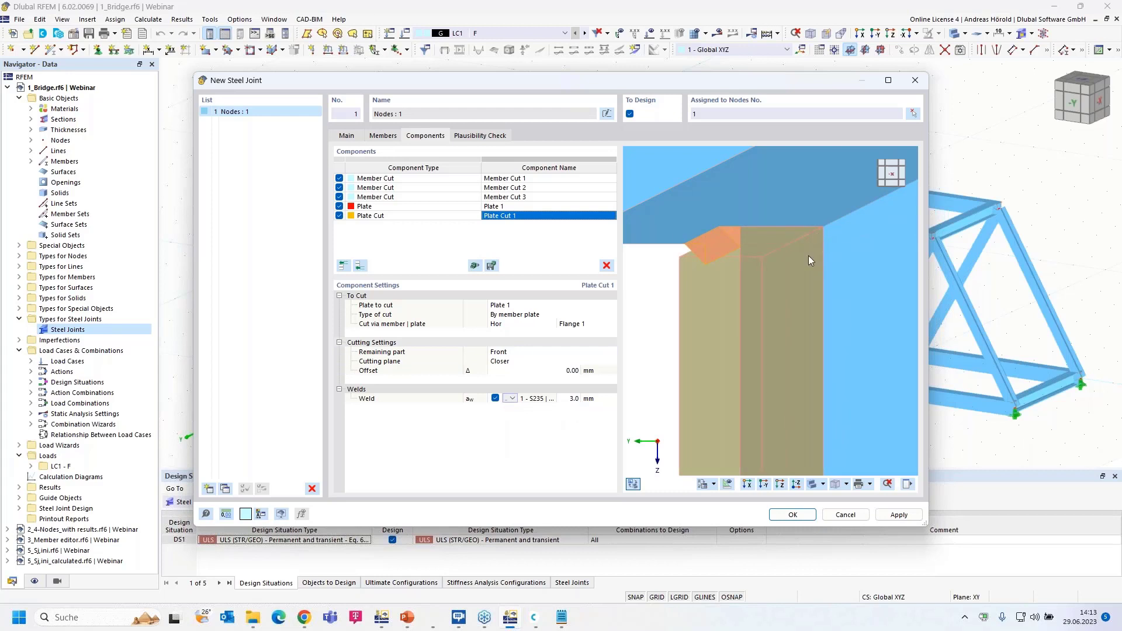
Set the fillet weld size of the flange plate cut to 8 mm
{"action": "scroll", "coordinate": [749, 296], "scroll_direction": "down", "scroll_amount": 2}
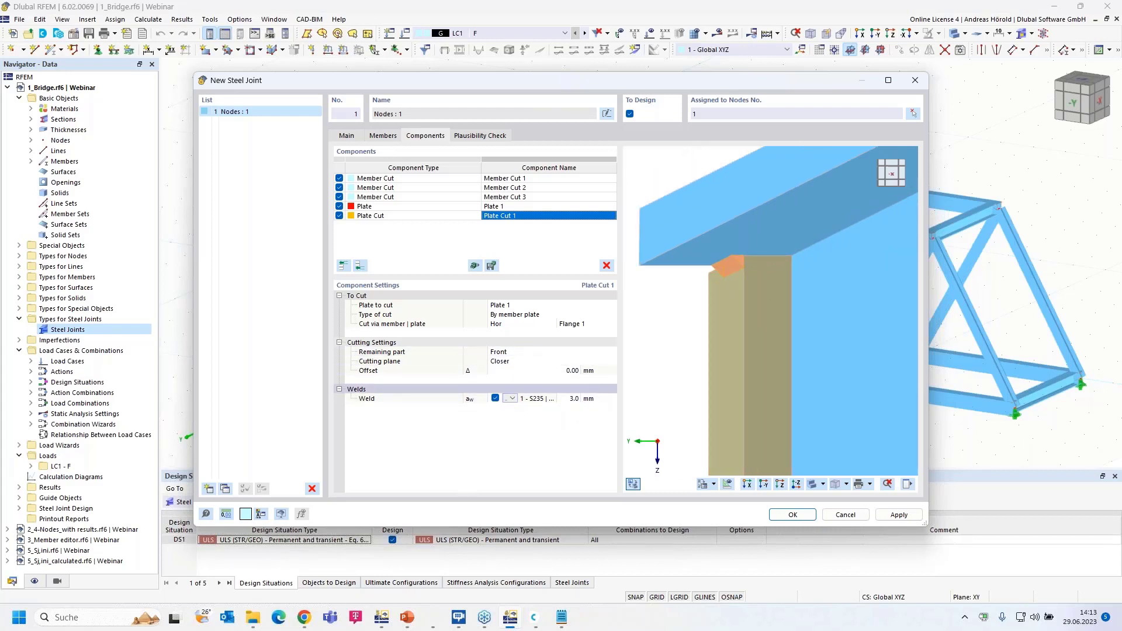
{"action": "left_click", "coordinate": [571, 399]}
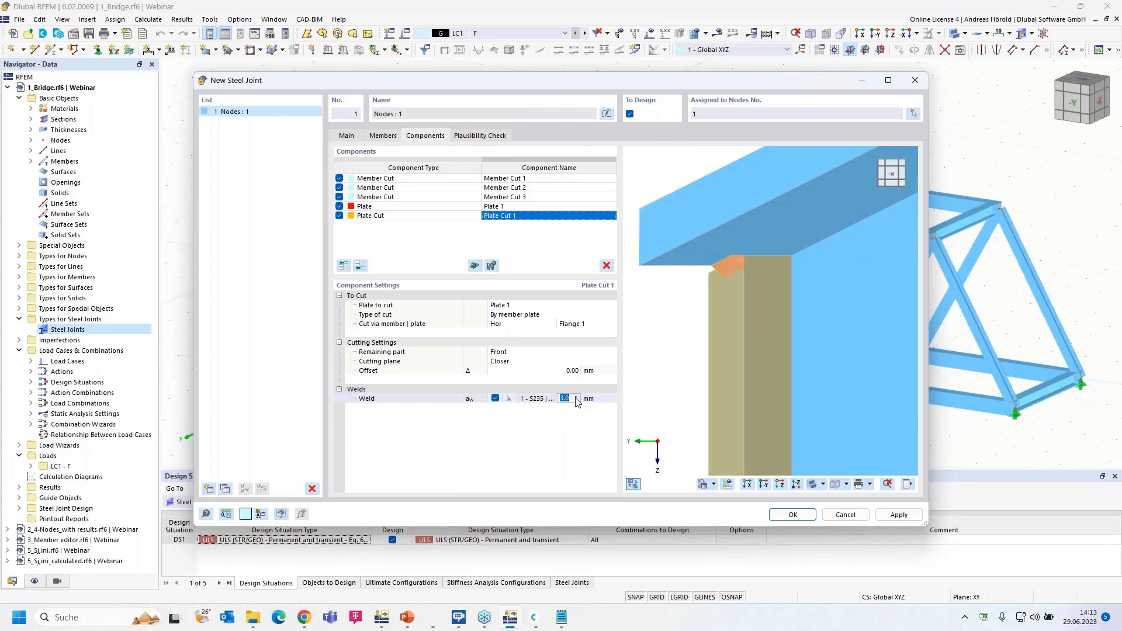
{"action": "type", "text": "4"}
{"action": "key", "text": "Return"}
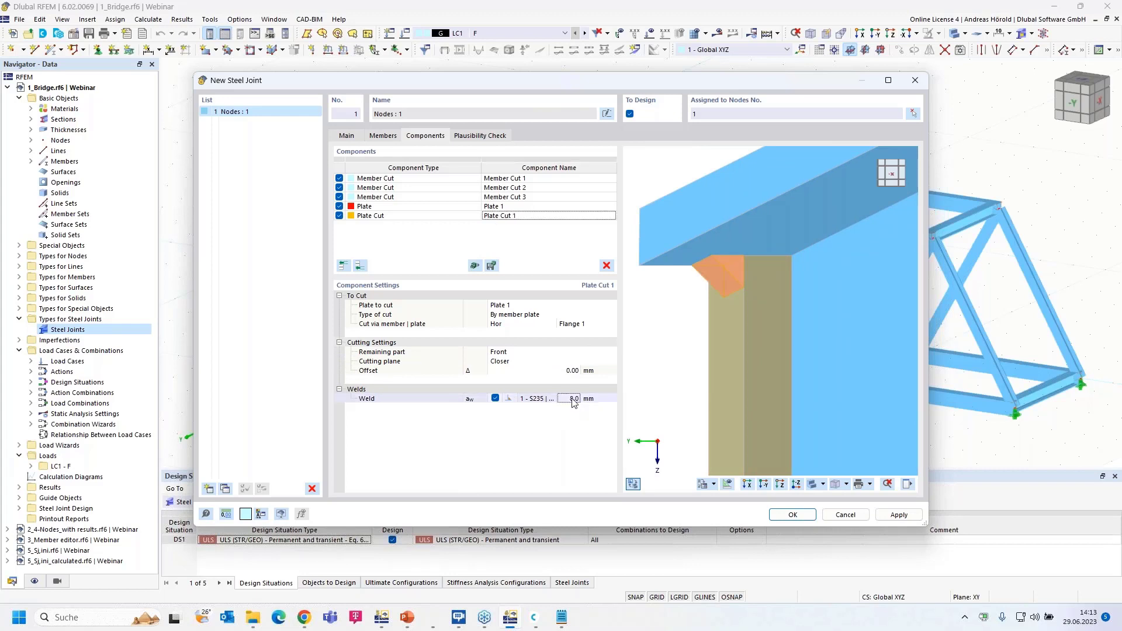
{"action": "left_click", "coordinate": [573, 400]}
{"action": "type", "text": "8"}
{"action": "key", "text": "Return"}
Add a second Plate Cut component at the end that trims Plate 1 by the Web of Dia 1
{"action": "left_click", "coordinate": [764, 485]}
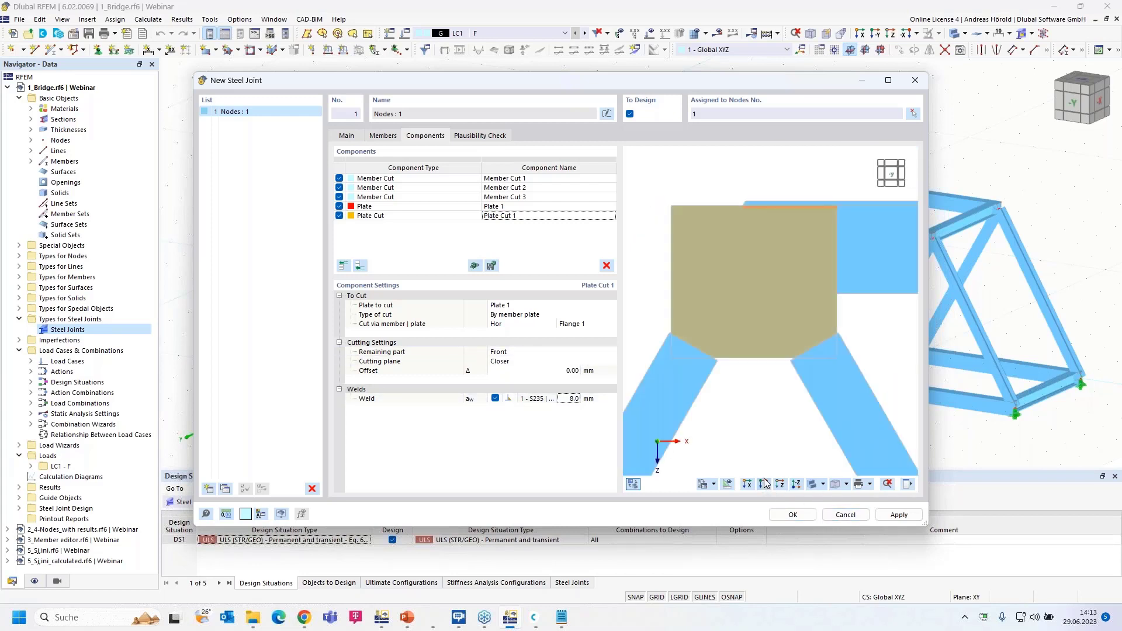
{"action": "left_click", "coordinate": [359, 268]}
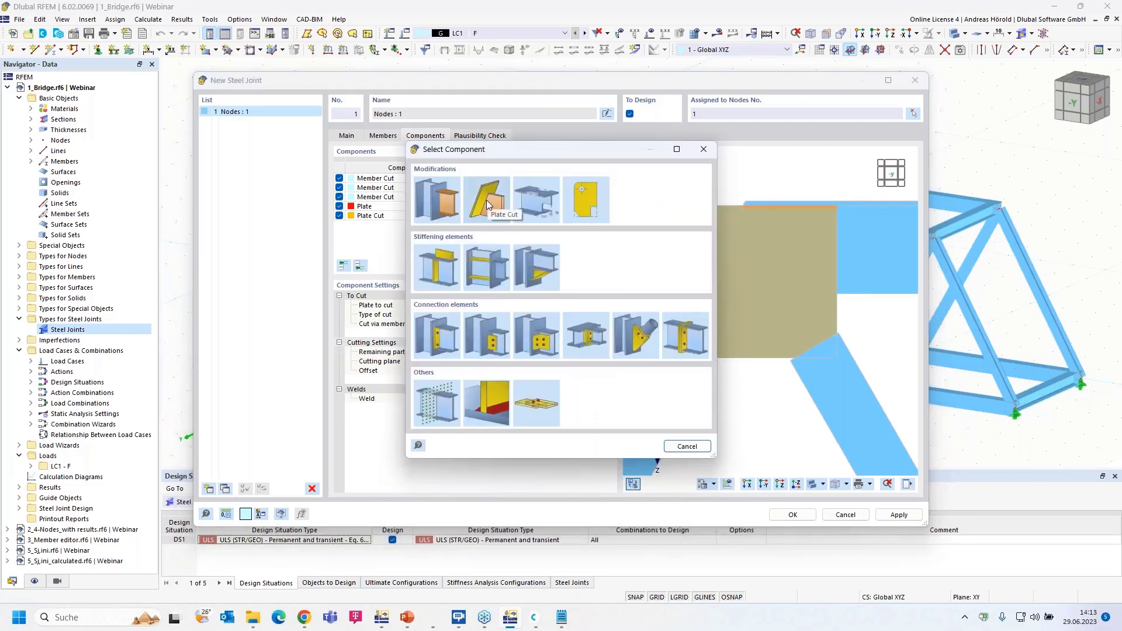
{"action": "left_click", "coordinate": [486, 200]}
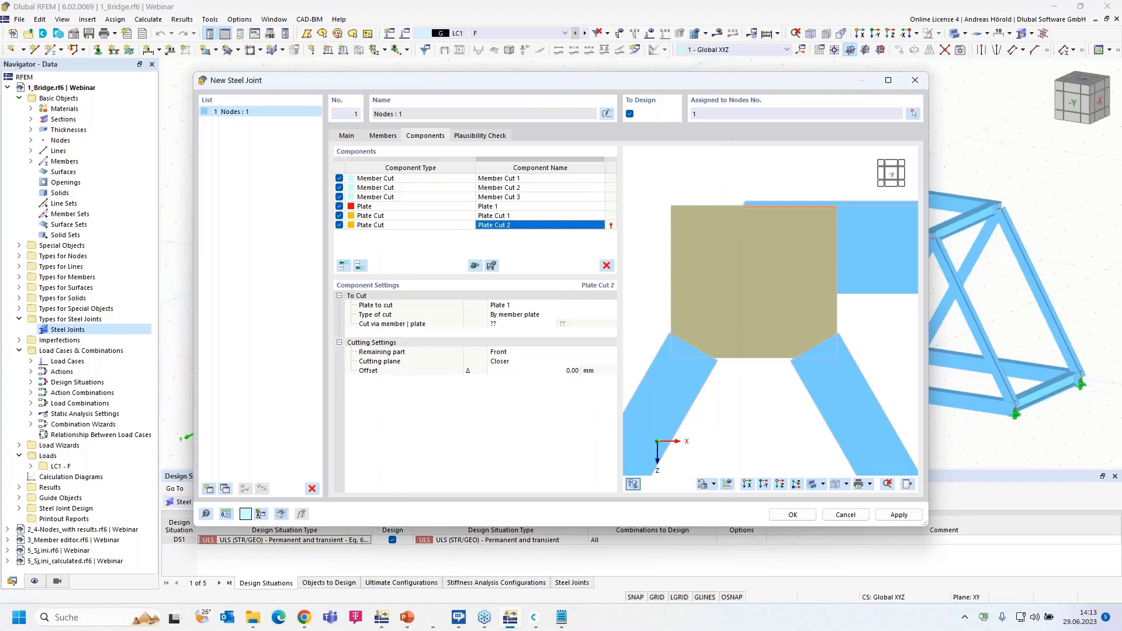
{"action": "left_click", "coordinate": [508, 324]}
{"action": "left_click", "coordinate": [553, 324]}
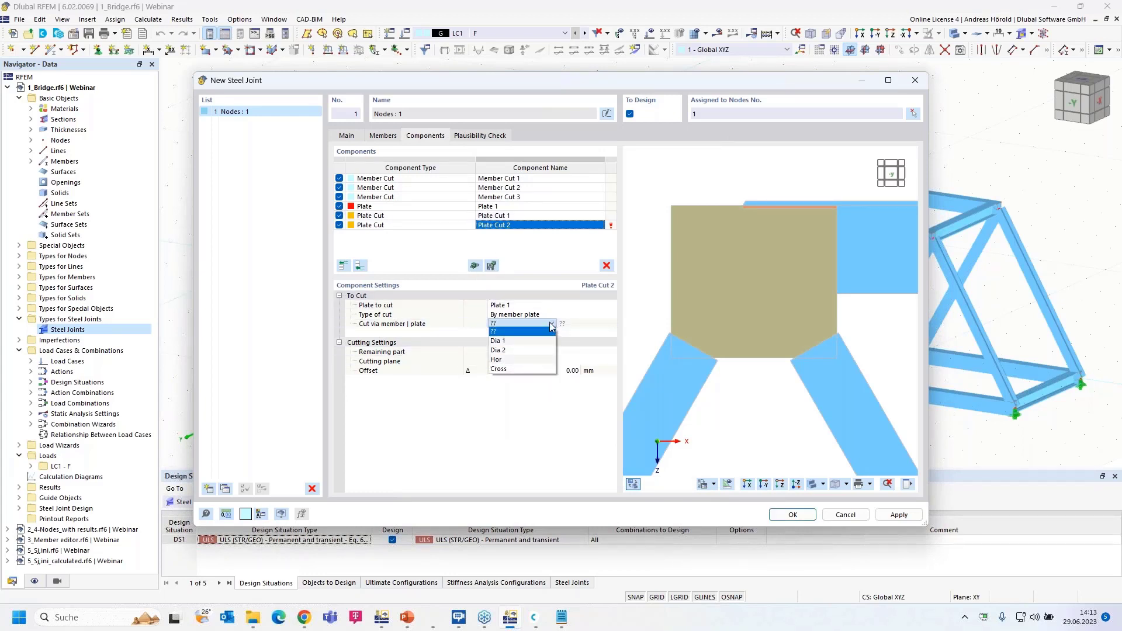
{"action": "left_click", "coordinate": [528, 341]}
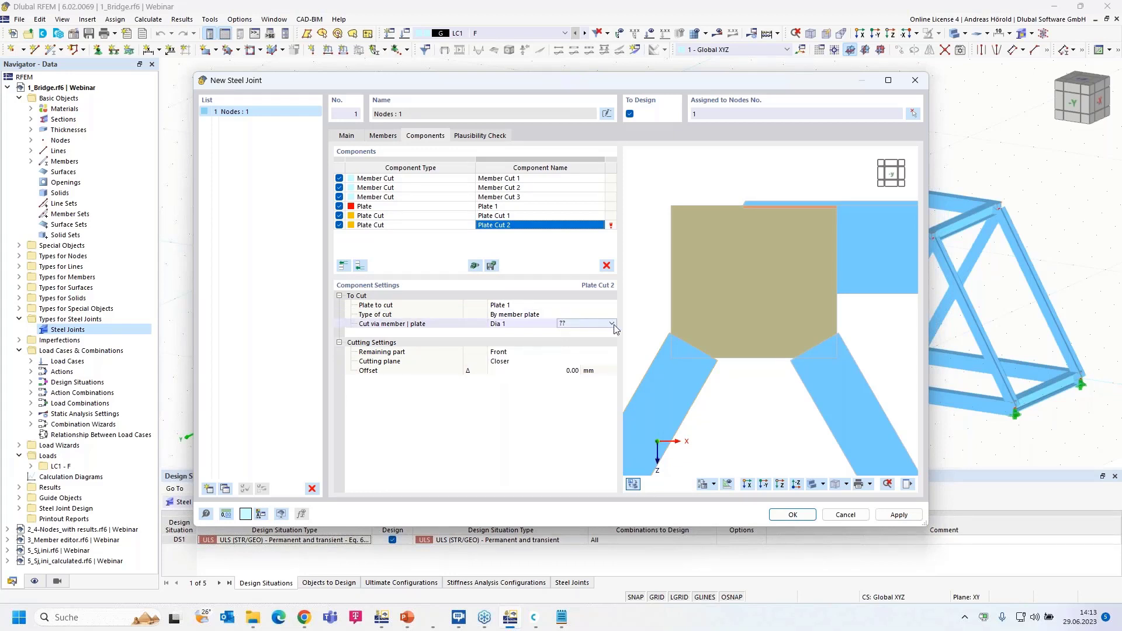
{"action": "left_click", "coordinate": [612, 324]}
{"action": "left_click", "coordinate": [592, 351]}
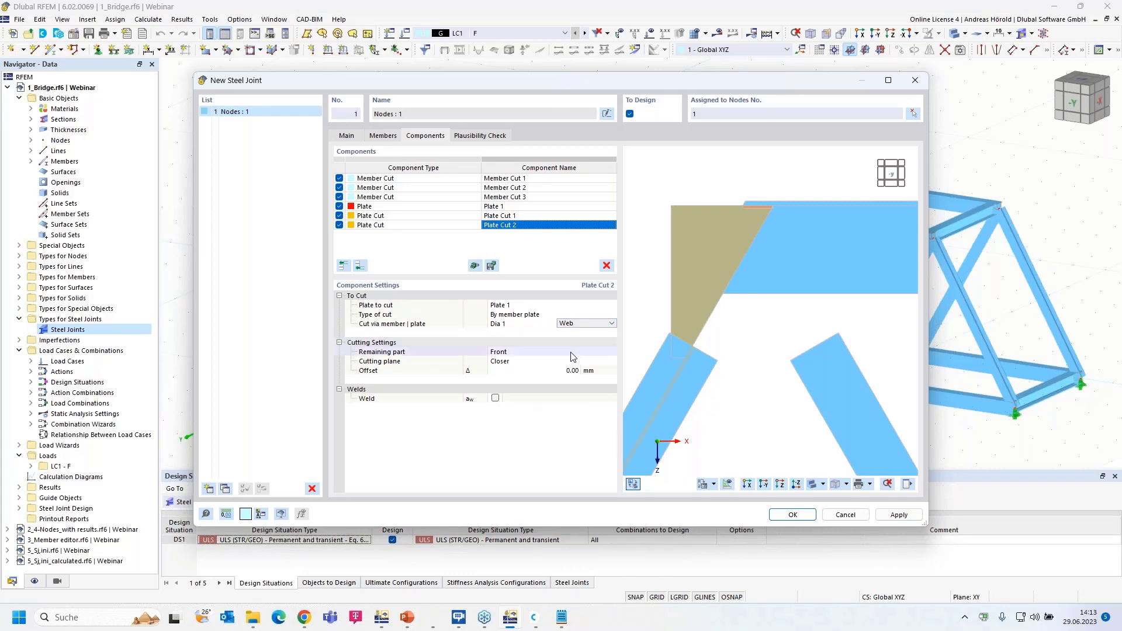
Set the remaining part of the second plate cut to Rear
{"action": "left_click", "coordinate": [516, 353]}
{"action": "left_click", "coordinate": [516, 352]}
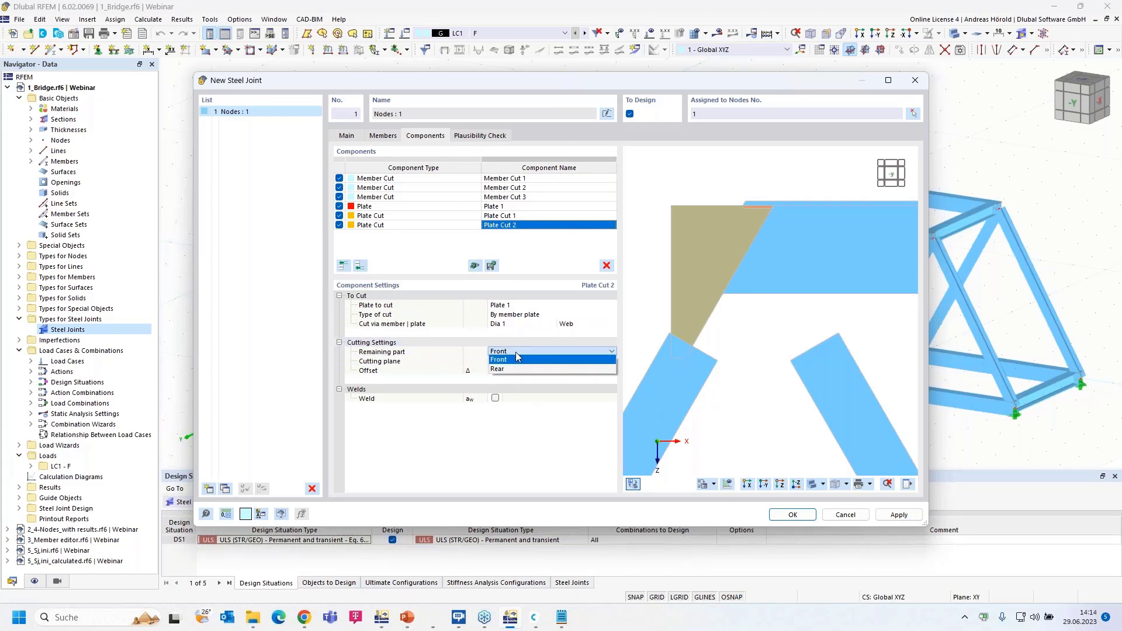
{"action": "left_click", "coordinate": [510, 376]}
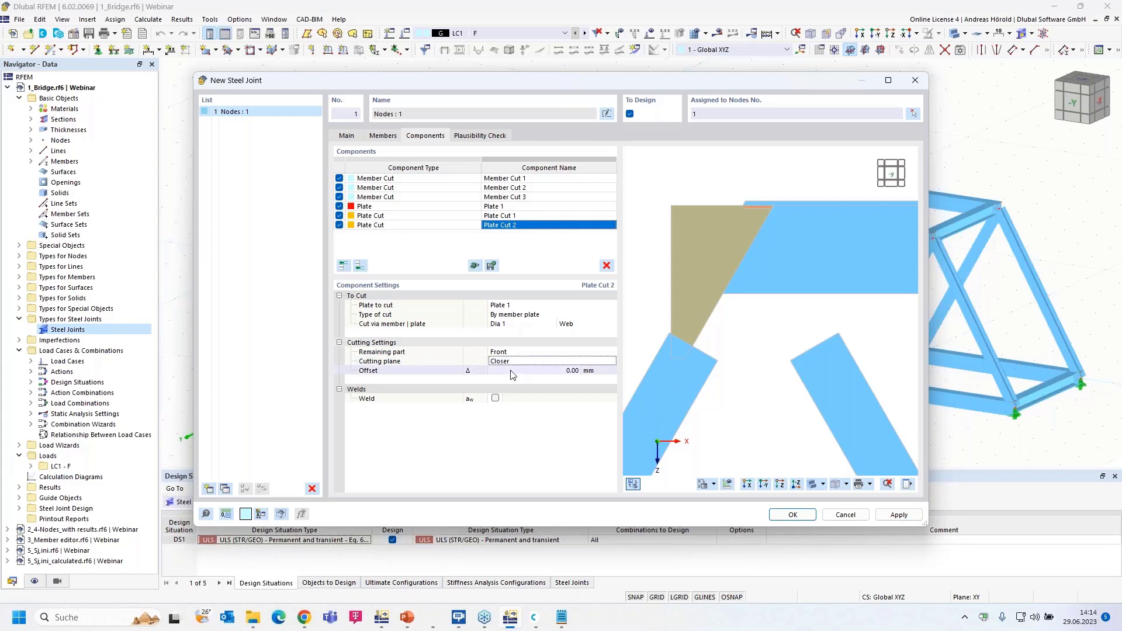
{"action": "left_click", "coordinate": [556, 353]}
{"action": "left_click", "coordinate": [556, 353]}
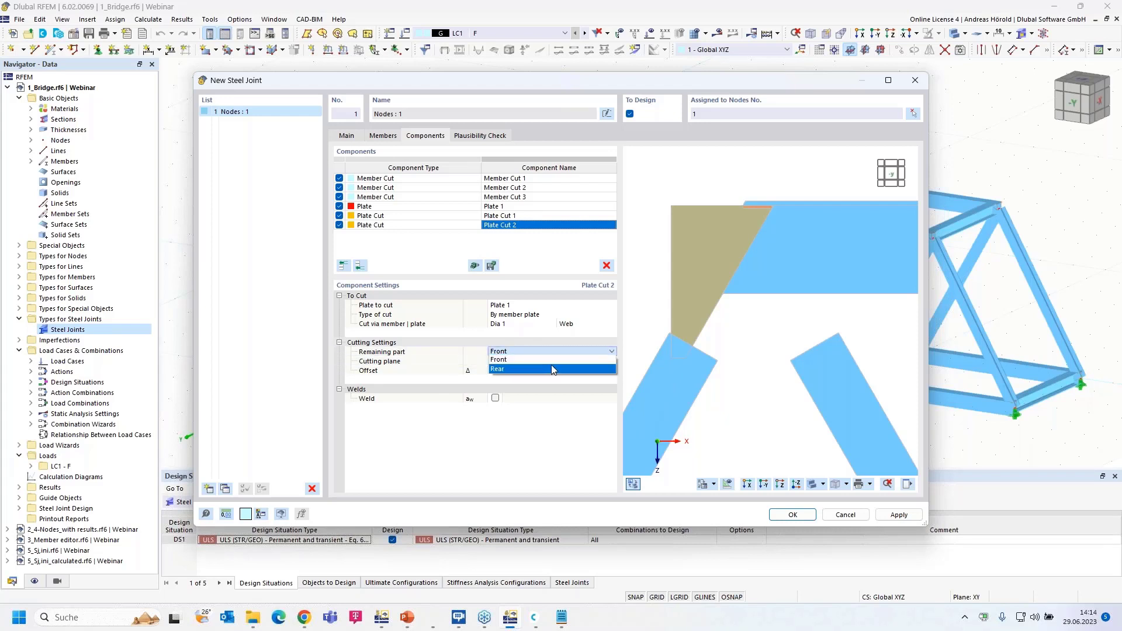
{"action": "left_click", "coordinate": [553, 368]}
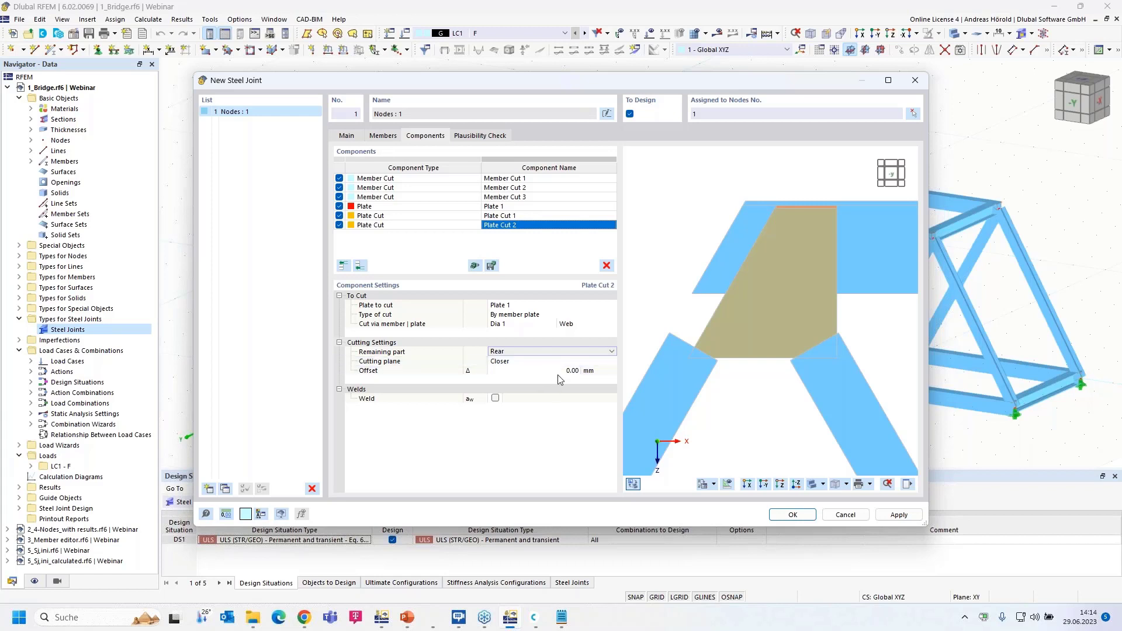
Set the offset of the second plate cut to -125 mm
{"action": "left_click", "coordinate": [537, 371]}
{"action": "type", "text": "-125"}
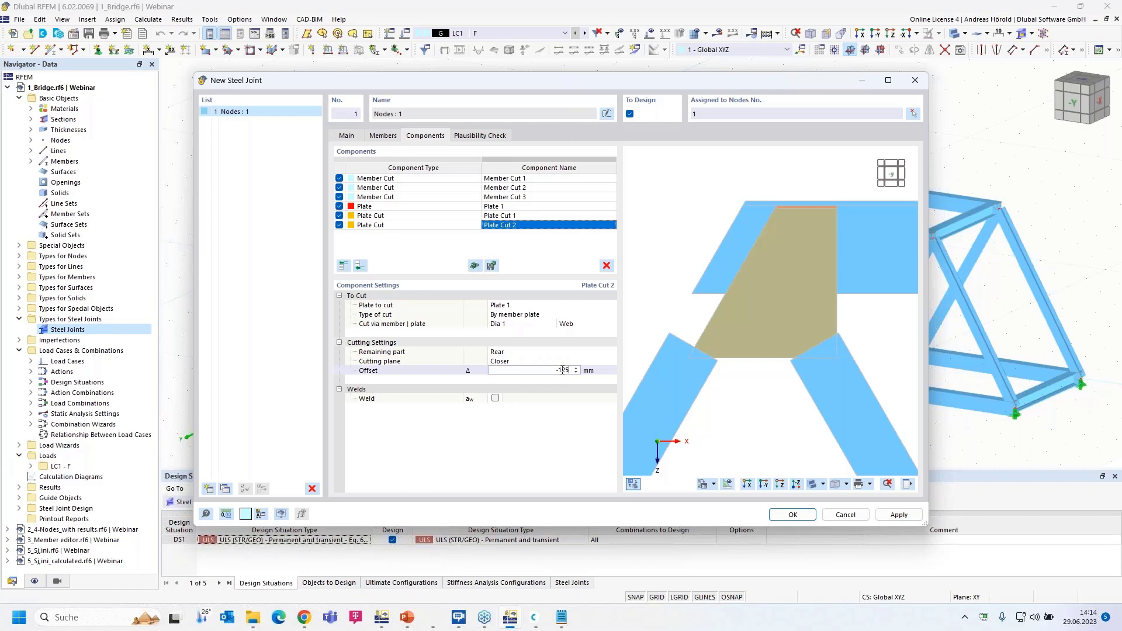
{"action": "key", "text": "Return"}
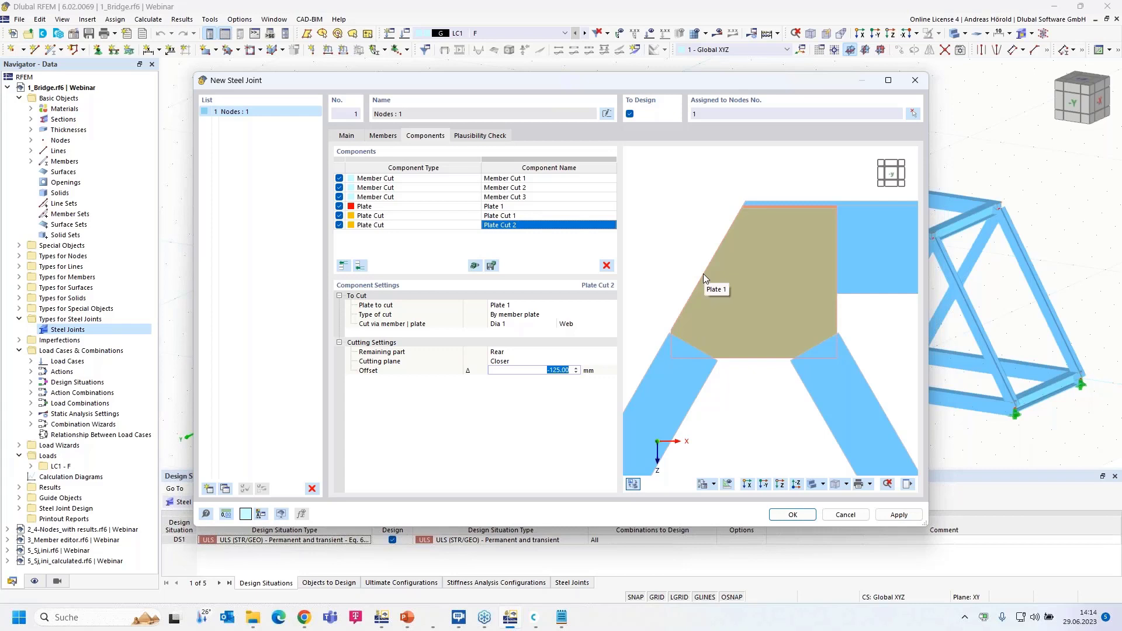
Add a Plate Editor component at the end for Plate 1 and set its type of operation to Opening
{"action": "left_click", "coordinate": [359, 266]}
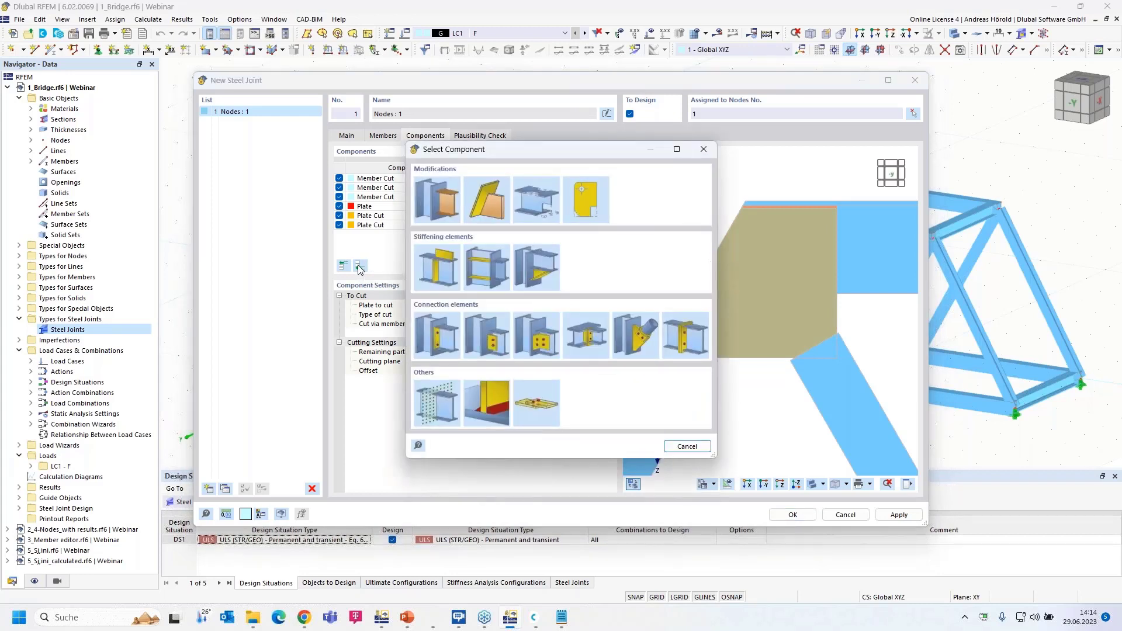
{"action": "left_click", "coordinate": [587, 202]}
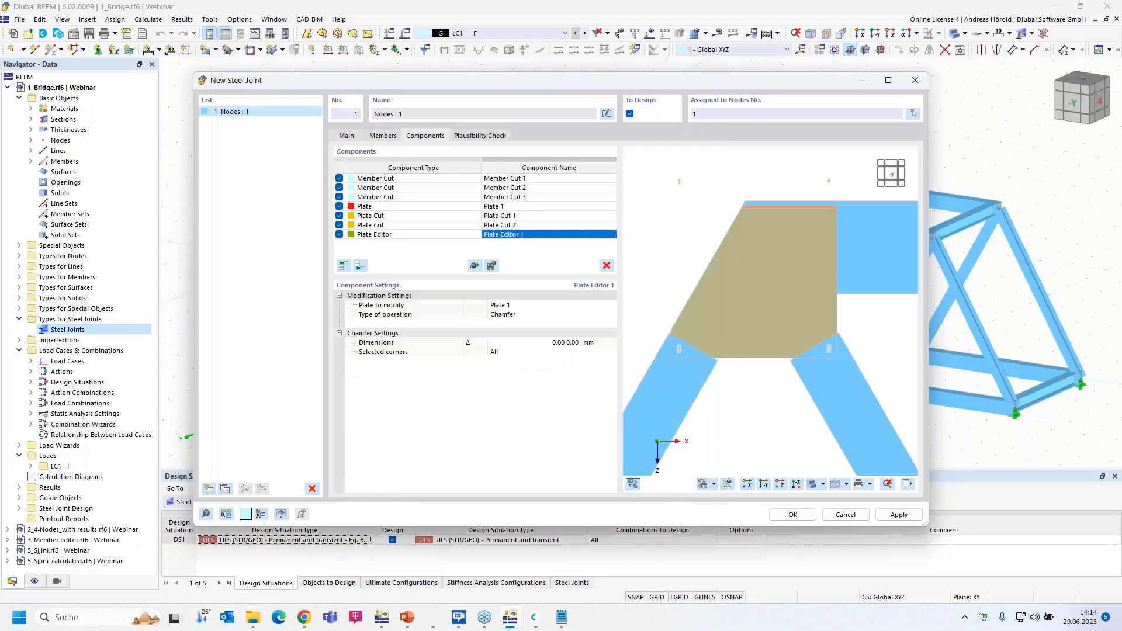
{"action": "left_click", "coordinate": [532, 316]}
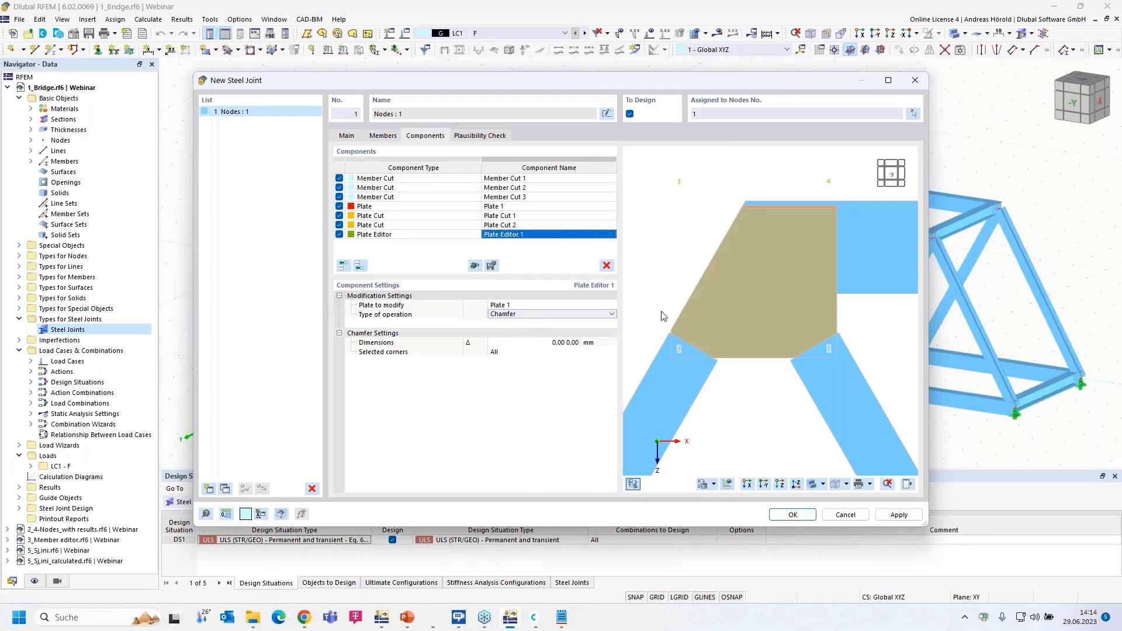
{"action": "left_click", "coordinate": [611, 314]}
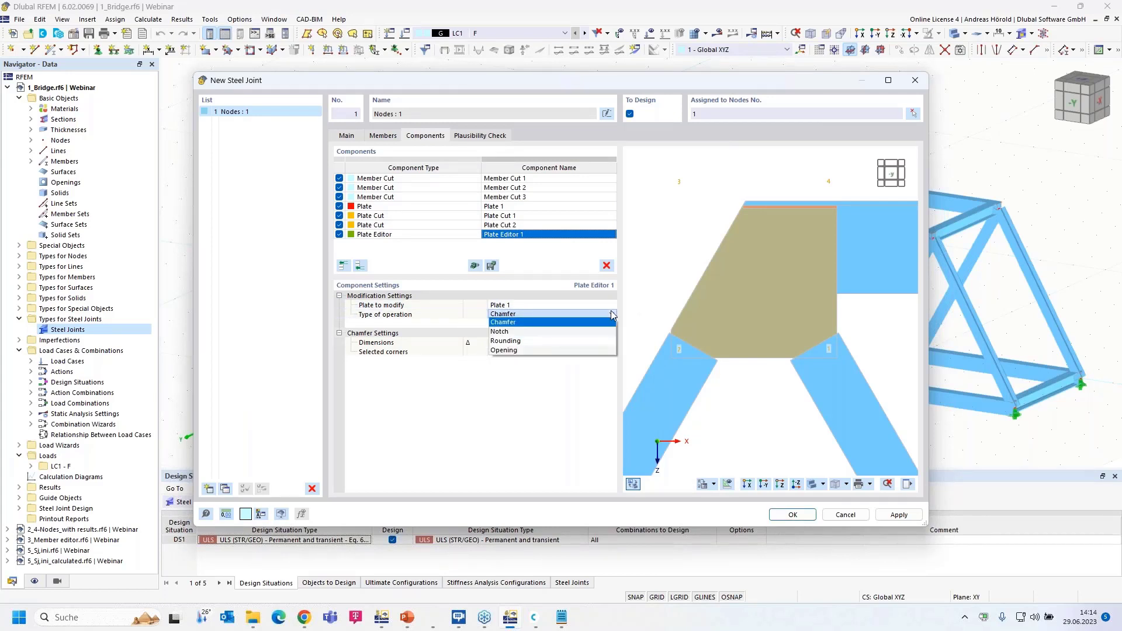
{"action": "left_click", "coordinate": [542, 351]}
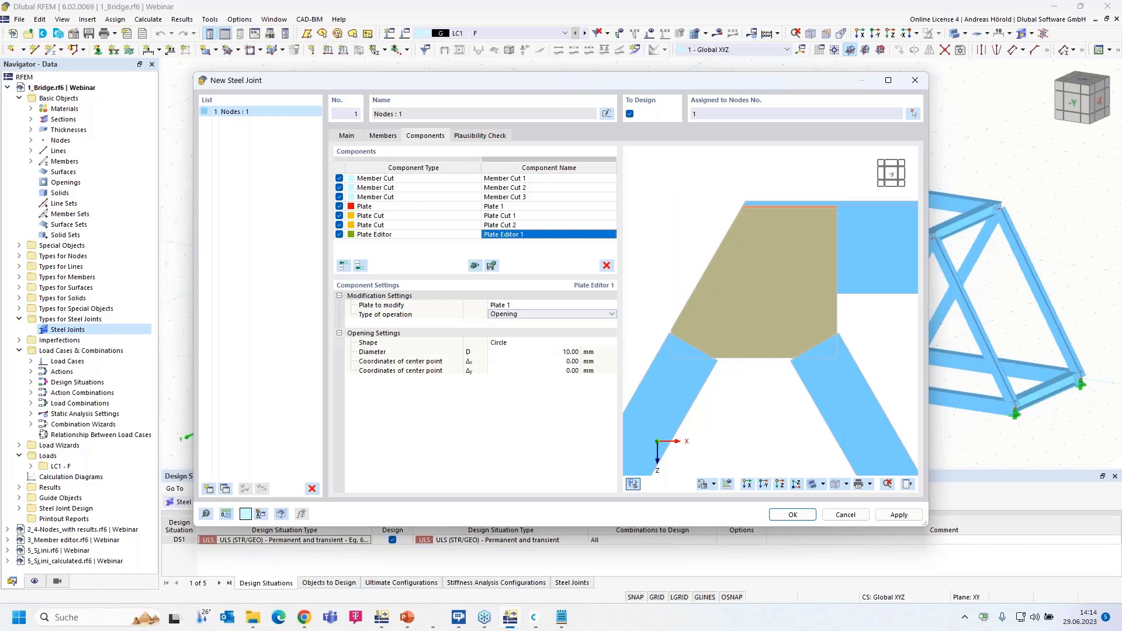
Set the shape of the plate opening to Hexagon
{"action": "left_click", "coordinate": [534, 343]}
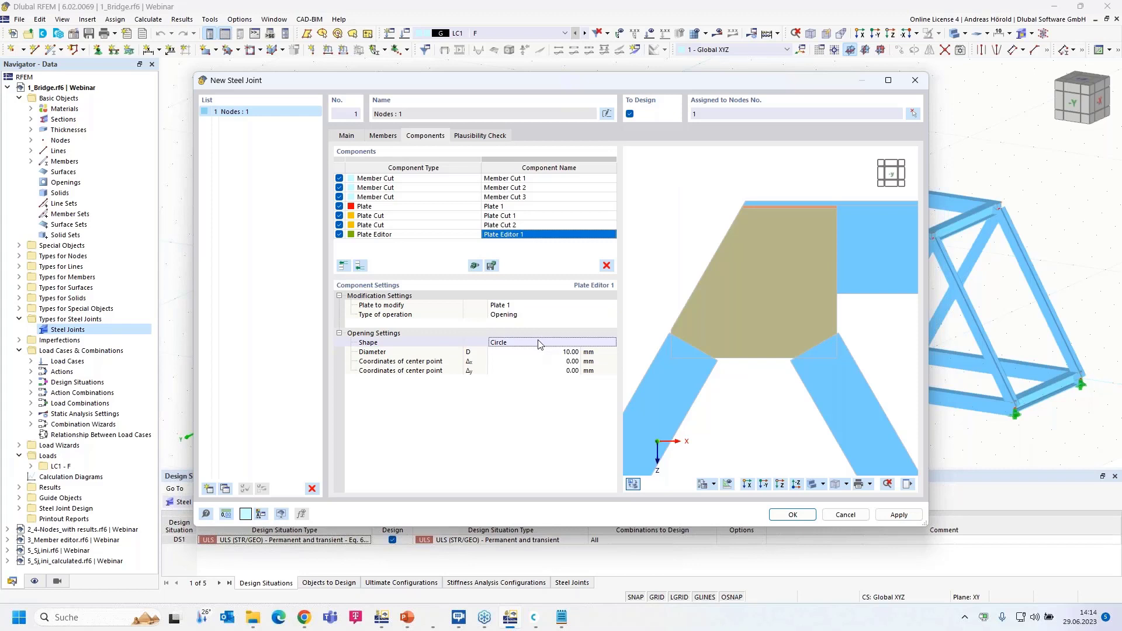
{"action": "left_click", "coordinate": [612, 342]}
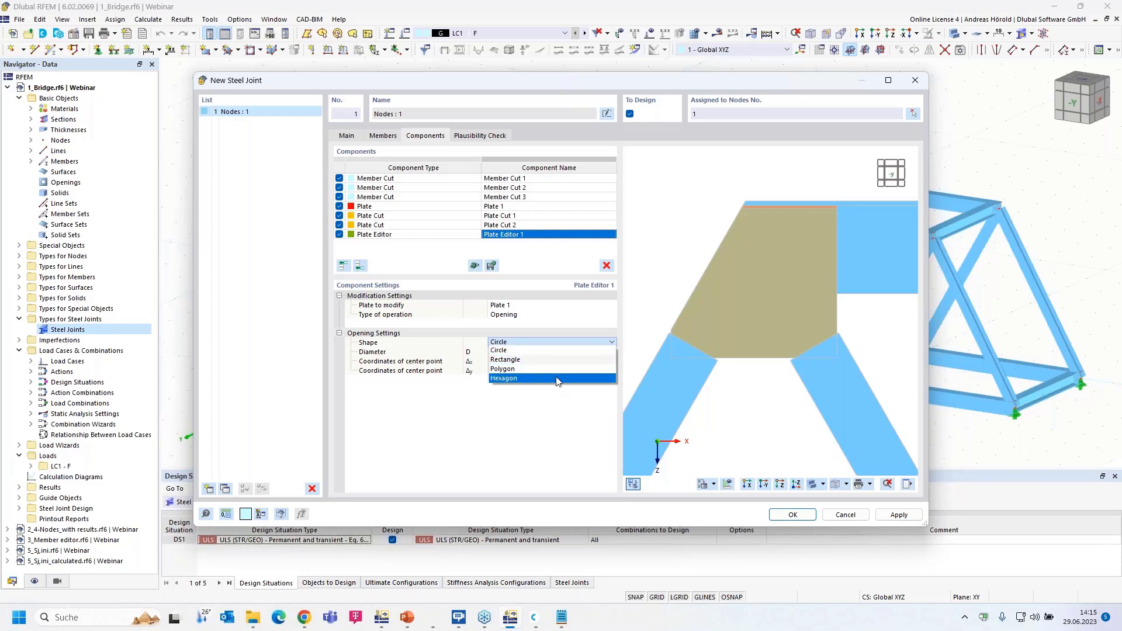
{"action": "key", "text": "Escape"}
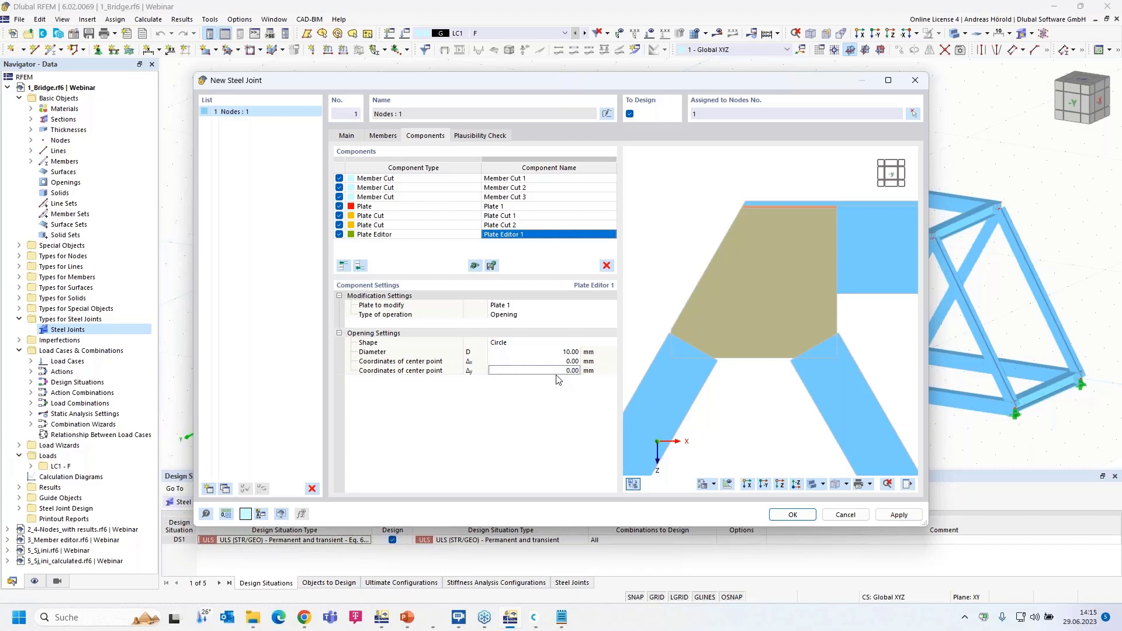
{"action": "left_click", "coordinate": [560, 344]}
{"action": "left_click", "coordinate": [561, 344]}
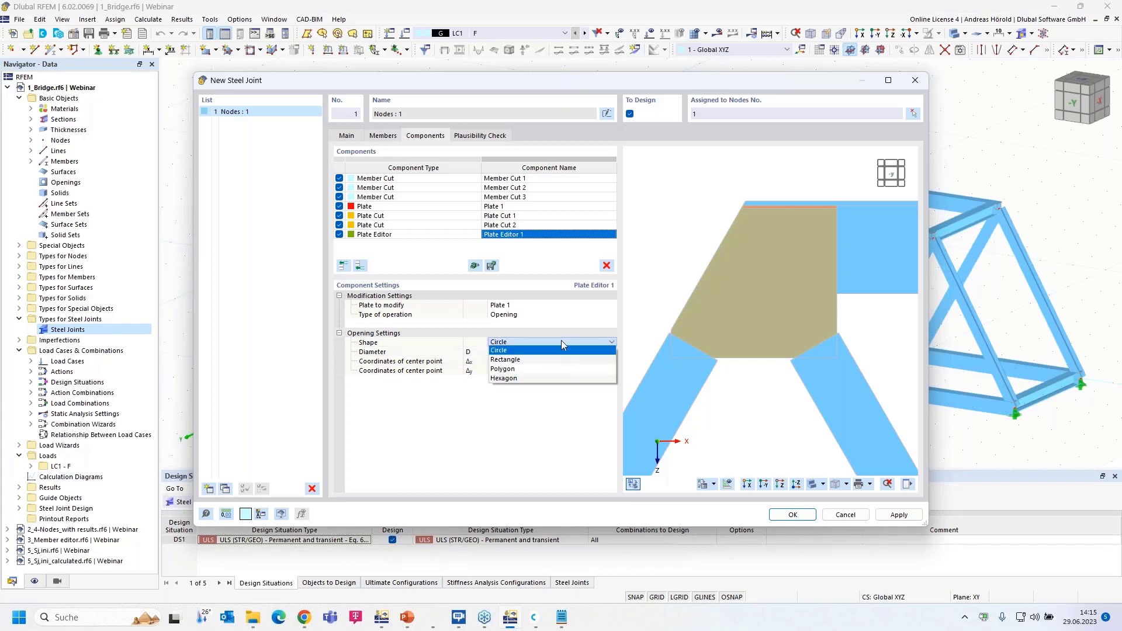
{"action": "left_click", "coordinate": [565, 380]}
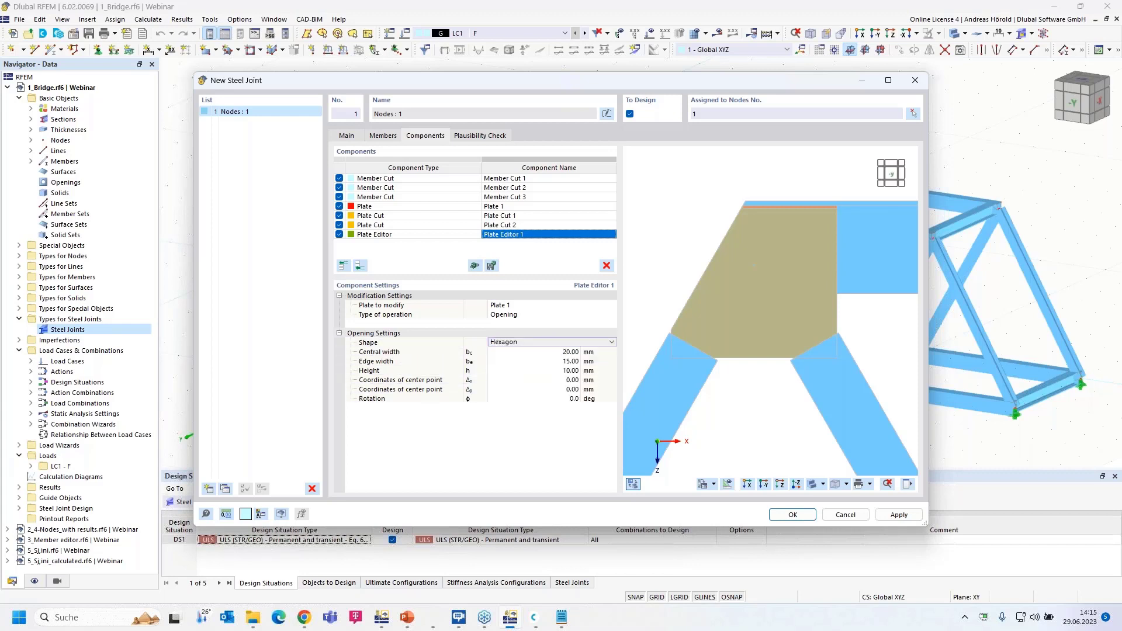
Give the hexagonal opening a central width of 300.11 mm, an edge width of 150 mm and a height of 260 mm
{"action": "left_click", "coordinate": [572, 352]}
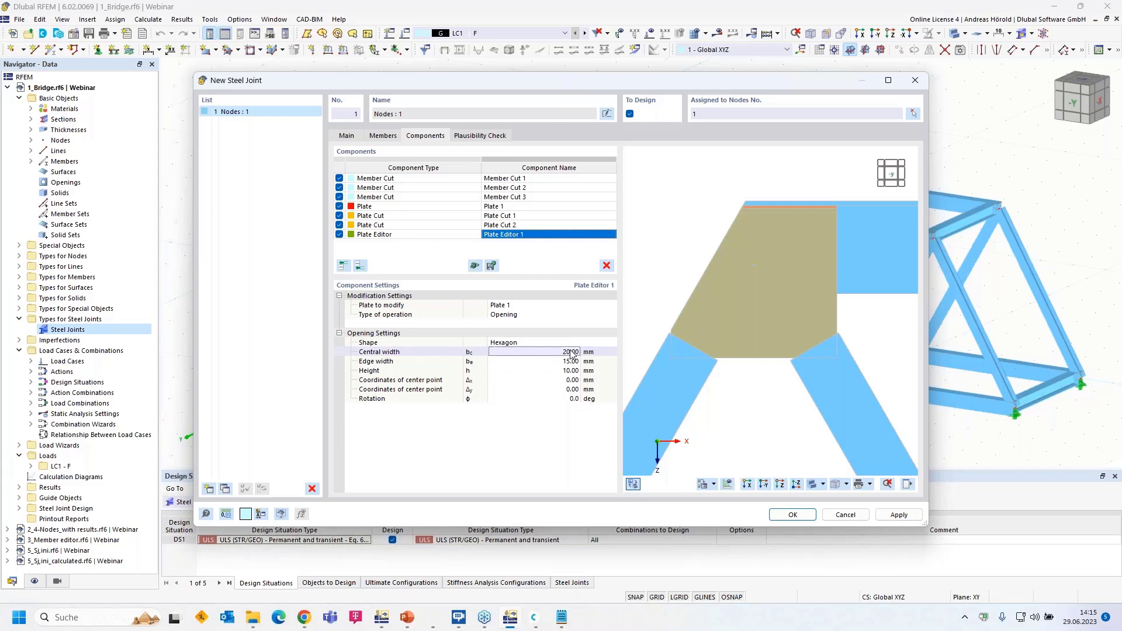
{"action": "type", "text": "300,11"}
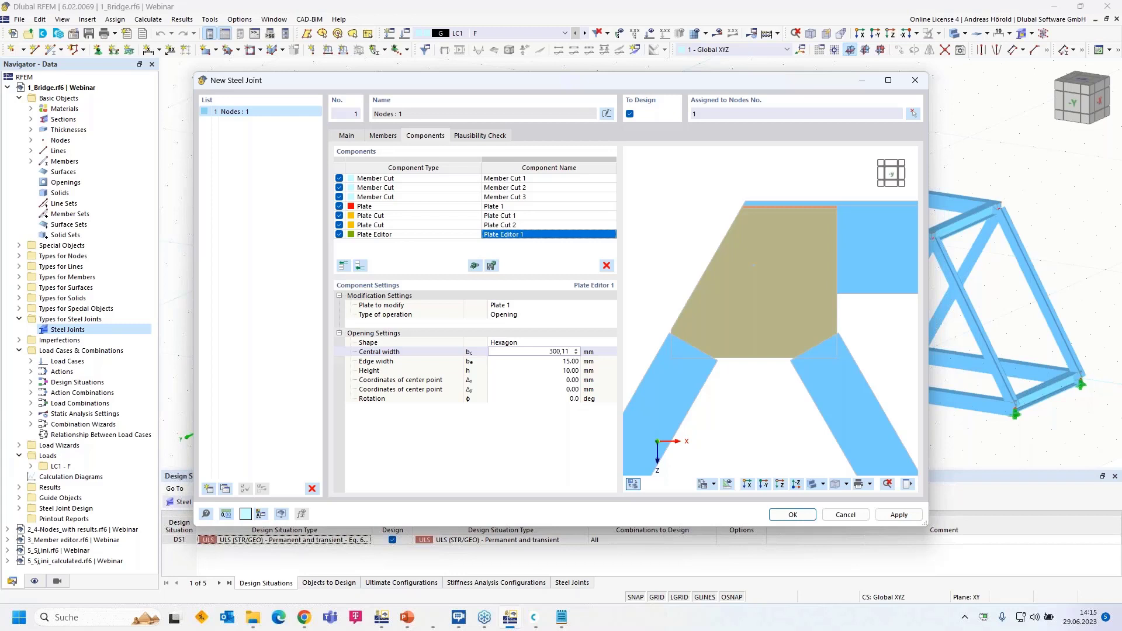
{"action": "key", "text": "Tab"}
{"action": "type", "text": "1500"}
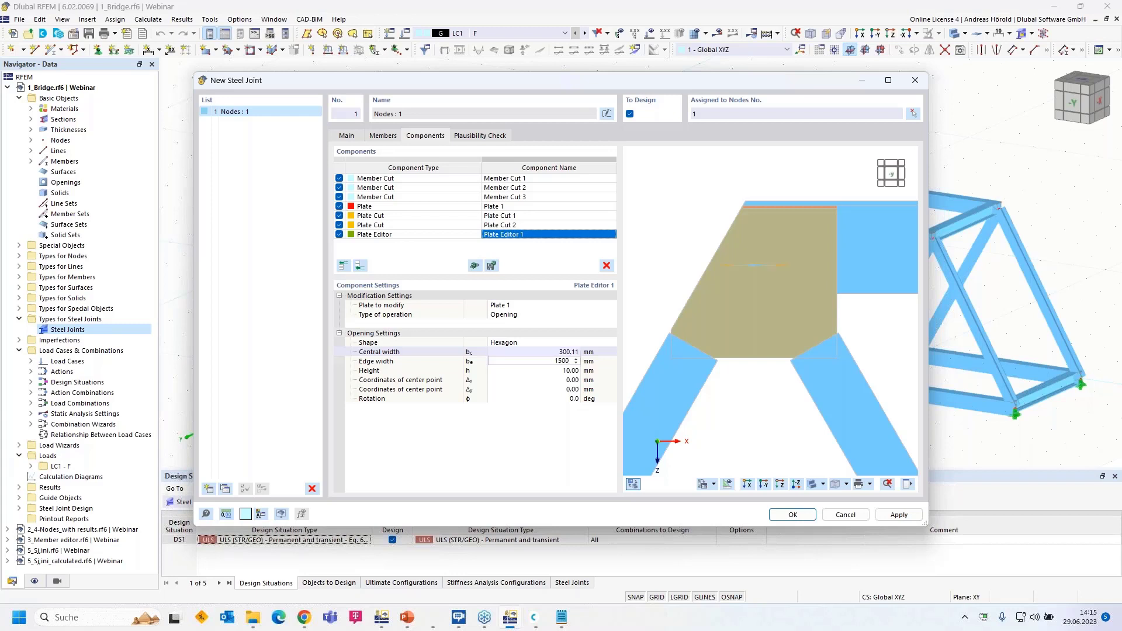
{"action": "key", "text": "BackSpace"}
{"action": "key", "text": "Tab"}
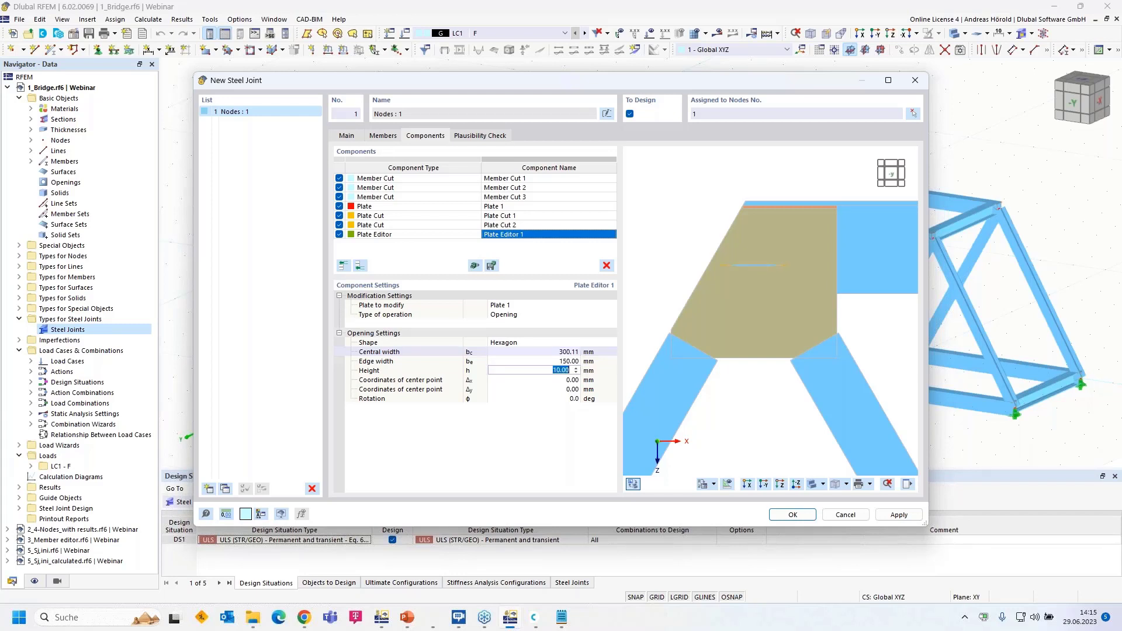
{"action": "type", "text": "260"}
{"action": "key", "text": "Tab"}
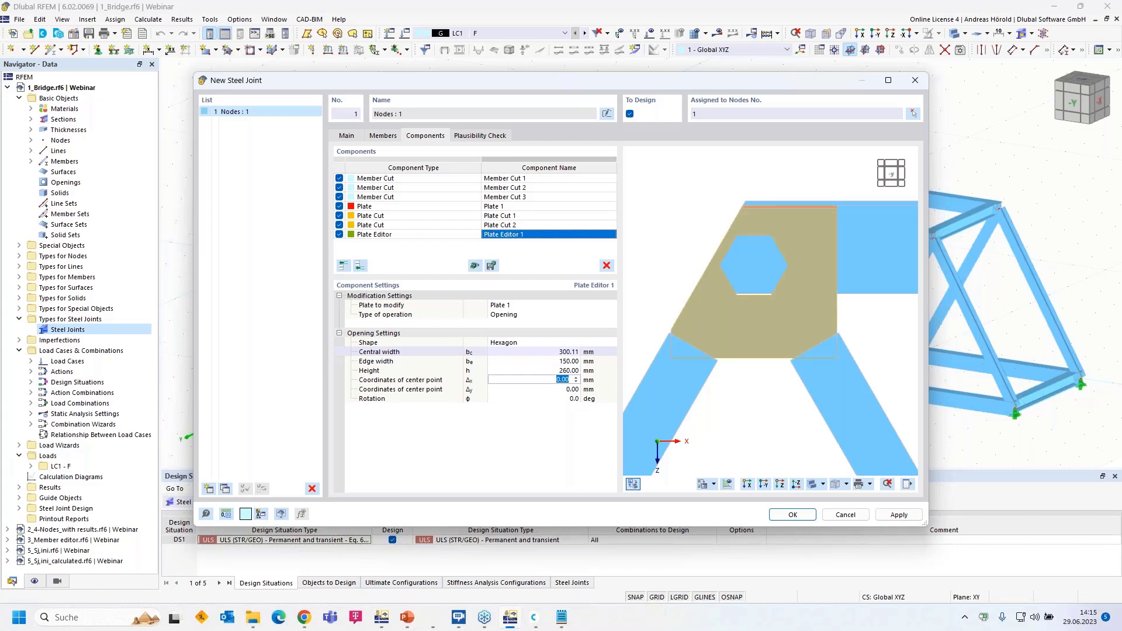
Set the second center point coordinate of the hexagonal opening to 400 mm so it notches the plate's lower edge
{"action": "key", "text": "Tab"}
{"action": "type", "text": "400"}
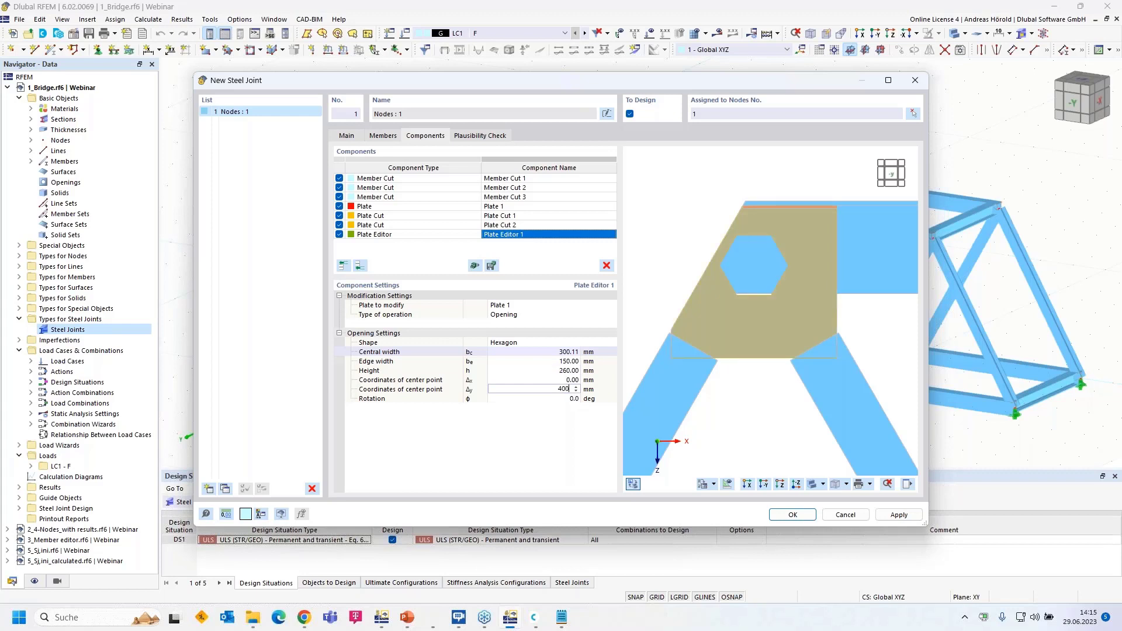
{"action": "key", "text": "Tab"}
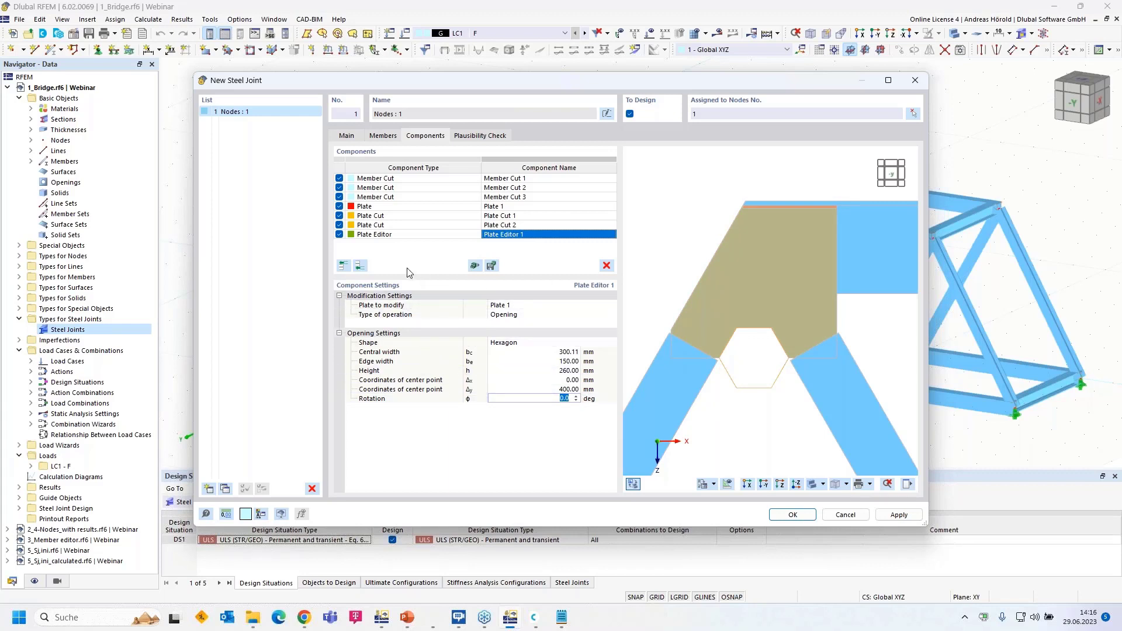
{"action": "scroll", "coordinate": [841, 355], "scroll_direction": "up", "scroll_amount": 2}
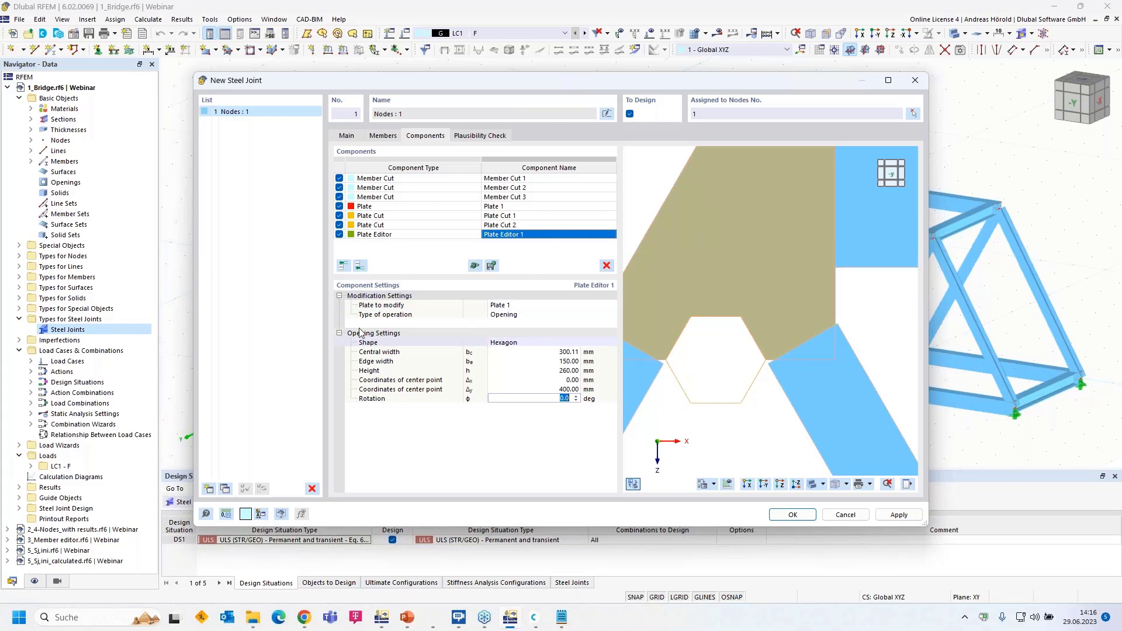
Add a second Plate Editor component at the end that chamfers Plate 1 with dimensions of 207.85 and 120 mm
{"action": "left_click", "coordinate": [360, 267]}
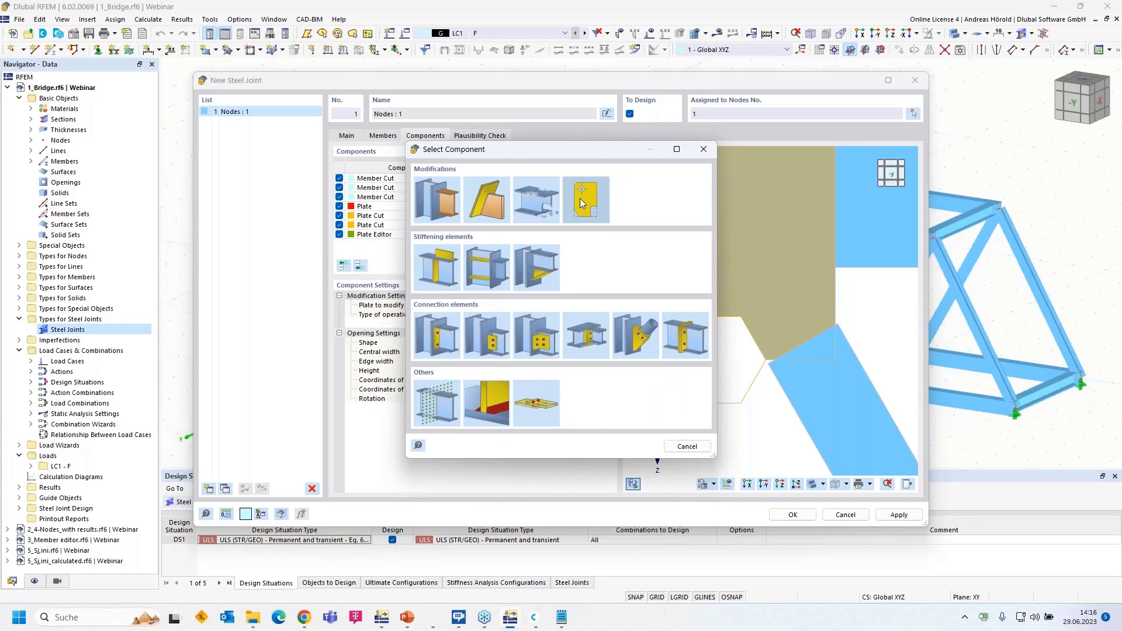
{"action": "left_click", "coordinate": [582, 203]}
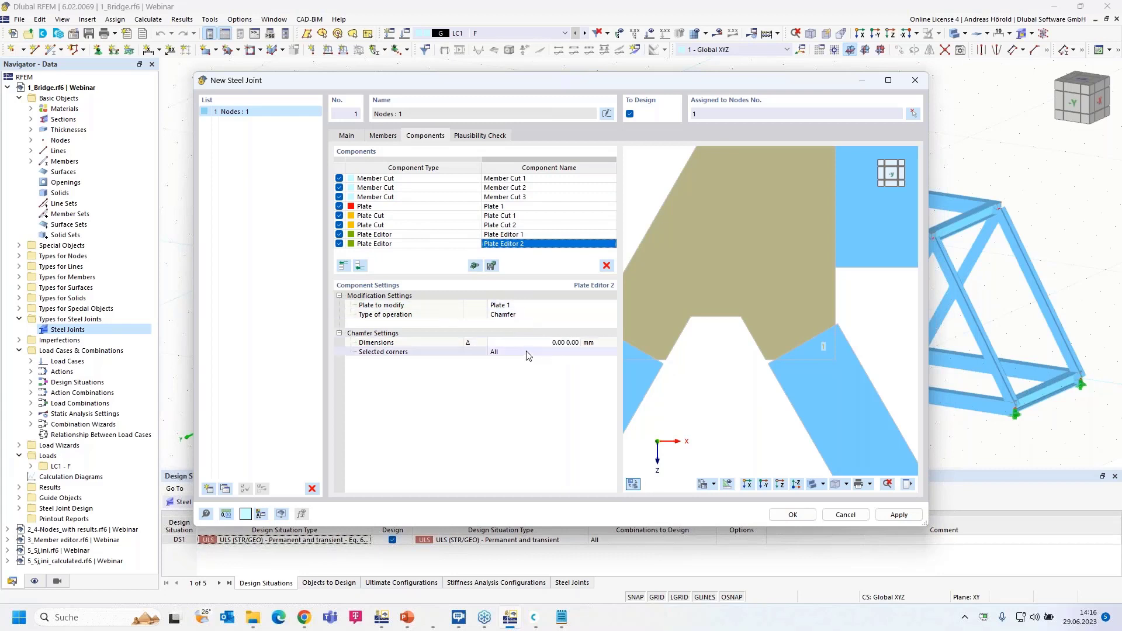
{"action": "left_click", "coordinate": [549, 343]}
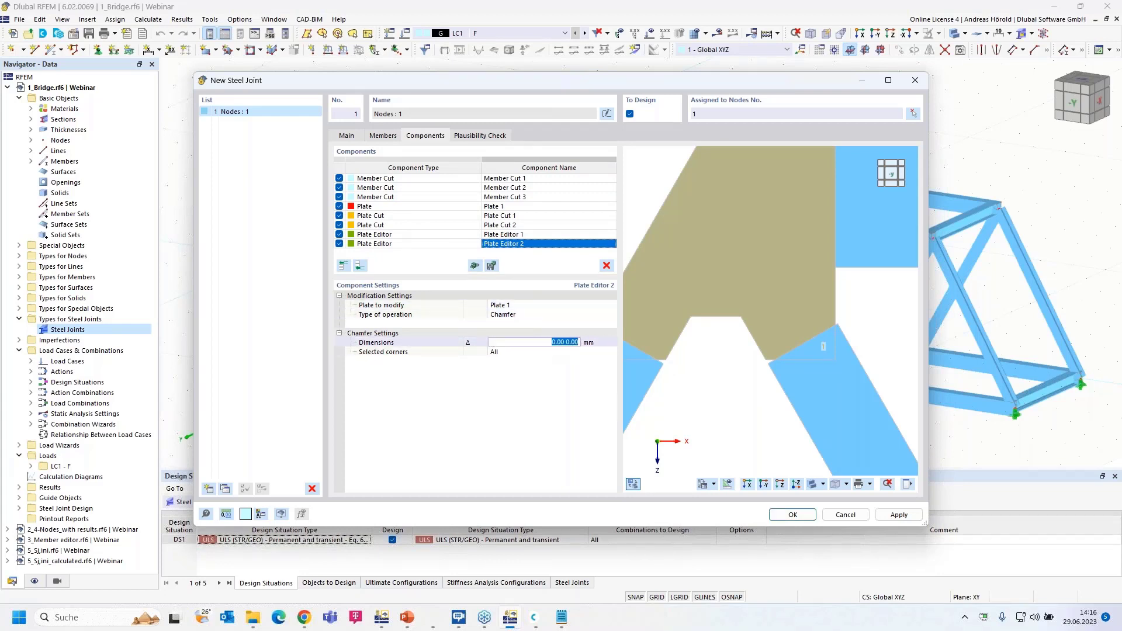
{"action": "type", "text": "207,9"}
{"action": "key", "text": "BackSpace"}
{"action": "type", "text": "85 120"}
{"action": "key", "text": "Tab"}
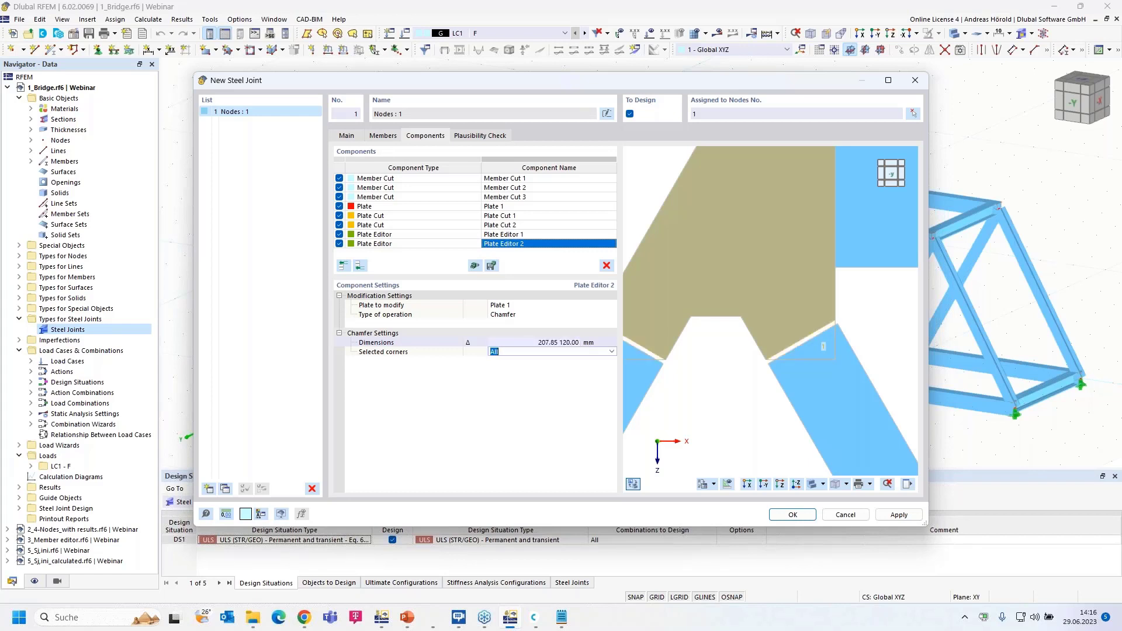
Restrict the chamfer on Plate 1 to corners 1 and 2
{"action": "scroll", "coordinate": [824, 339], "scroll_direction": "down", "scroll_amount": 2}
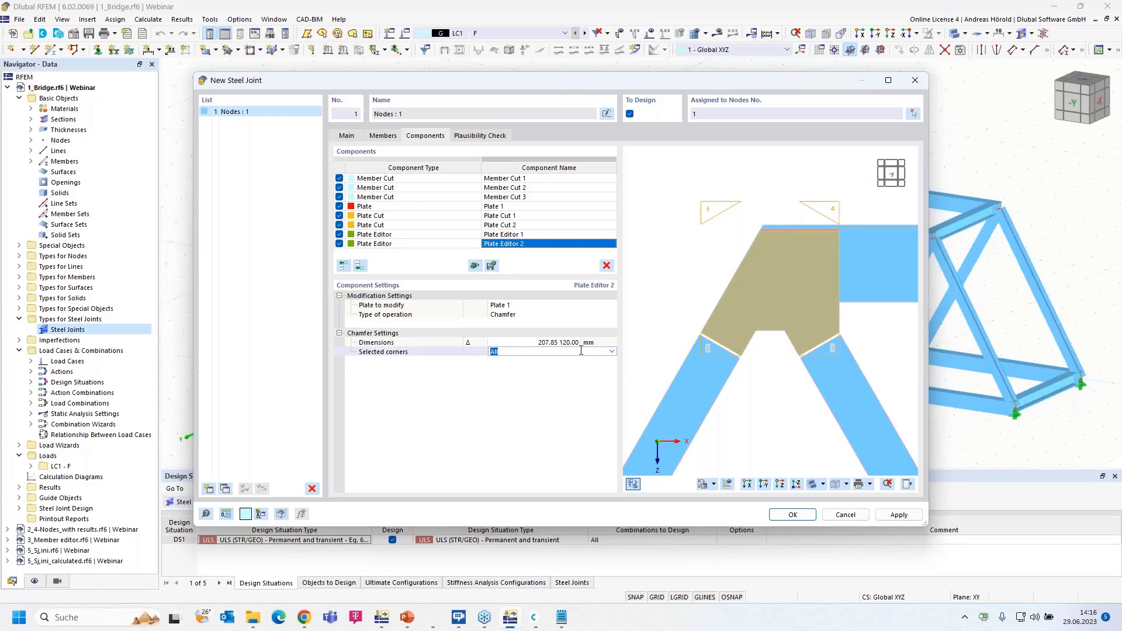
{"action": "type", "text": "1, 2"}
{"action": "key", "text": "Return"}
{"action": "scroll", "coordinate": [824, 360], "scroll_direction": "up", "scroll_amount": 5}
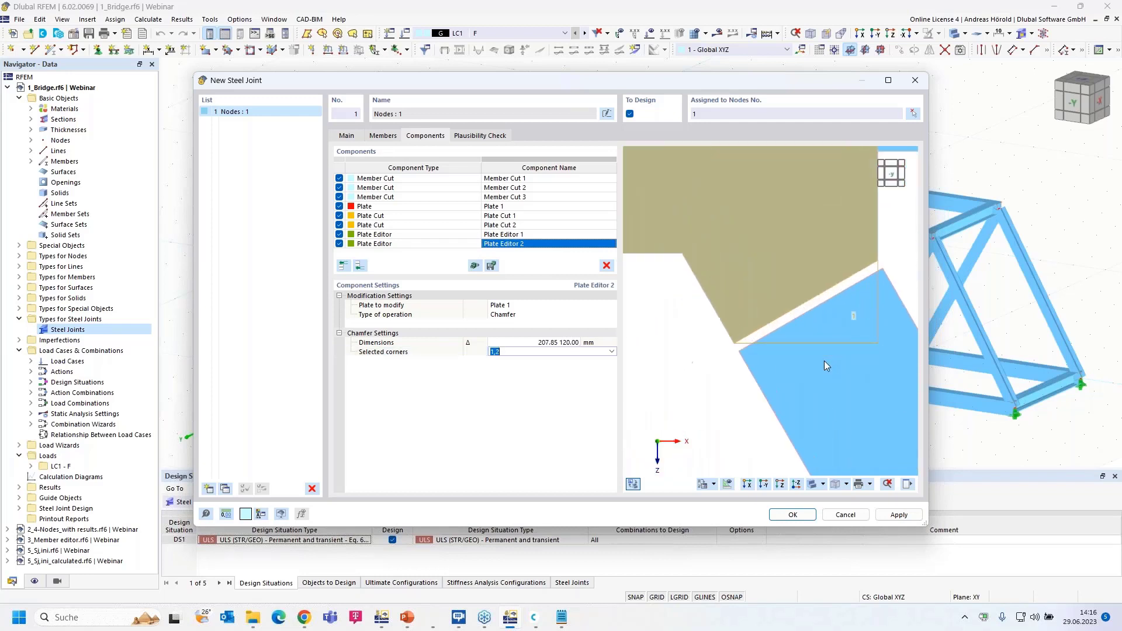
{"action": "scroll", "coordinate": [805, 308], "scroll_direction": "down", "scroll_amount": 3}
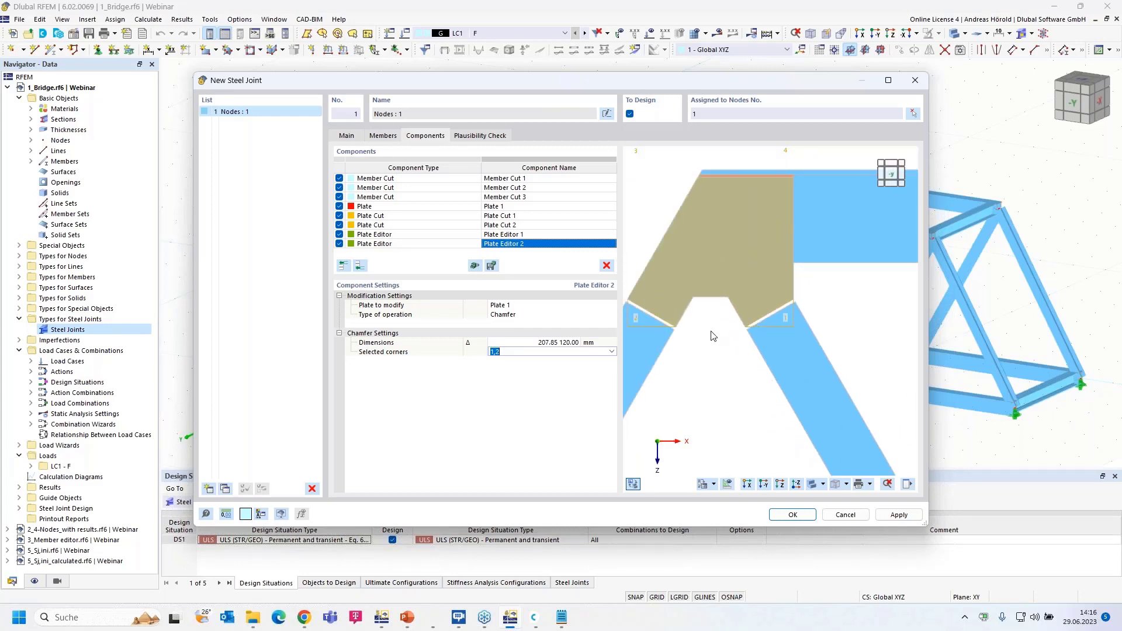
Copy Plate 1 together with its two plate cuts and two plate editors to the end of the component list
{"action": "middle_click_drag", "start_coordinate": [865, 309], "coordinate": [778, 332], "text": "ctrl"}
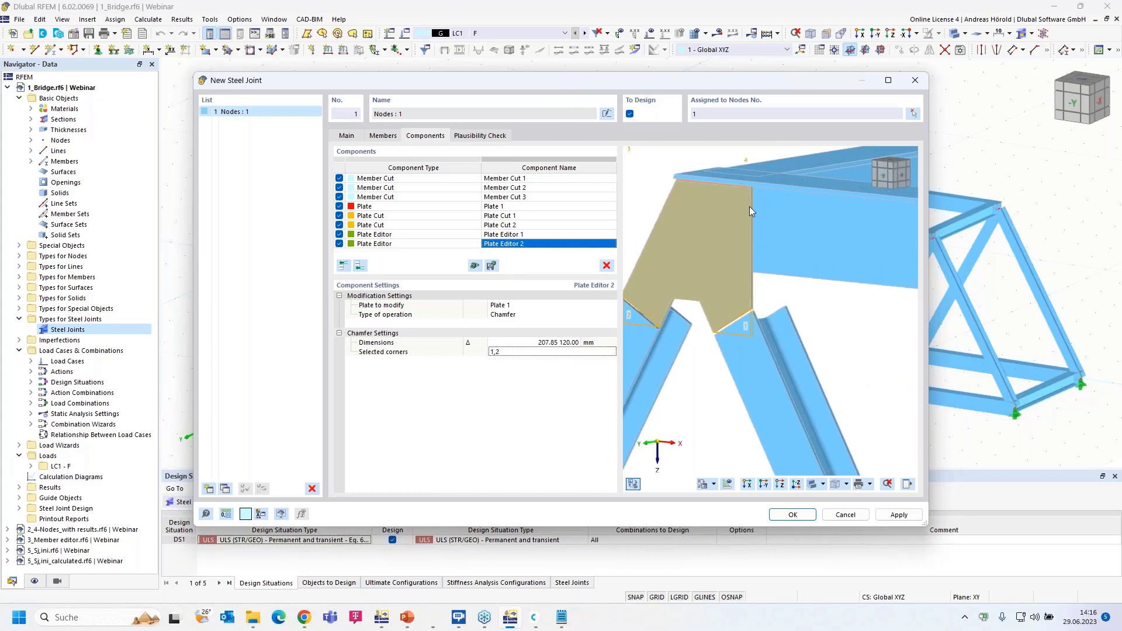
{"action": "middle_click_drag", "start_coordinate": [833, 324], "coordinate": [825, 397], "text": "ctrl"}
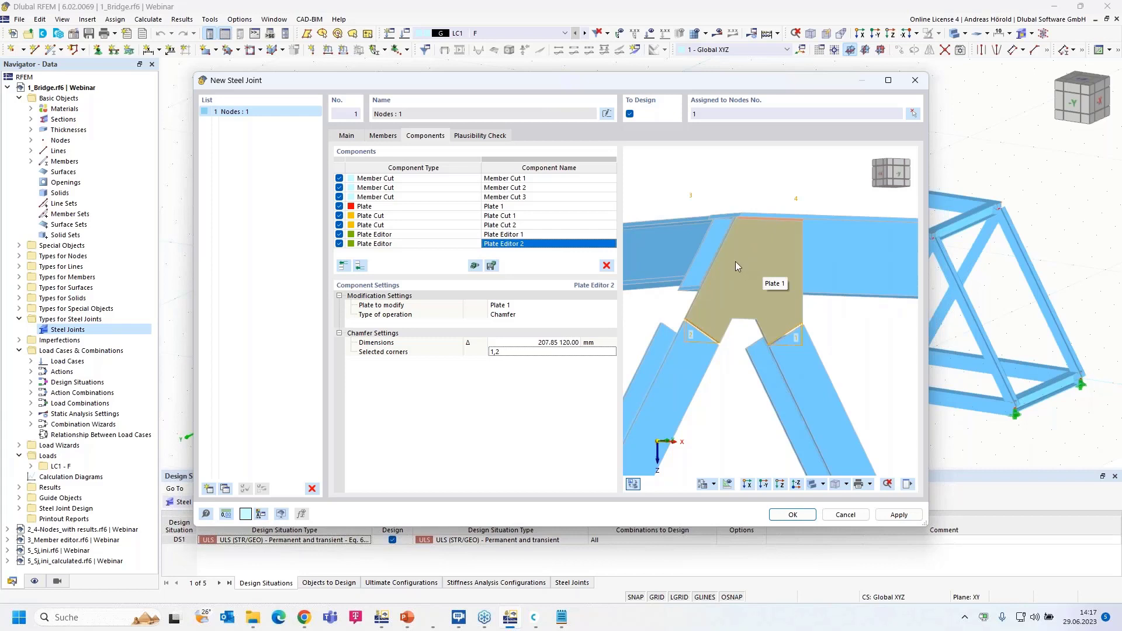
{"action": "left_click", "coordinate": [383, 209]}
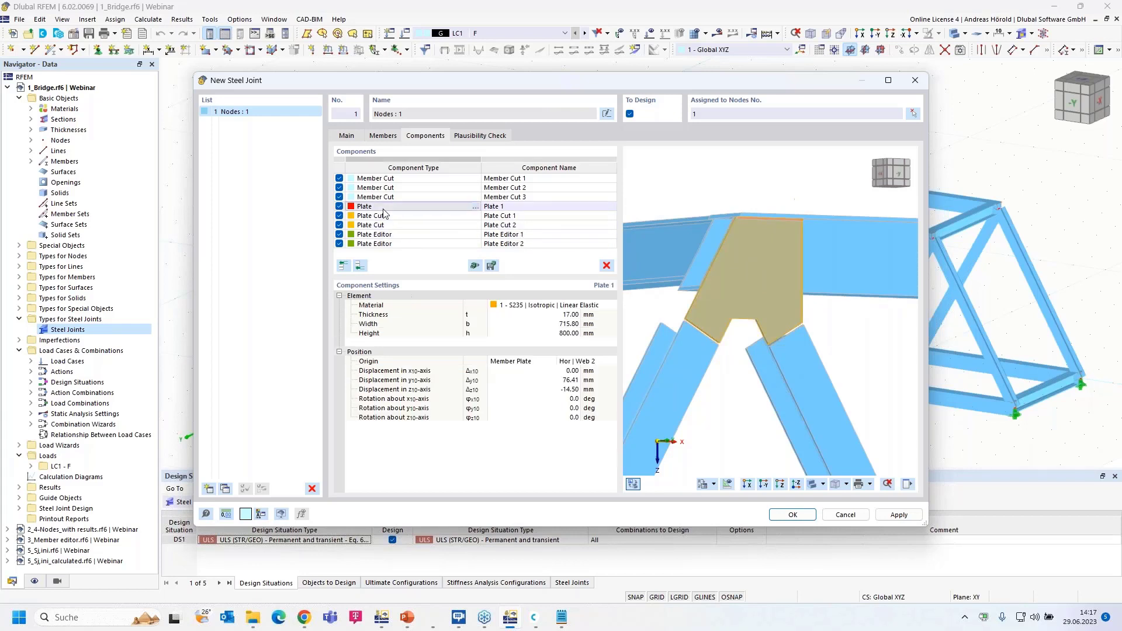
{"action": "left_click", "coordinate": [412, 244], "text": "shift"}
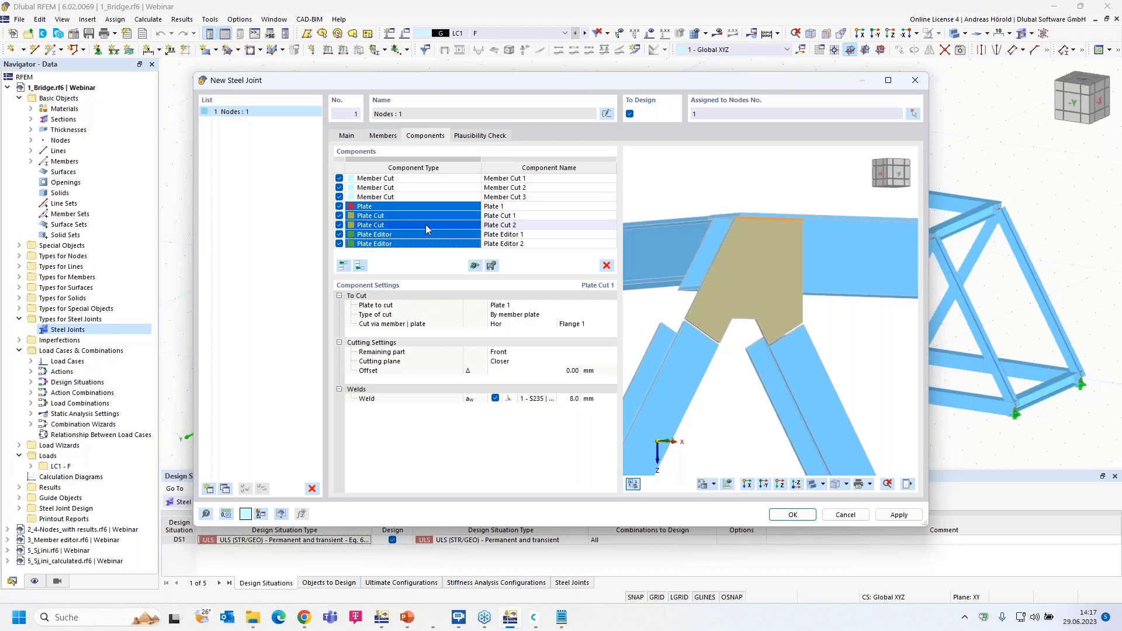
{"action": "right_click", "coordinate": [429, 224]}
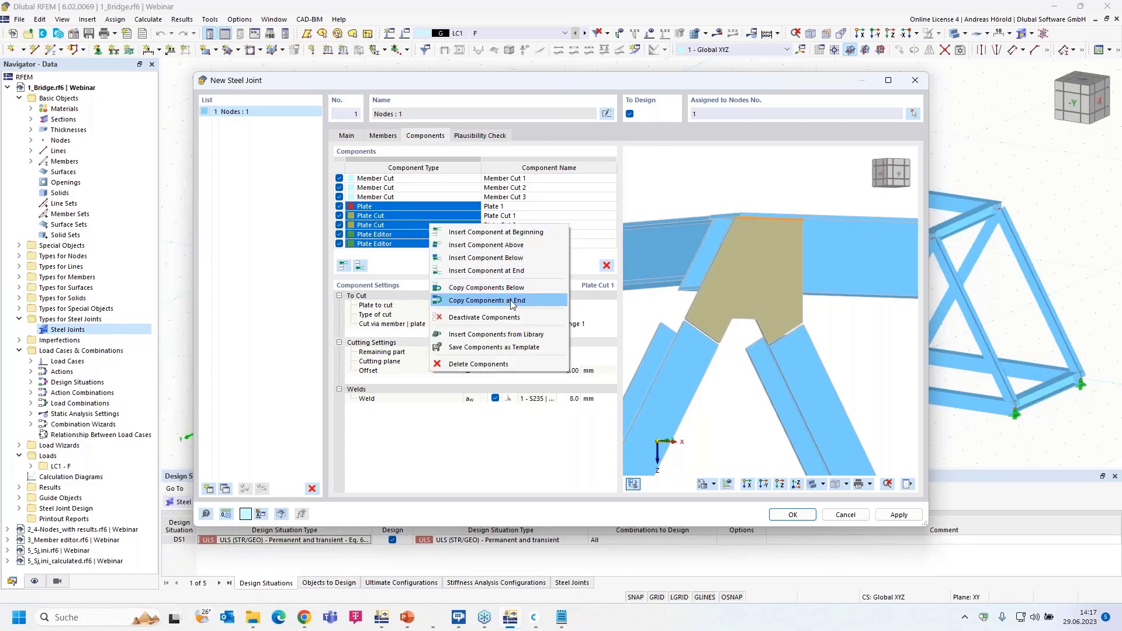
{"action": "left_click", "coordinate": [512, 302]}
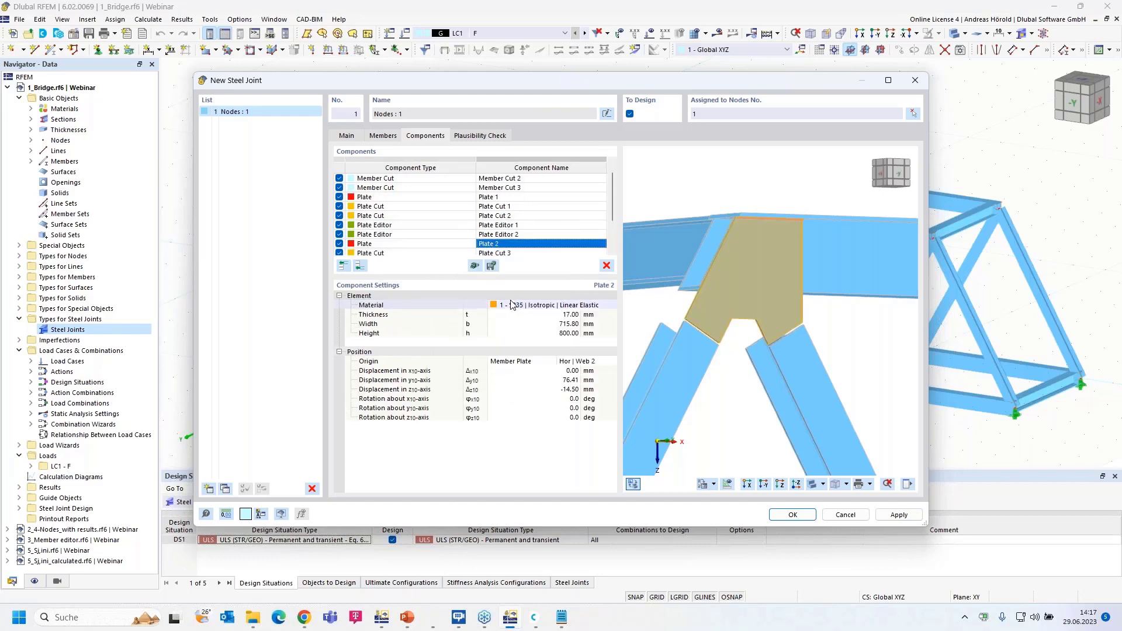
Set the copied plate's z-axis displacement to 14.50 mm and its origin member plate to Hor | Web 1
{"action": "left_click", "coordinate": [513, 244]}
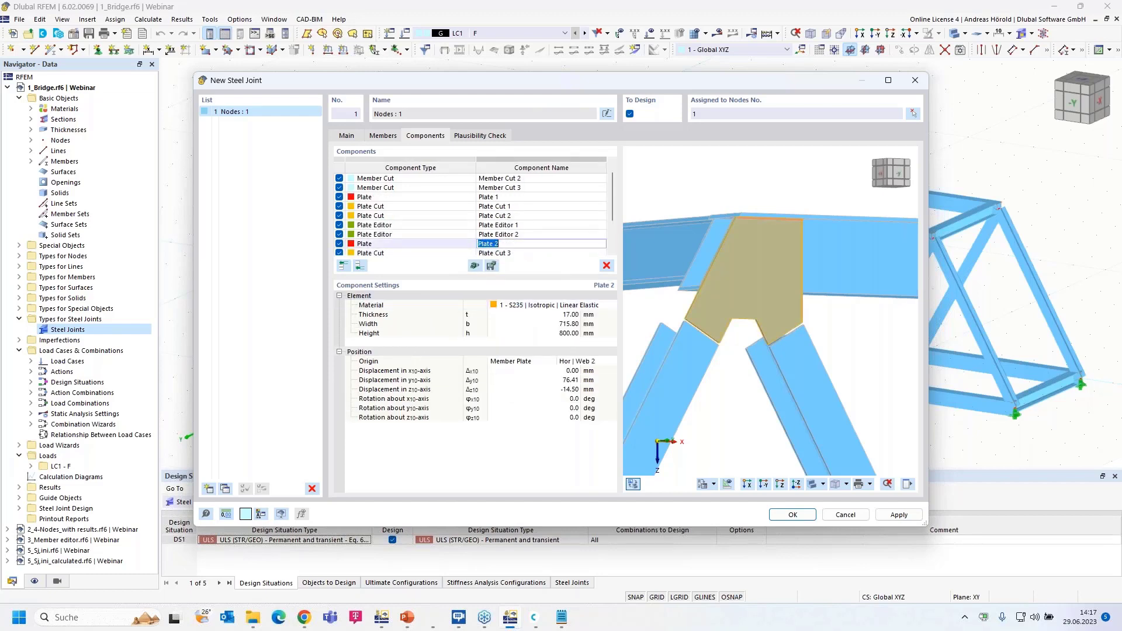
{"action": "left_click", "coordinate": [443, 246]}
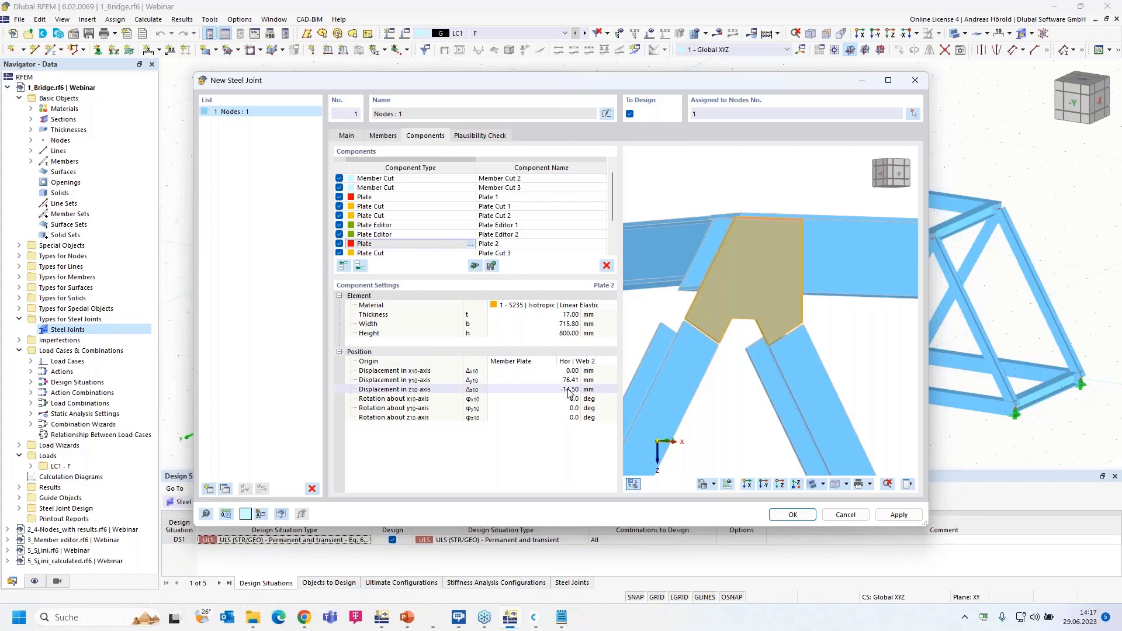
{"action": "left_click", "coordinate": [749, 485]}
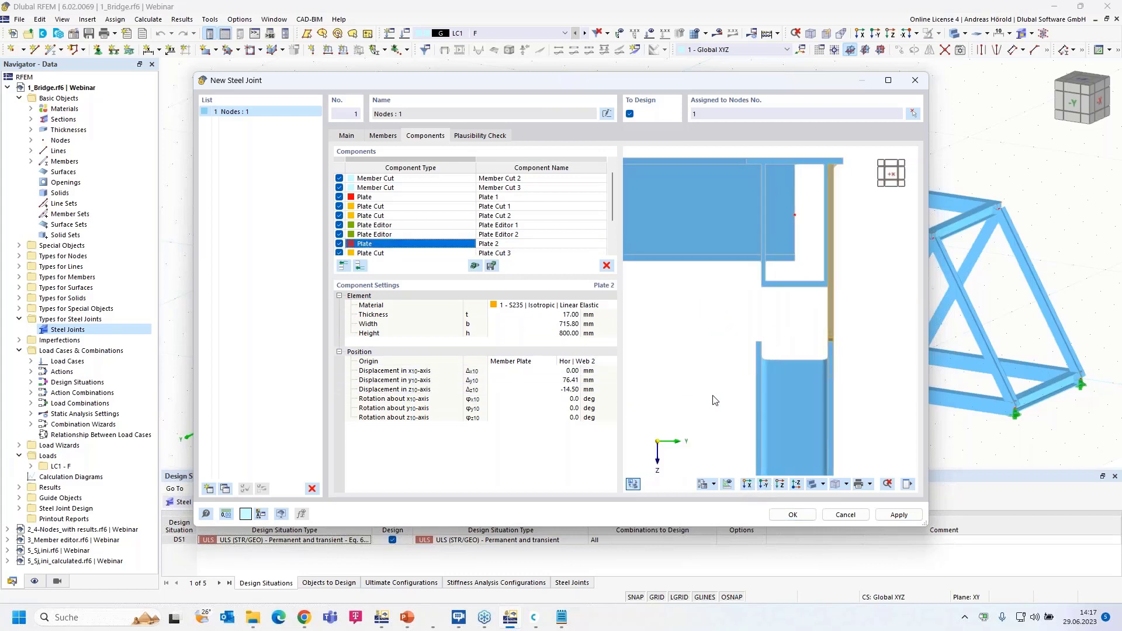
{"action": "left_click", "coordinate": [564, 391]}
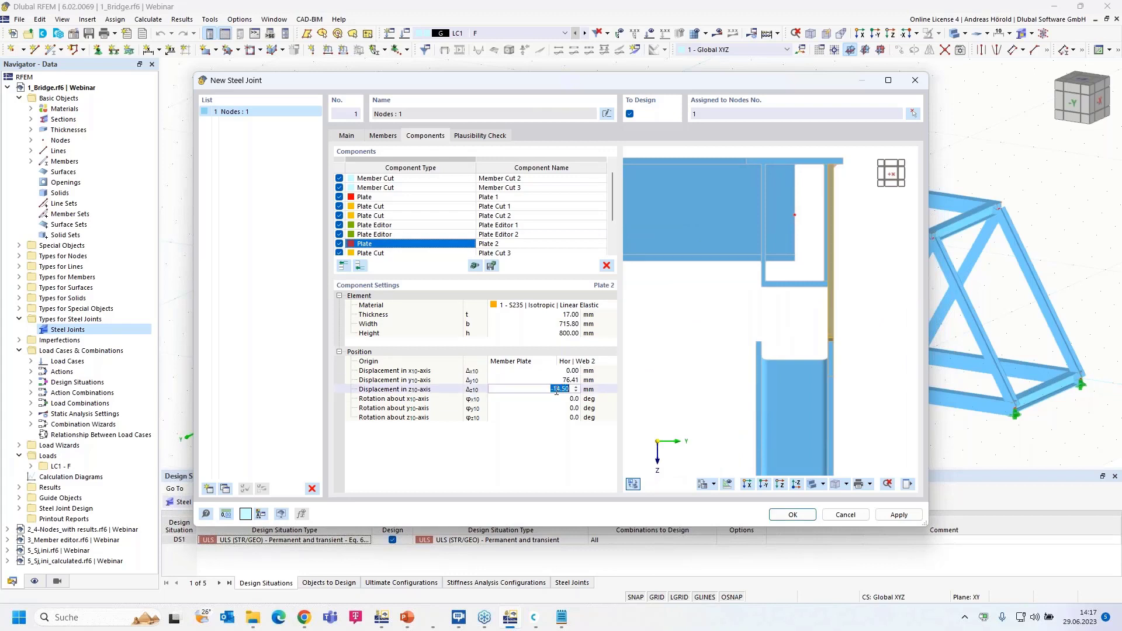
{"action": "left_click", "coordinate": [548, 390]}
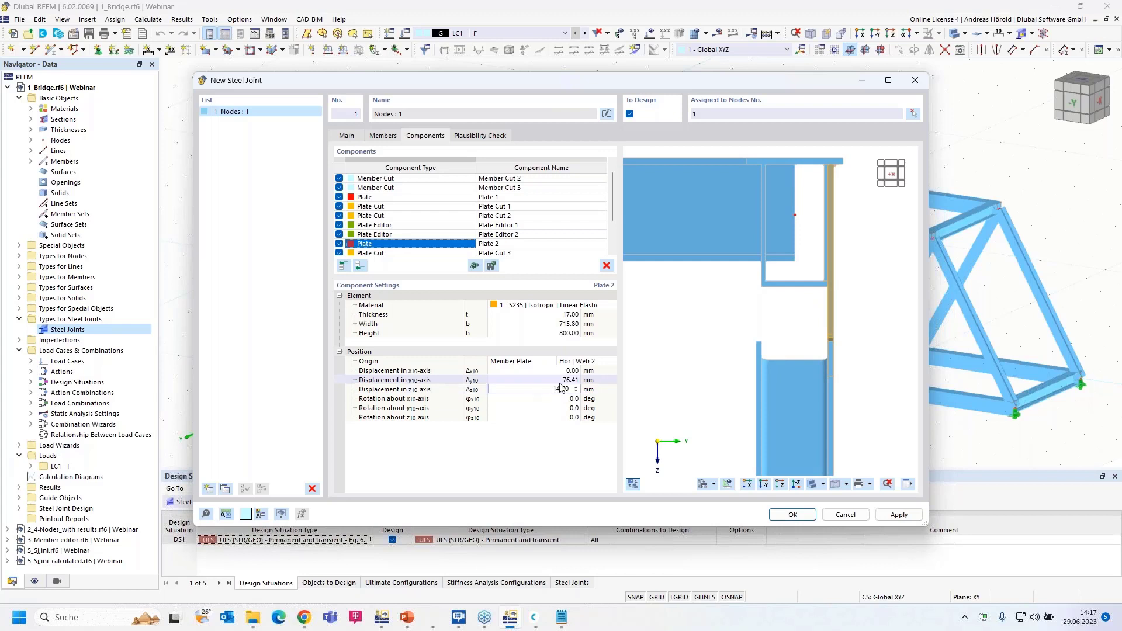
{"action": "left_click", "coordinate": [584, 362]}
{"action": "left_click", "coordinate": [604, 363]}
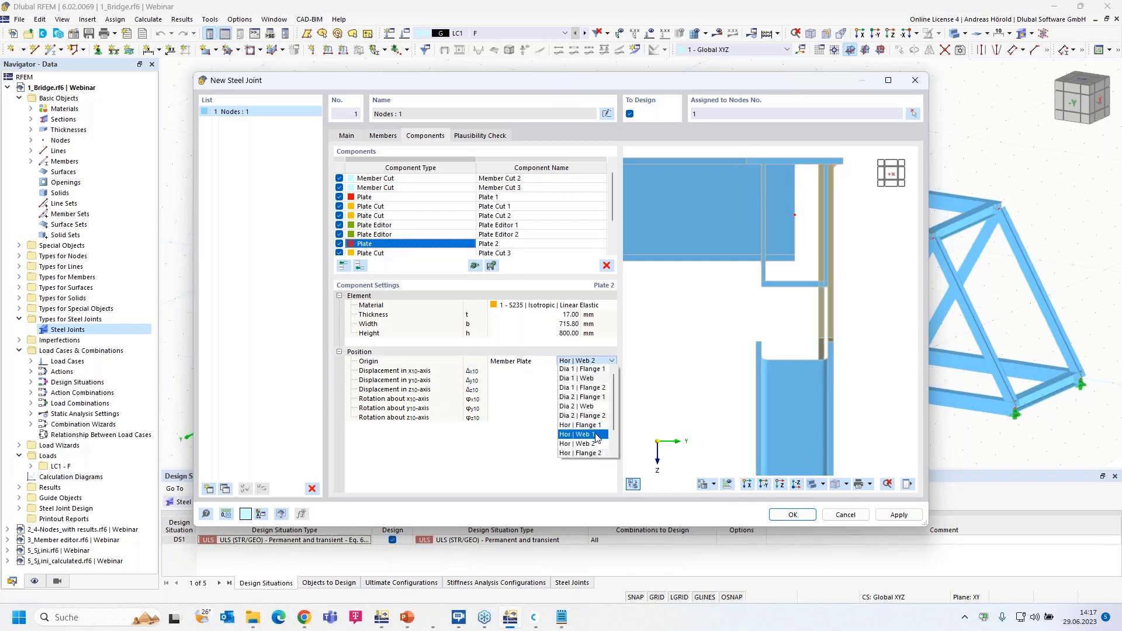
{"action": "left_click", "coordinate": [585, 434]}
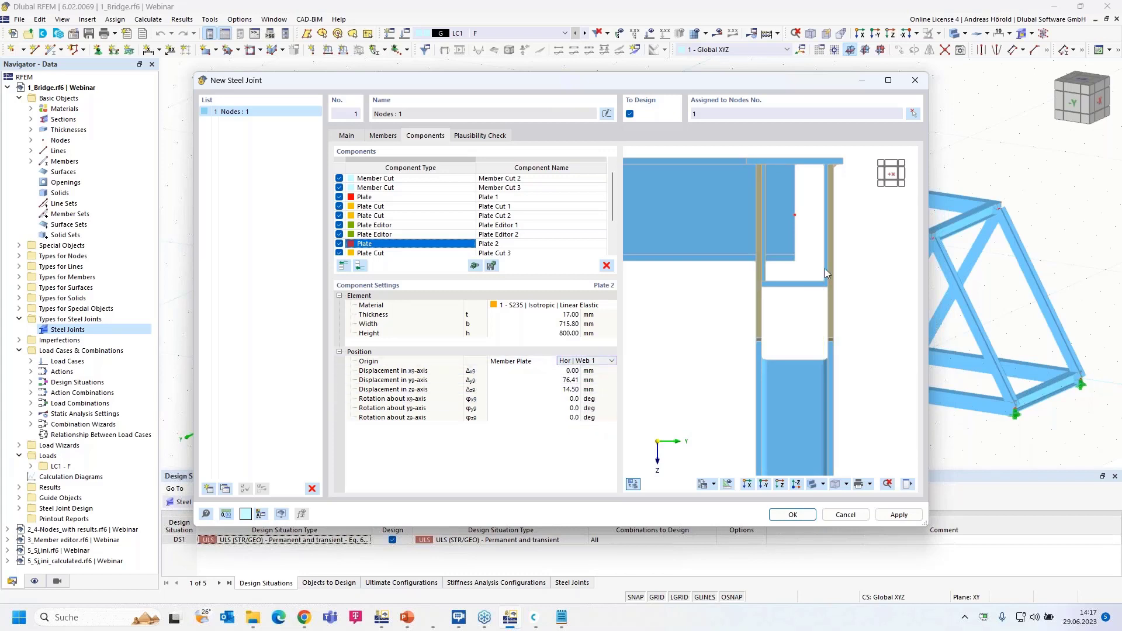
Check the gusset plates on both webs of the horizontal member and confirm the new steel joint
{"action": "scroll", "coordinate": [763, 279], "scroll_direction": "up", "scroll_amount": 3}
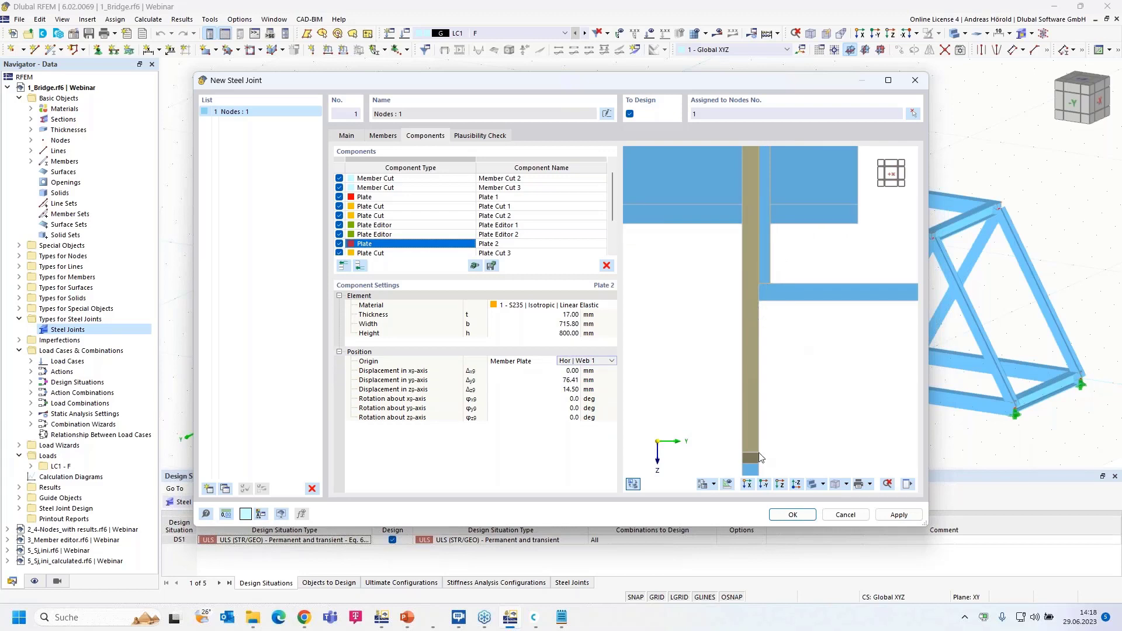
{"action": "middle_click_drag", "start_coordinate": [794, 381], "coordinate": [745, 387], "text": "ctrl"}
{"action": "scroll", "coordinate": [734, 394], "scroll_direction": "down", "scroll_amount": 6}
{"action": "middle_click_drag", "start_coordinate": [838, 402], "coordinate": [735, 407], "text": "ctrl"}
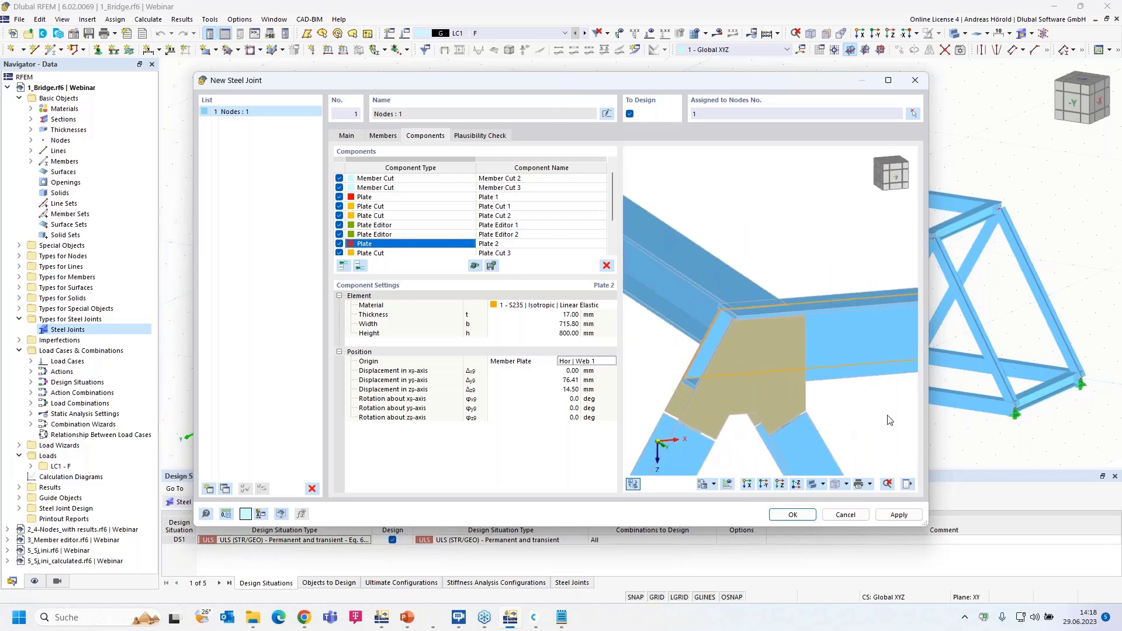
{"action": "scroll", "coordinate": [877, 421], "scroll_direction": "up", "scroll_amount": 4}
{"action": "scroll", "coordinate": [844, 305], "scroll_direction": "down", "scroll_amount": 3}
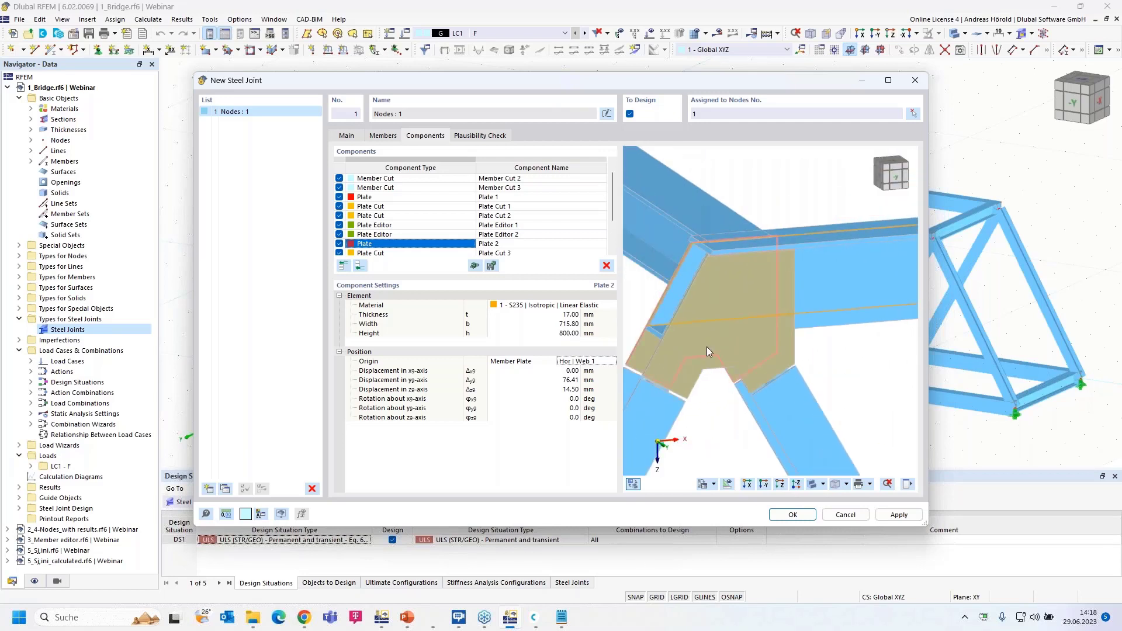
{"action": "scroll", "coordinate": [672, 383], "scroll_direction": "down", "scroll_amount": 2}
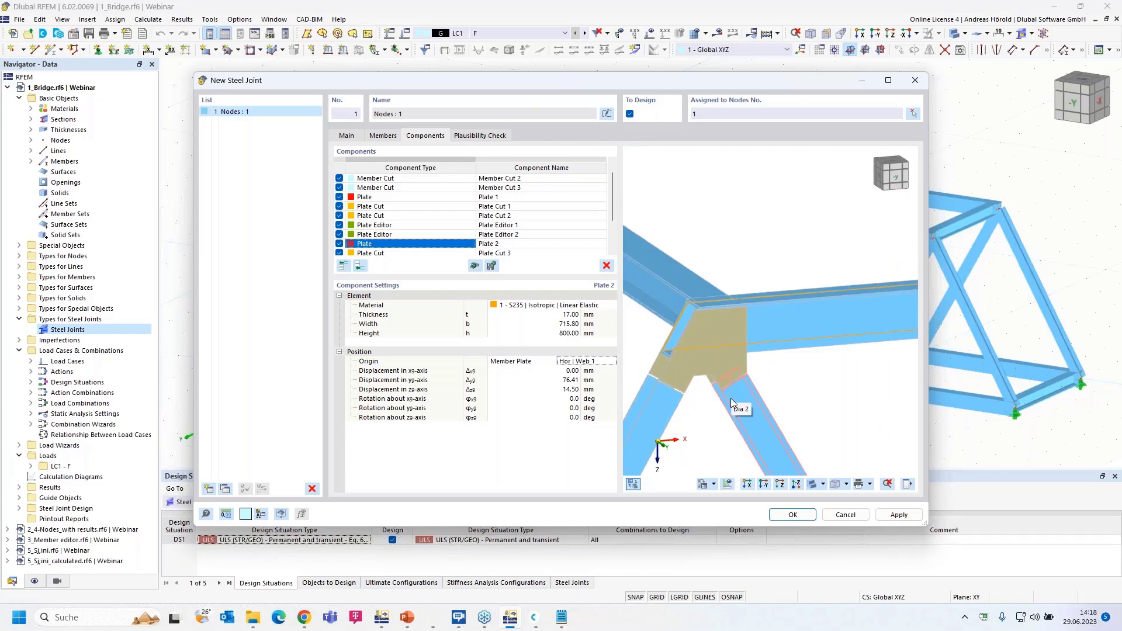
{"action": "left_click", "coordinate": [793, 515]}
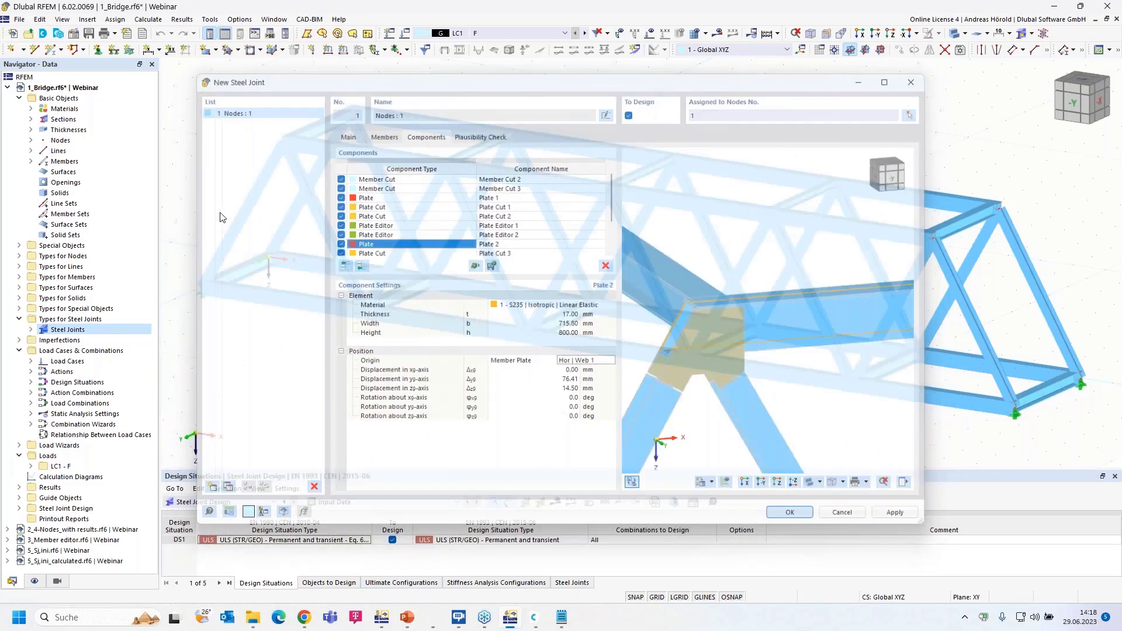
Switch to the 2_4-Nodes_with results model and examine the bolted gusset joints at the truss's upper end nodes
{"action": "left_click", "coordinate": [9, 88]}
{"action": "left_click", "coordinate": [65, 100]}
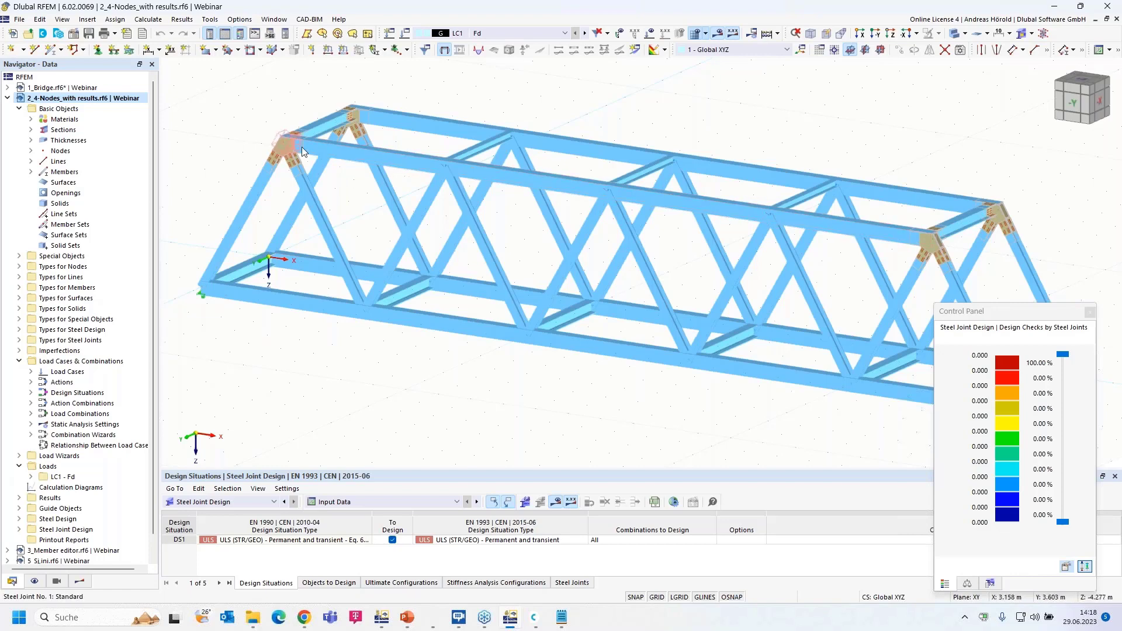
{"action": "scroll", "coordinate": [301, 146], "scroll_direction": "up", "scroll_amount": 5}
{"action": "scroll", "coordinate": [522, 79], "scroll_direction": "down", "scroll_amount": 3}
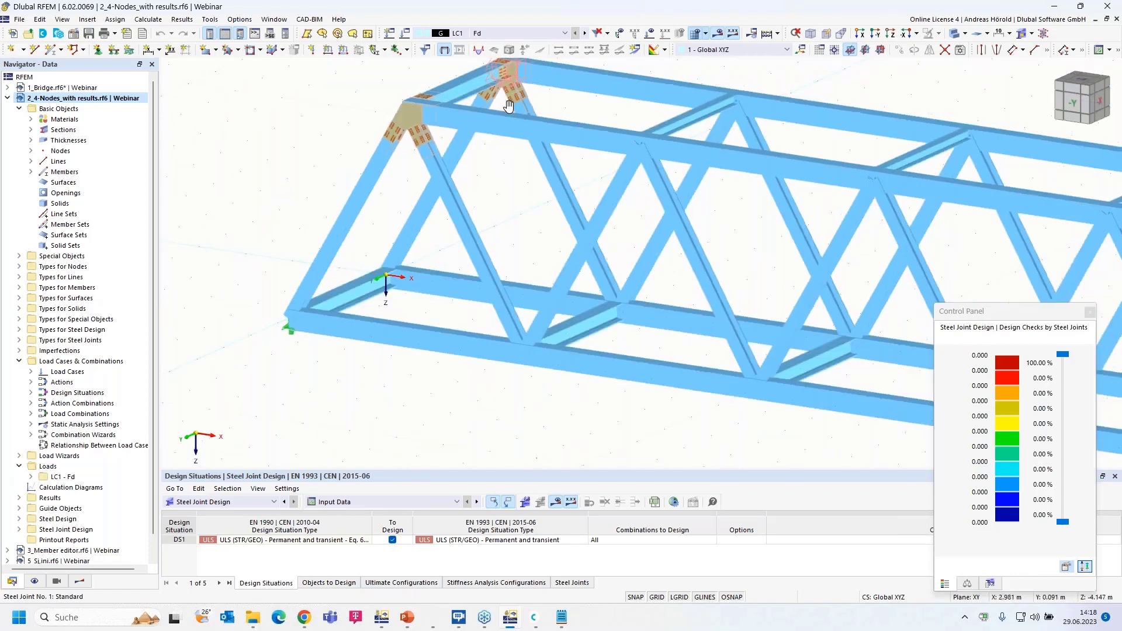
{"action": "scroll", "coordinate": [509, 105], "scroll_direction": "up", "scroll_amount": 3}
{"action": "scroll", "coordinate": [427, 198], "scroll_direction": "up", "scroll_amount": 3}
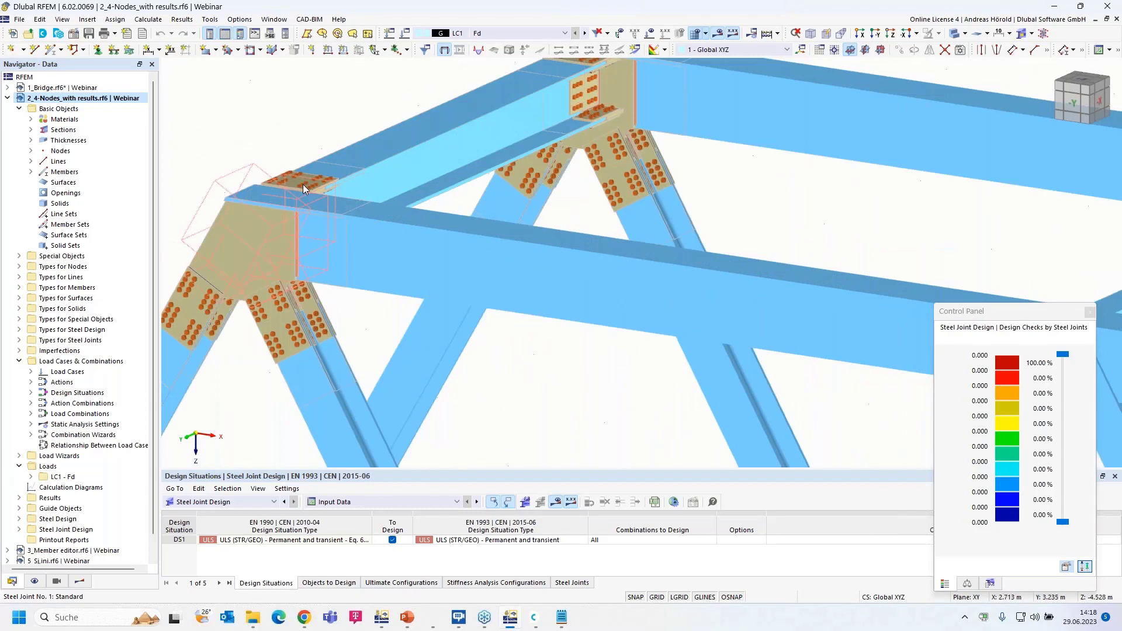
{"action": "scroll", "coordinate": [480, 146], "scroll_direction": "down", "scroll_amount": 6}
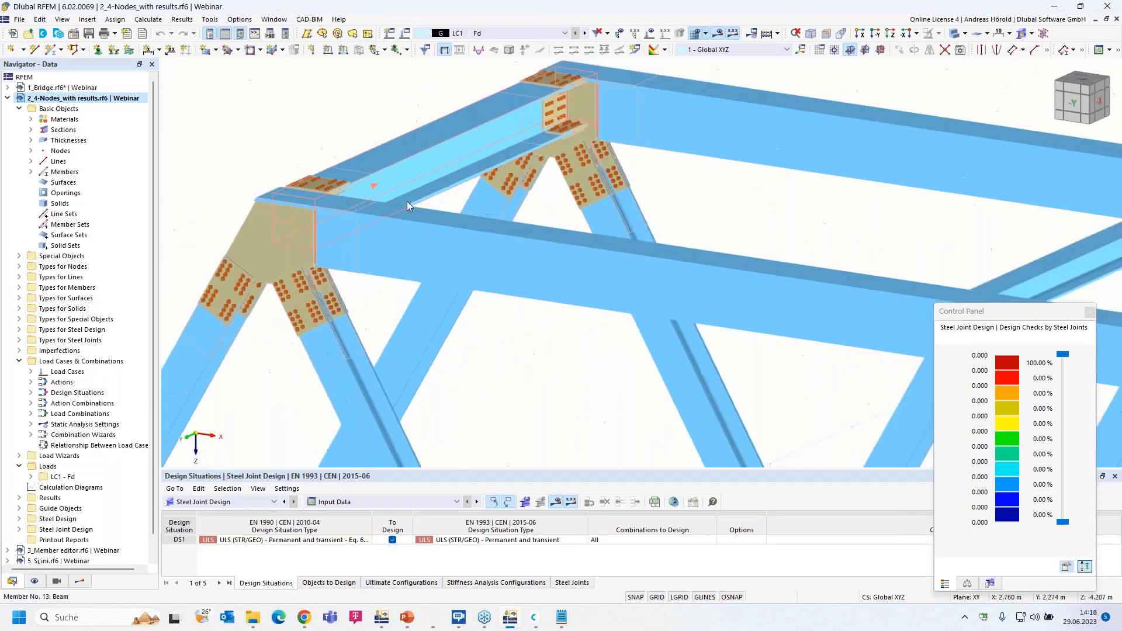
{"action": "scroll", "coordinate": [429, 272], "scroll_direction": "down", "scroll_amount": 1}
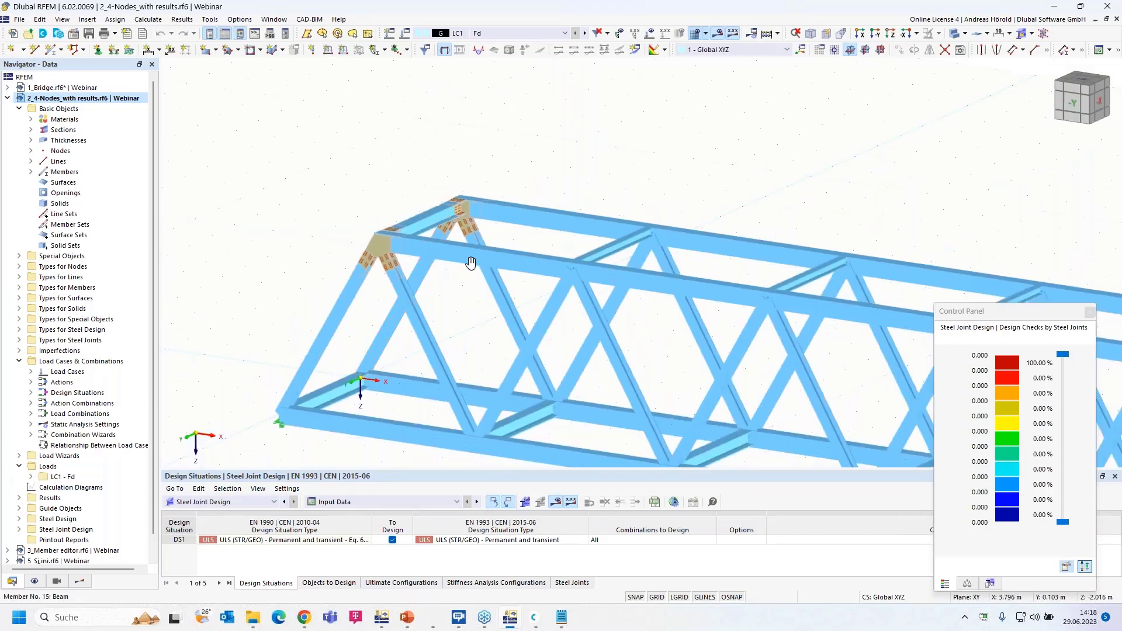
{"action": "middle_click_drag", "start_coordinate": [471, 260], "coordinate": [350, 125]}
{"action": "scroll", "coordinate": [293, 161], "scroll_direction": "up", "scroll_amount": 5}
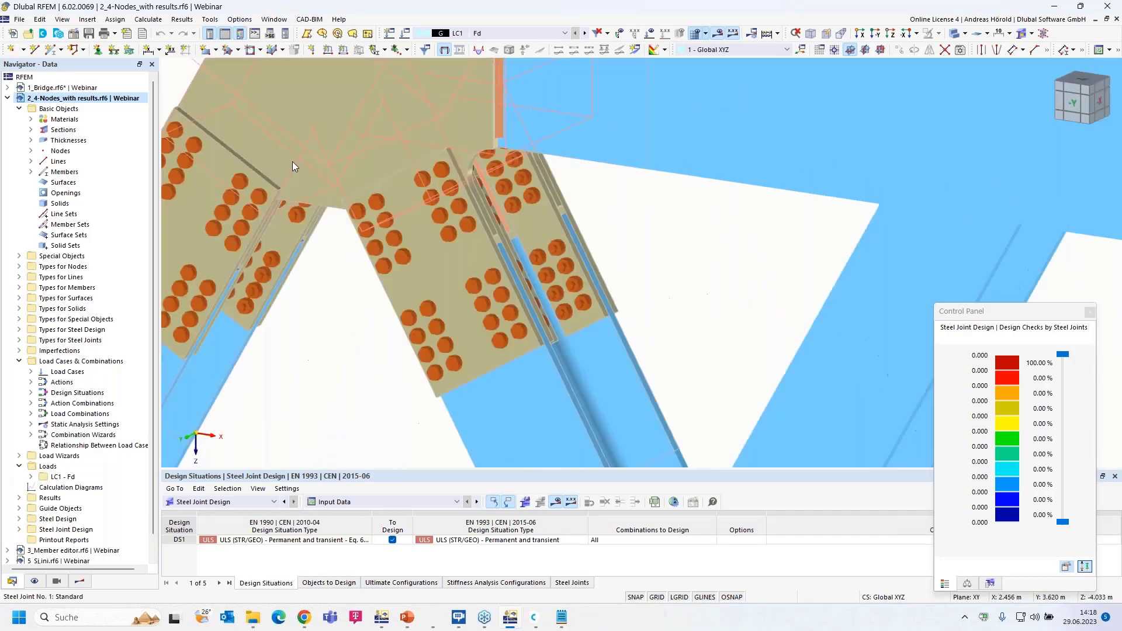
{"action": "scroll", "coordinate": [496, 230], "scroll_direction": "down", "scroll_amount": 3}
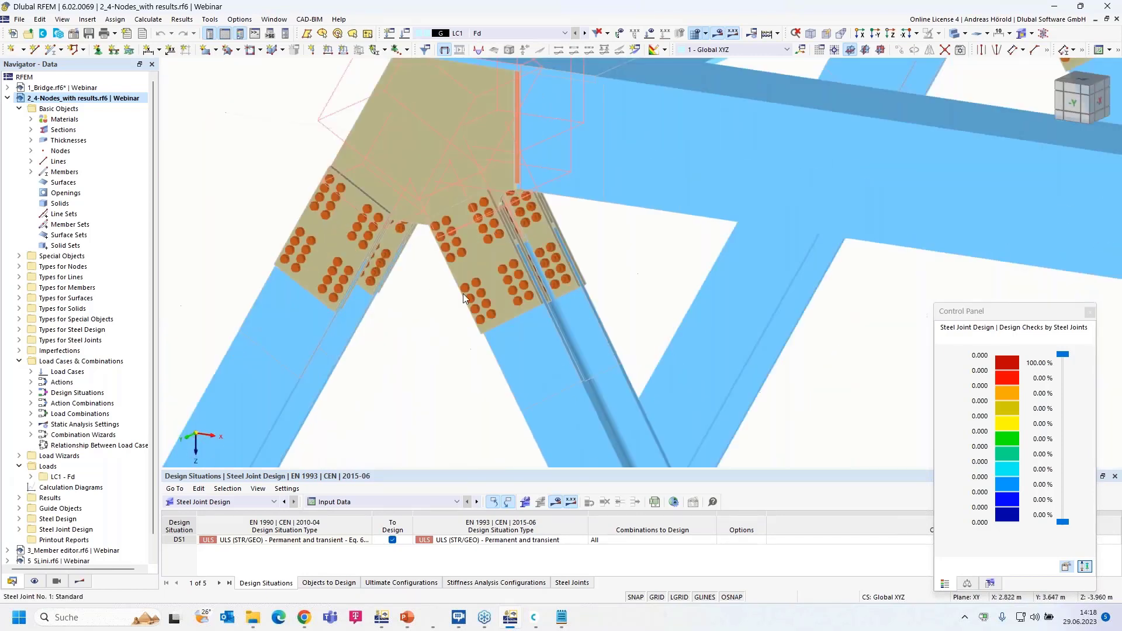
Display the Stress-Strain Analysis design check ratios of the steel joints and examine the bolts
{"action": "left_click", "coordinate": [80, 581]}
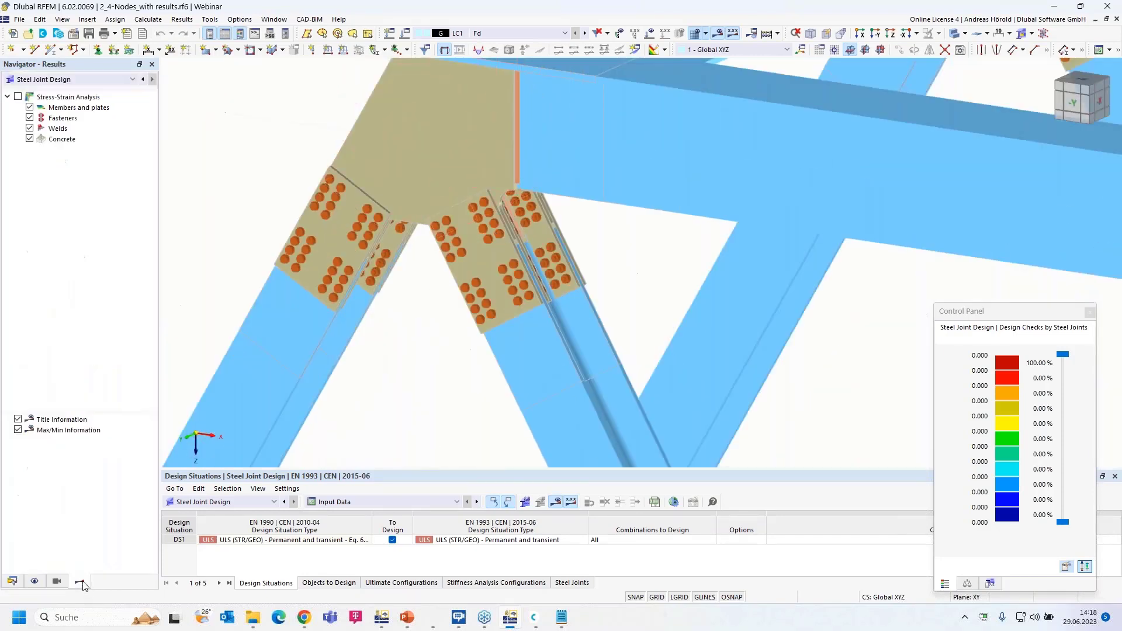
{"action": "left_click", "coordinate": [18, 97]}
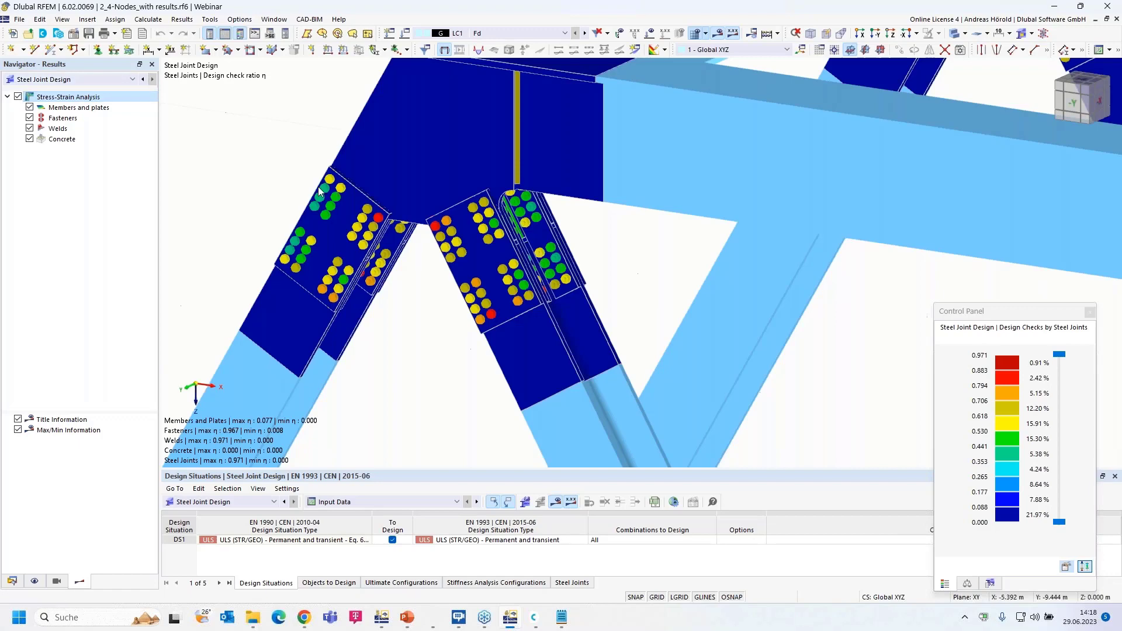
{"action": "scroll", "coordinate": [370, 243], "scroll_direction": "down", "scroll_amount": 2}
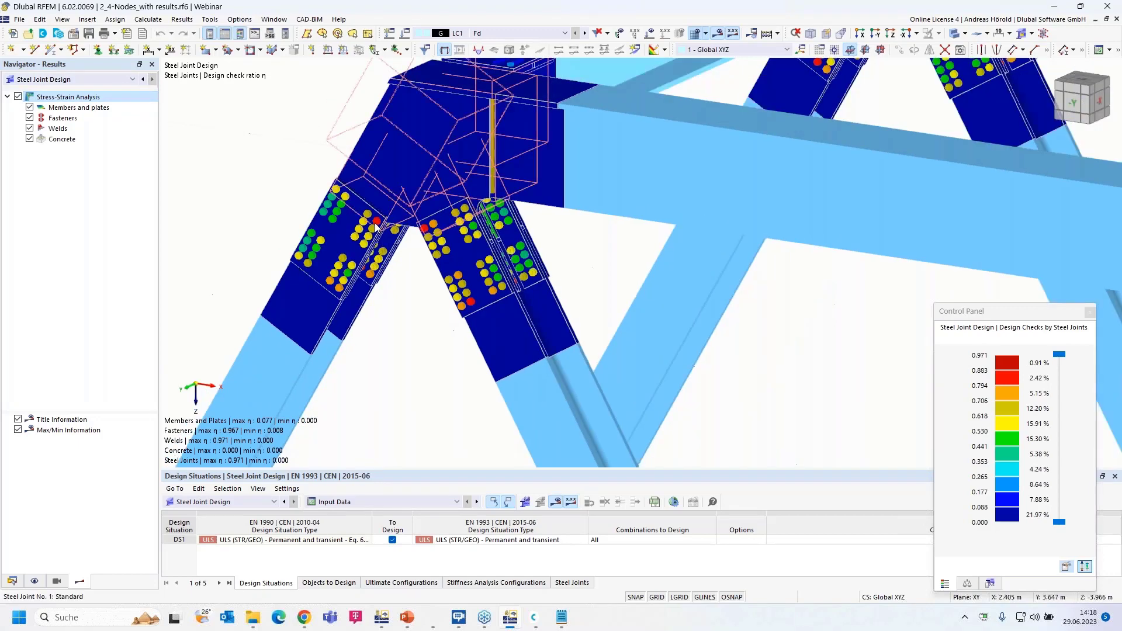
{"action": "scroll", "coordinate": [376, 228], "scroll_direction": "up", "scroll_amount": 2}
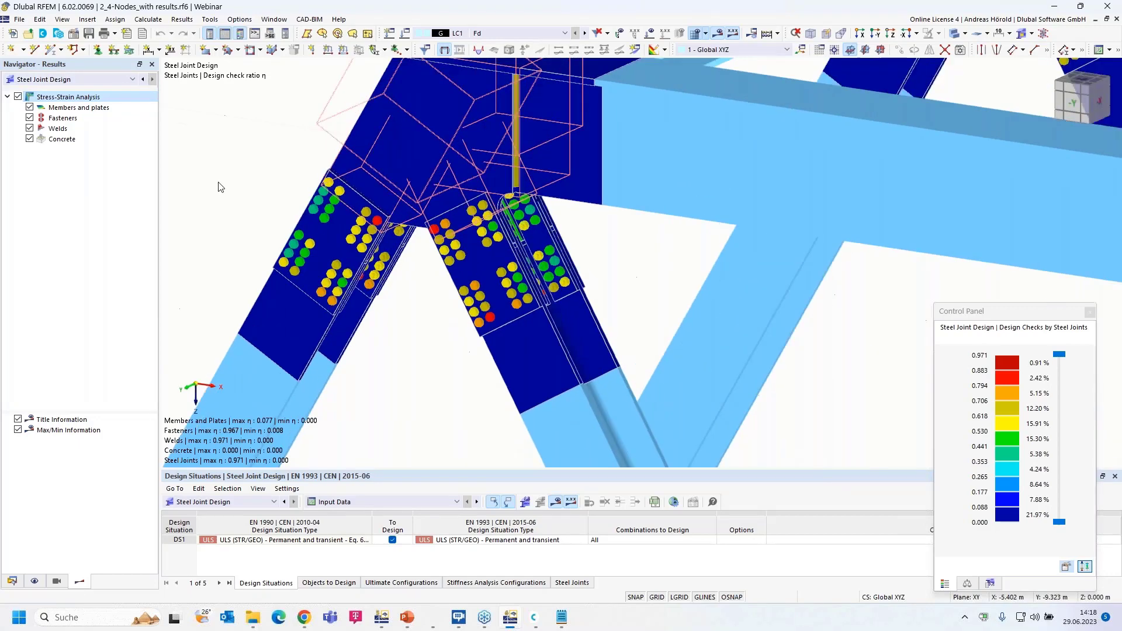
Limit the displayed joint results to fasteners by hiding welds, concrete, and members and plates
{"action": "left_click", "coordinate": [31, 131]}
{"action": "left_click", "coordinate": [30, 139]}
{"action": "left_click", "coordinate": [30, 108]}
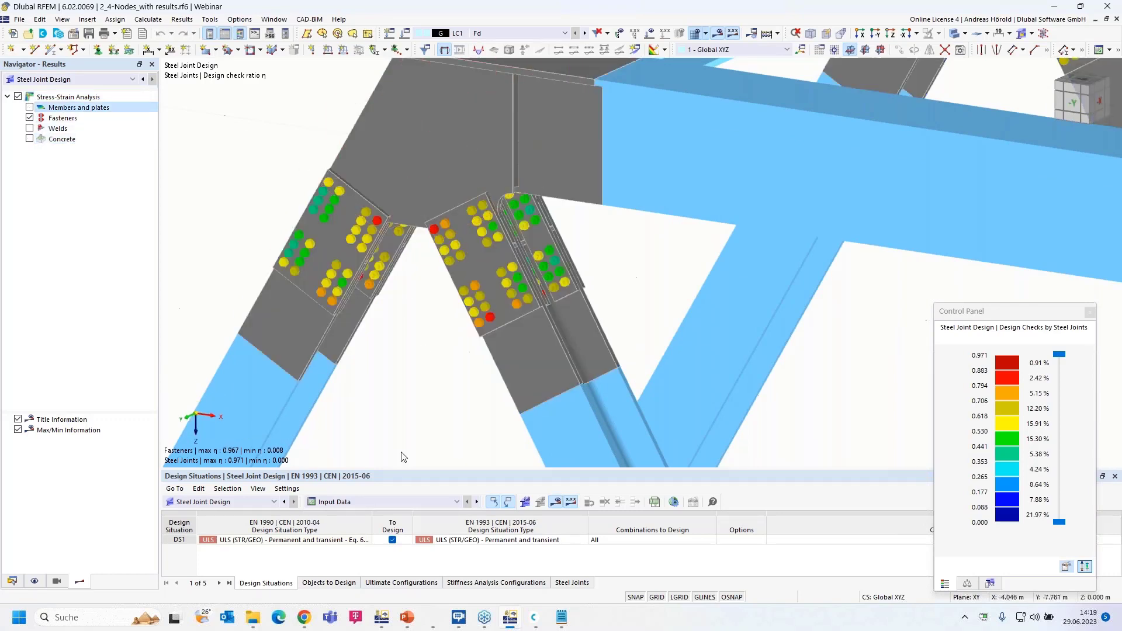
List the Stress-Strain Analysis design ratios in the results table and show the weld results in the model again
{"action": "left_click", "coordinate": [370, 502]}
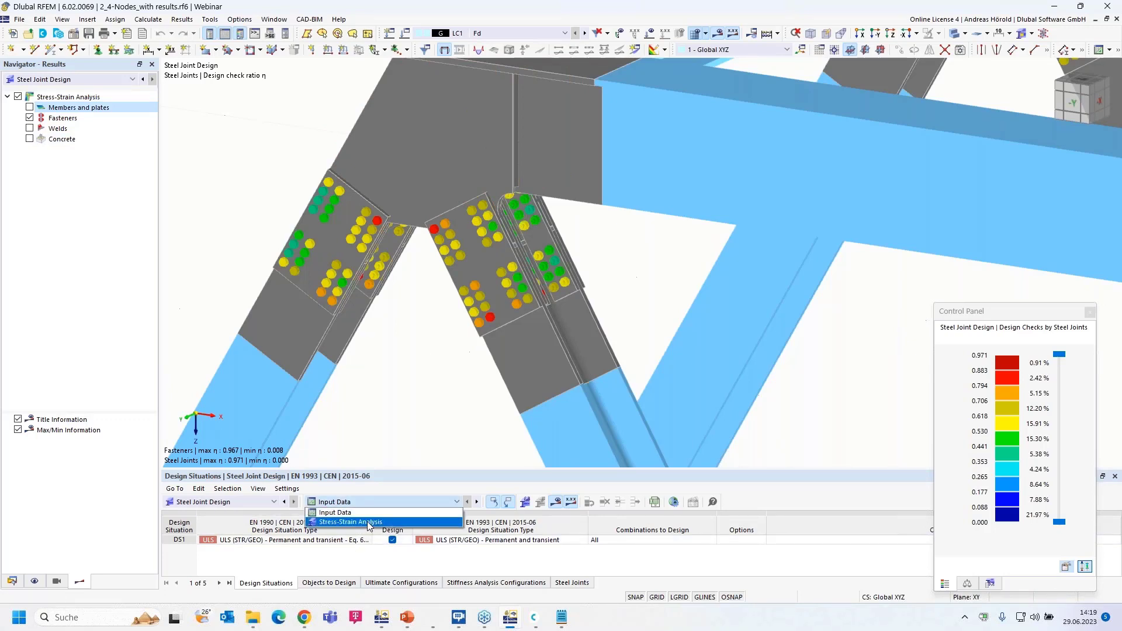
{"action": "left_click", "coordinate": [370, 523]}
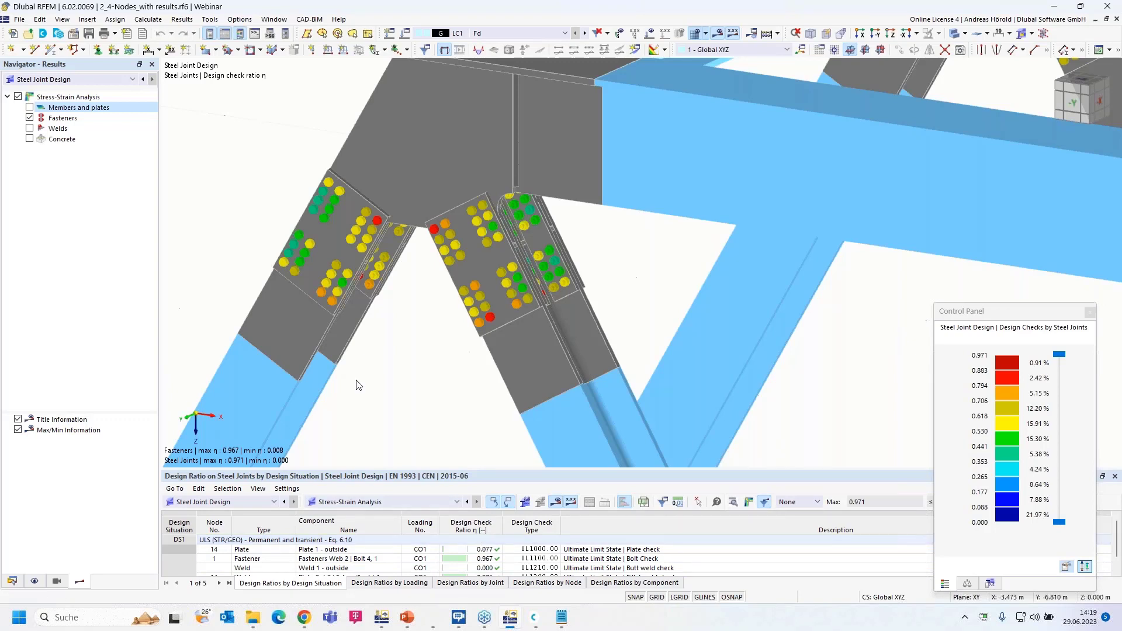
{"action": "left_click", "coordinate": [32, 129]}
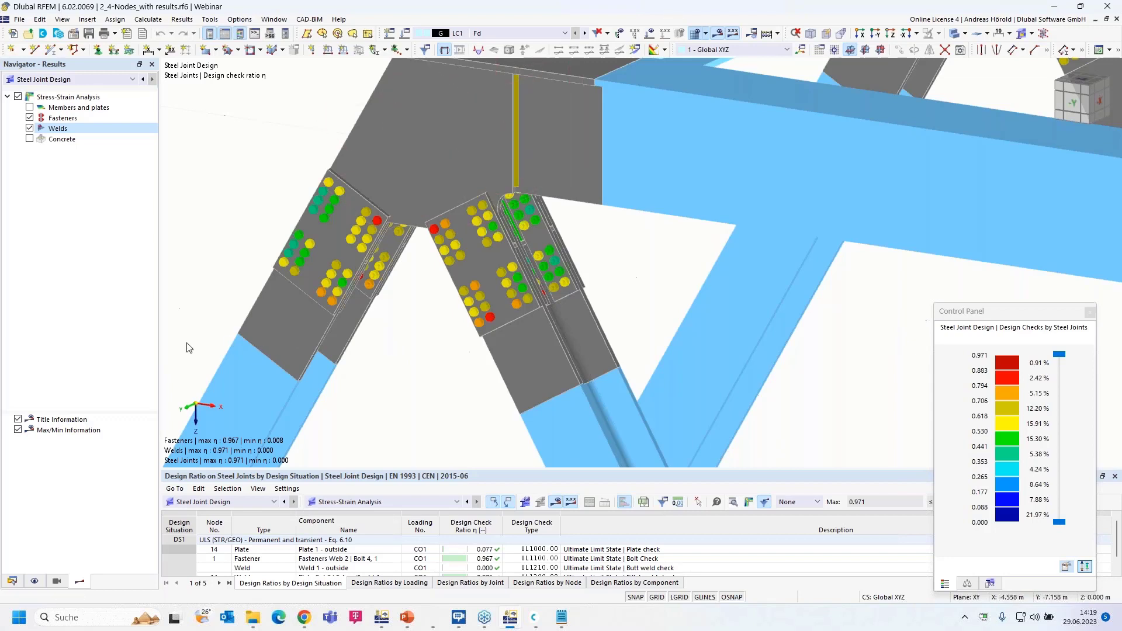
Close the 2_4-Nodes_with results model and switch to the 3_Member editor.rf6 model
{"action": "left_click", "coordinate": [1116, 21]}
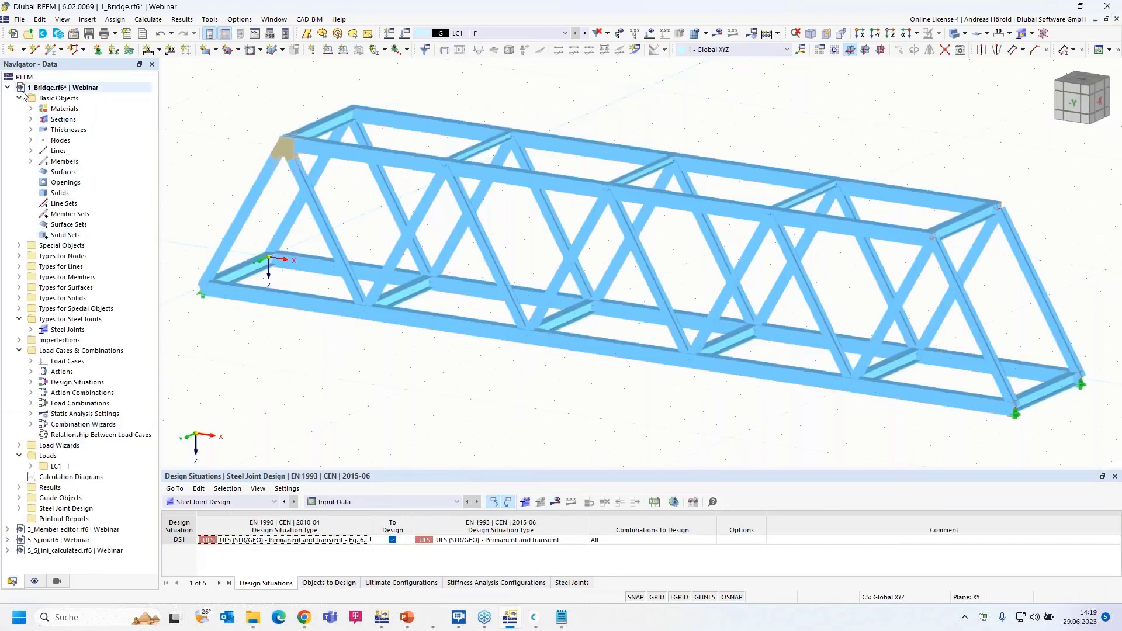
{"action": "left_click", "coordinate": [8, 88]}
{"action": "left_click", "coordinate": [56, 99]}
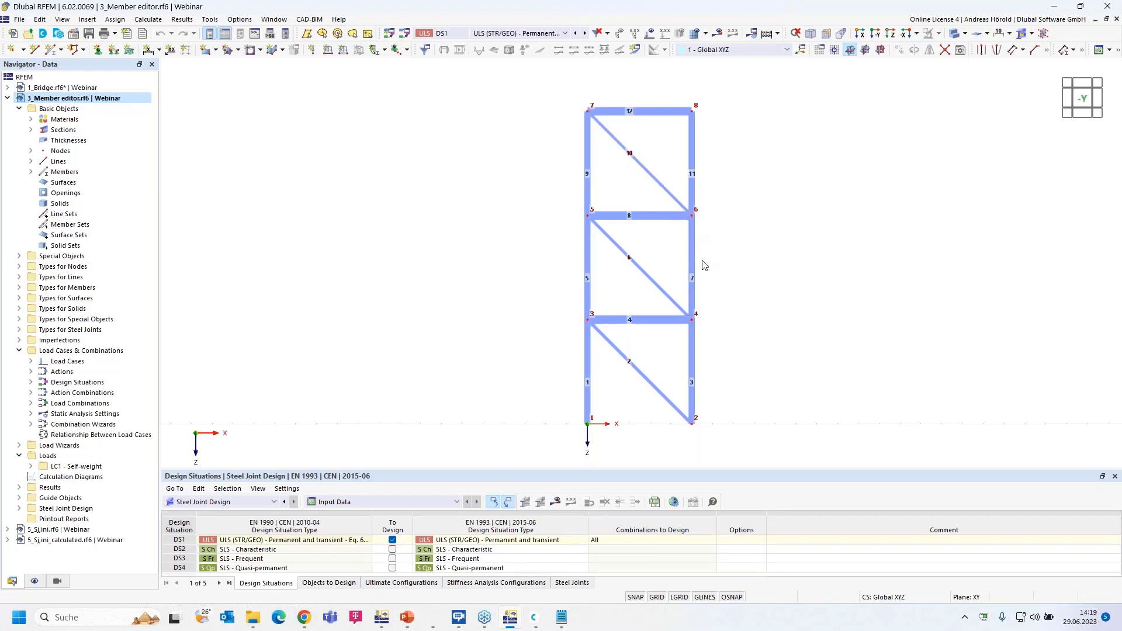
Inspect the member types and cross-sections of diagonal members 2, 6 and 10 without changing them
{"action": "scroll", "coordinate": [704, 266], "scroll_direction": "up", "scroll_amount": 3}
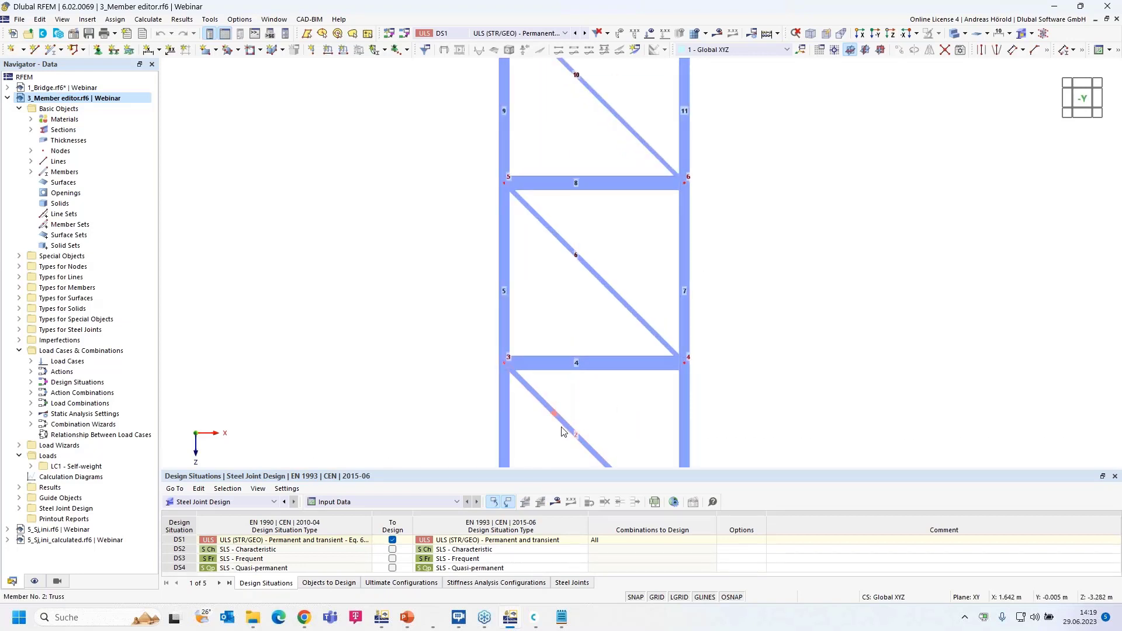
{"action": "double_click", "coordinate": [567, 421]}
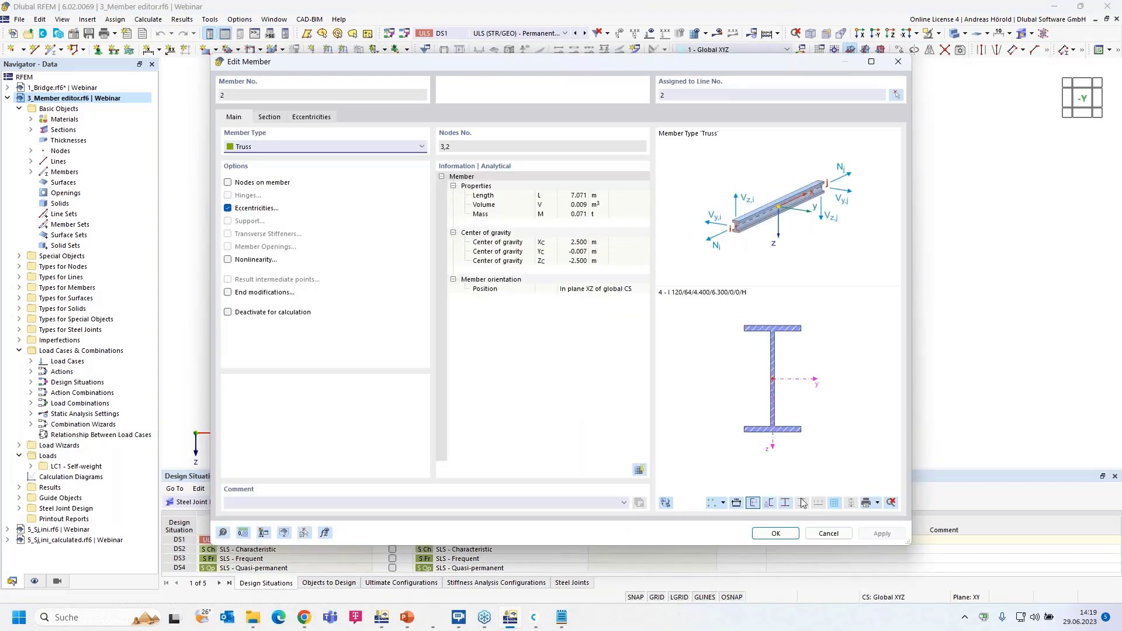
{"action": "left_click", "coordinate": [829, 533]}
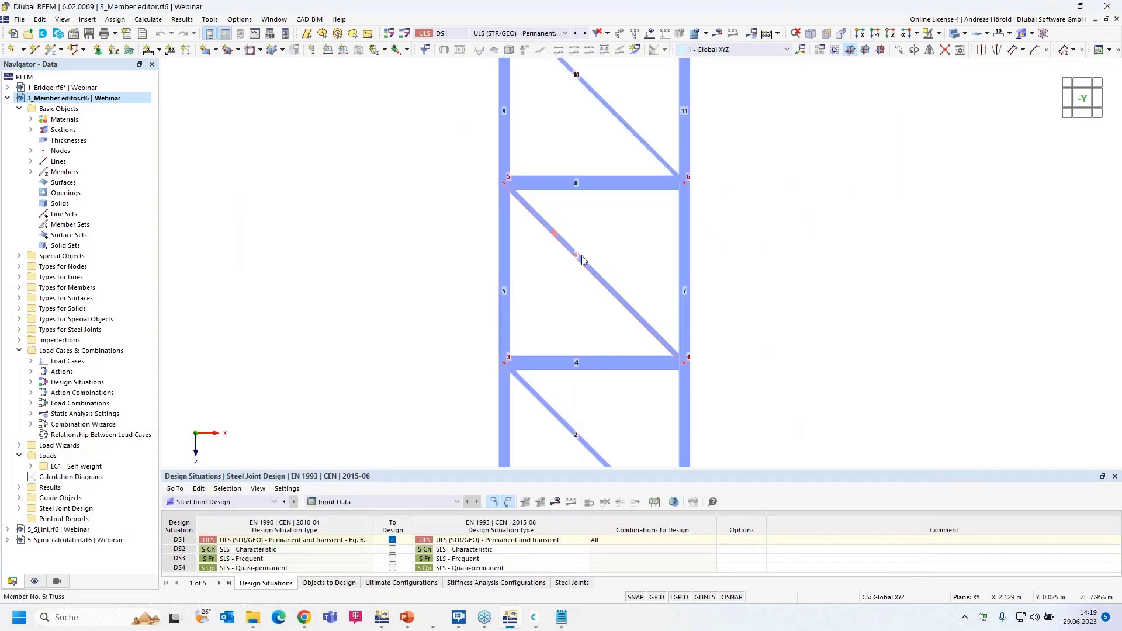
{"action": "double_click", "coordinate": [583, 261]}
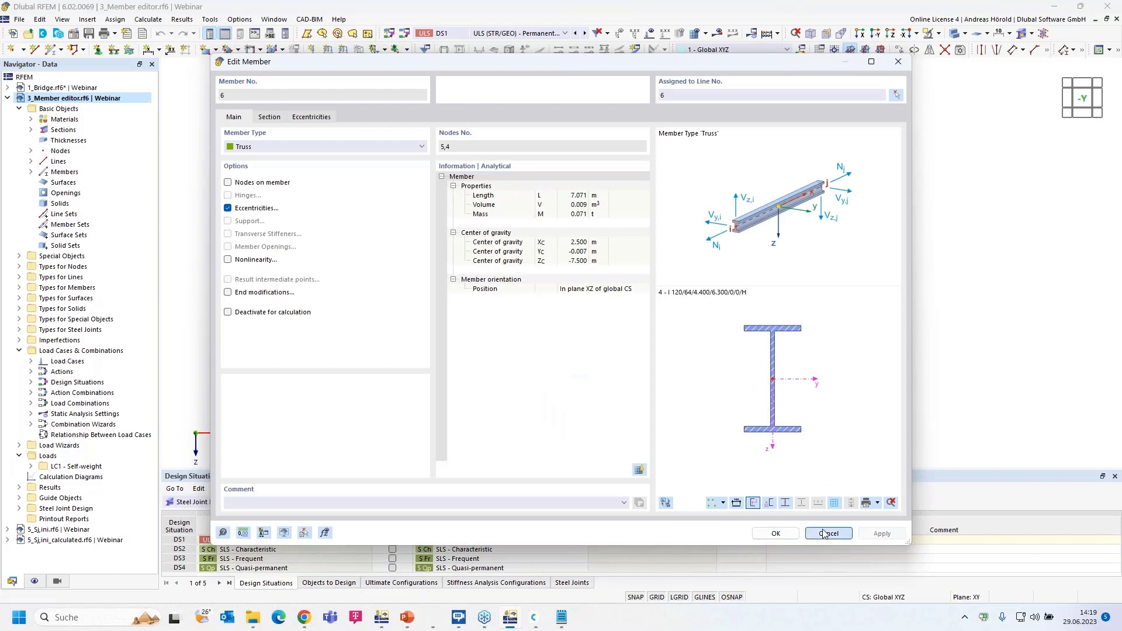
{"action": "left_click", "coordinate": [824, 534]}
{"action": "scroll", "coordinate": [571, 196], "scroll_direction": "down", "scroll_amount": 2}
{"action": "scroll", "coordinate": [567, 222], "scroll_direction": "up", "scroll_amount": 6}
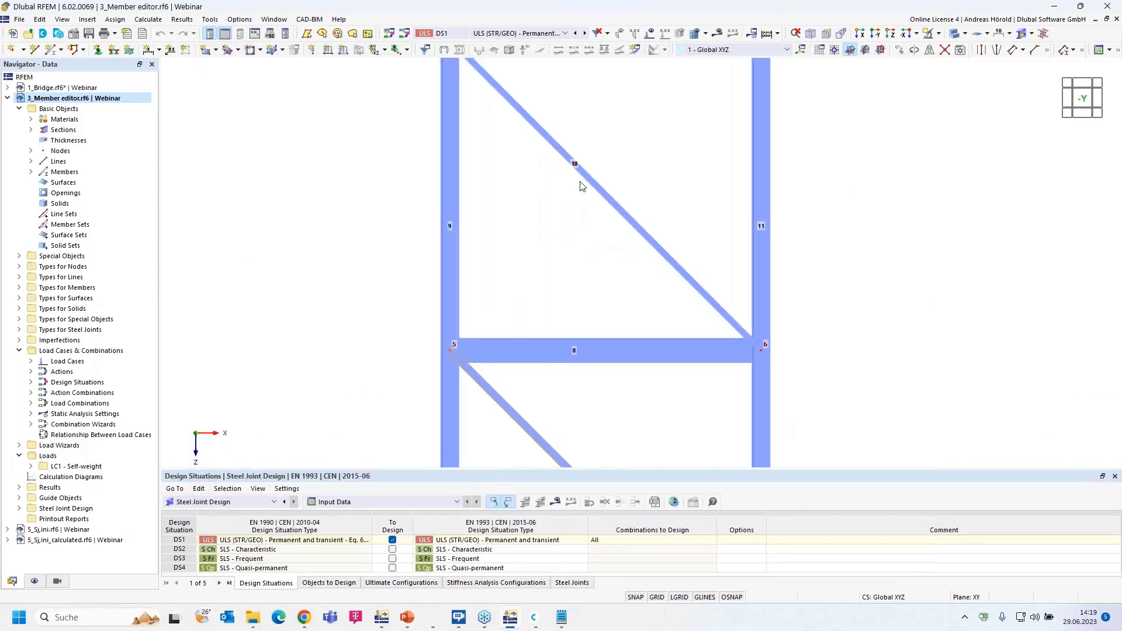
{"action": "double_click", "coordinate": [586, 179]}
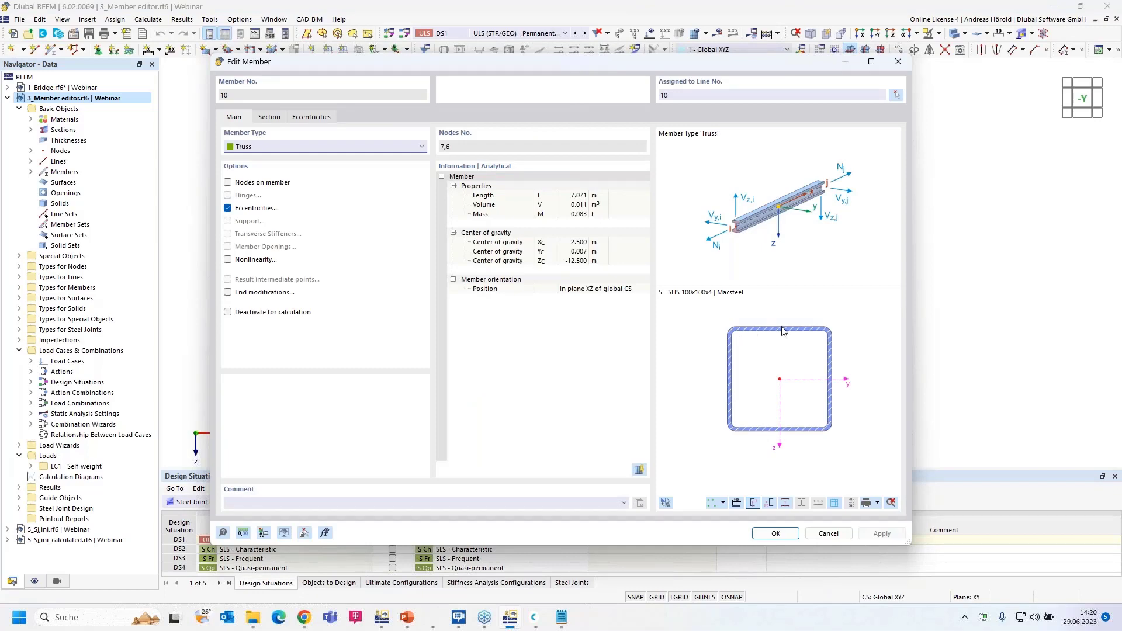
{"action": "left_click", "coordinate": [834, 535]}
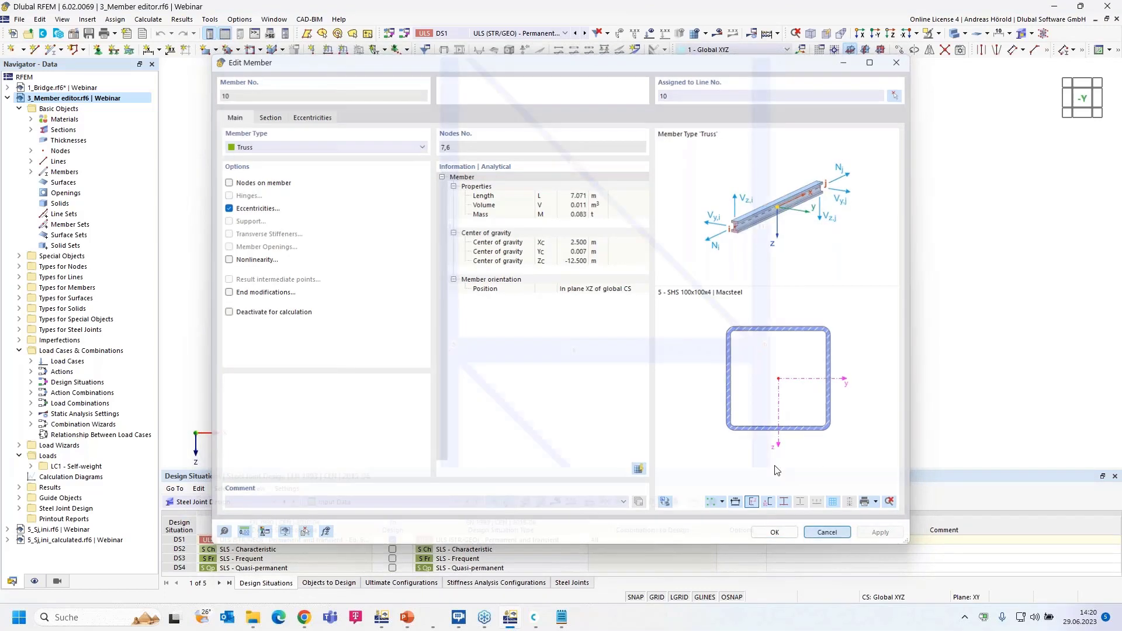
{"action": "middle_click_drag", "start_coordinate": [604, 298], "coordinate": [604, 189]}
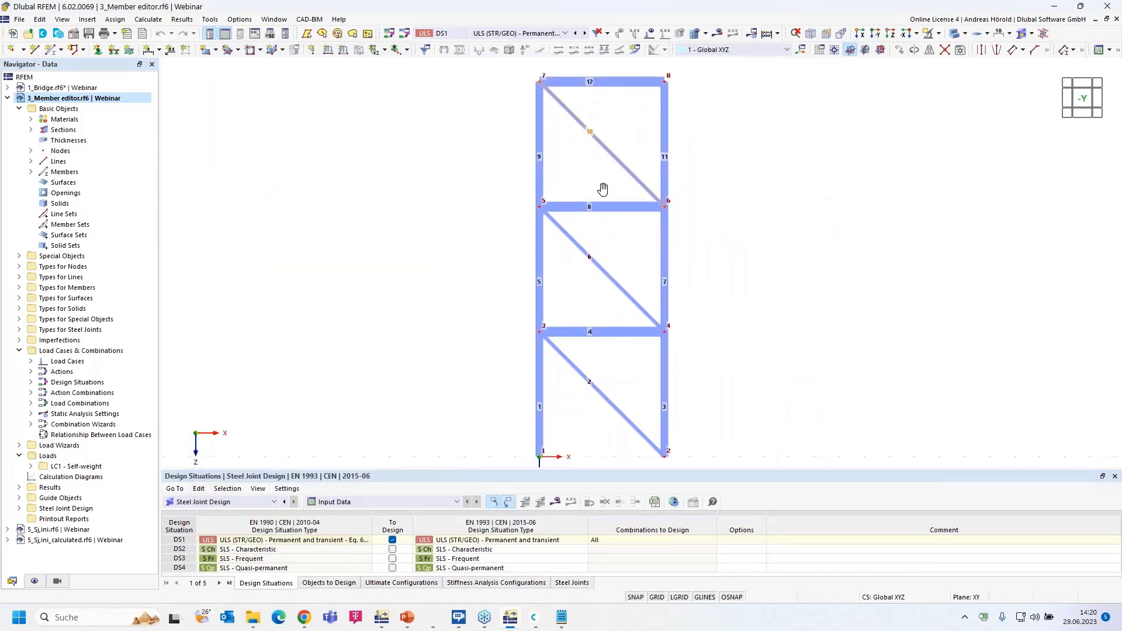
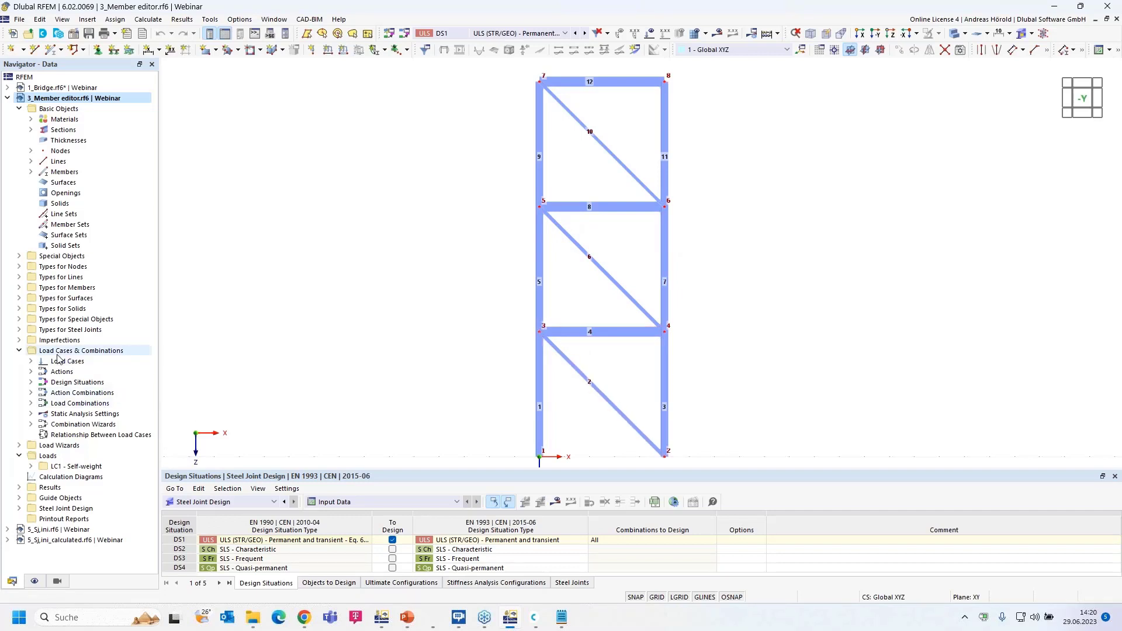
Create a new steel joint and assign it to node 3
{"action": "left_click", "coordinate": [19, 331]}
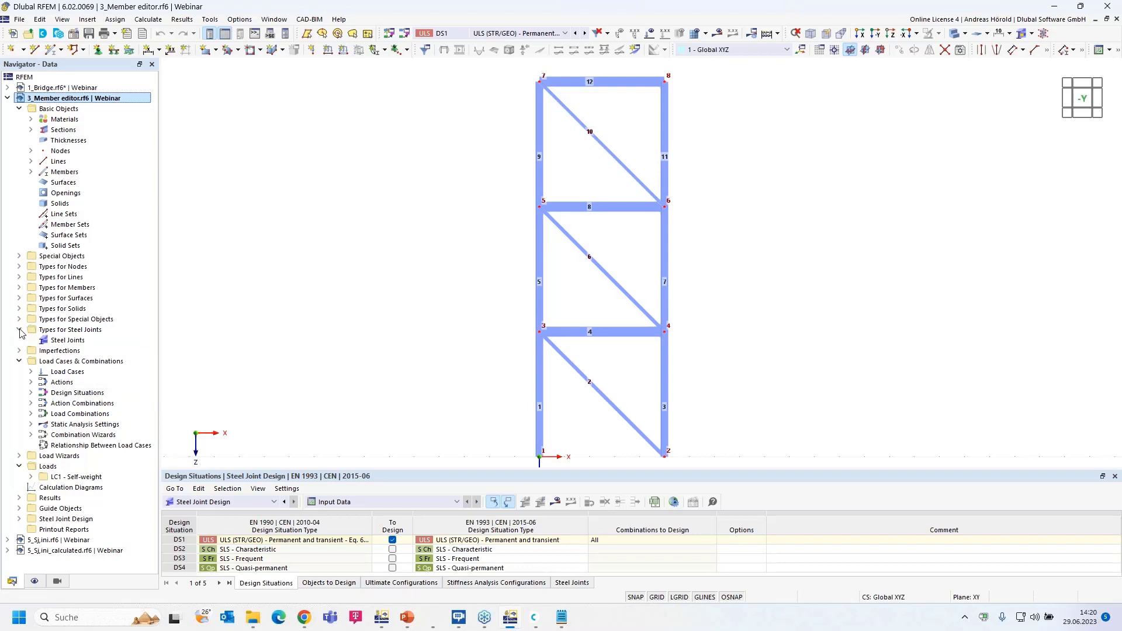
{"action": "right_click", "coordinate": [66, 341]}
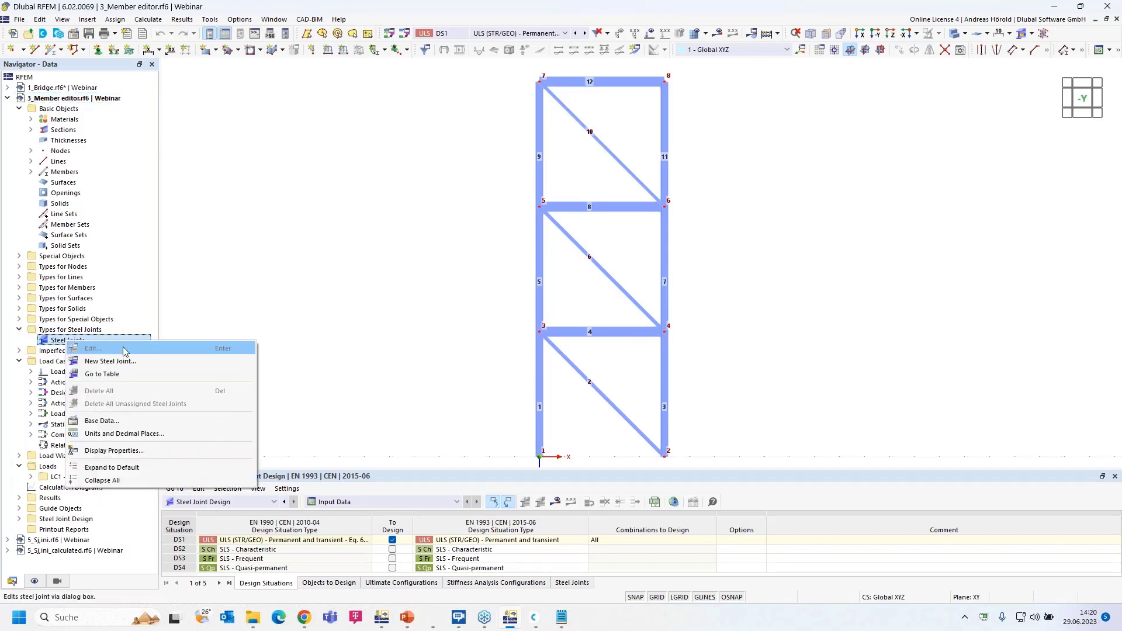
{"action": "left_click", "coordinate": [107, 362]}
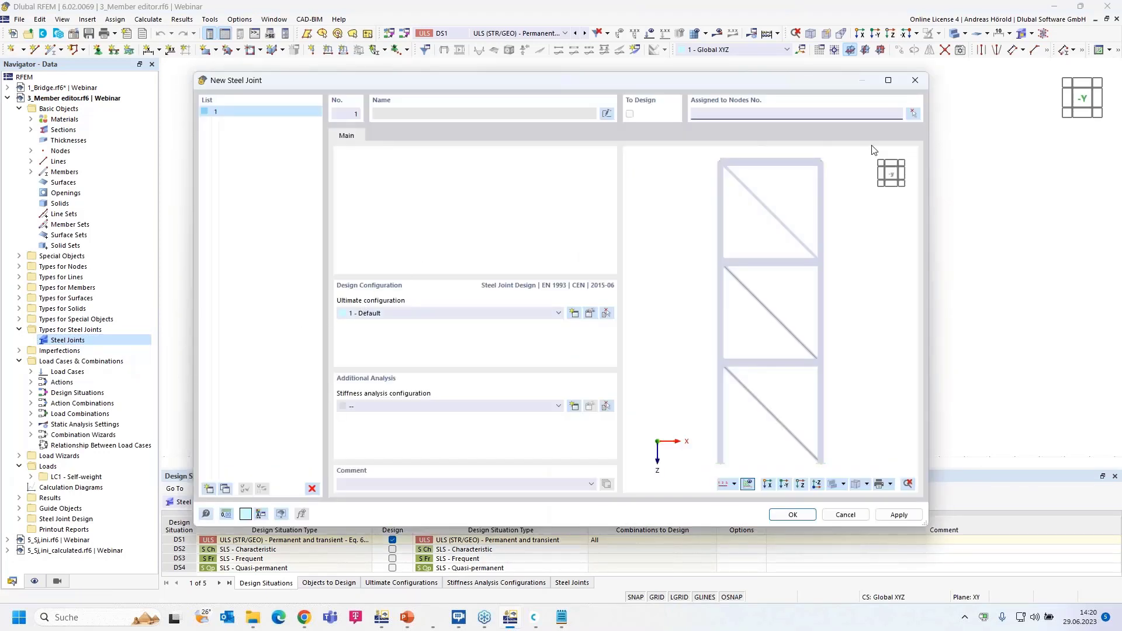
{"action": "left_click", "coordinate": [912, 114]}
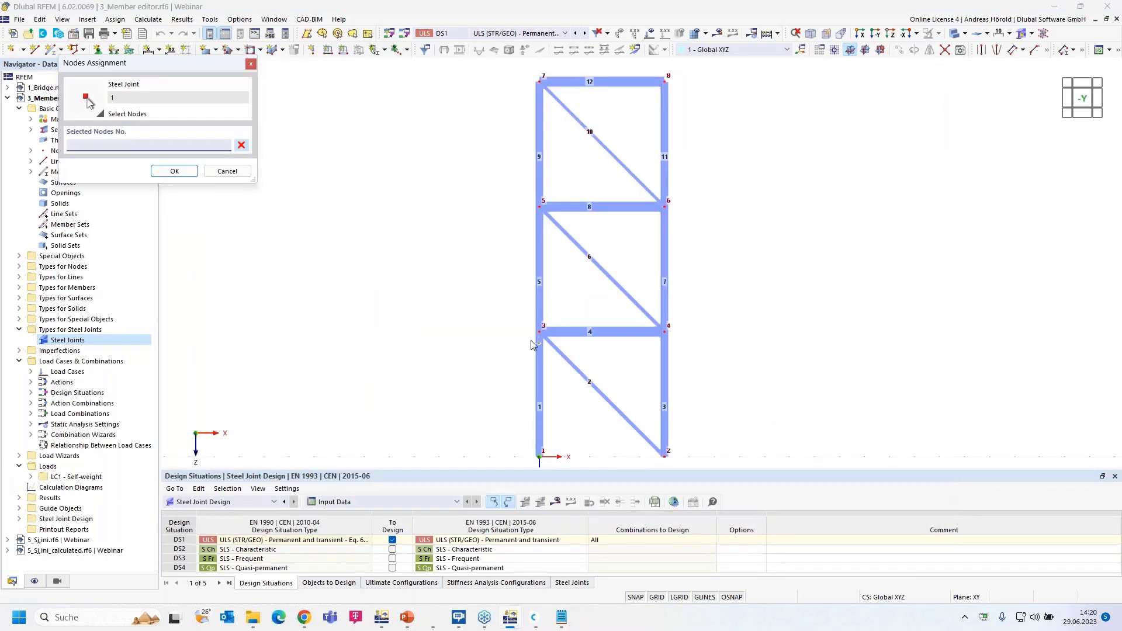
{"action": "left_click", "coordinate": [539, 330]}
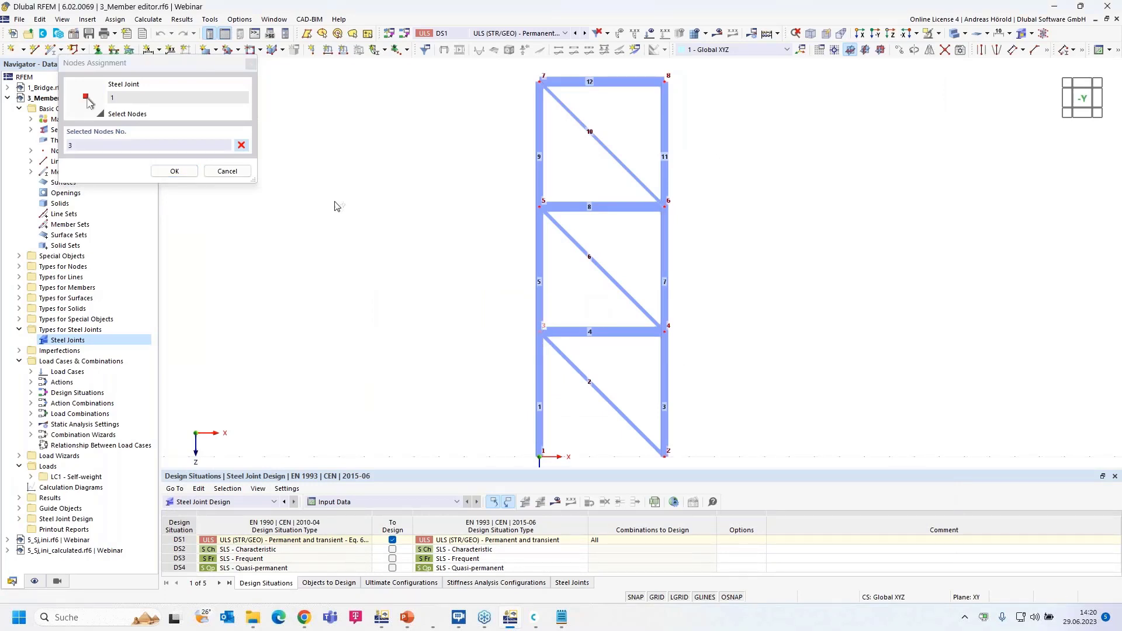
{"action": "left_click", "coordinate": [175, 173]}
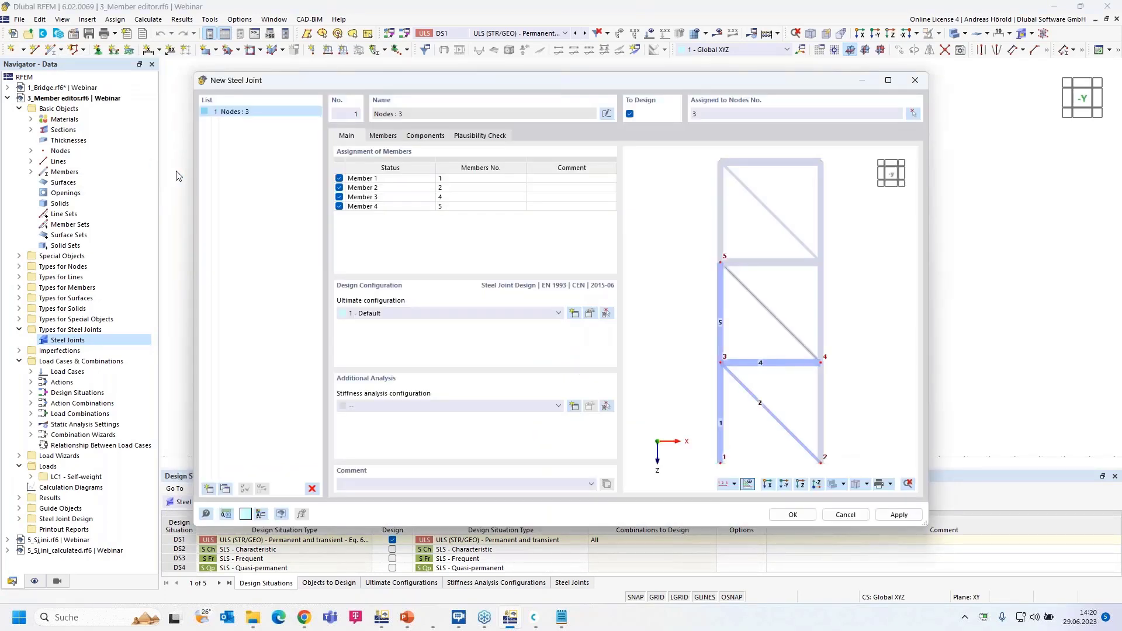
Check in the preview which structural member each of the first three joint member statuses refers to
{"action": "double_click", "coordinate": [368, 178]}
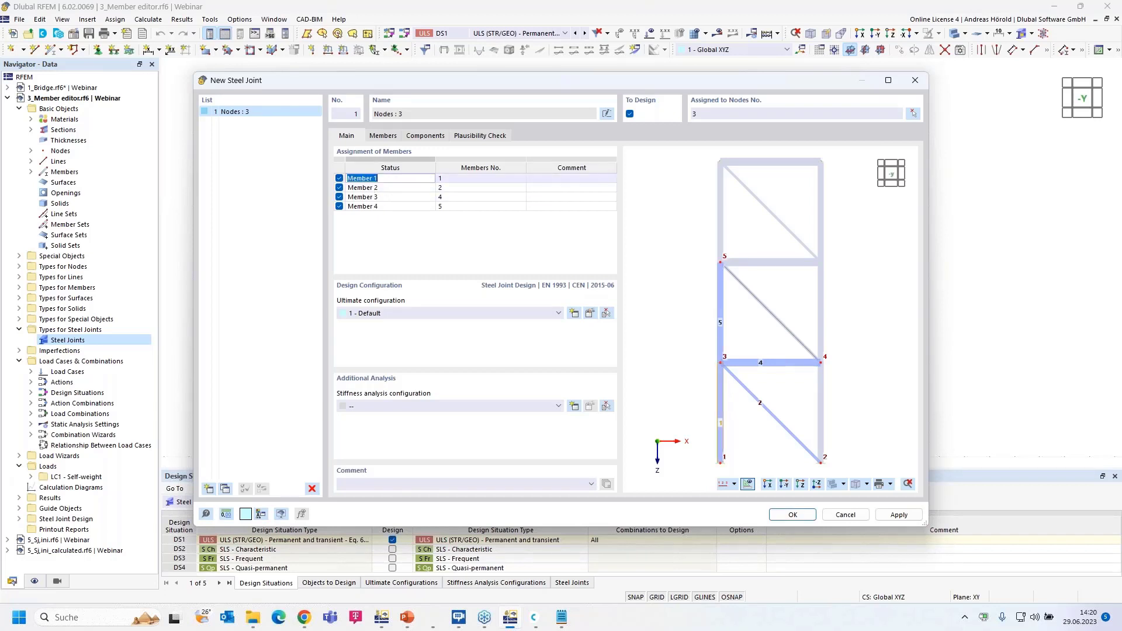
{"action": "double_click", "coordinate": [375, 187]}
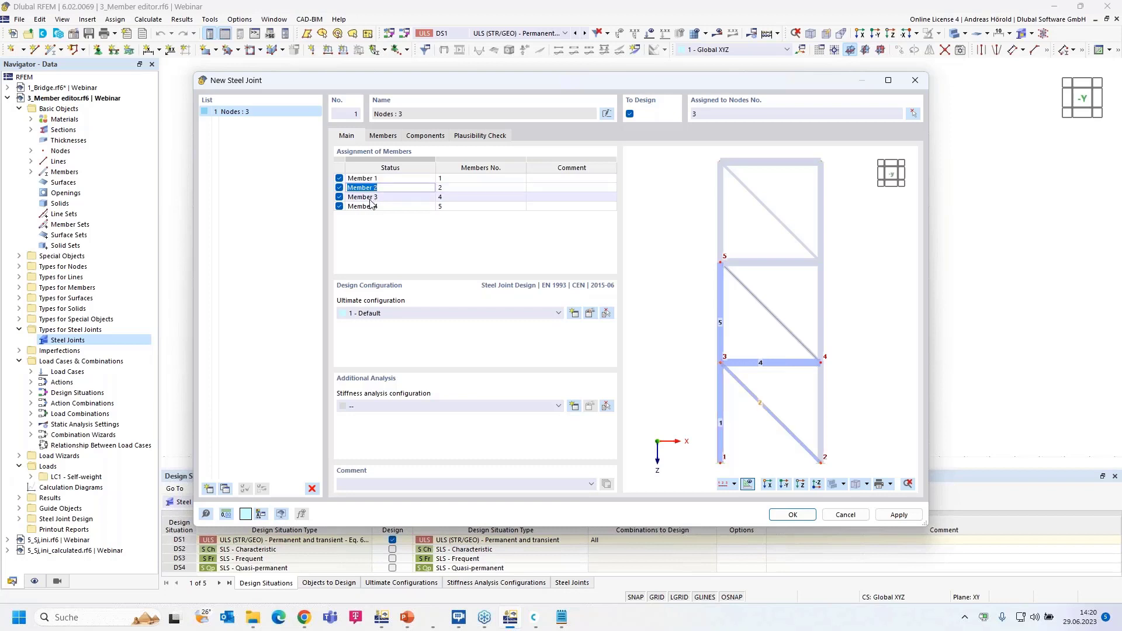
{"action": "double_click", "coordinate": [373, 199]}
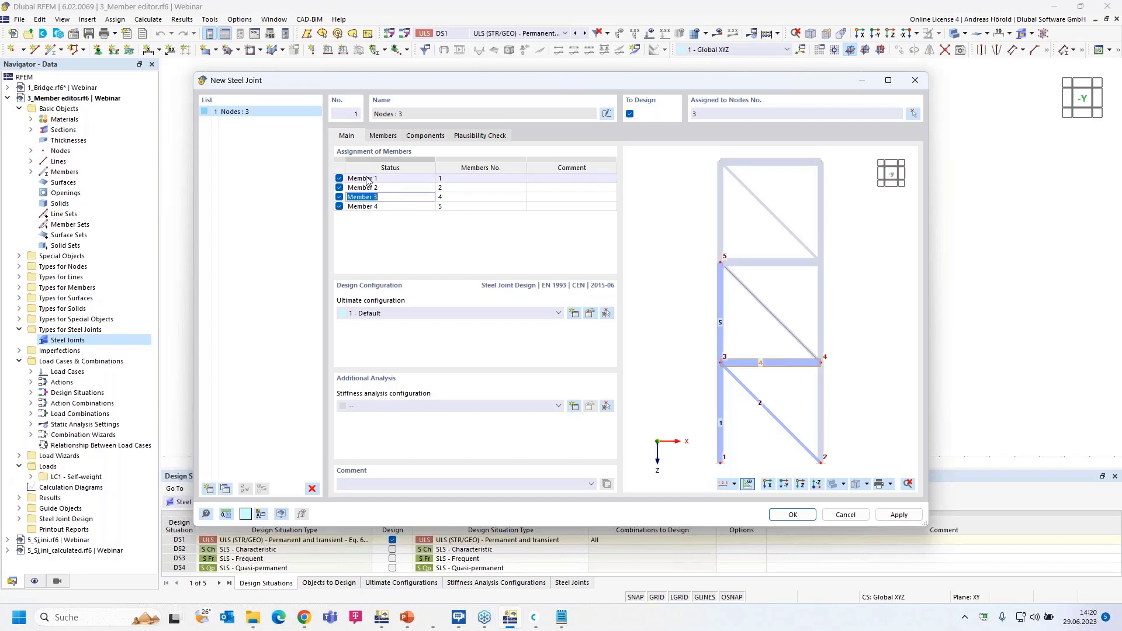
{"action": "left_click", "coordinate": [402, 179]}
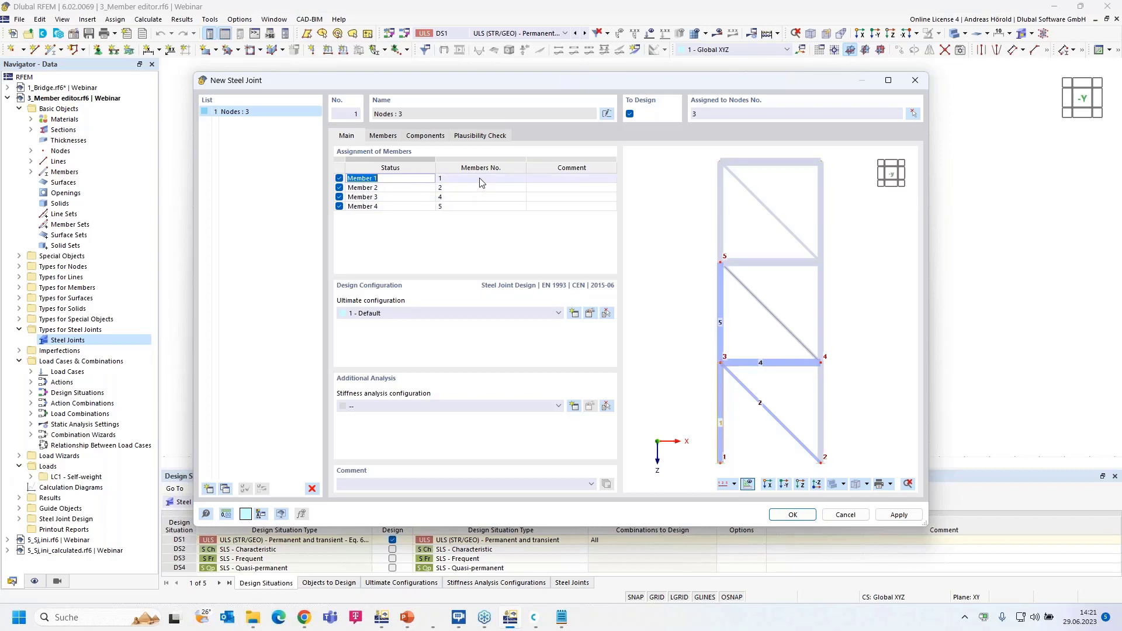
Reassign the joint status Member 2 from the diagonal to horizontal member 4
{"action": "scroll", "coordinate": [782, 396], "scroll_direction": "up", "scroll_amount": 5}
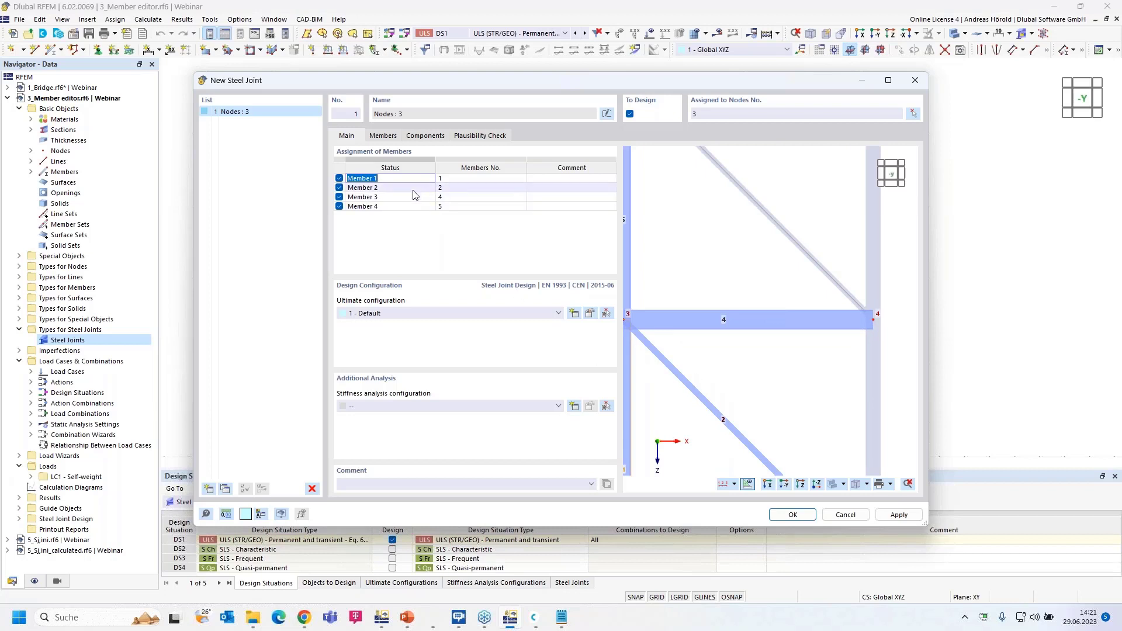
{"action": "key", "text": "Down"}
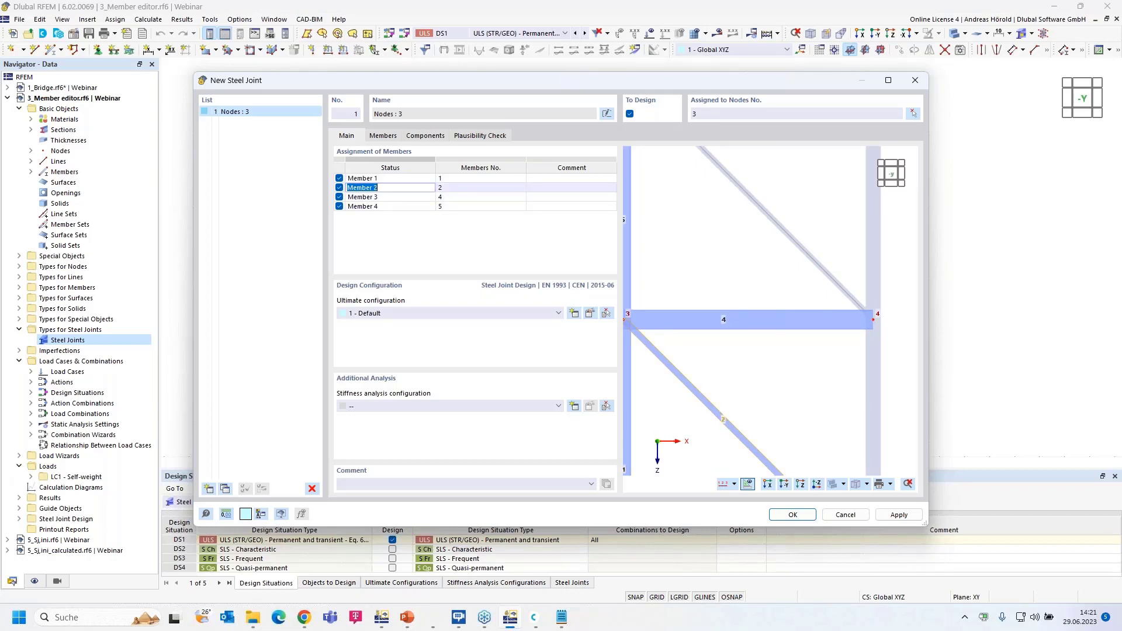
{"action": "key", "text": "Tab"}
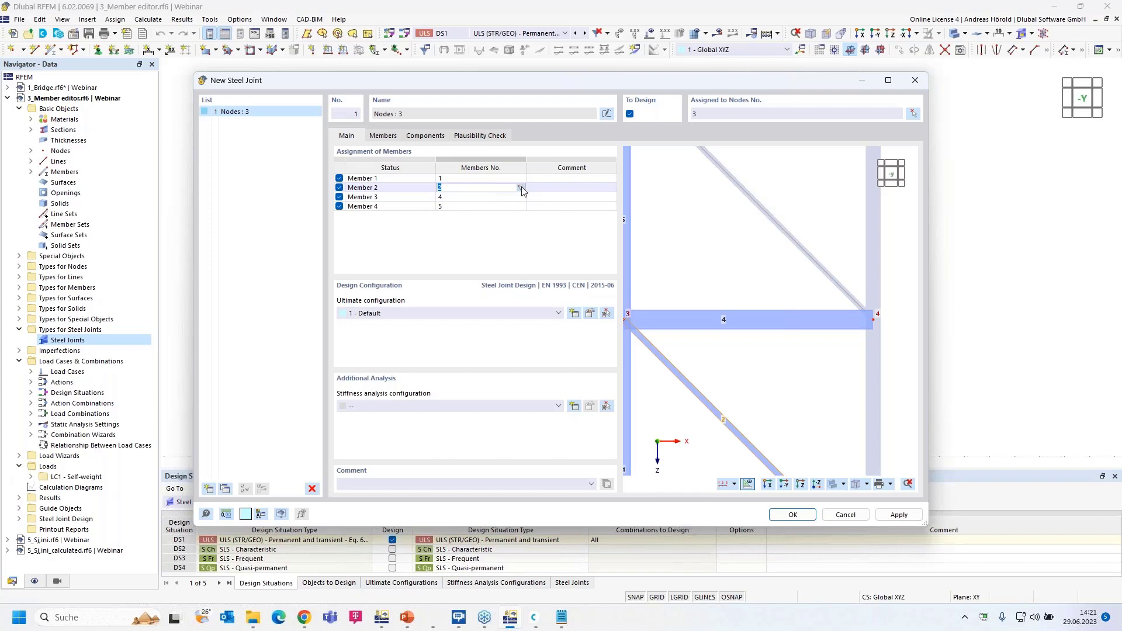
{"action": "left_click", "coordinate": [519, 188]}
{"action": "left_click", "coordinate": [608, 332]}
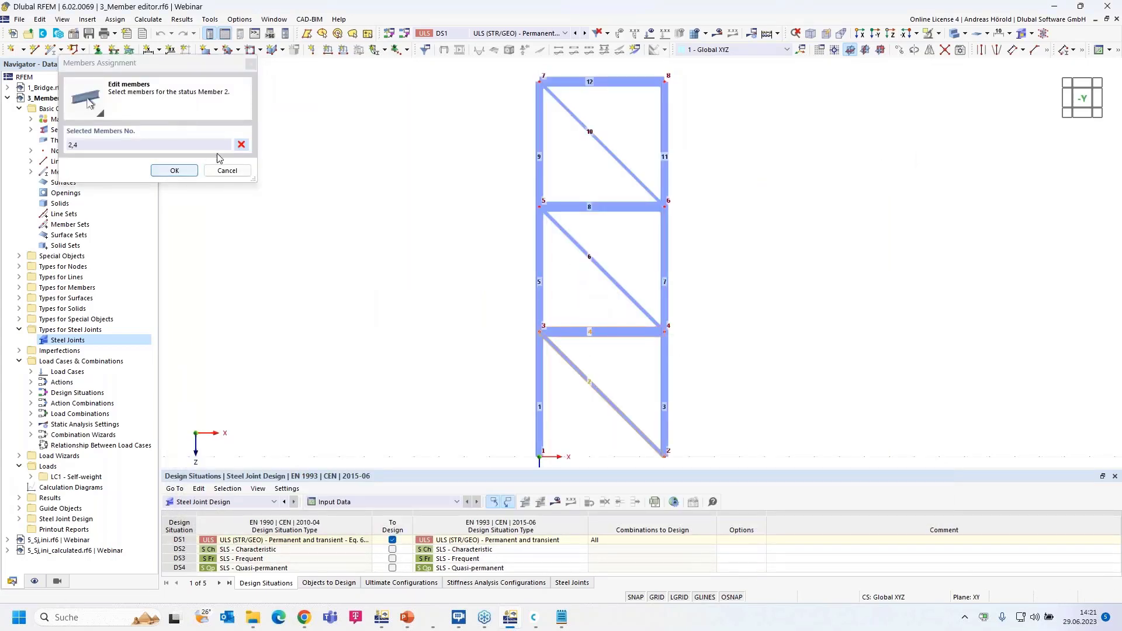
{"action": "left_click", "coordinate": [240, 145]}
{"action": "left_click", "coordinate": [575, 331]}
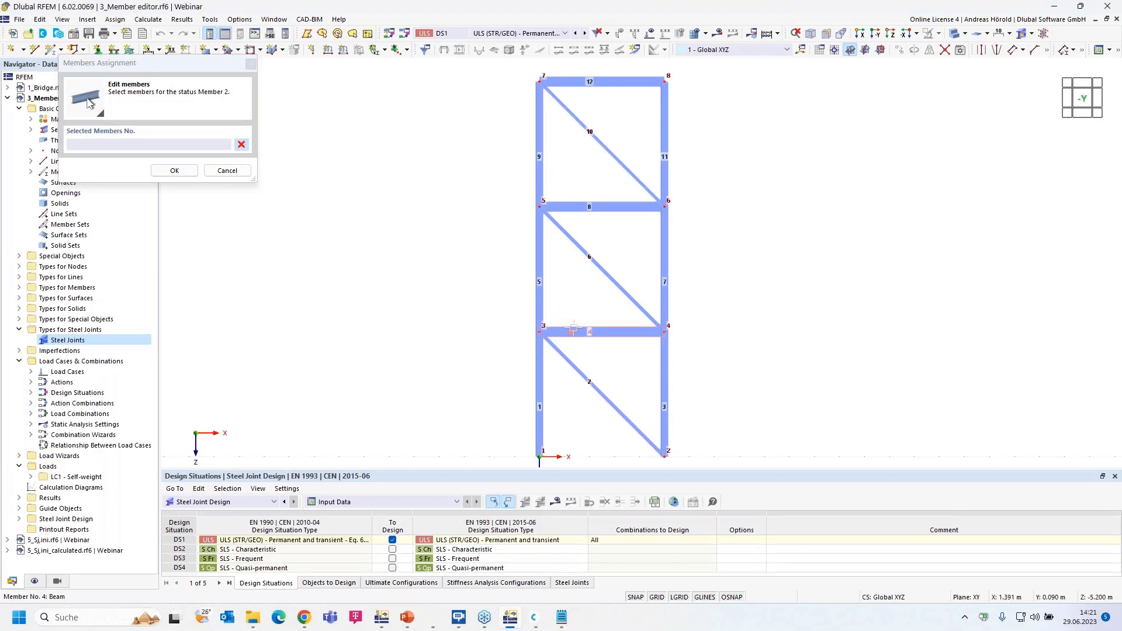
{"action": "left_click", "coordinate": [175, 170]}
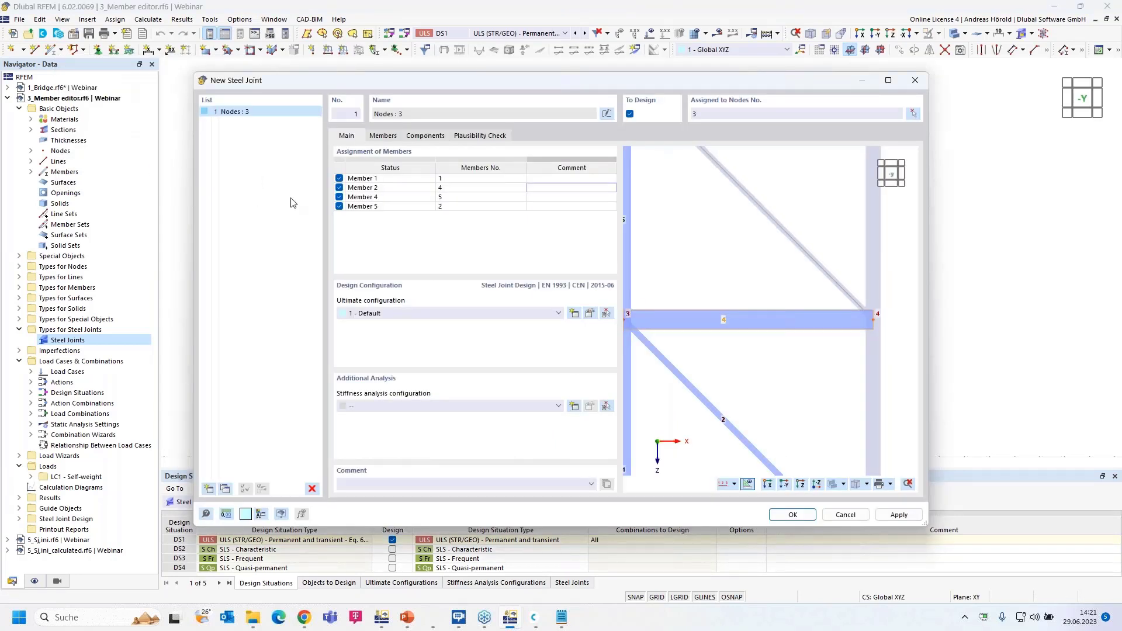
Reassign the joint status Member 4 to diagonal member 2 and check which member the last status refers to
{"action": "double_click", "coordinate": [390, 198]}
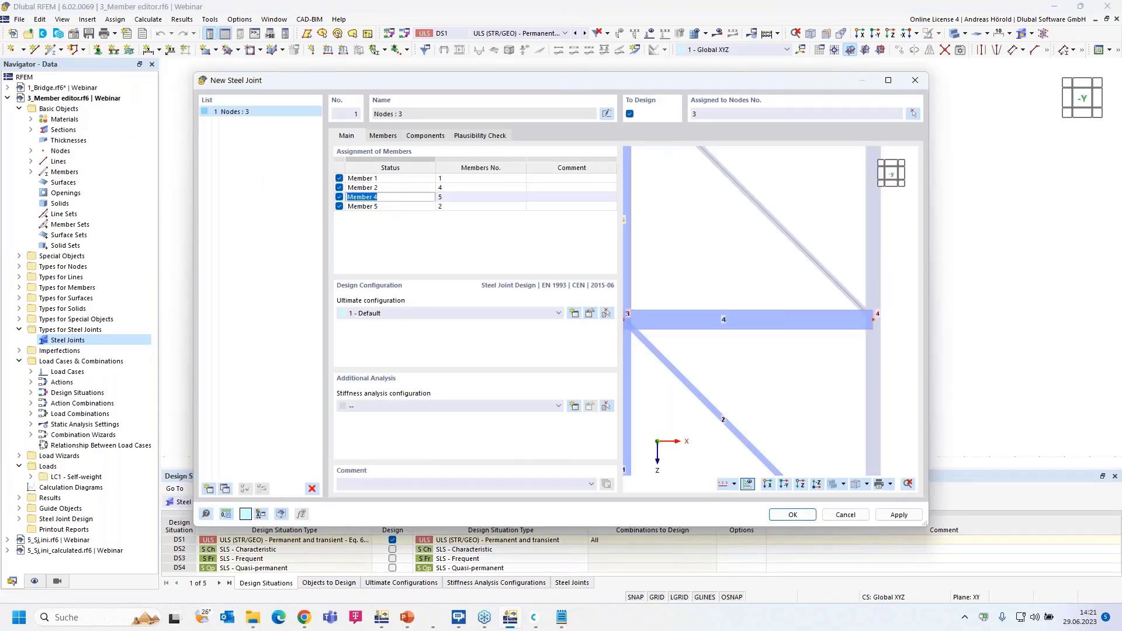
{"action": "middle_click_drag", "start_coordinate": [649, 261], "coordinate": [704, 261]}
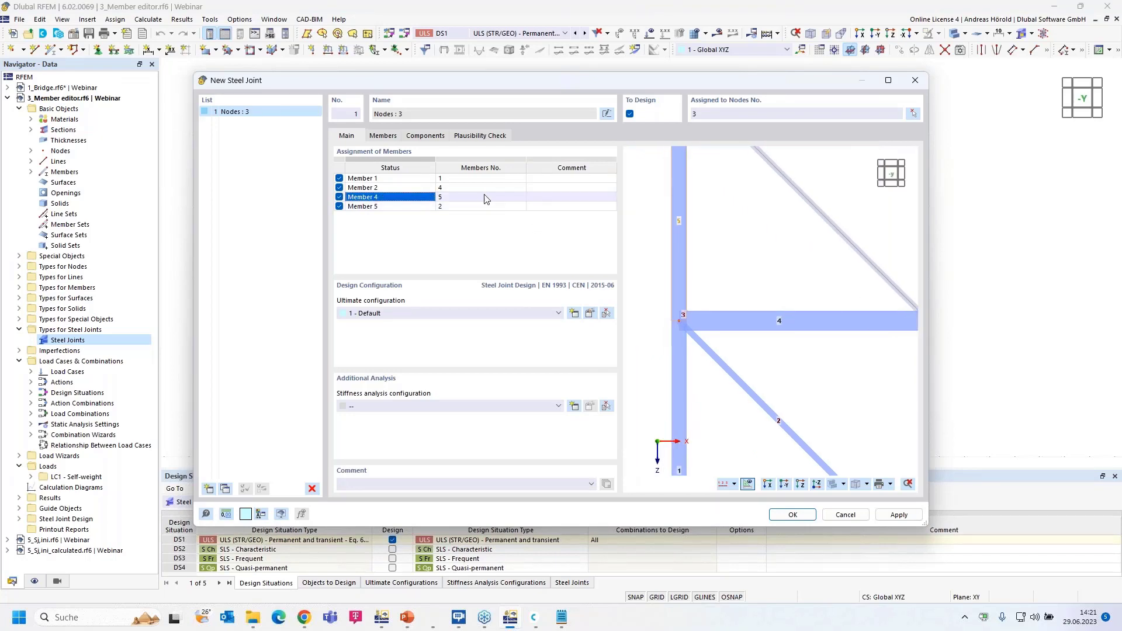
{"action": "double_click", "coordinate": [484, 199]}
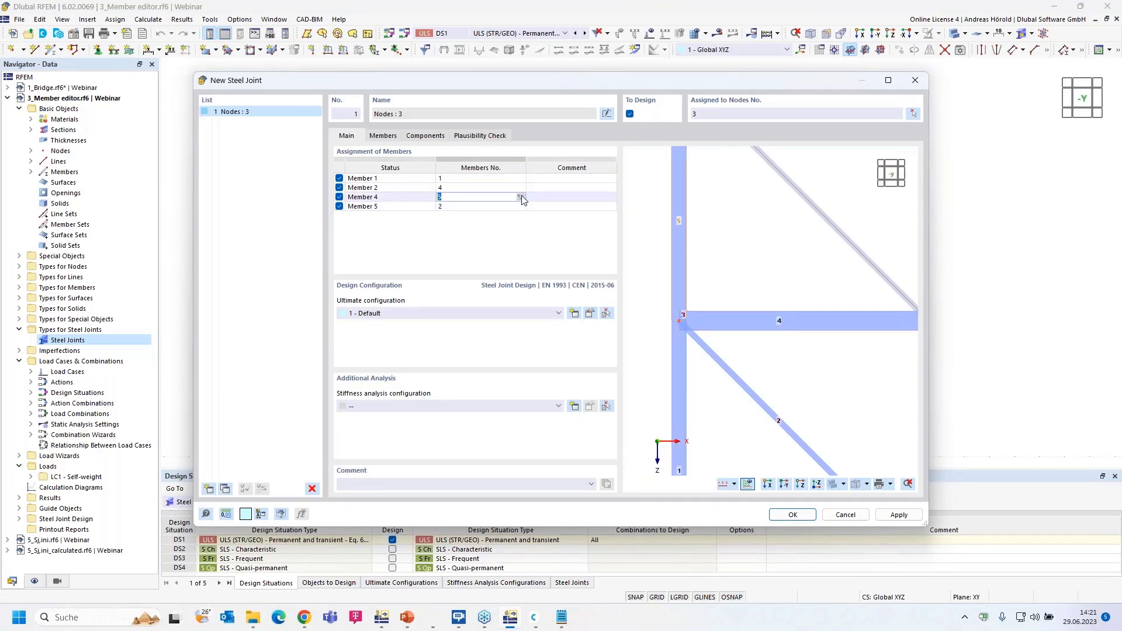
{"action": "left_click", "coordinate": [520, 197]}
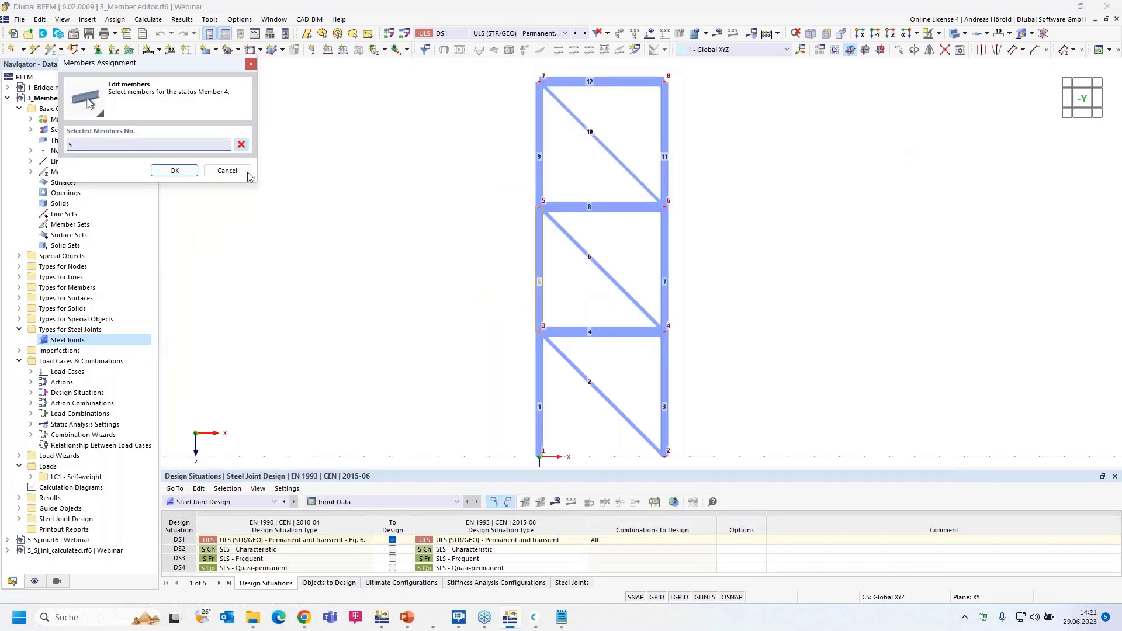
{"action": "left_click", "coordinate": [579, 369]}
{"action": "left_click", "coordinate": [174, 170]}
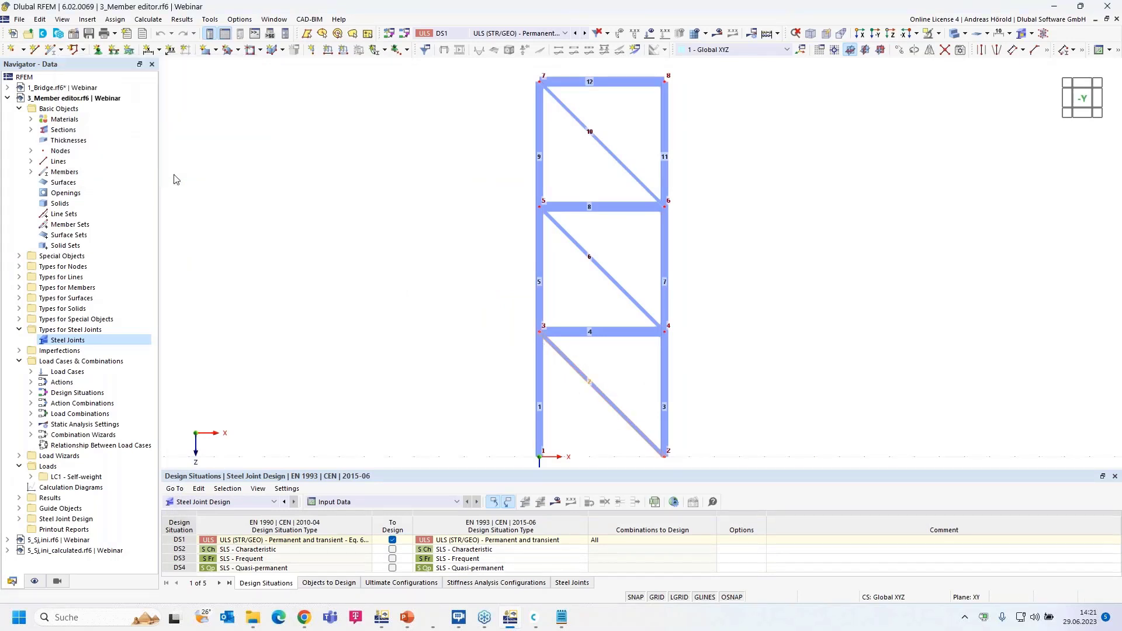
{"action": "left_click", "coordinate": [393, 207]}
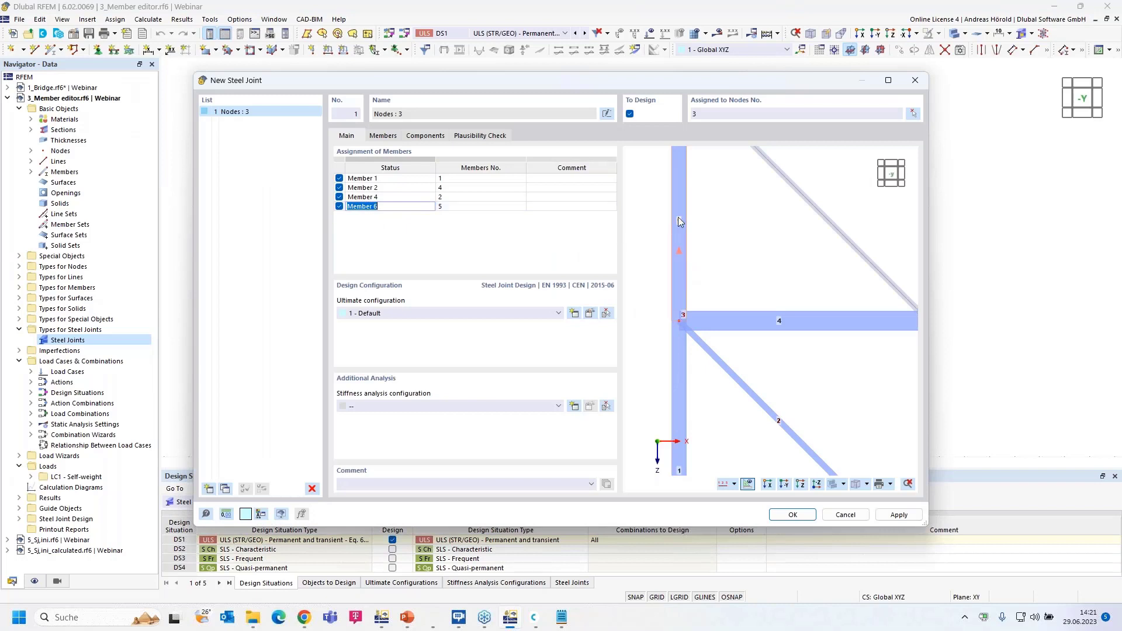
{"action": "mouse_move", "coordinate": [675, 218]}
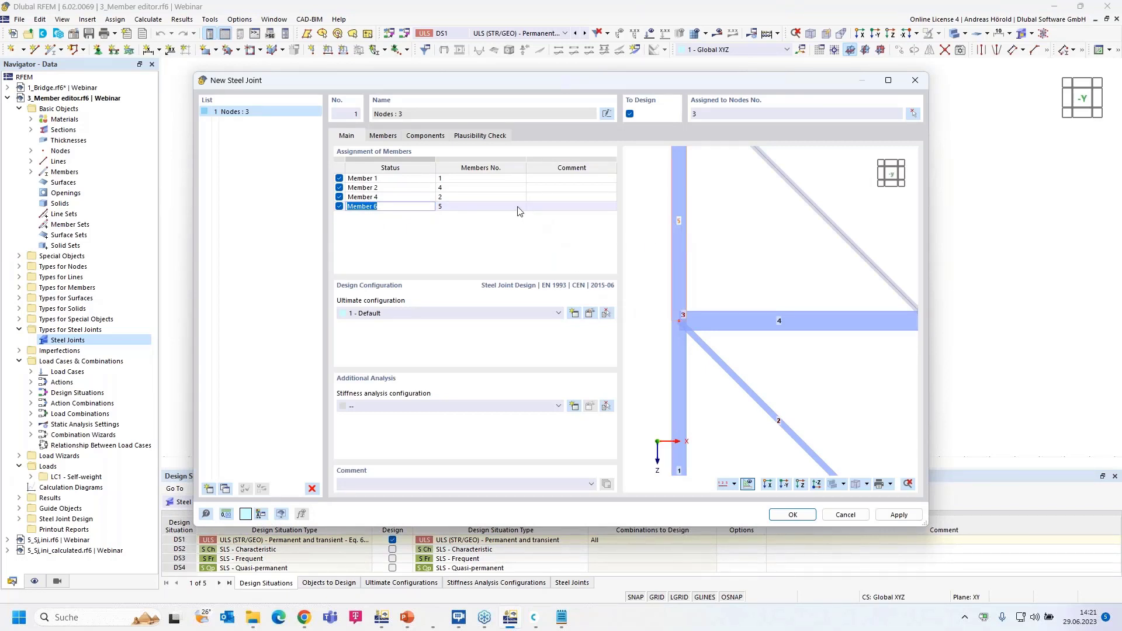
Rename the status of member 1 as "Col b" and the status of member 4 as "Hor"
{"action": "left_click", "coordinate": [363, 179]}
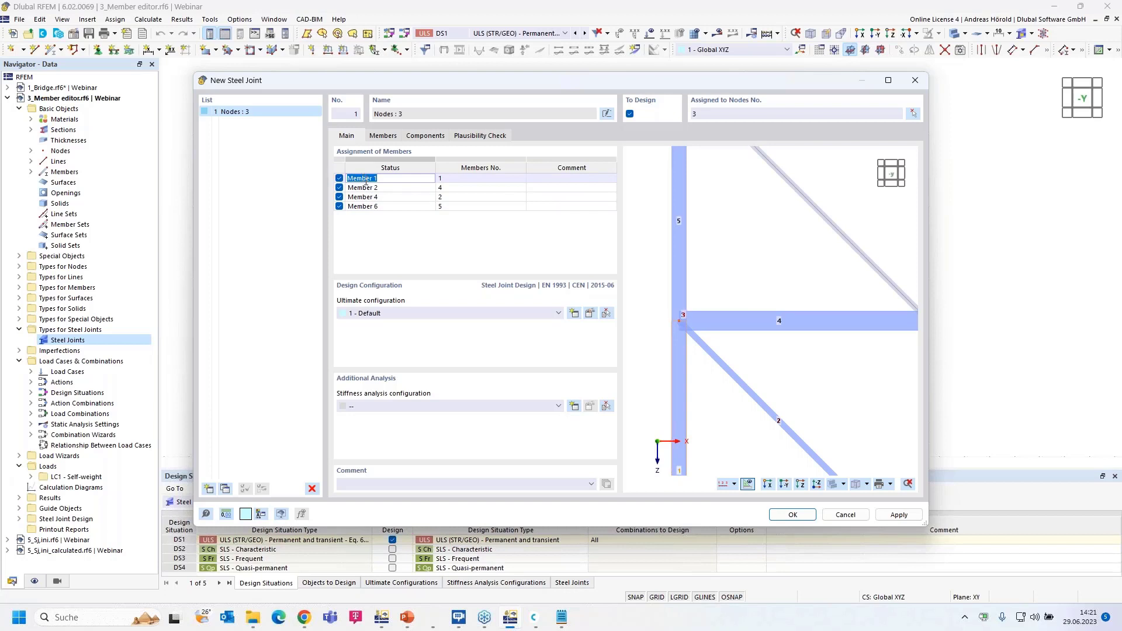
{"action": "type", "text": "Col b"}
{"action": "key", "text": "Return"}
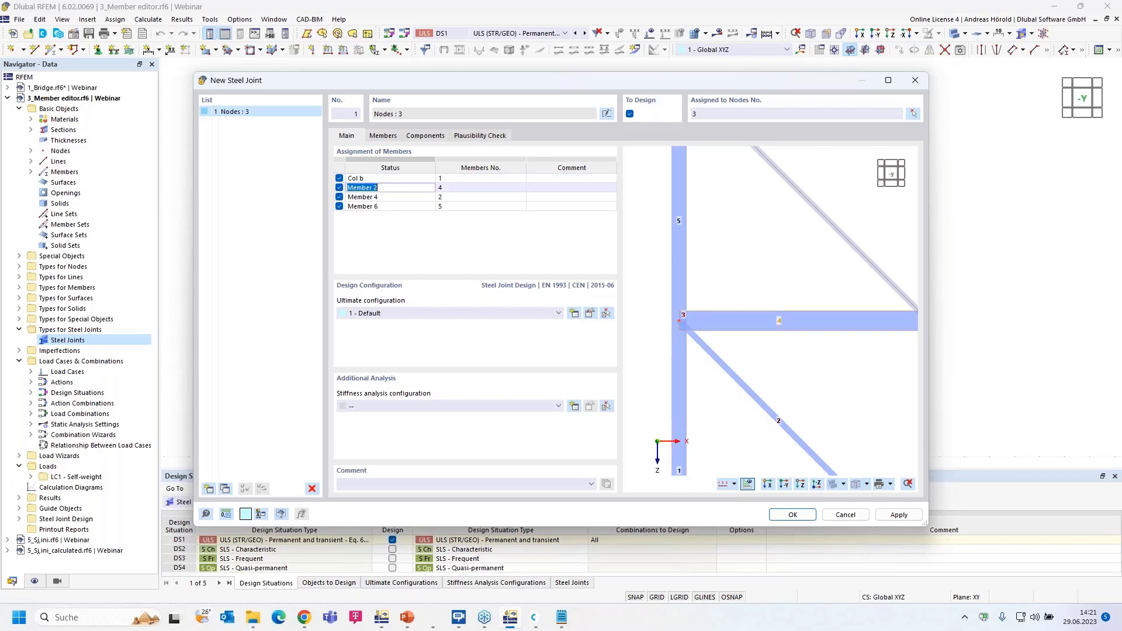
{"action": "type", "text": "Hor"}
{"action": "key", "text": "Return"}
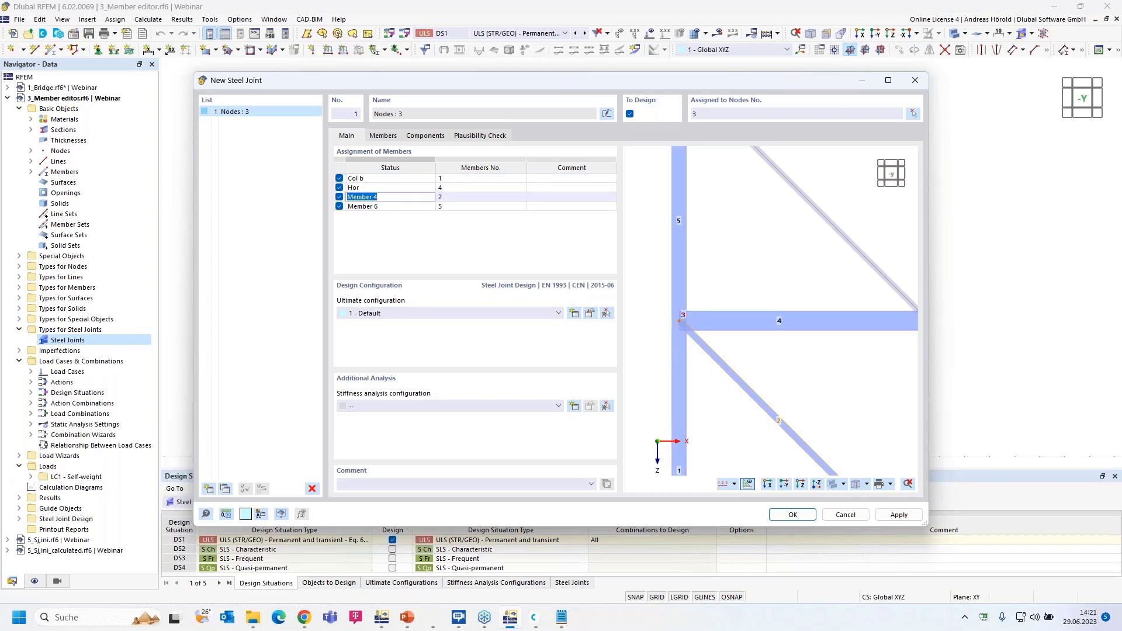
Rename the joint status of member 2 as "Dia" and the status of member 5 as "Col a"
{"action": "type", "text": "Dio"}
{"action": "key", "text": "Return"}
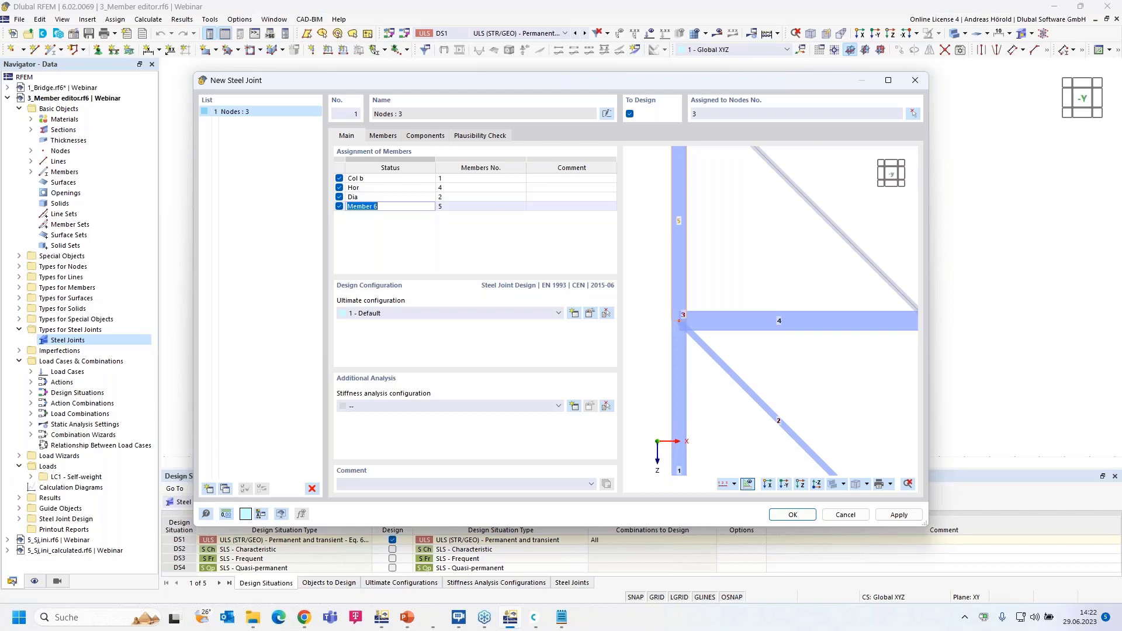
{"action": "type", "text": "Col a"}
Change the joint member type of Col b from Ended to Continuous
{"action": "left_click", "coordinate": [390, 137]}
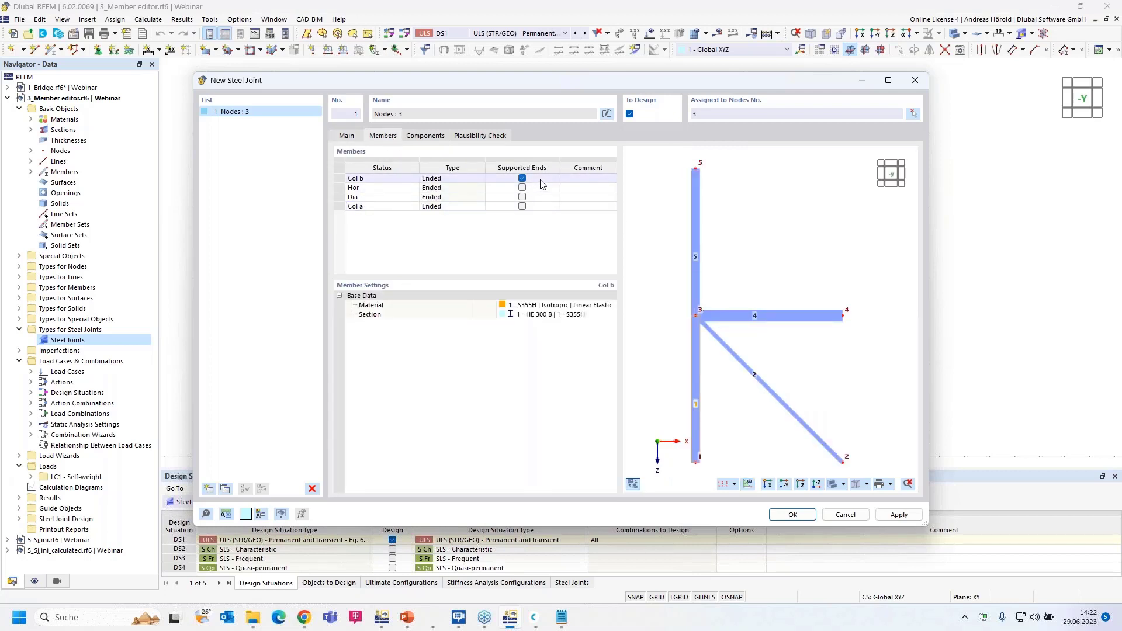
{"action": "left_click", "coordinate": [468, 183]}
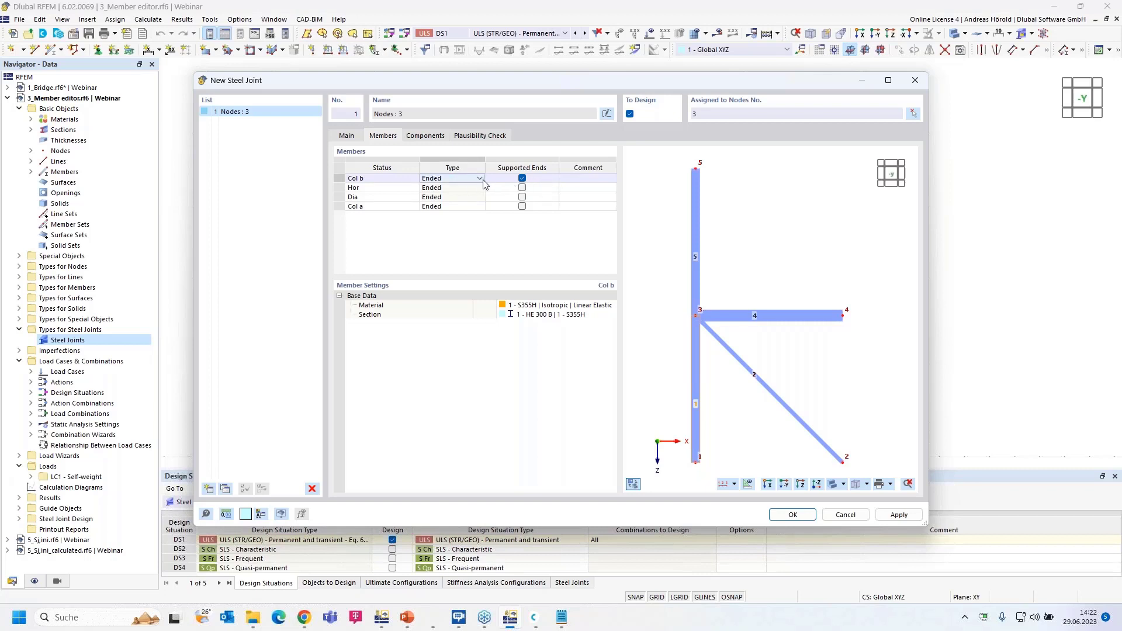
{"action": "left_click", "coordinate": [480, 180]}
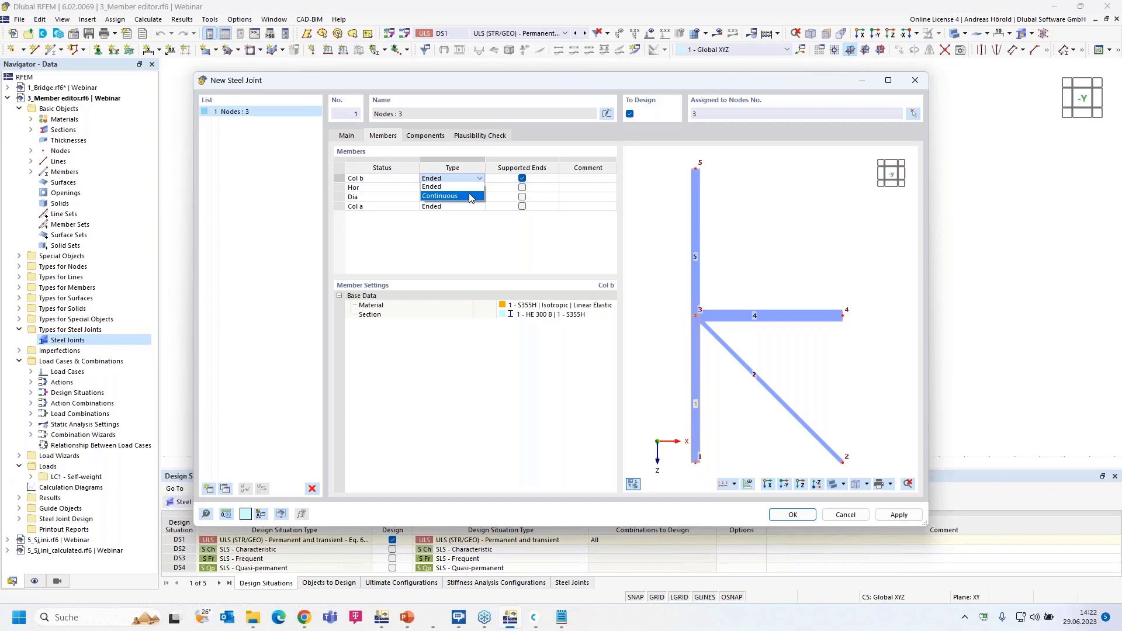
{"action": "left_click", "coordinate": [470, 194]}
{"action": "scroll", "coordinate": [690, 319], "scroll_direction": "up", "scroll_amount": 3}
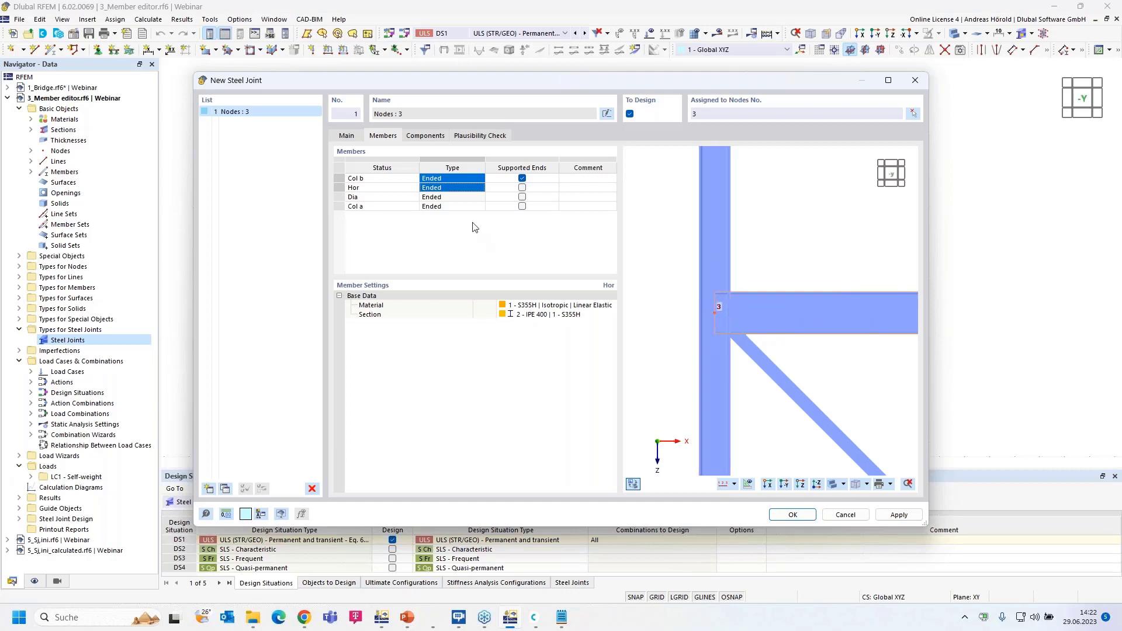
{"action": "left_click", "coordinate": [467, 180]}
{"action": "left_click", "coordinate": [479, 178]}
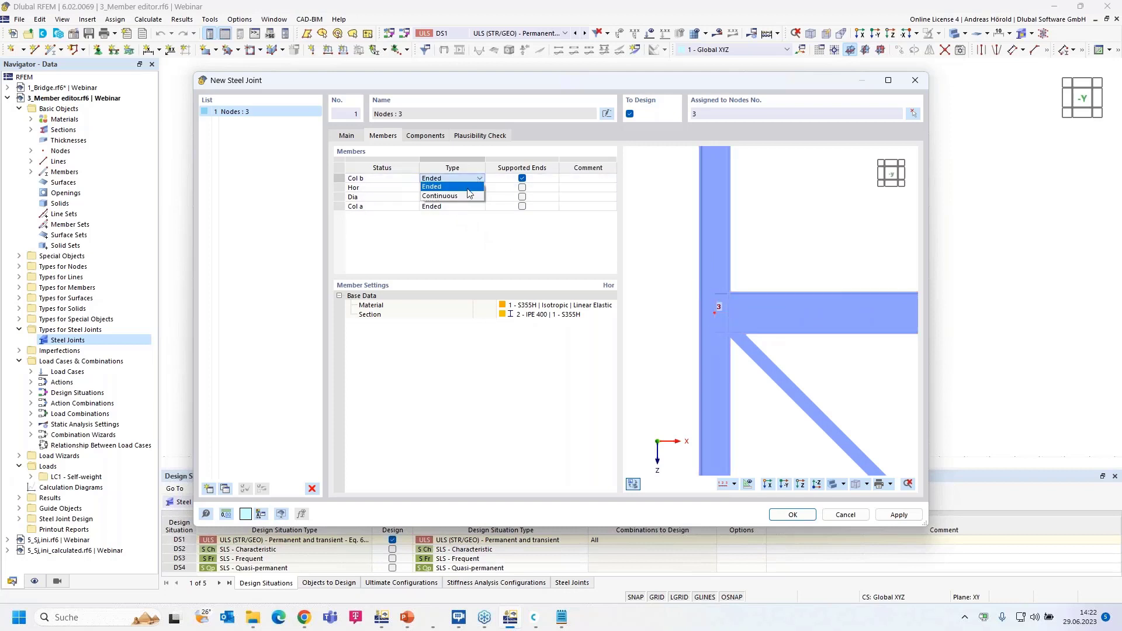
{"action": "left_click", "coordinate": [455, 195]}
{"action": "left_click", "coordinate": [466, 179]}
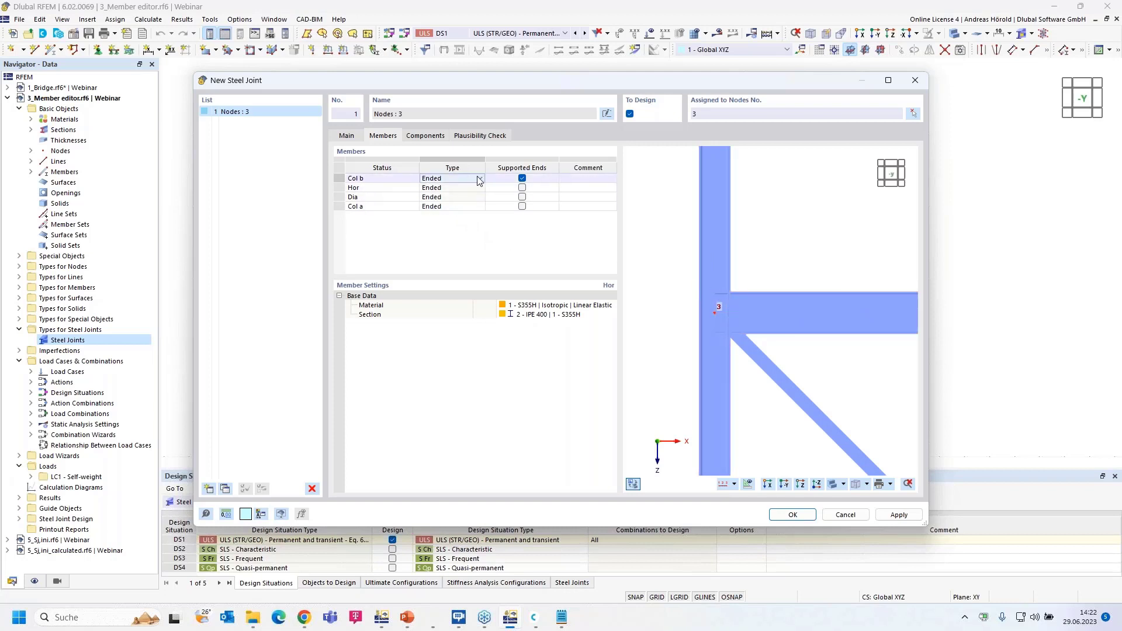
{"action": "left_click", "coordinate": [480, 178]}
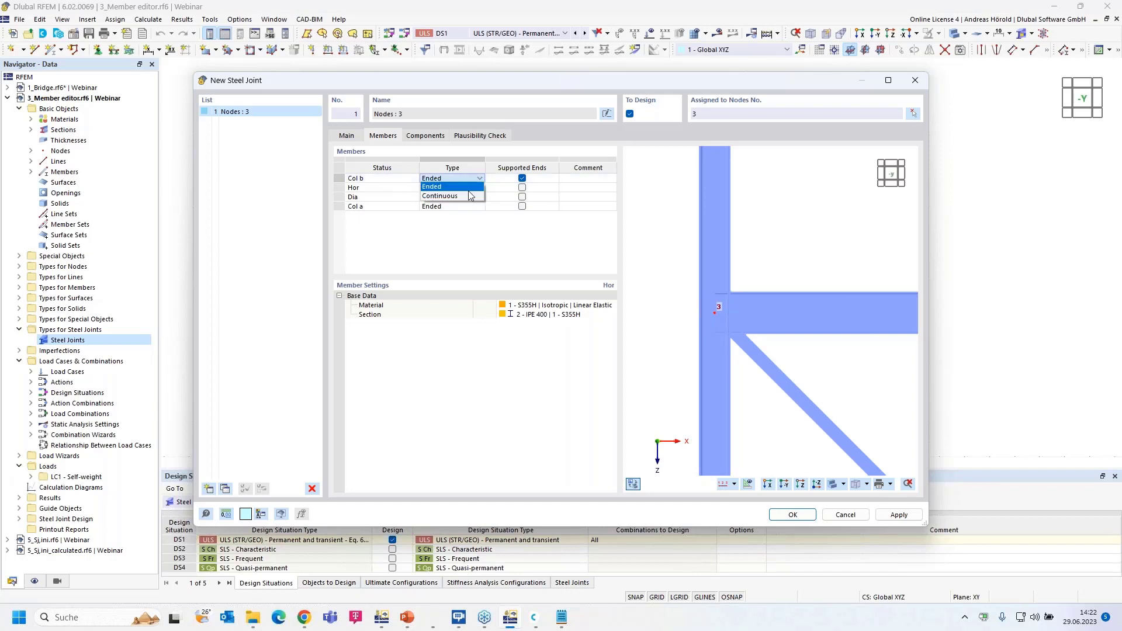
{"action": "left_click", "coordinate": [469, 197]}
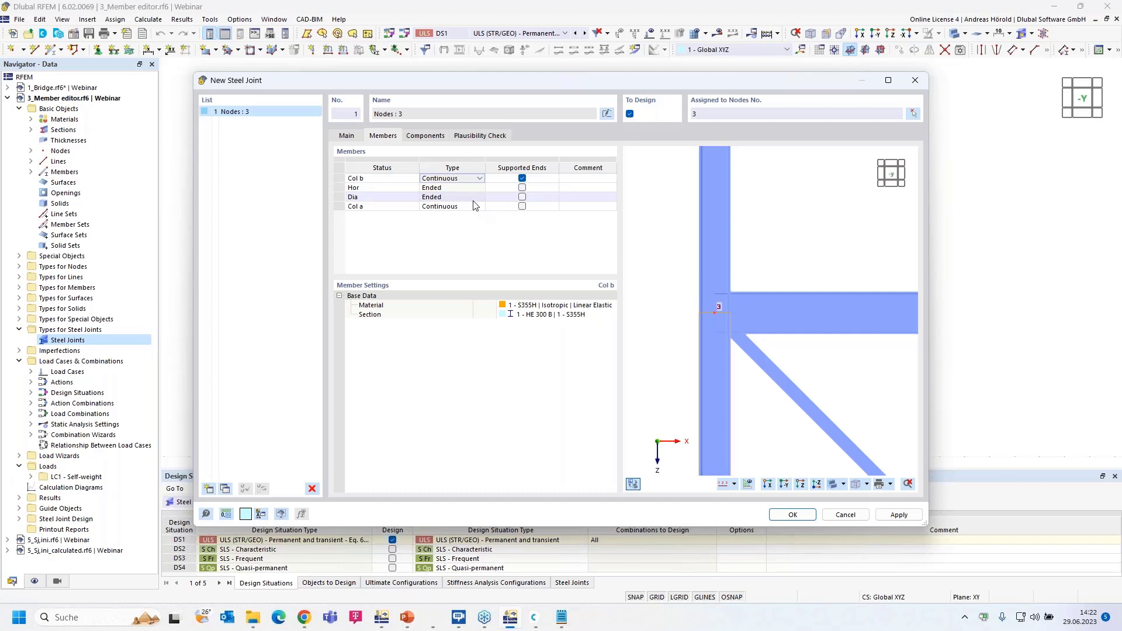
Add an End Plate component to the joint and set Hor as its connected member 1
{"action": "left_click", "coordinate": [420, 136]}
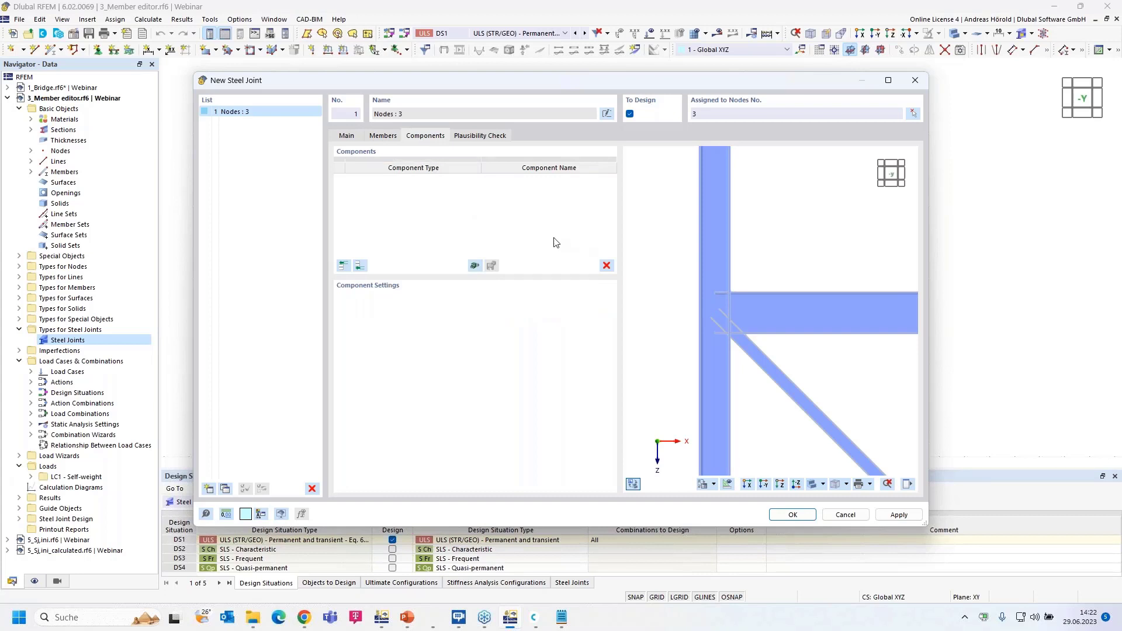
{"action": "left_click", "coordinate": [361, 267]}
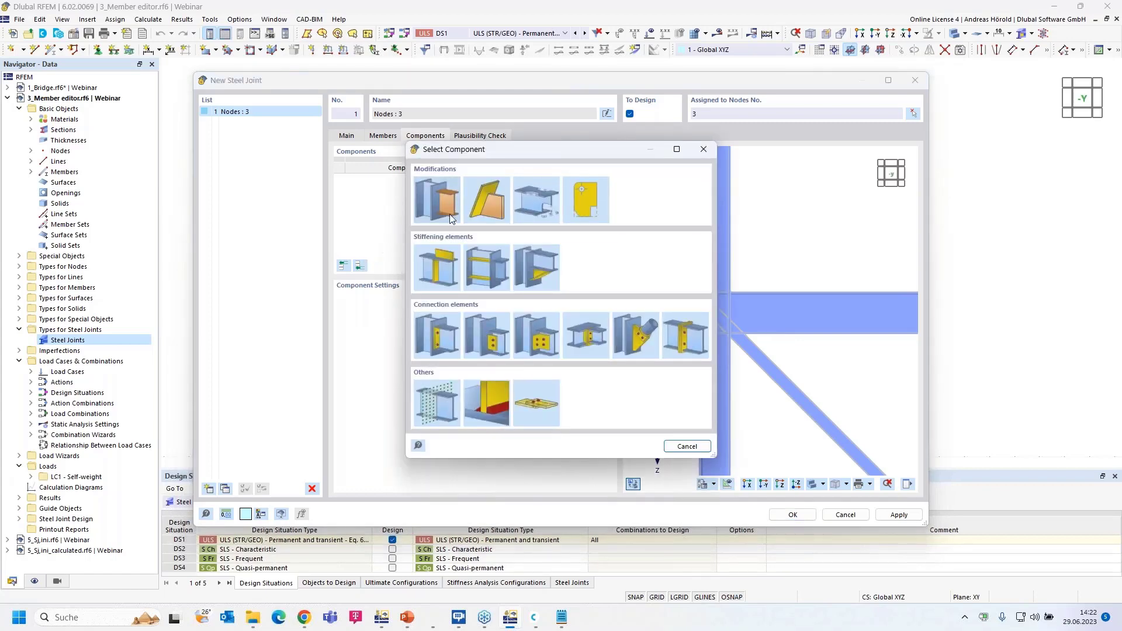
{"action": "left_click", "coordinate": [440, 334]}
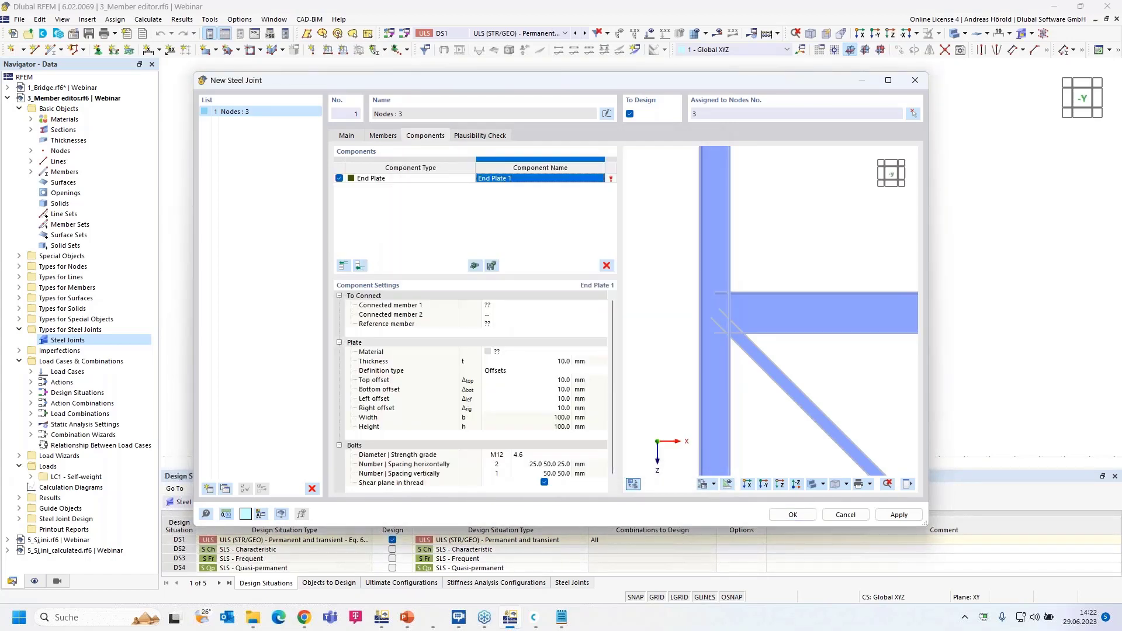
{"action": "left_click", "coordinate": [503, 307]}
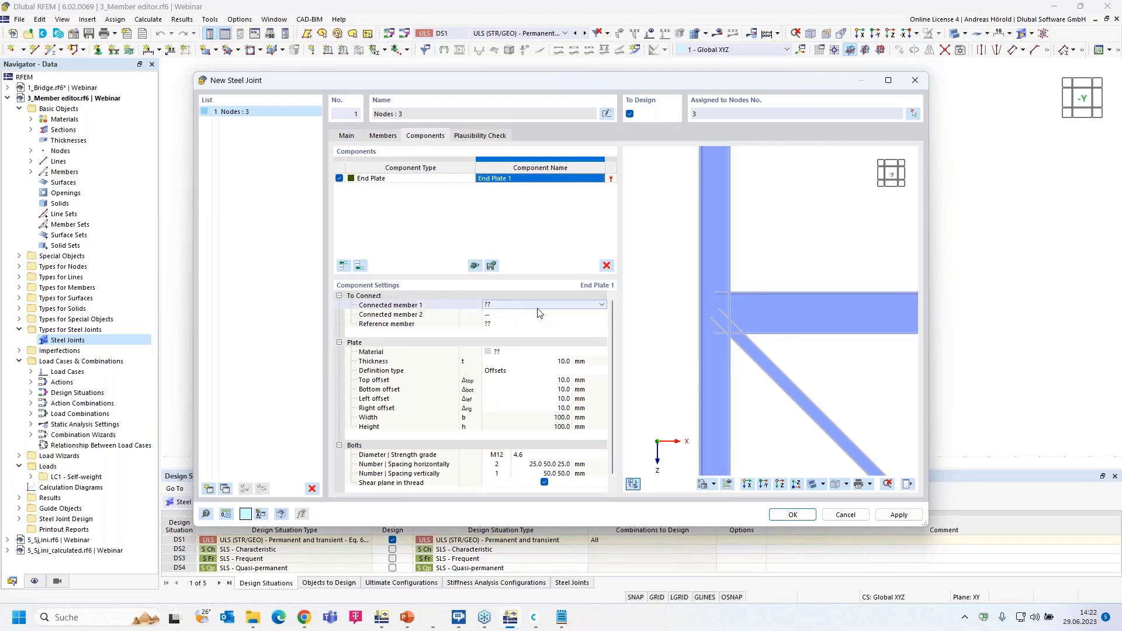
{"action": "left_click", "coordinate": [538, 307]}
{"action": "left_click", "coordinate": [531, 322]}
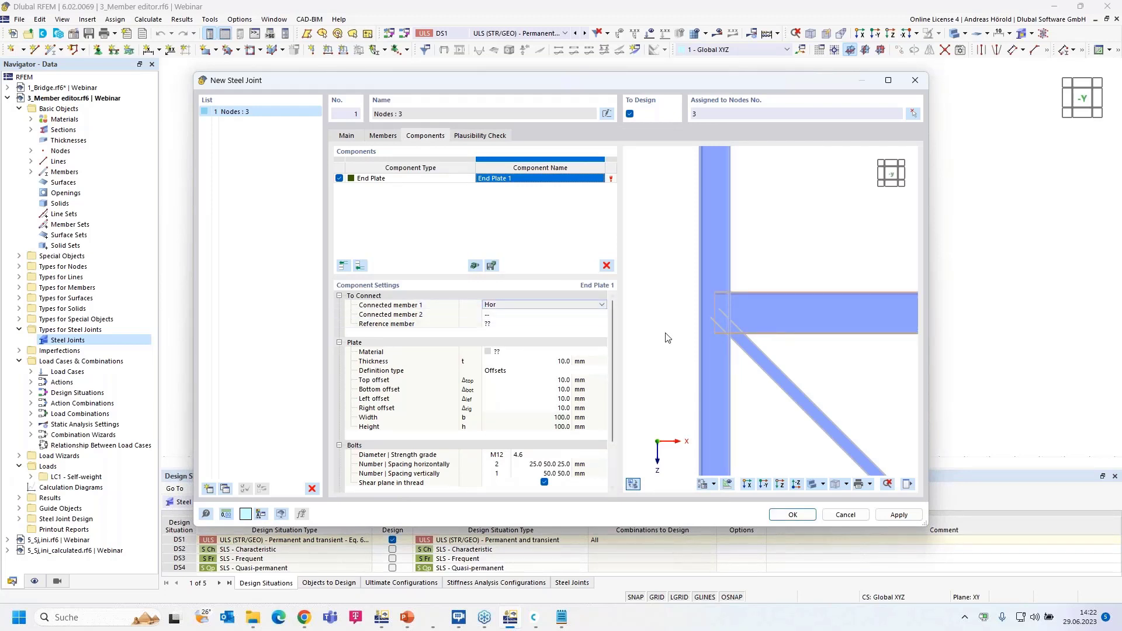
{"action": "scroll", "coordinate": [717, 328], "scroll_direction": "up", "scroll_amount": 3}
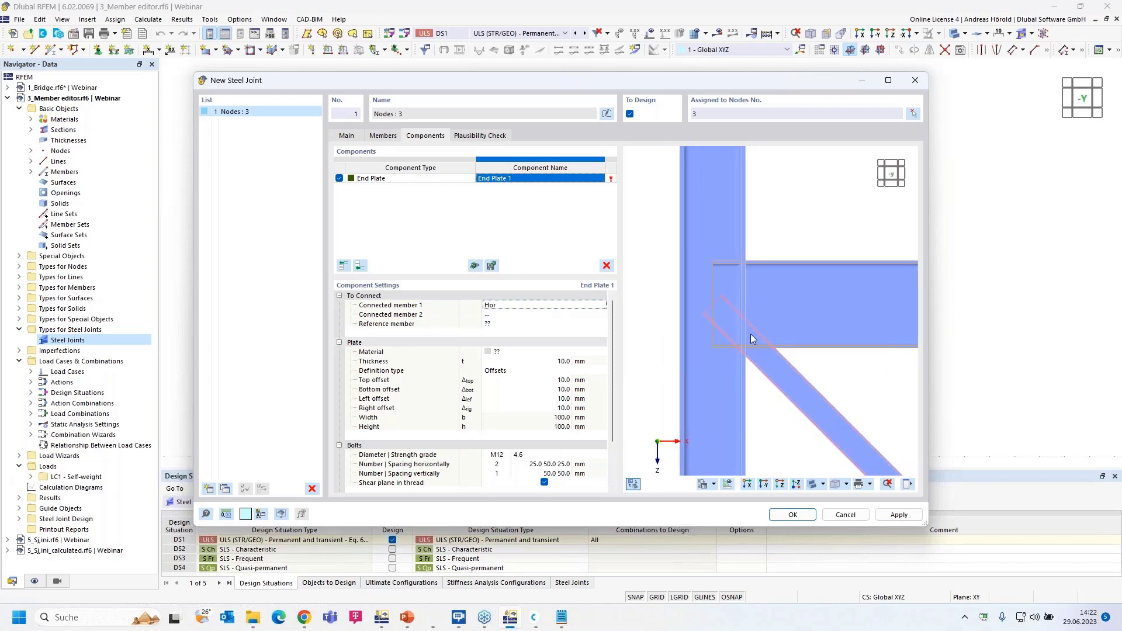
{"action": "middle_click_drag", "start_coordinate": [750, 334], "coordinate": [745, 338]}
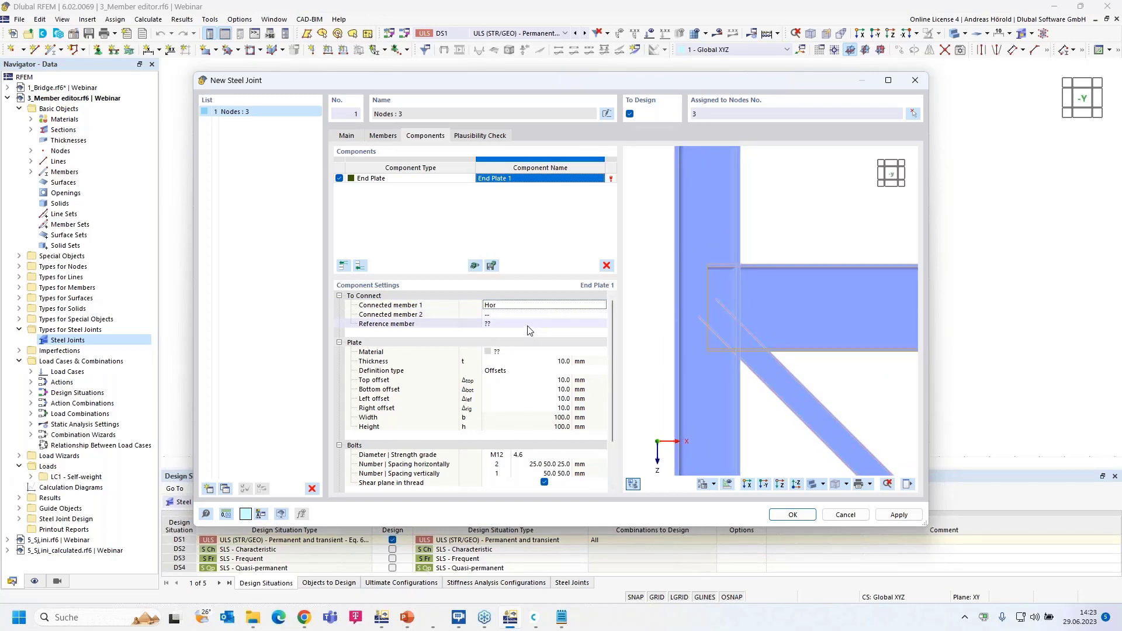
Set the continuous column Col b, a as the end plate's reference member
{"action": "left_click", "coordinate": [530, 327]}
{"action": "left_click", "coordinate": [537, 324]}
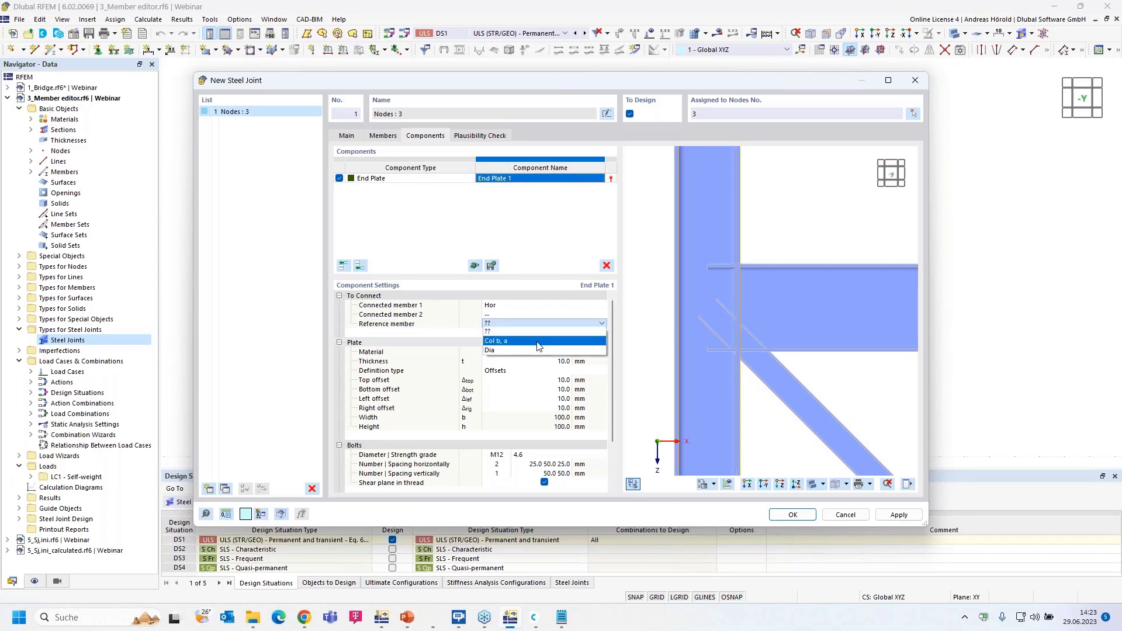
{"action": "left_click", "coordinate": [536, 332]}
{"action": "left_click", "coordinate": [576, 325]}
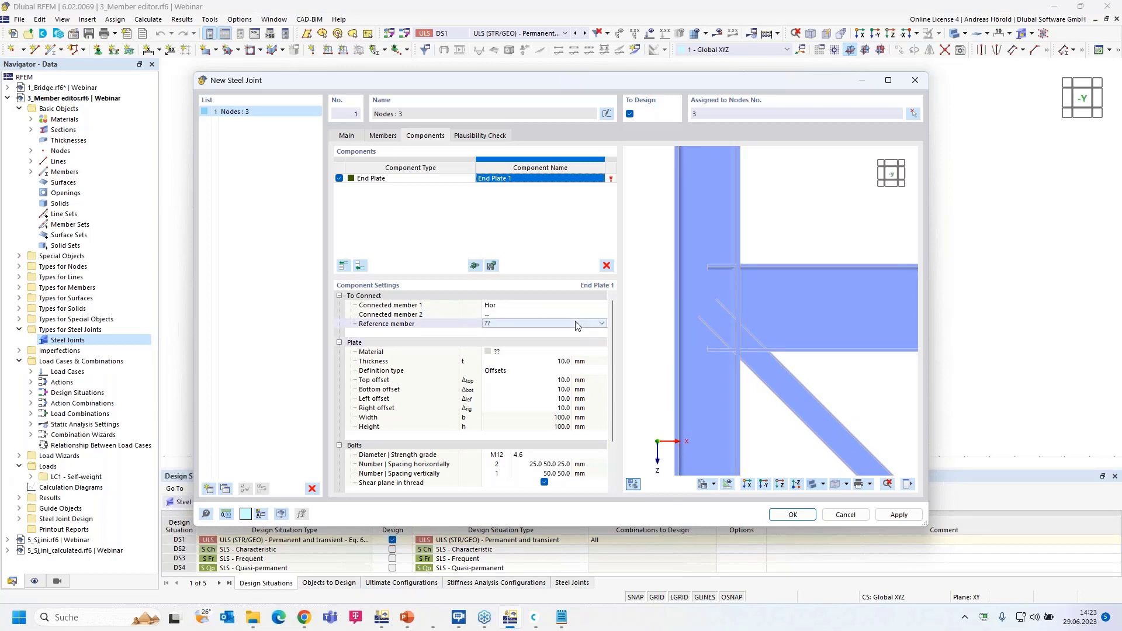
{"action": "left_click", "coordinate": [576, 325]}
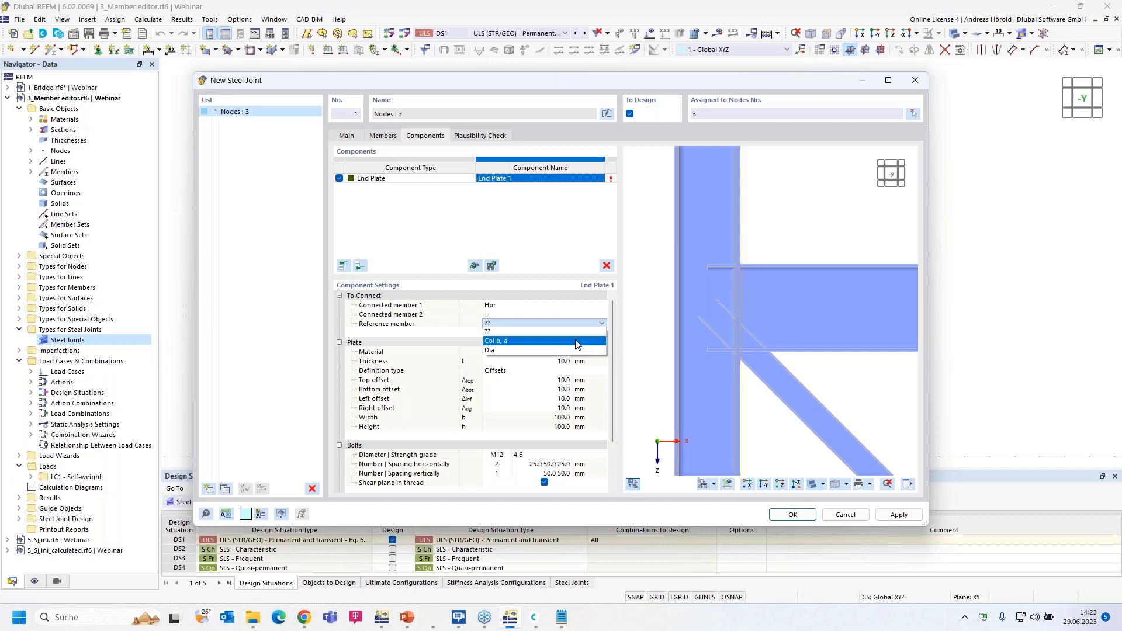
{"action": "left_click", "coordinate": [577, 342]}
Assign material 1 - S355H to the end plate and set its thickness to 20 mm
{"action": "scroll", "coordinate": [542, 351], "scroll_direction": "down", "scroll_amount": 1}
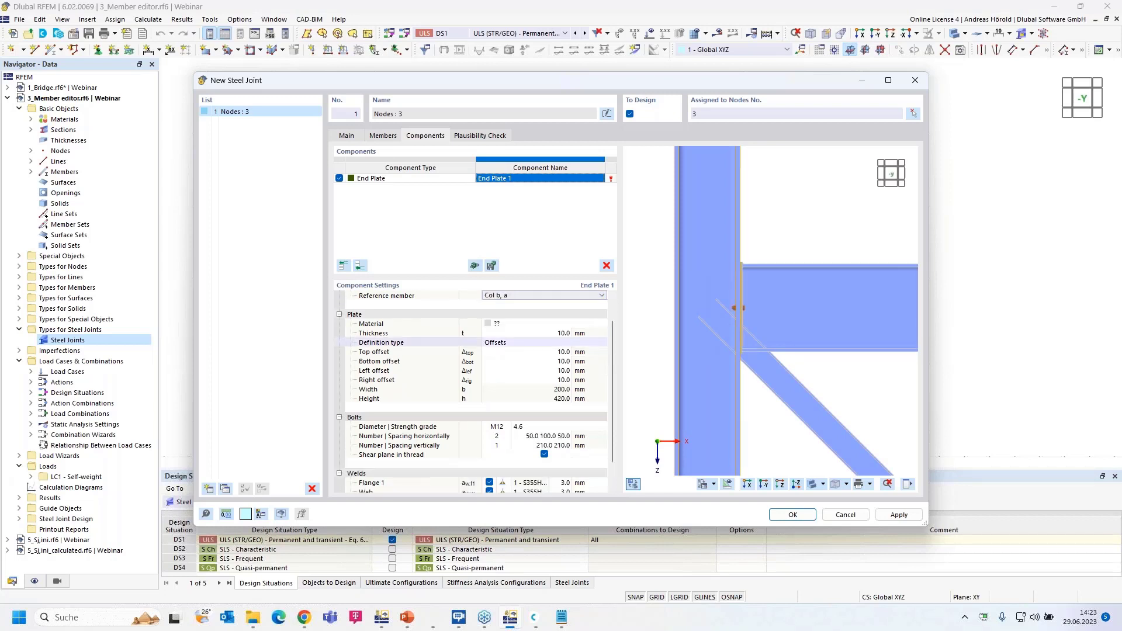
{"action": "left_click", "coordinate": [543, 325]}
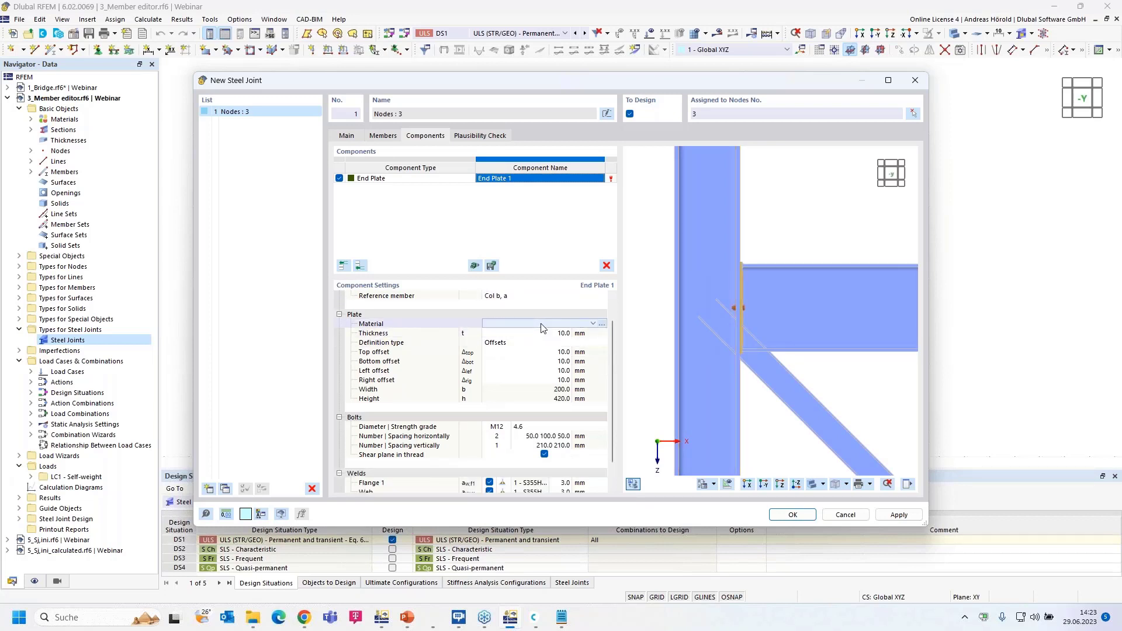
{"action": "left_click", "coordinate": [590, 325]}
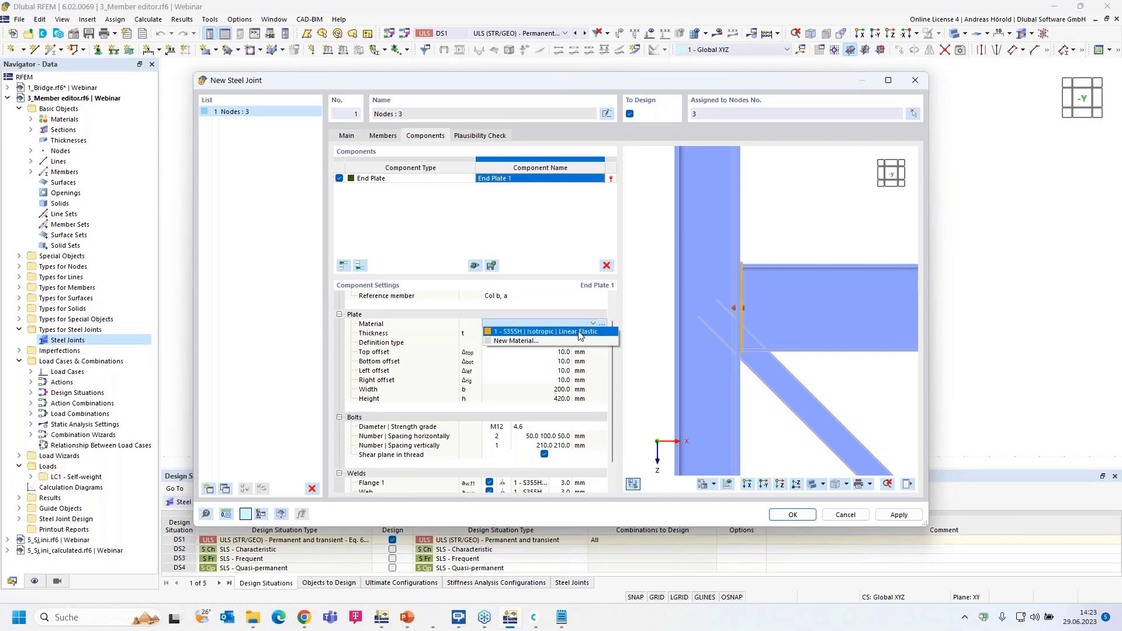
{"action": "left_click", "coordinate": [580, 332]}
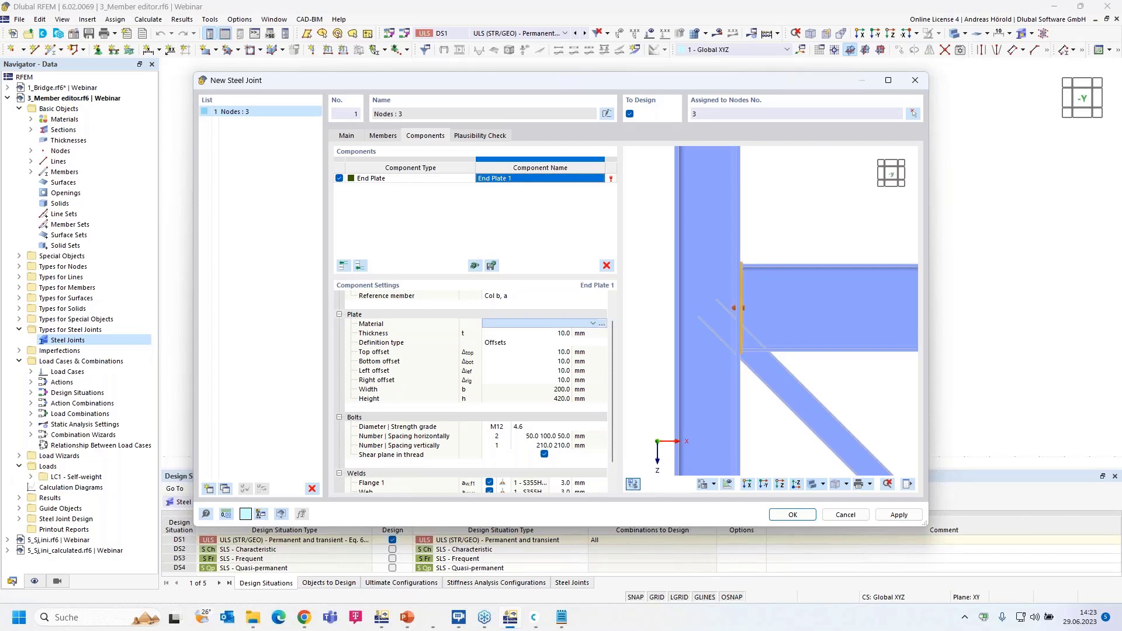
{"action": "left_click", "coordinate": [562, 333]}
{"action": "type", "text": "20"}
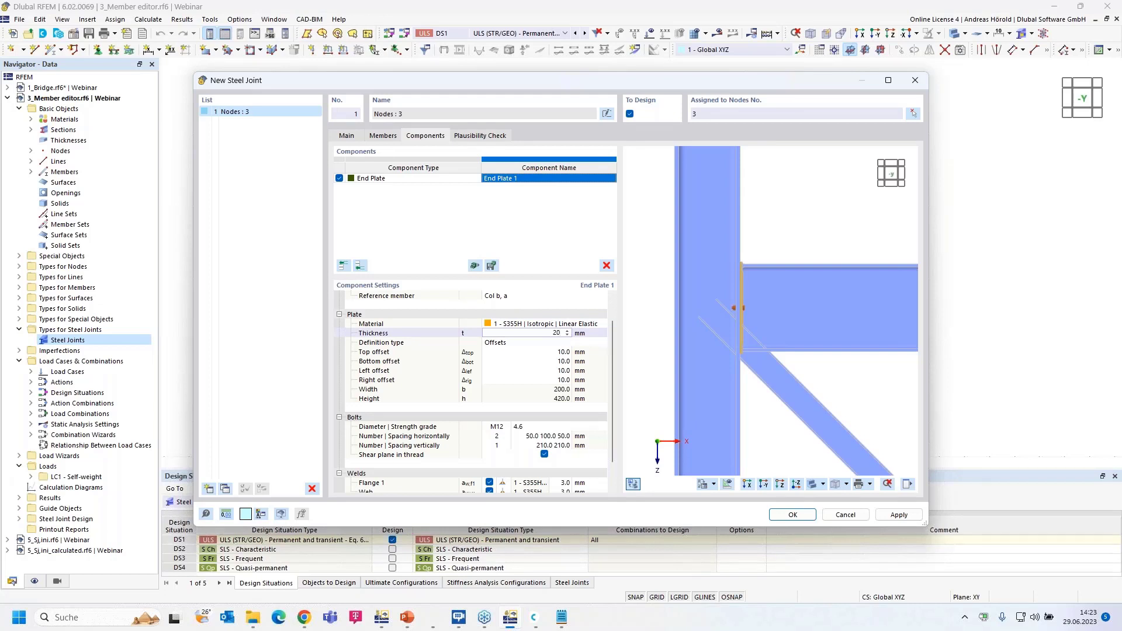
{"action": "key", "text": "Tab"}
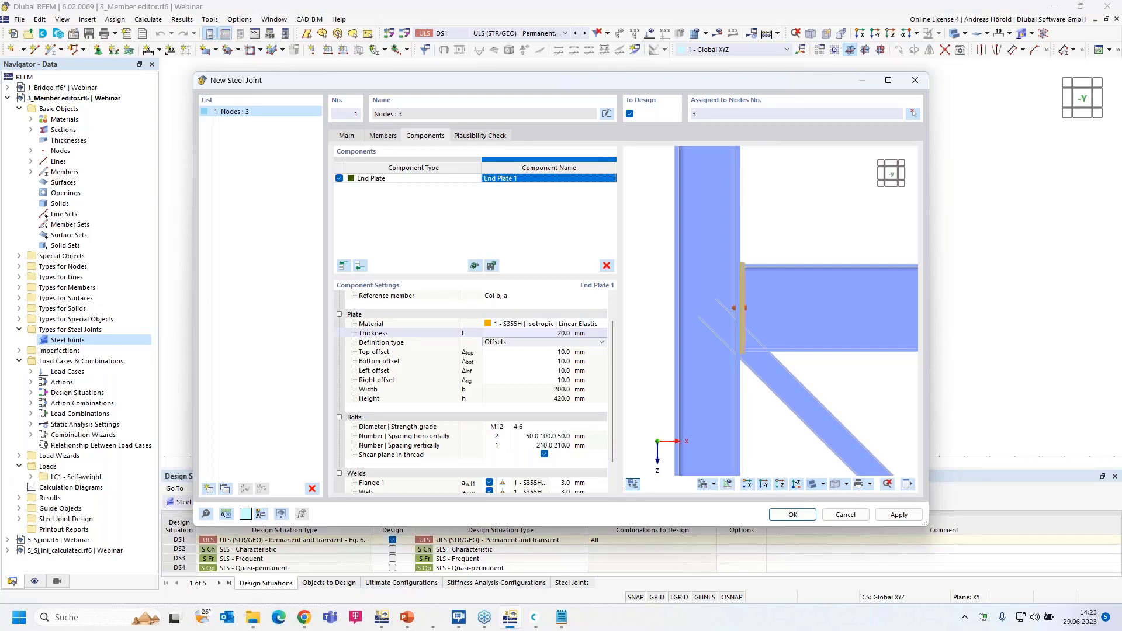
Set the end plate's bottom offset to 200 mm
{"action": "left_click", "coordinate": [565, 362]}
{"action": "type", "text": "20"}
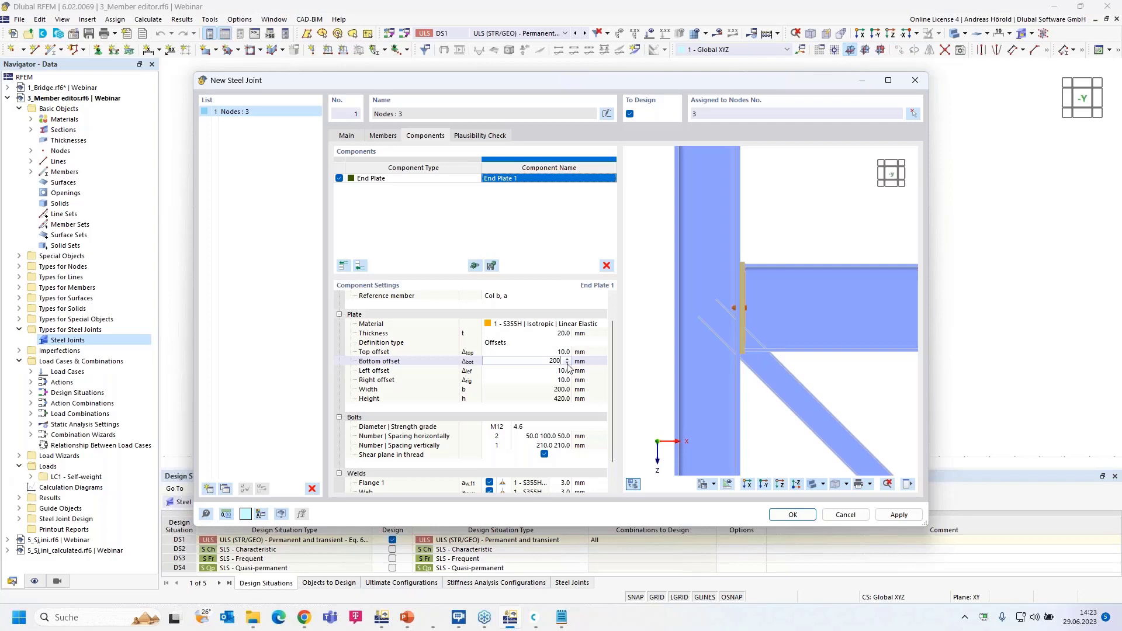
{"action": "key", "text": "Tab"}
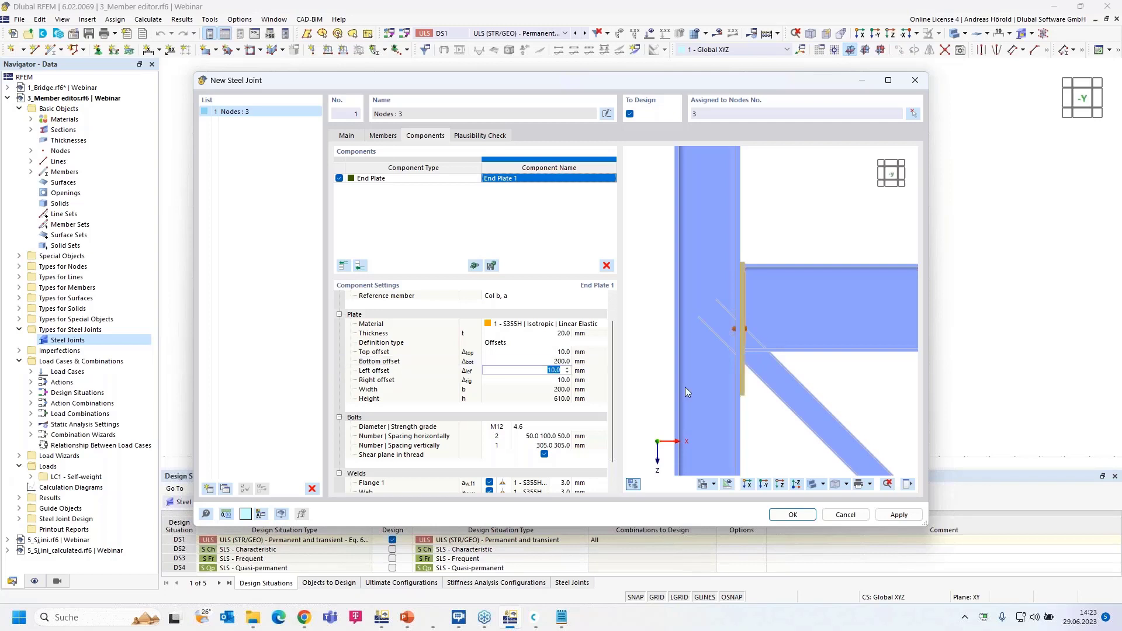
Set the end plate's left and right offsets to 5 mm each
{"action": "middle_click_drag", "start_coordinate": [812, 397], "coordinate": [686, 405], "text": "ctrl"}
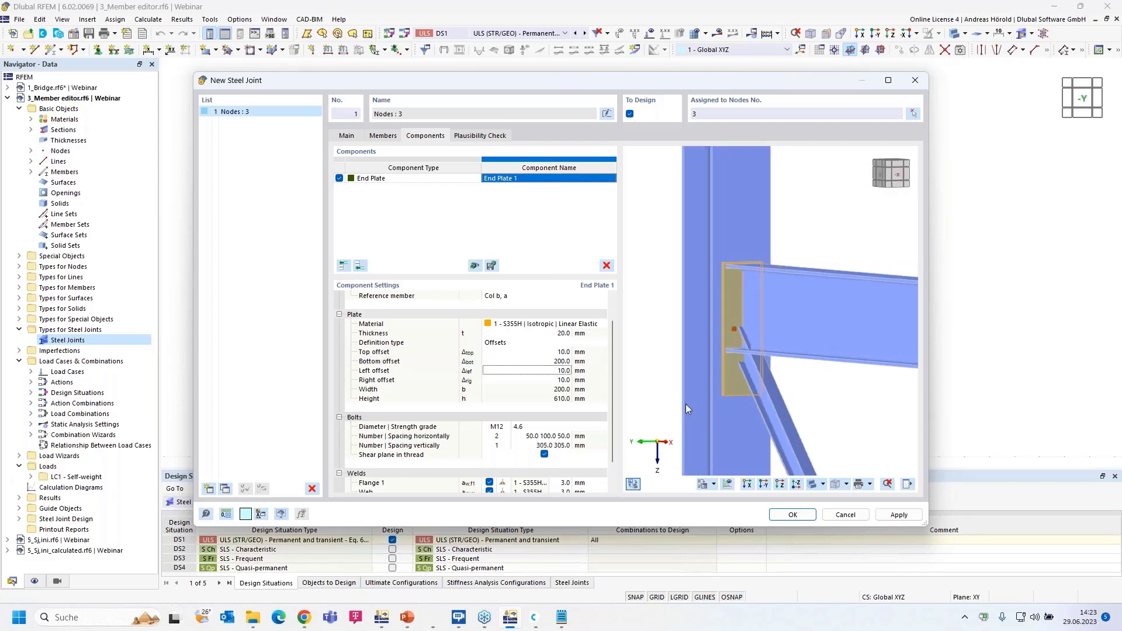
{"action": "middle_click_drag", "start_coordinate": [840, 413], "coordinate": [734, 416], "text": "ctrl"}
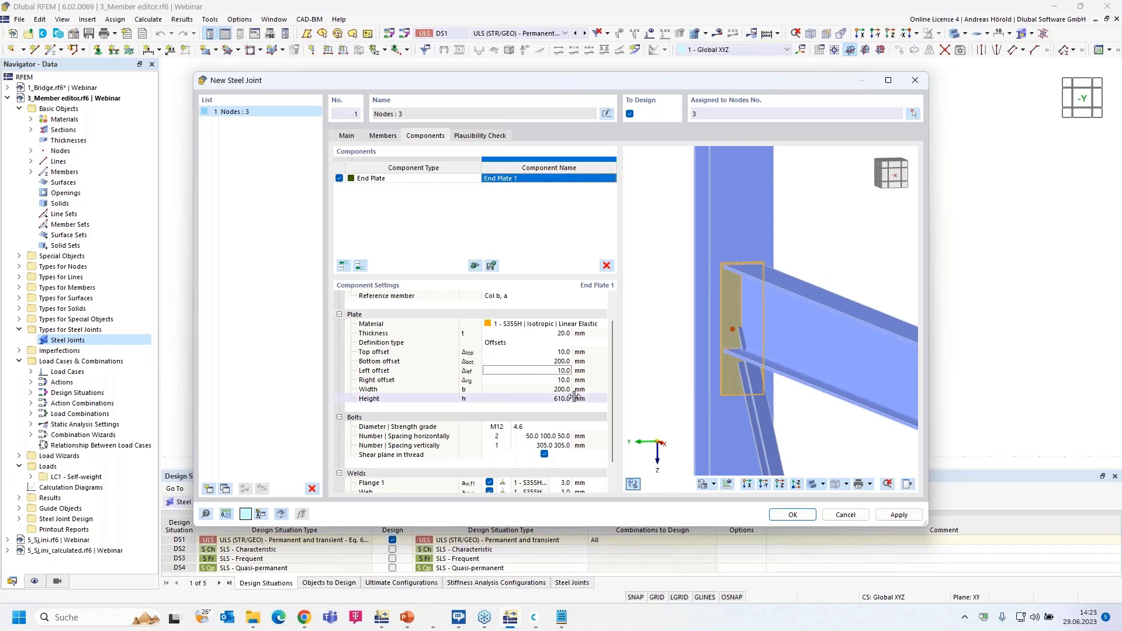
{"action": "left_click", "coordinate": [558, 370]}
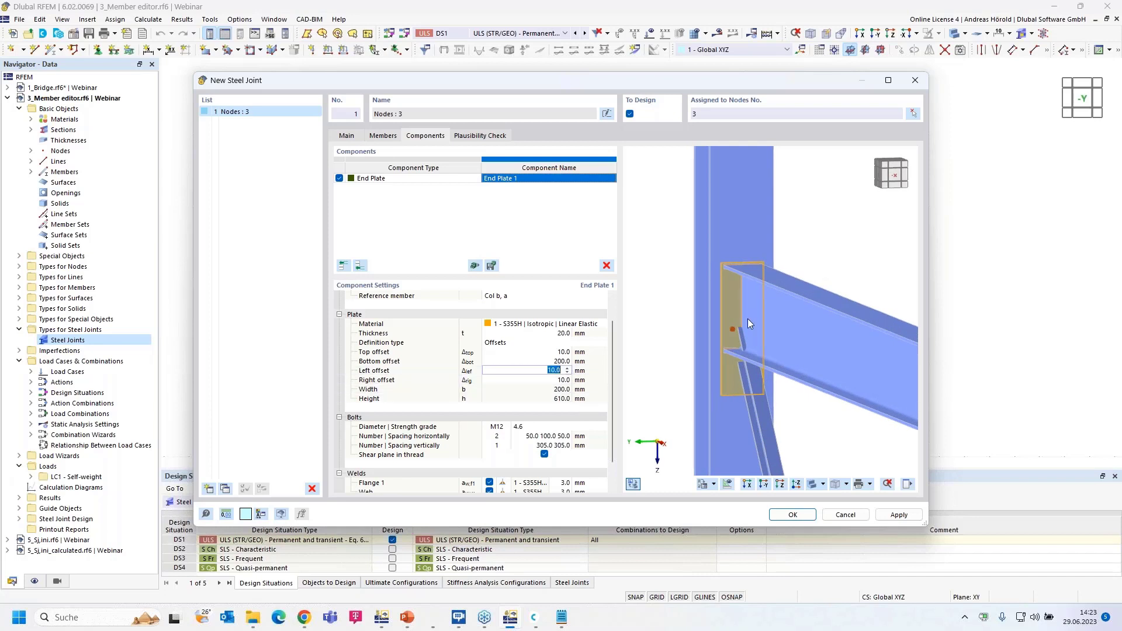
{"action": "scroll", "coordinate": [747, 304], "scroll_direction": "up", "scroll_amount": 3}
{"action": "scroll", "coordinate": [746, 289], "scroll_direction": "up", "scroll_amount": 1}
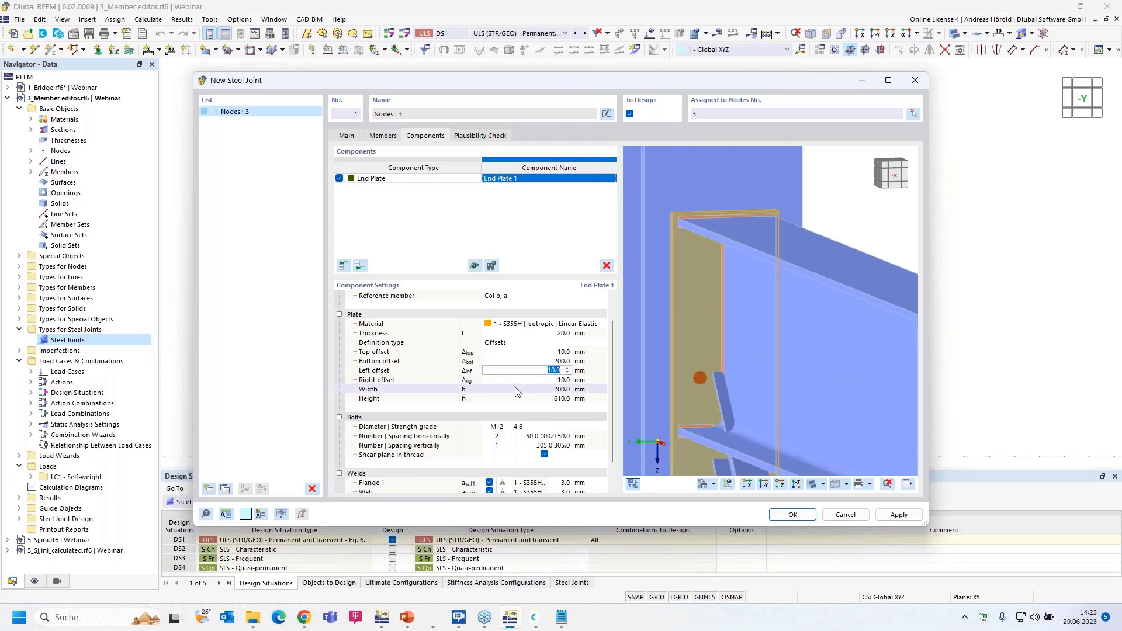
{"action": "type", "text": "5"}
{"action": "key", "text": "Tab"}
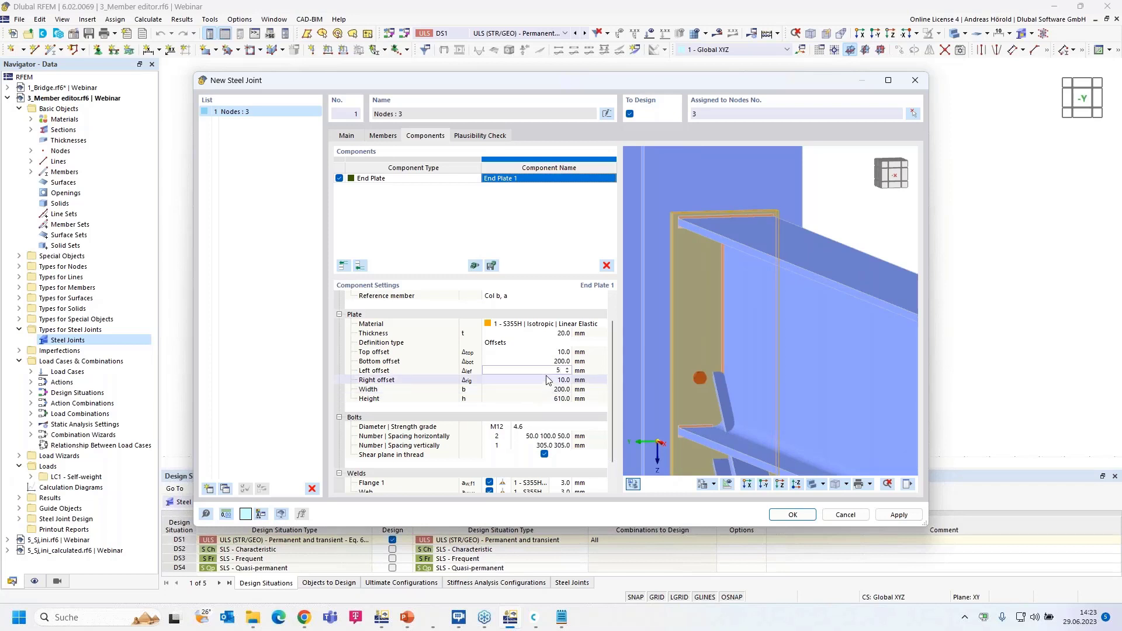
{"action": "type", "text": "5"}
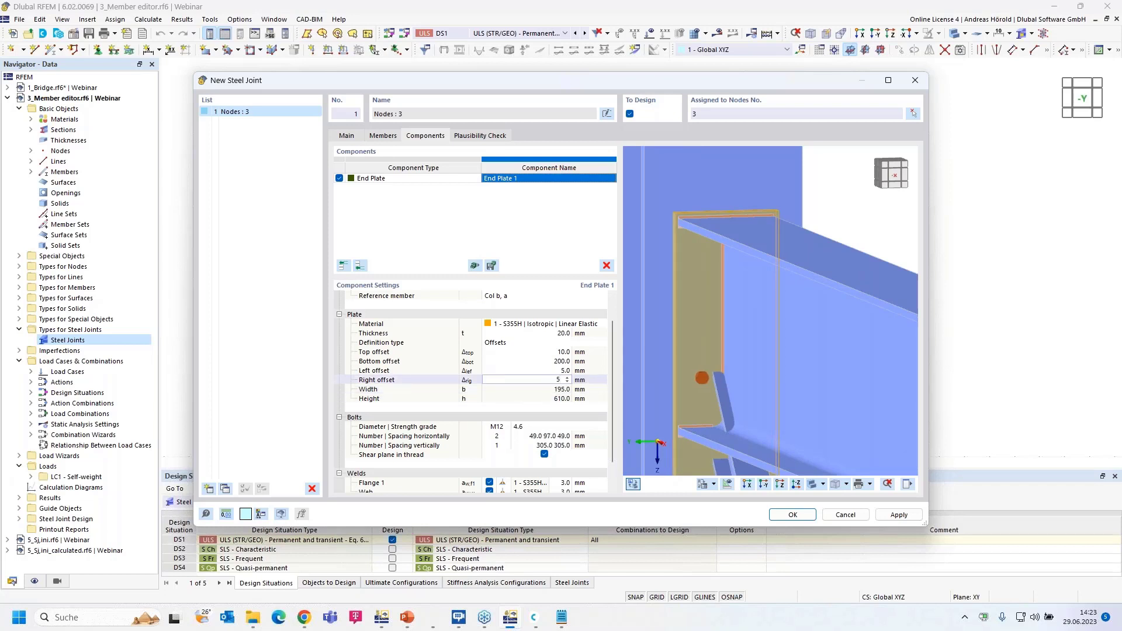
{"action": "key", "text": "Tab"}
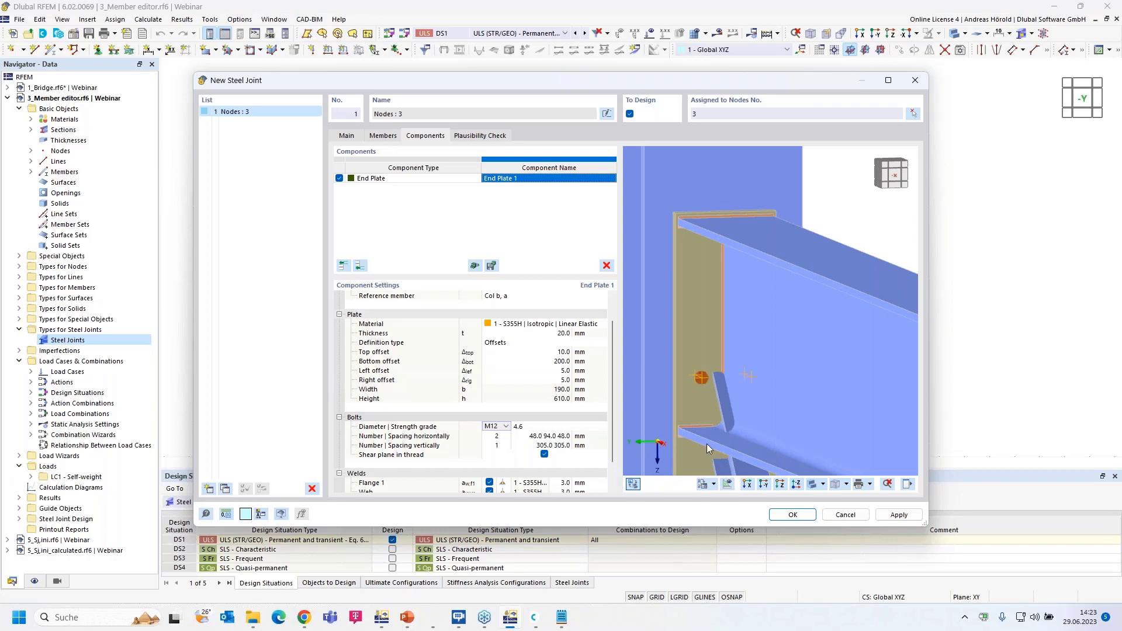
{"action": "scroll", "coordinate": [703, 384], "scroll_direction": "down", "scroll_amount": 3}
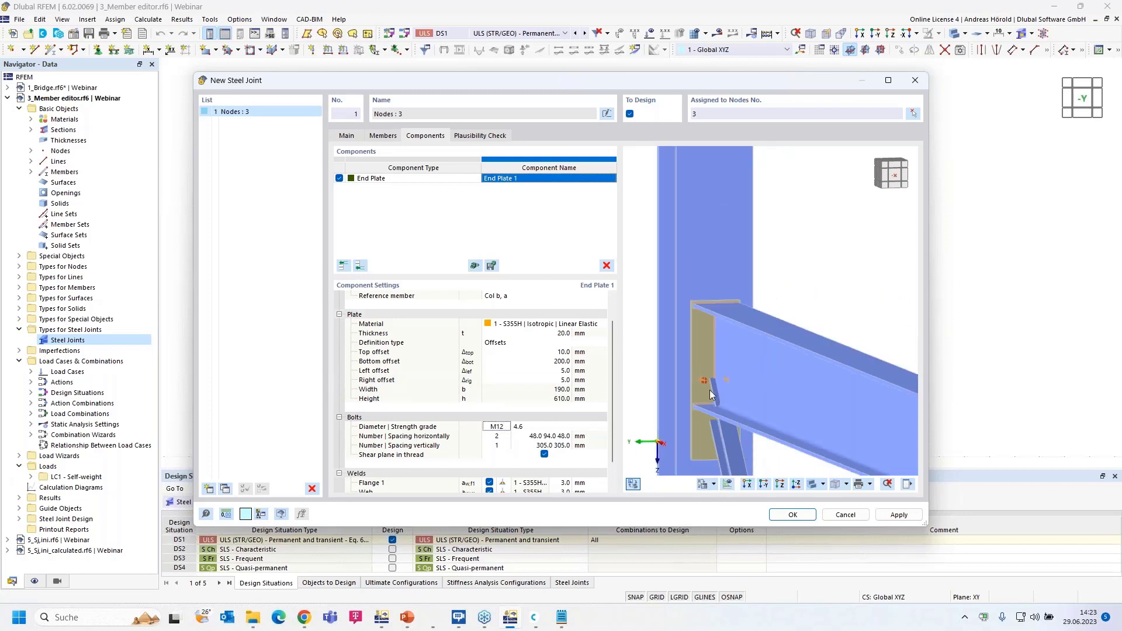
Set the end plate's bolts to diameter M16 and strength grade 10.9
{"action": "middle_click_drag", "start_coordinate": [744, 387], "coordinate": [825, 350], "text": "ctrl"}
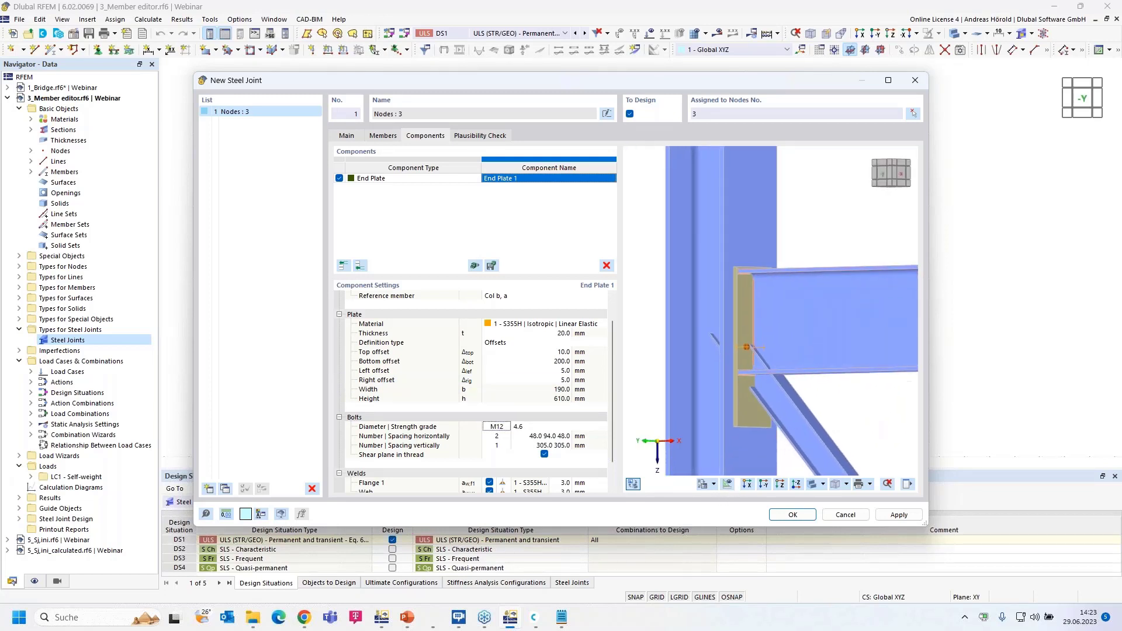
{"action": "left_click", "coordinate": [500, 430]}
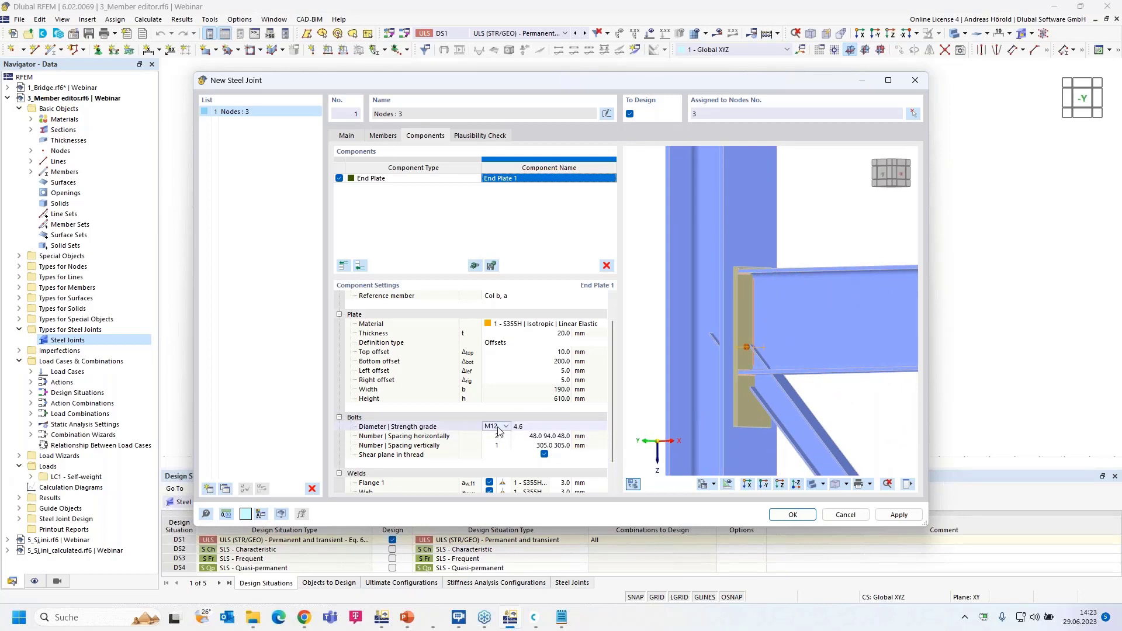
{"action": "left_click", "coordinate": [499, 427]}
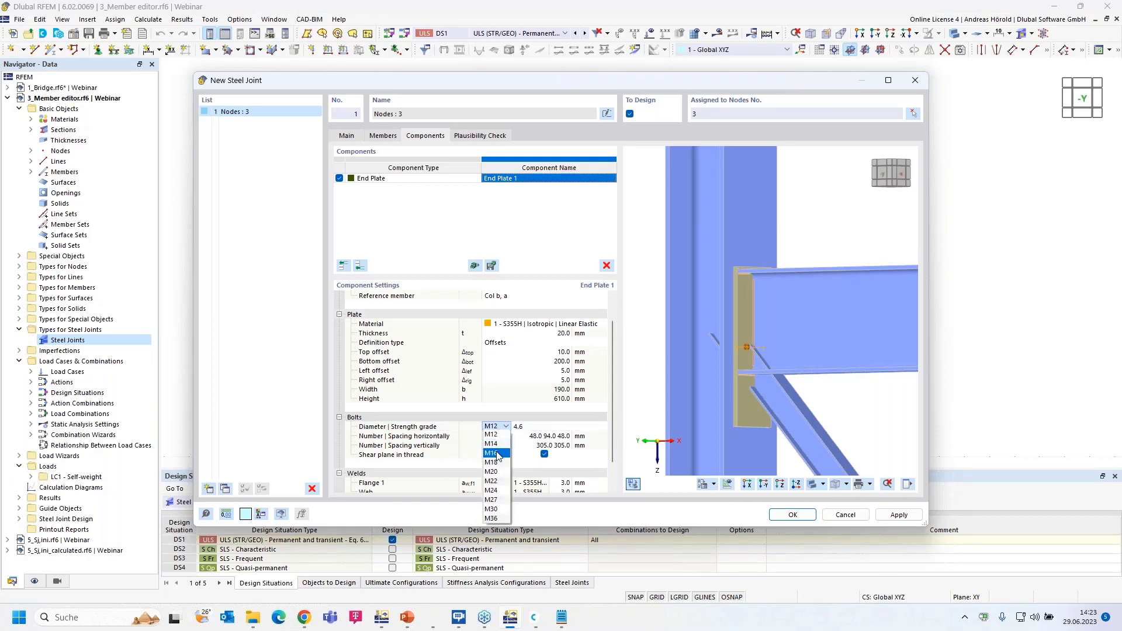
{"action": "left_click", "coordinate": [498, 454]}
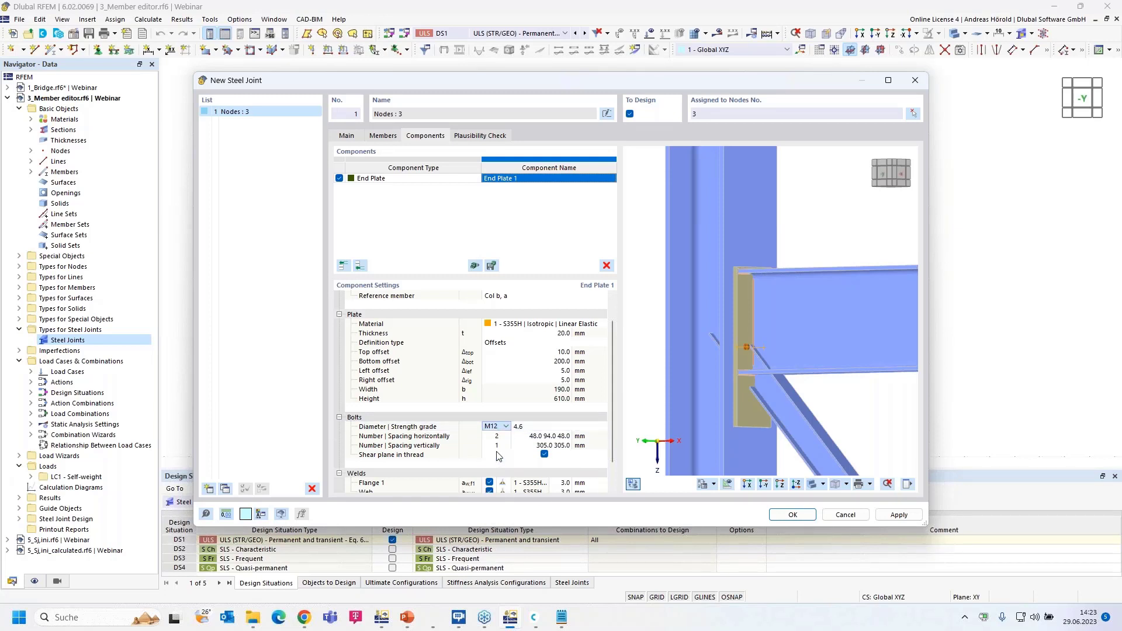
{"action": "left_click", "coordinate": [536, 428]}
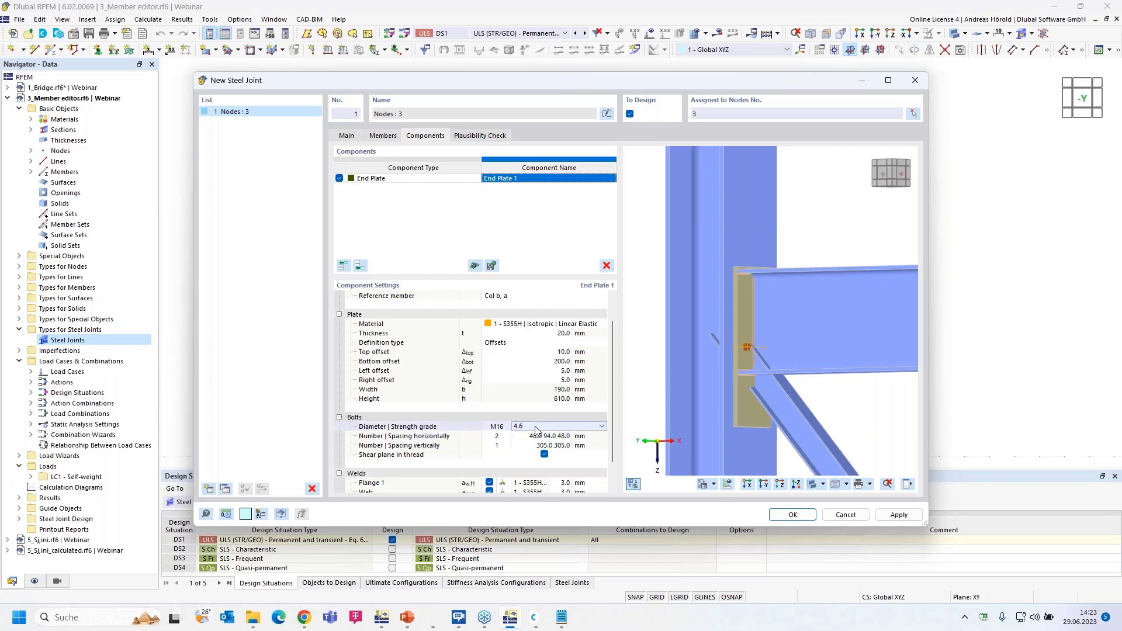
{"action": "left_click", "coordinate": [538, 427]}
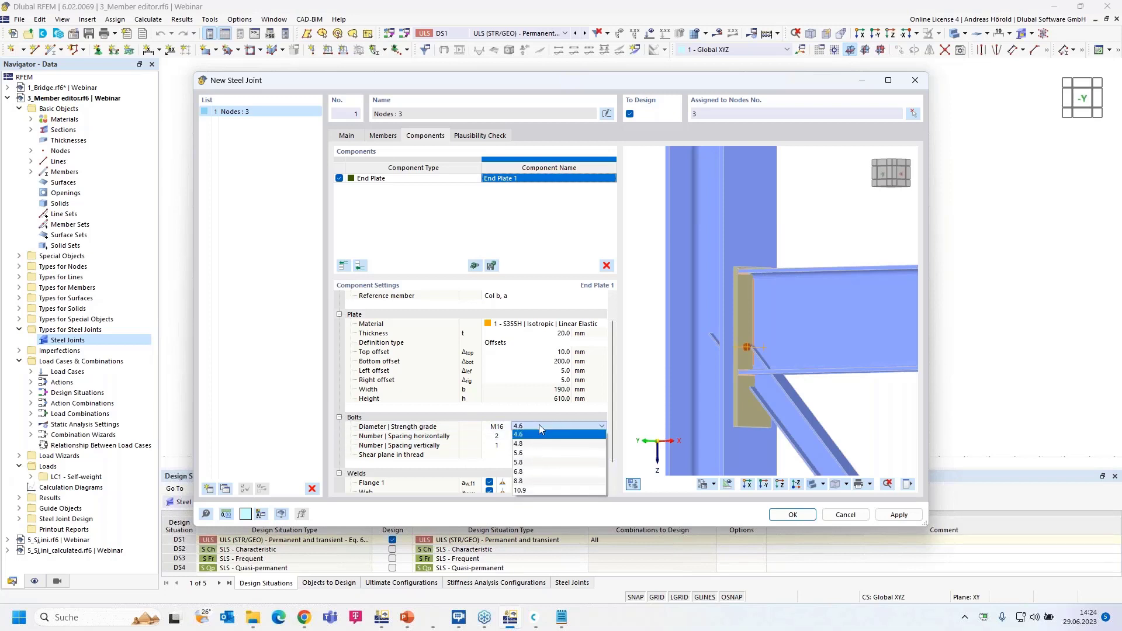
{"action": "left_click", "coordinate": [550, 490]}
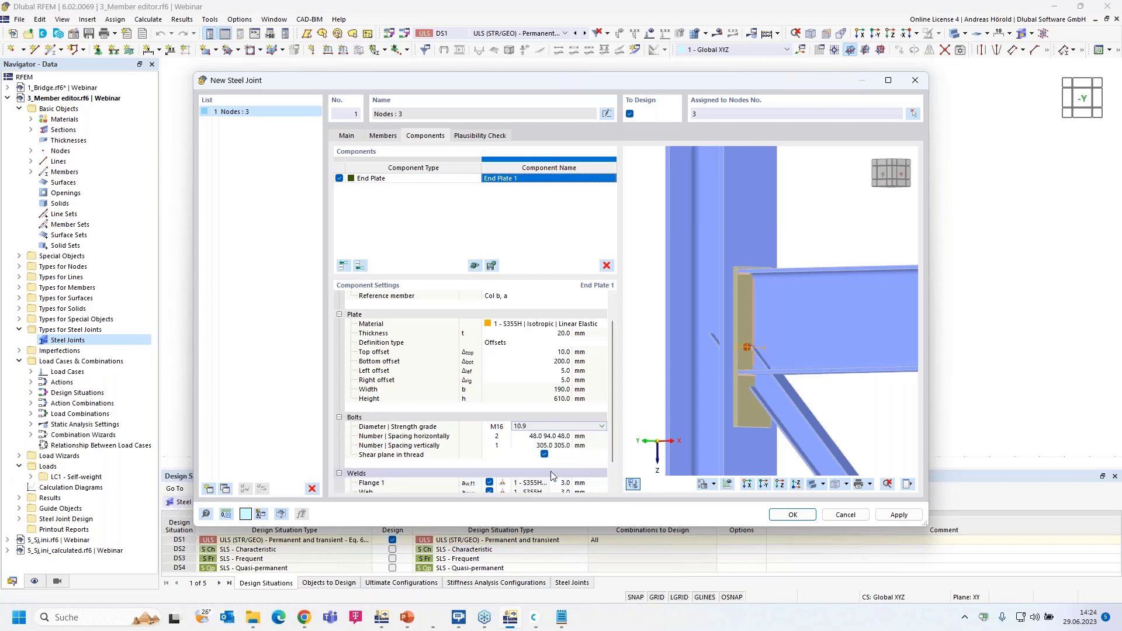
Set the bolts' horizontal edge spacing to 35 mm and the number of bolts vertically to 5
{"action": "left_click", "coordinate": [549, 436]}
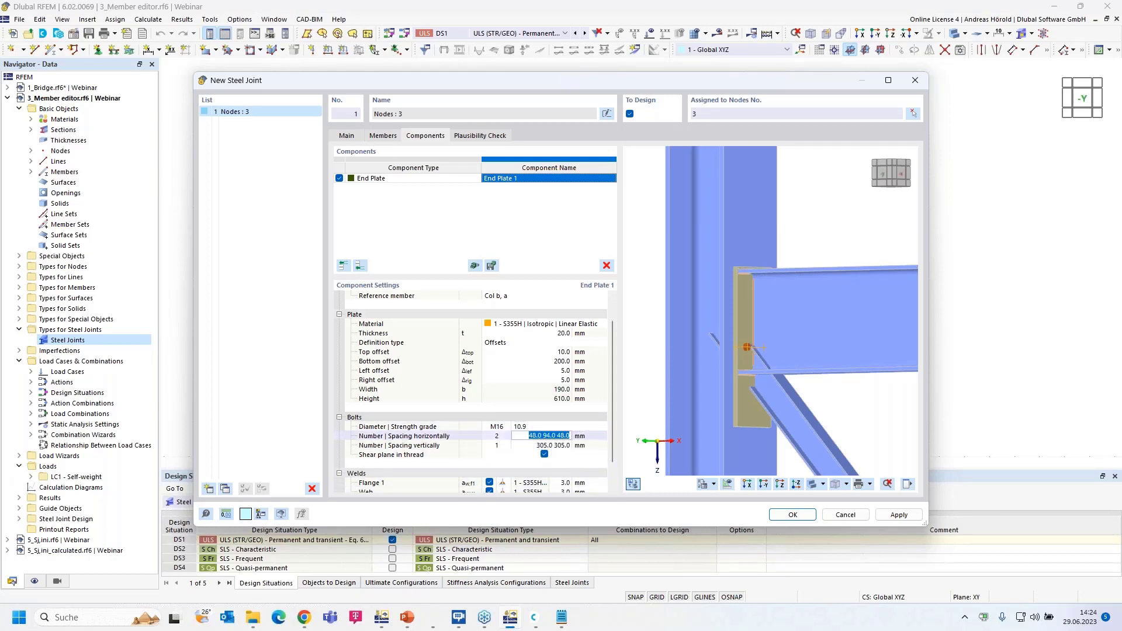
{"action": "type", "text": "35"}
{"action": "left_click", "coordinate": [504, 446]}
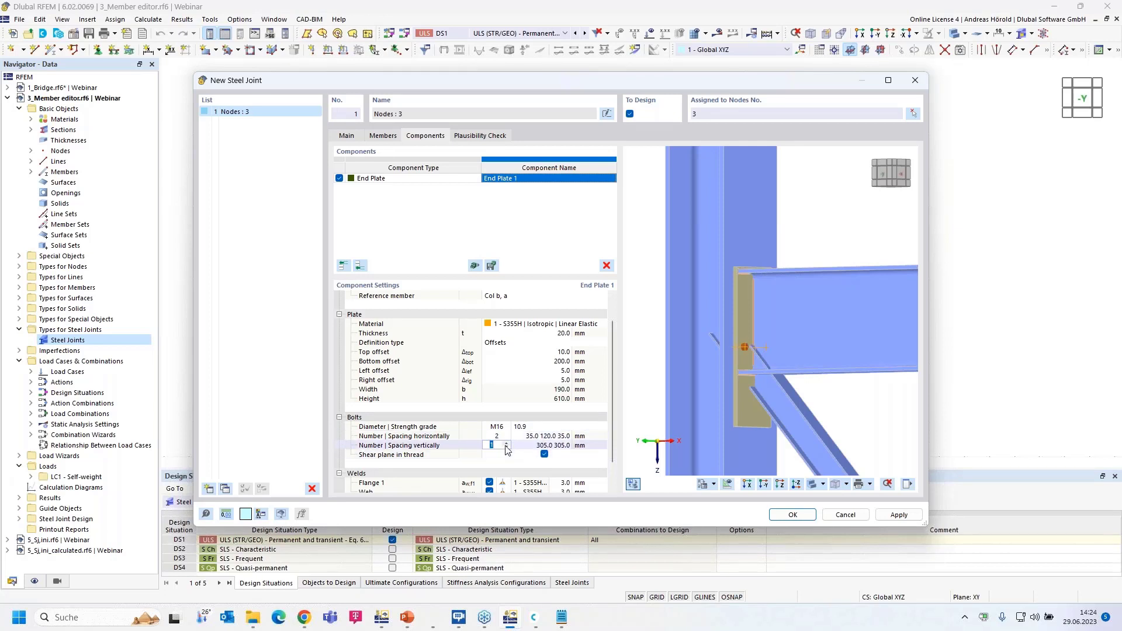
{"action": "left_click", "coordinate": [505, 444]}
{"action": "left_click", "coordinate": [507, 445]}
{"action": "left_click", "coordinate": [506, 444]}
{"action": "left_click", "coordinate": [506, 445]}
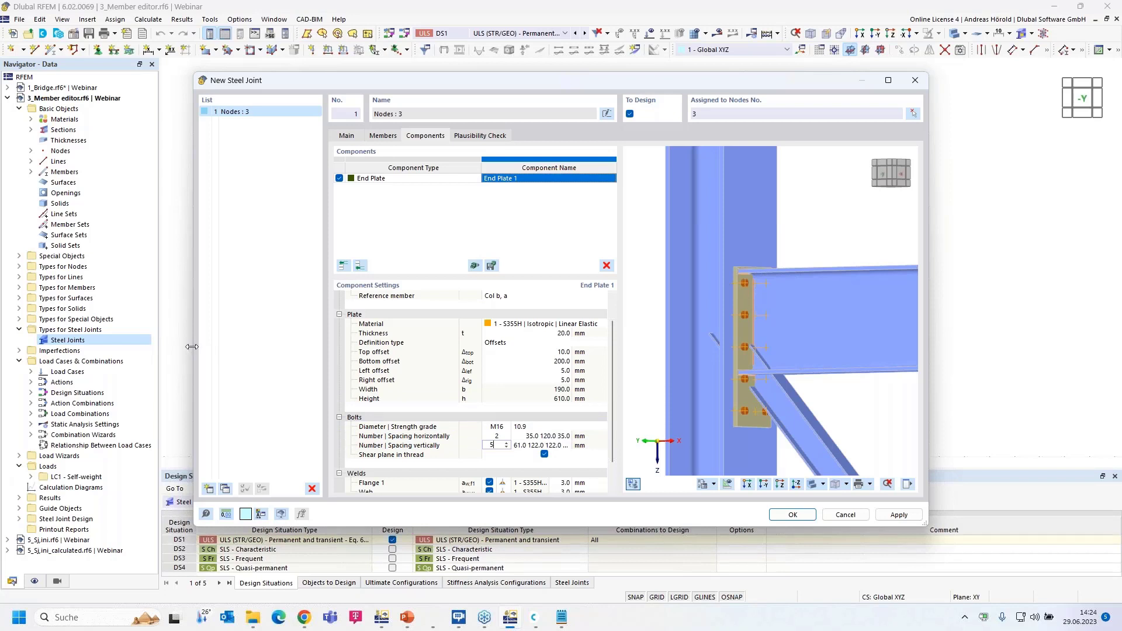
{"action": "left_click_drag", "start_coordinate": [195, 346], "coordinate": [19, 351]}
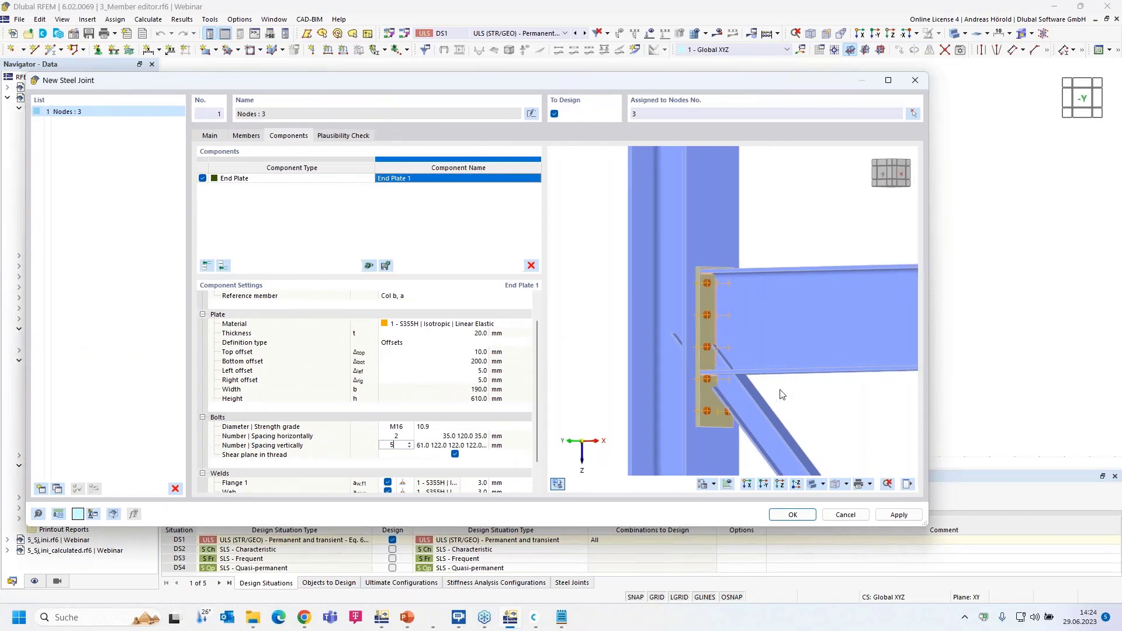
{"action": "left_click_drag", "start_coordinate": [930, 391], "coordinate": [1034, 391]}
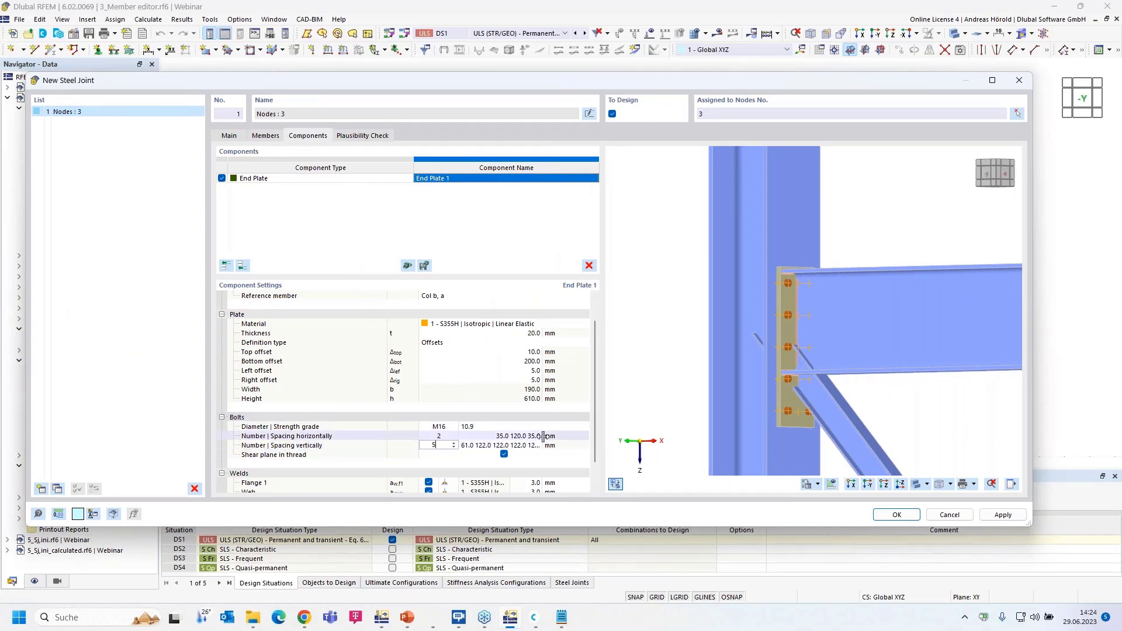
{"action": "left_click_drag", "start_coordinate": [544, 439], "coordinate": [580, 439]}
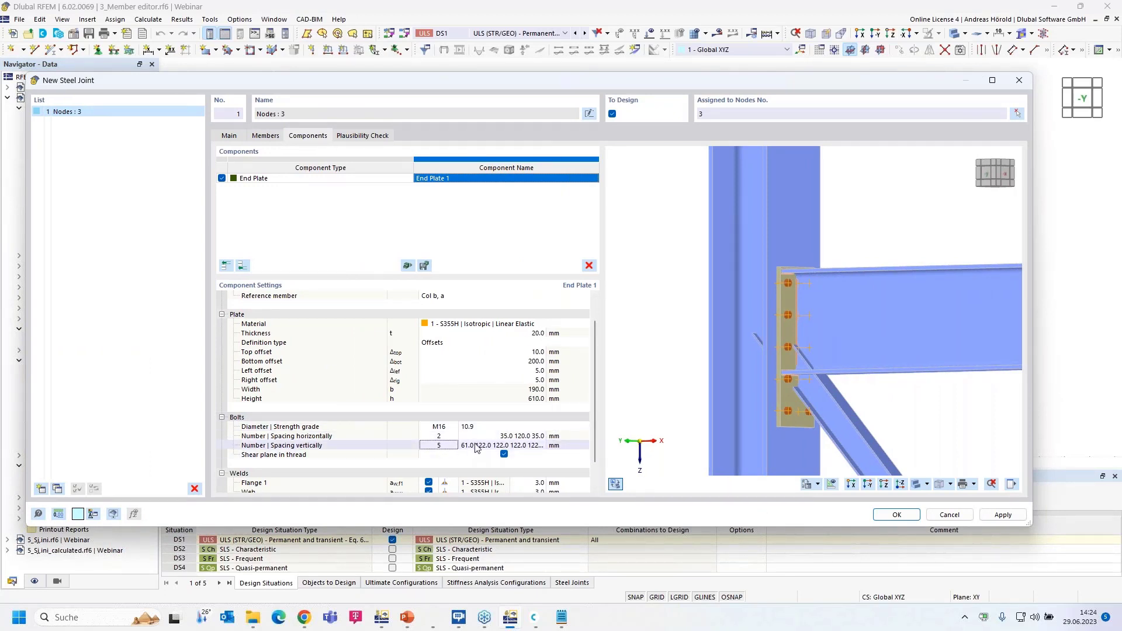
{"action": "left_click_drag", "start_coordinate": [459, 427], "coordinate": [451, 427]}
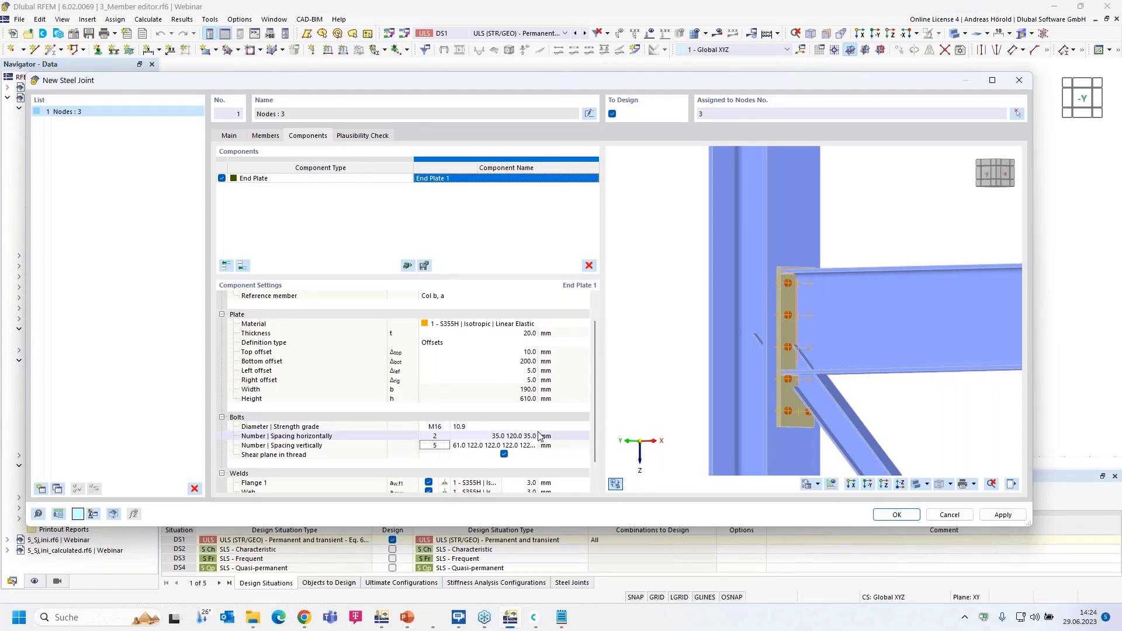
{"action": "left_click_drag", "start_coordinate": [545, 436], "coordinate": [558, 436]}
{"action": "left_click", "coordinate": [471, 445]}
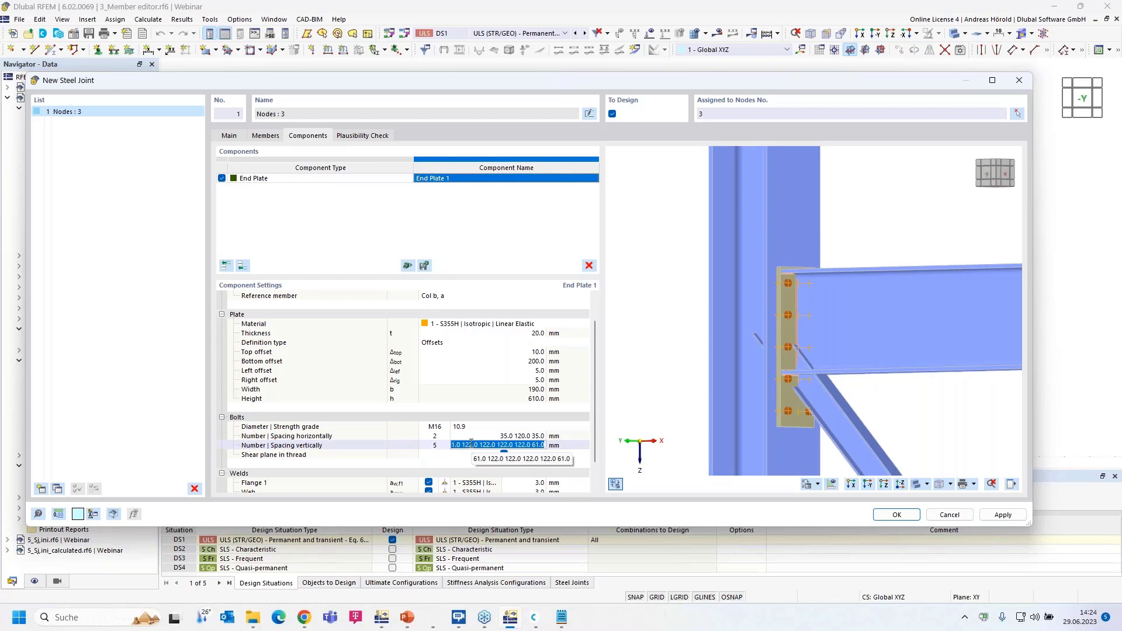
{"action": "type", "text": "60"}
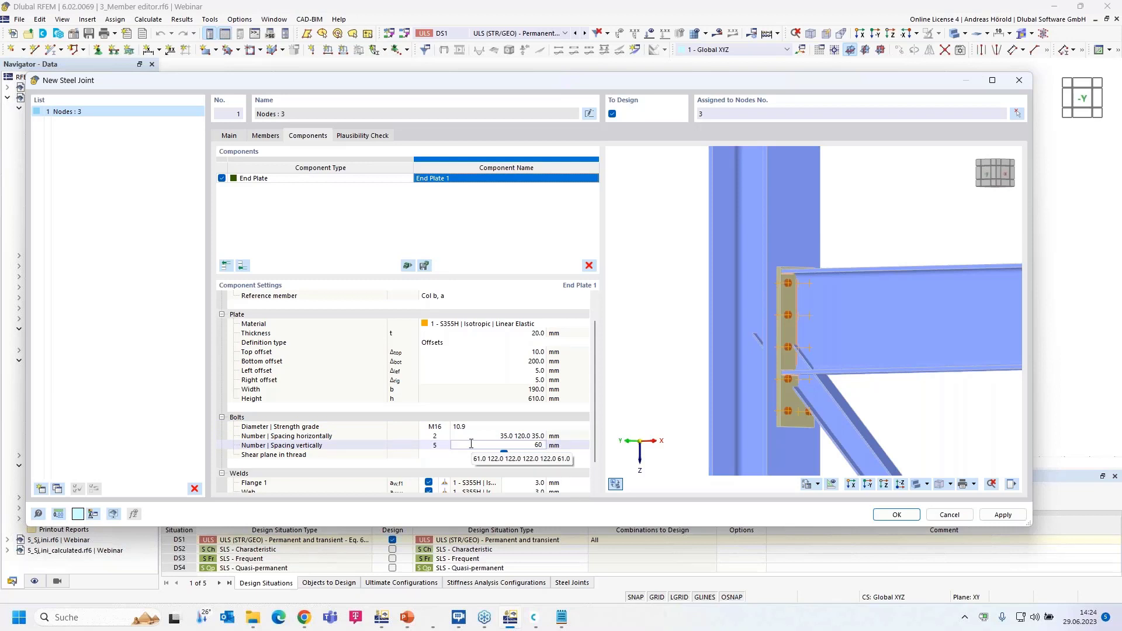
{"action": "type", "text": " 50 240 100 100"}
{"action": "key", "text": "Return"}
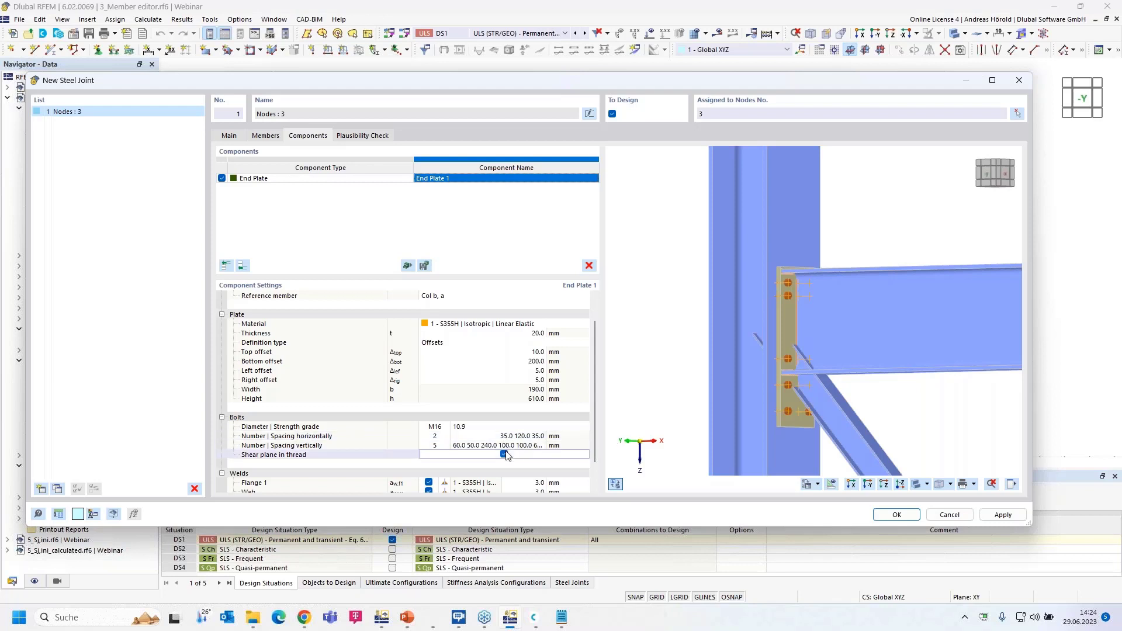
Set the end plate's weld sizes to 5 mm for flange 1, 4 mm for the web and 5 mm for flange 2
{"action": "scroll", "coordinate": [506, 447], "scroll_direction": "down", "scroll_amount": 1}
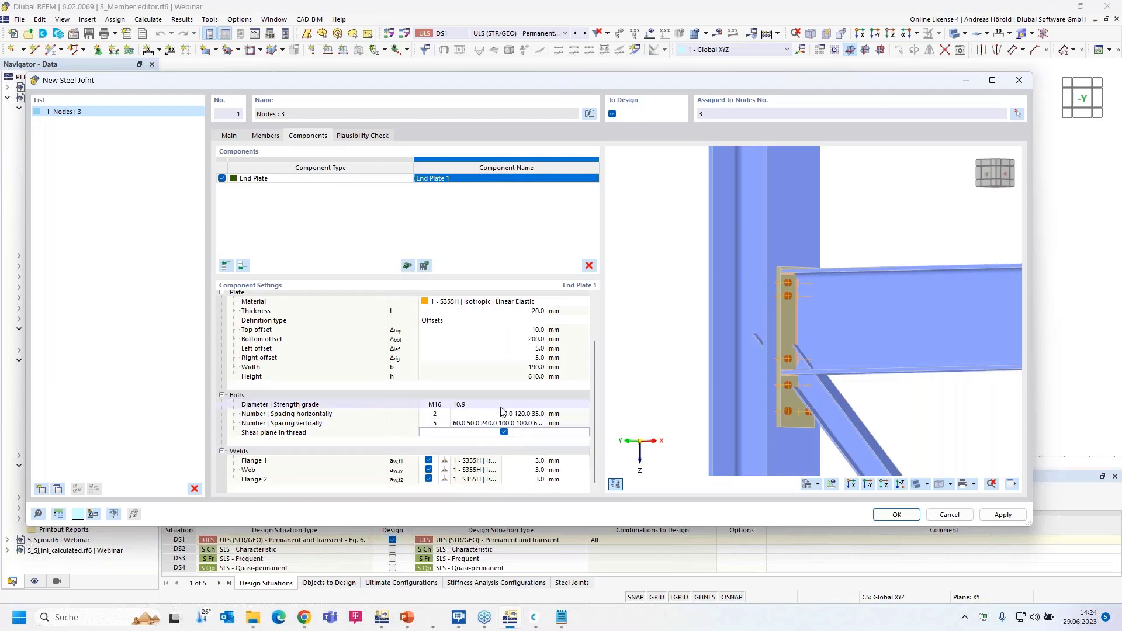
{"action": "left_click", "coordinate": [538, 461]}
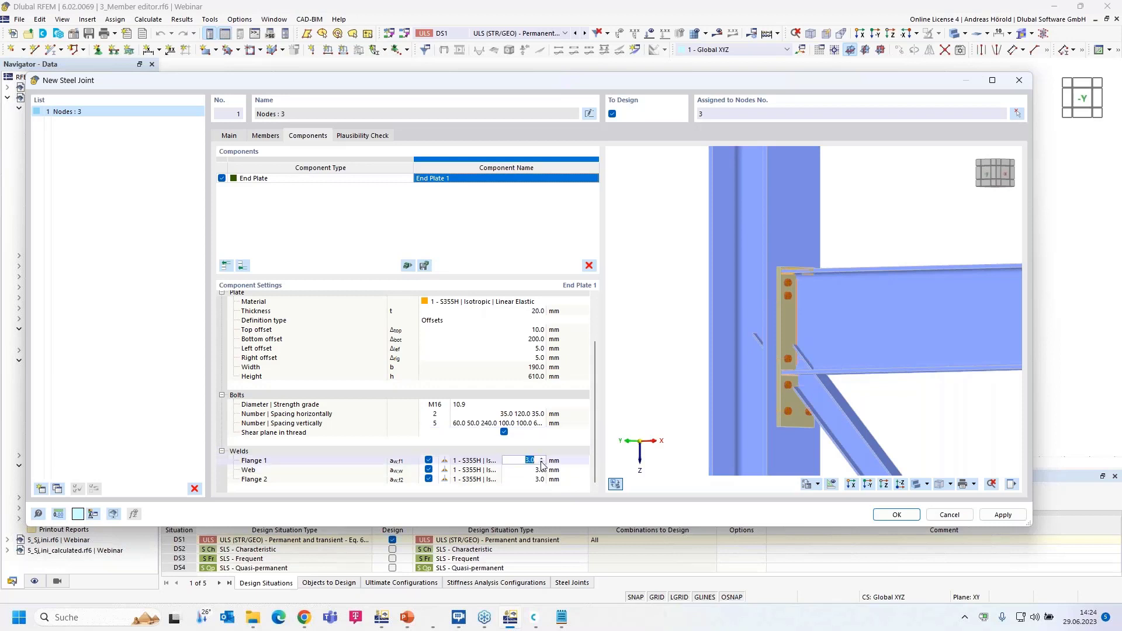
{"action": "type", "text": "5"}
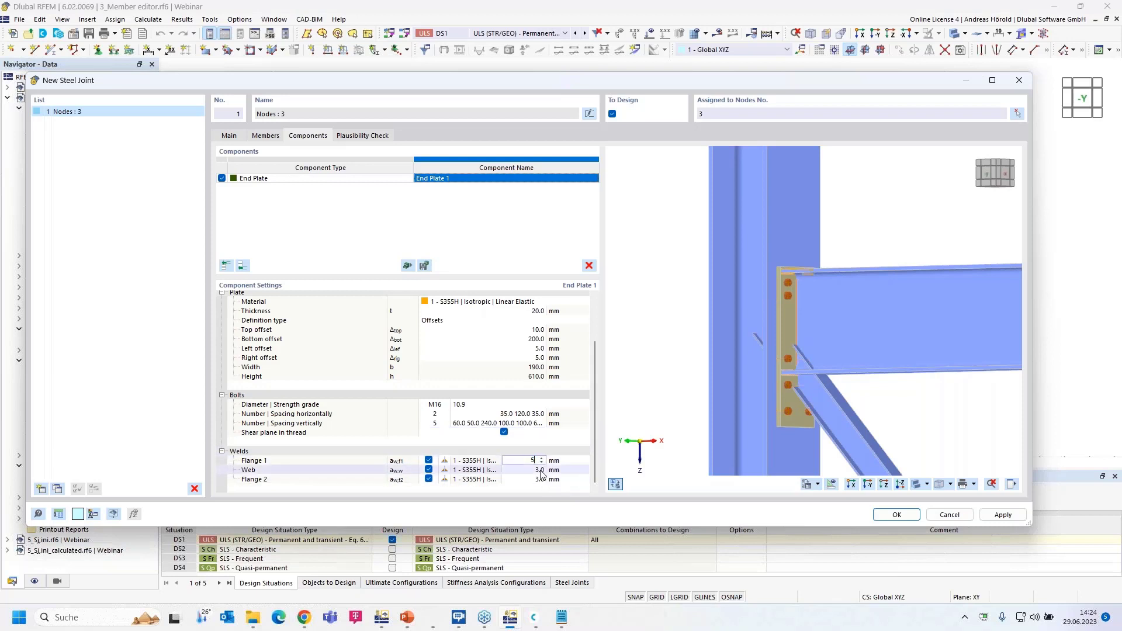
{"action": "left_click", "coordinate": [541, 471]}
{"action": "type", "text": "4"}
{"action": "key", "text": "Return"}
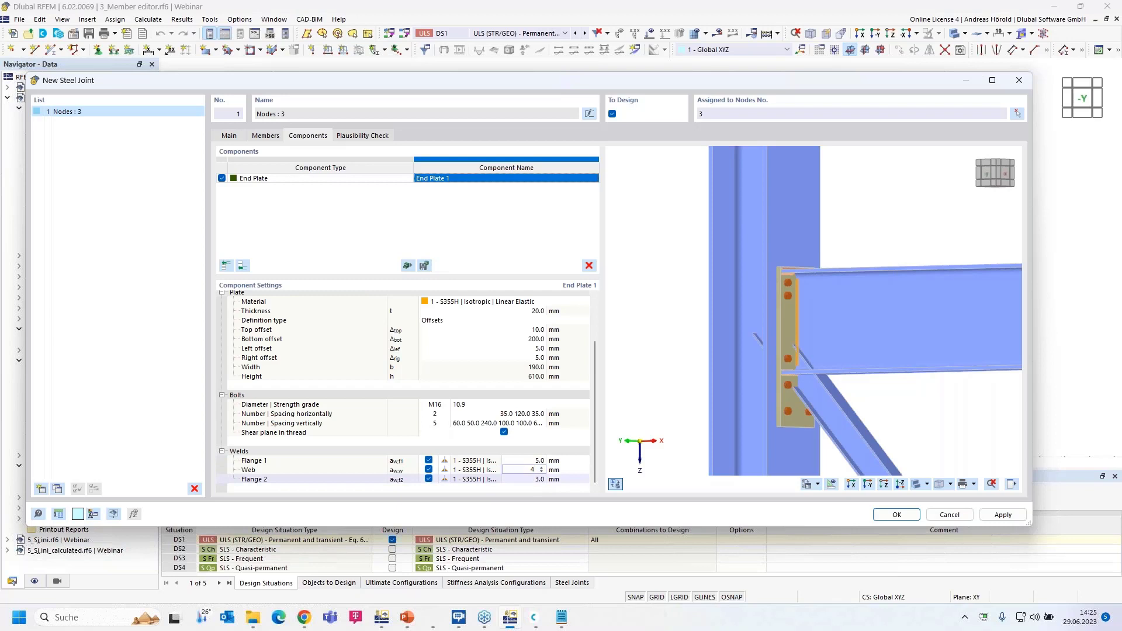
{"action": "type", "text": "5"}
{"action": "left_click", "coordinate": [570, 470]}
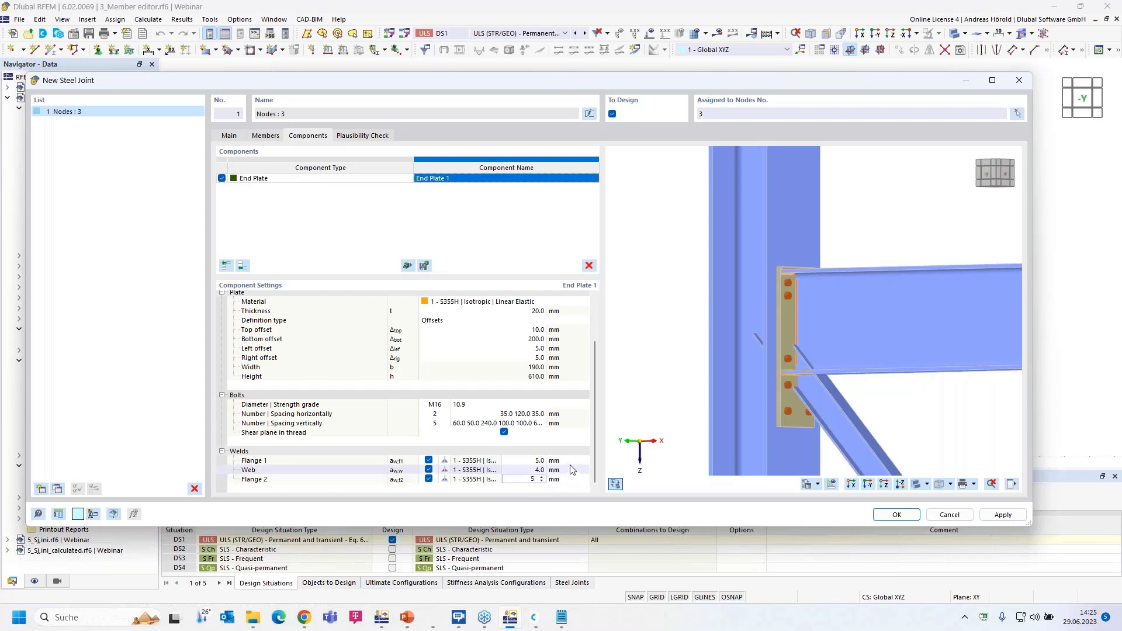
Show the joint preview in the side view against Y and add a Haunch stiffening component
{"action": "scroll", "coordinate": [794, 366], "scroll_direction": "up", "scroll_amount": 2}
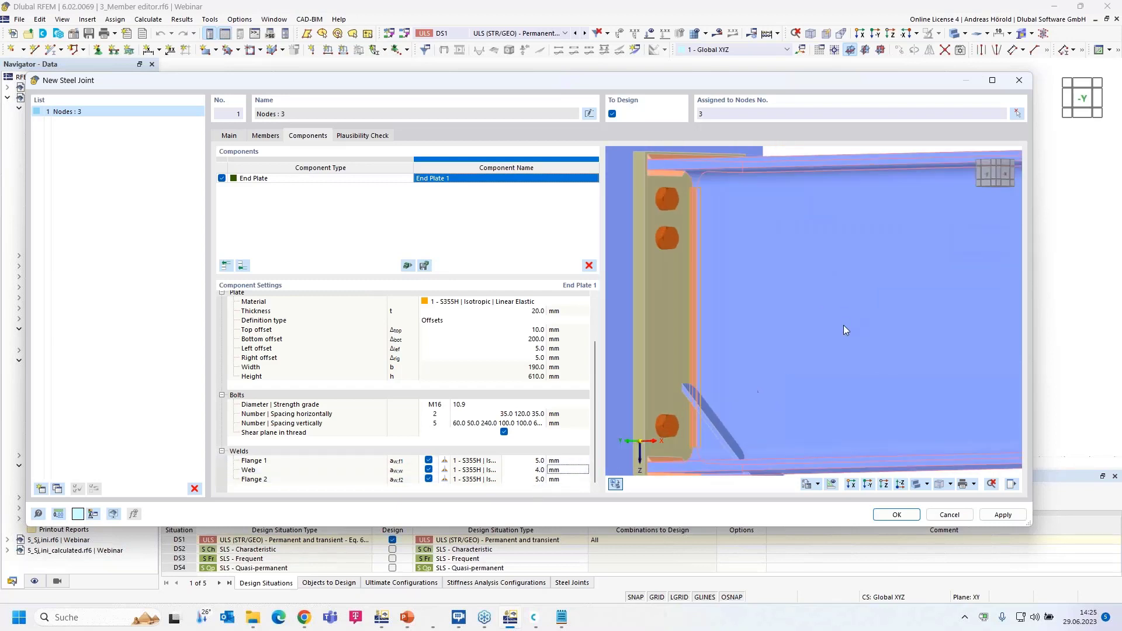
{"action": "scroll", "coordinate": [793, 368], "scroll_direction": "down", "scroll_amount": 1}
{"action": "scroll", "coordinate": [790, 369], "scroll_direction": "up", "scroll_amount": 1}
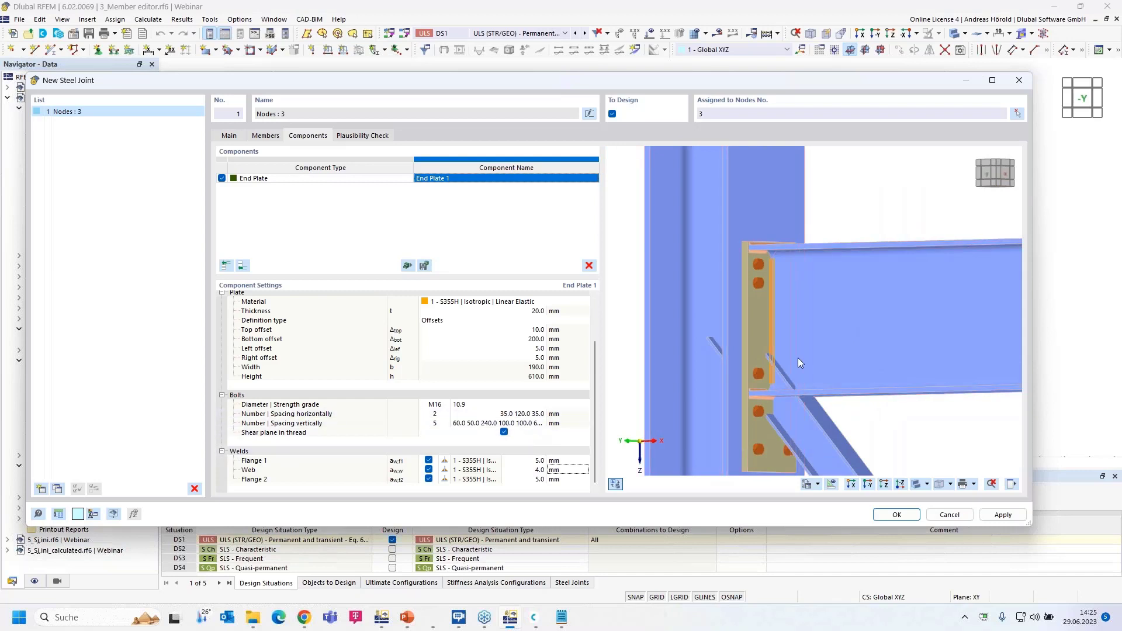
{"action": "scroll", "coordinate": [798, 358], "scroll_direction": "down", "scroll_amount": 2}
{"action": "middle_click_drag", "start_coordinate": [818, 350], "coordinate": [790, 346]}
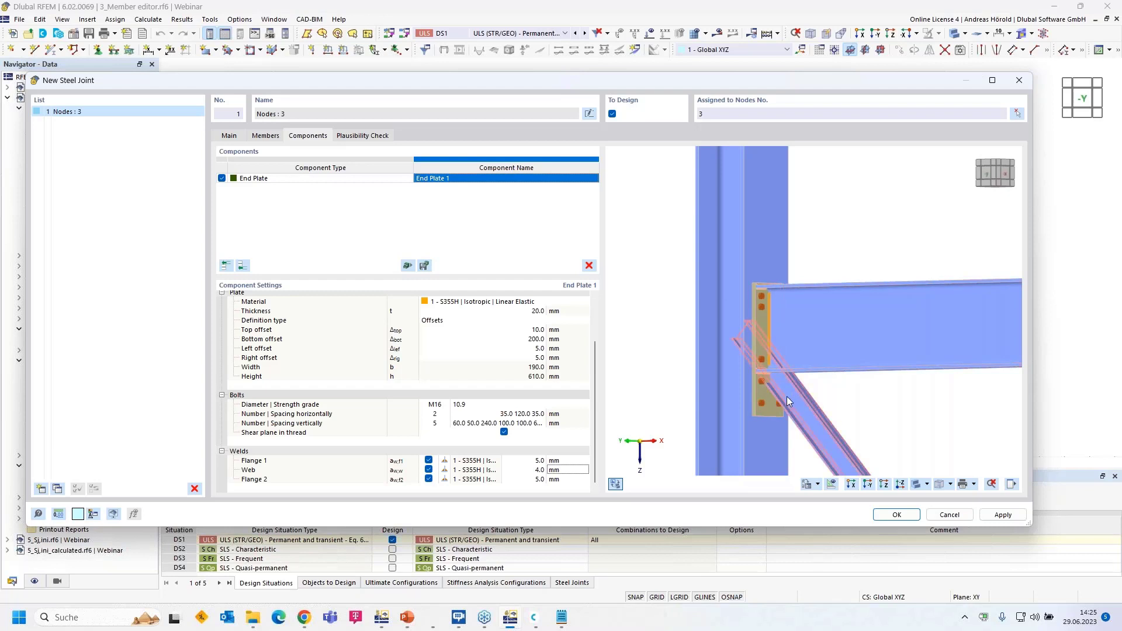
{"action": "left_click", "coordinate": [868, 484]}
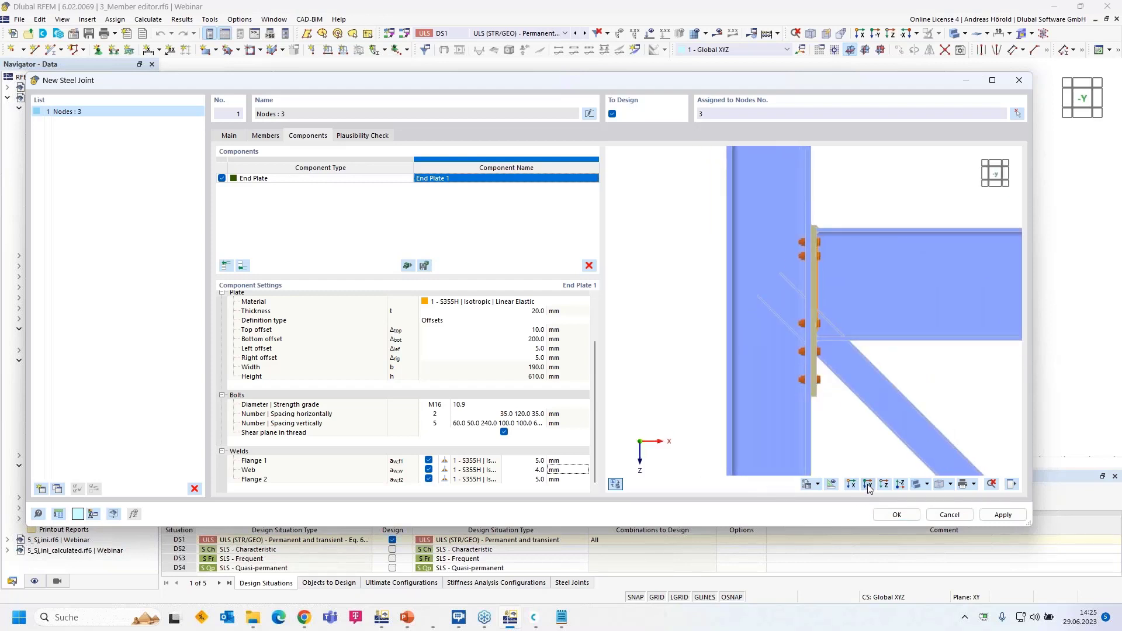
{"action": "left_click", "coordinate": [243, 267]}
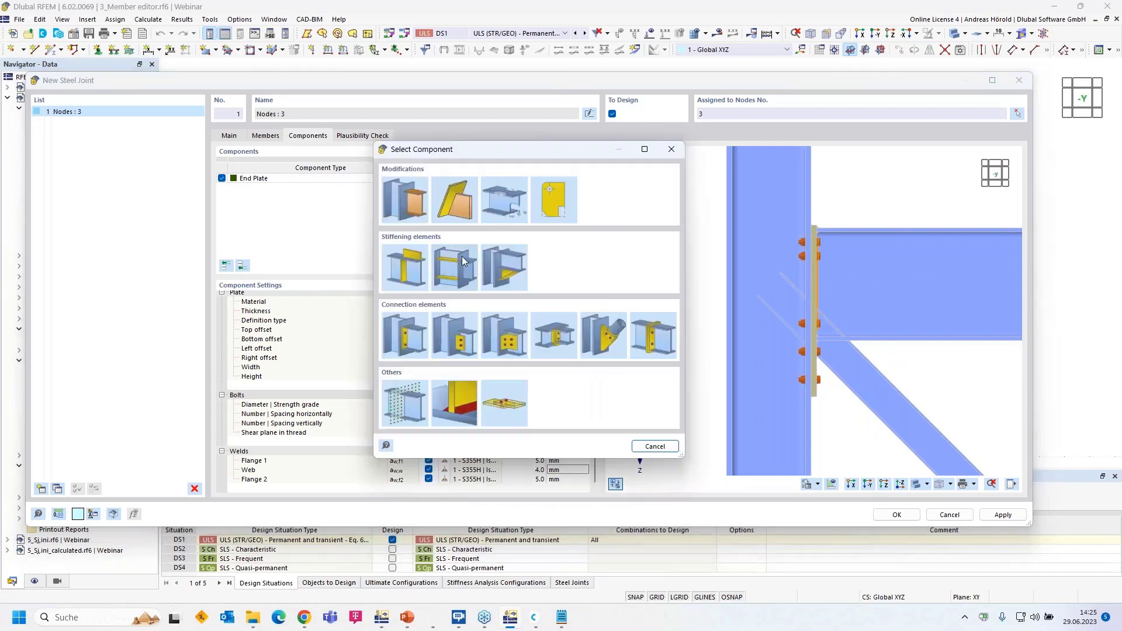
{"action": "left_click", "coordinate": [498, 266]}
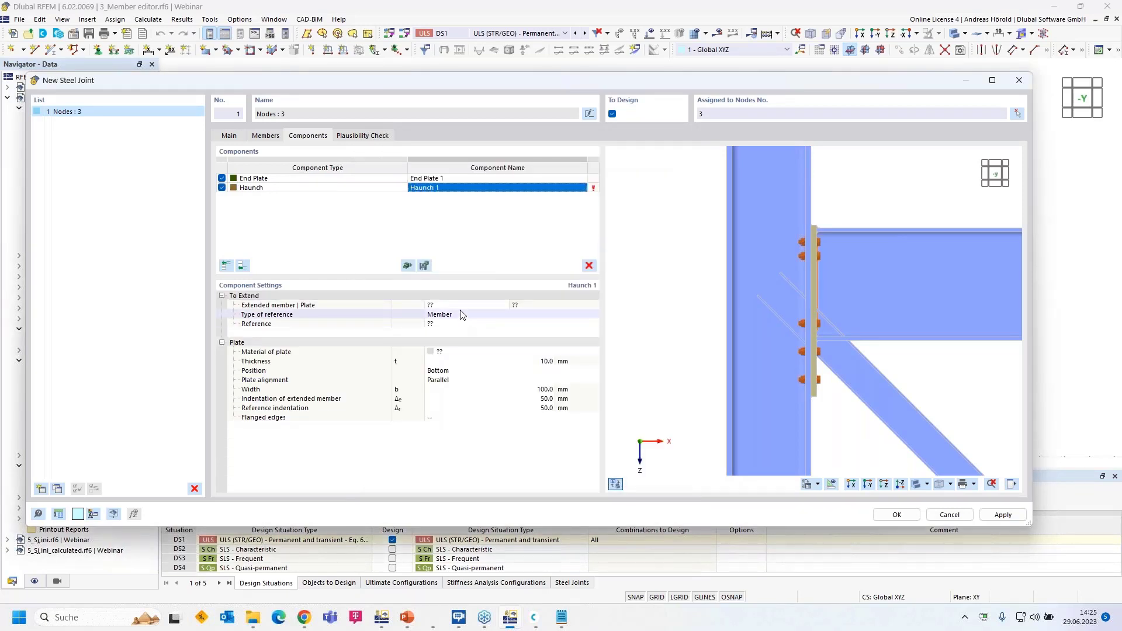
Set member Hor as the haunch's extended member, with Web as the extended plate
{"action": "left_click", "coordinate": [465, 306]}
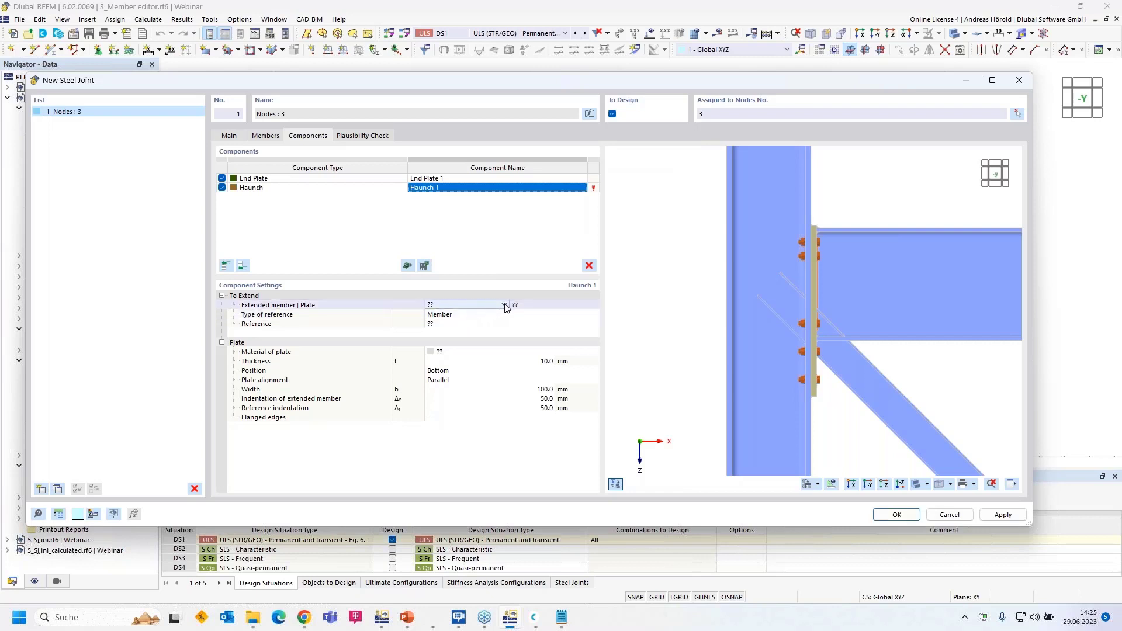
{"action": "left_click", "coordinate": [504, 305]}
{"action": "left_click", "coordinate": [483, 319]}
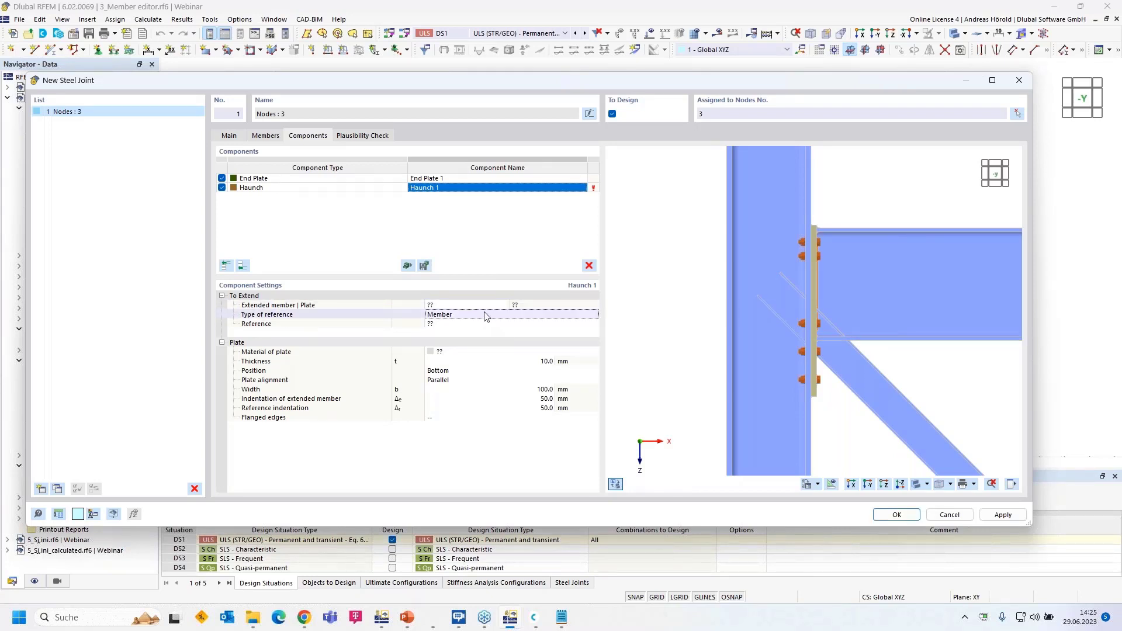
{"action": "left_click", "coordinate": [488, 306]}
{"action": "left_click", "coordinate": [504, 304]}
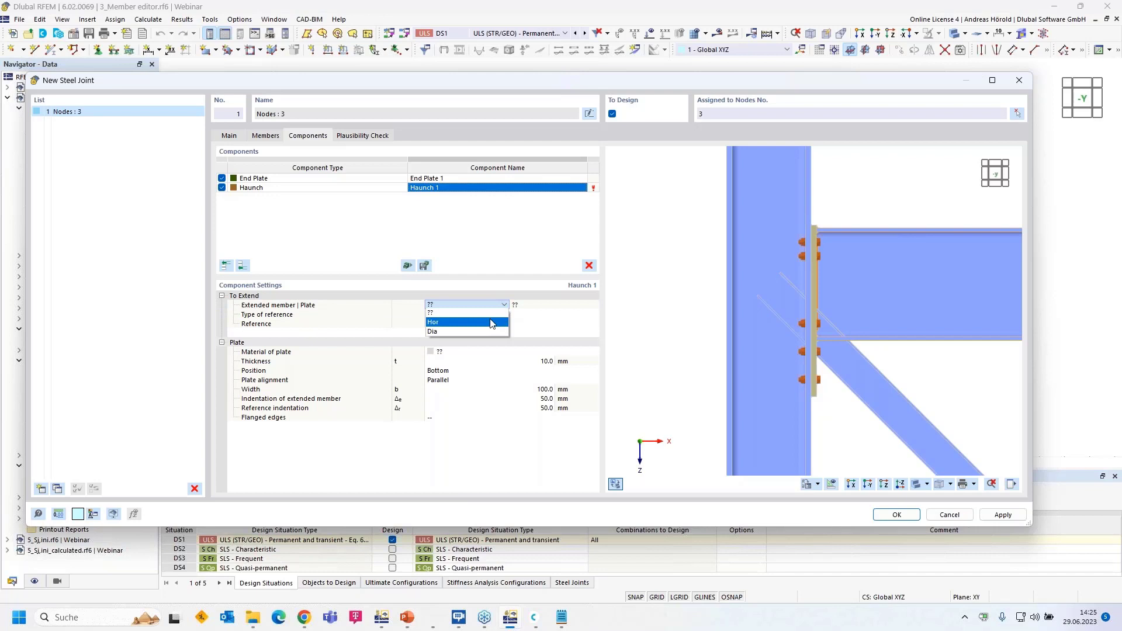
{"action": "left_click", "coordinate": [491, 322]}
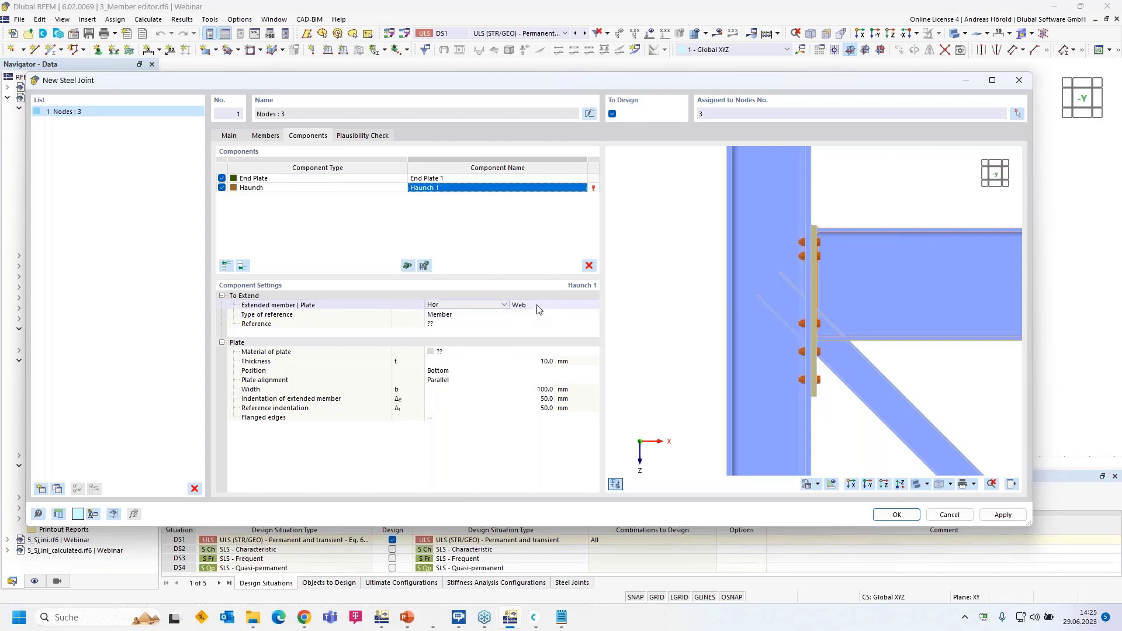
{"action": "left_click", "coordinate": [542, 306]}
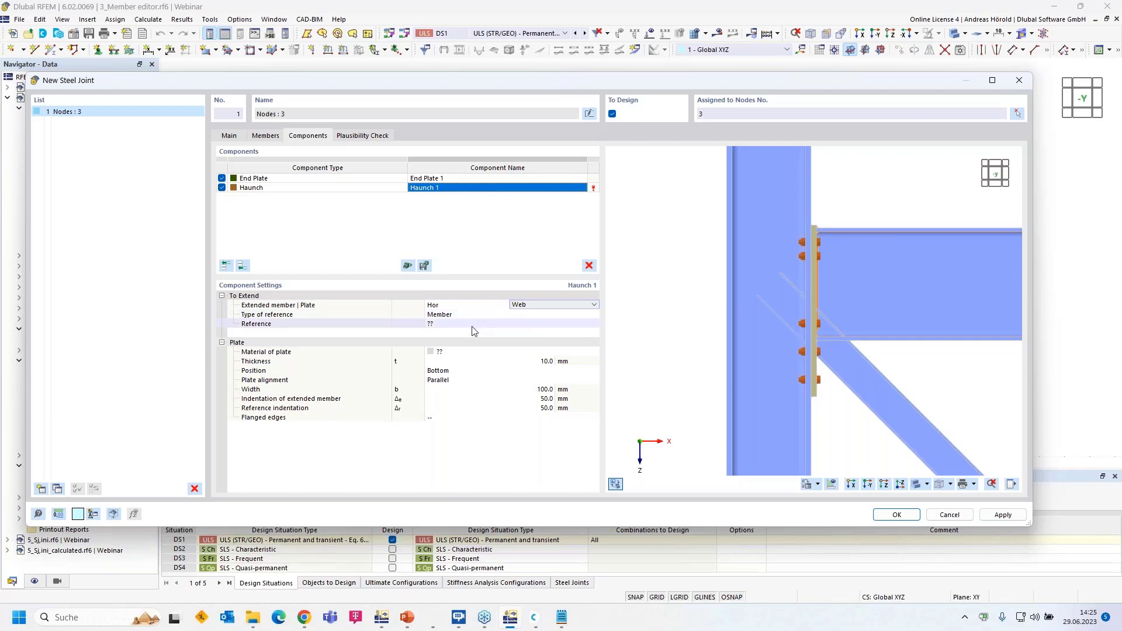
Reference the haunch to the plate End Plate 1 | Plate 1 and assign it the material 1 - S355H
{"action": "left_click", "coordinate": [475, 315]}
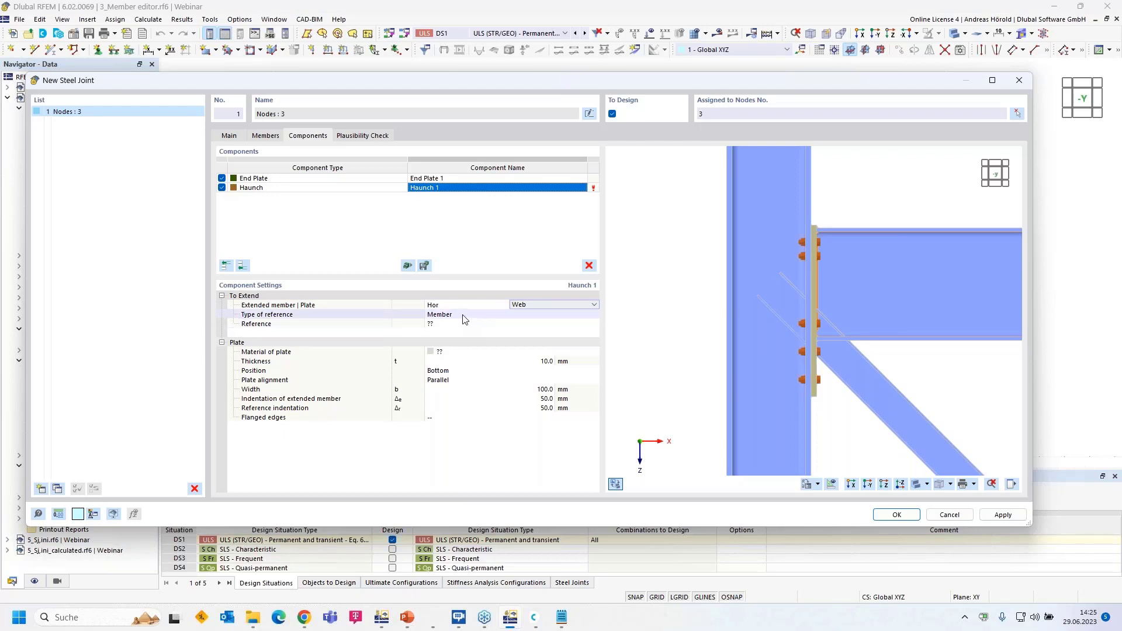
{"action": "left_click", "coordinate": [467, 315]}
{"action": "left_click", "coordinate": [475, 322]}
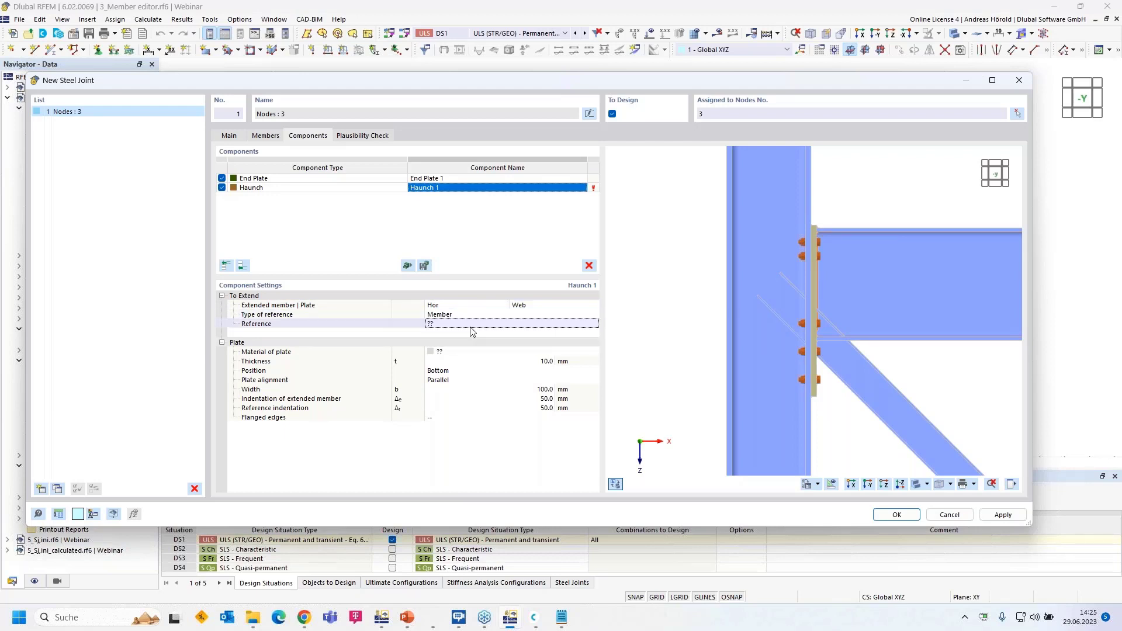
{"action": "left_click", "coordinate": [549, 317]}
{"action": "left_click", "coordinate": [542, 331]}
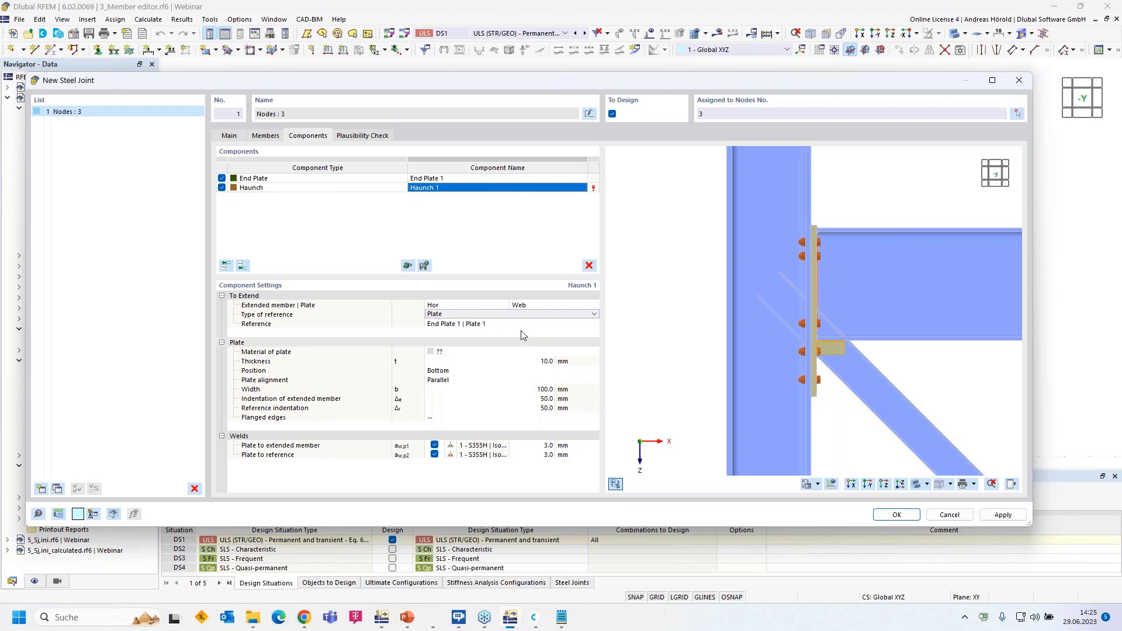
{"action": "left_click", "coordinate": [486, 352]}
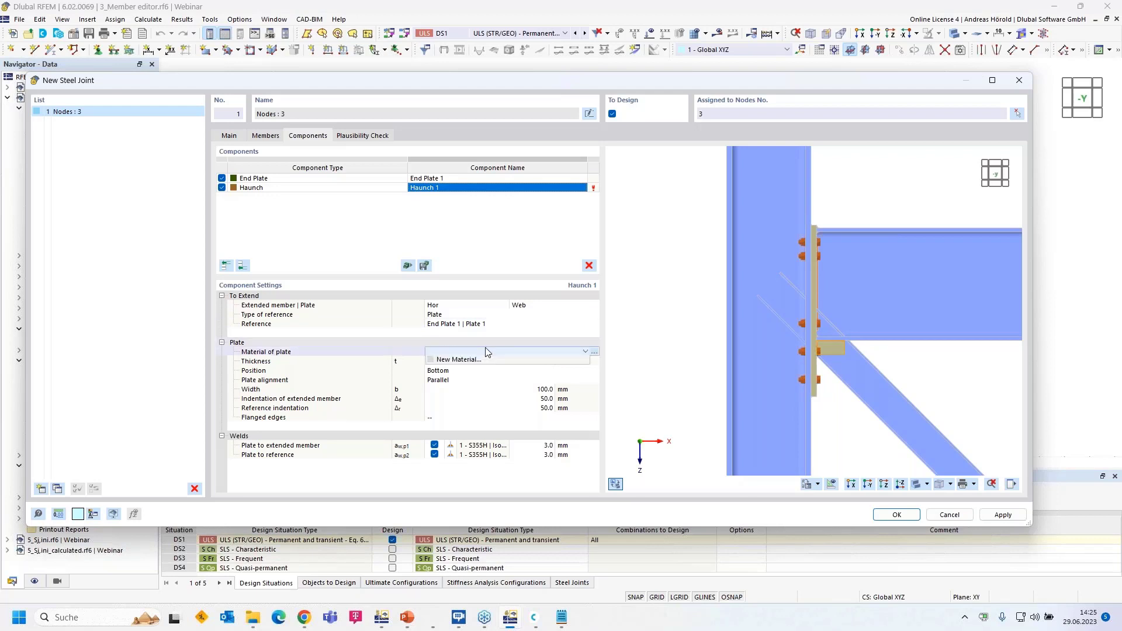
{"action": "left_click", "coordinate": [484, 360]}
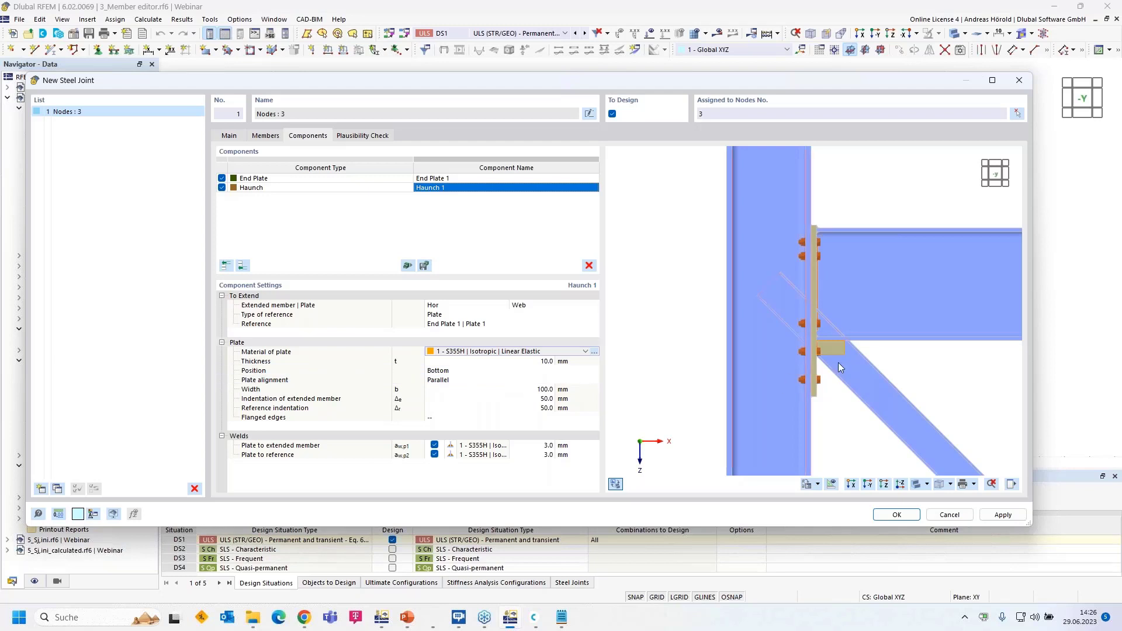
Change the haunch's plate alignment to Inclined
{"action": "scroll", "coordinate": [841, 360], "scroll_direction": "up", "scroll_amount": 4}
{"action": "left_click", "coordinate": [473, 380]}
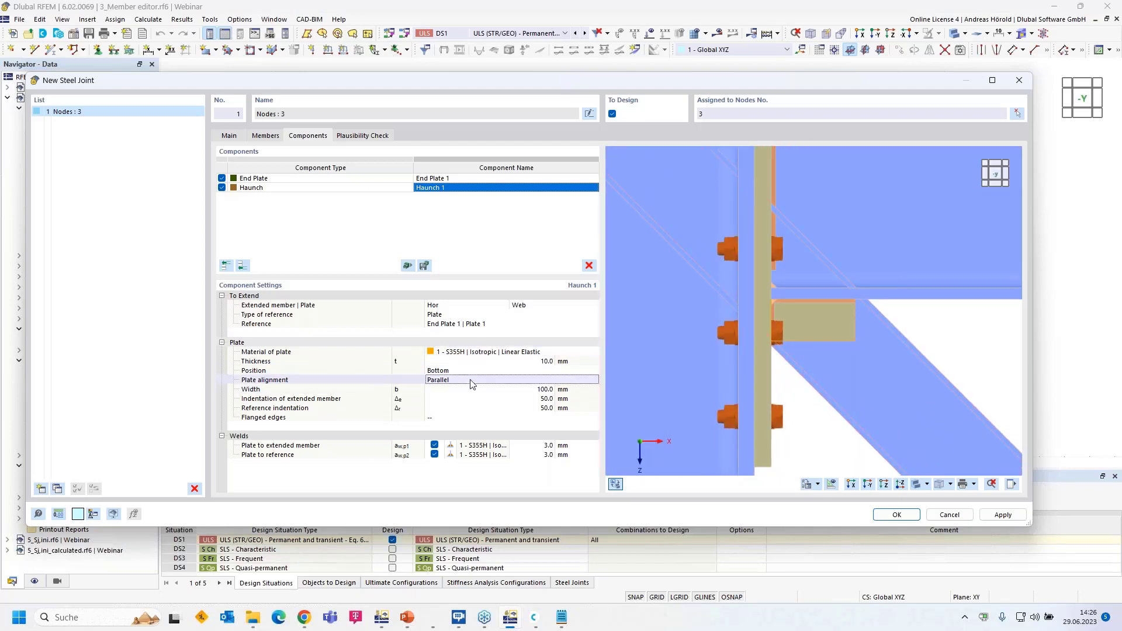
{"action": "left_click", "coordinate": [473, 382]}
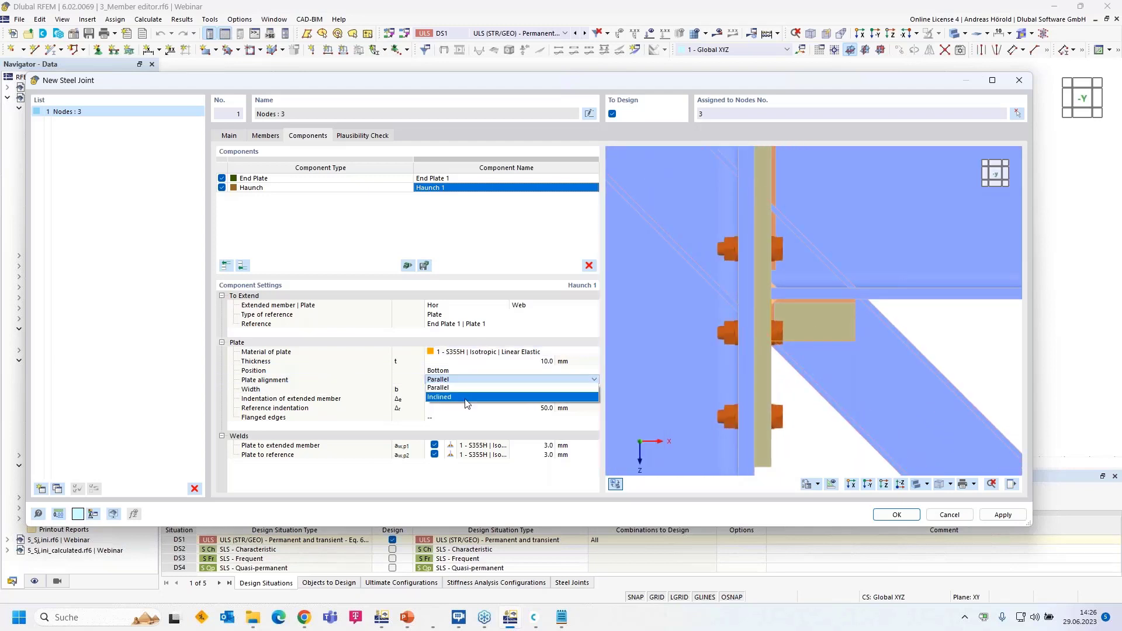
{"action": "left_click", "coordinate": [467, 388]}
{"action": "left_click", "coordinate": [472, 380]}
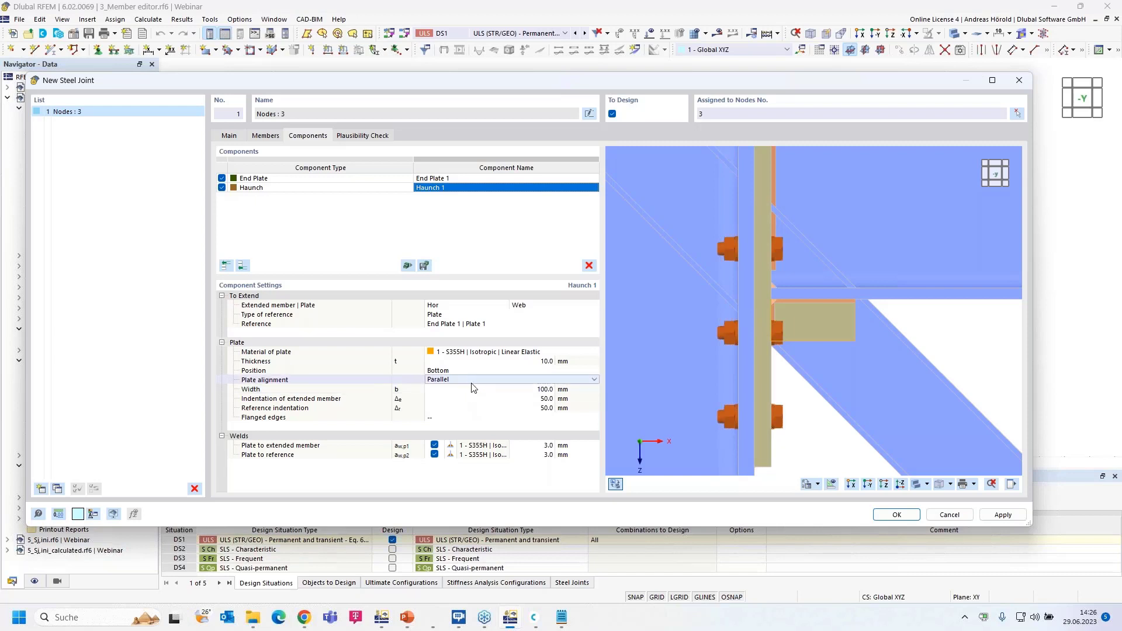
{"action": "left_click", "coordinate": [474, 381]}
{"action": "left_click", "coordinate": [469, 397]}
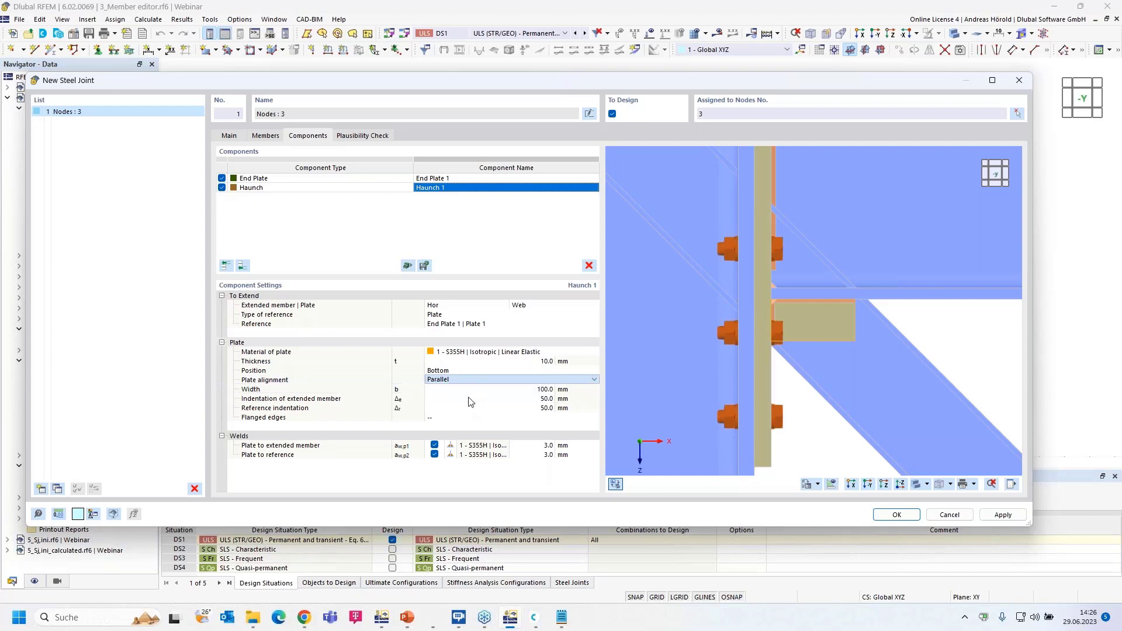
Set the haunch plate's width to 225 mm, height to 200 mm, extended member indentation to 100 mm and reference indentation to 125 mm
{"action": "left_click", "coordinate": [546, 391]}
{"action": "type", "text": "225"}
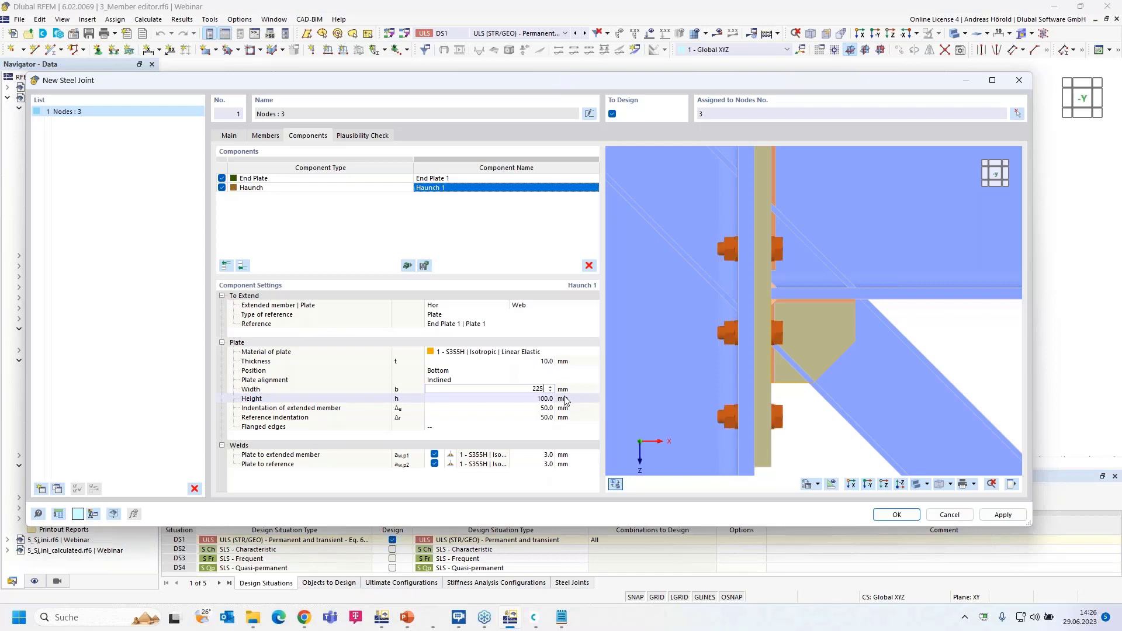
{"action": "key", "text": "Tab"}
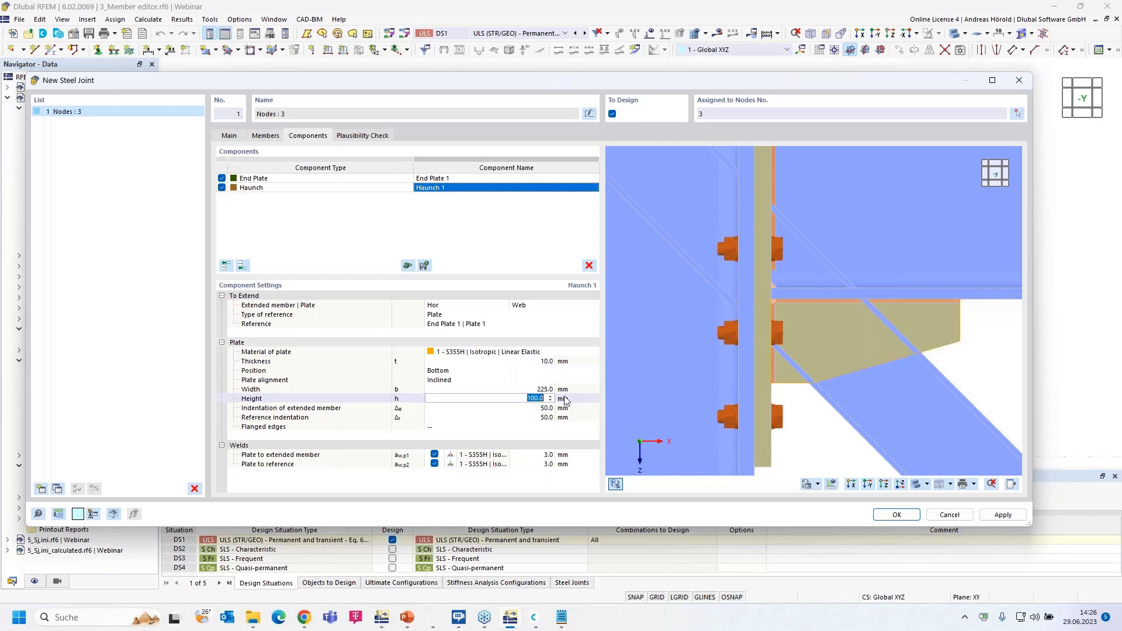
{"action": "type", "text": "200"}
{"action": "key", "text": "Tab"}
{"action": "type", "text": "100"}
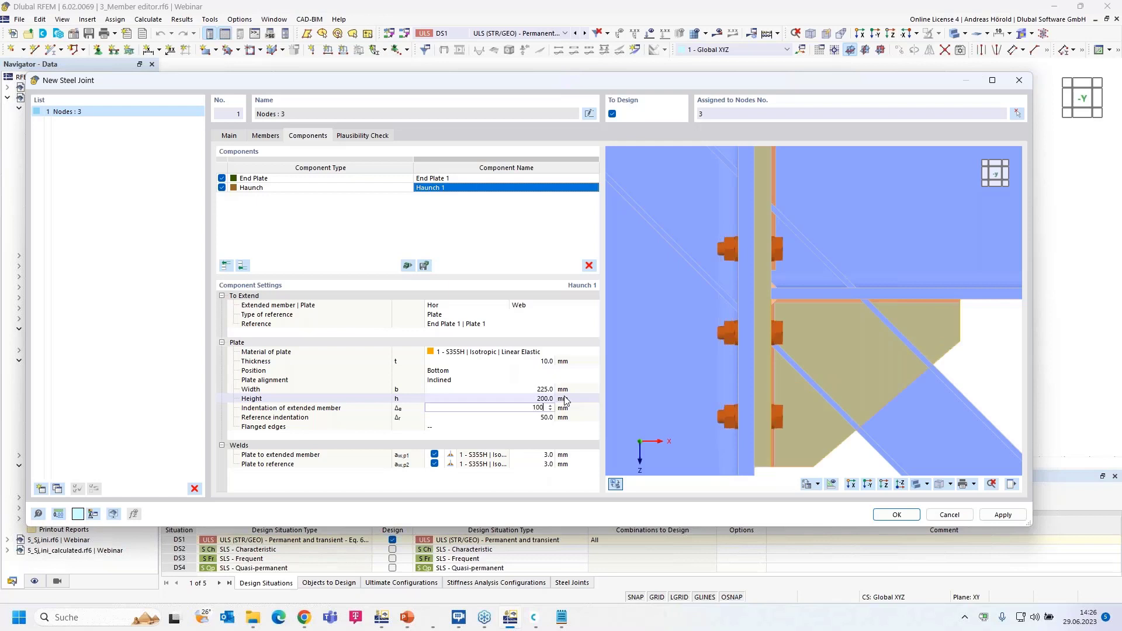
{"action": "key", "text": "Tab"}
{"action": "type", "text": "125"}
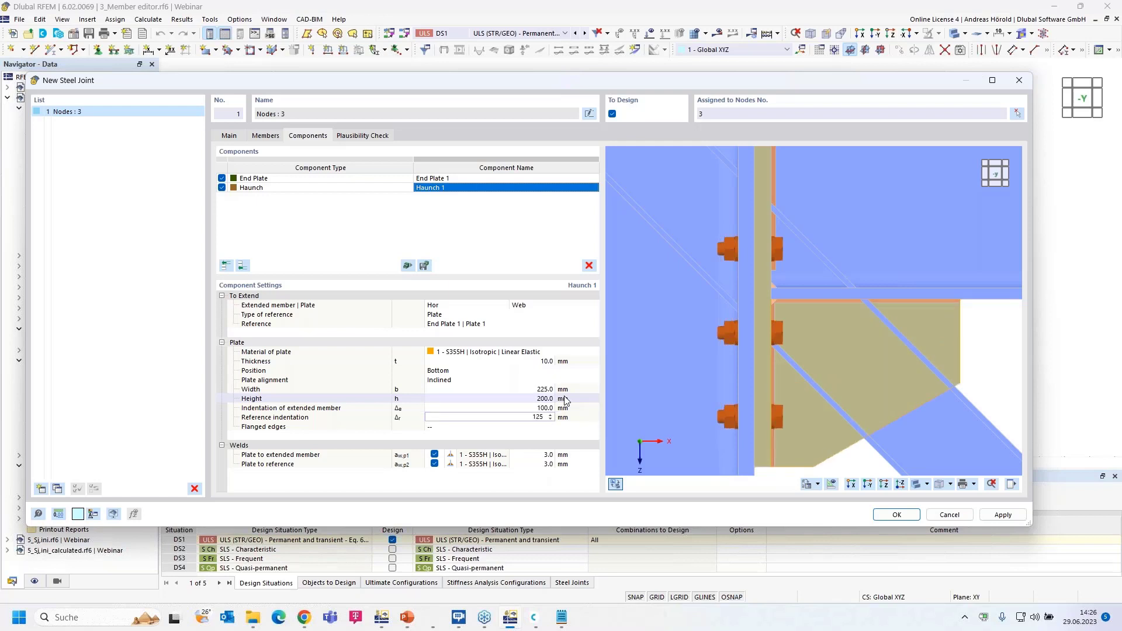
{"action": "key", "text": "Tab"}
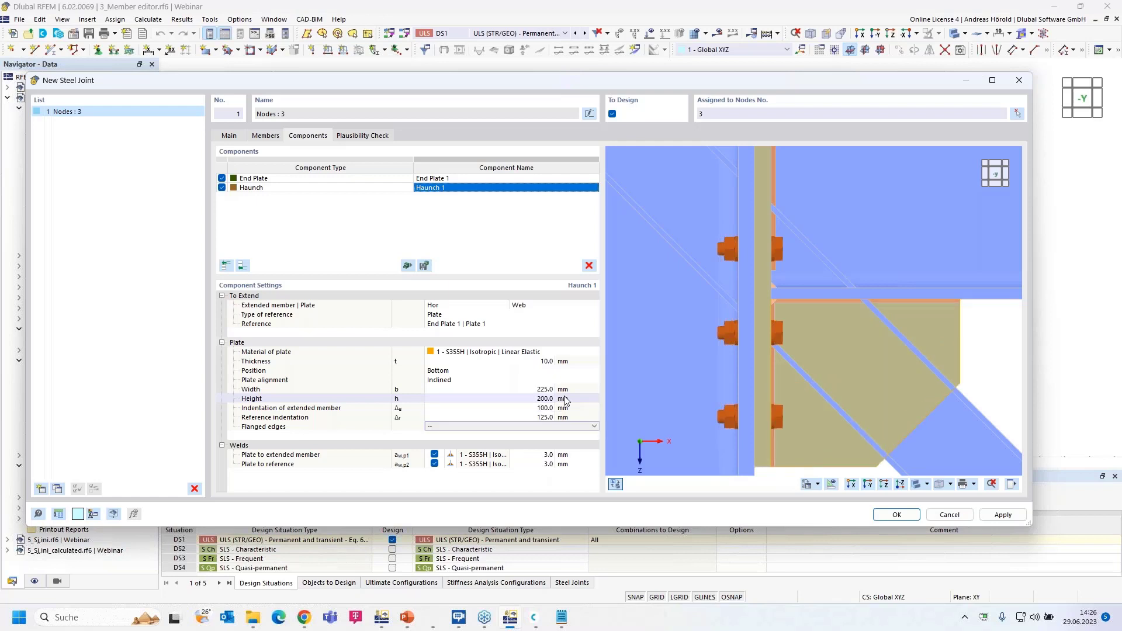
Set both haunch welds, plate to extended member and plate to reference, to 4 mm
{"action": "scroll", "coordinate": [969, 343], "scroll_direction": "down", "scroll_amount": 3}
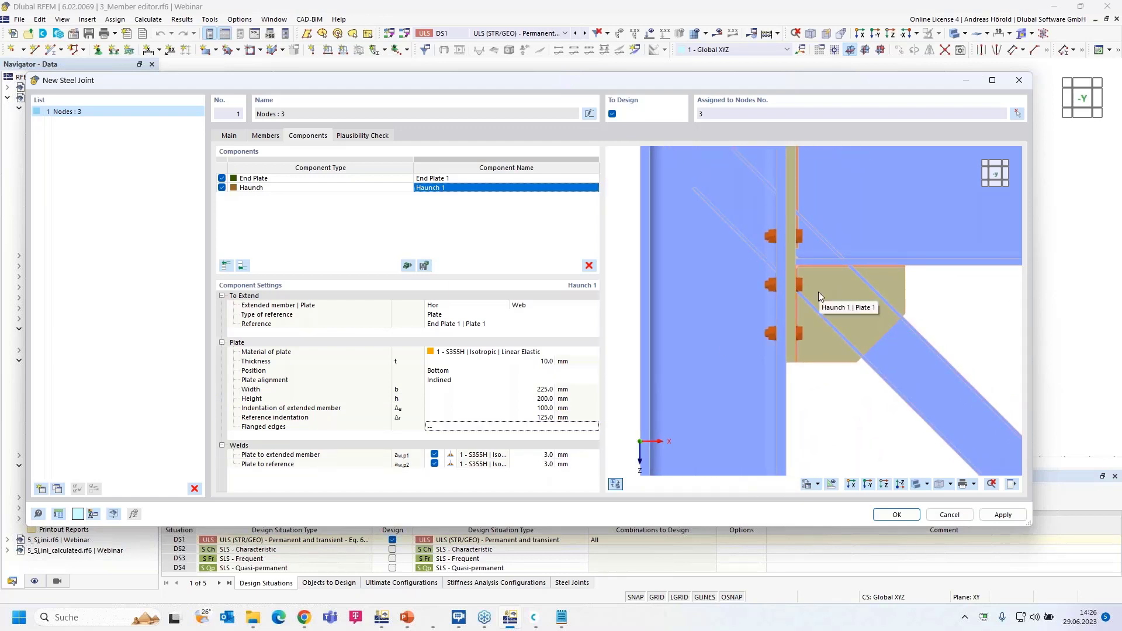
{"action": "left_click", "coordinate": [543, 455]}
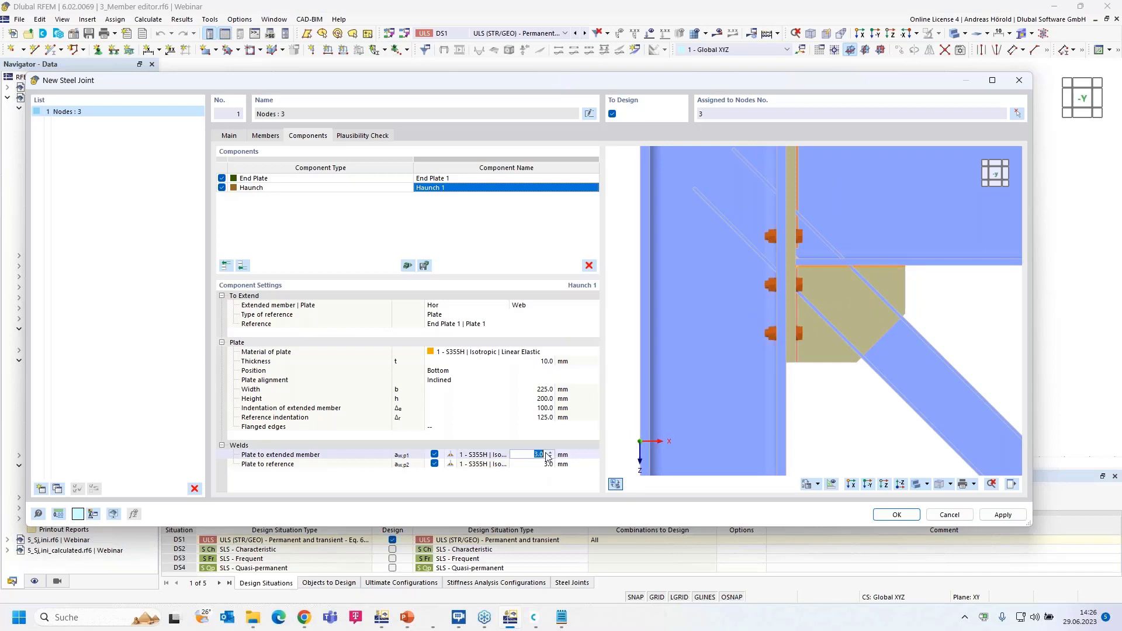
{"action": "type", "text": "4"}
{"action": "left_click", "coordinate": [543, 464]}
{"action": "type", "text": "4"}
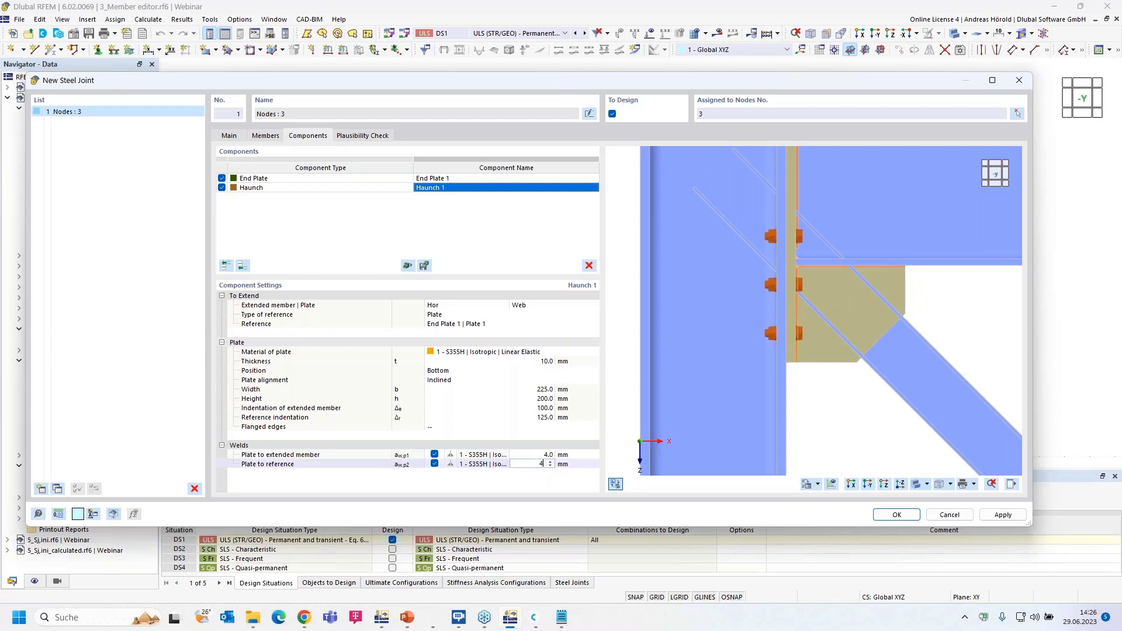
{"action": "left_click", "coordinate": [540, 480]}
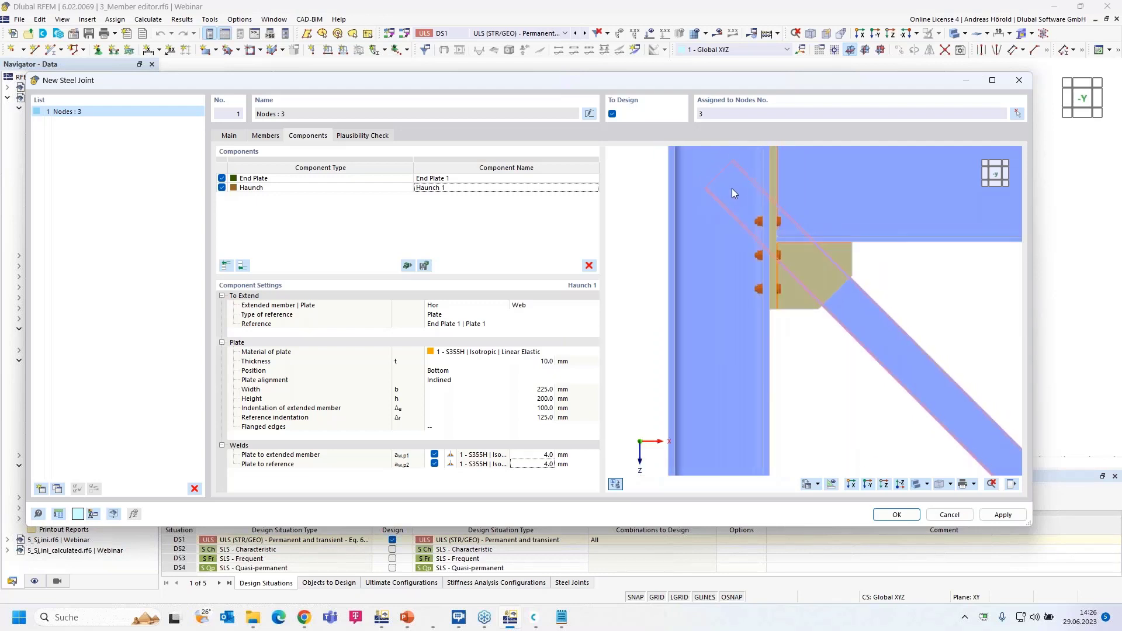
Add a Member Cut component that cuts member Dia via member Col b, a
{"action": "left_click", "coordinate": [242, 266]}
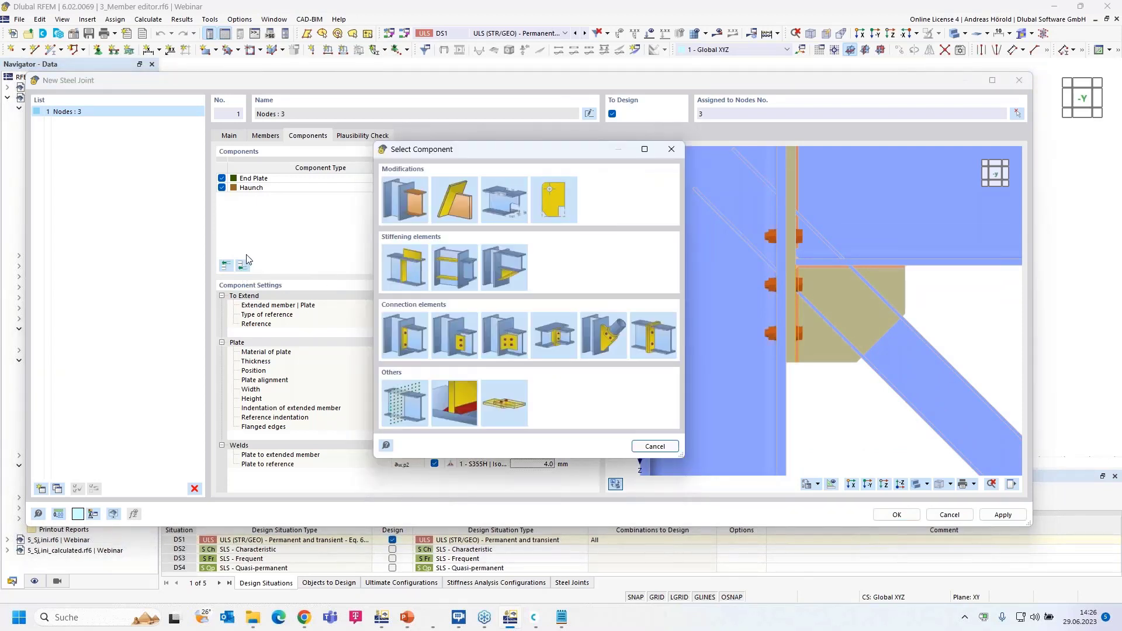
{"action": "double_click", "coordinate": [409, 204]}
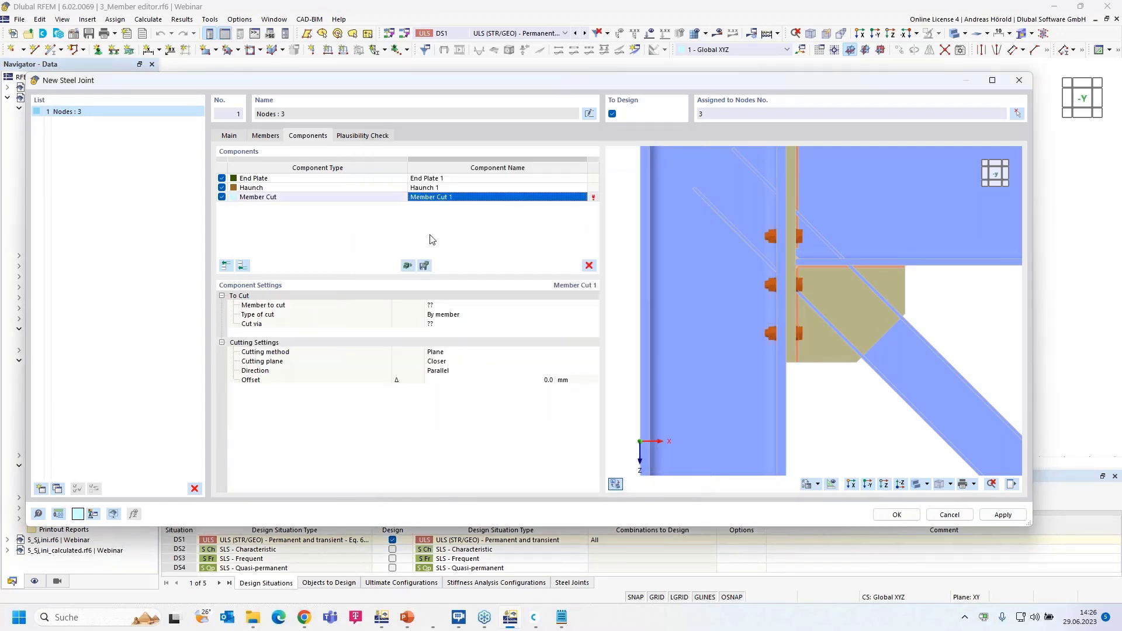
{"action": "left_click", "coordinate": [481, 305]}
{"action": "left_click", "coordinate": [496, 306]}
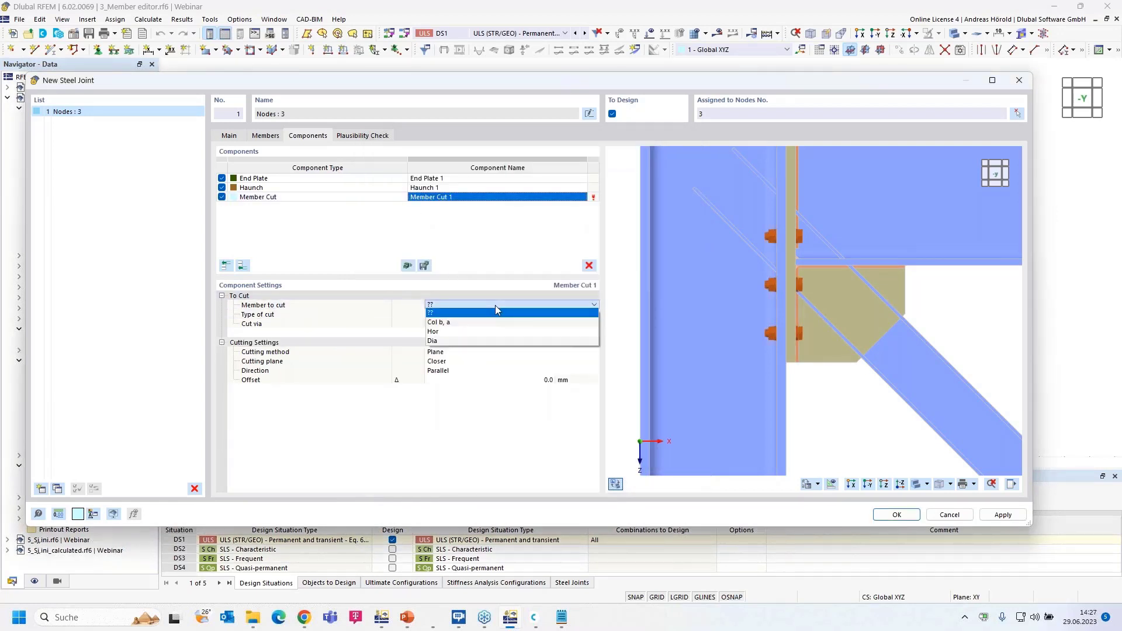
{"action": "left_click", "coordinate": [490, 341]}
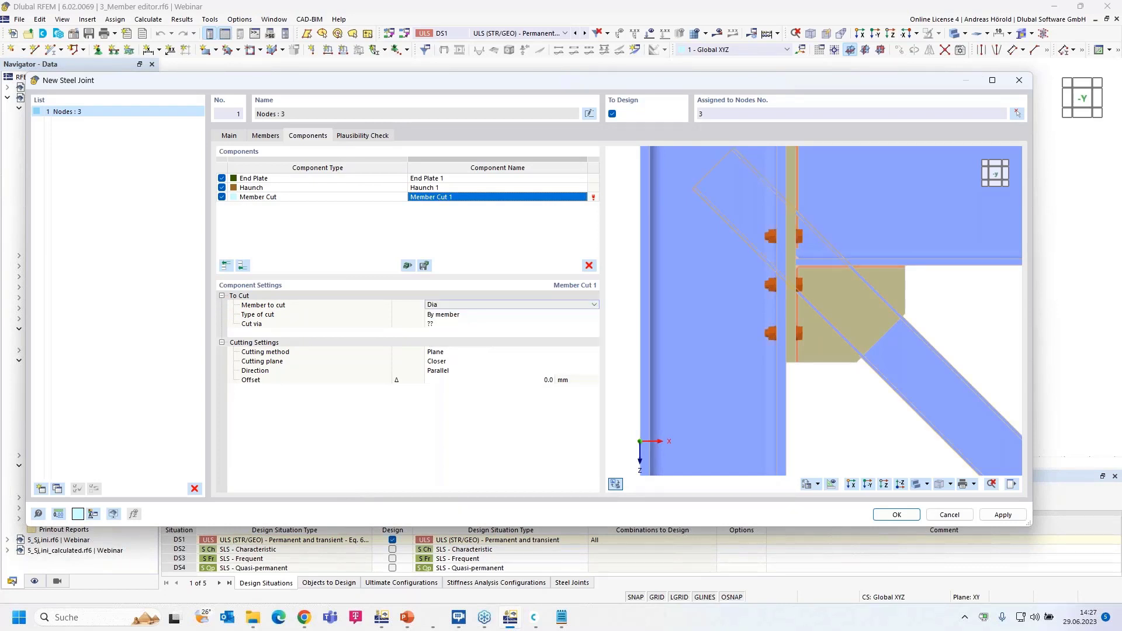
{"action": "left_click", "coordinate": [488, 326]}
{"action": "left_click", "coordinate": [486, 324]}
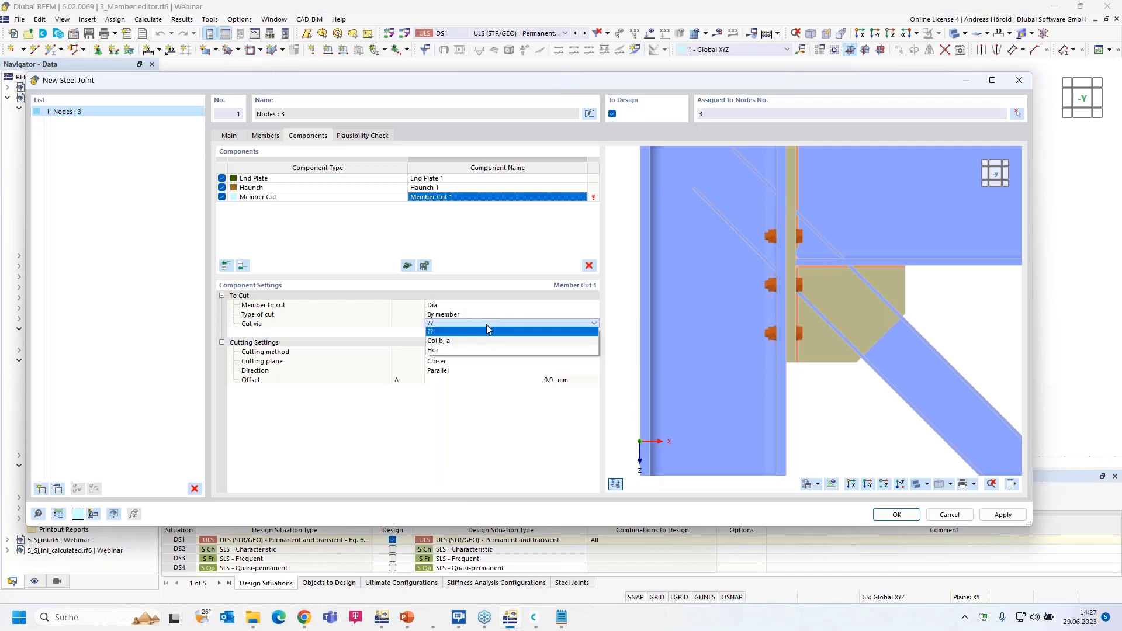
{"action": "left_click", "coordinate": [482, 342]}
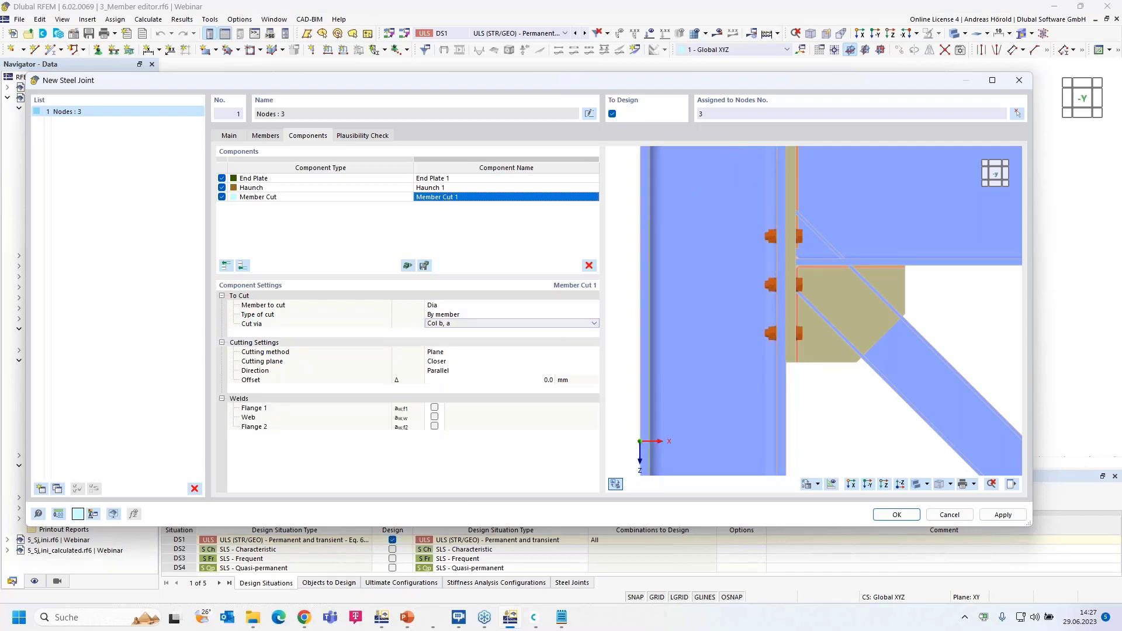
Set the member cut's direction to Perpendicular and its offset to 100 mm
{"action": "left_click", "coordinate": [475, 374]}
{"action": "left_click", "coordinate": [479, 372]}
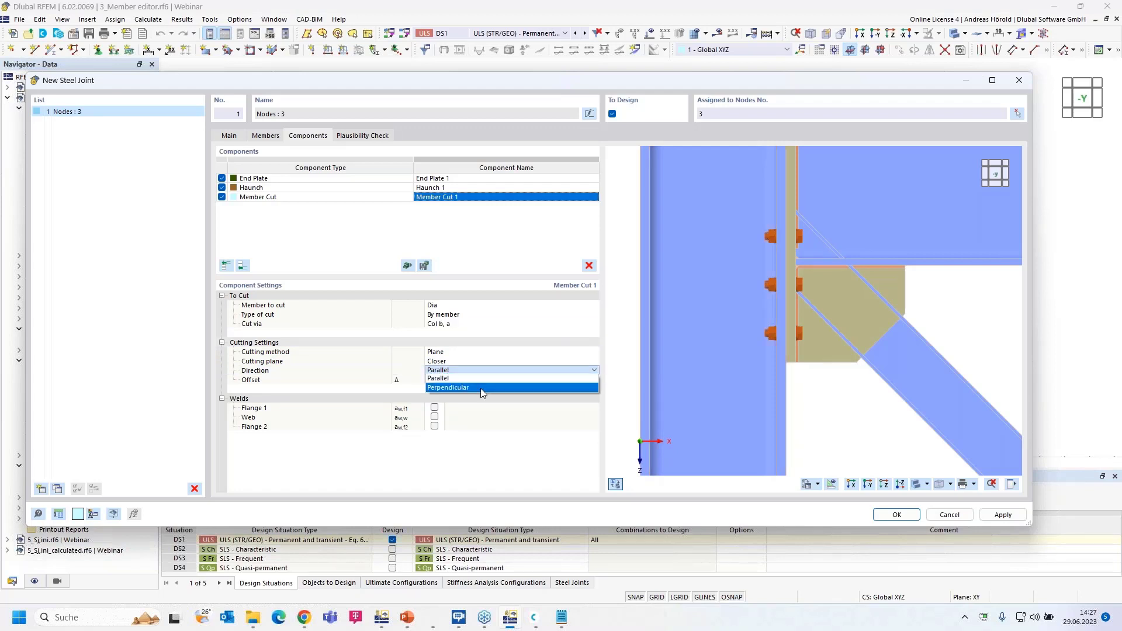
{"action": "left_click", "coordinate": [482, 388]}
{"action": "left_click", "coordinate": [487, 369]}
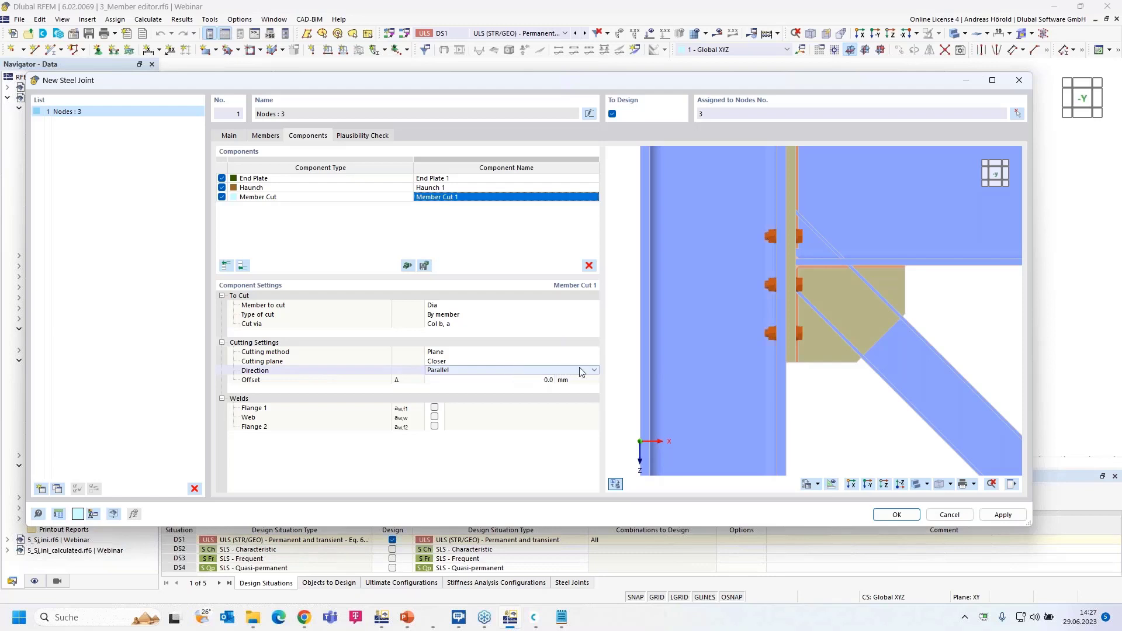
{"action": "left_click", "coordinate": [594, 371]}
{"action": "left_click", "coordinate": [587, 387]}
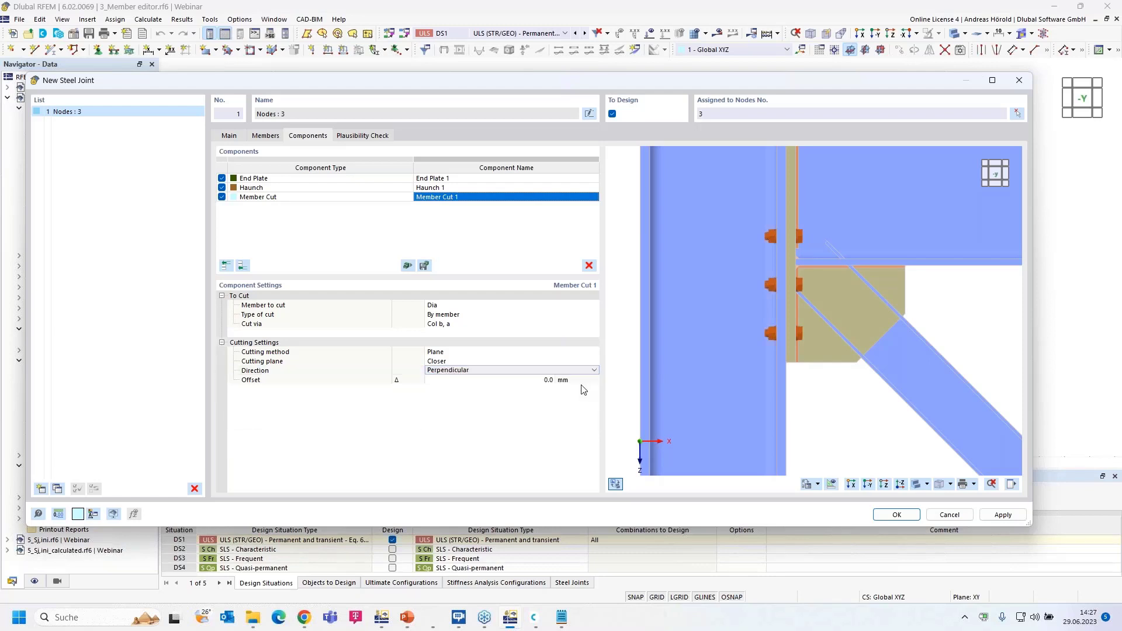
{"action": "left_click", "coordinate": [561, 381]}
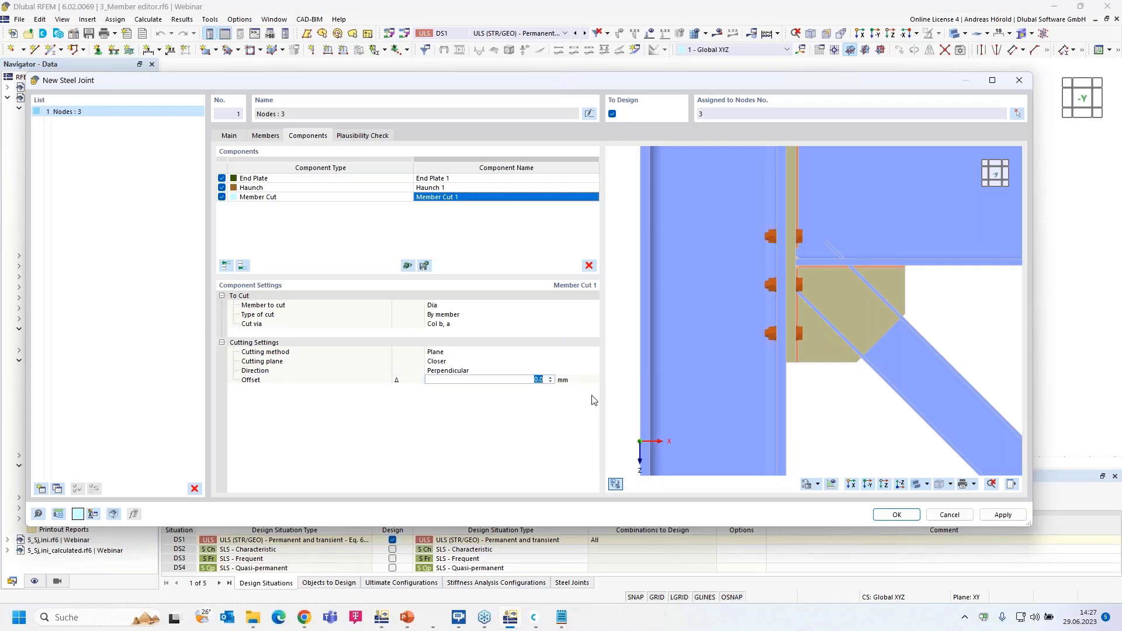
{"action": "type", "text": "100"}
{"action": "key", "text": "Return"}
{"action": "mouse_move", "coordinate": [958, 324]}
{"action": "middle_mouse_down", "text": "ctrl"}
{"action": "mouse_move", "coordinate": [853, 351]}
{"action": "mouse_move", "coordinate": [957, 324]}
{"action": "mouse_move", "coordinate": [945, 333]}
{"action": "middle_mouse_up", "text": "ctrl"}
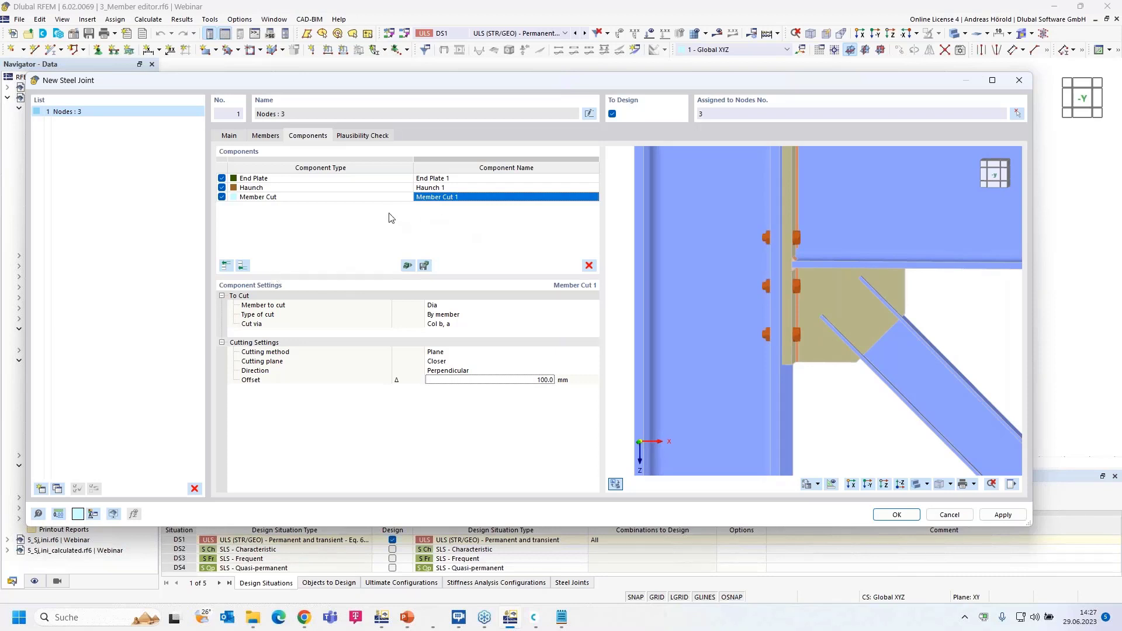
Add a Member Editor component and choose the member plate Dia | Flange 1 as the object to modify
{"action": "left_click", "coordinate": [242, 267]}
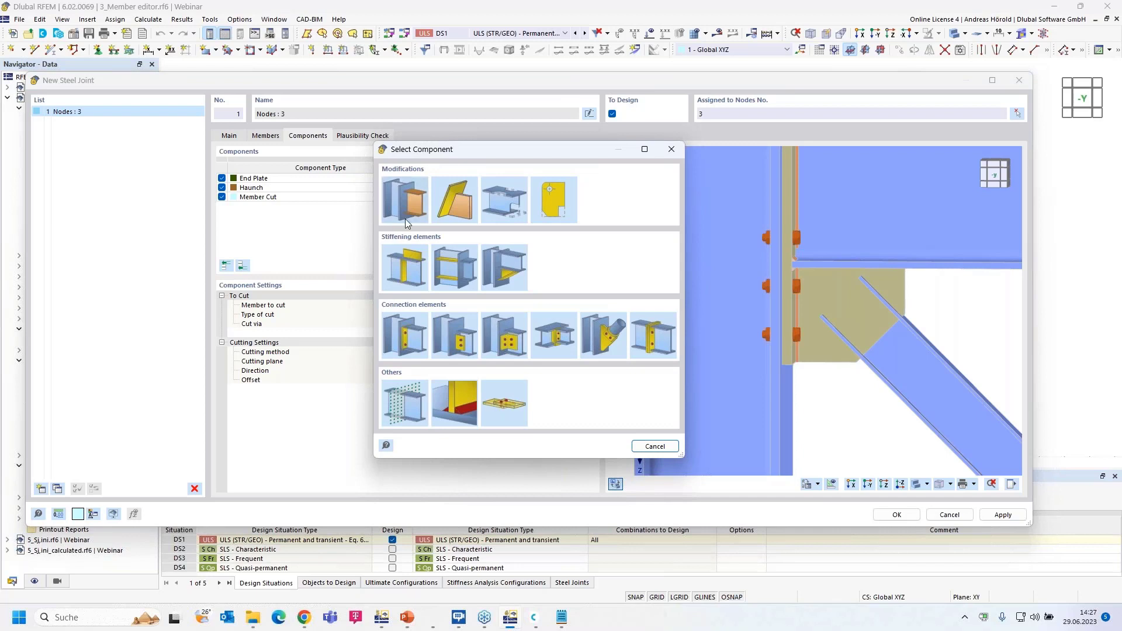
{"action": "left_click", "coordinate": [507, 199]}
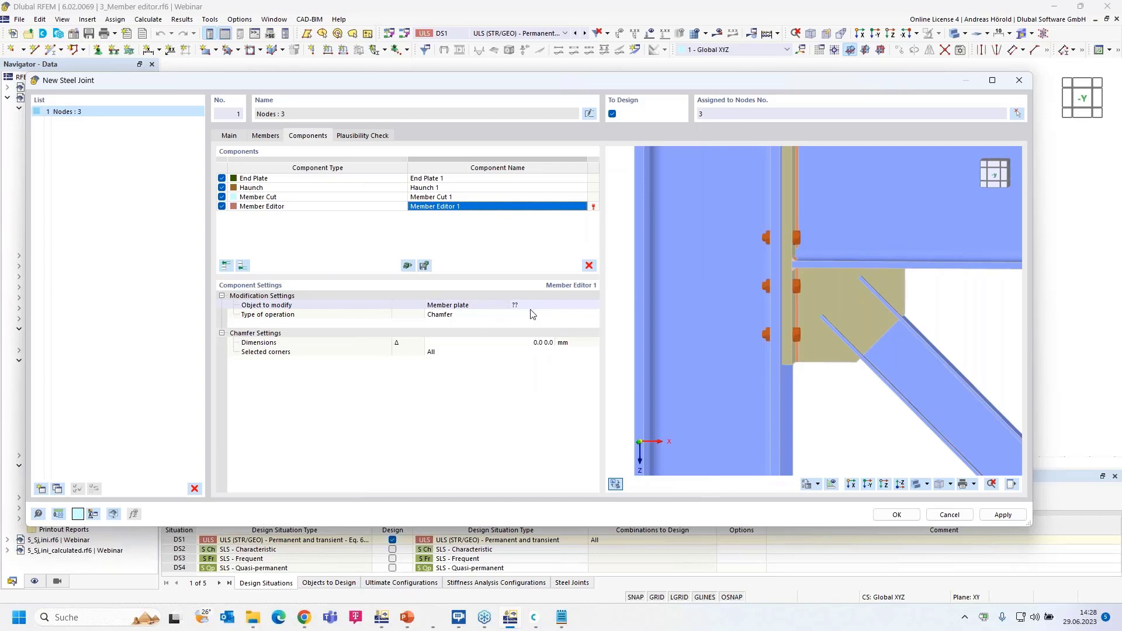
{"action": "left_click", "coordinate": [570, 306]}
{"action": "left_click", "coordinate": [583, 305]}
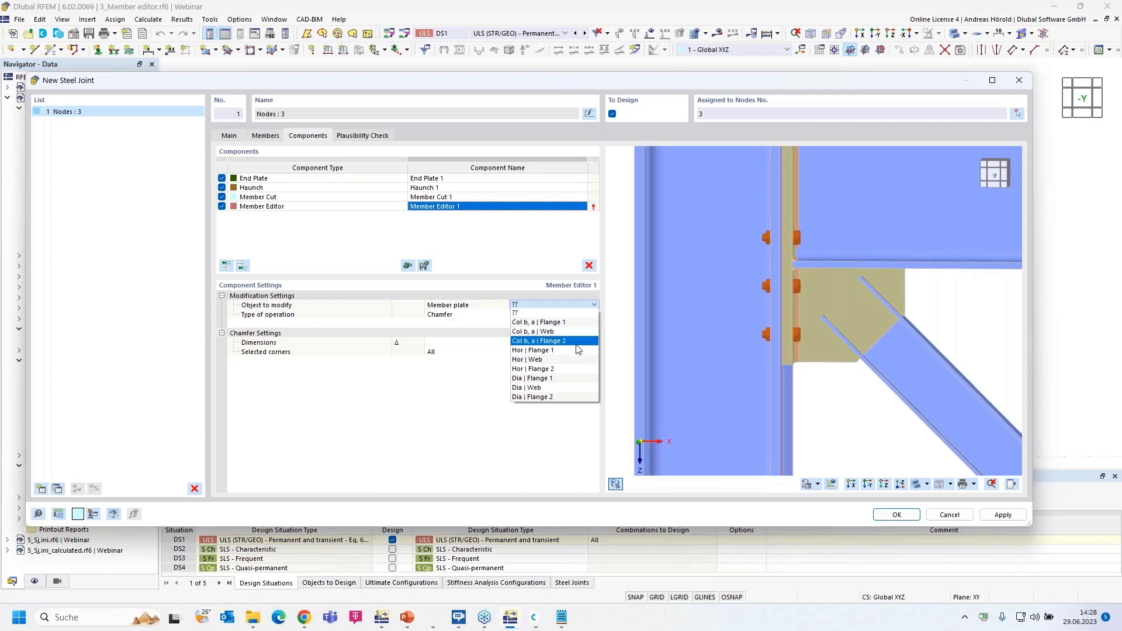
{"action": "left_click", "coordinate": [570, 379]}
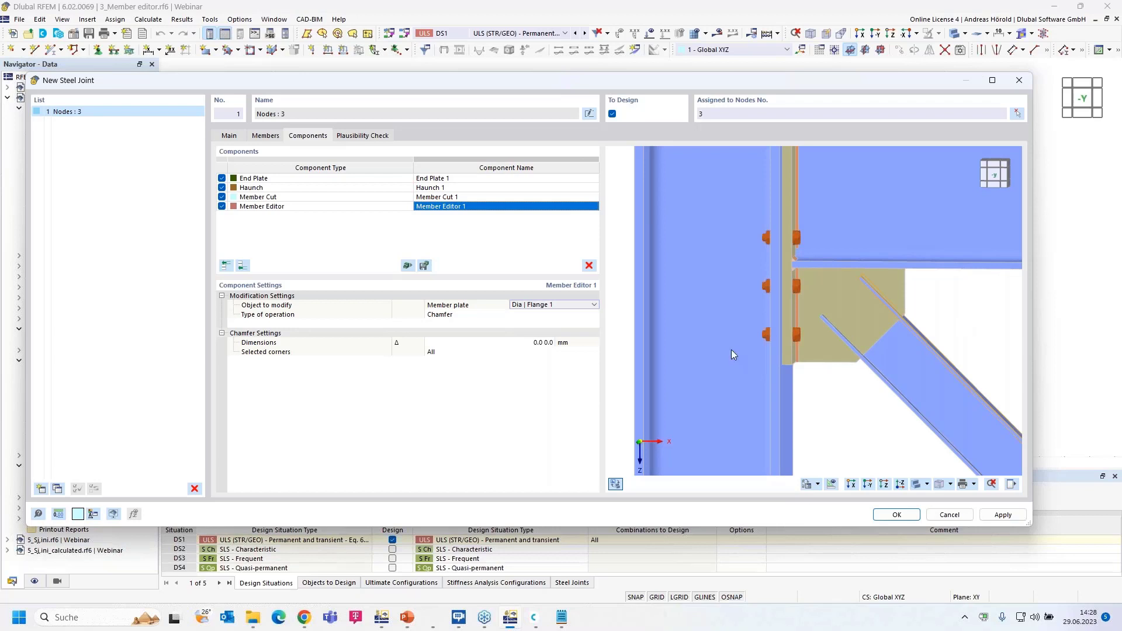
Set the member editor's operation for Flange 1 of Dia to End offset with a 130 mm offset
{"action": "left_click", "coordinate": [447, 316]}
{"action": "left_click", "coordinate": [465, 316]}
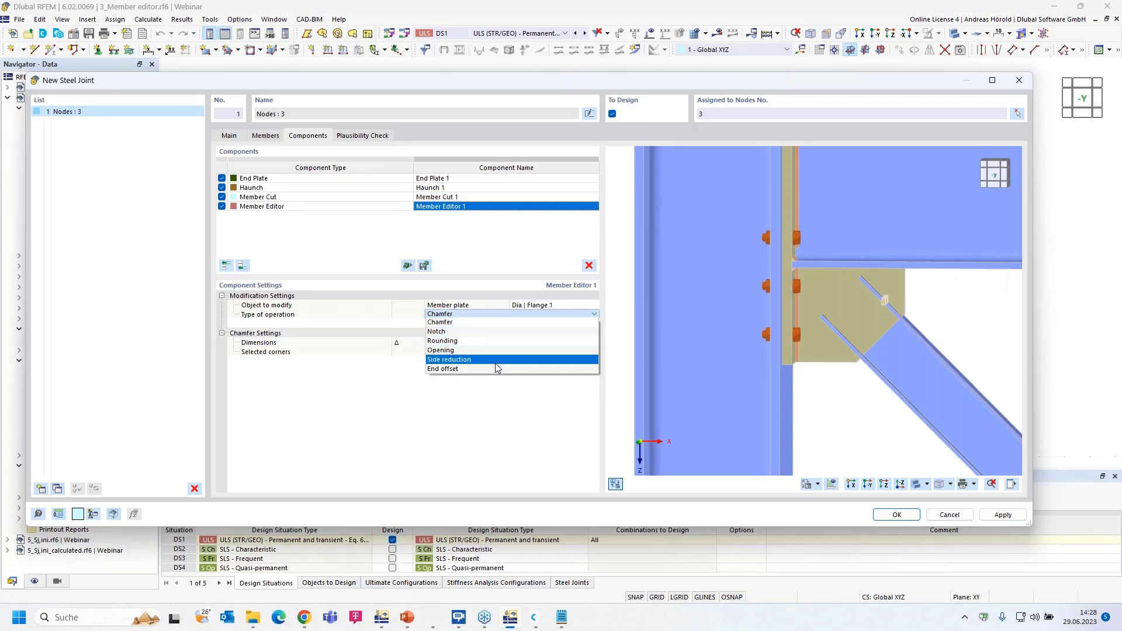
{"action": "key", "text": "Escape"}
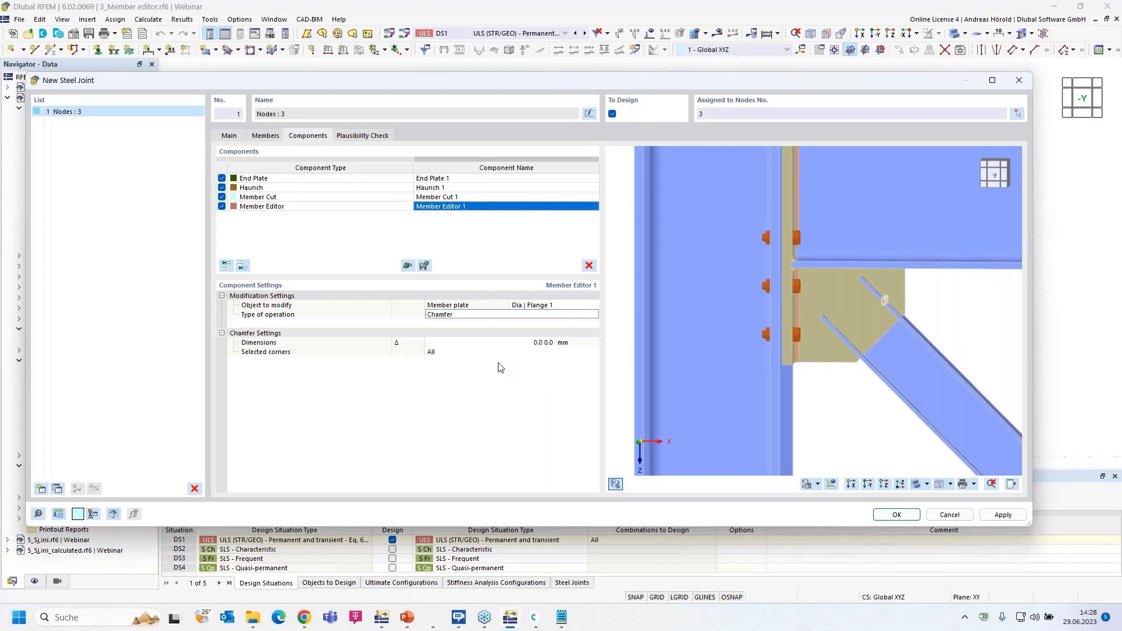
{"action": "left_click", "coordinate": [576, 315]}
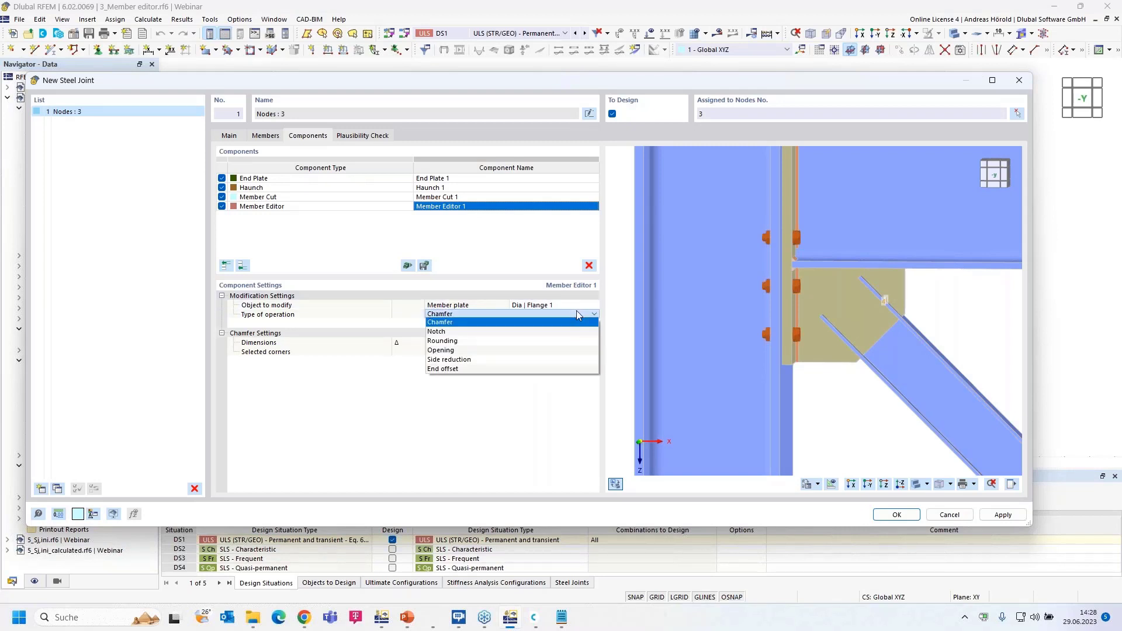
{"action": "left_click", "coordinate": [567, 369]}
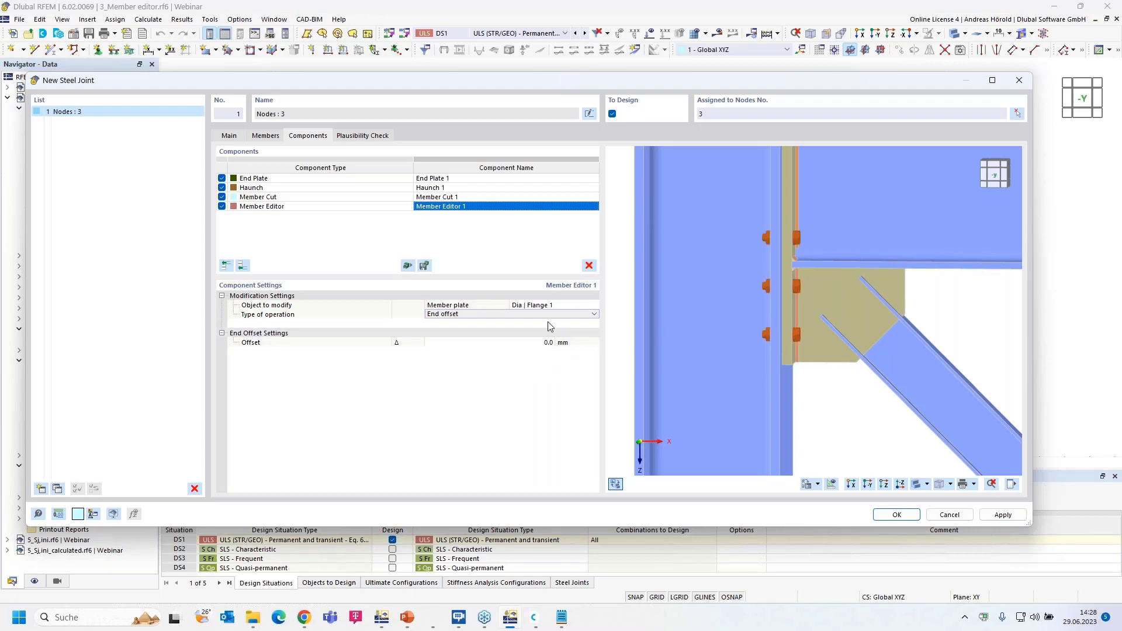
{"action": "left_click", "coordinate": [548, 347]}
{"action": "type", "text": "130"}
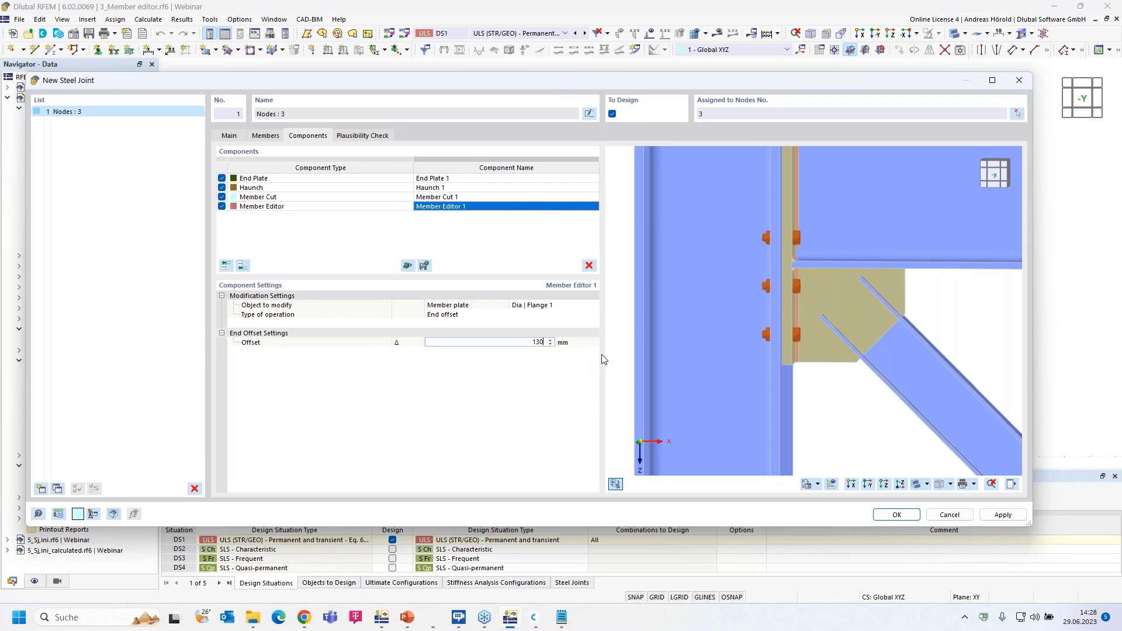
Set the end offset of the diagonal's Flange 1 to 130 mm in the first Member Editor component
{"action": "key", "text": "Return"}
{"action": "middle_click_drag", "start_coordinate": [962, 336], "coordinate": [859, 366], "text": "ctrl"}
{"action": "scroll", "coordinate": [917, 353], "scroll_direction": "up", "scroll_amount": 5}
{"action": "middle_click_drag", "start_coordinate": [956, 379], "coordinate": [919, 435]}
{"action": "scroll", "coordinate": [920, 435], "scroll_direction": "down", "scroll_amount": 2}
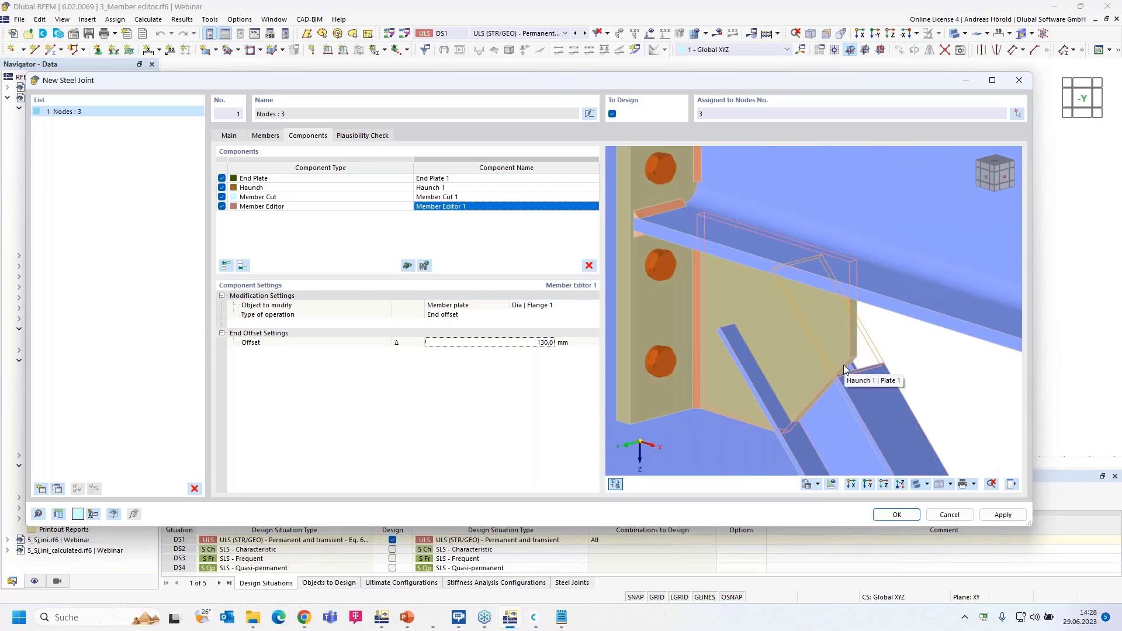
{"action": "scroll", "coordinate": [844, 365], "scroll_direction": "down", "scroll_amount": 3}
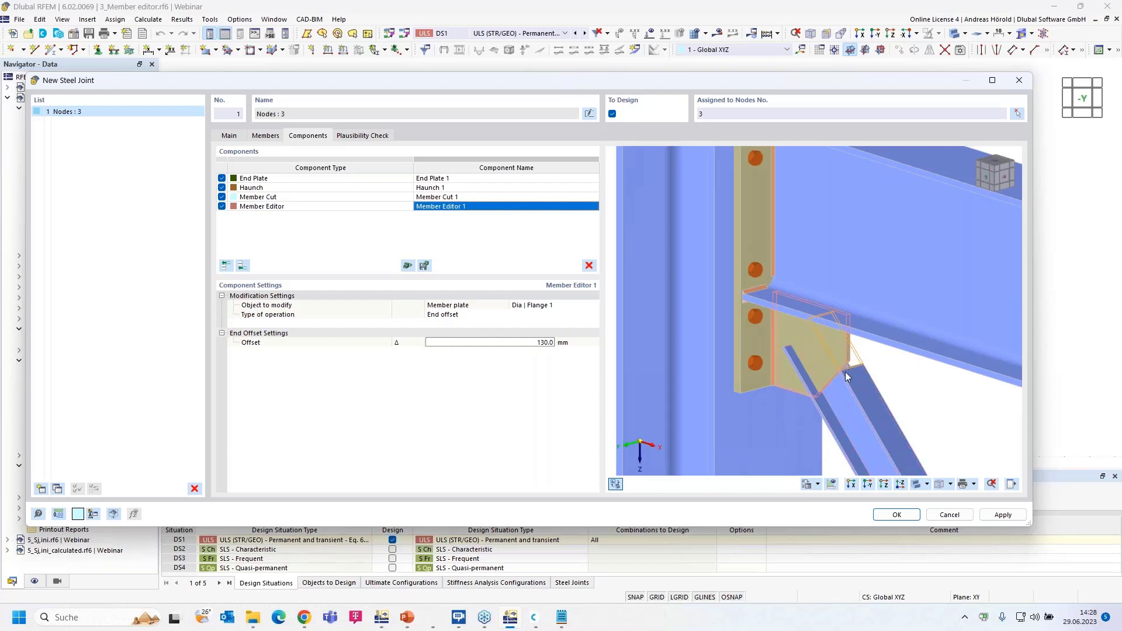
Copy the Member Editor component to the end of the list and assign the copy to Dia | Flange 2
{"action": "right_click", "coordinate": [356, 209]}
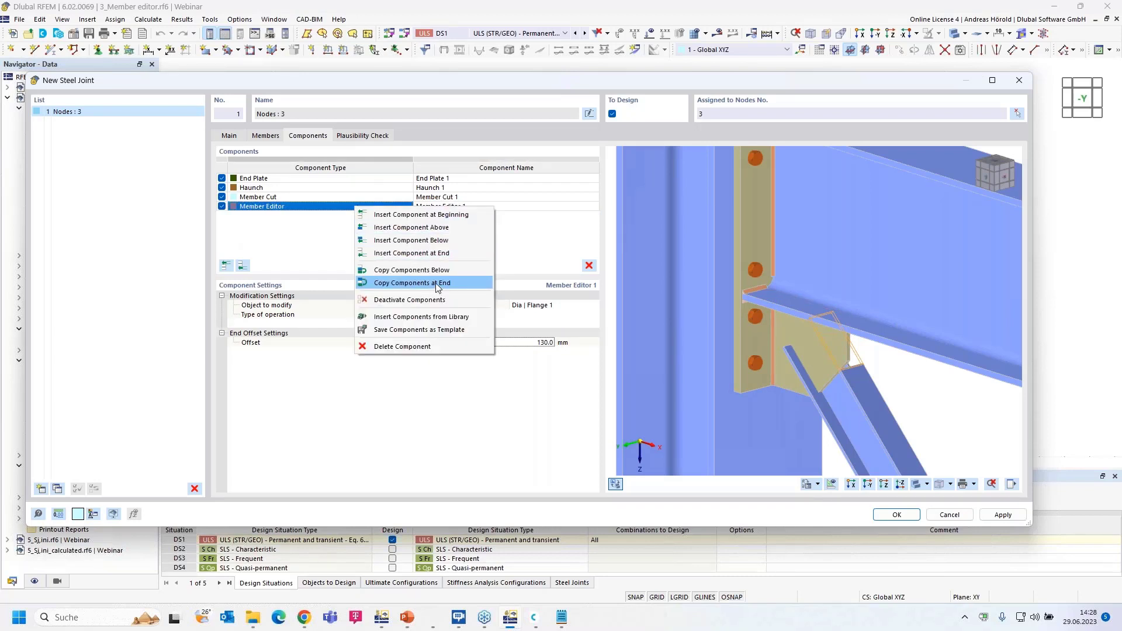
{"action": "left_click", "coordinate": [436, 282]}
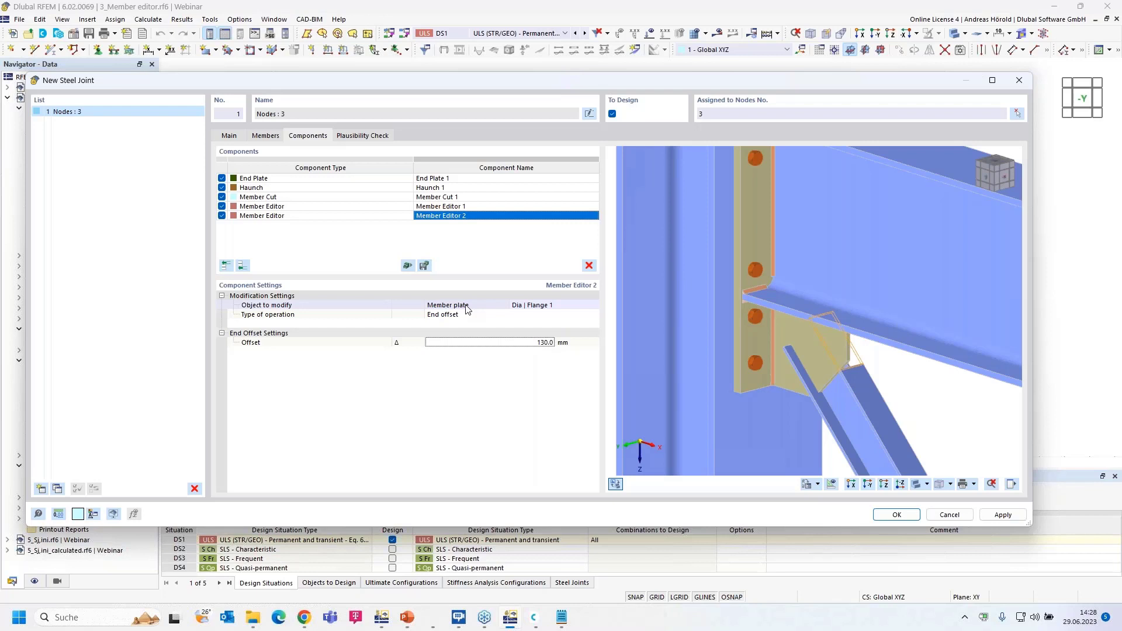
{"action": "left_click", "coordinate": [561, 305]}
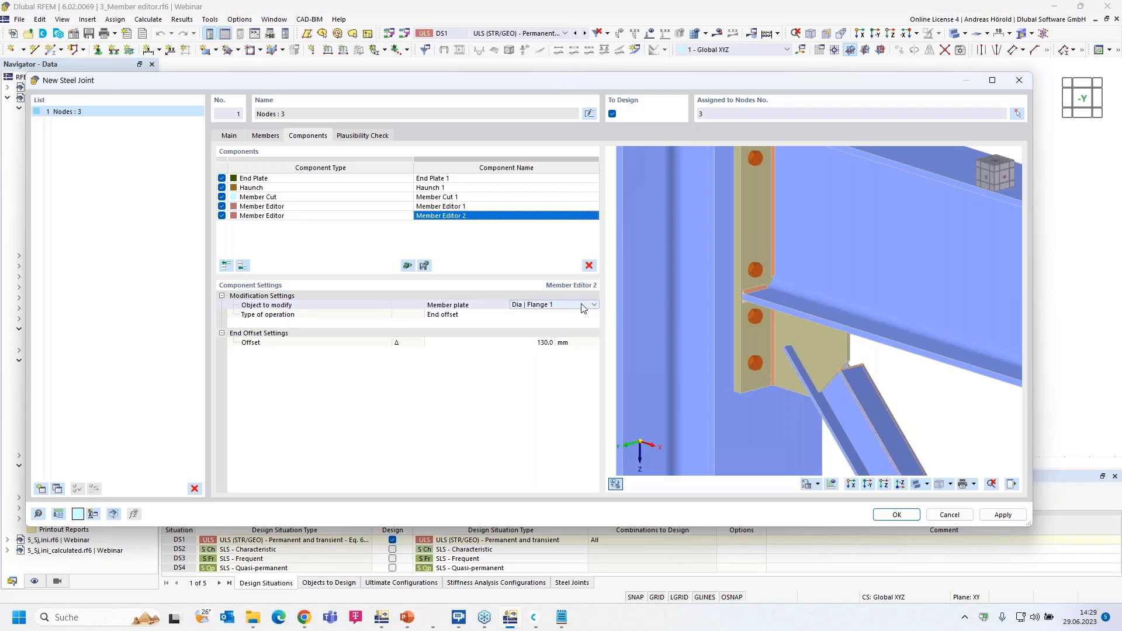
{"action": "left_click", "coordinate": [595, 305]}
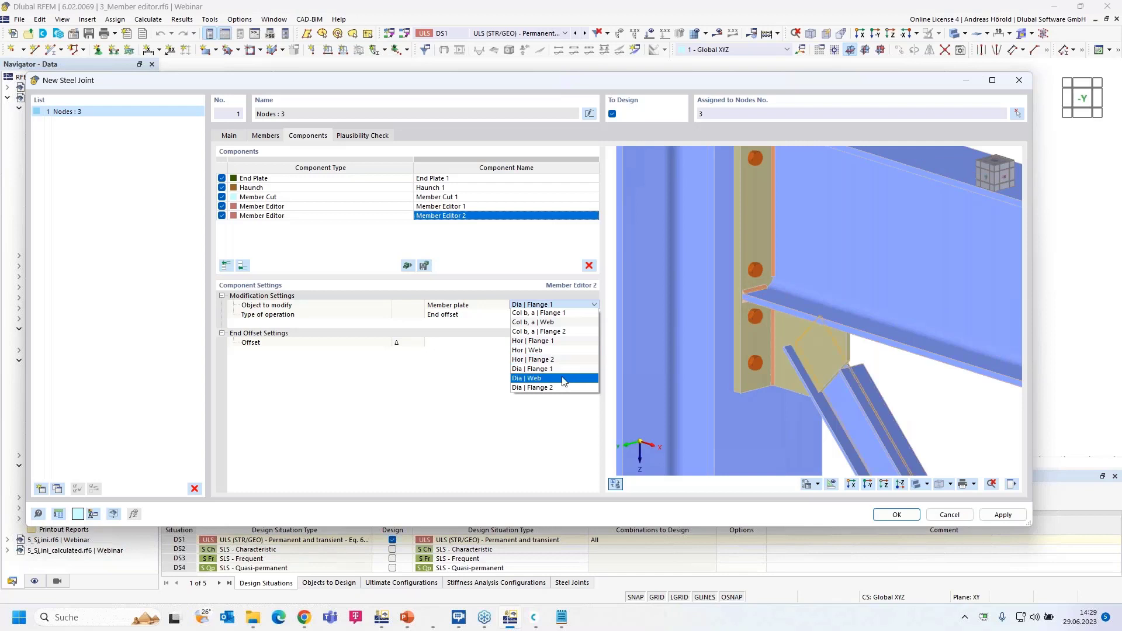
{"action": "left_click", "coordinate": [562, 387]}
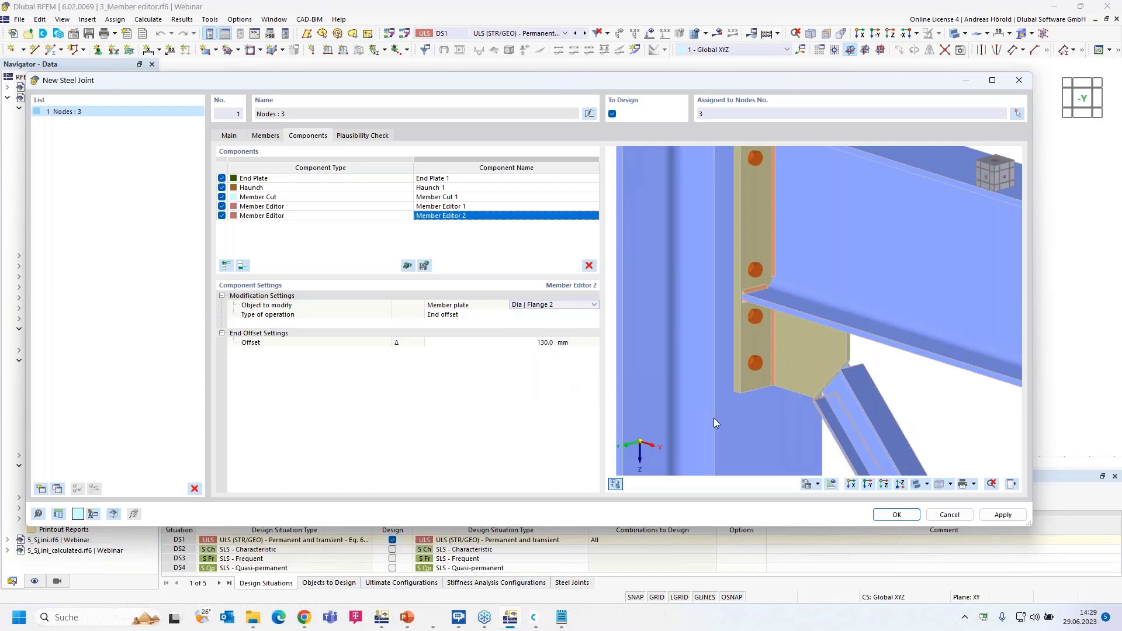
Examine the diagonal's cut-back flanges and its web at the haunch plate from several viewing directions
{"action": "middle_click_drag", "start_coordinate": [714, 418], "coordinate": [837, 400], "text": "ctrl"}
{"action": "scroll", "coordinate": [837, 386], "scroll_direction": "up", "scroll_amount": 4}
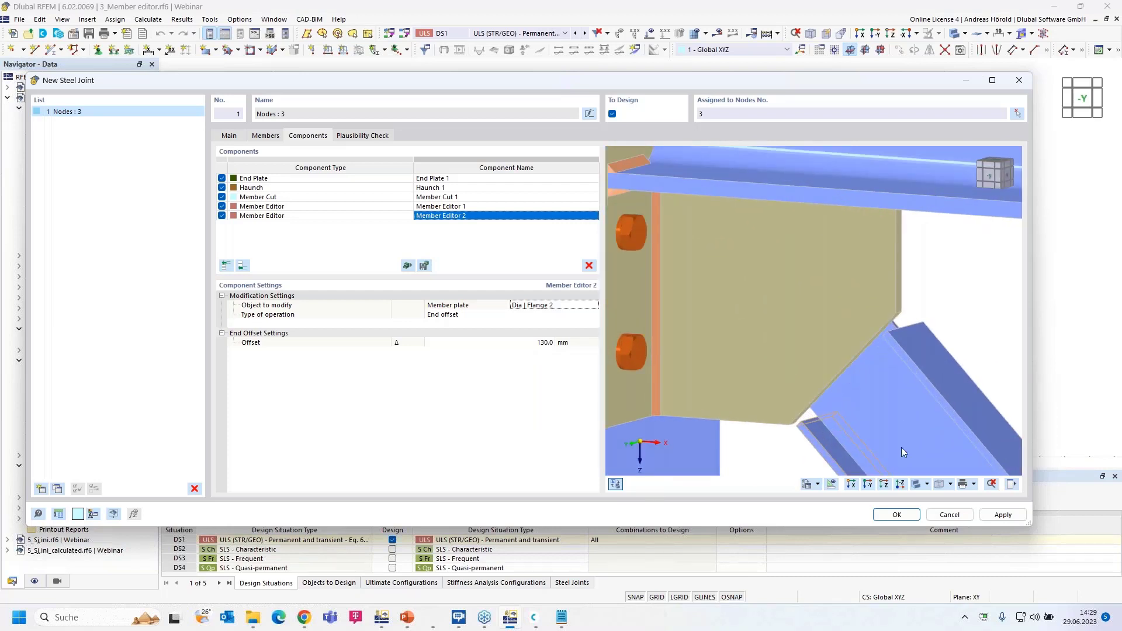
{"action": "left_click", "coordinate": [851, 485]}
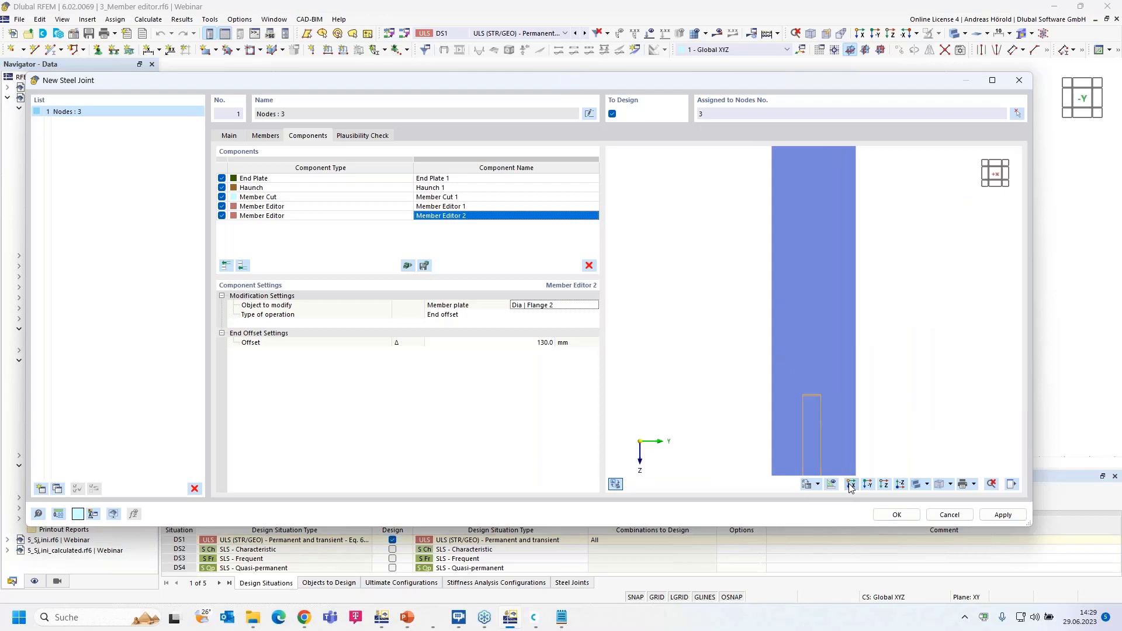
{"action": "middle_click_drag", "start_coordinate": [936, 402], "coordinate": [661, 402], "text": "ctrl"}
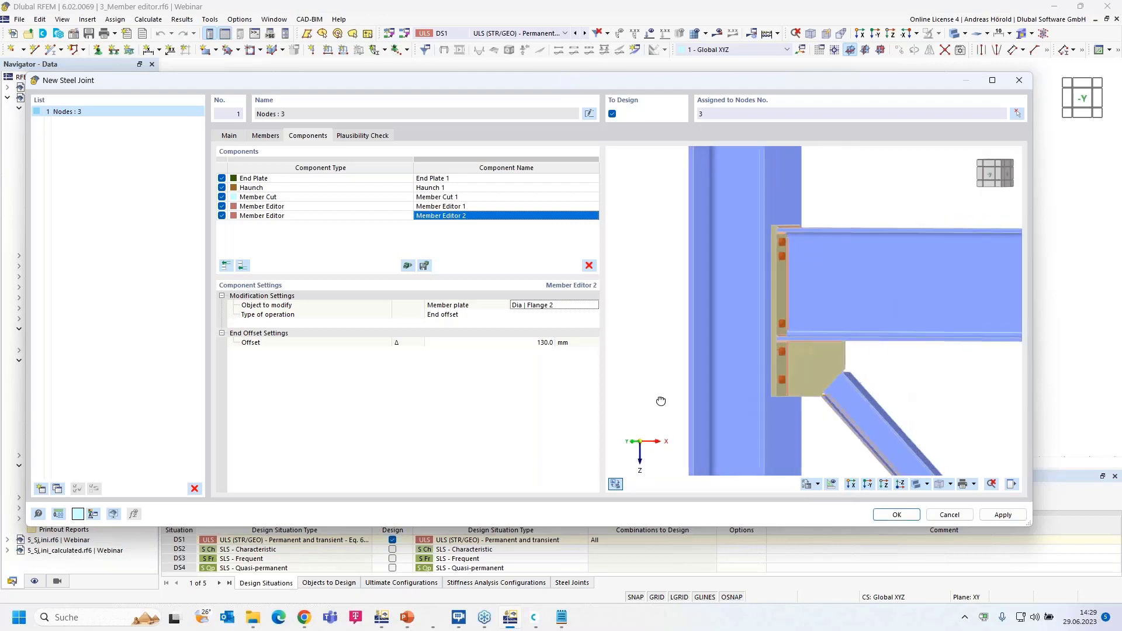
{"action": "middle_click_drag", "start_coordinate": [926, 397], "coordinate": [965, 417], "text": "ctrl"}
{"action": "scroll", "coordinate": [821, 377], "scroll_direction": "up", "scroll_amount": 3}
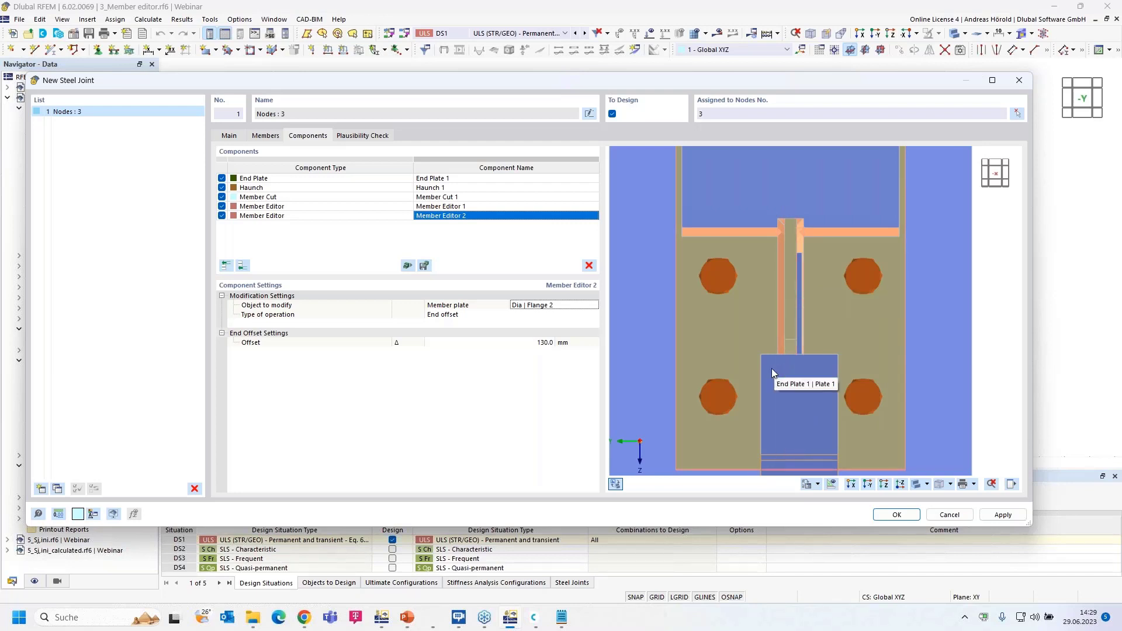
{"action": "middle_click_drag", "start_coordinate": [772, 368], "coordinate": [851, 347], "text": "ctrl"}
{"action": "scroll", "coordinate": [875, 367], "scroll_direction": "down", "scroll_amount": 4}
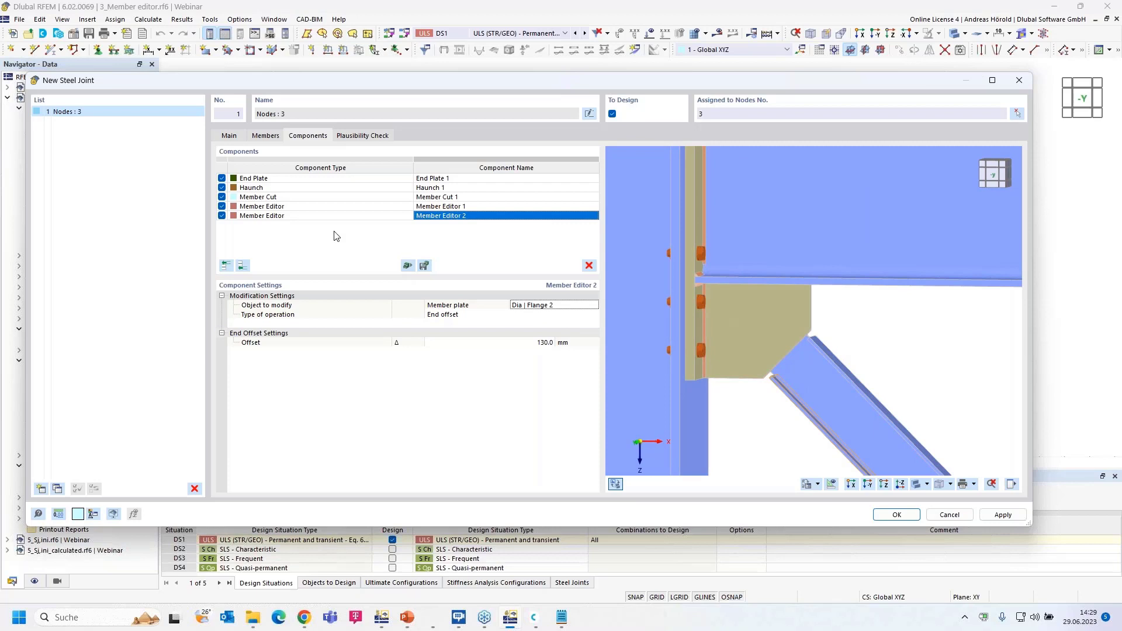
Add a Fasteners component at the end and set its first connected component to the plate Haunch 1 | Plate 1
{"action": "left_click", "coordinate": [242, 267]}
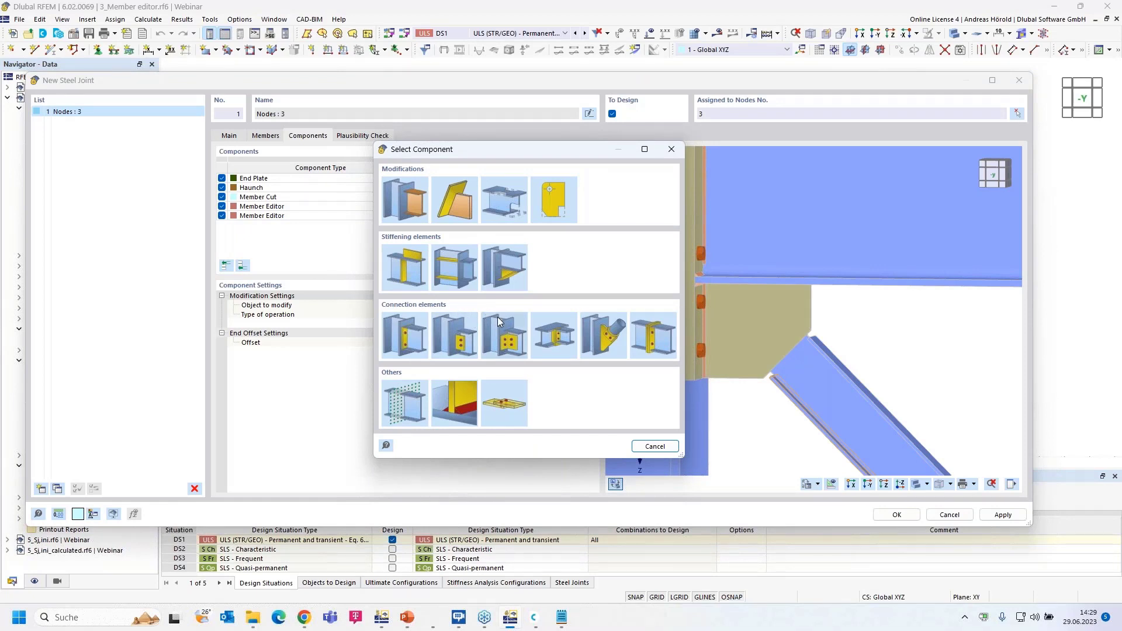
{"action": "left_click", "coordinate": [505, 403]}
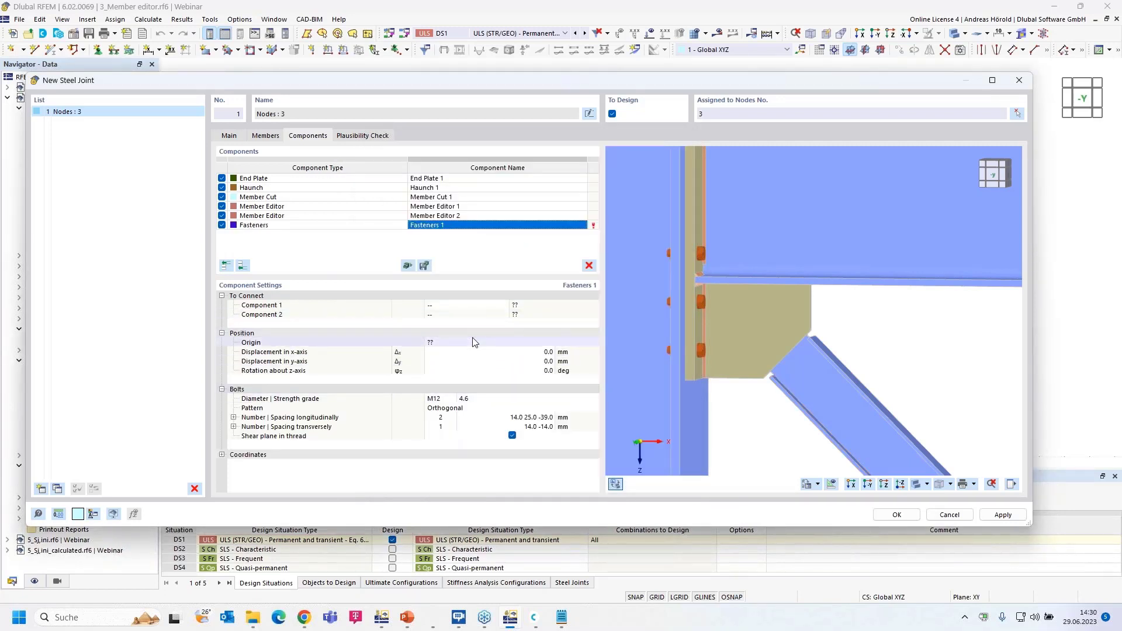
{"action": "left_click", "coordinate": [468, 305]}
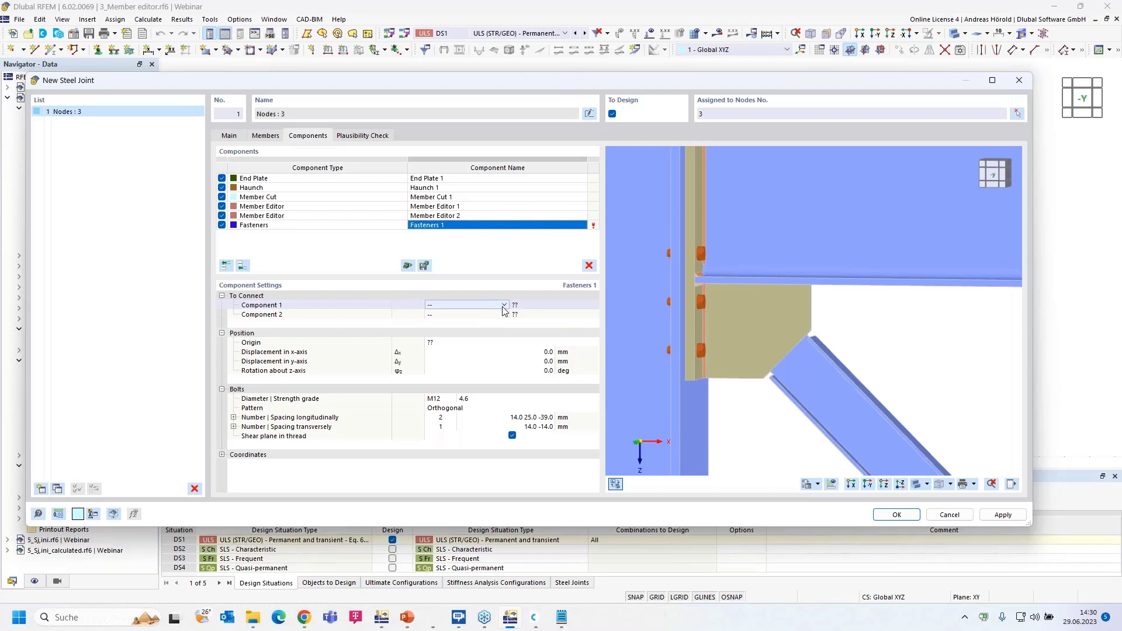
{"action": "left_click", "coordinate": [504, 305]}
{"action": "left_click", "coordinate": [491, 310]}
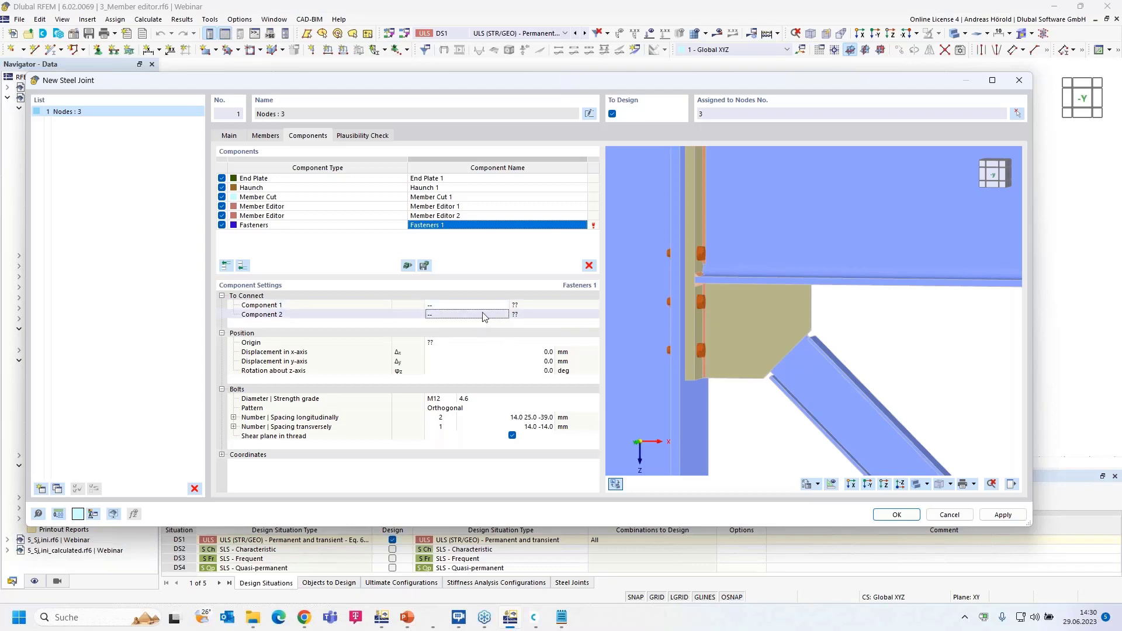
{"action": "left_click", "coordinate": [506, 304]}
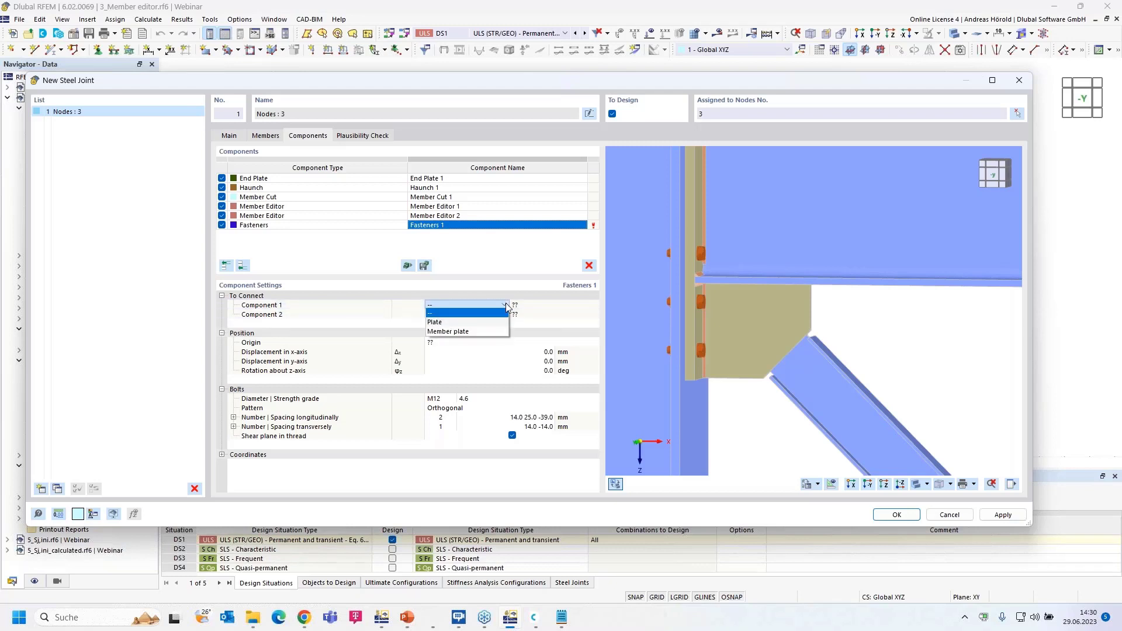
{"action": "left_click", "coordinate": [492, 322]}
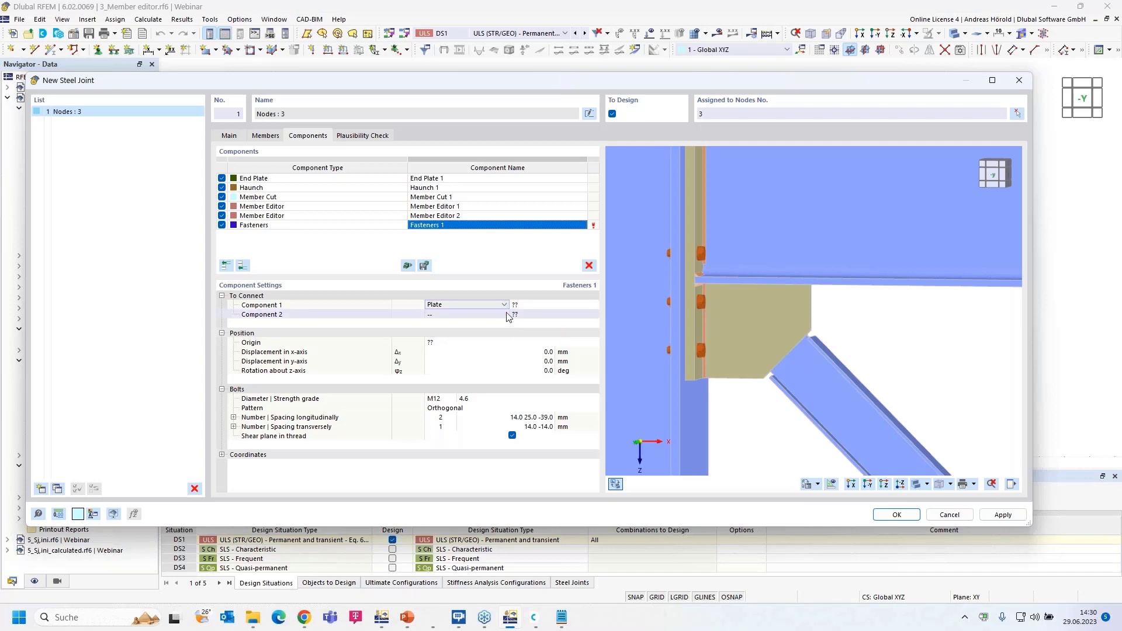
{"action": "left_click", "coordinate": [537, 306]}
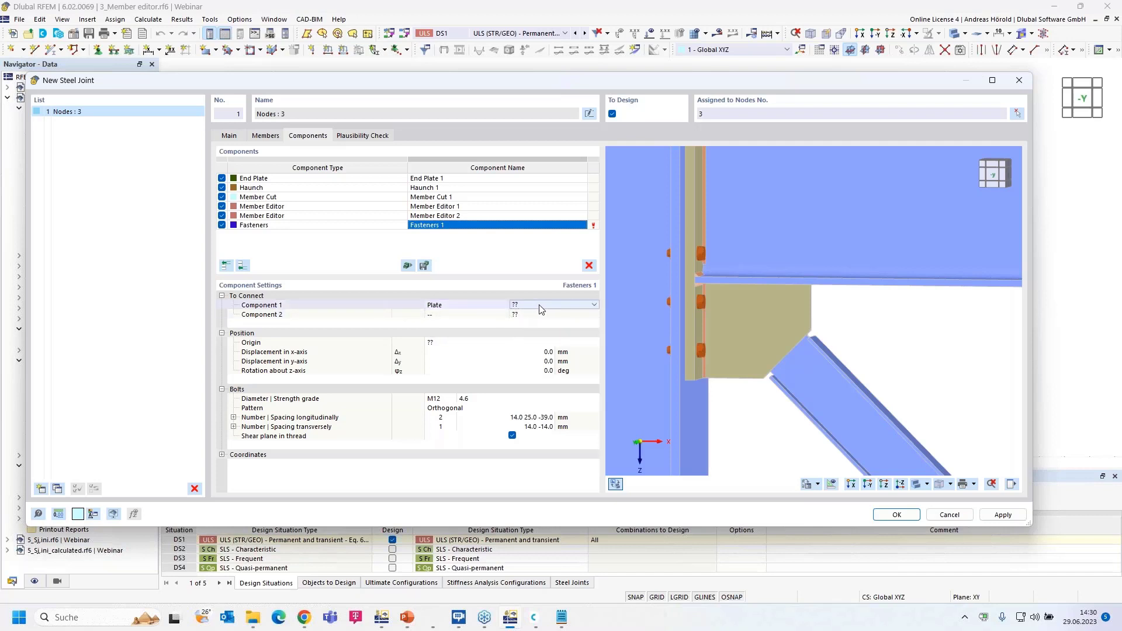
{"action": "left_click", "coordinate": [561, 305]}
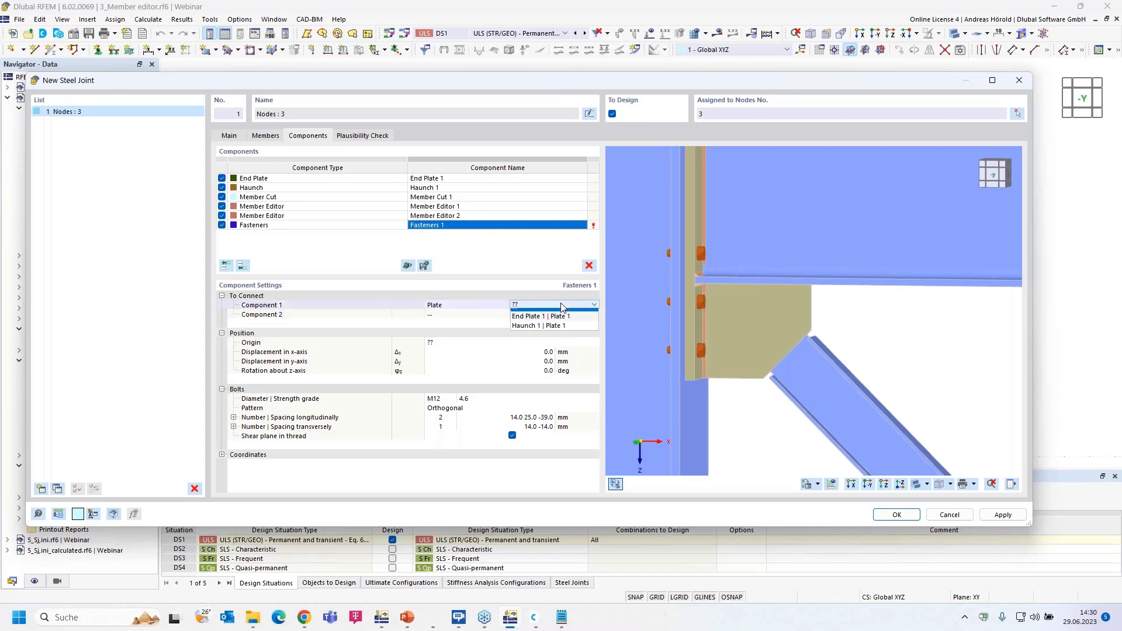
{"action": "left_click", "coordinate": [570, 332]}
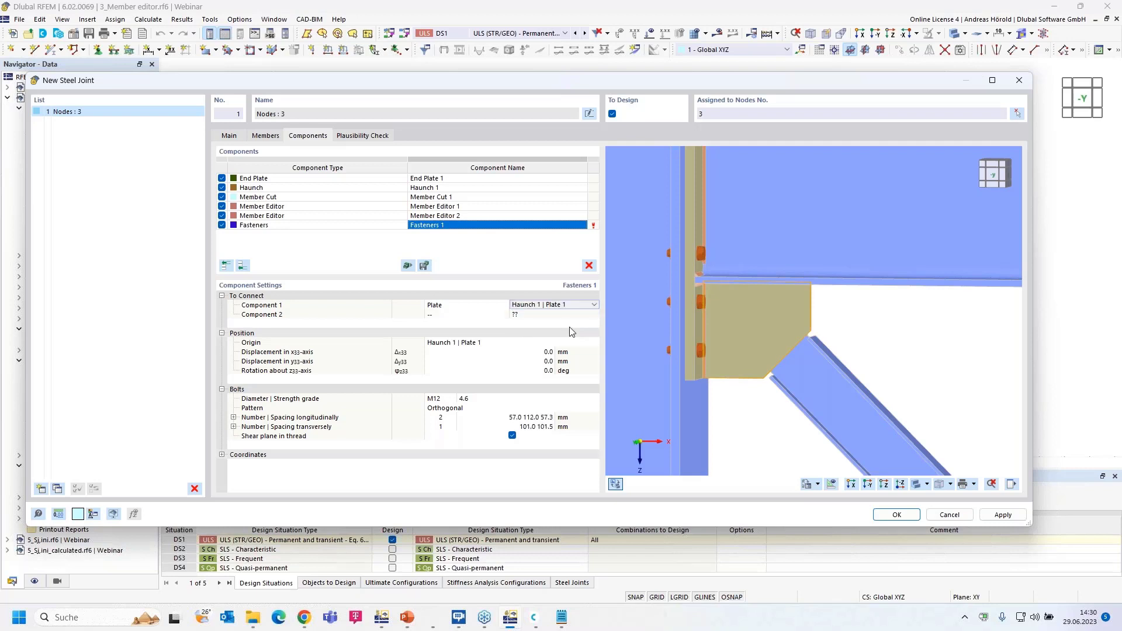
Set the second component connected by the fasteners to the member plate Dia | Web
{"action": "left_click", "coordinate": [455, 317]}
{"action": "left_click", "coordinate": [497, 318]}
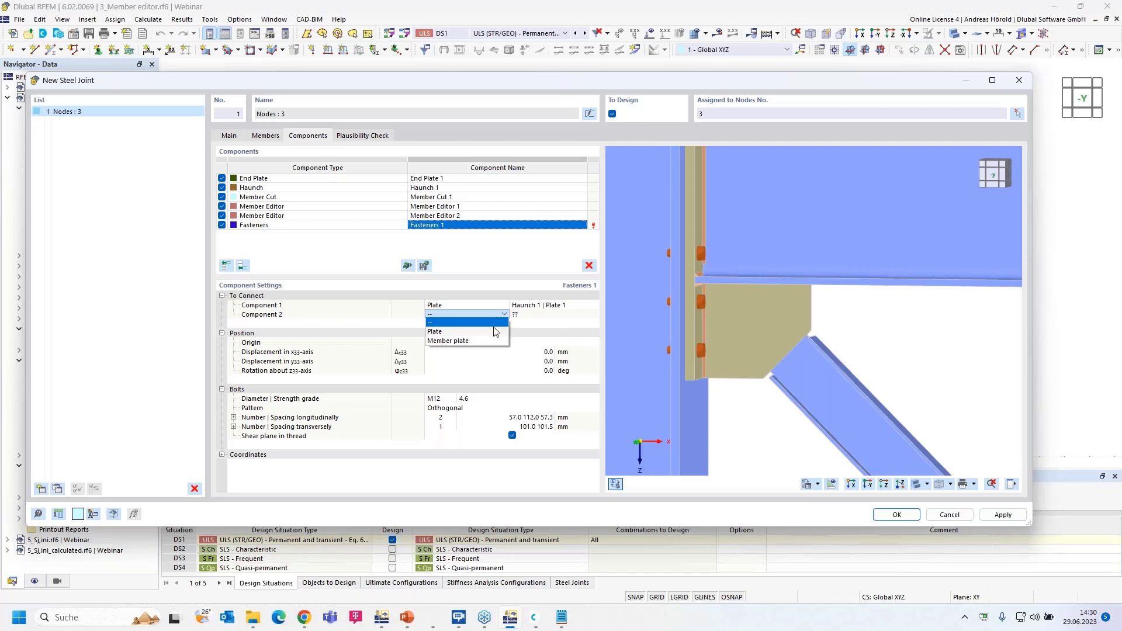
{"action": "left_click", "coordinate": [473, 341]}
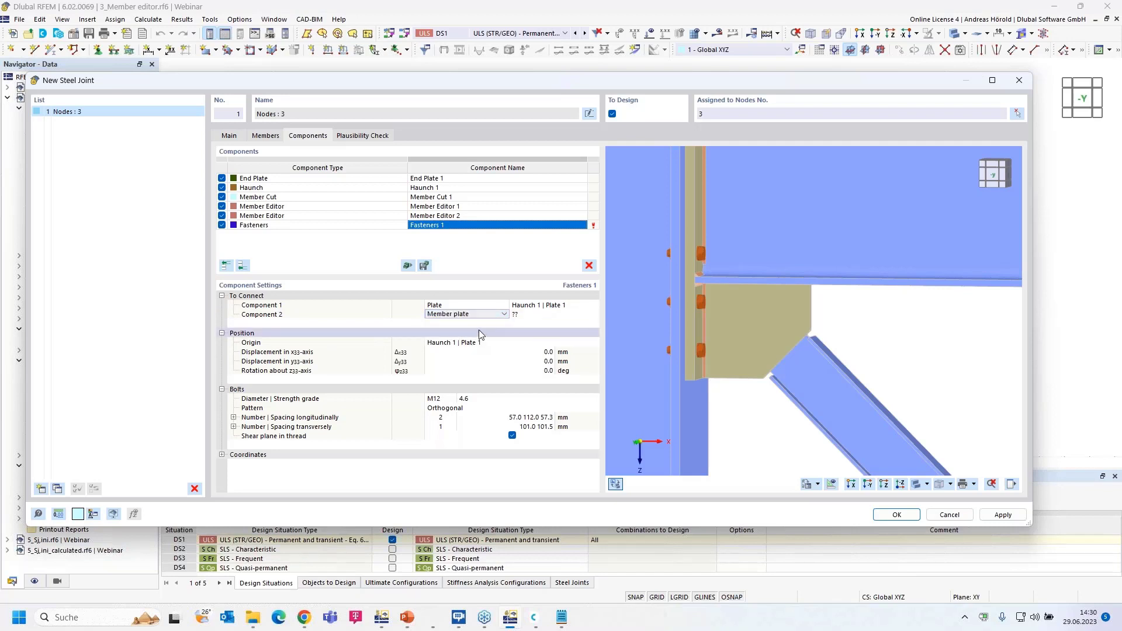
{"action": "left_click", "coordinate": [552, 315]}
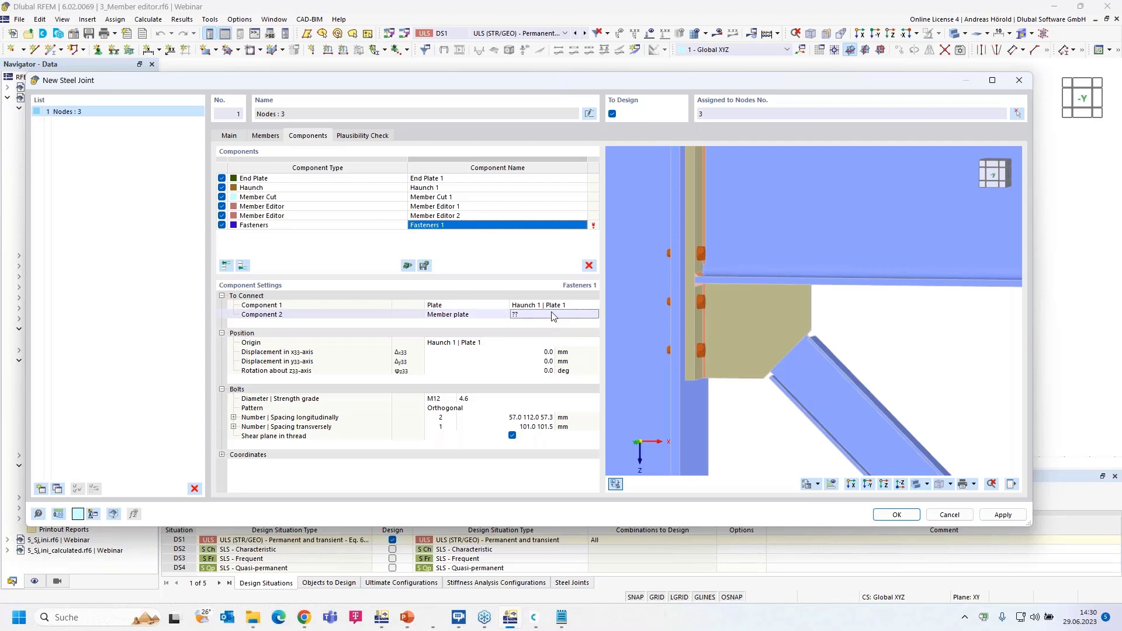
{"action": "left_click", "coordinate": [595, 314]}
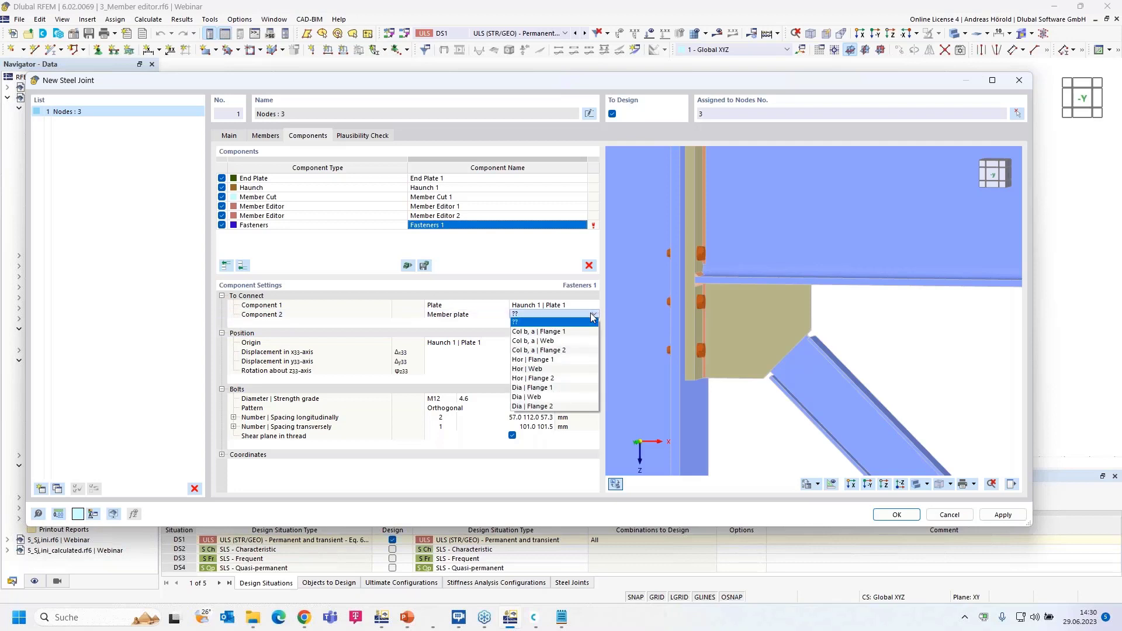
{"action": "left_click", "coordinate": [535, 397]}
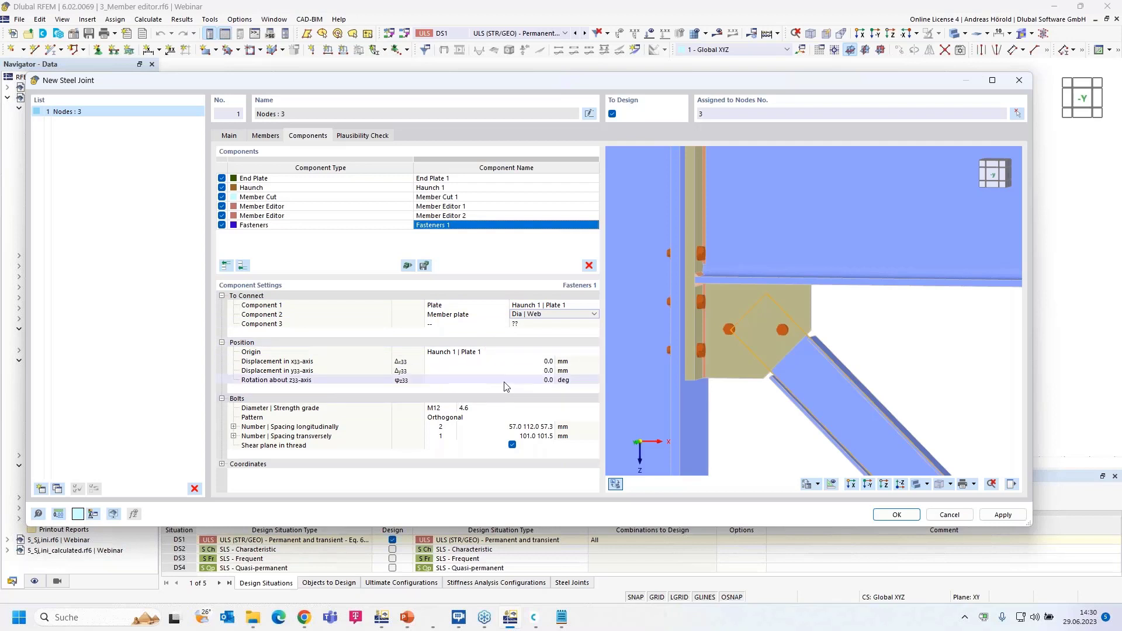
Set the position origin of the fasteners to Dia | Web
{"action": "left_click", "coordinate": [471, 353]}
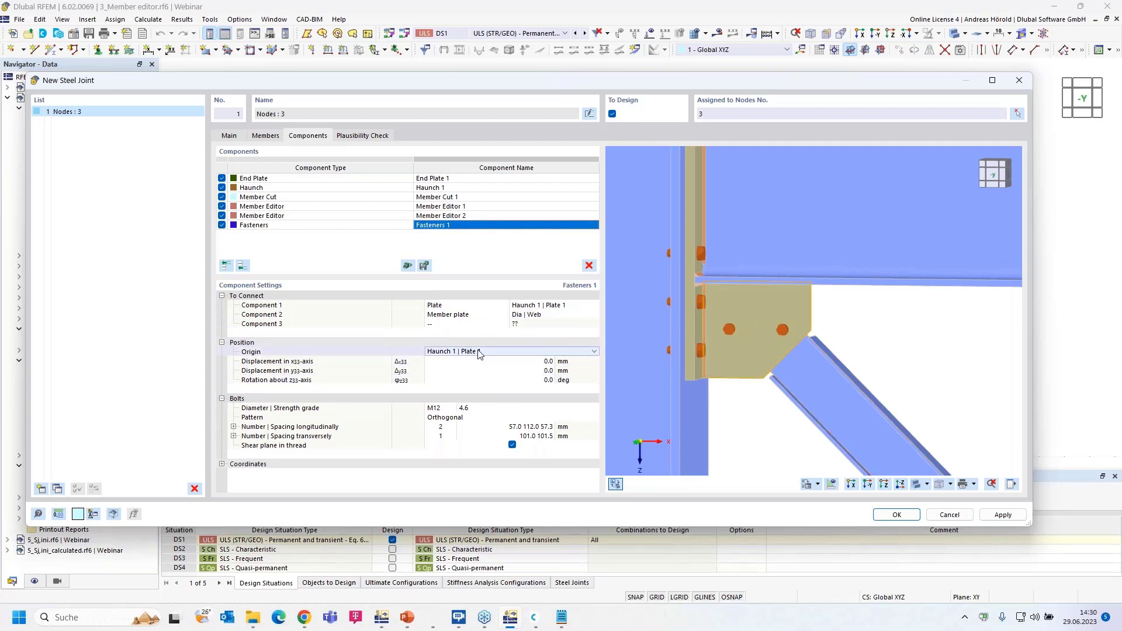
{"action": "left_click", "coordinate": [478, 354]}
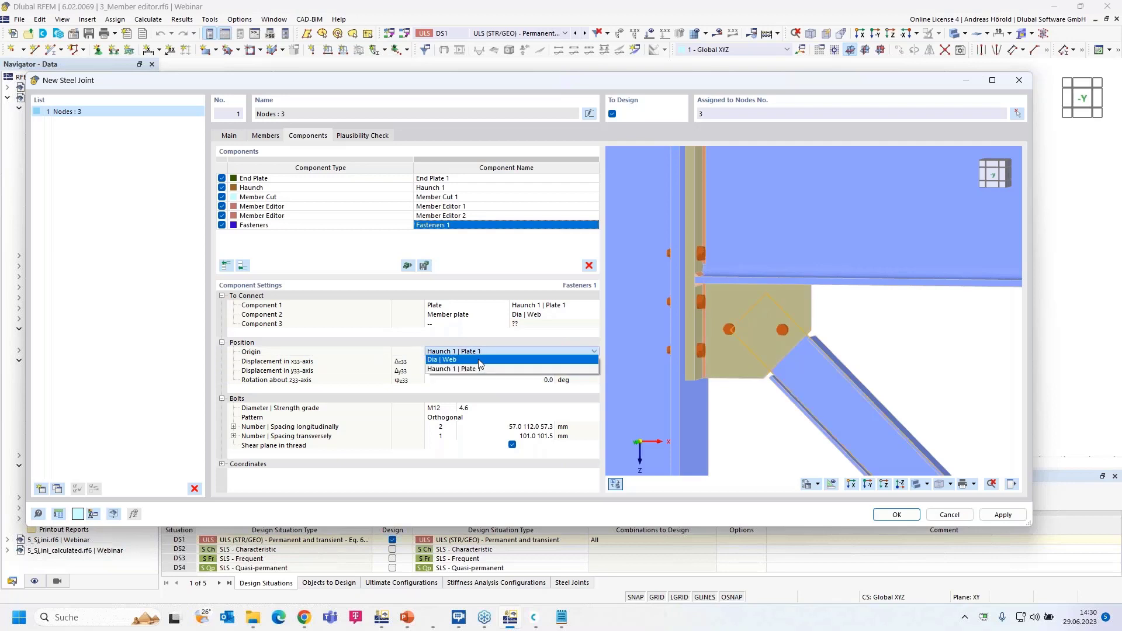
{"action": "left_click", "coordinate": [479, 364]}
{"action": "key", "text": "Down"}
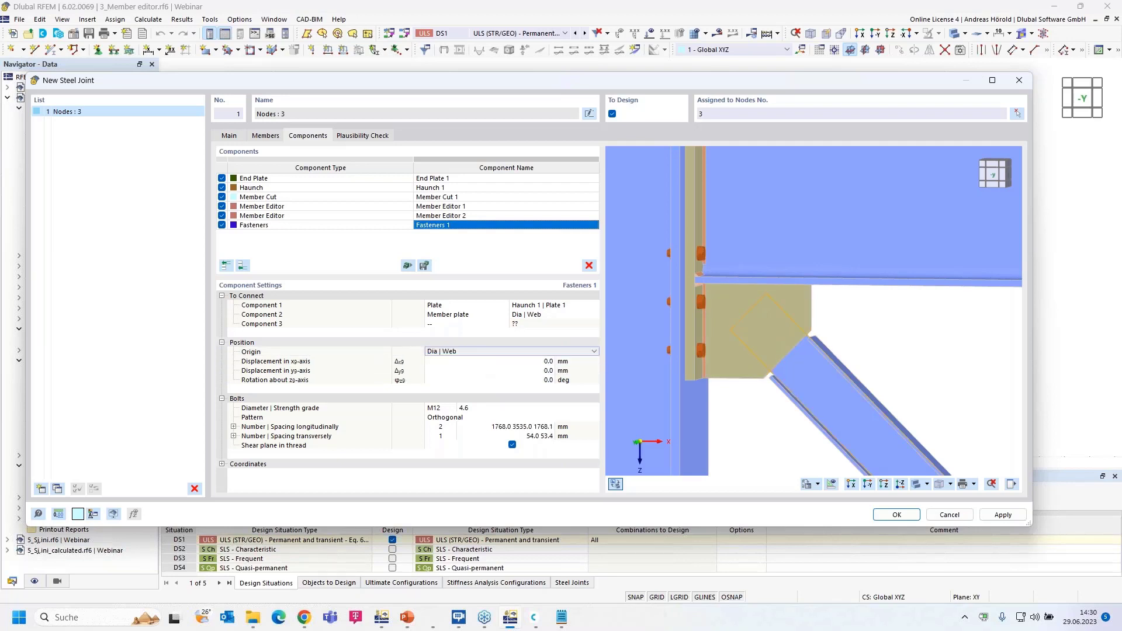
Set the fasteners' bolts to diameter M14 and strength grade 10.9
{"action": "left_click", "coordinate": [452, 409]}
{"action": "left_click", "coordinate": [452, 408]}
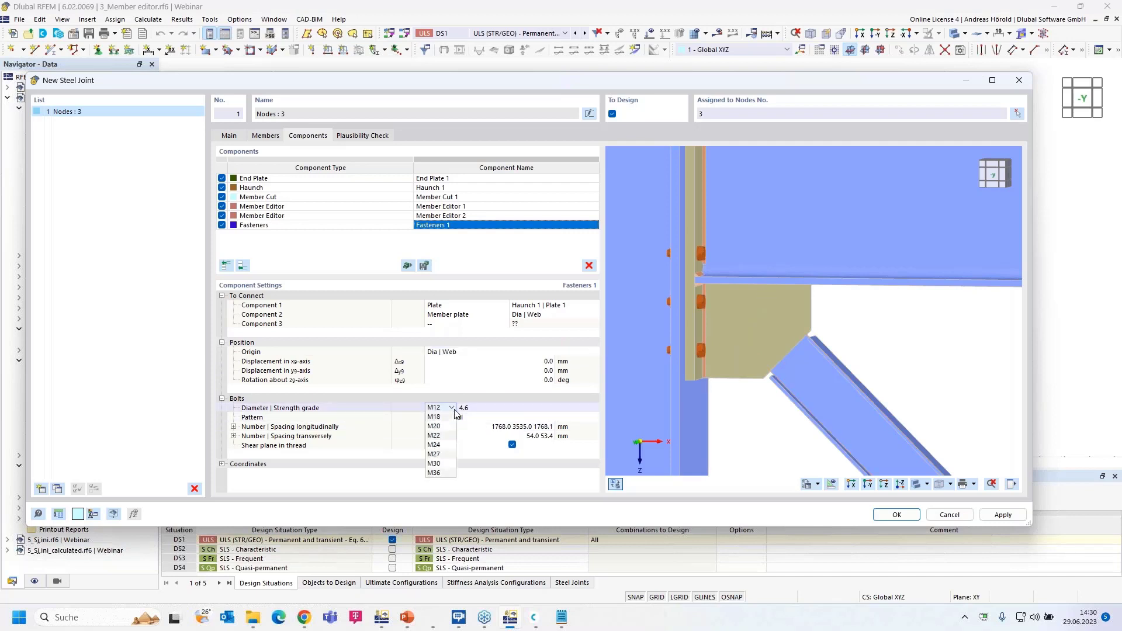
{"action": "left_click", "coordinate": [446, 426]}
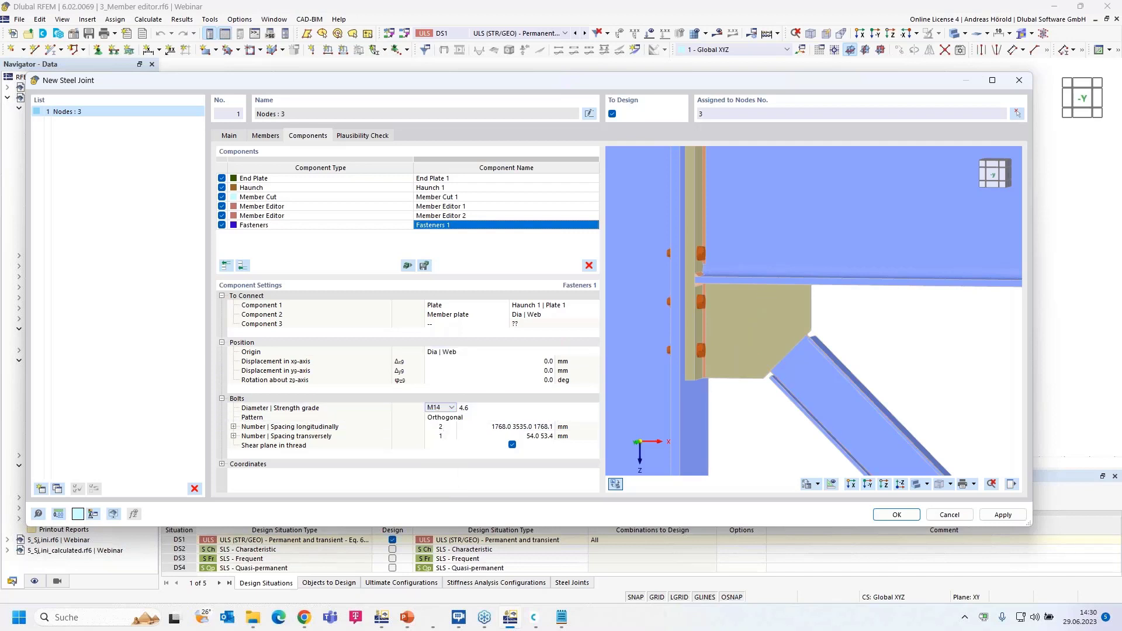
{"action": "left_click", "coordinate": [497, 408]}
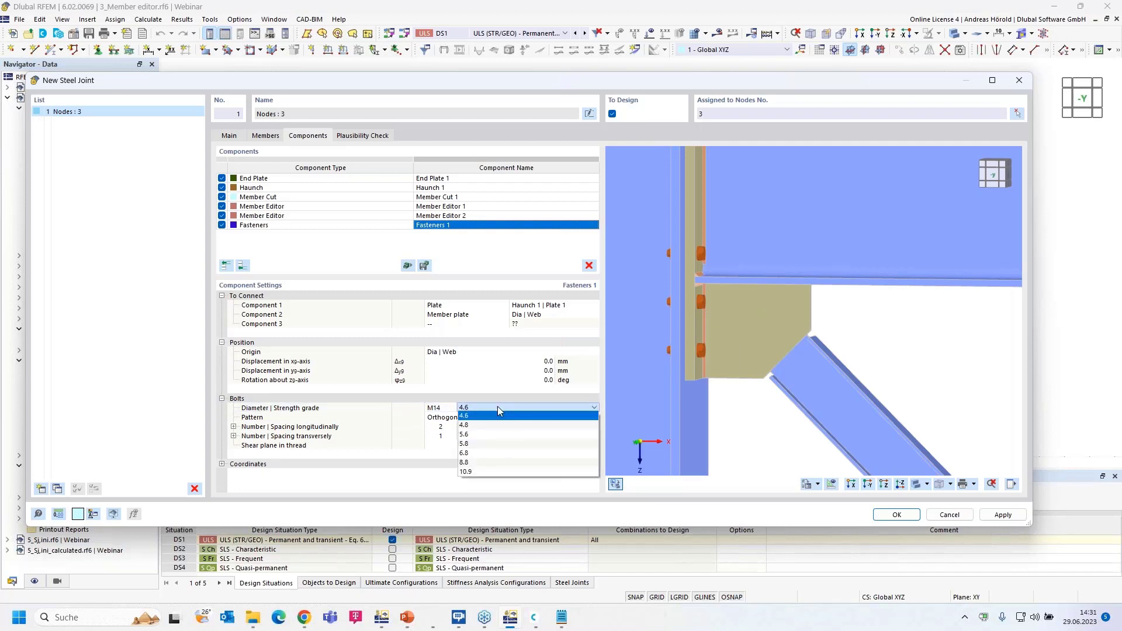
{"action": "left_click", "coordinate": [480, 472]}
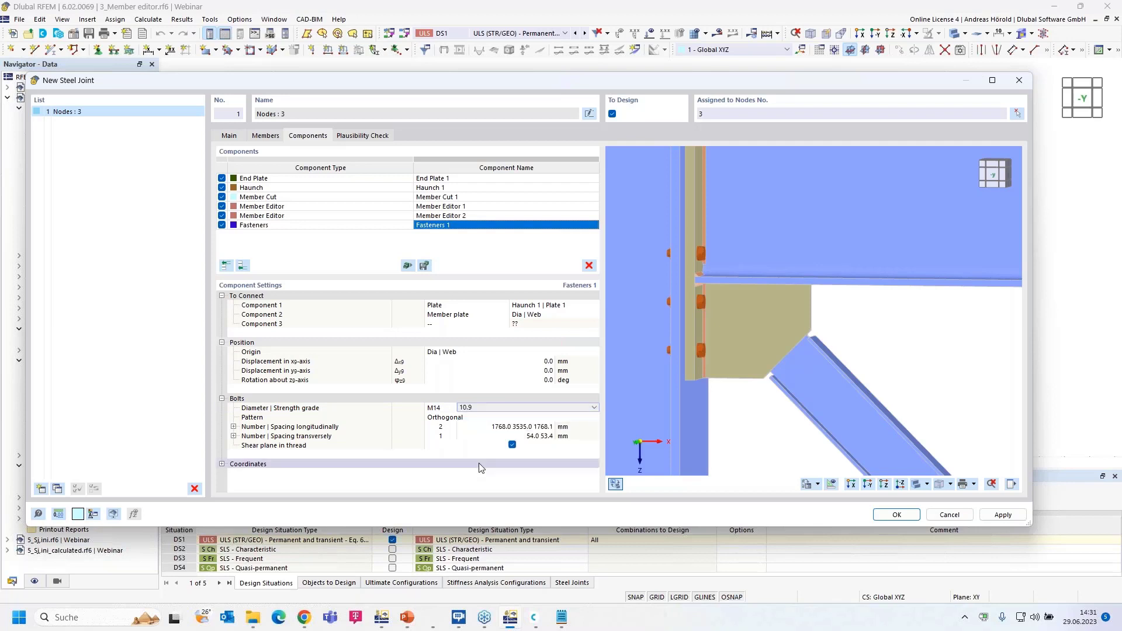
Set the longitudinal bolt spacing of the fasteners to 400.0 and 50 mm
{"action": "left_click", "coordinate": [469, 428]}
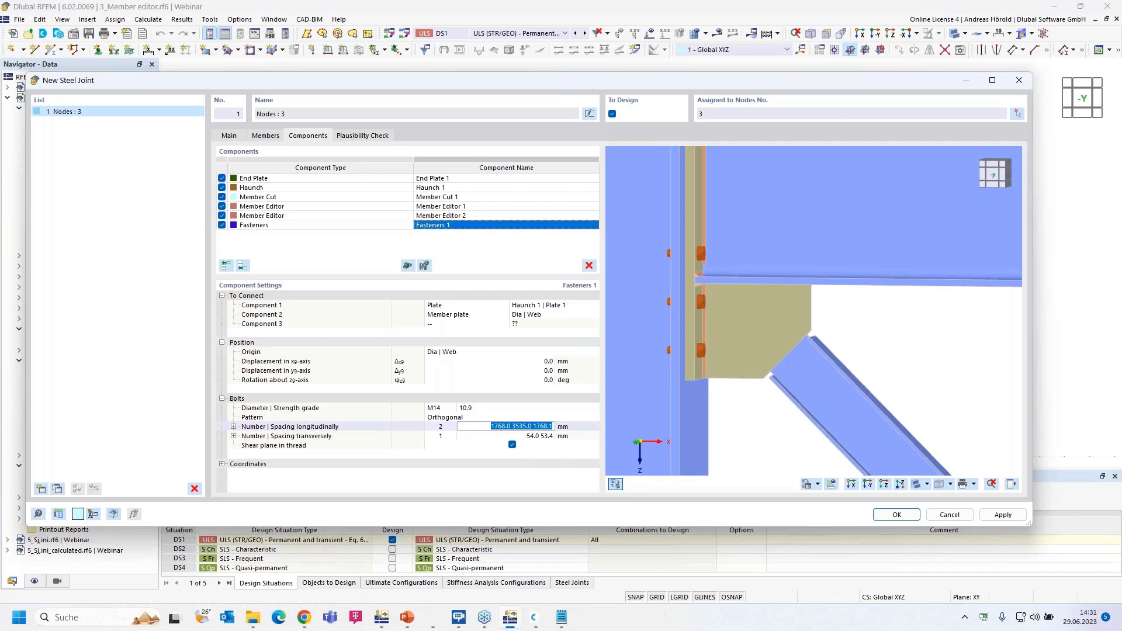
{"action": "type", "text": "4"}
{"action": "type", "text": "00.0 "}
{"action": "type", "text": "50"}
{"action": "key", "text": "Tab"}
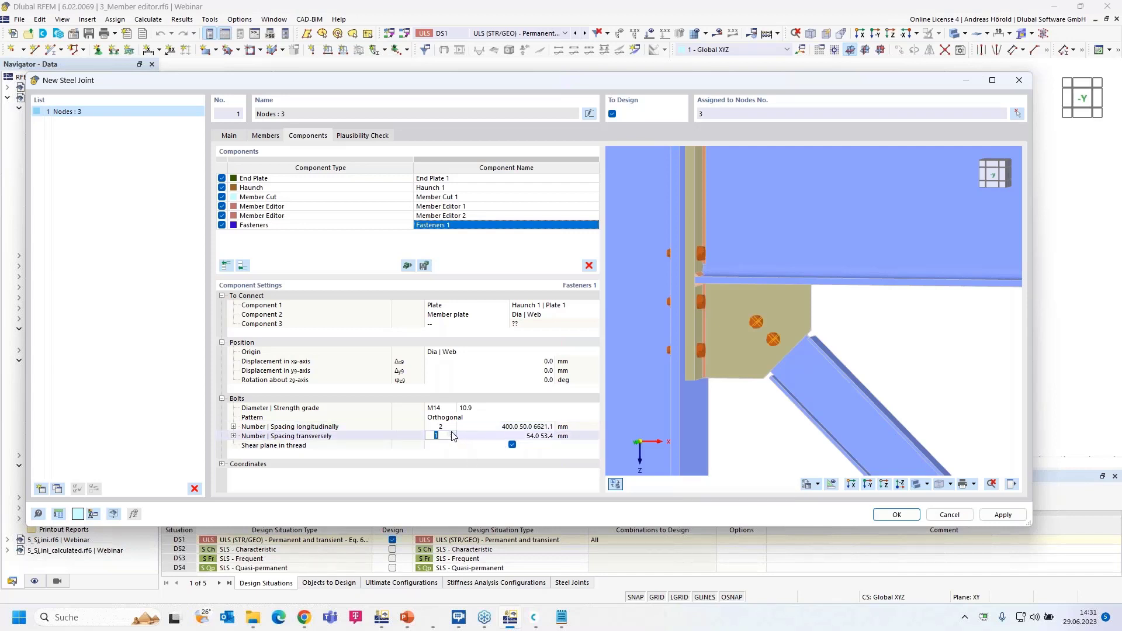
Set the fasteners to two bolts transversely with a 30 mm first spacing
{"action": "type", "text": "2"}
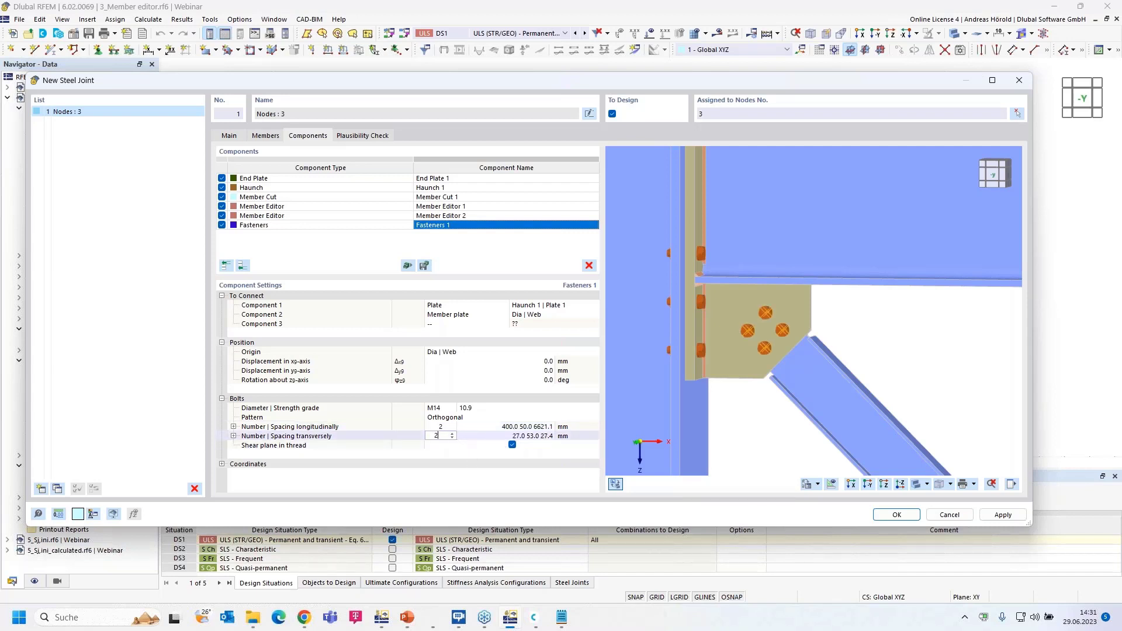
{"action": "key", "text": "Tab"}
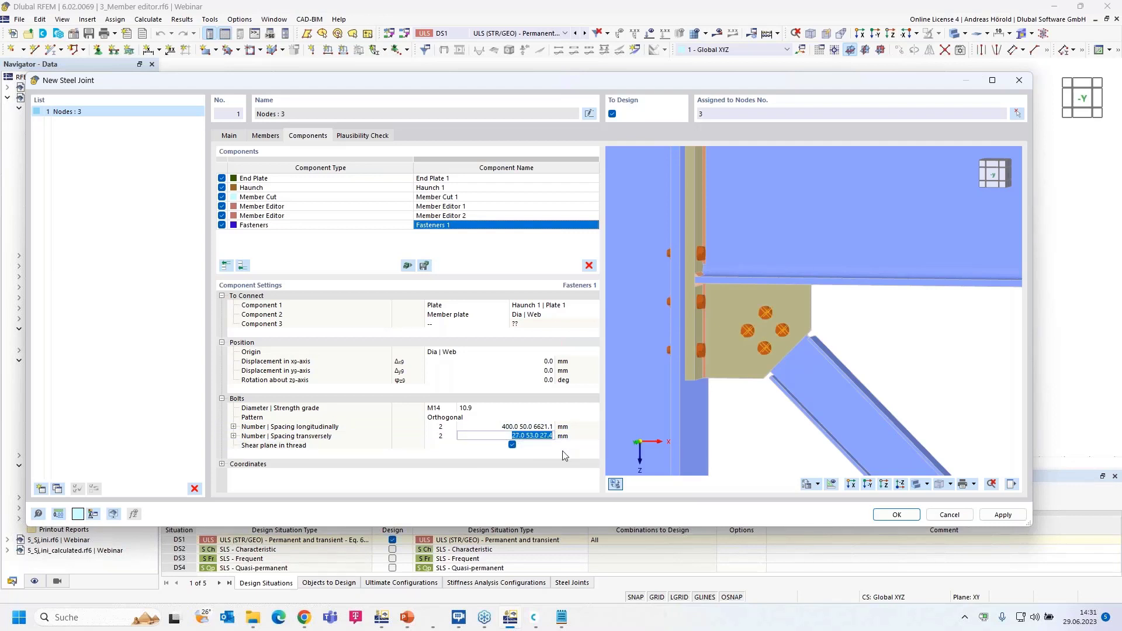
{"action": "type", "text": "30"}
{"action": "key", "text": "Return"}
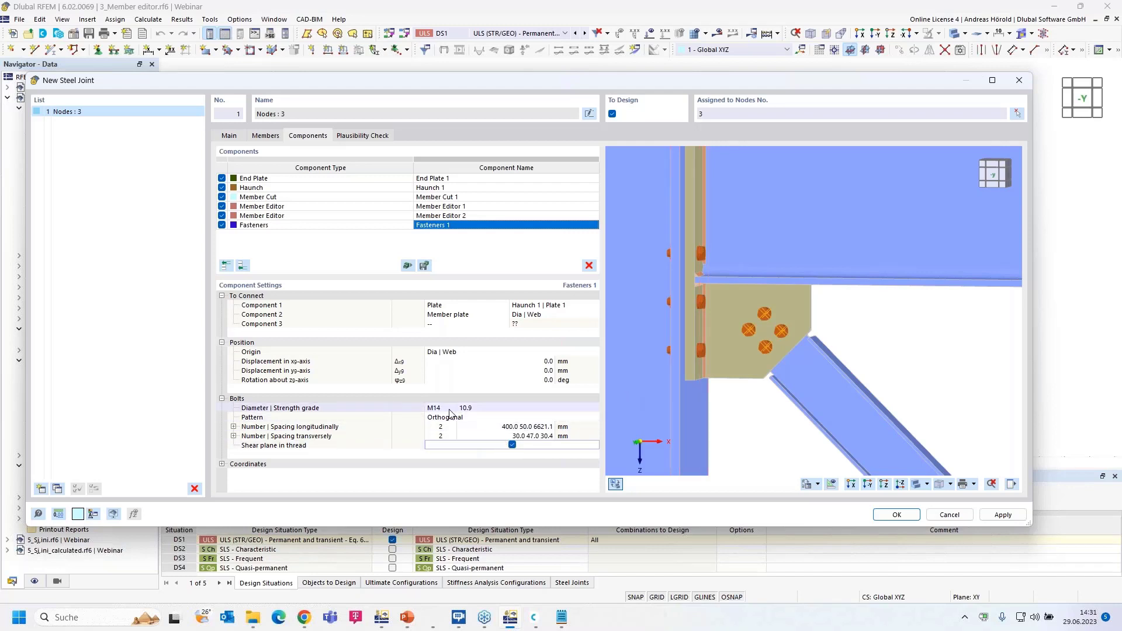
{"action": "mouse_move", "coordinate": [913, 347]}
{"action": "middle_mouse_down", "text": "ctrl"}
{"action": "mouse_move", "coordinate": [635, 362]}
{"action": "mouse_move", "coordinate": [921, 358]}
{"action": "middle_mouse_up", "text": "ctrl"}
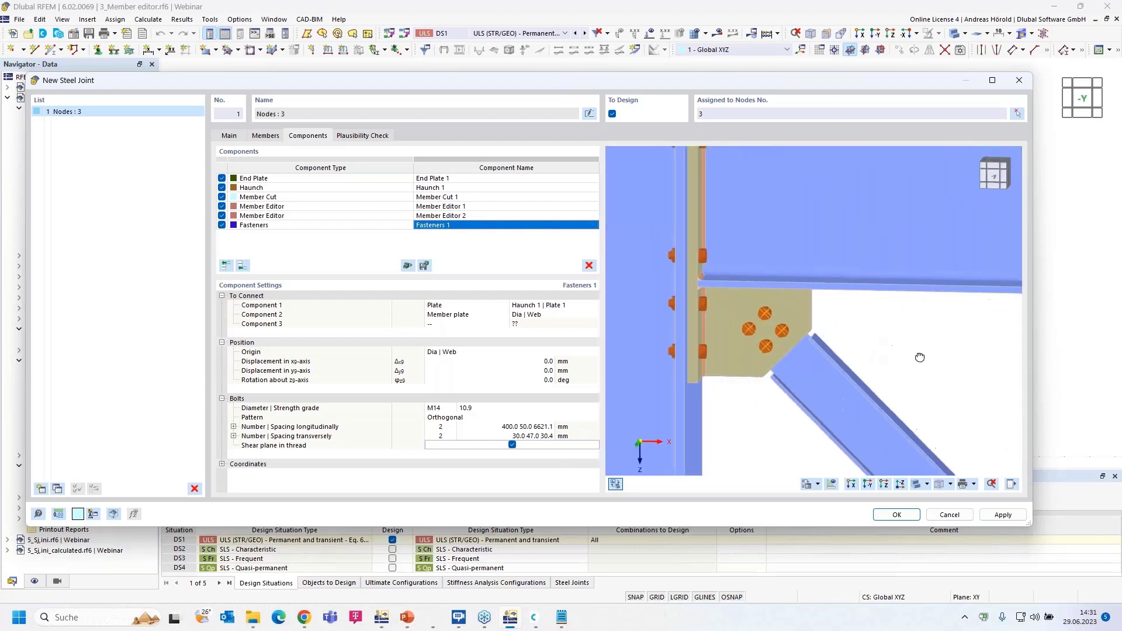
{"action": "scroll", "coordinate": [811, 337], "scroll_direction": "up", "scroll_amount": 3}
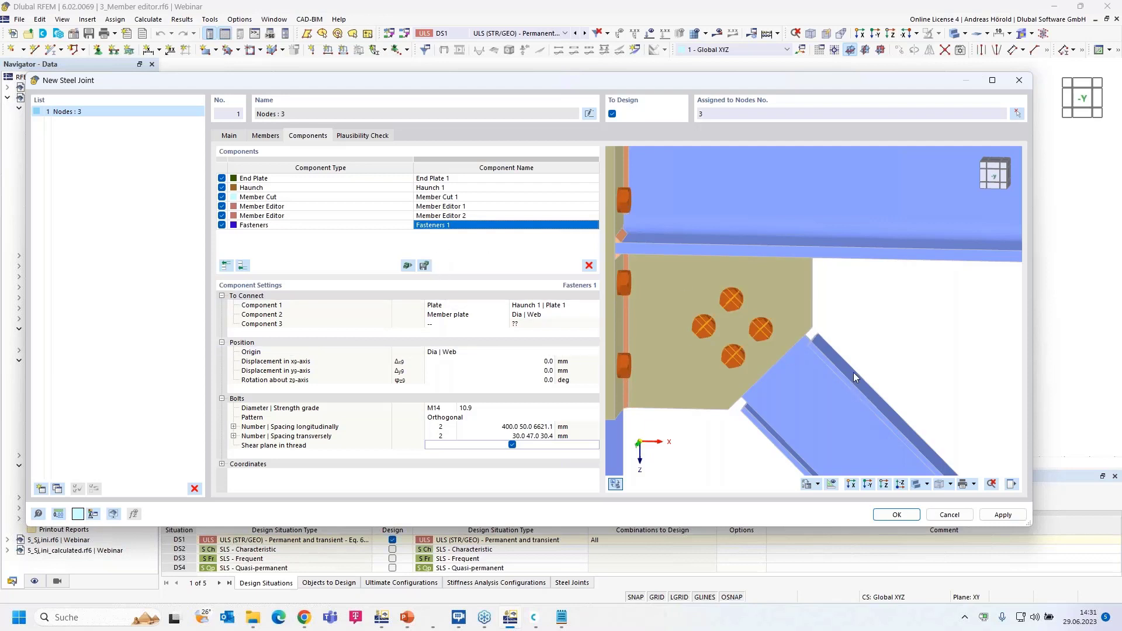
{"action": "middle_click_drag", "start_coordinate": [957, 359], "coordinate": [752, 375], "text": "ctrl"}
{"action": "scroll", "coordinate": [793, 353], "scroll_direction": "up", "scroll_amount": 4}
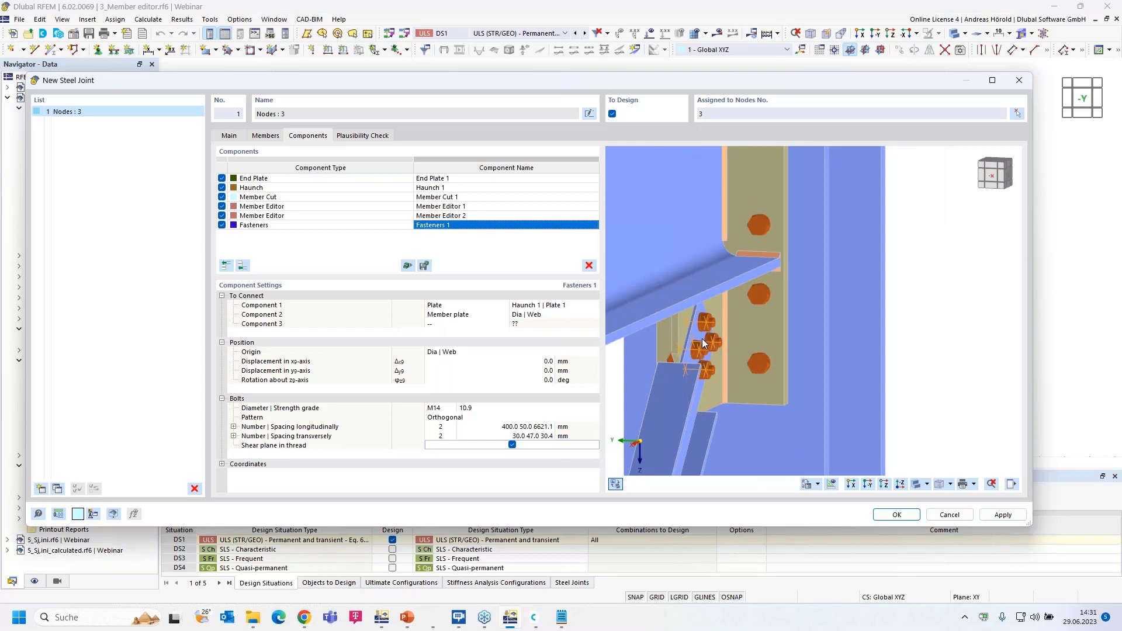
{"action": "middle_click_drag", "start_coordinate": [700, 379], "coordinate": [883, 387], "text": "ctrl"}
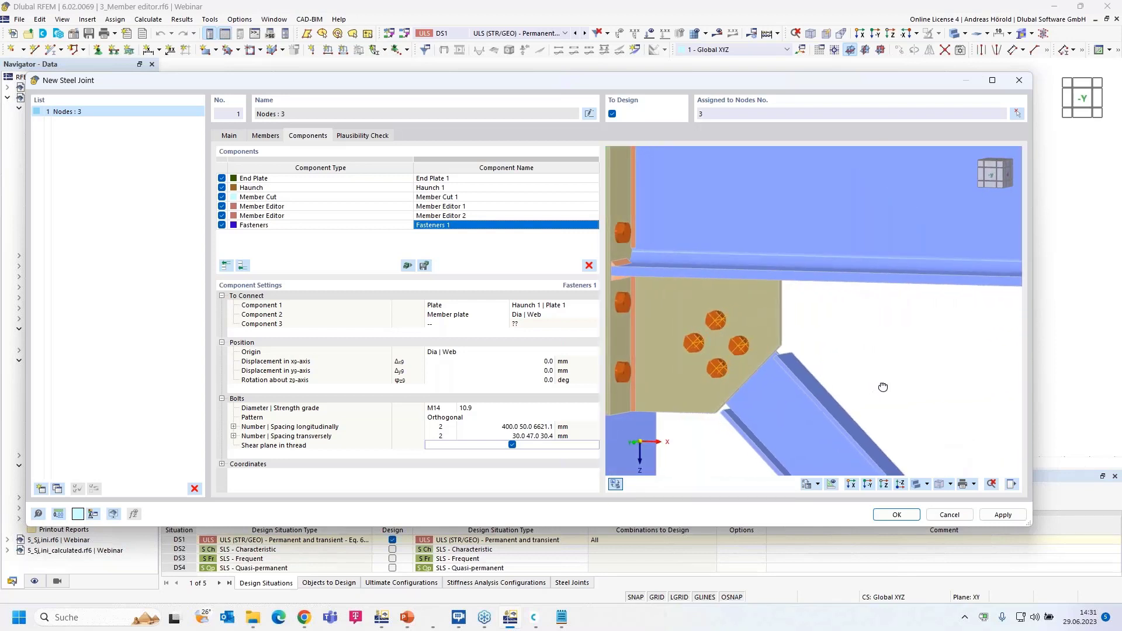
{"action": "scroll", "coordinate": [863, 365], "scroll_direction": "down", "scroll_amount": 2}
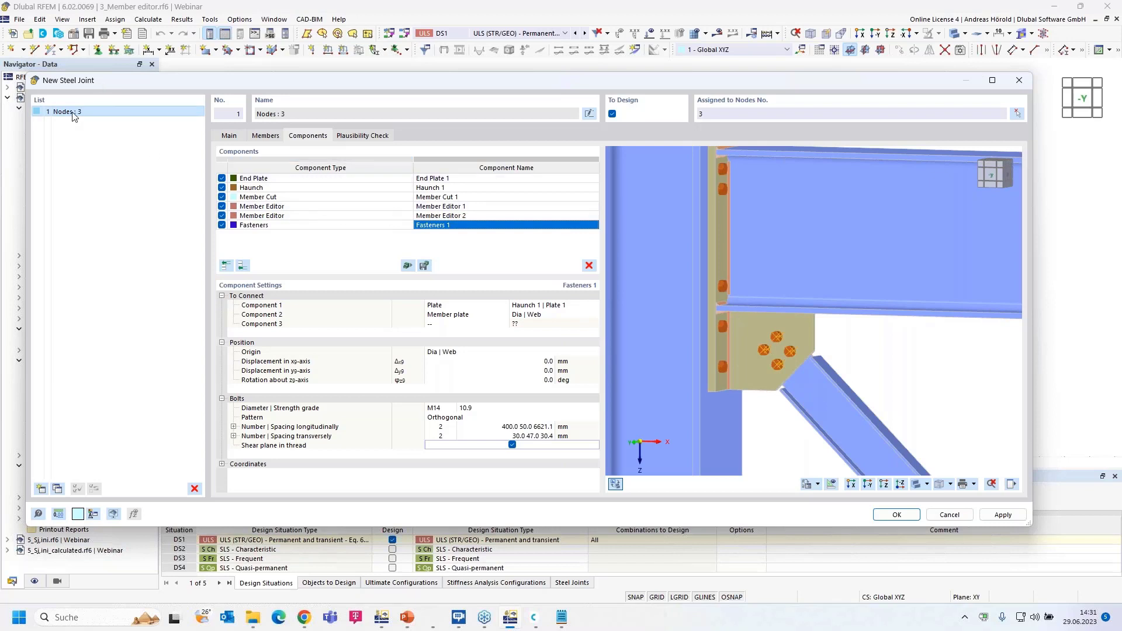
Copy the steel joint and assign the copy to node 5 only
{"action": "left_click", "coordinate": [58, 490]}
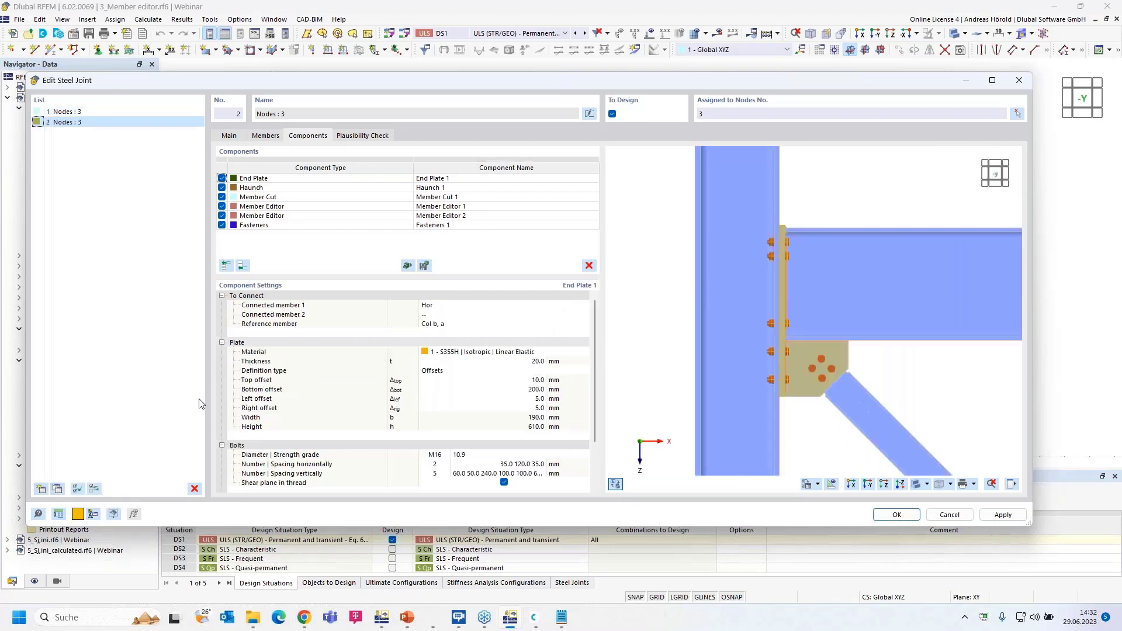
{"action": "left_click", "coordinate": [1018, 115]}
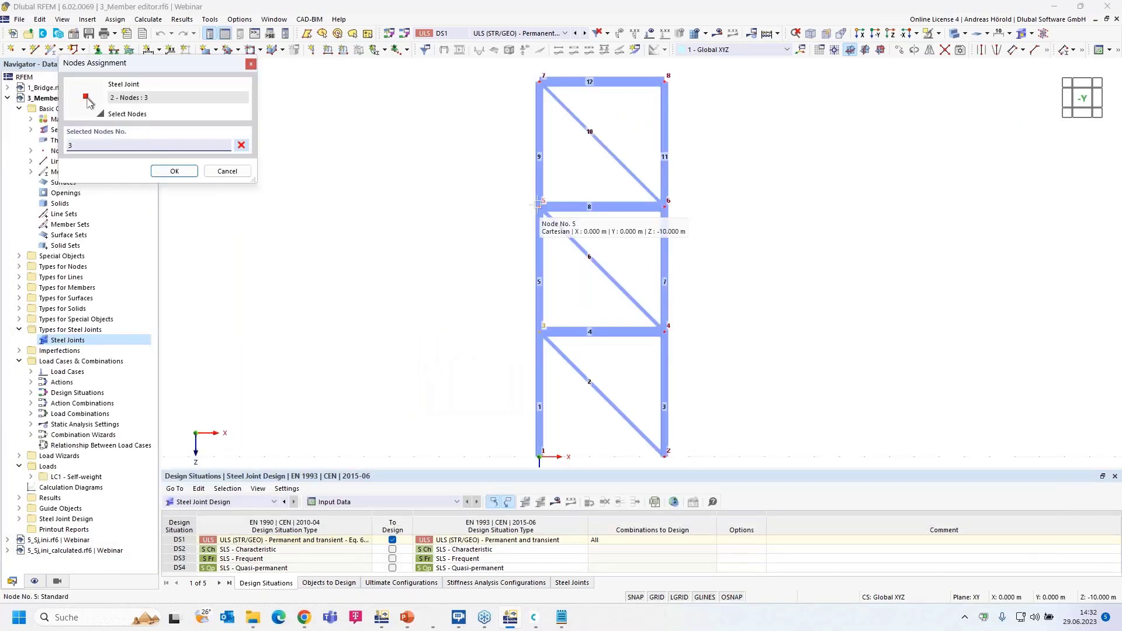
{"action": "left_click", "coordinate": [538, 203]}
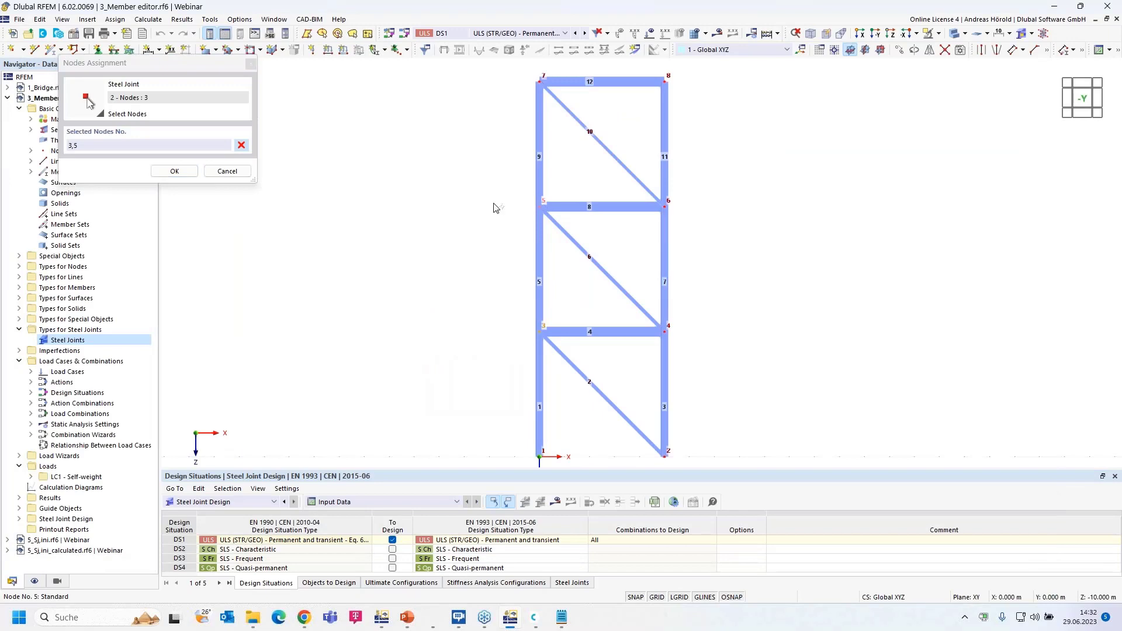
{"action": "left_click", "coordinate": [173, 171]}
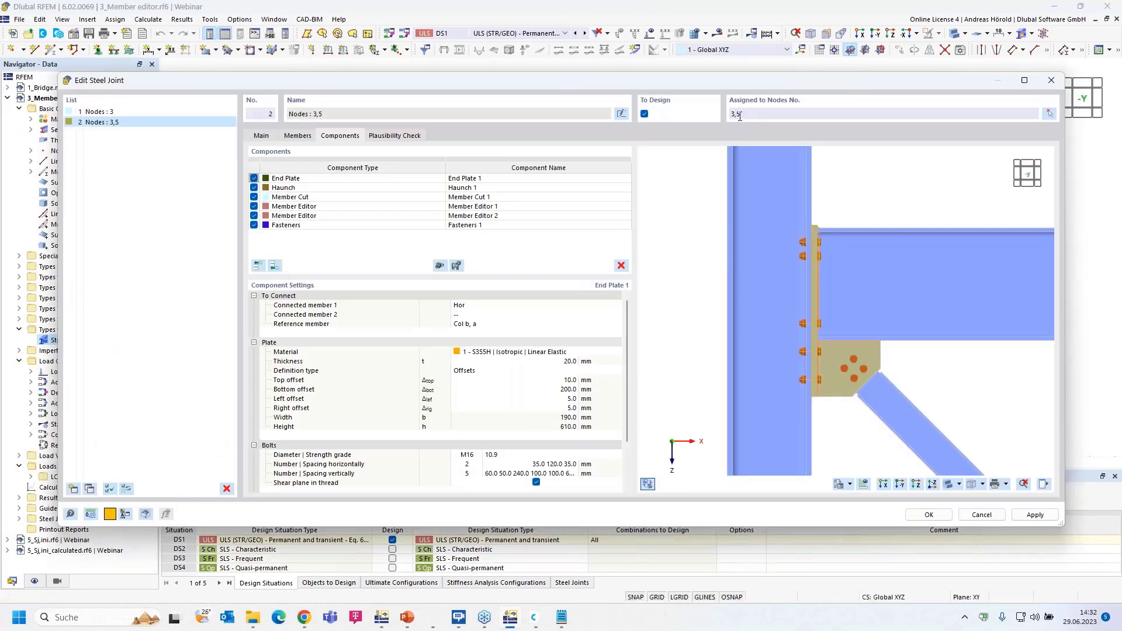
{"action": "left_click_drag", "start_coordinate": [737, 117], "coordinate": [727, 118]}
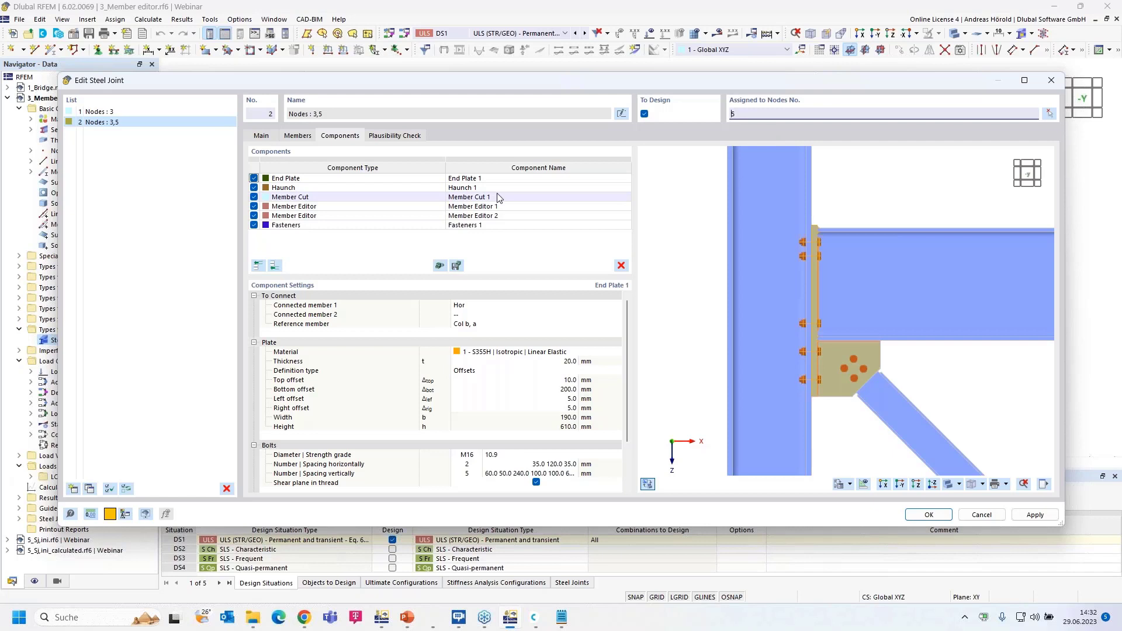
Change the operation of Member Editor 1 on Dia | Flange 1 to Notch in the copied joint
{"action": "left_click", "coordinate": [366, 201]}
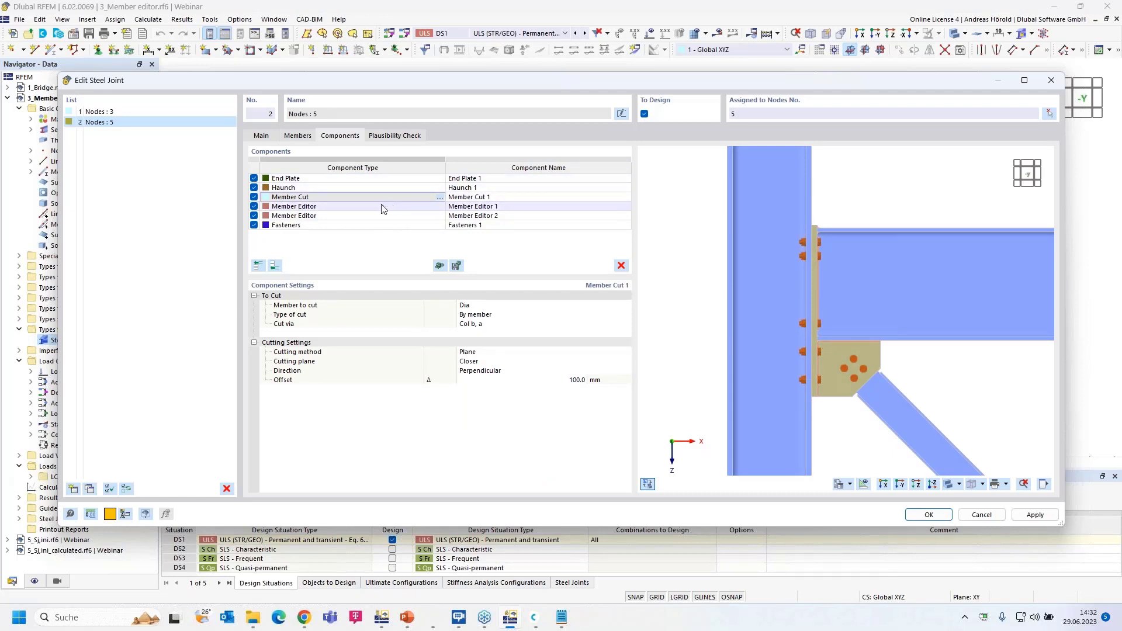
{"action": "left_click", "coordinate": [362, 207]}
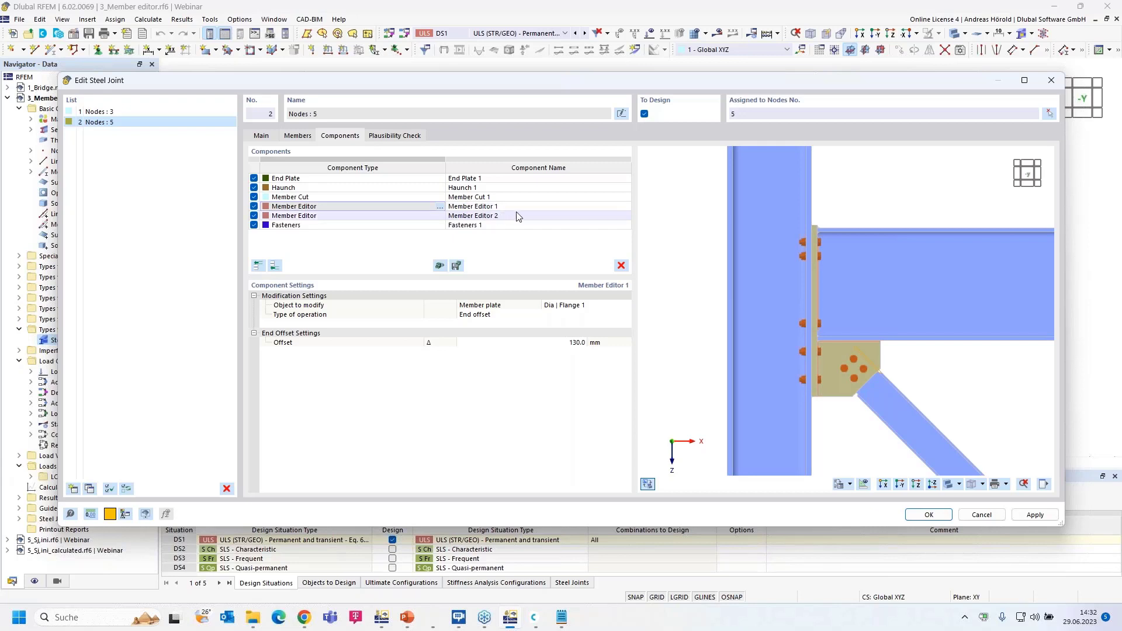
{"action": "scroll", "coordinate": [944, 380], "scroll_direction": "up", "scroll_amount": 1}
{"action": "scroll", "coordinate": [944, 381], "scroll_direction": "up", "scroll_amount": 1}
{"action": "middle_click_drag", "start_coordinate": [927, 376], "coordinate": [960, 331], "text": "ctrl"}
{"action": "scroll", "coordinate": [844, 375], "scroll_direction": "up", "scroll_amount": 2}
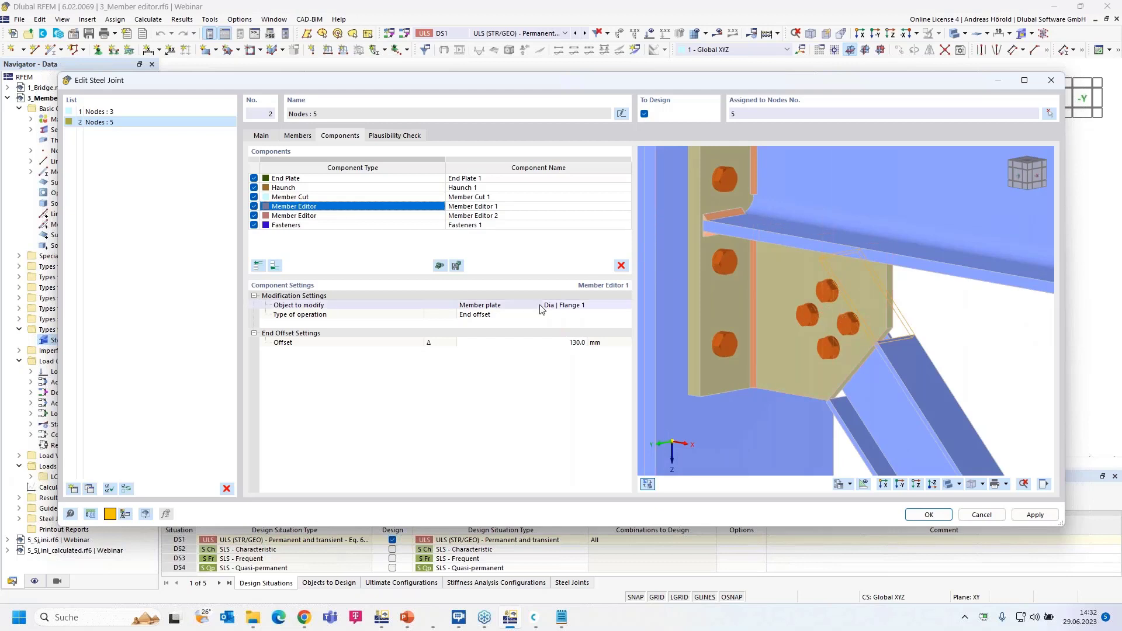
{"action": "left_click", "coordinate": [489, 317]}
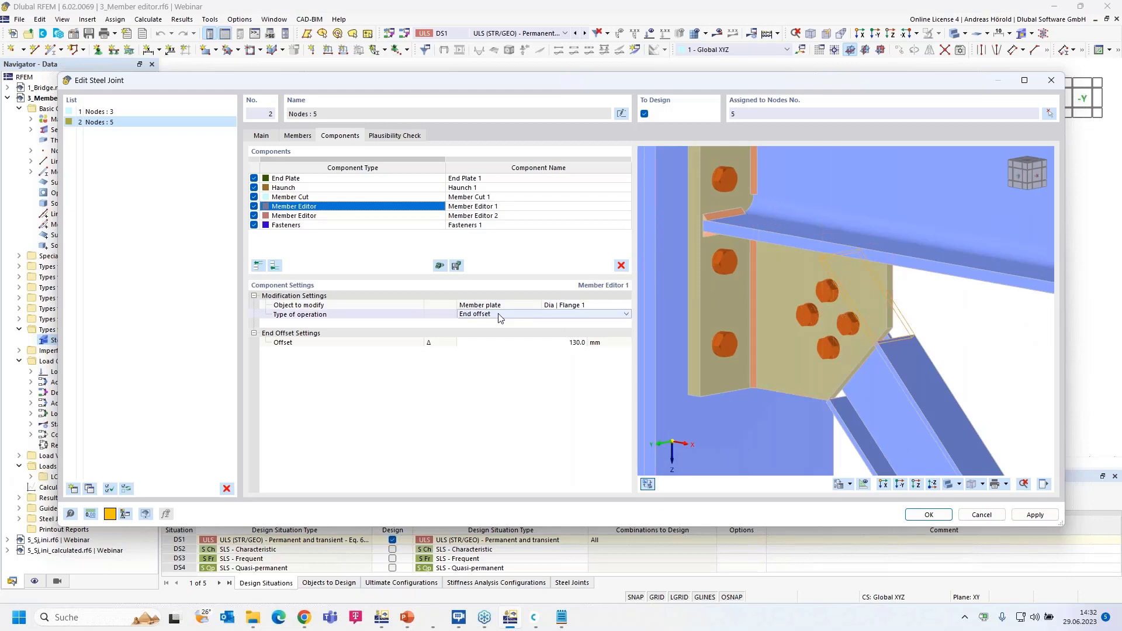
{"action": "left_click", "coordinate": [528, 316]}
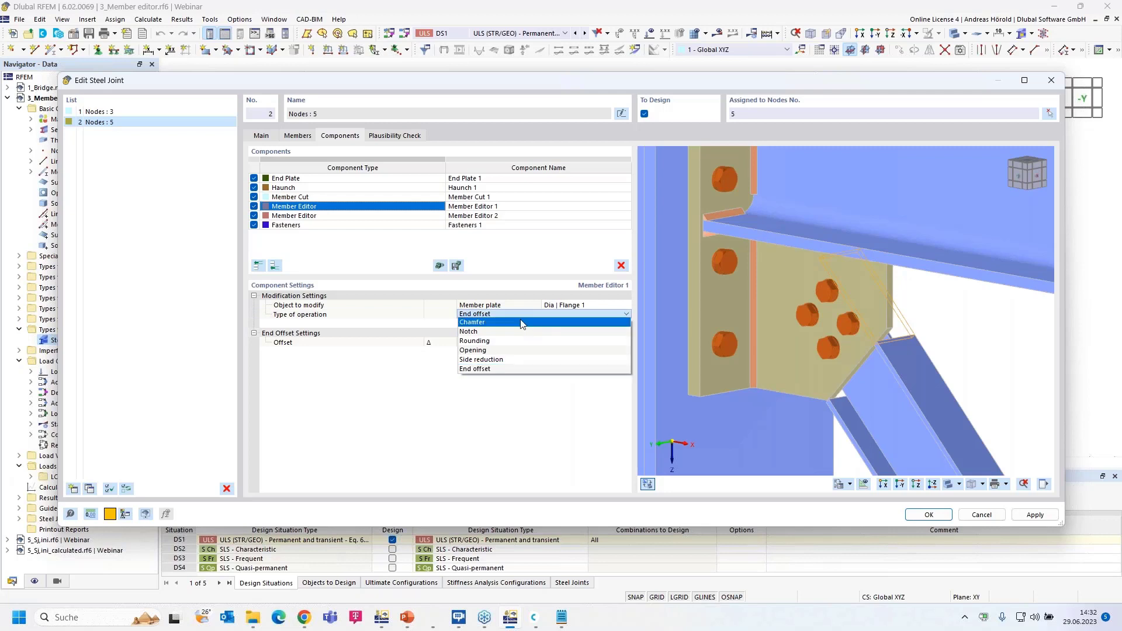
{"action": "left_click", "coordinate": [491, 332]}
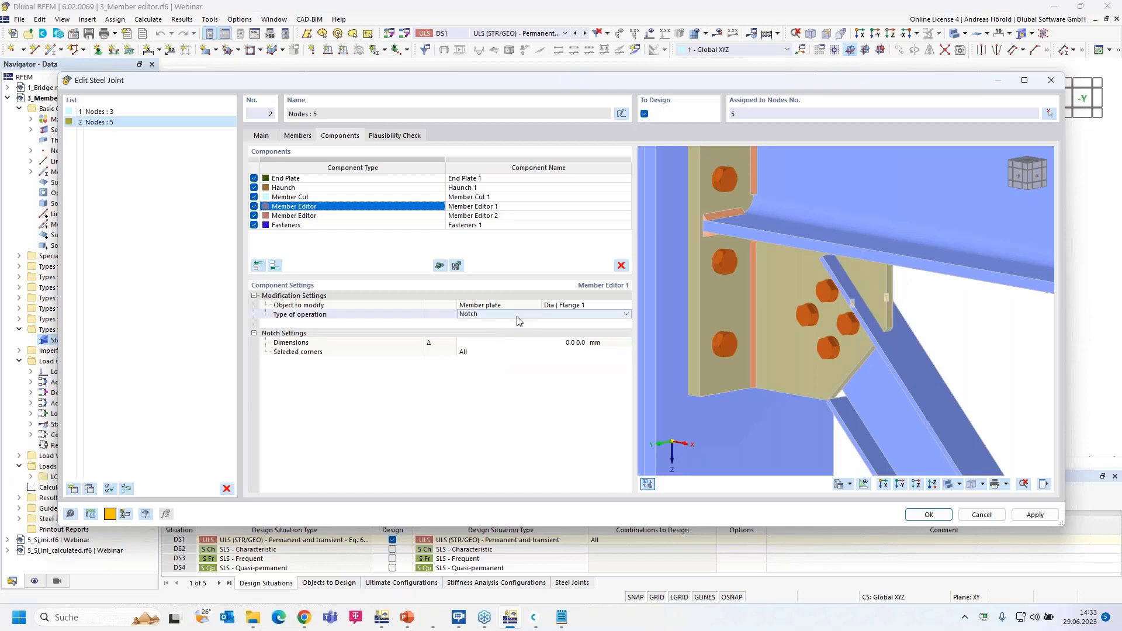
Set the Flange 1 notch dimensions to 29.8 and 125 mm and restrict the notch to corner 4
{"action": "left_click", "coordinate": [574, 343]}
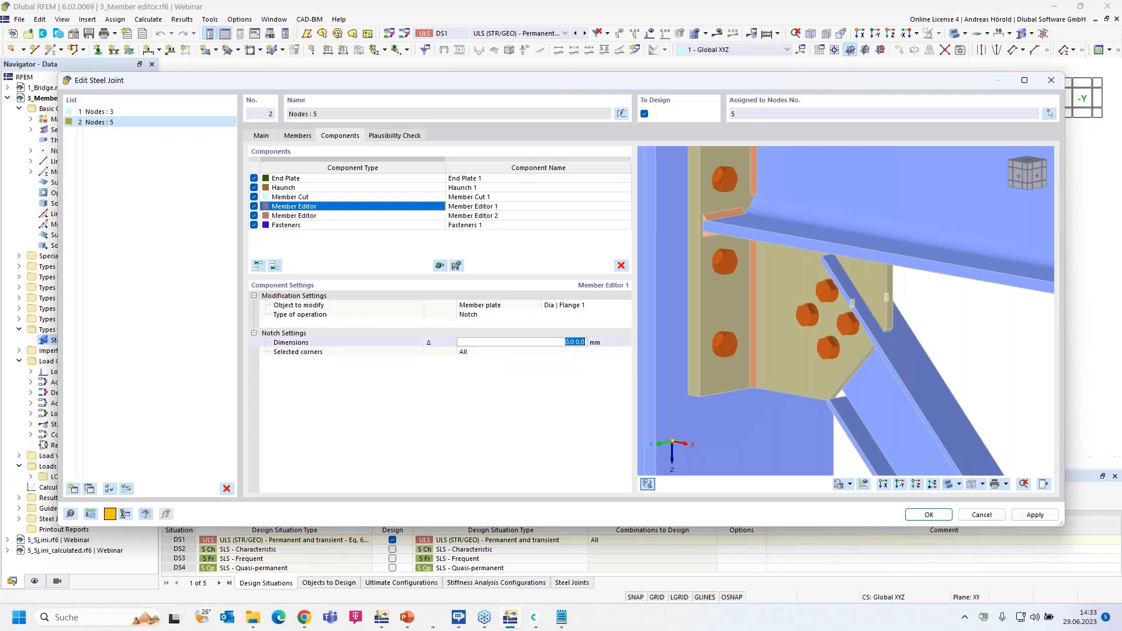
{"action": "type", "text": "29,8 125"}
{"action": "key", "text": "Tab"}
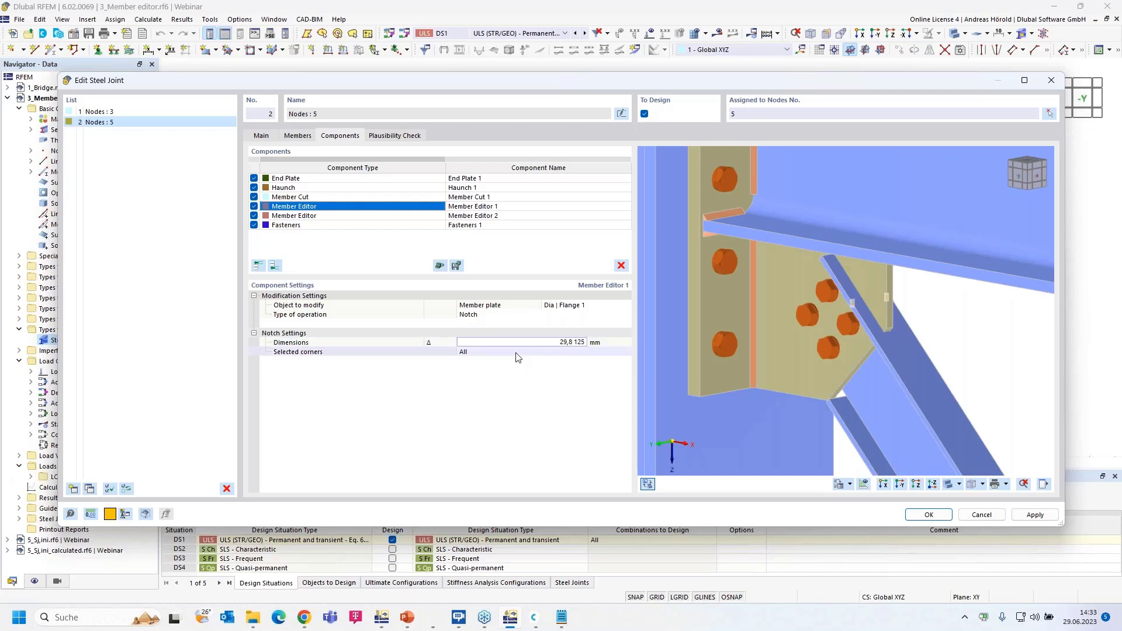
{"action": "scroll", "coordinate": [943, 303], "scroll_direction": "up", "scroll_amount": 3}
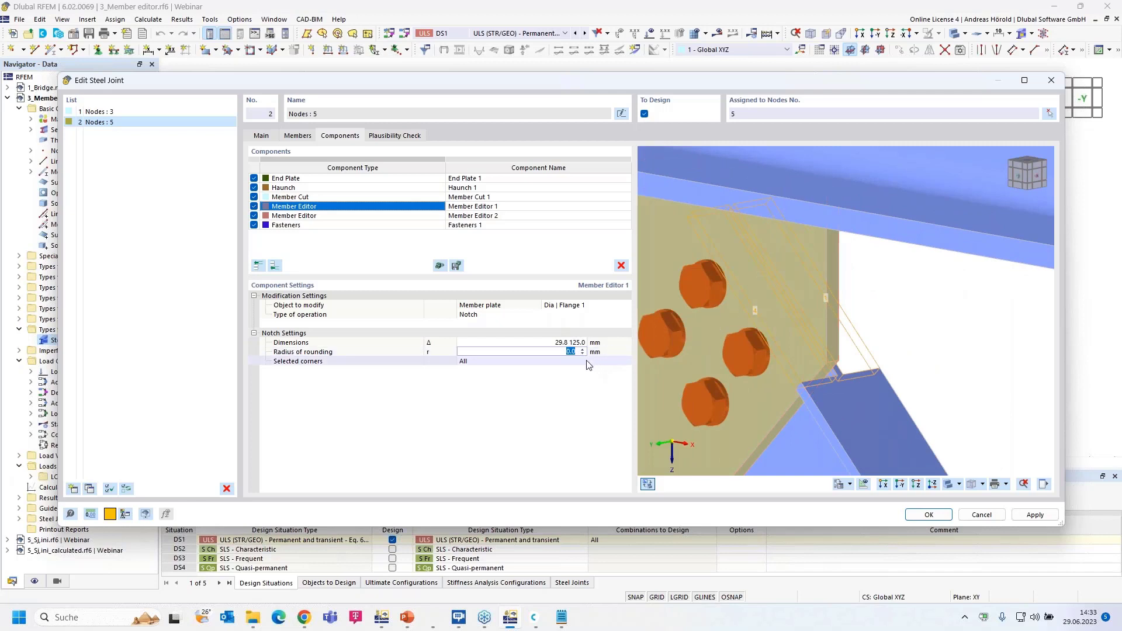
{"action": "left_click", "coordinate": [509, 361]}
{"action": "type", "text": "4"}
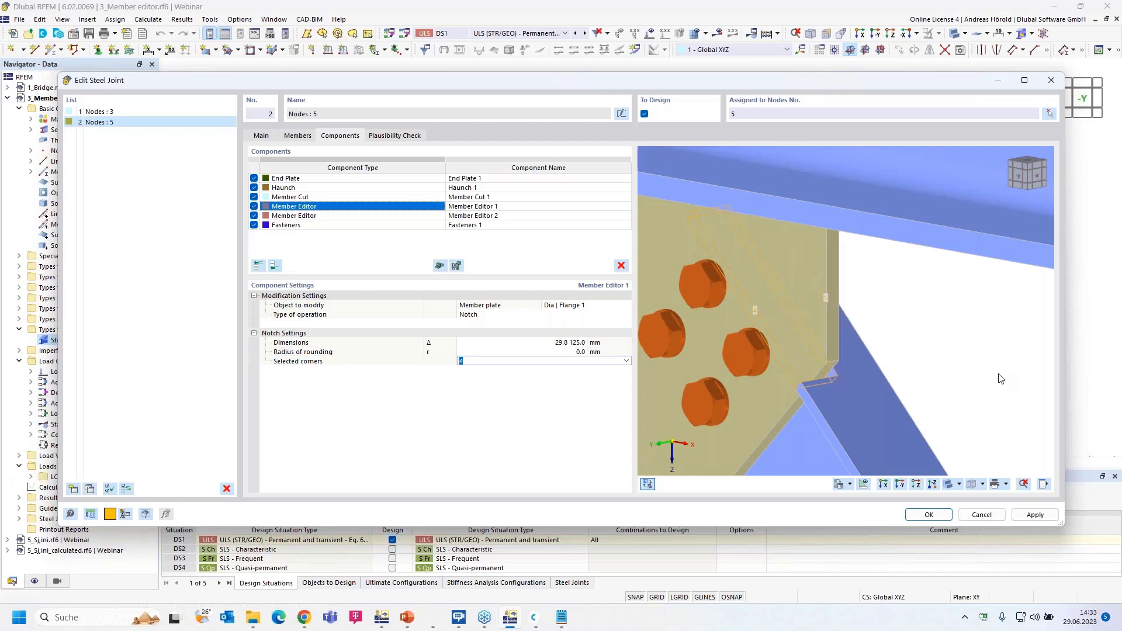
{"action": "middle_click_drag", "start_coordinate": [996, 373], "coordinate": [671, 333], "text": "ctrl"}
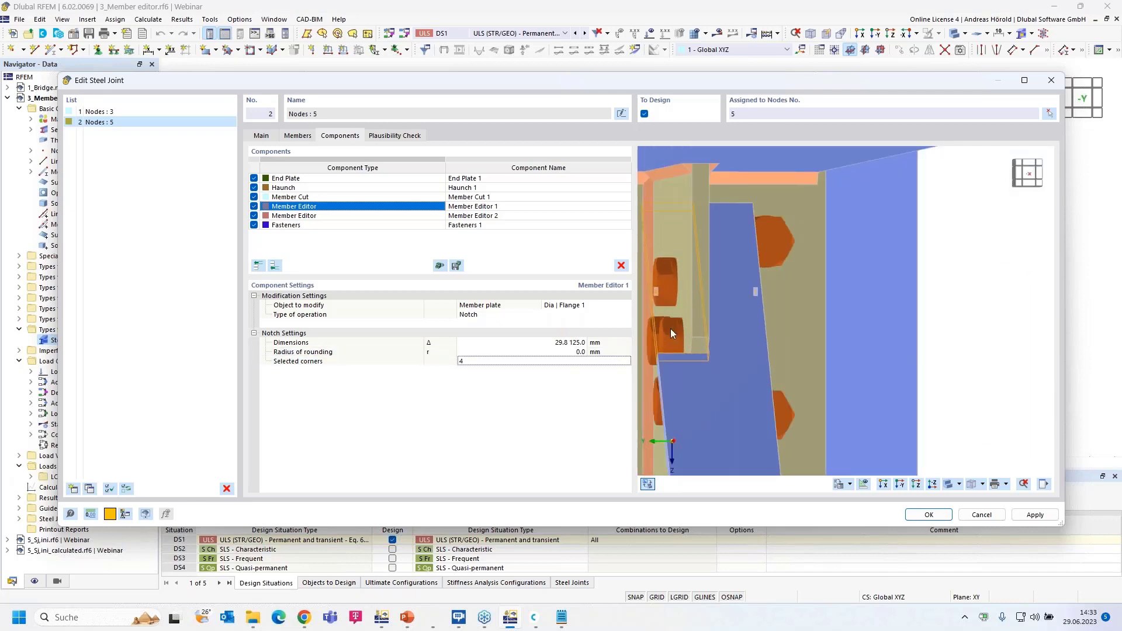
{"action": "middle_click_drag", "start_coordinate": [728, 271], "coordinate": [902, 318], "text": "ctrl"}
{"action": "scroll", "coordinate": [905, 317], "scroll_direction": "down", "scroll_amount": 3}
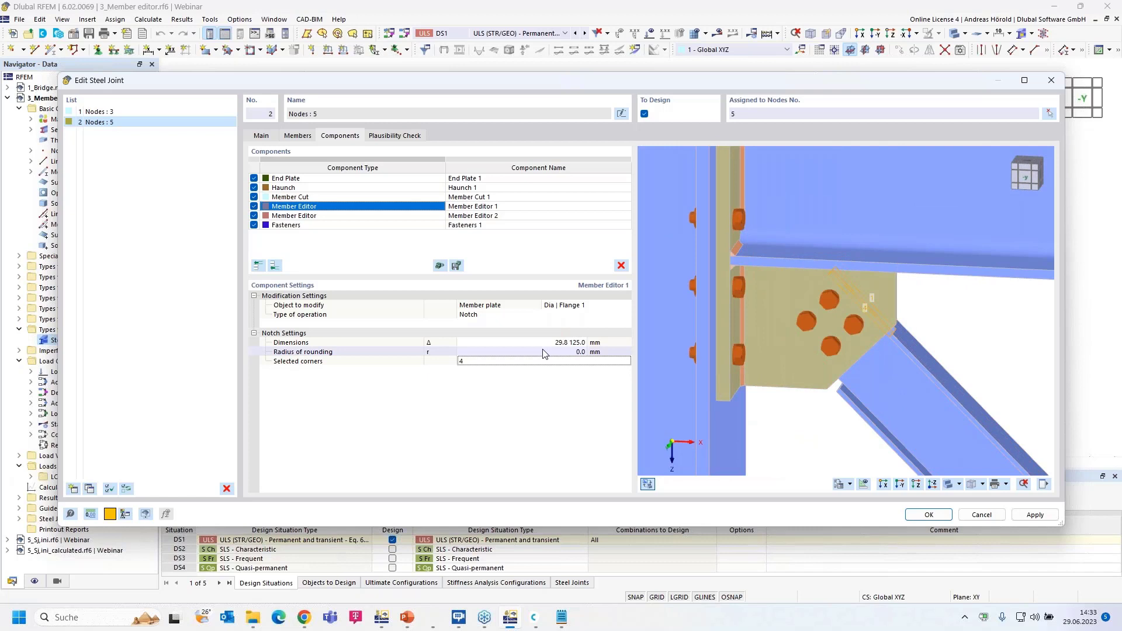
Change Member Editor 2 on Dia | Flange 2 to a Notch with dimensions 29.8 and 125 mm
{"action": "left_click", "coordinate": [375, 216]}
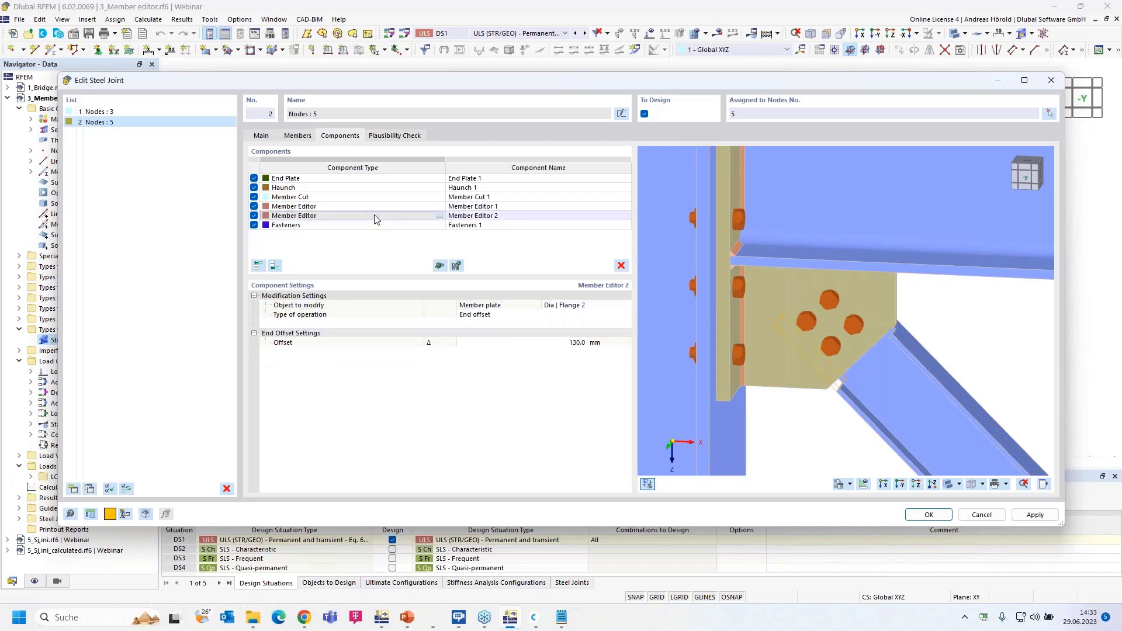
{"action": "left_click", "coordinate": [504, 317]}
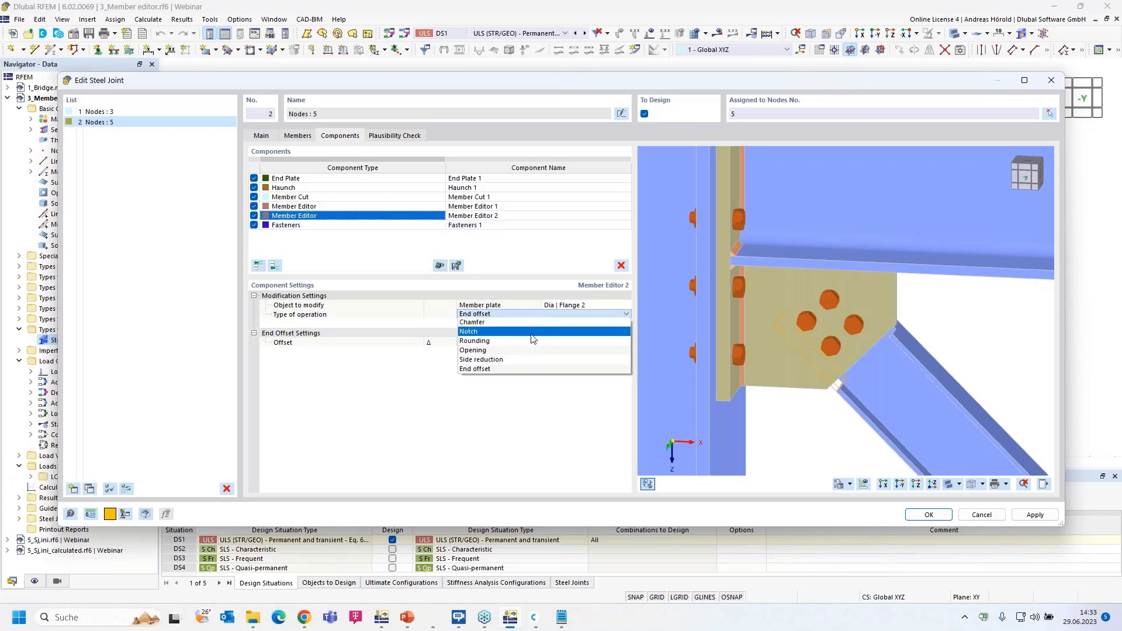
{"action": "left_click", "coordinate": [539, 333]}
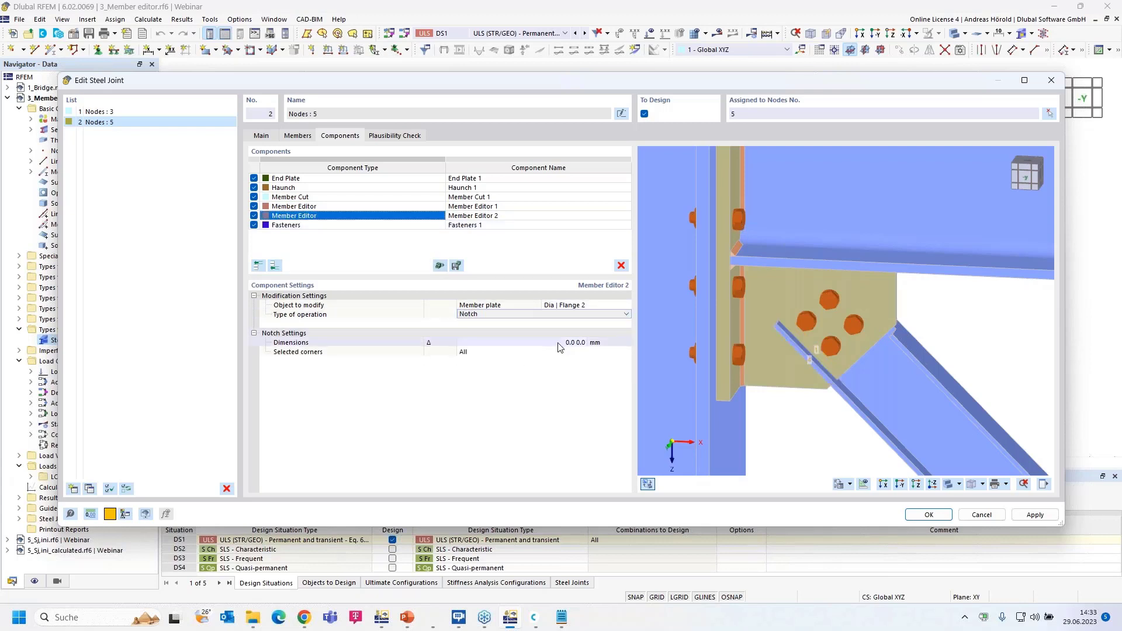
{"action": "left_click", "coordinate": [564, 345]}
{"action": "left_click", "coordinate": [565, 349]}
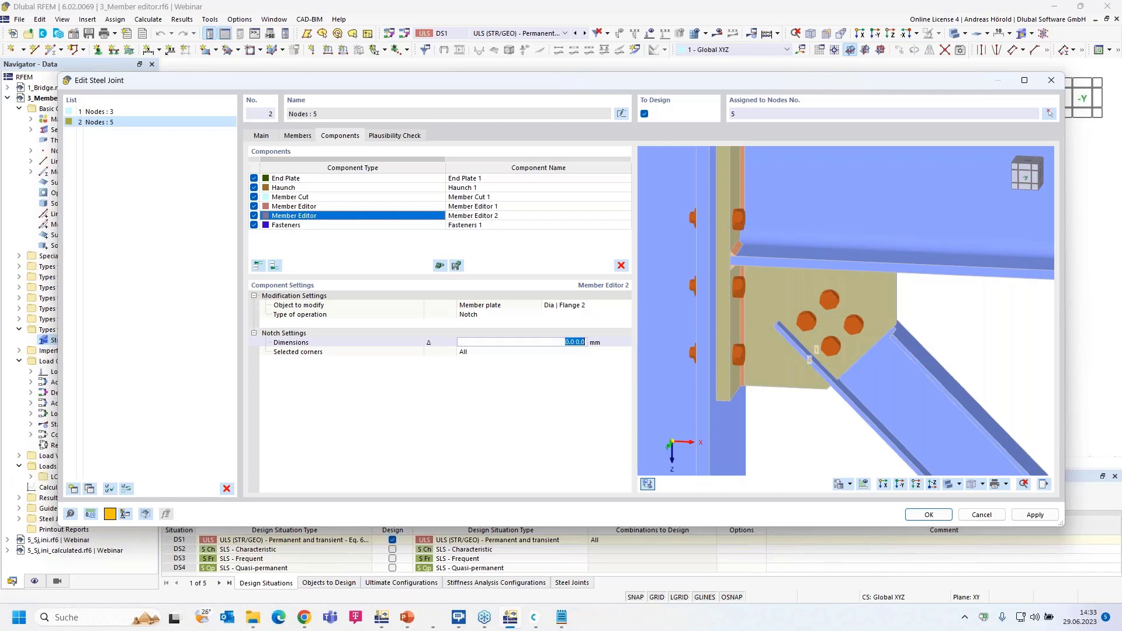
{"action": "type", "text": "29,8 125"}
{"action": "key", "text": "Return"}
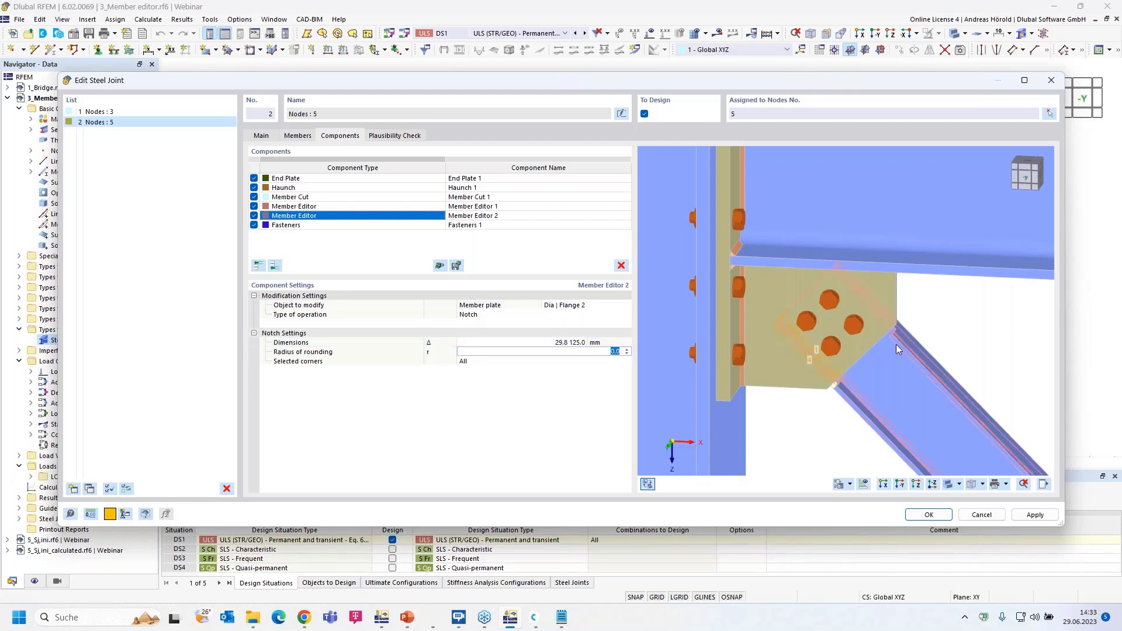
Restrict the Flange 2 notch to corner 4
{"action": "middle_click_drag", "start_coordinate": [896, 345], "coordinate": [883, 388], "text": "ctrl"}
{"action": "left_click", "coordinate": [504, 360]}
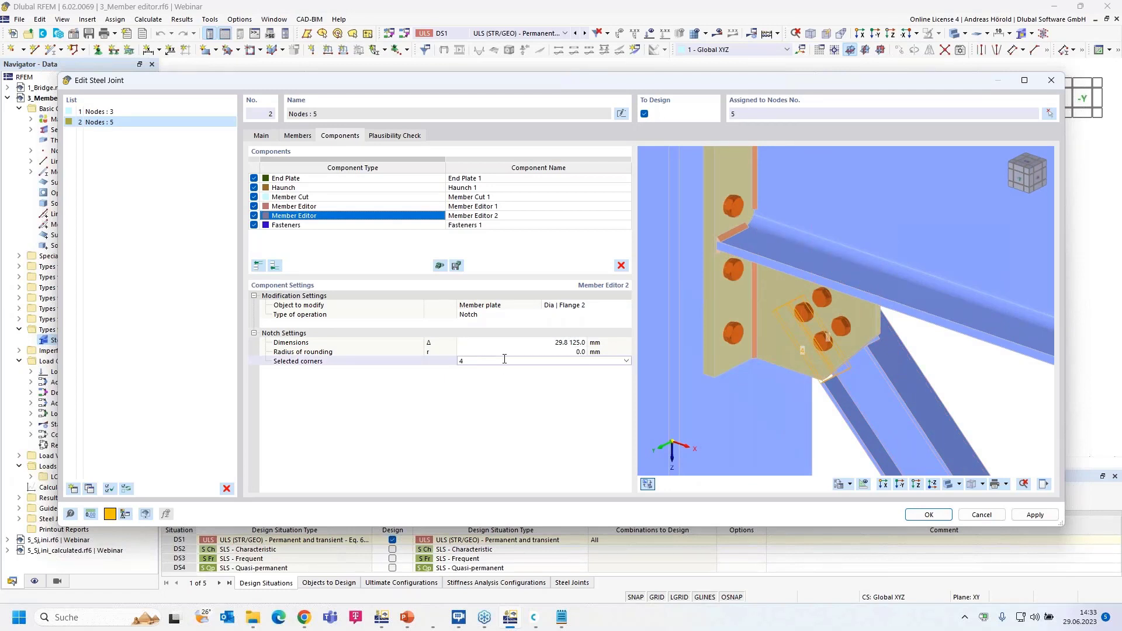
{"action": "left_click", "coordinate": [505, 360]}
Examine the notched diagonal and its bolted haunch connection from both sides and at overview scale
{"action": "middle_click_drag", "start_coordinate": [1012, 413], "coordinate": [777, 339]}
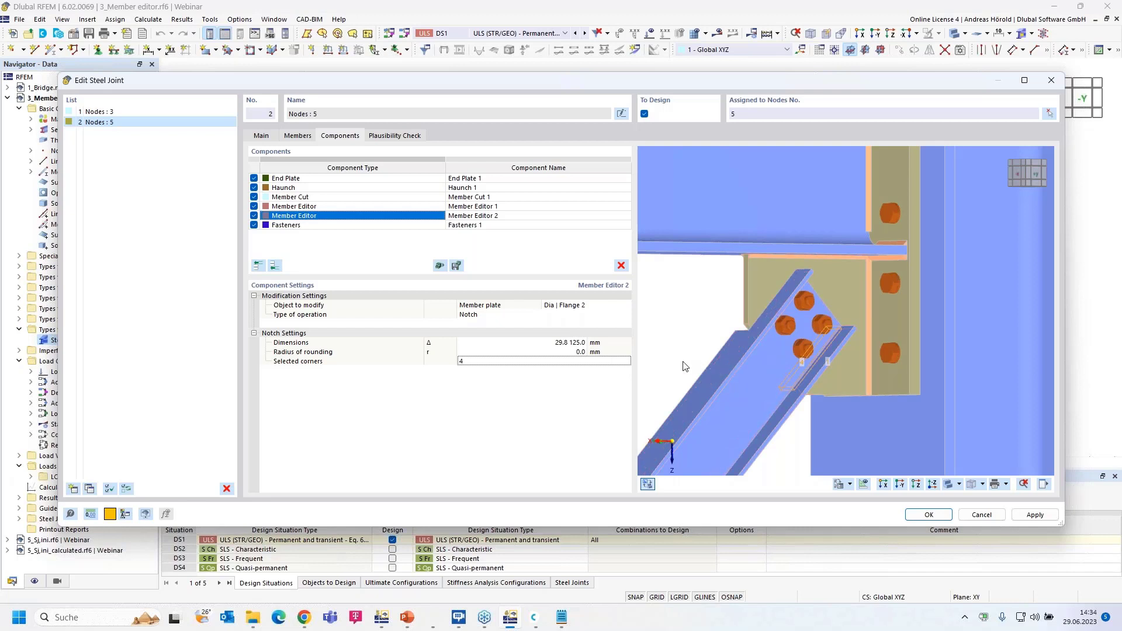
{"action": "middle_click_drag", "start_coordinate": [686, 367], "coordinate": [997, 371]}
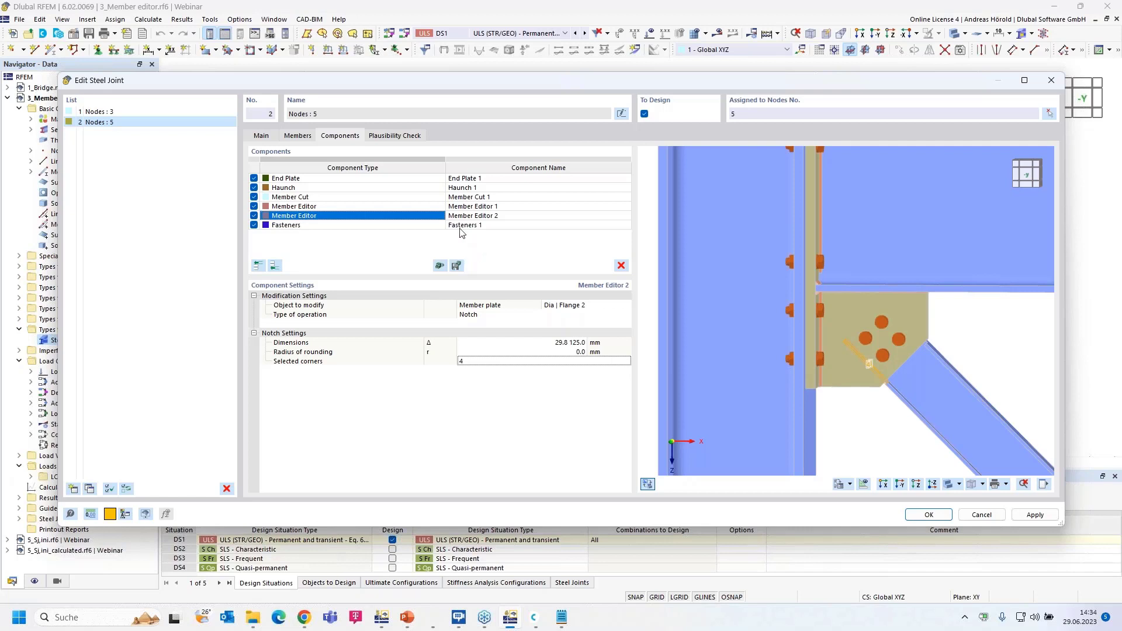
{"action": "scroll", "coordinate": [669, 261], "scroll_direction": "down", "scroll_amount": 2}
{"action": "scroll", "coordinate": [670, 260], "scroll_direction": "down", "scroll_amount": 1}
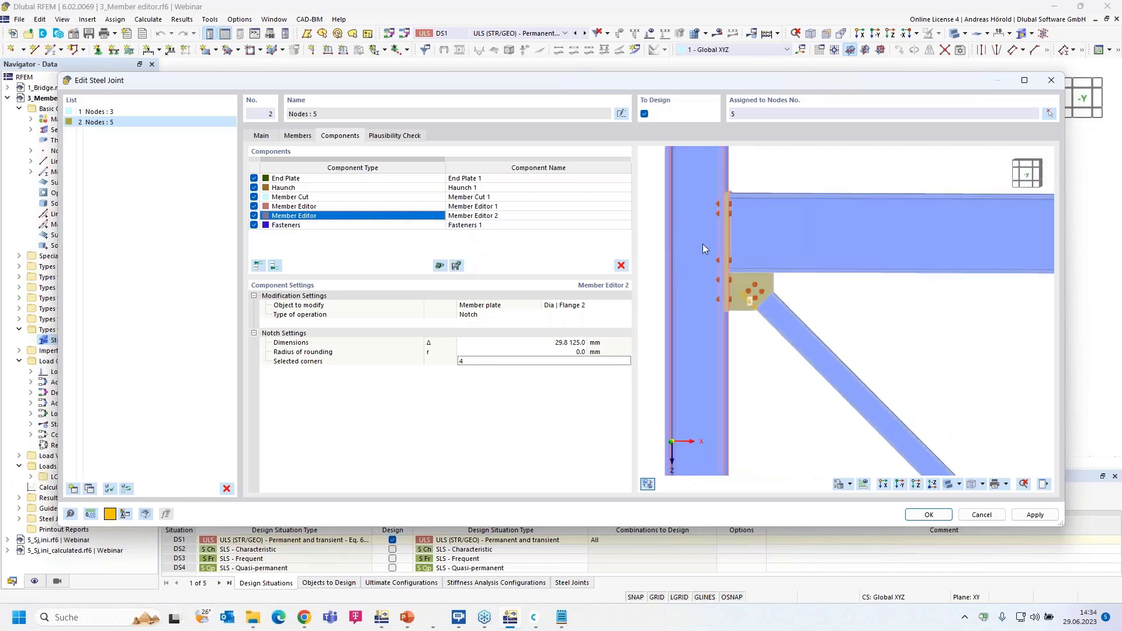
{"action": "middle_click_drag", "start_coordinate": [703, 244], "coordinate": [823, 233]}
{"action": "scroll", "coordinate": [702, 368], "scroll_direction": "down", "scroll_amount": 2}
{"action": "scroll", "coordinate": [704, 363], "scroll_direction": "down", "scroll_amount": 2}
{"action": "scroll", "coordinate": [707, 348], "scroll_direction": "up", "scroll_amount": 4}
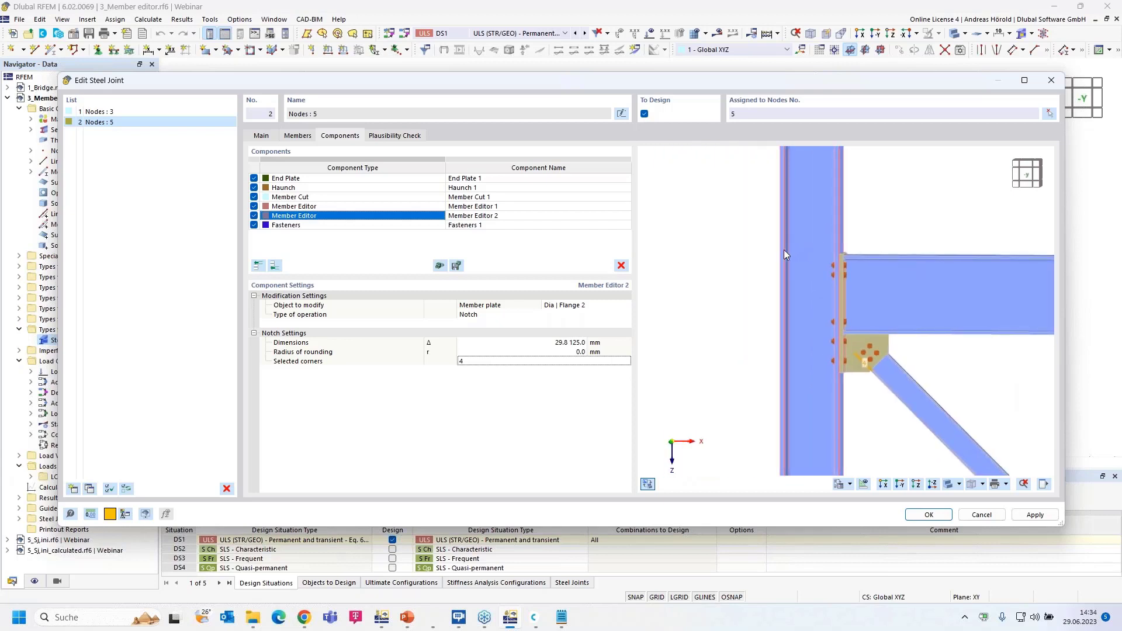
Copy the node 5 steel joint and assign the copy to node 7 only
{"action": "left_click", "coordinate": [90, 489]}
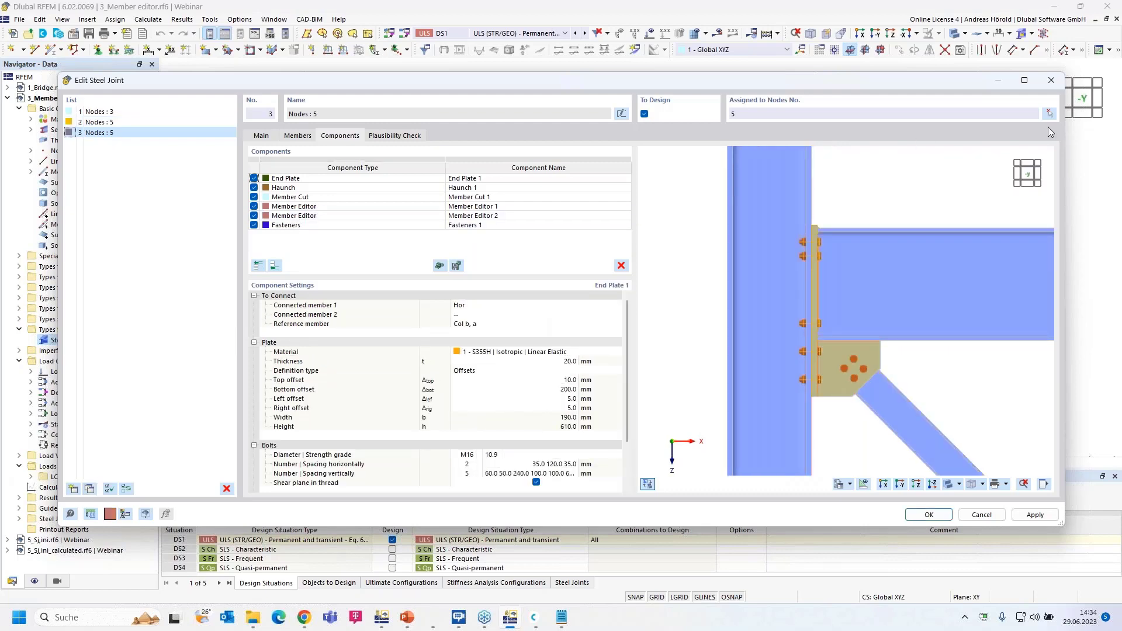
{"action": "left_click", "coordinate": [1049, 113]}
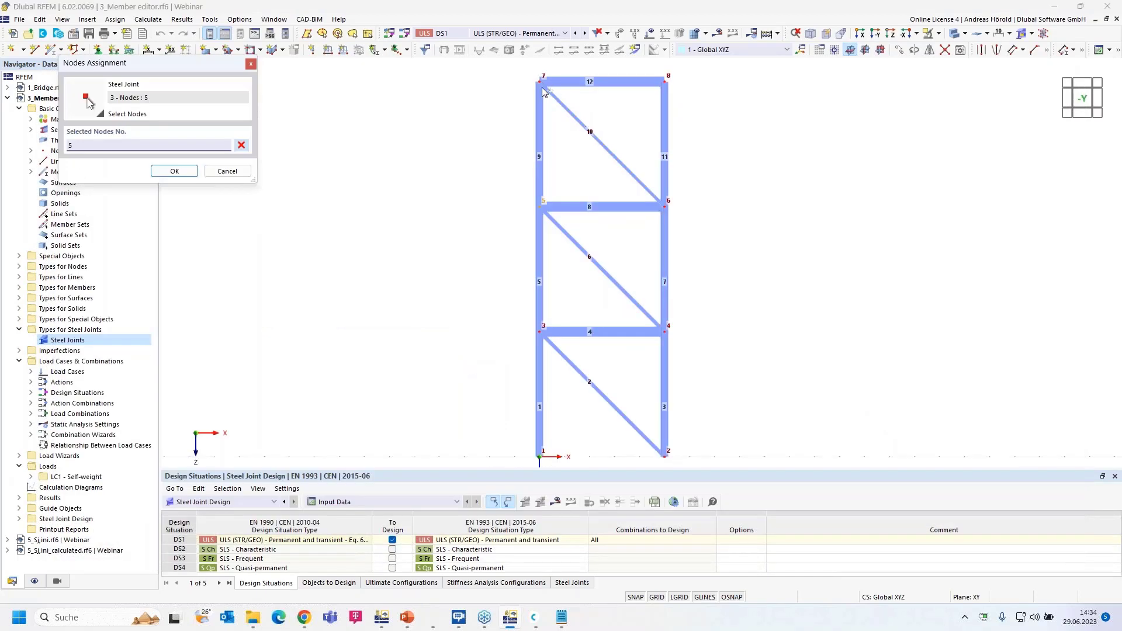
{"action": "left_click", "coordinate": [543, 88]}
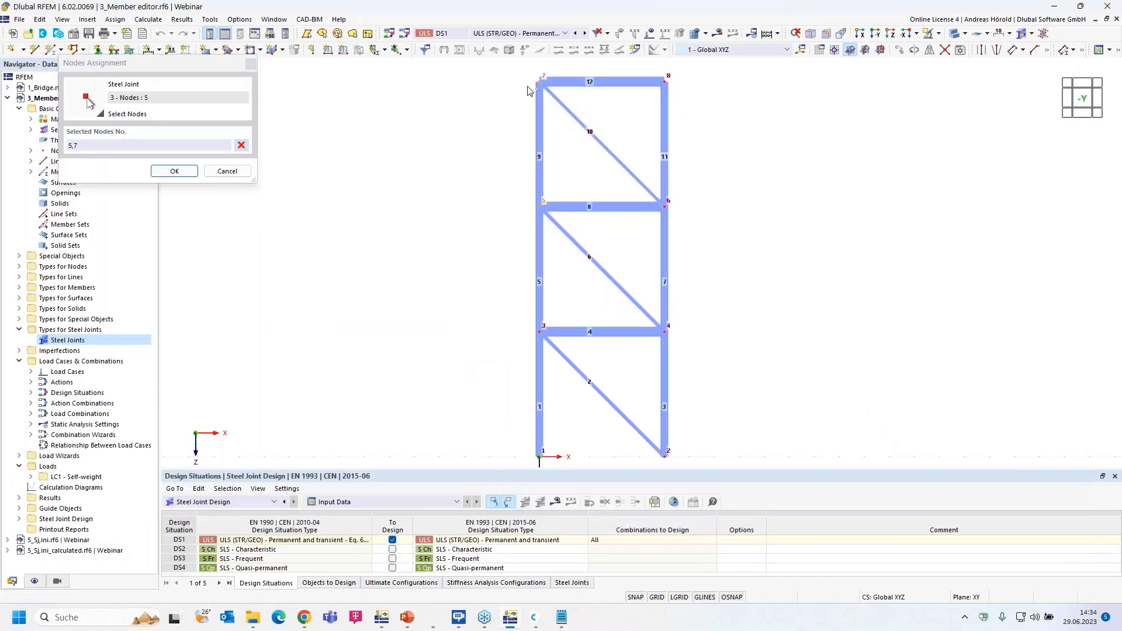
{"action": "left_click", "coordinate": [173, 171]}
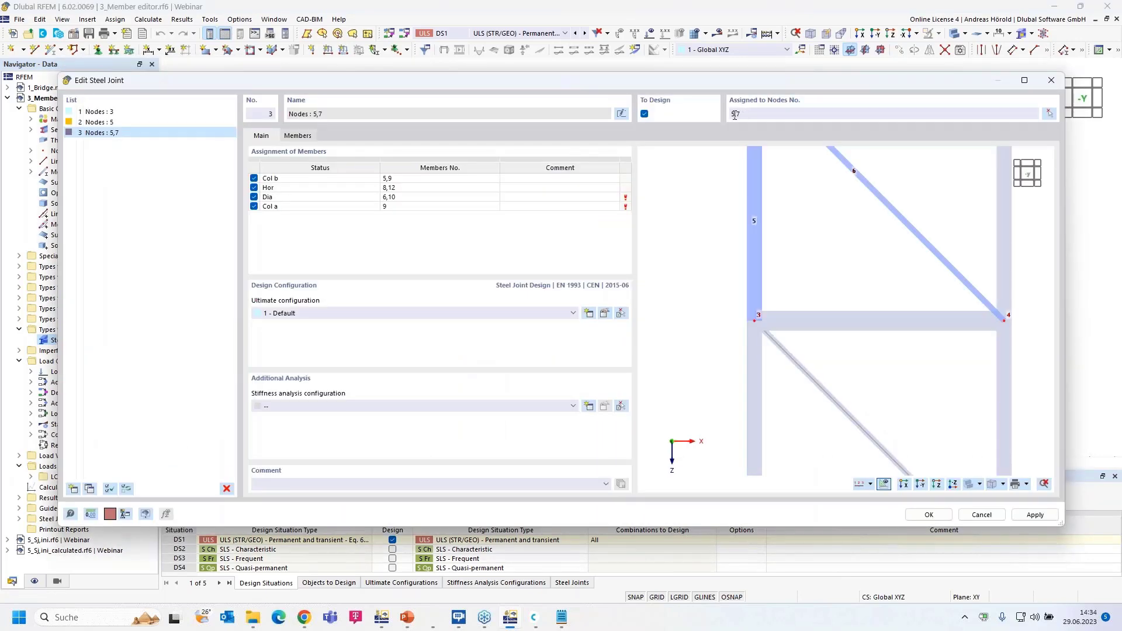
{"action": "left_click", "coordinate": [735, 115]}
{"action": "key", "text": "BackSpace"}
{"action": "key", "text": "BackSpace"}
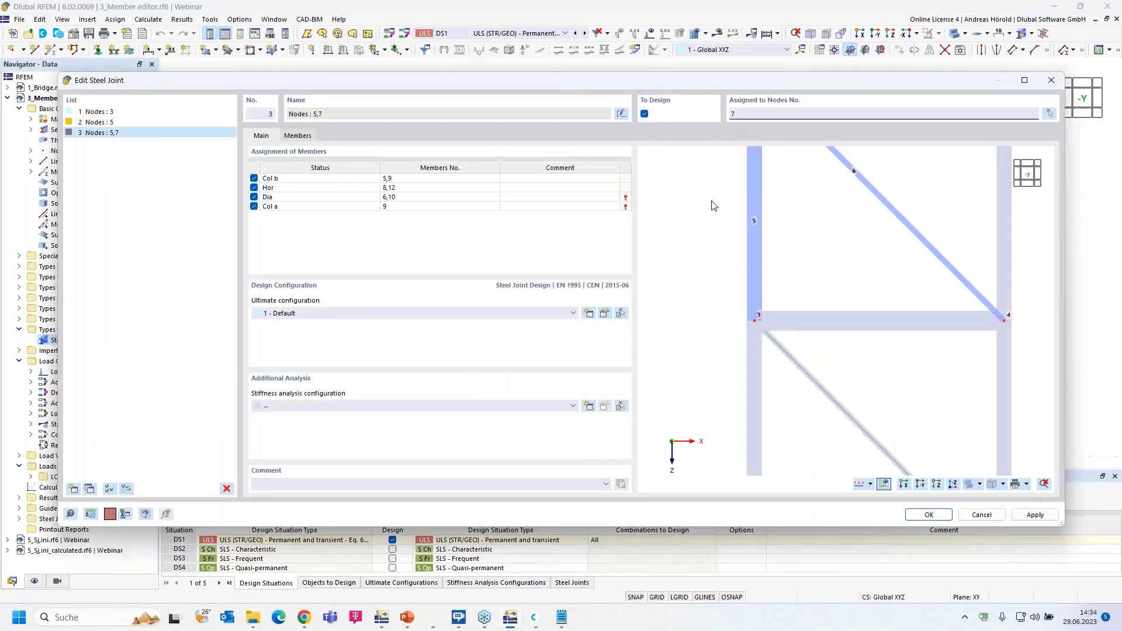
{"action": "left_click", "coordinate": [432, 210]}
Review the copied joint's components and delete both Member Editors and the Fasteners
{"action": "left_click", "coordinate": [349, 140]}
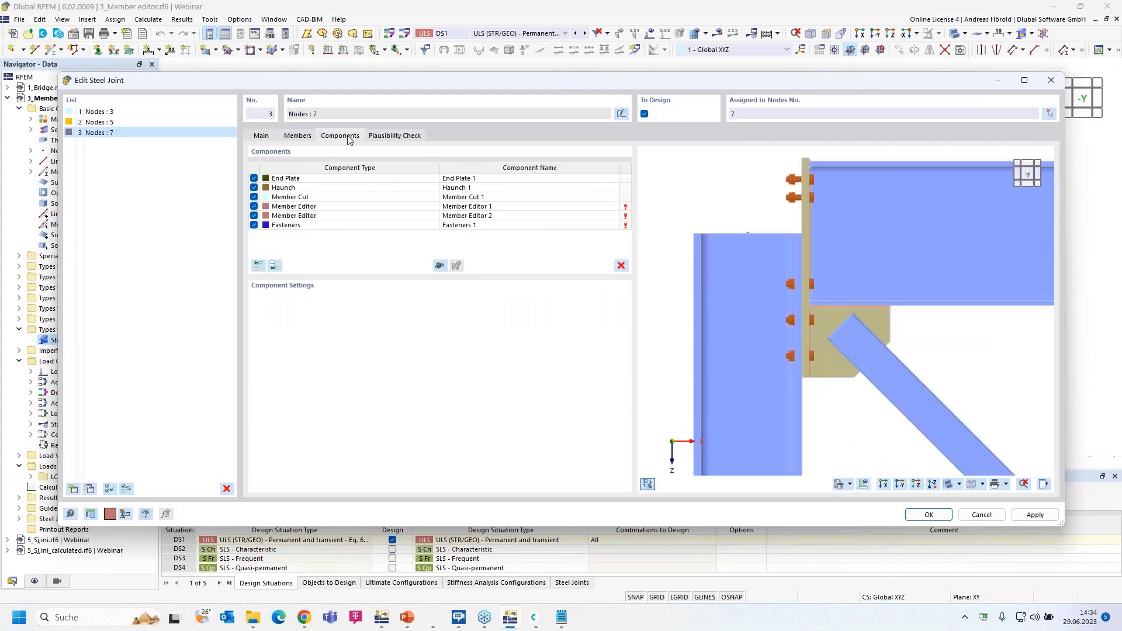
{"action": "scroll", "coordinate": [787, 230], "scroll_direction": "down", "scroll_amount": 2}
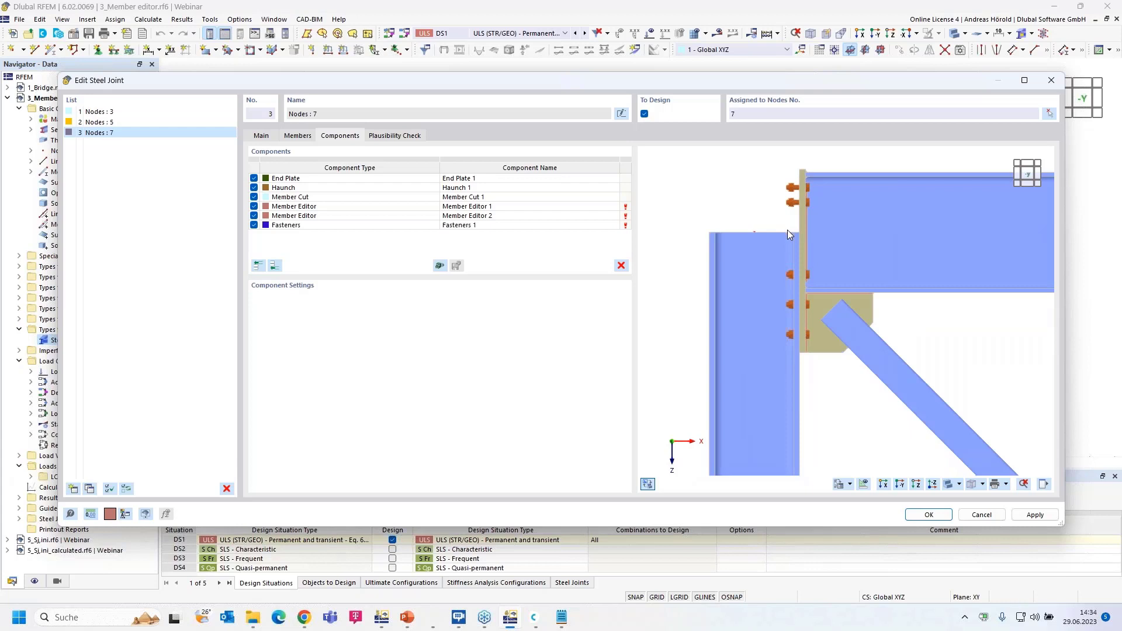
{"action": "left_click", "coordinate": [374, 179]}
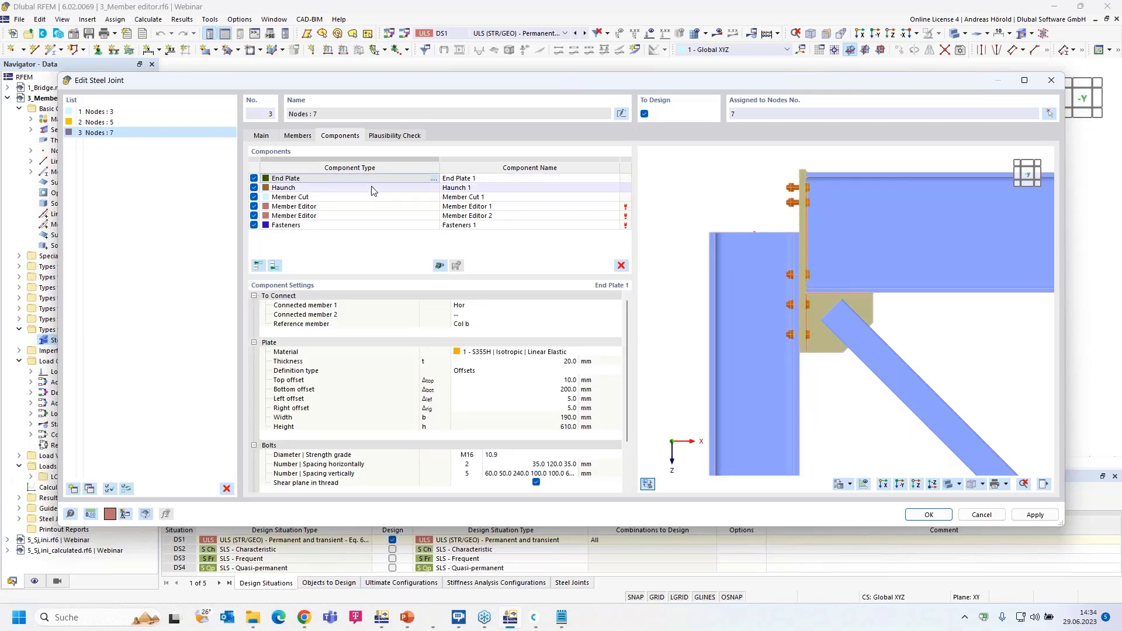
{"action": "left_click", "coordinate": [372, 189]}
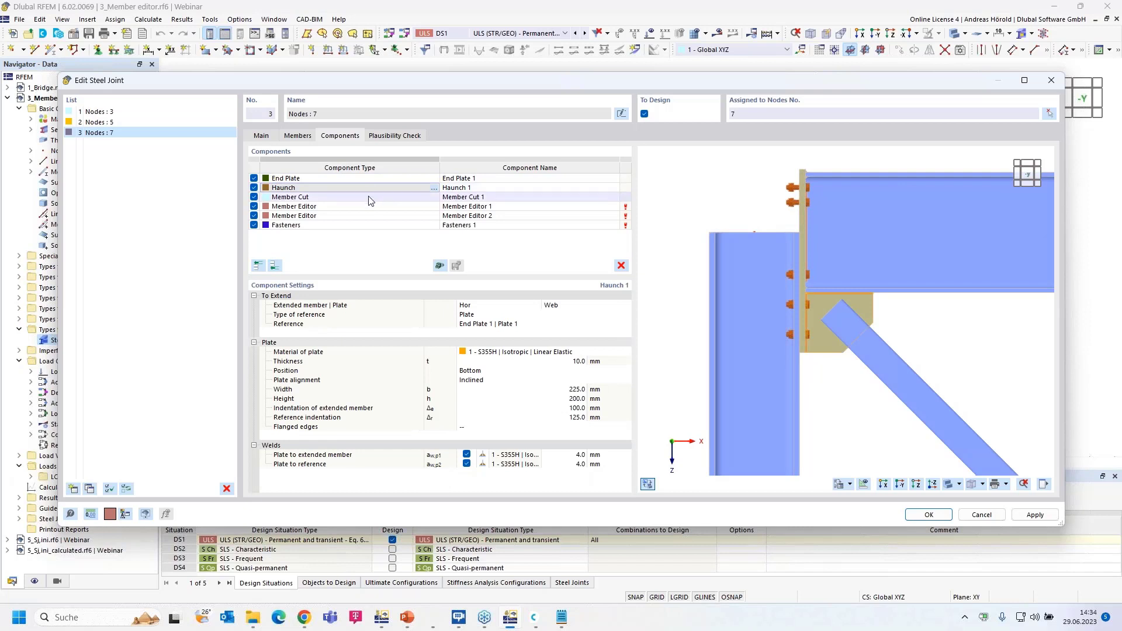
{"action": "left_click", "coordinate": [369, 199]}
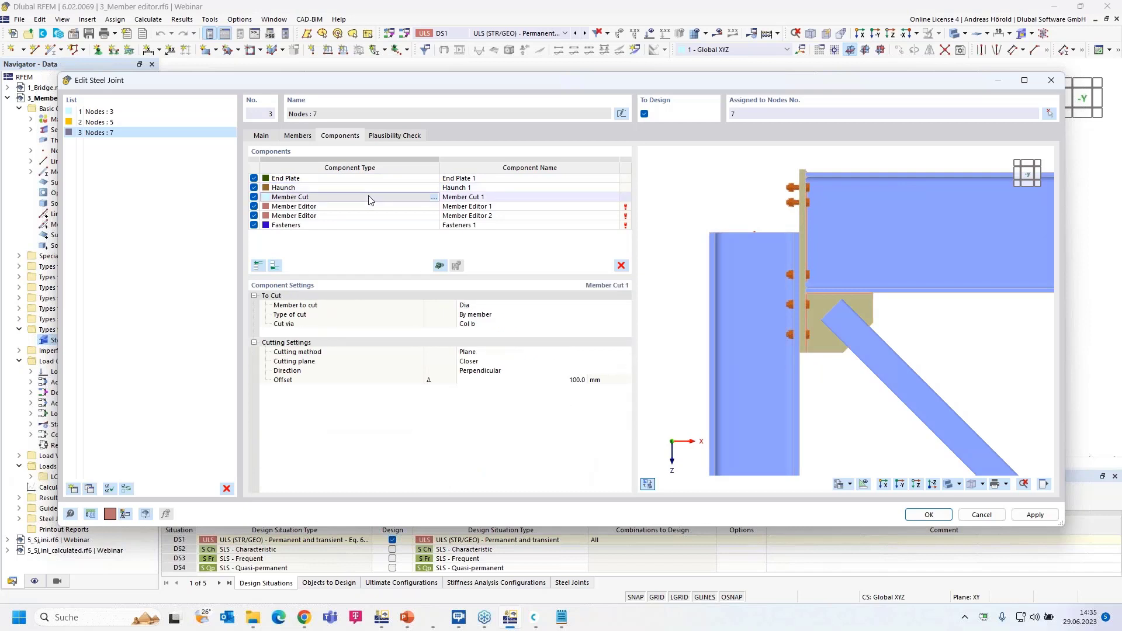
{"action": "left_click", "coordinate": [368, 207]}
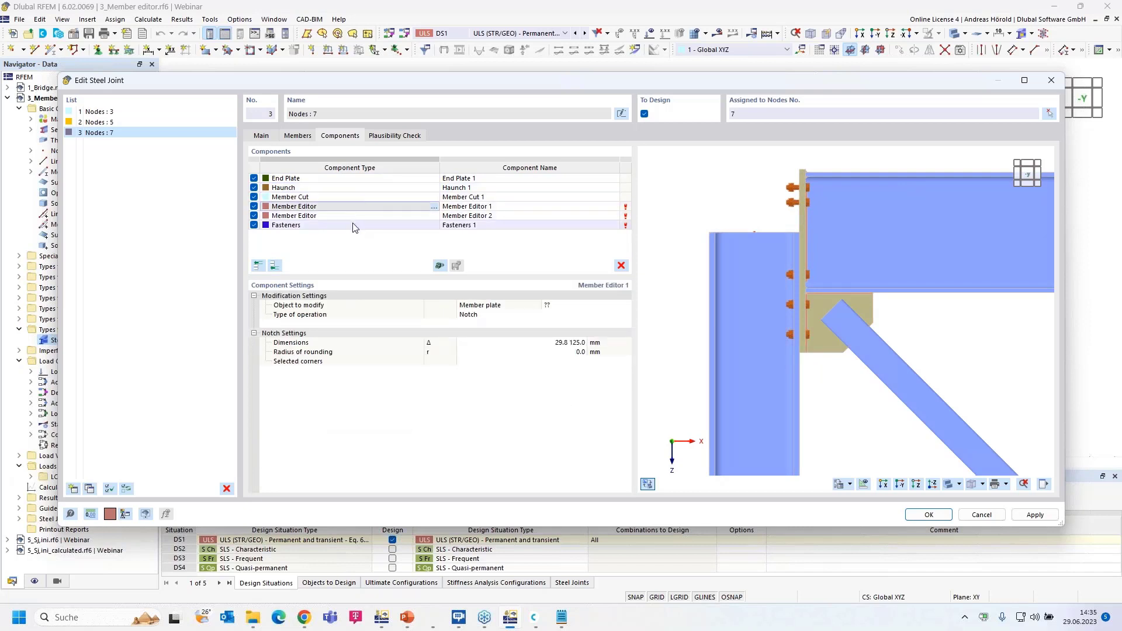
{"action": "left_click", "coordinate": [354, 225], "text": "shift"}
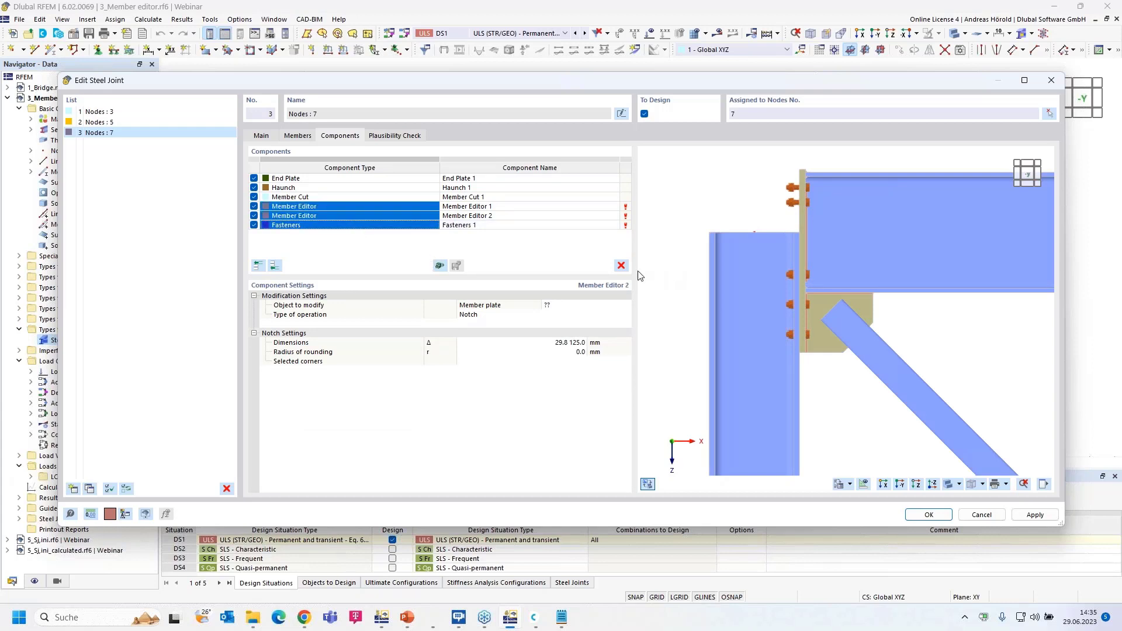
{"action": "left_click", "coordinate": [621, 266]}
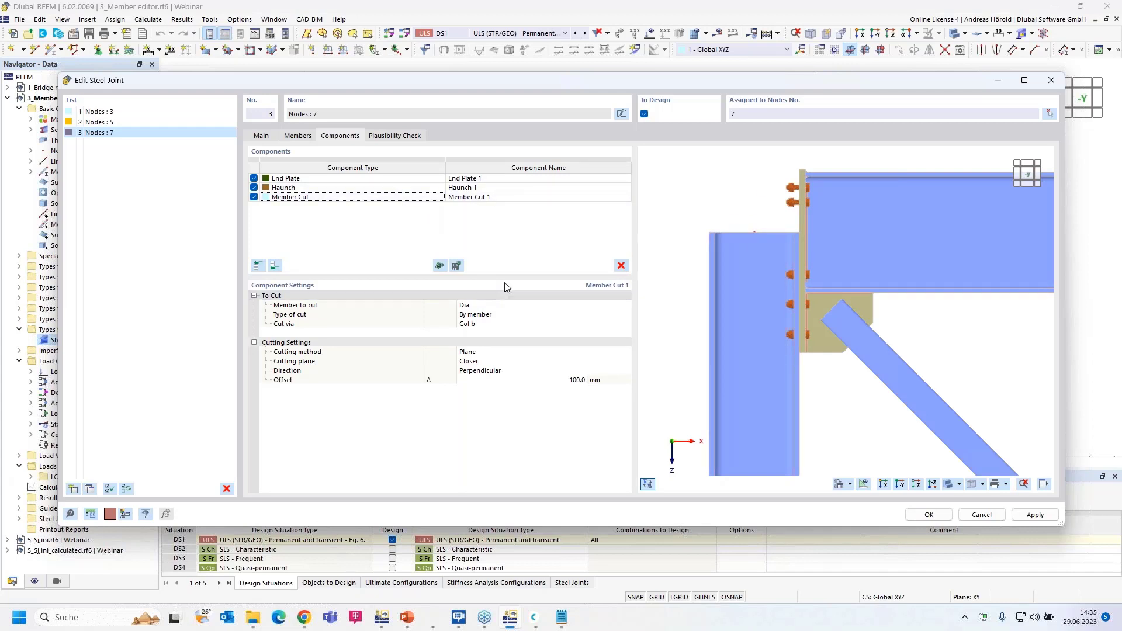
Set the offset of Member Cut 1 on the diagonal to 240 mm
{"action": "left_click", "coordinate": [570, 381]}
{"action": "left_click", "coordinate": [570, 381]}
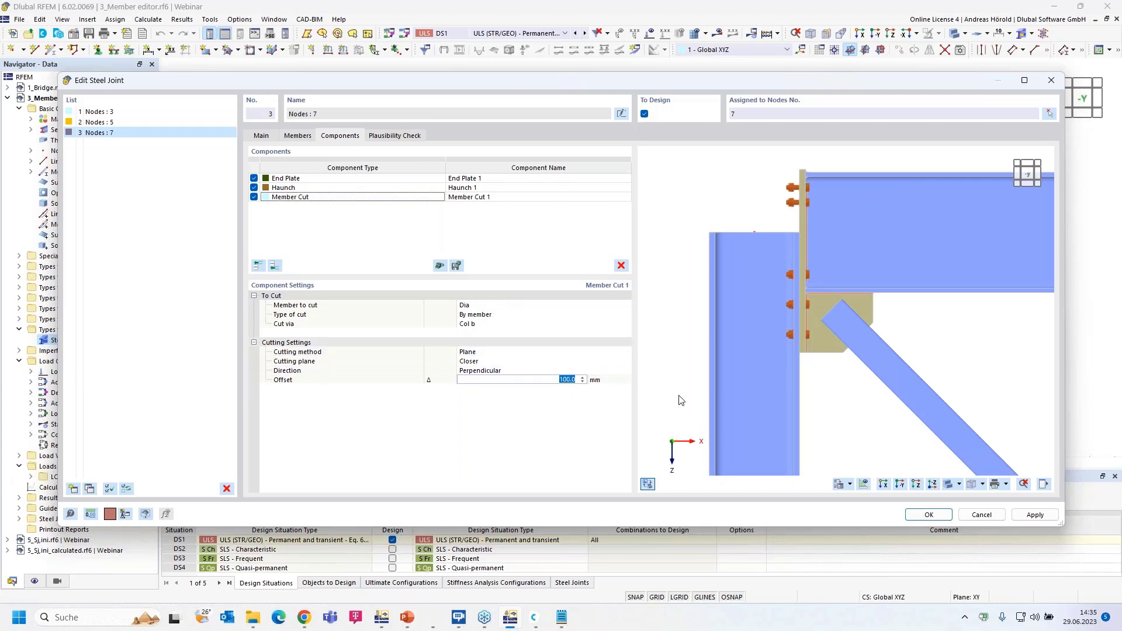
{"action": "type", "text": "240"}
{"action": "key", "text": "Return"}
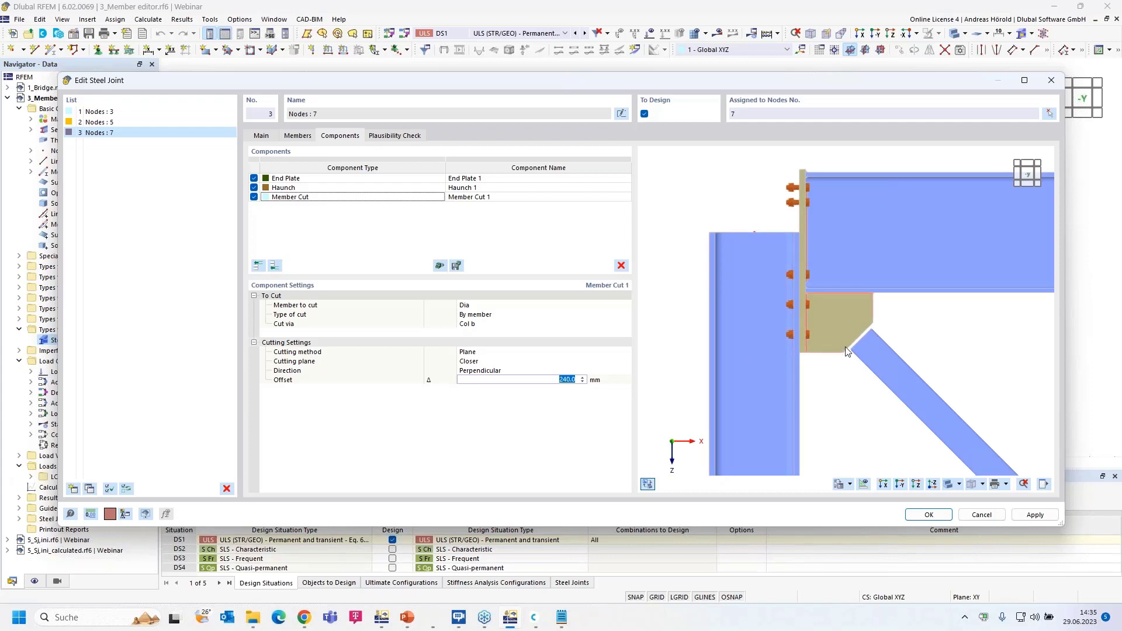
{"action": "scroll", "coordinate": [847, 351], "scroll_direction": "up", "scroll_amount": 2}
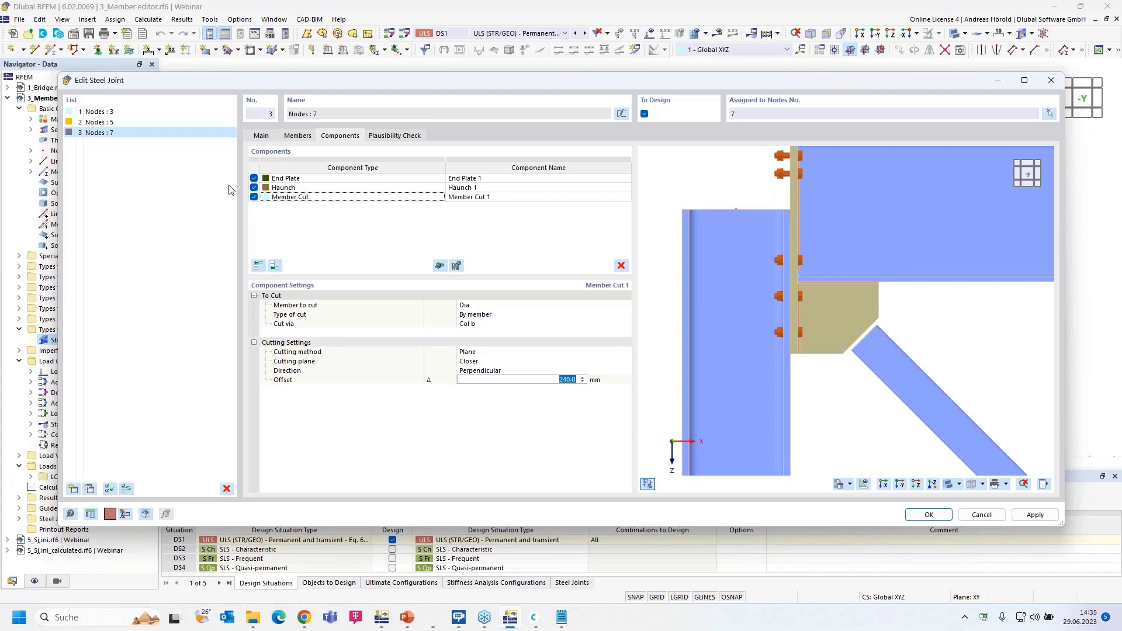
Add a second Member Cut that trims Col b via the Hor member
{"action": "left_click", "coordinate": [274, 266]}
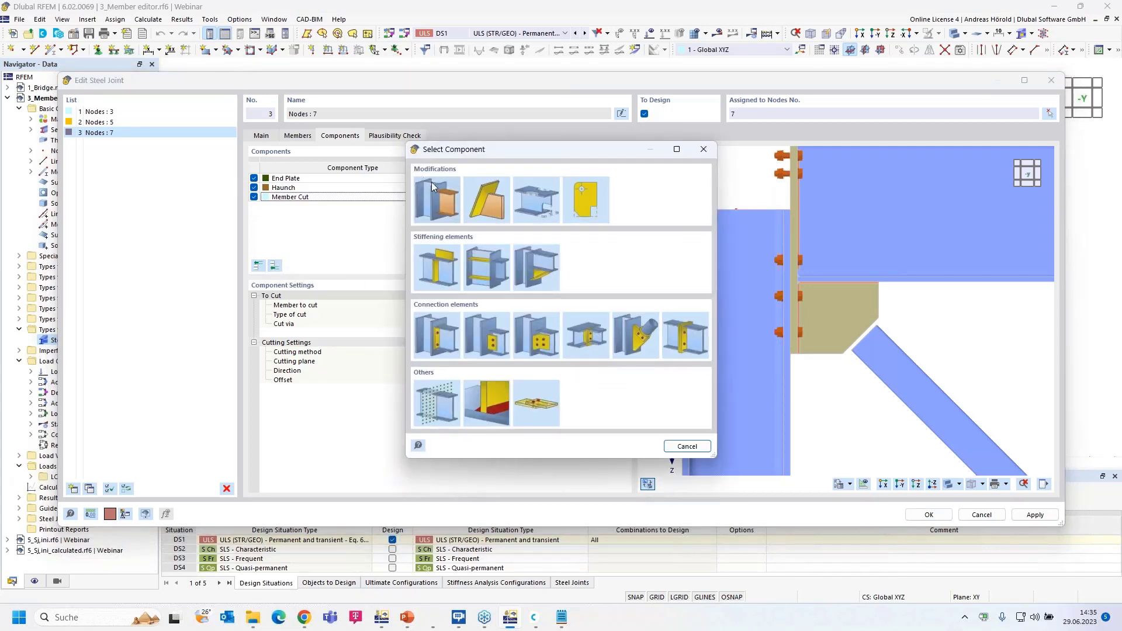
{"action": "left_click", "coordinate": [444, 200]}
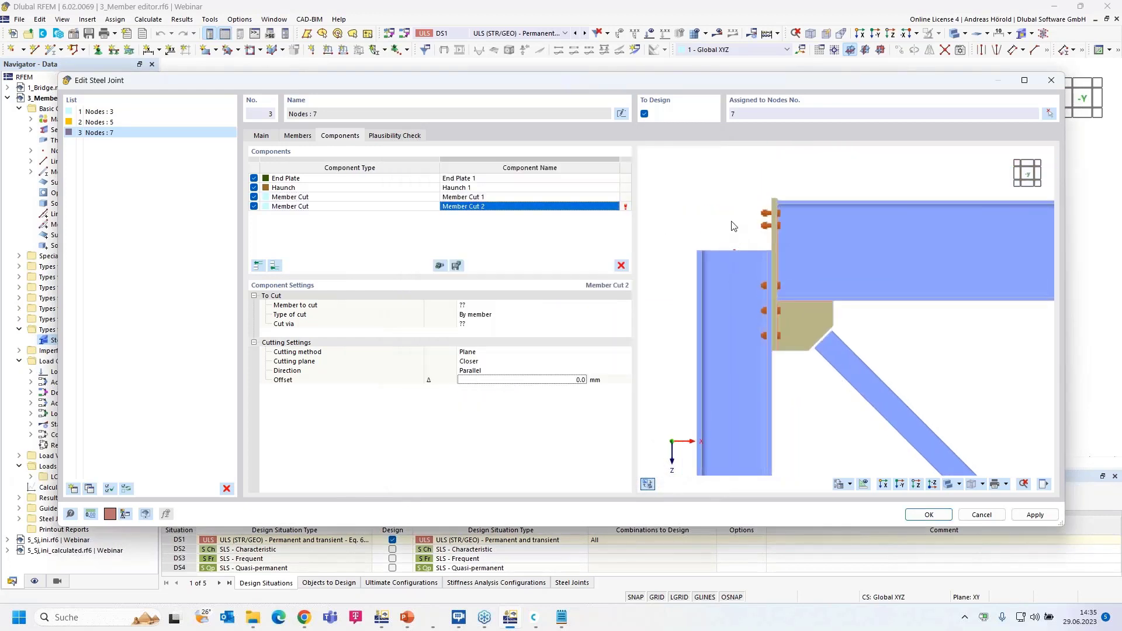
{"action": "left_click", "coordinate": [483, 306]}
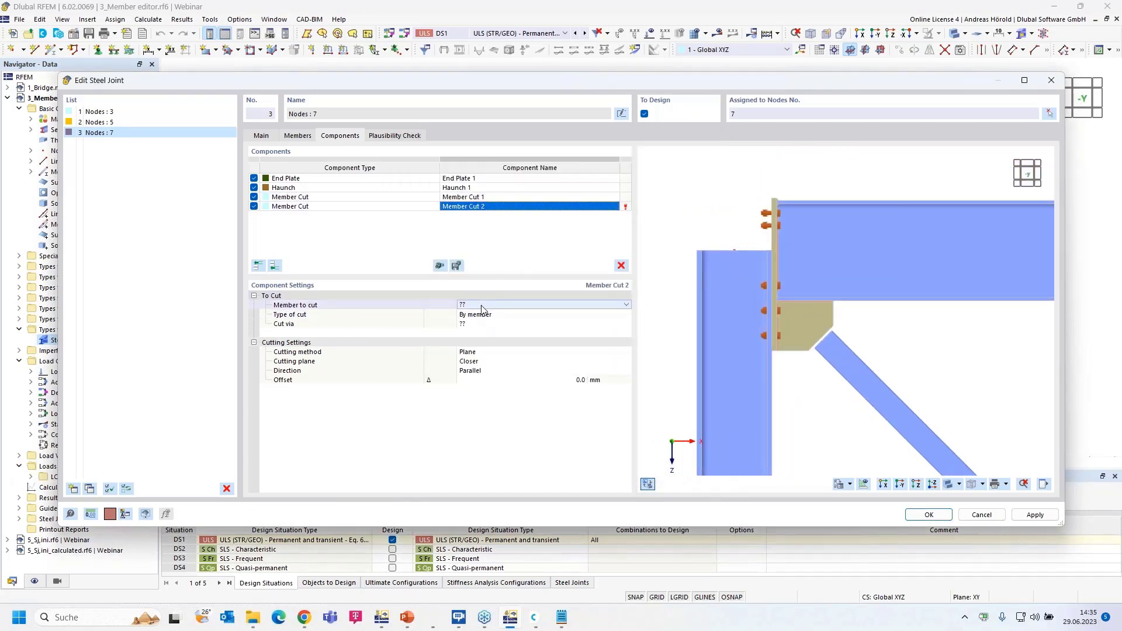
{"action": "left_click", "coordinate": [515, 305]}
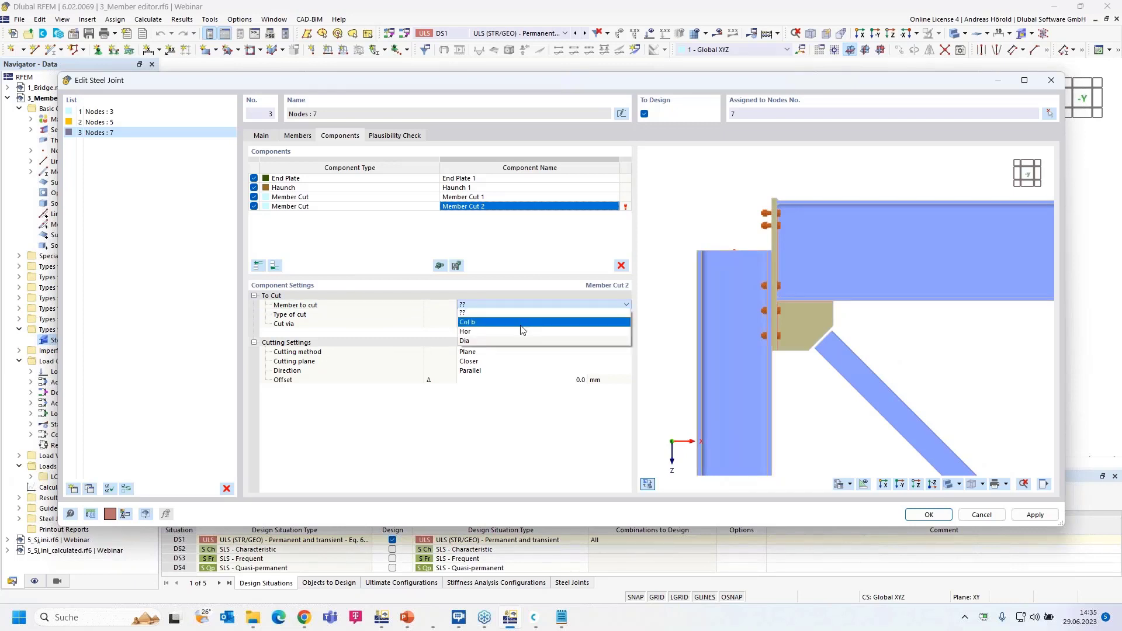
{"action": "left_click", "coordinate": [522, 322]}
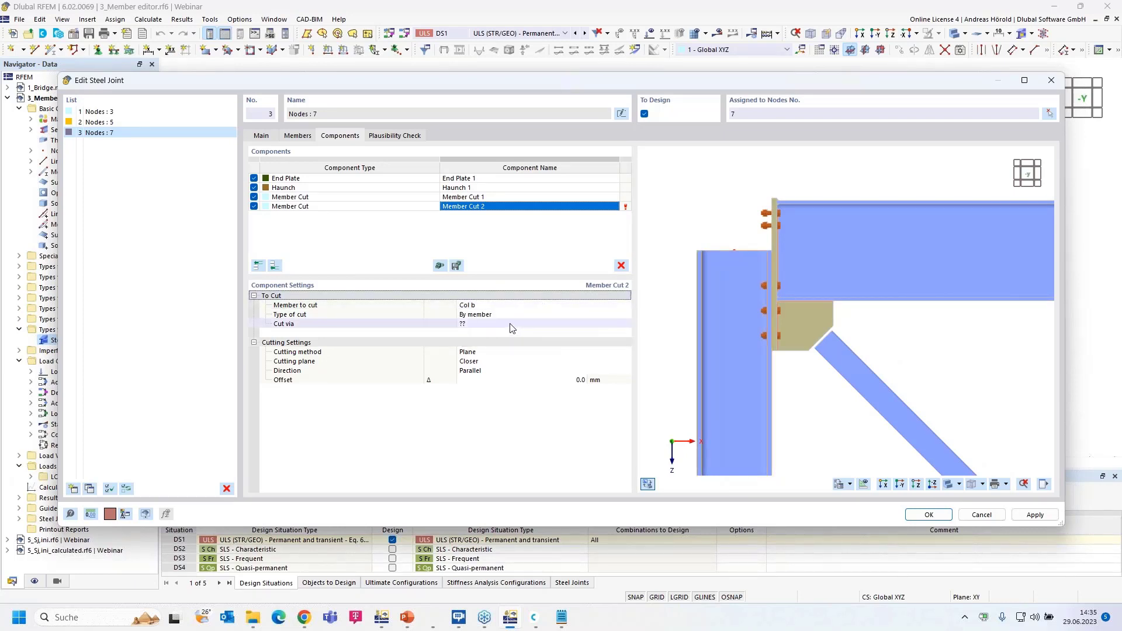
{"action": "left_click", "coordinate": [511, 324]}
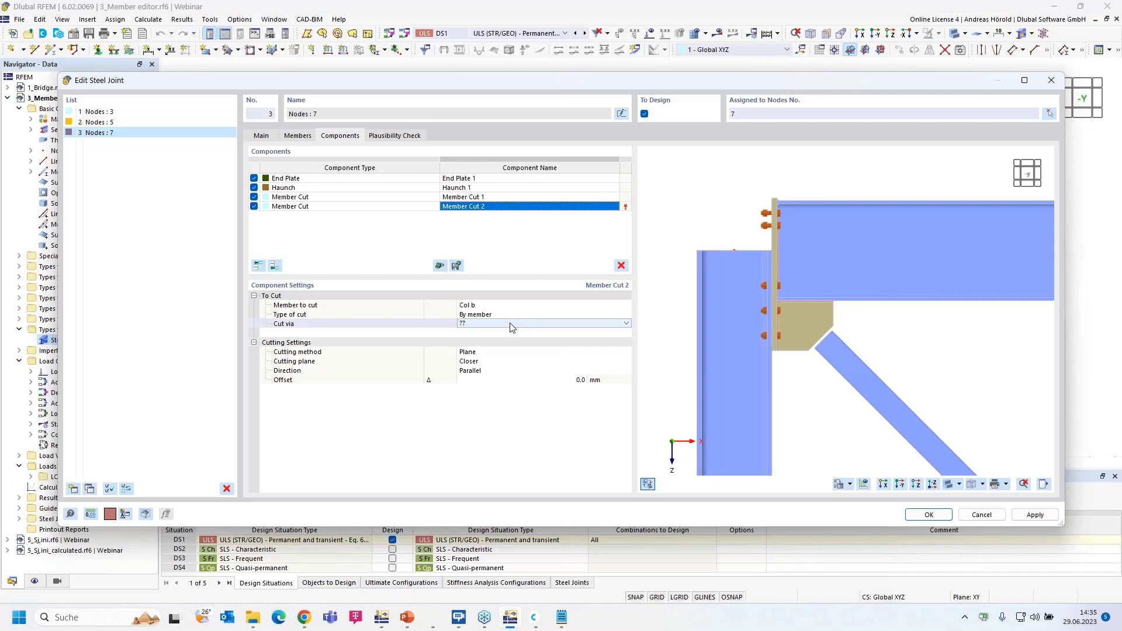
{"action": "left_click", "coordinate": [510, 323]}
{"action": "left_click", "coordinate": [504, 340]}
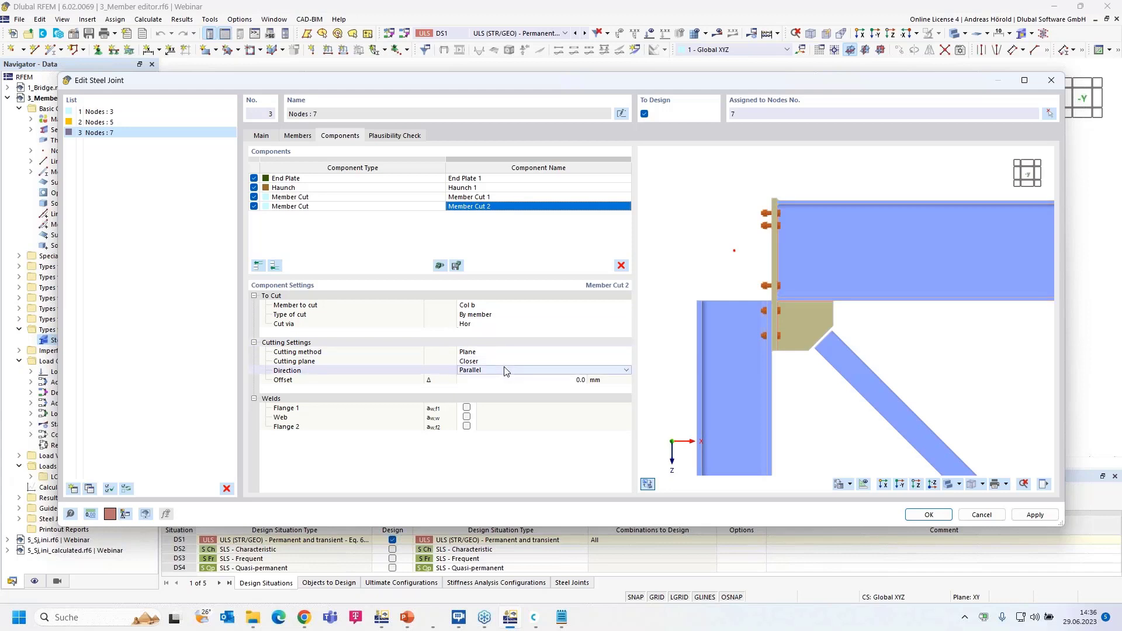
Set the column cut's cutting plane to Farther with an offset of -50 mm
{"action": "left_click", "coordinate": [507, 362]}
{"action": "left_click", "coordinate": [518, 361]}
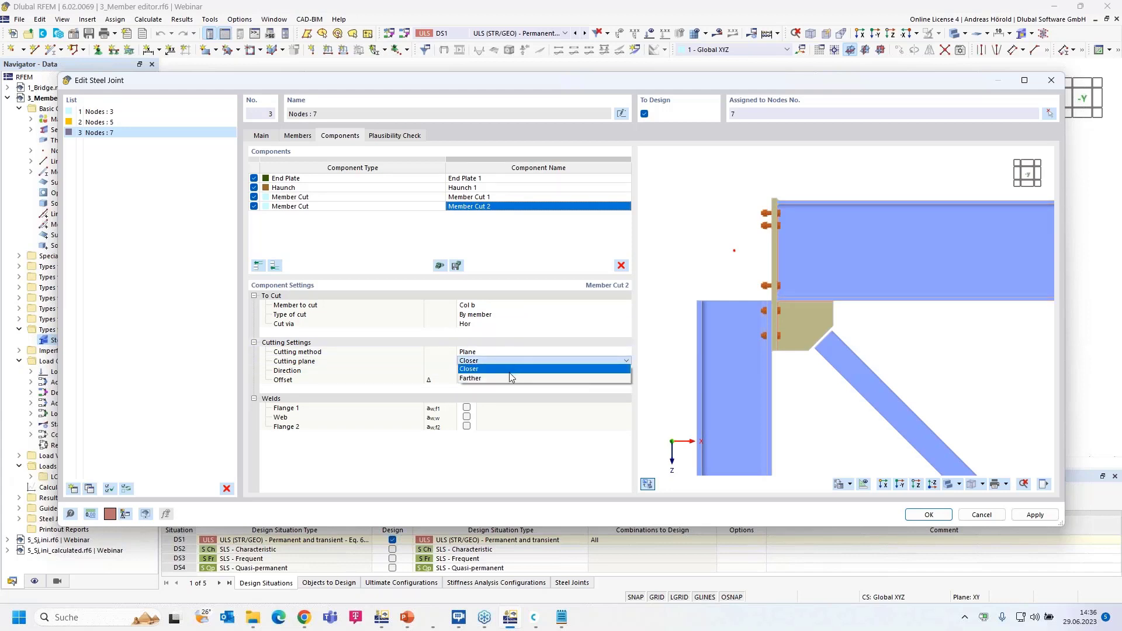
{"action": "left_click", "coordinate": [509, 376]}
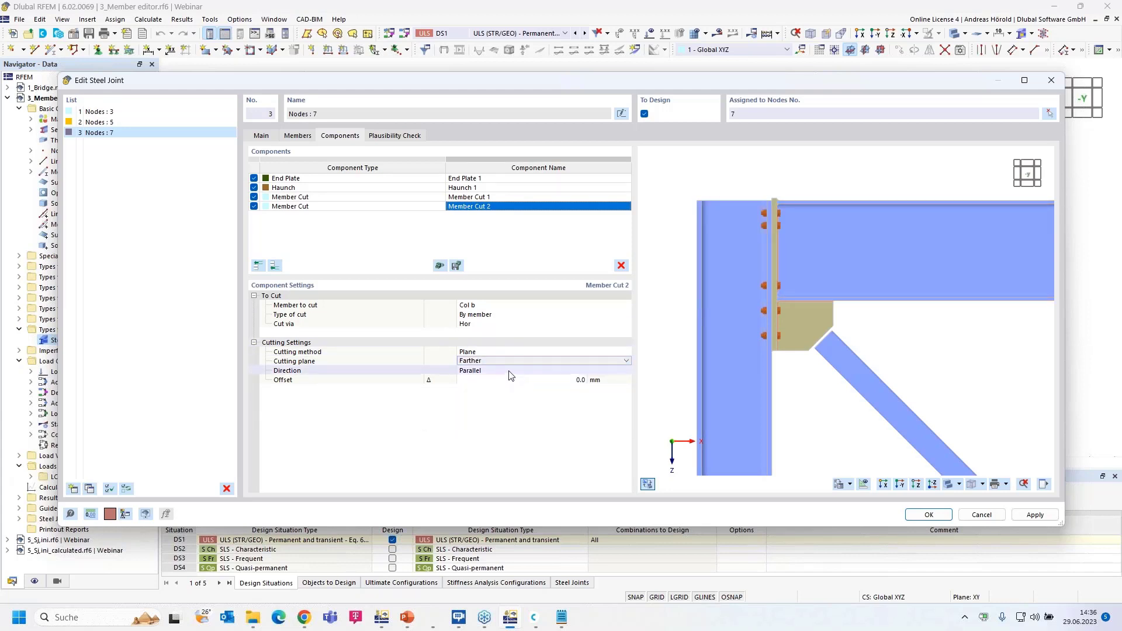
{"action": "left_click", "coordinate": [556, 378]}
{"action": "type", "text": "-50"}
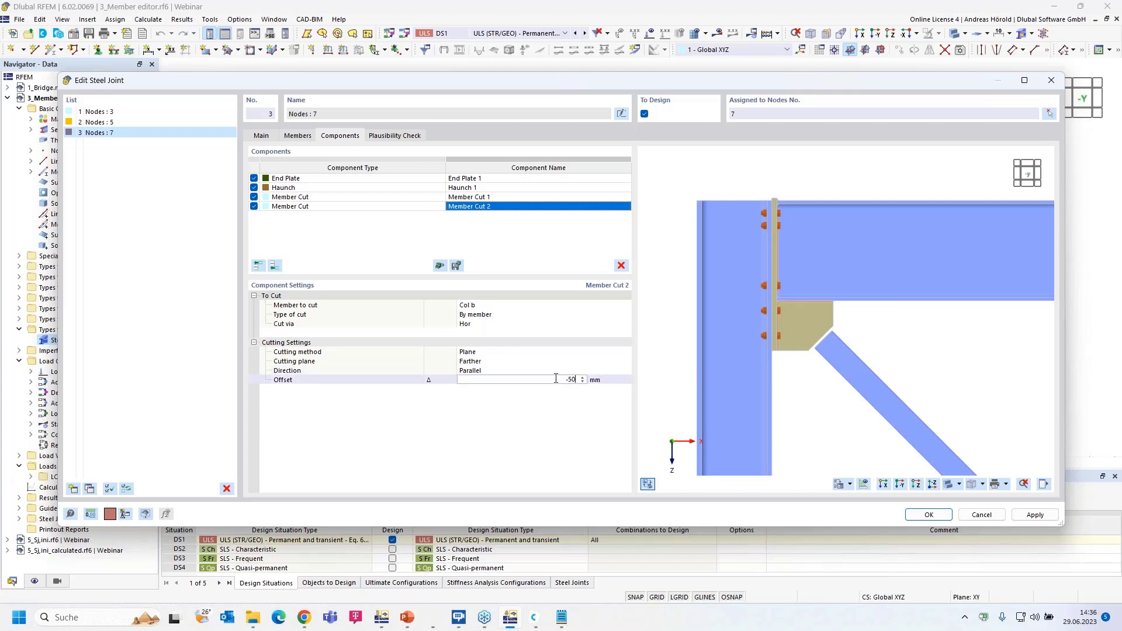
{"action": "key", "text": "Return"}
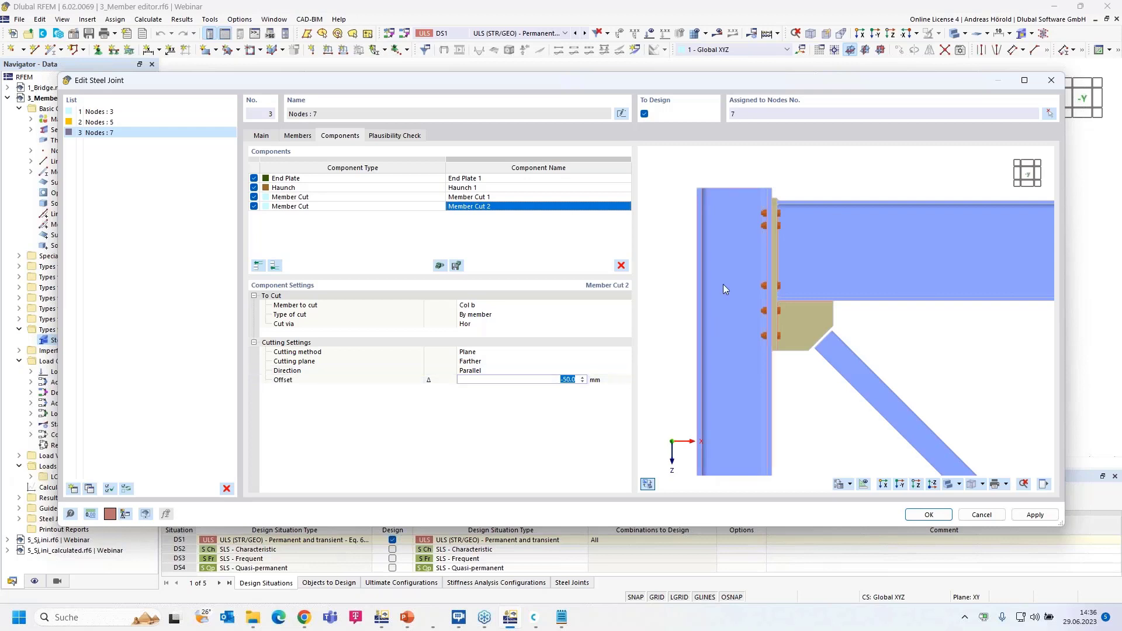
{"action": "scroll", "coordinate": [757, 186], "scroll_direction": "up", "scroll_amount": 3}
{"action": "scroll", "coordinate": [772, 203], "scroll_direction": "down", "scroll_amount": 2}
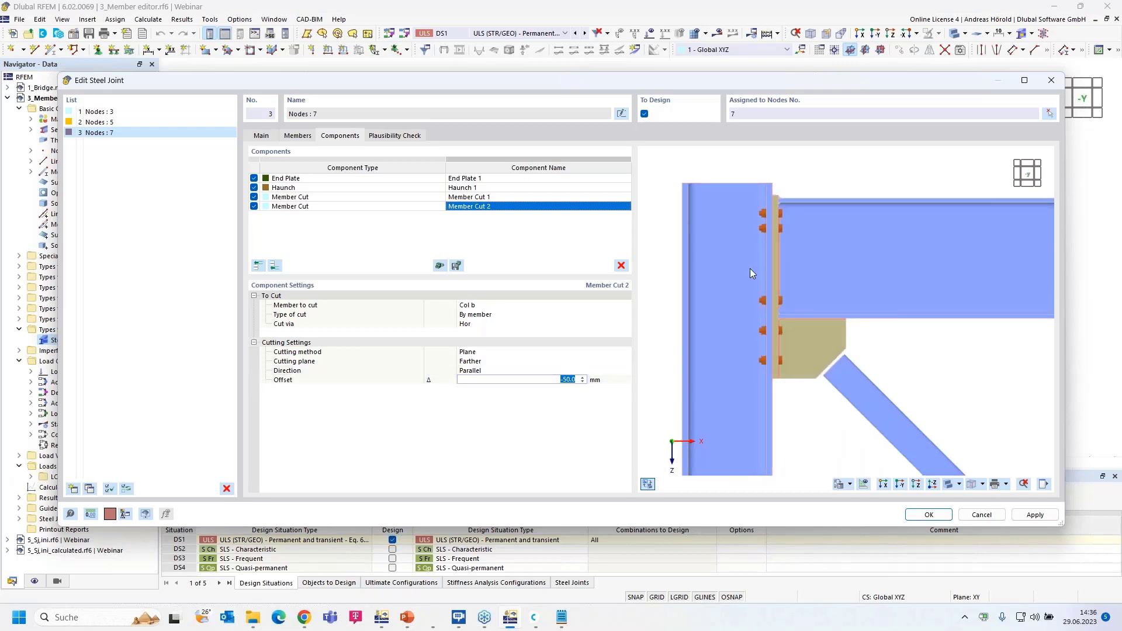
{"action": "scroll", "coordinate": [735, 311], "scroll_direction": "down", "scroll_amount": 1}
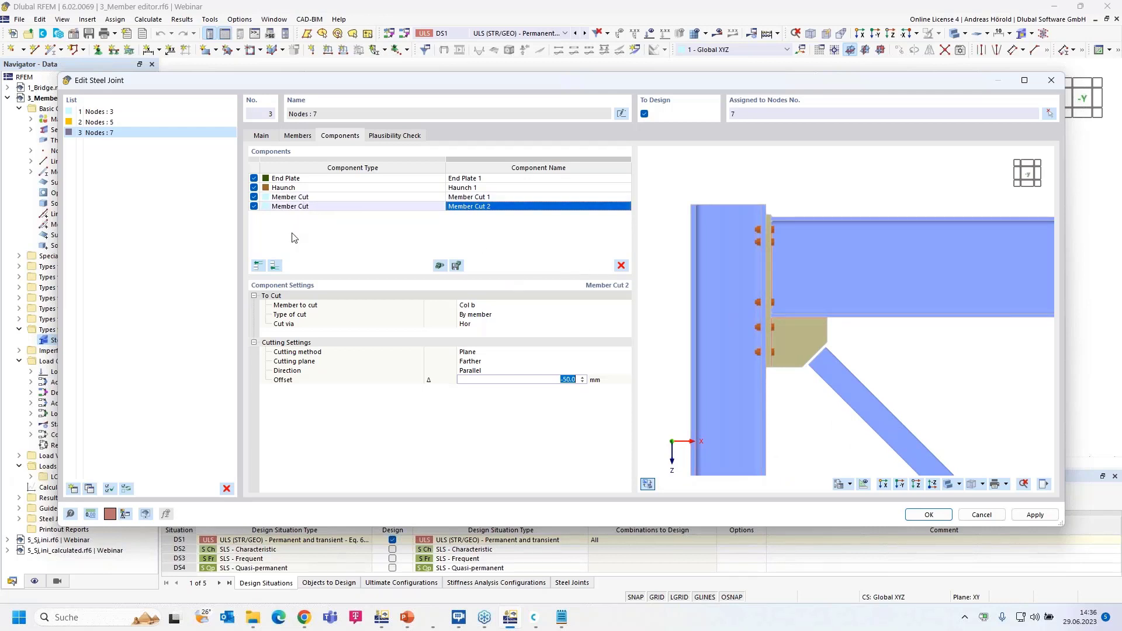
Add a Plate component to the node 7 joint and assign it material 1 - S355H
{"action": "left_click", "coordinate": [273, 267]}
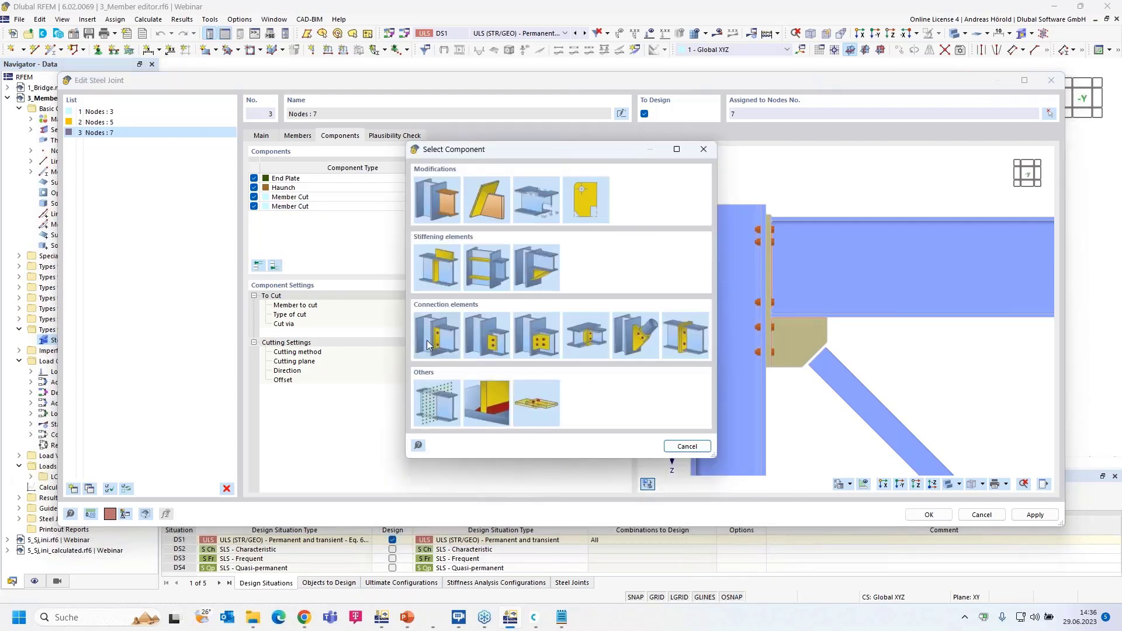
{"action": "left_click", "coordinate": [439, 262]}
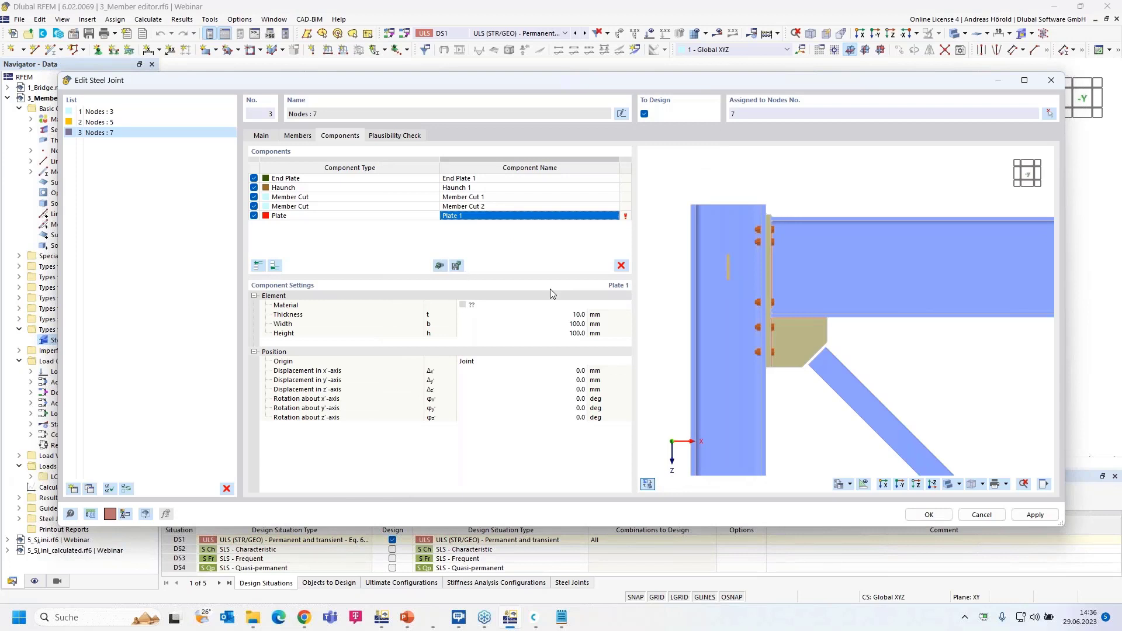
{"action": "scroll", "coordinate": [827, 346], "scroll_direction": "up", "scroll_amount": 4}
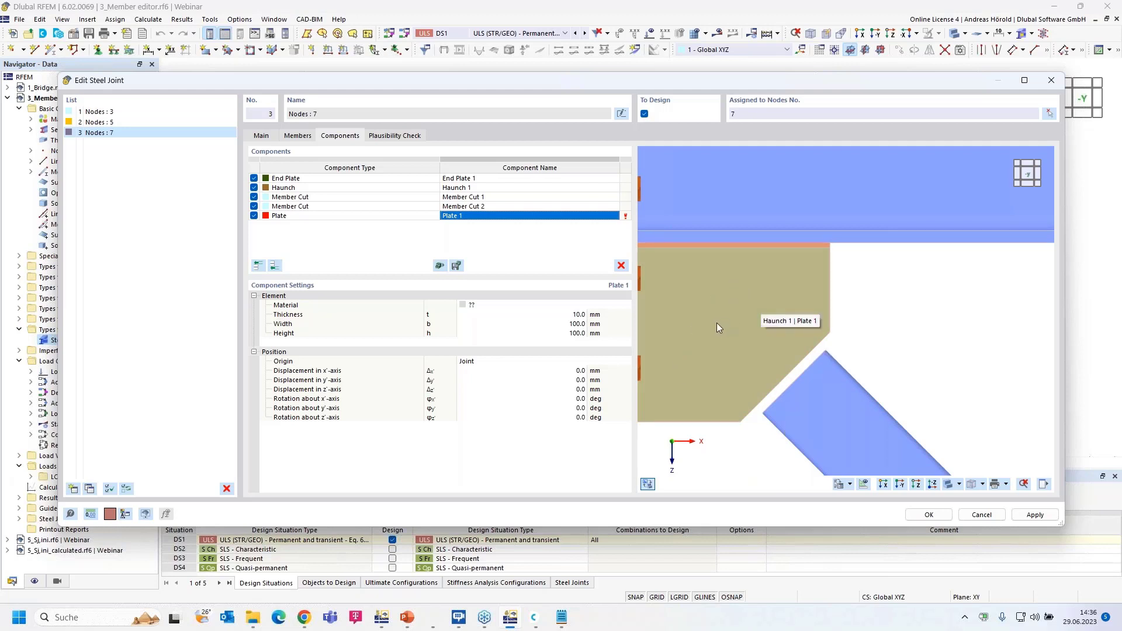
{"action": "scroll", "coordinate": [713, 326], "scroll_direction": "down", "scroll_amount": 3}
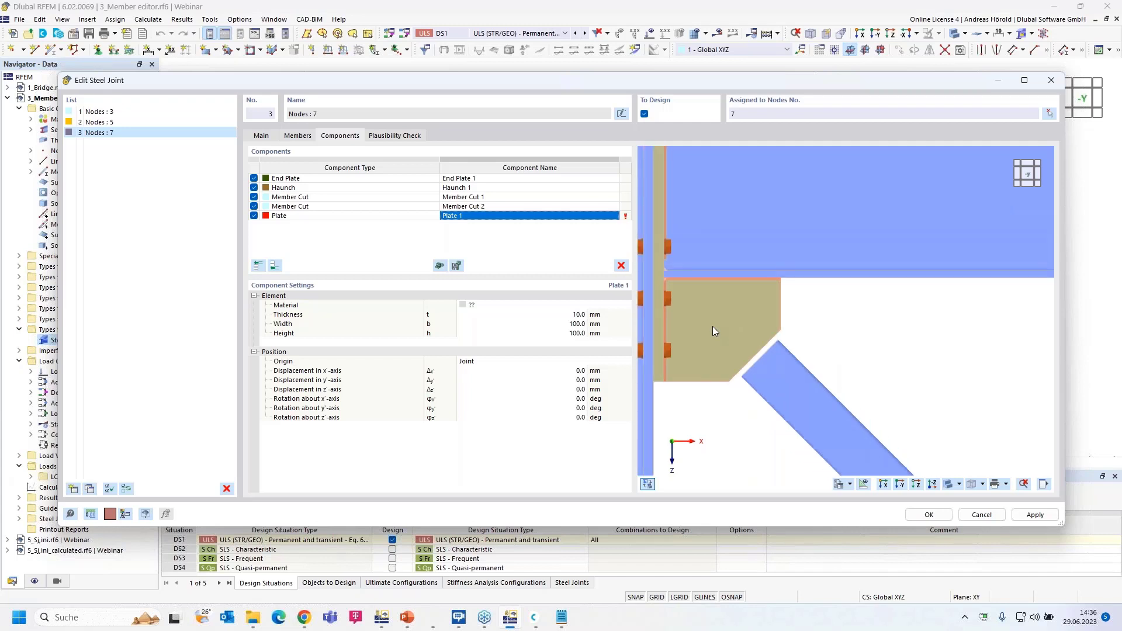
{"action": "middle_click_drag", "start_coordinate": [714, 326], "coordinate": [799, 340]}
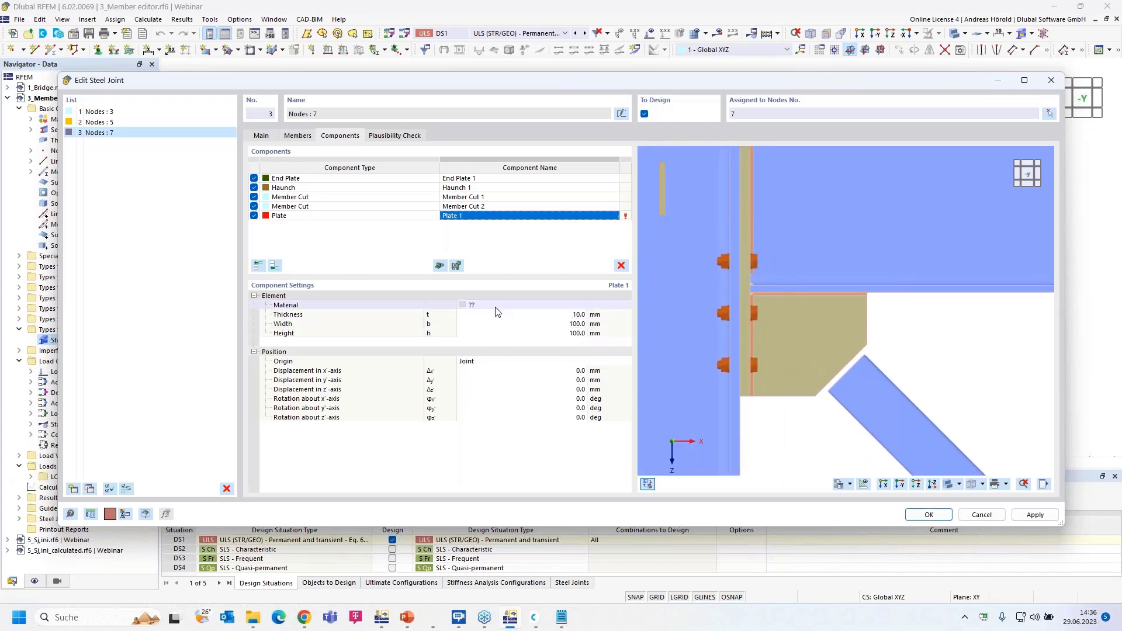
{"action": "left_click", "coordinate": [496, 307]}
{"action": "left_click", "coordinate": [506, 307]}
{"action": "left_click", "coordinate": [508, 313]}
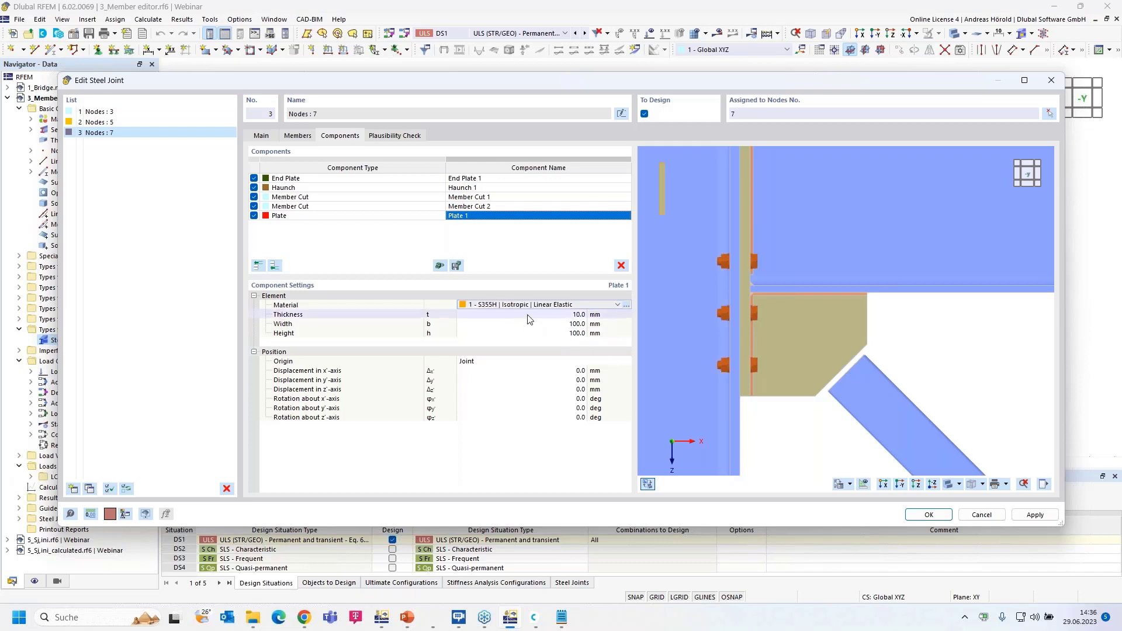
Set the new plate's thickness to 5 mm, width to 260 mm and height to 120 mm
{"action": "left_click", "coordinate": [568, 314]}
{"action": "type", "text": "5"}
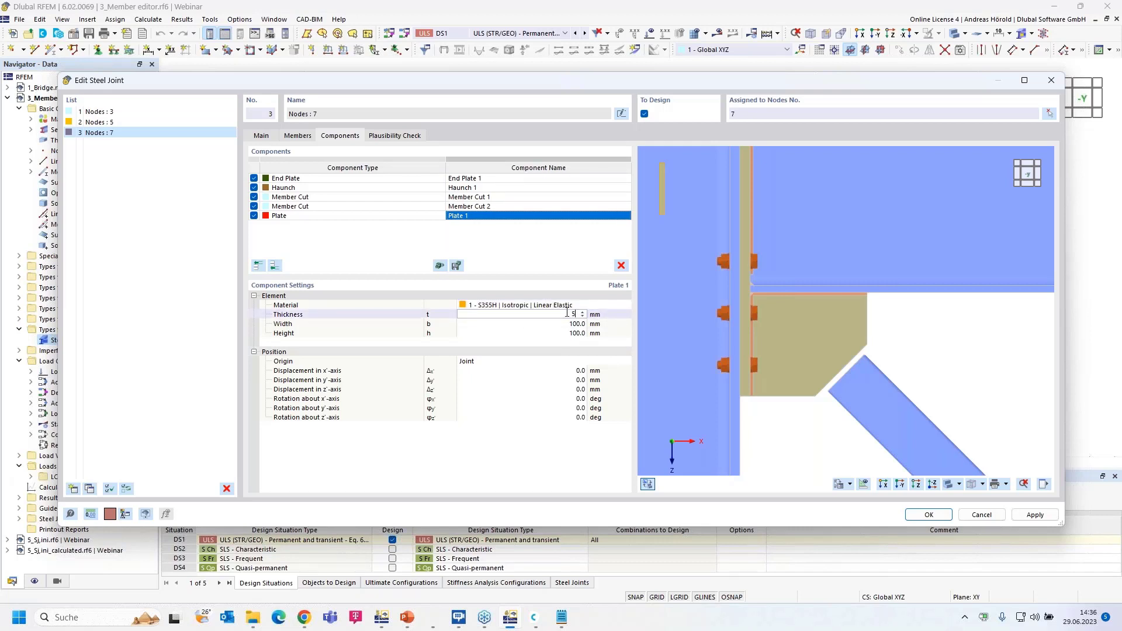
{"action": "key", "text": "Tab"}
{"action": "type", "text": "260"}
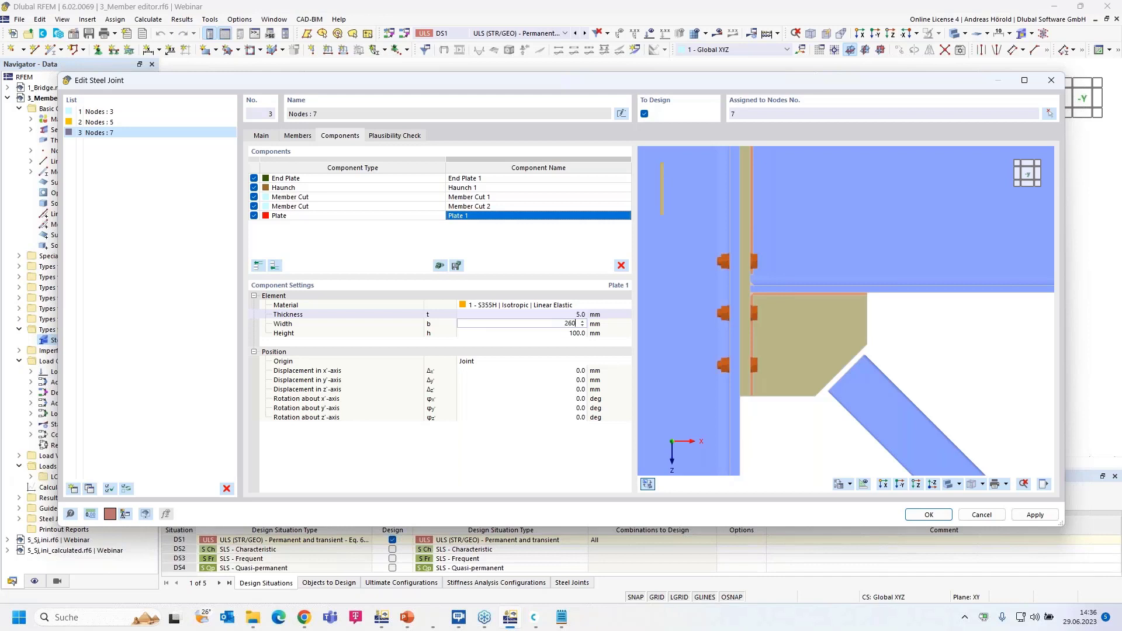
{"action": "key", "text": "Tab"}
{"action": "type", "text": "12"}
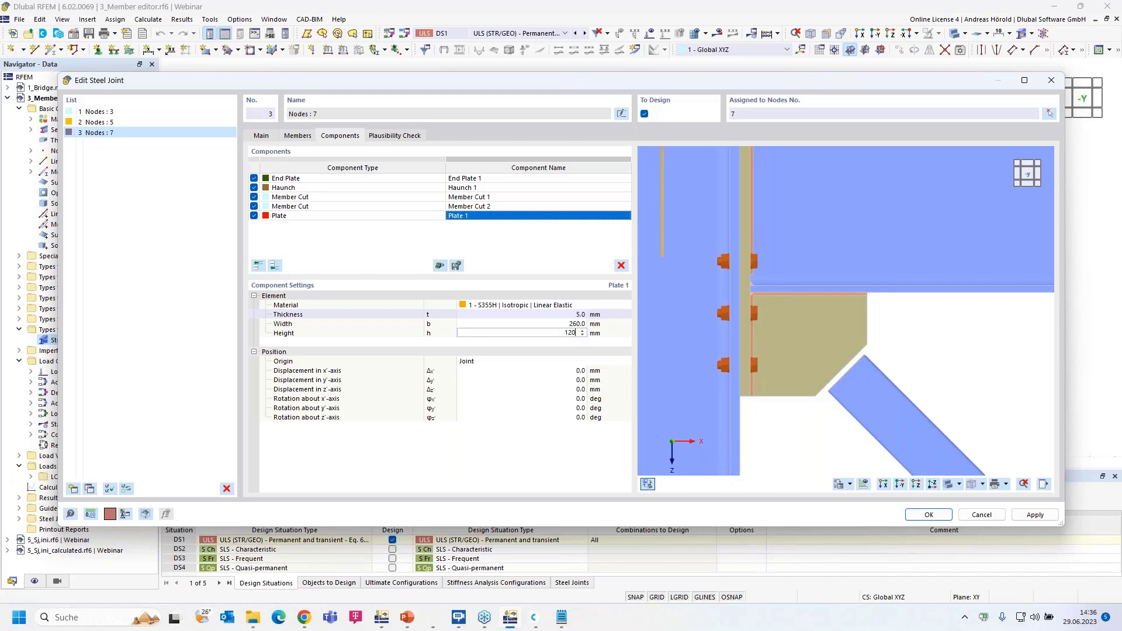
{"action": "key", "text": "Tab"}
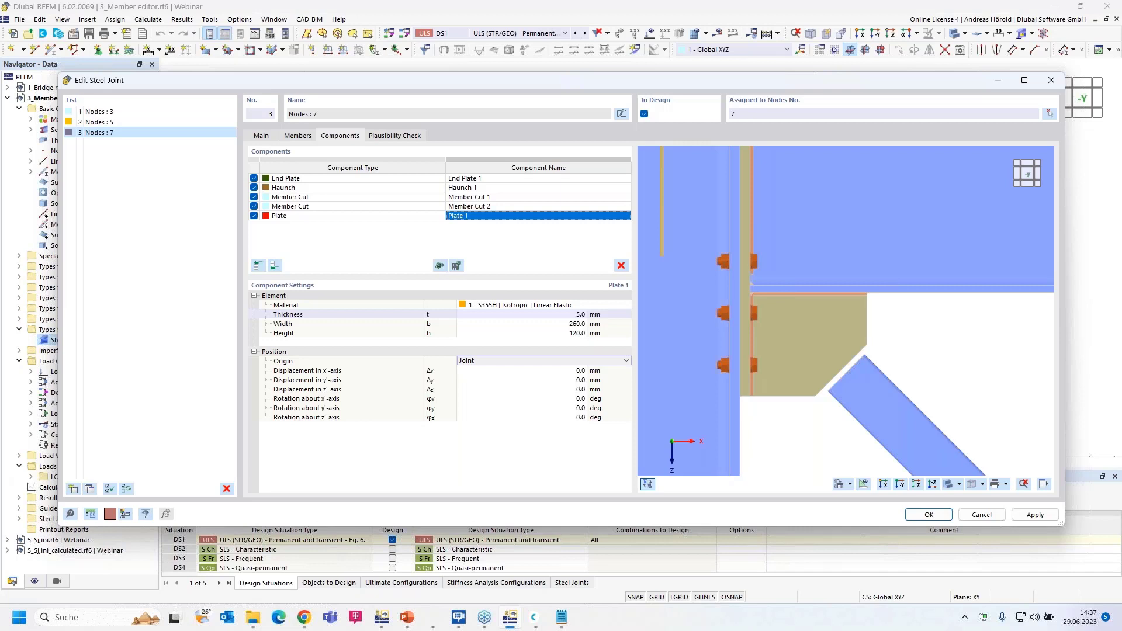
Set the plate's position origin to Plate, referencing Haunch 1 | Plate 1
{"action": "left_click", "coordinate": [562, 360]}
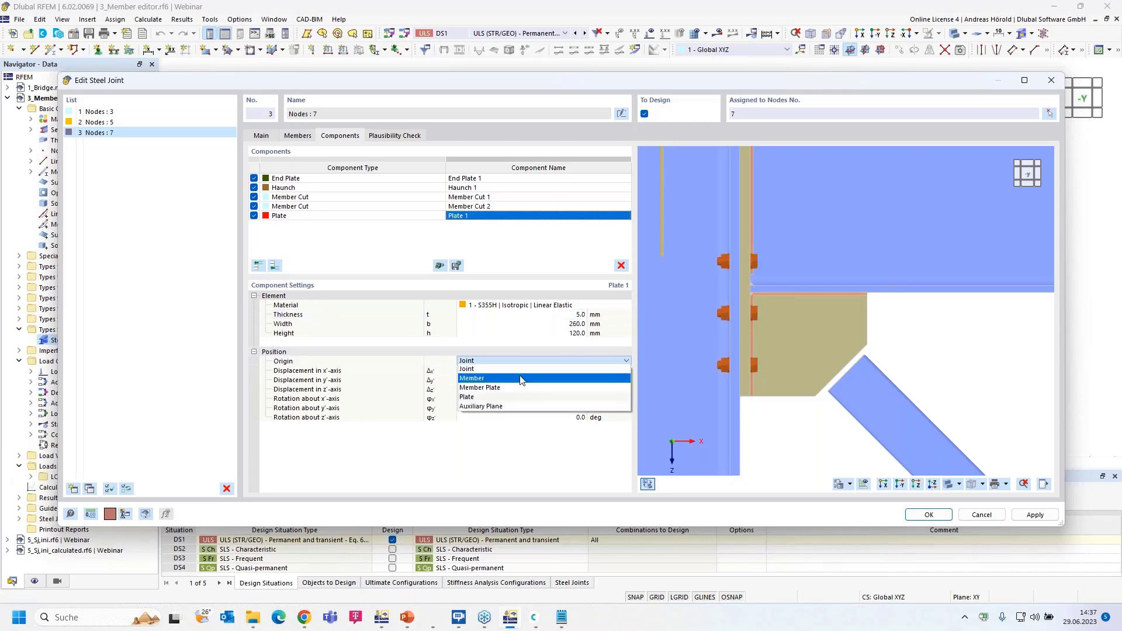
{"action": "left_click", "coordinate": [514, 397]}
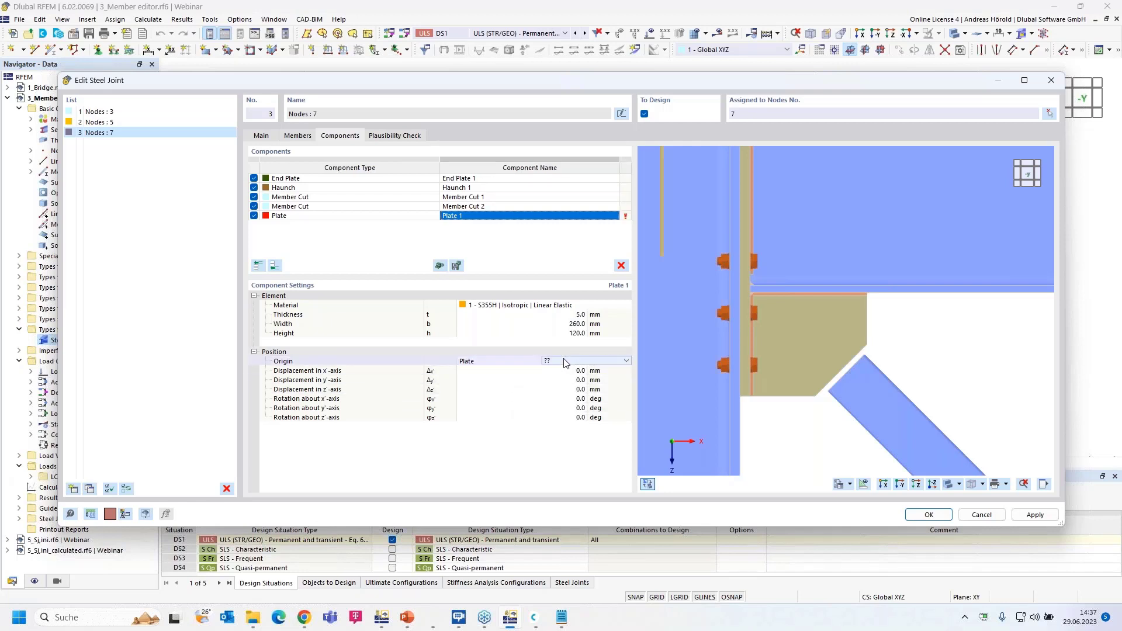
{"action": "left_click", "coordinate": [620, 361]}
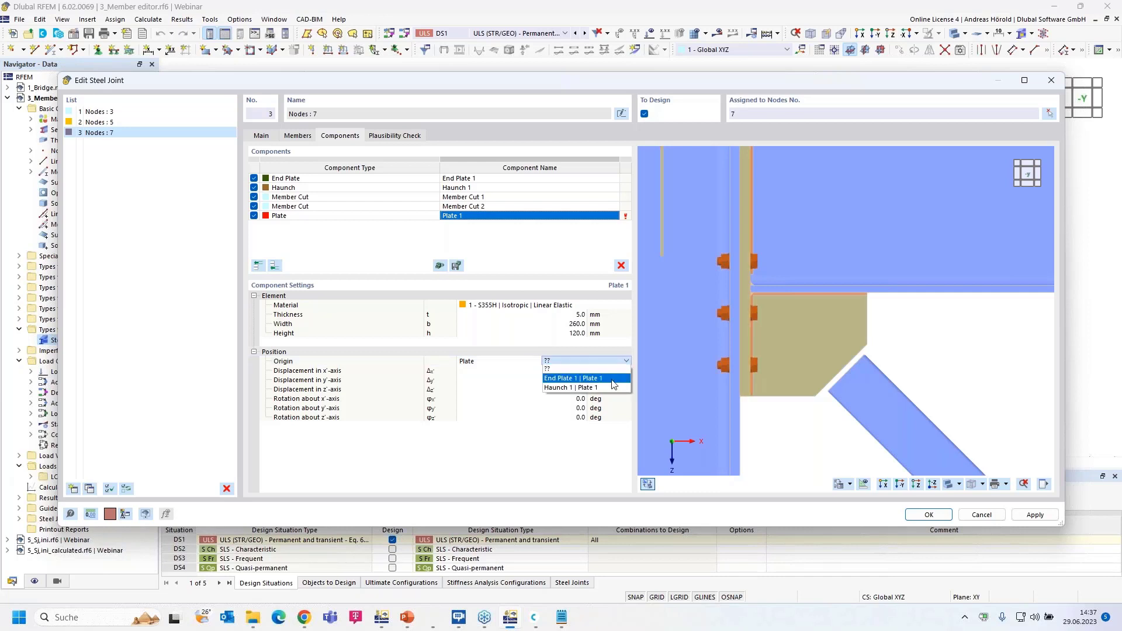
{"action": "left_click", "coordinate": [610, 386]}
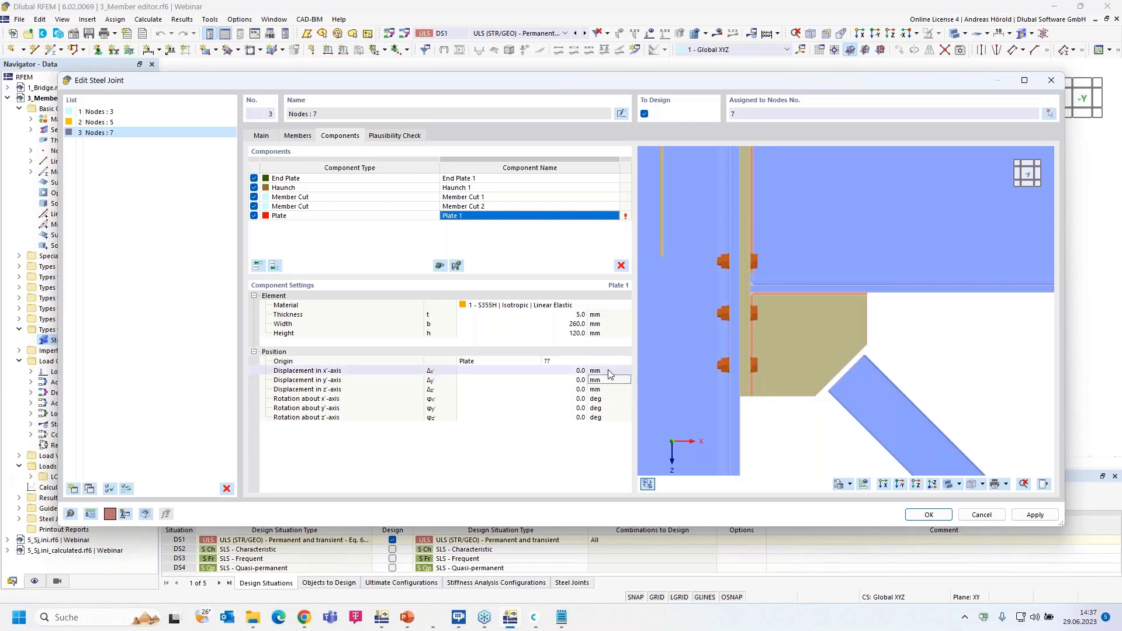
{"action": "left_click", "coordinate": [626, 363]}
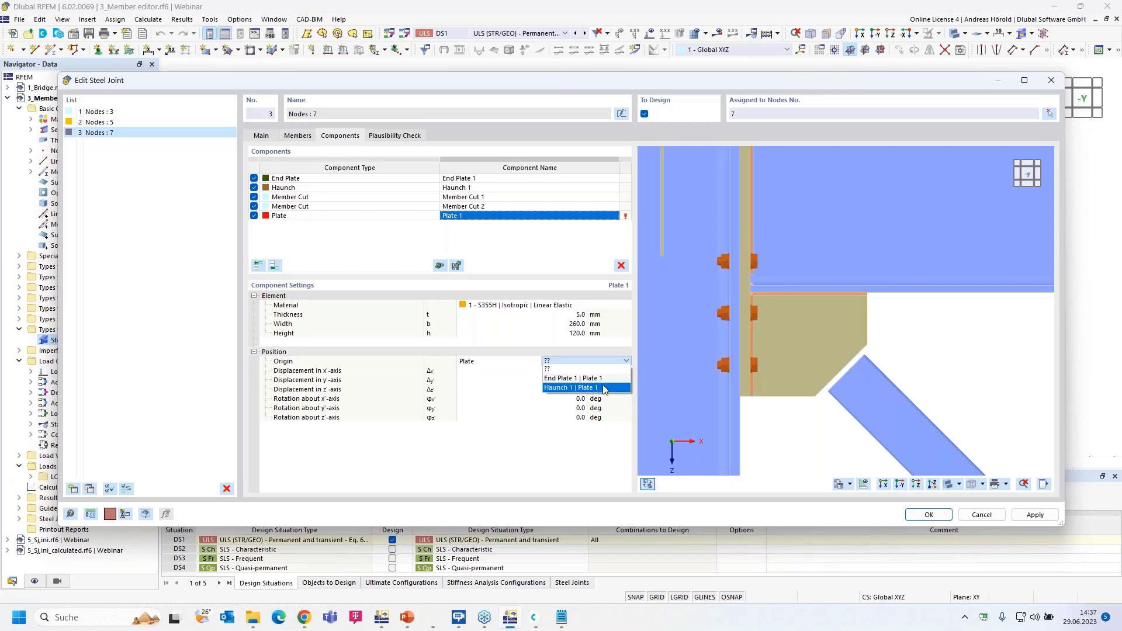
{"action": "left_click", "coordinate": [605, 390]}
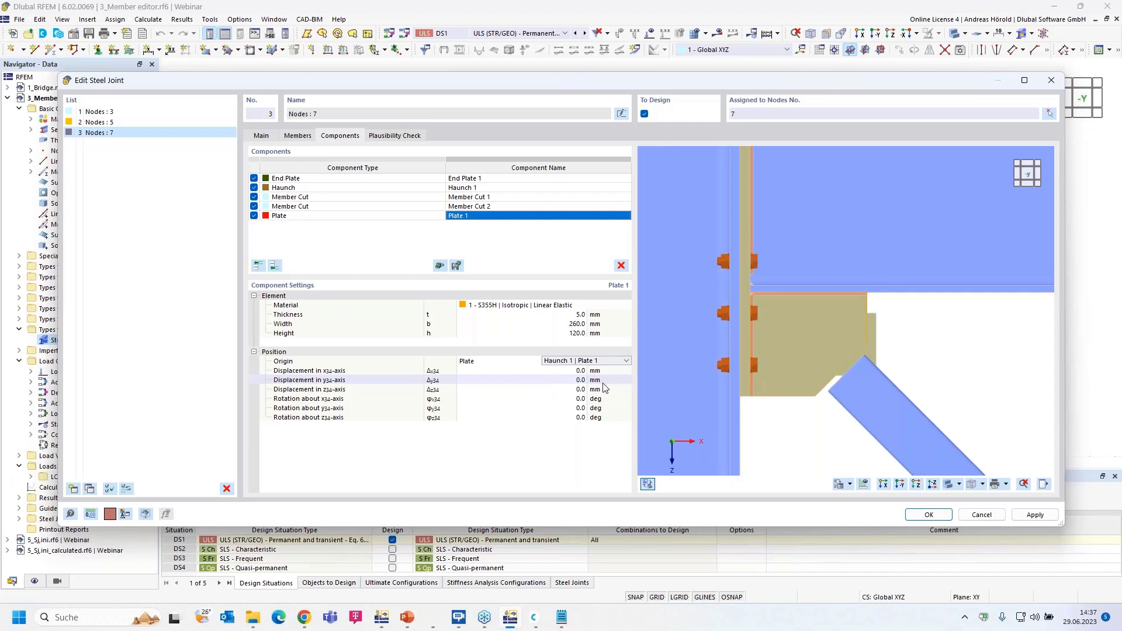
Displace the plate by 63 mm in x, 45 mm in y and 7.5 mm in z
{"action": "left_click", "coordinate": [576, 370]}
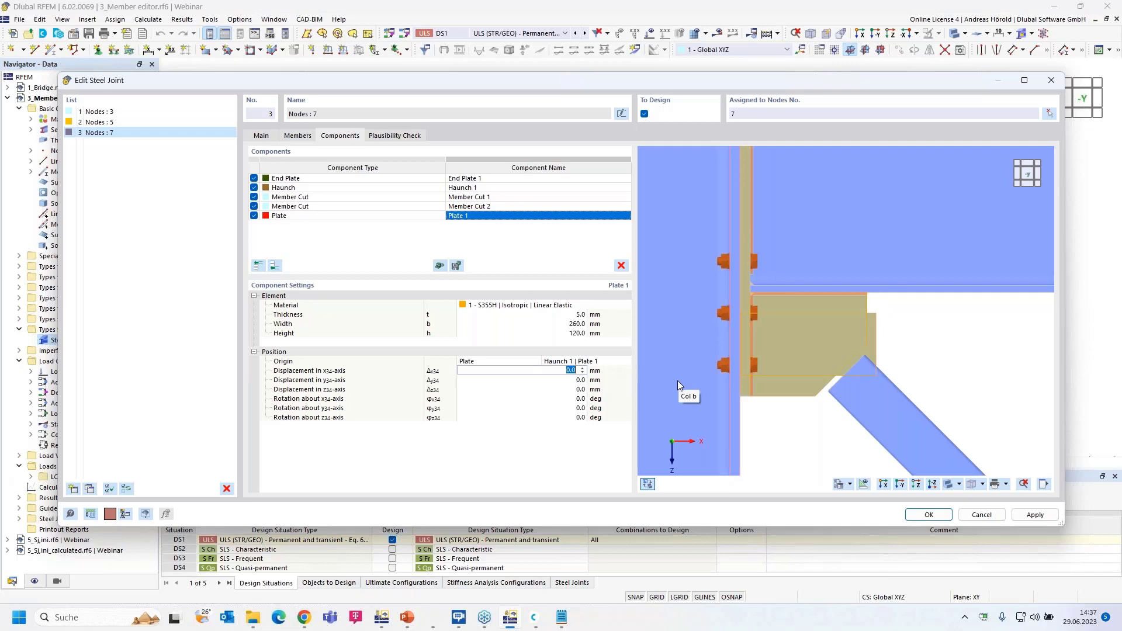
{"action": "type", "text": "63"}
{"action": "key", "text": "Tab"}
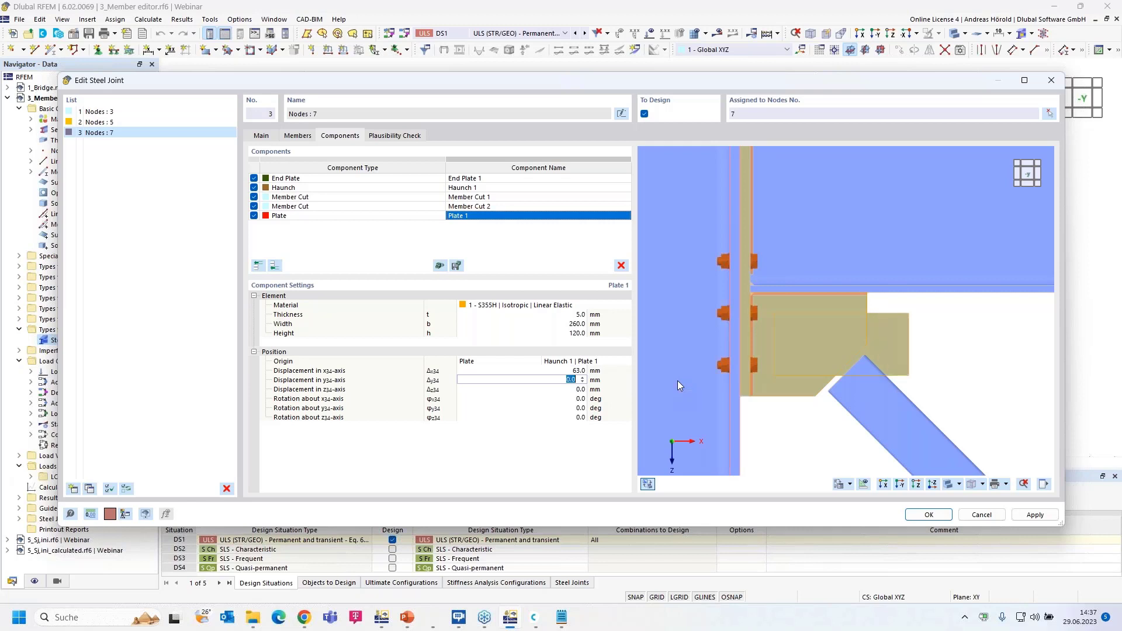
{"action": "type", "text": "45"}
{"action": "key", "text": "Tab"}
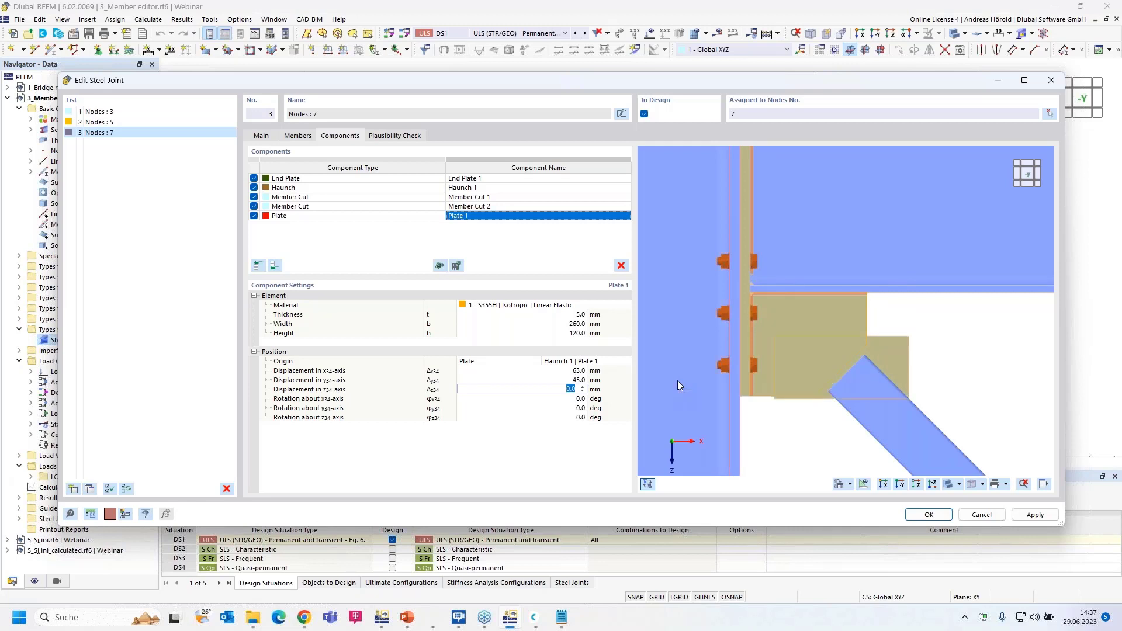
{"action": "type", "text": "7.5"}
{"action": "key", "text": "Tab"}
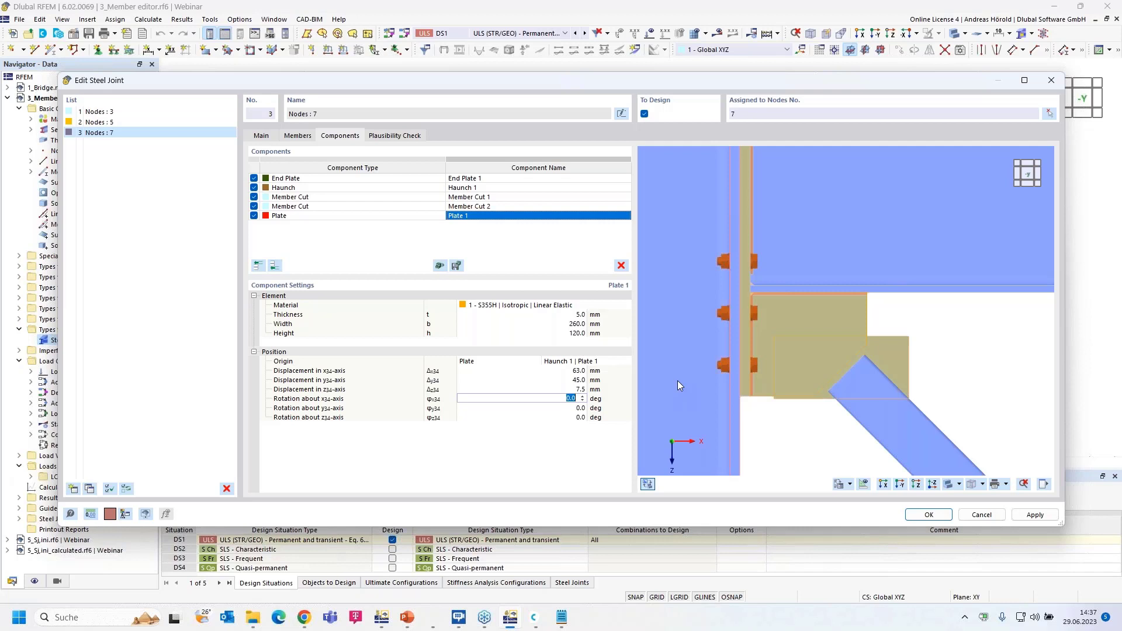
Rotate the plate 45 degrees about its z-axis
{"action": "key", "text": "Tab"}
{"action": "key", "text": "Tab"}
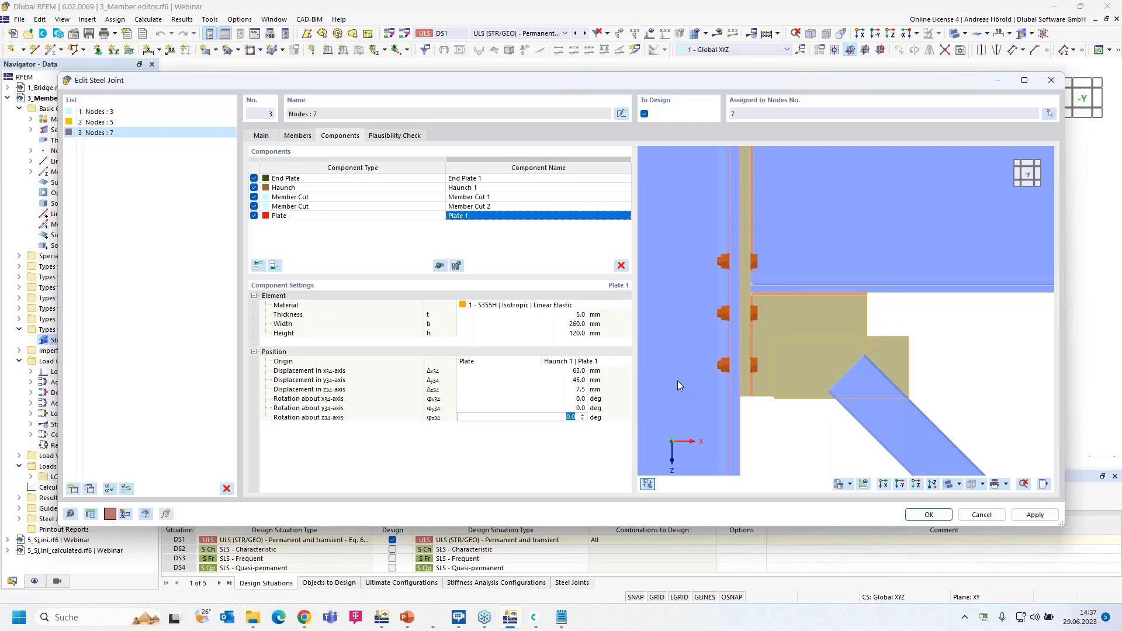
{"action": "type", "text": "45"}
{"action": "key", "text": "Return"}
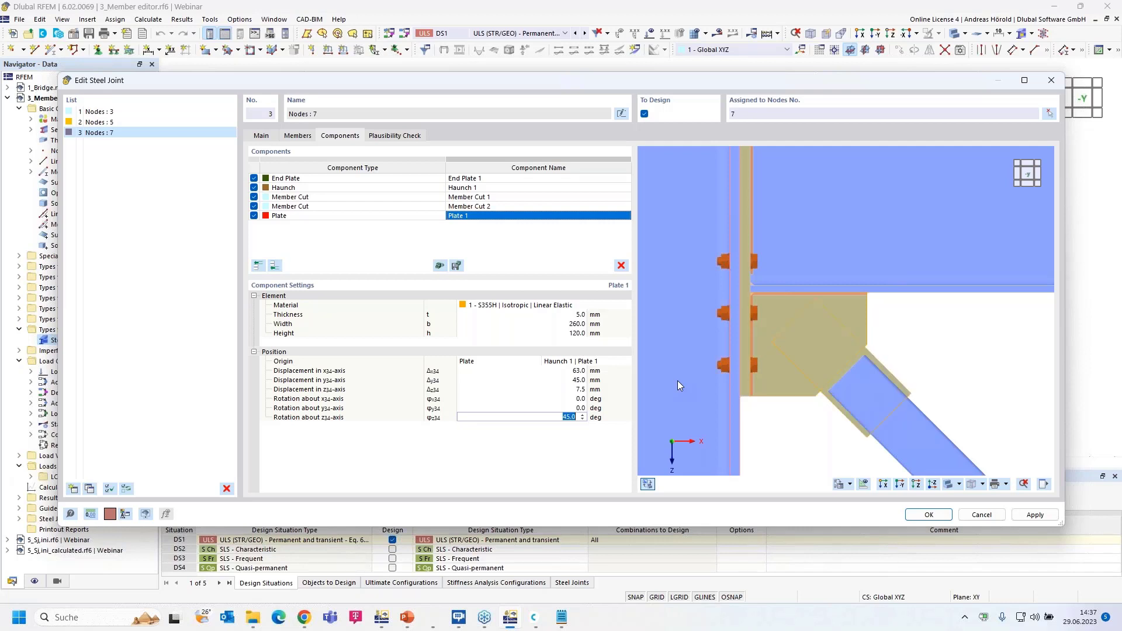
Examine the plate's fit against the haunch plate and the diagonal from several angles in the 3D preview
{"action": "middle_click_drag", "start_coordinate": [995, 335], "coordinate": [836, 380], "text": "ctrl"}
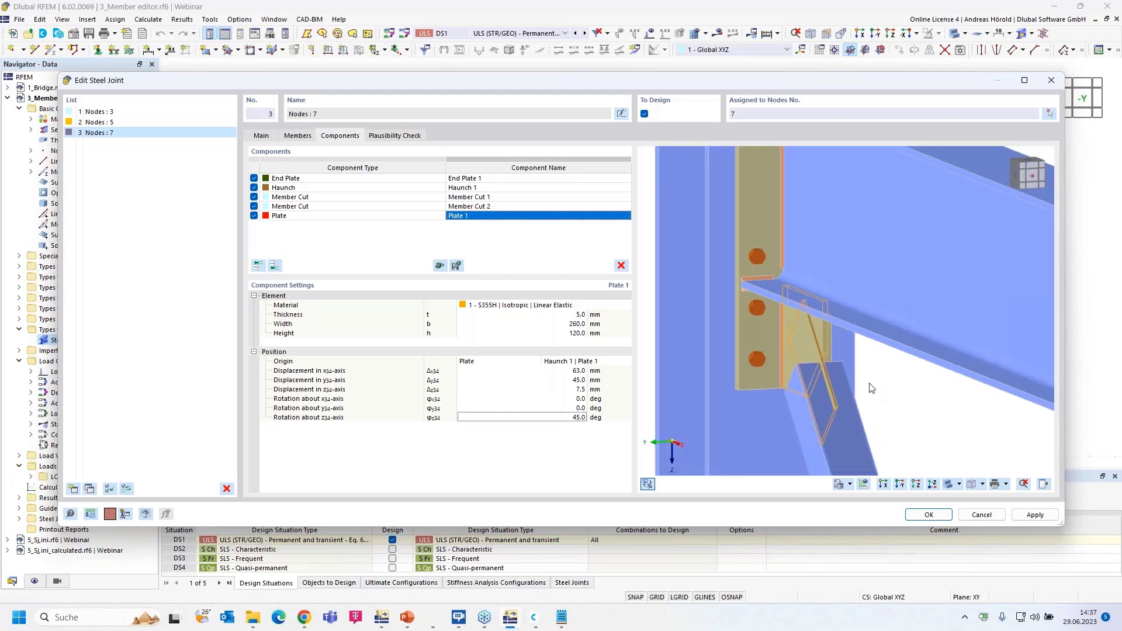
{"action": "scroll", "coordinate": [872, 389], "scroll_direction": "up", "scroll_amount": 5}
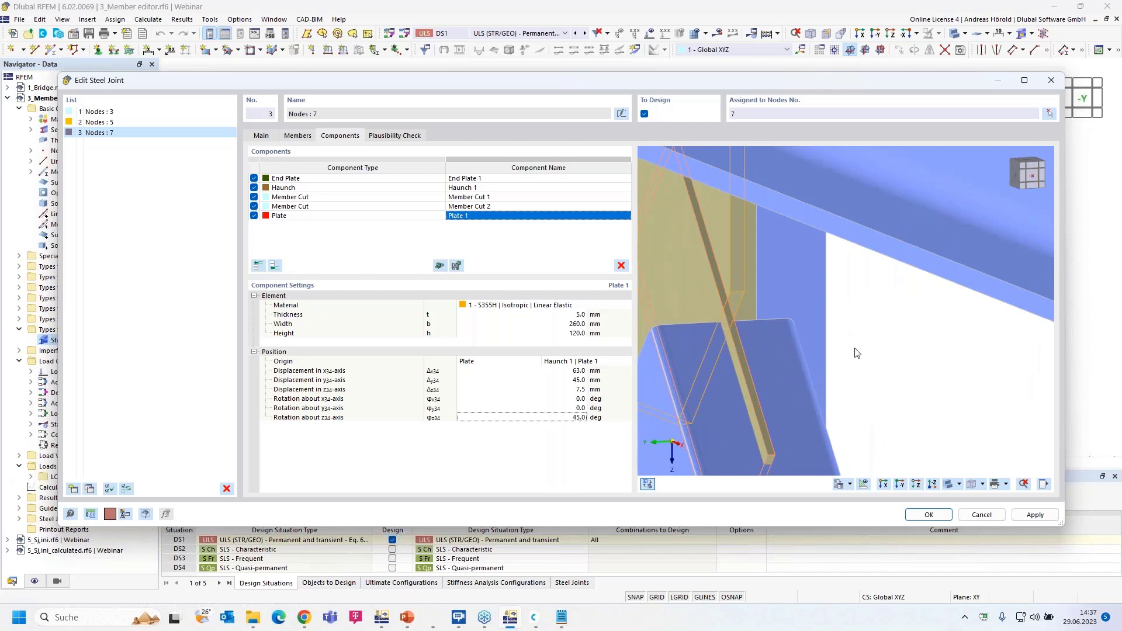
{"action": "middle_click_drag", "start_coordinate": [881, 366], "coordinate": [1008, 367], "text": "ctrl"}
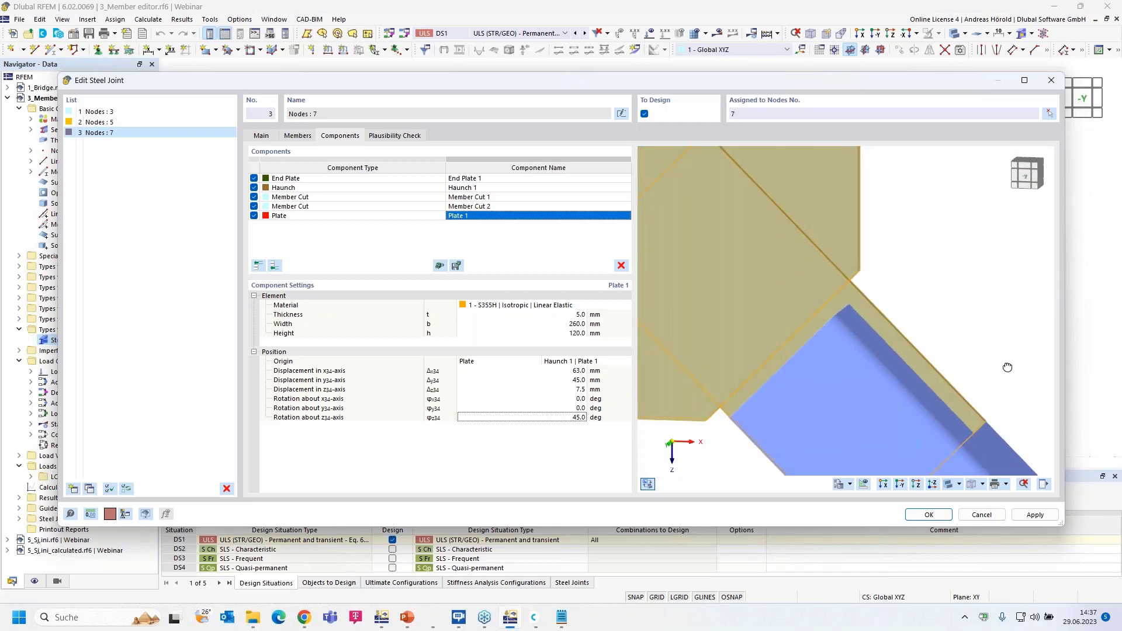
{"action": "scroll", "coordinate": [1008, 367], "scroll_direction": "down", "scroll_amount": 5}
{"action": "scroll", "coordinate": [1007, 365], "scroll_direction": "down", "scroll_amount": 5}
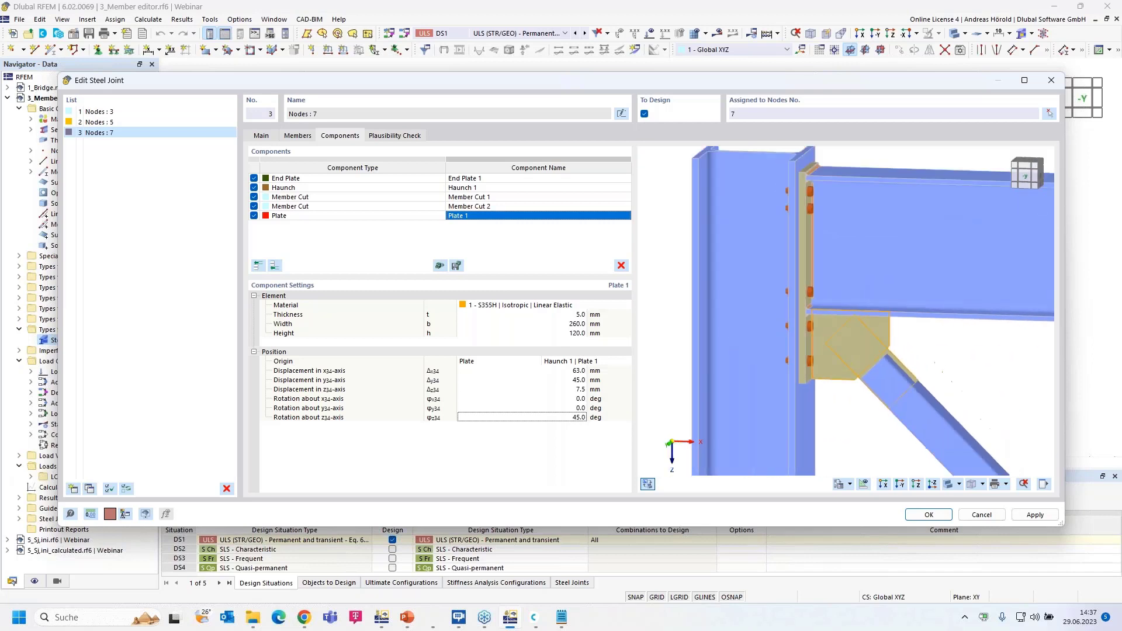
{"action": "scroll", "coordinate": [893, 384], "scroll_direction": "up", "scroll_amount": 5}
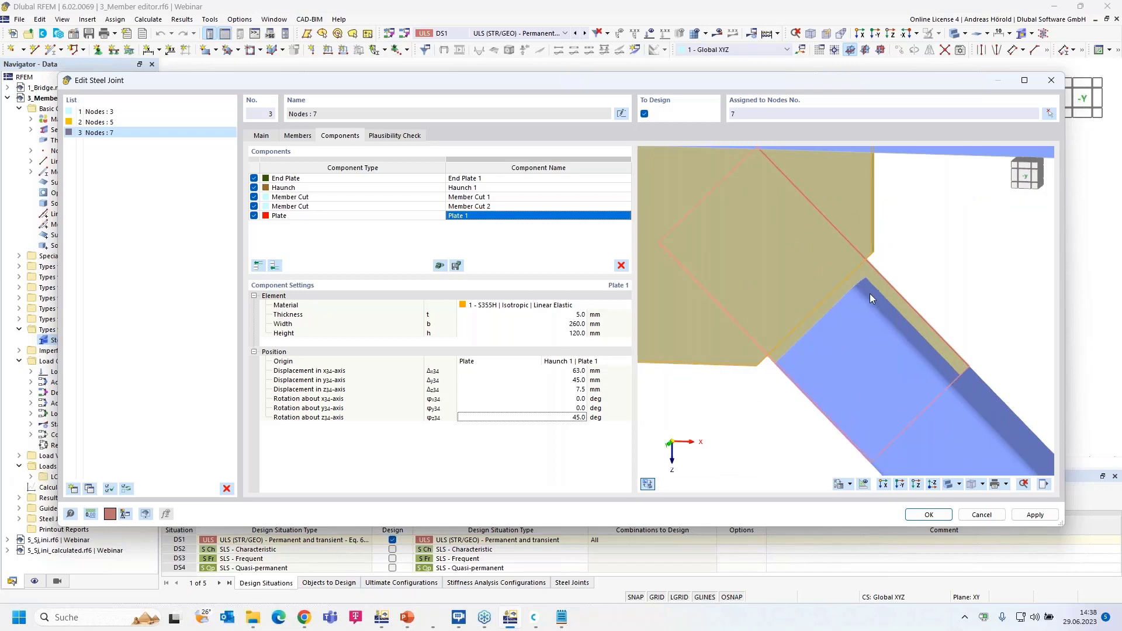
{"action": "scroll", "coordinate": [850, 251], "scroll_direction": "down", "scroll_amount": 3}
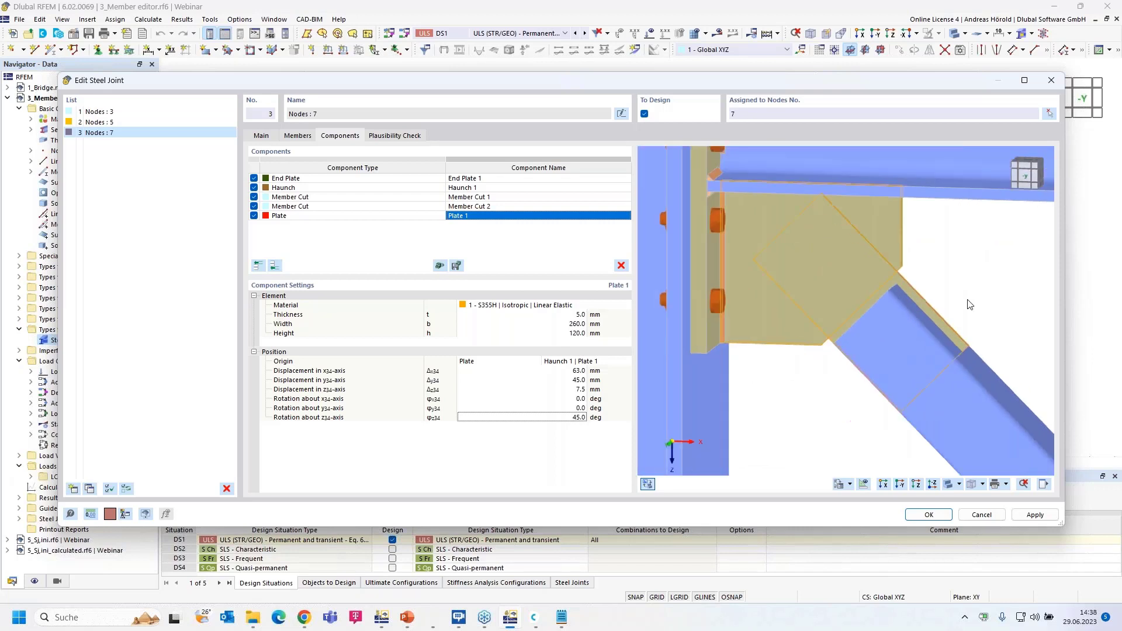
Add a third Member Cut component with Dia as the member to cut
{"action": "left_click", "coordinate": [274, 266]}
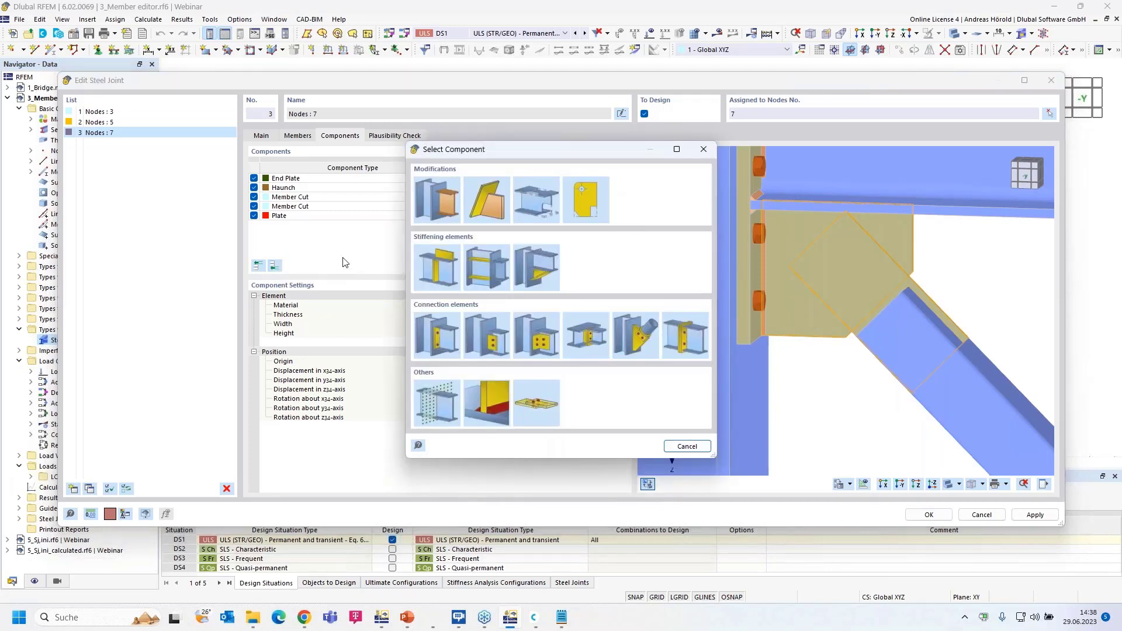
{"action": "left_click", "coordinate": [429, 204]}
{"action": "left_click", "coordinate": [500, 306]}
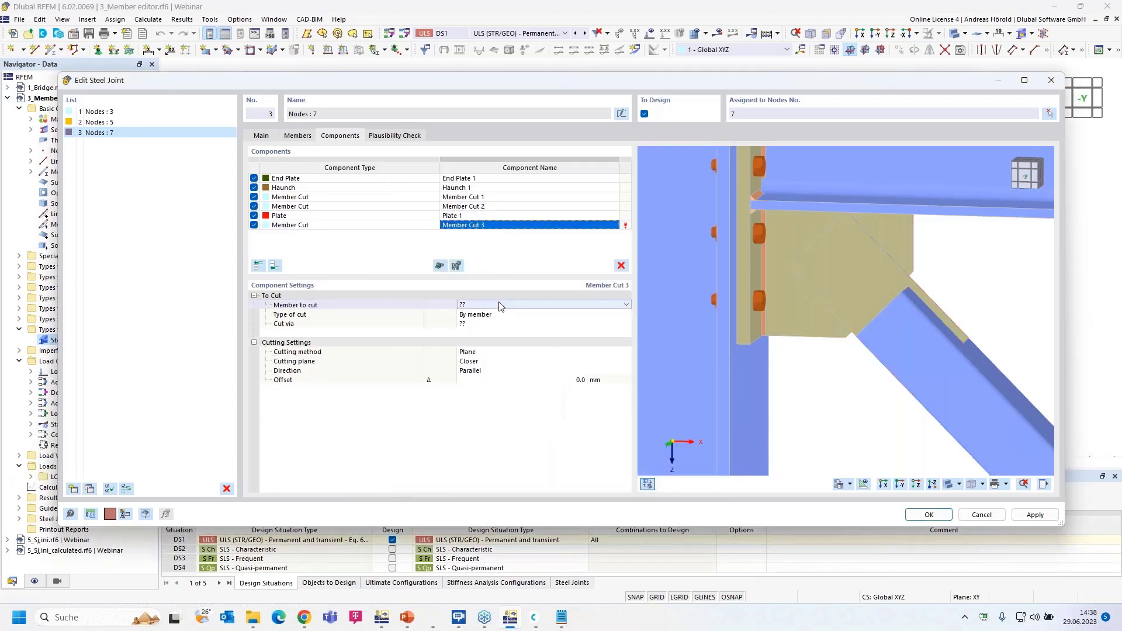
{"action": "left_click", "coordinate": [576, 306]}
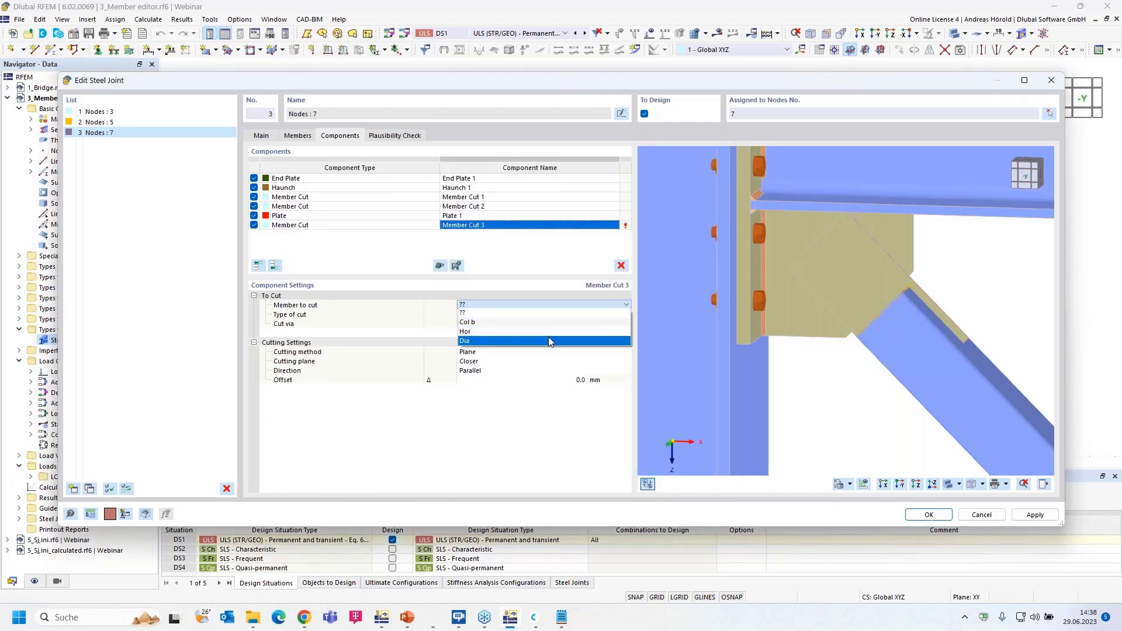
{"action": "left_click", "coordinate": [550, 342]}
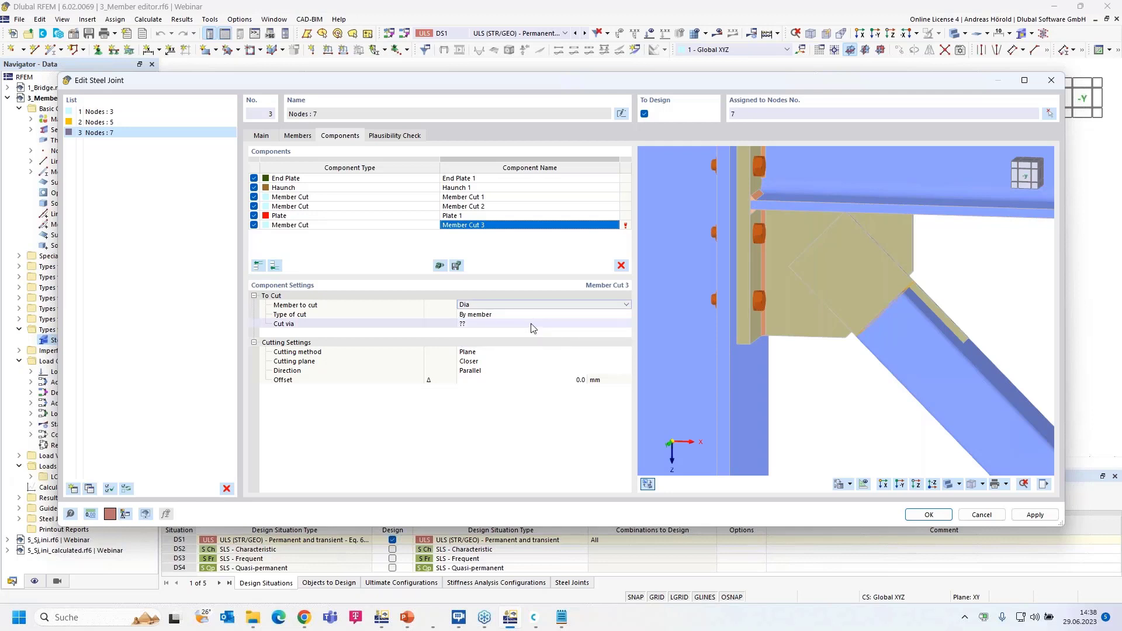
Set the third member cut's type to By plate, cutting the diagonal via Plate 1
{"action": "left_click", "coordinate": [535, 314]}
{"action": "left_click", "coordinate": [542, 314]}
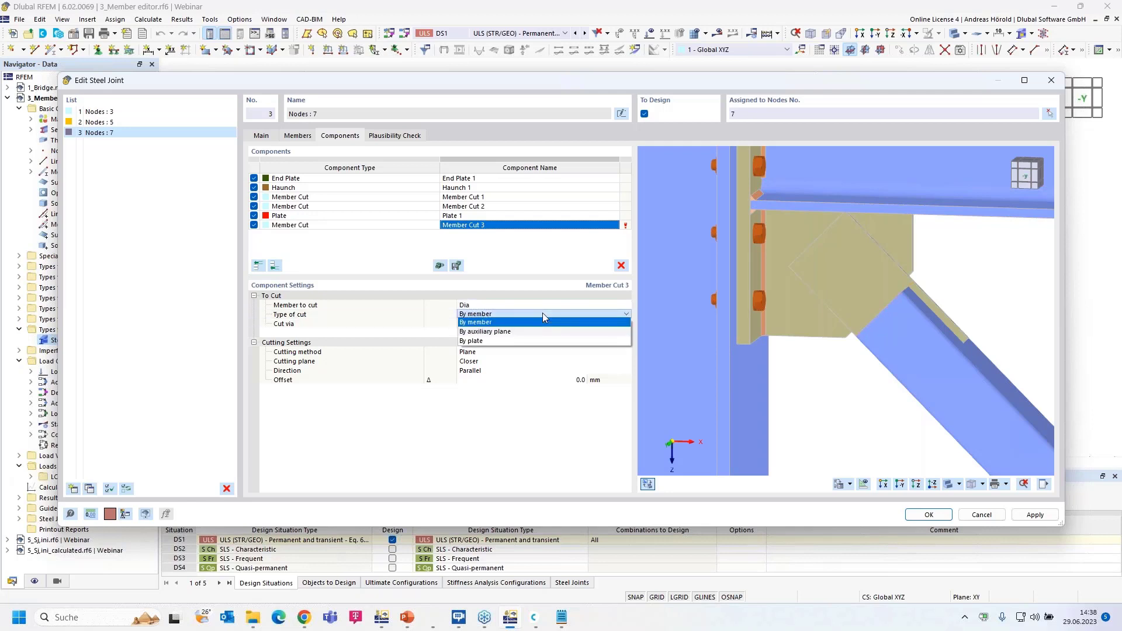
{"action": "left_click", "coordinate": [529, 339]}
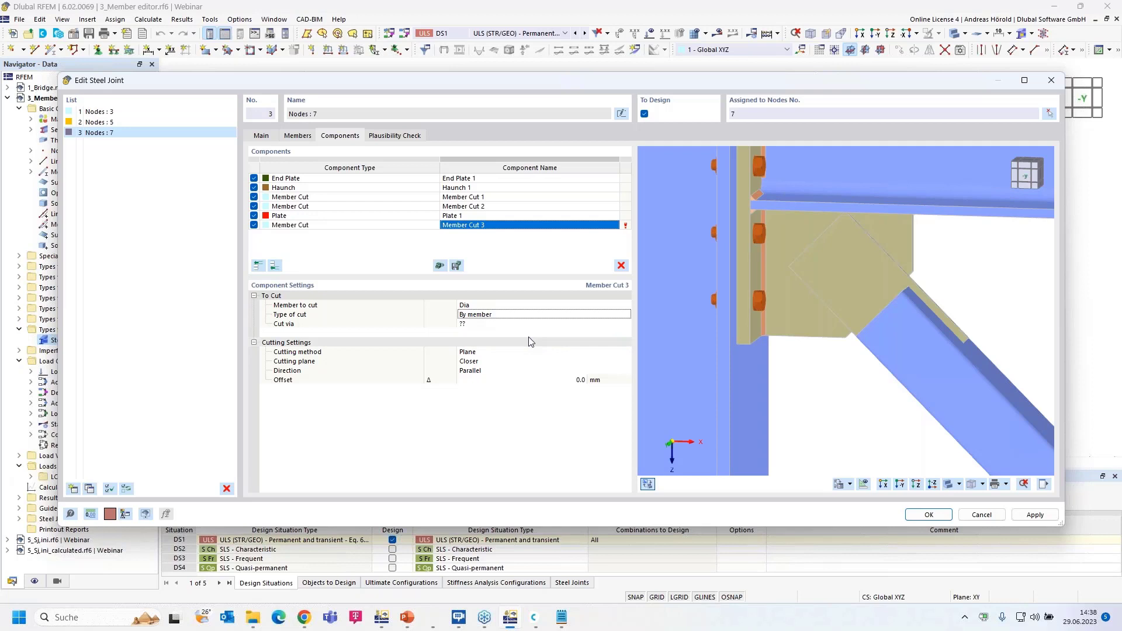
{"action": "left_click", "coordinate": [570, 316]}
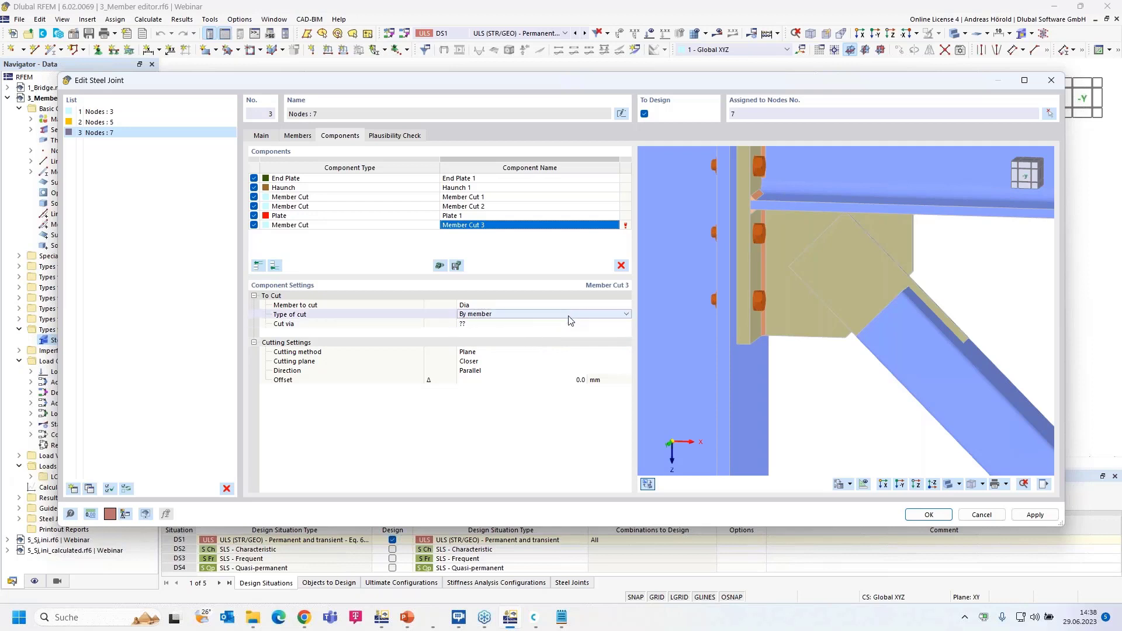
{"action": "left_click", "coordinate": [571, 315]}
{"action": "left_click", "coordinate": [566, 342]}
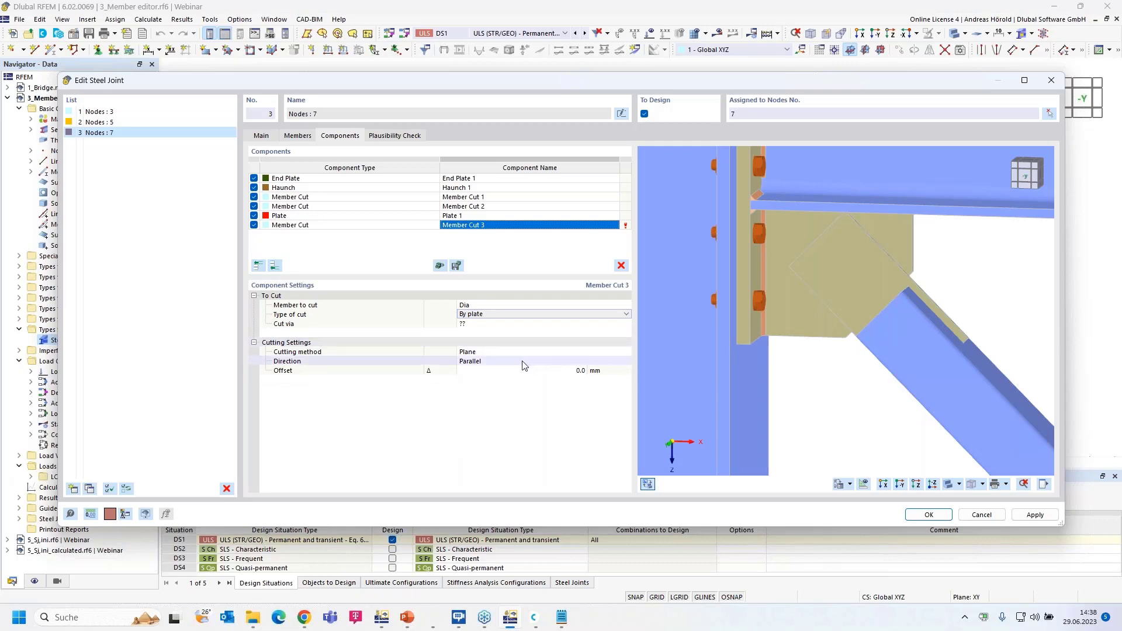
{"action": "left_click", "coordinate": [541, 325]}
{"action": "left_click", "coordinate": [566, 325]}
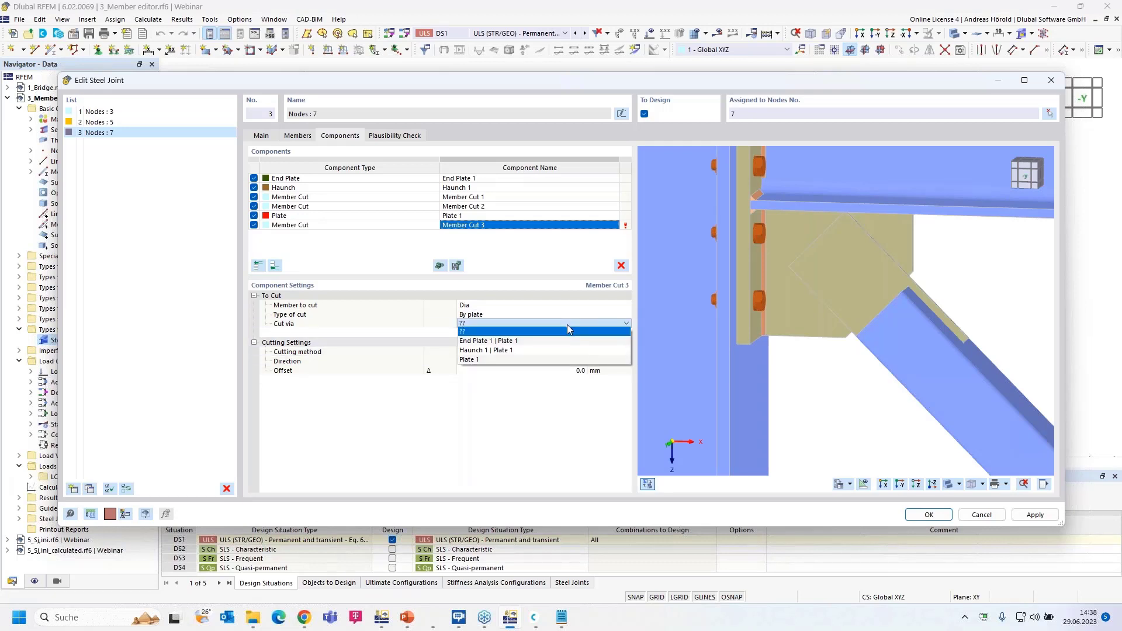
{"action": "left_click", "coordinate": [531, 357]}
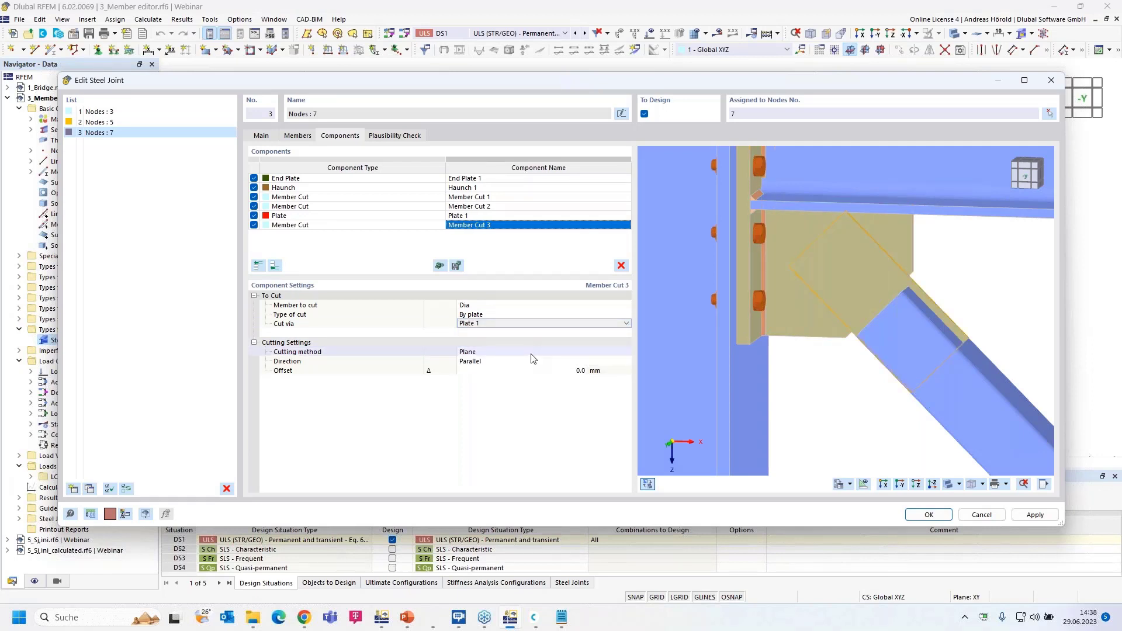
Set the third member cut's cutting method to Surface
{"action": "left_click", "coordinate": [513, 352]}
{"action": "left_click", "coordinate": [513, 352]}
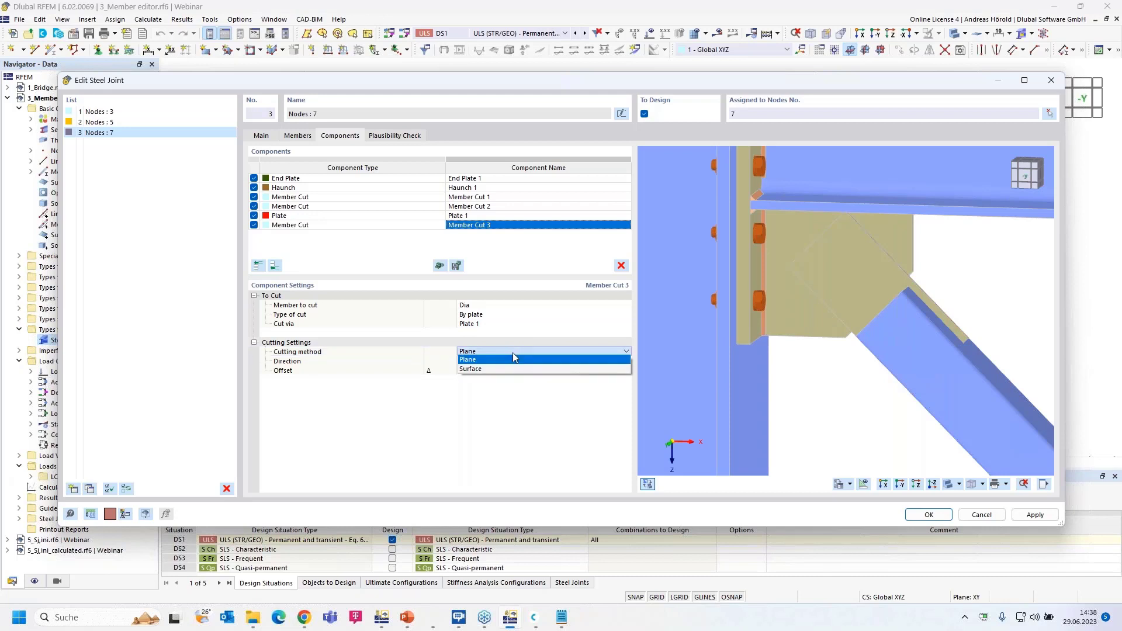
{"action": "left_click", "coordinate": [513, 354]}
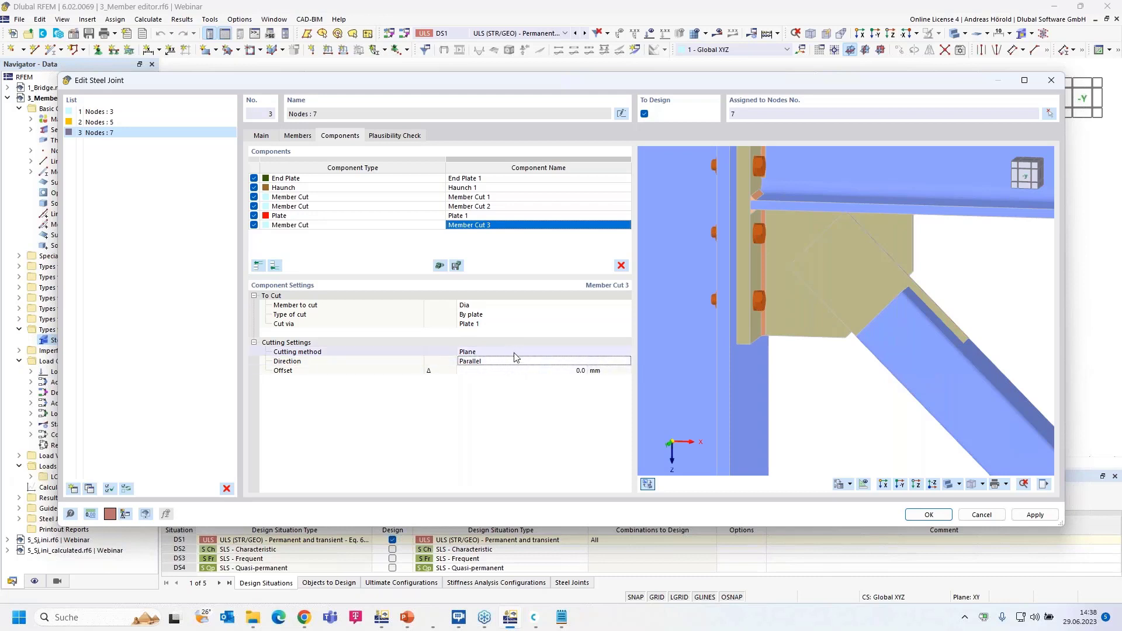
{"action": "left_click", "coordinate": [532, 353]}
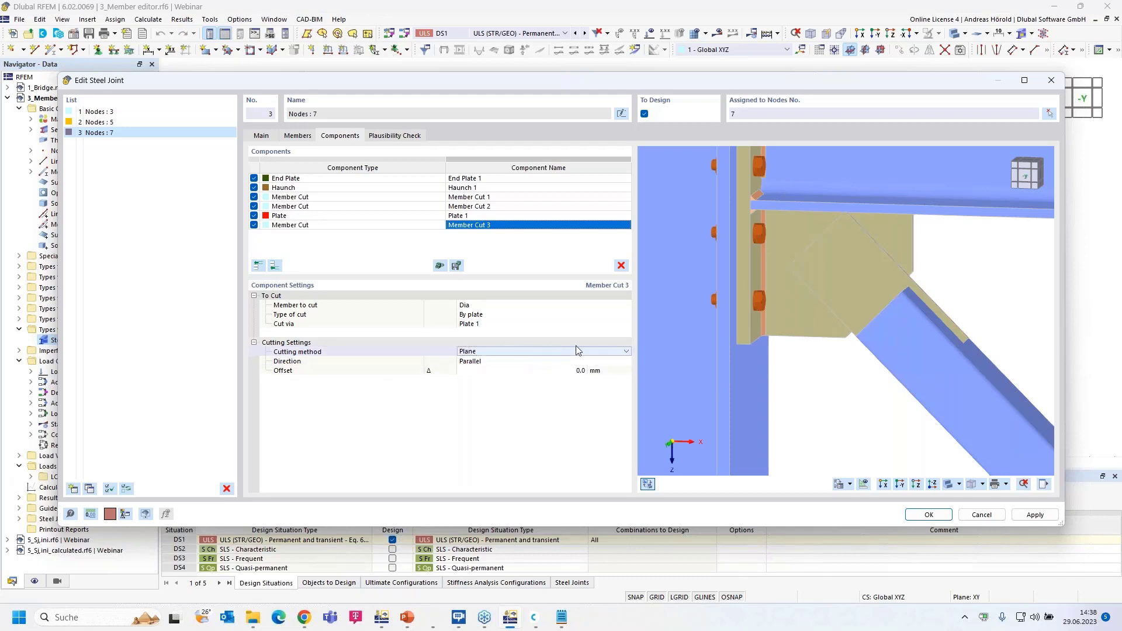
{"action": "left_click", "coordinate": [624, 351]}
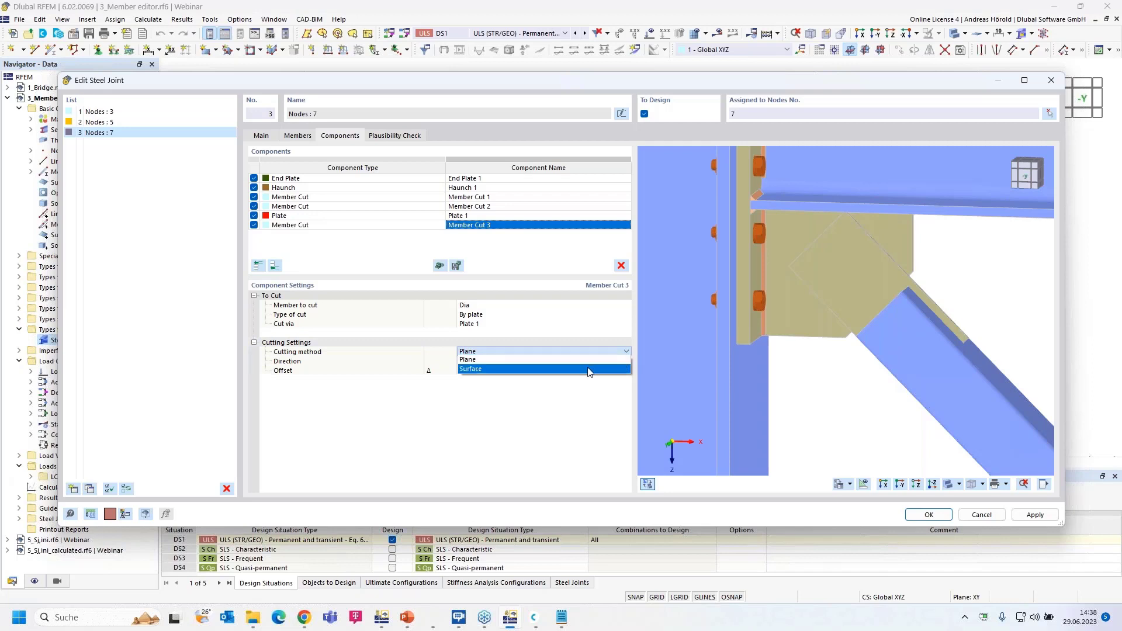
{"action": "left_click", "coordinate": [589, 370]}
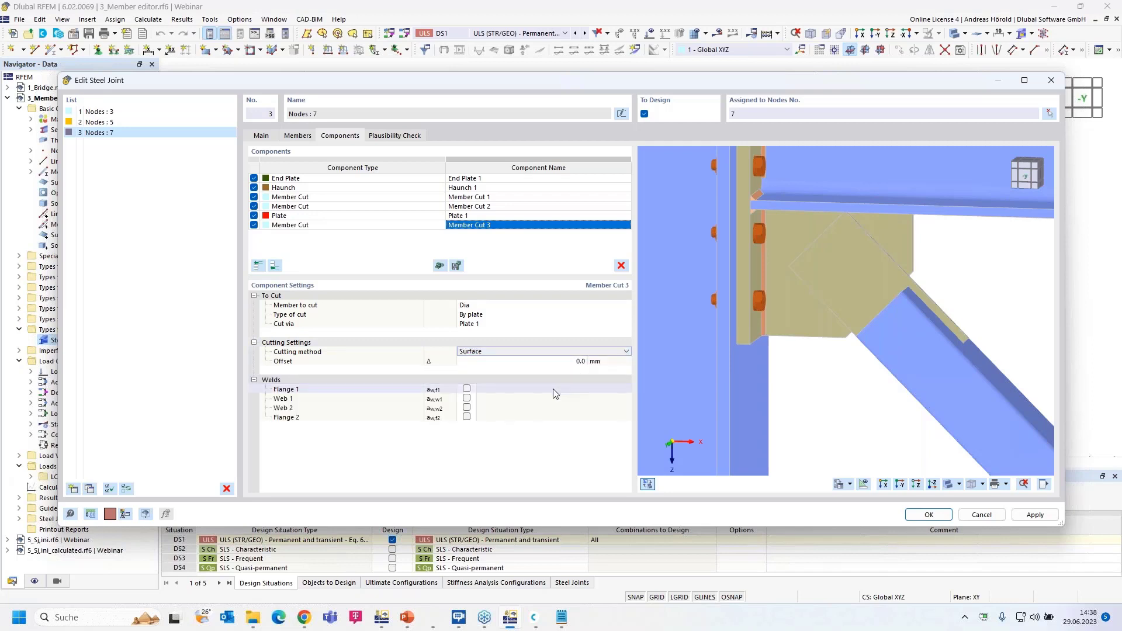
Enable the Flange 1 and Flange 2 welds for the third member cut
{"action": "scroll", "coordinate": [831, 321], "scroll_direction": "up", "scroll_amount": 2}
{"action": "scroll", "coordinate": [830, 319], "scroll_direction": "up", "scroll_amount": 1}
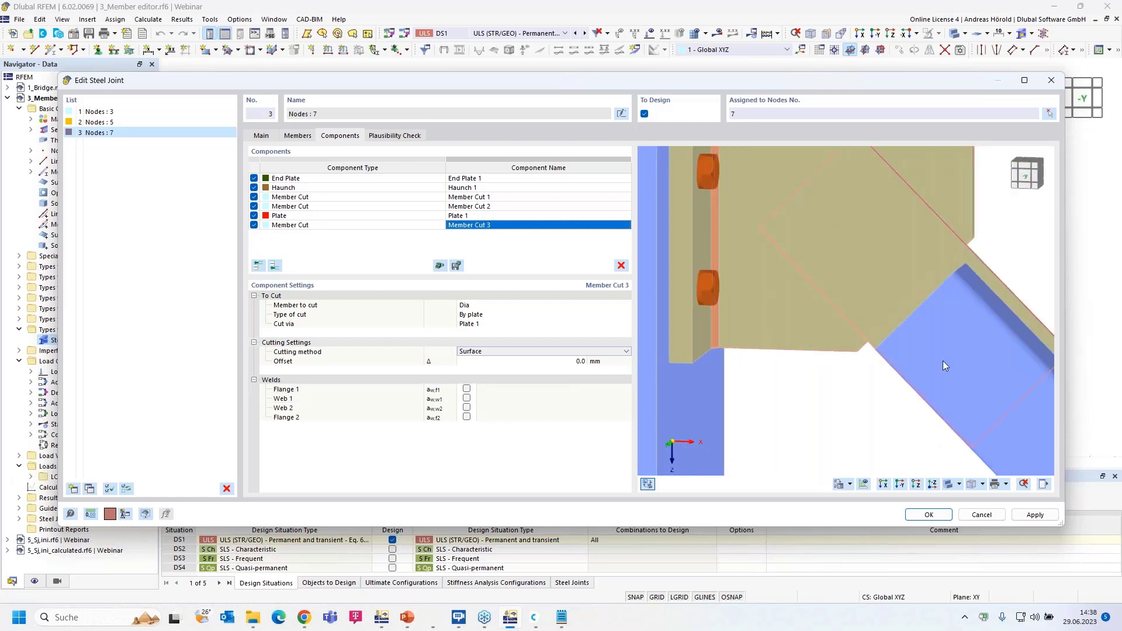
{"action": "middle_click_drag", "start_coordinate": [933, 386], "coordinate": [875, 387], "text": "ctrl"}
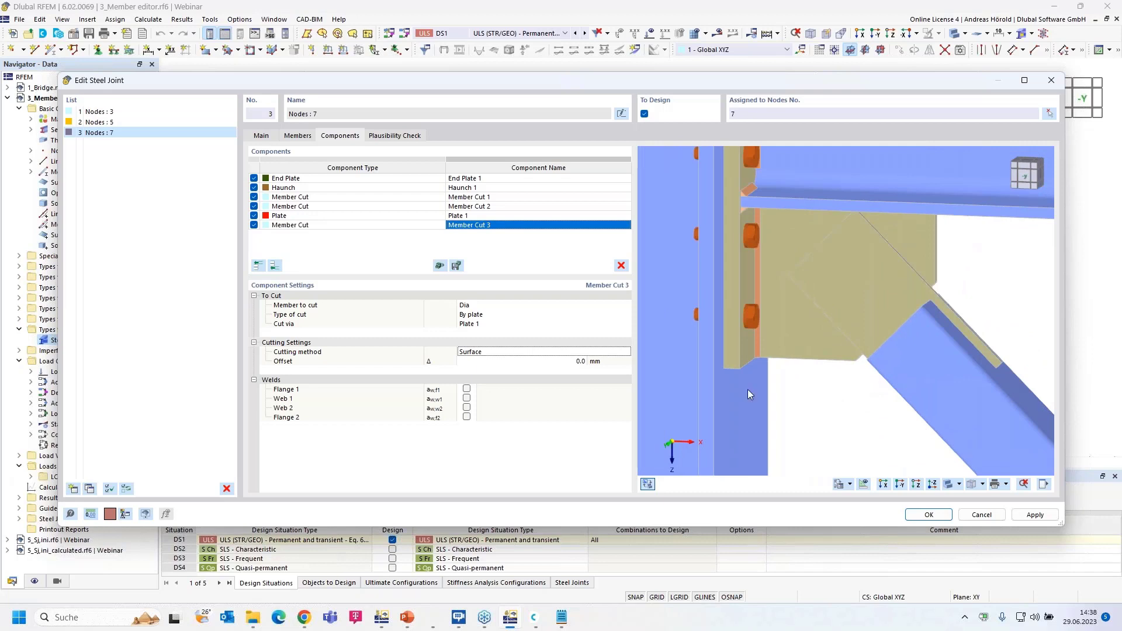
{"action": "left_click", "coordinate": [467, 390]}
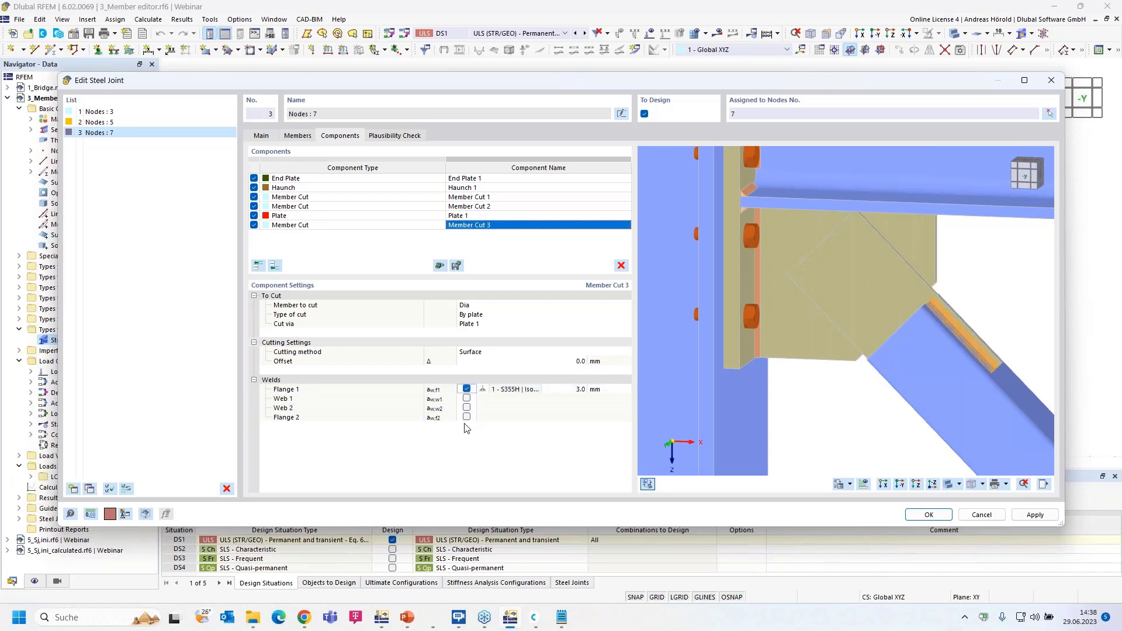
{"action": "left_click", "coordinate": [467, 417]}
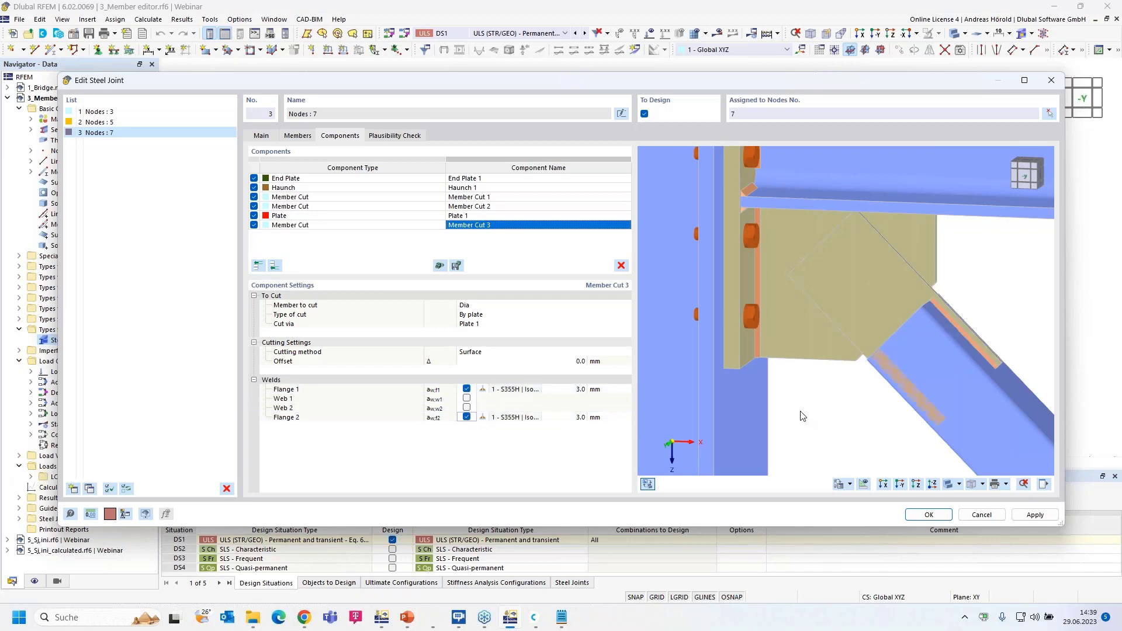
{"action": "scroll", "coordinate": [901, 384], "scroll_direction": "down", "scroll_amount": 3}
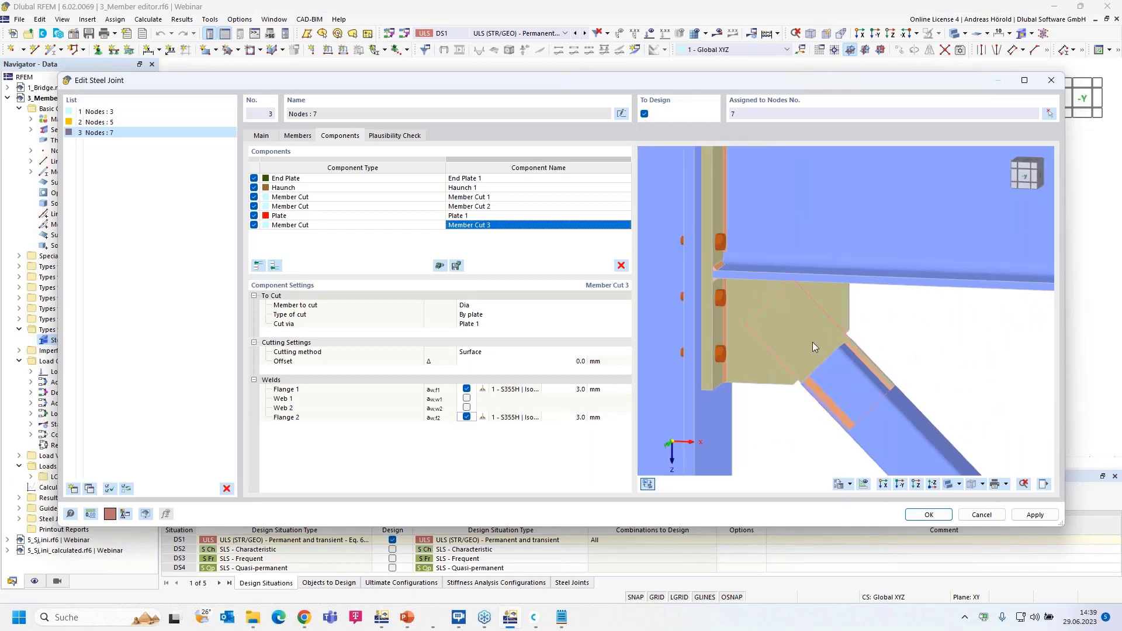
Hide Plate 1 and the Member Cut 3 welds in the 3D preview to examine the slot in the diagonal's flange
{"action": "left_click", "coordinate": [1044, 486]}
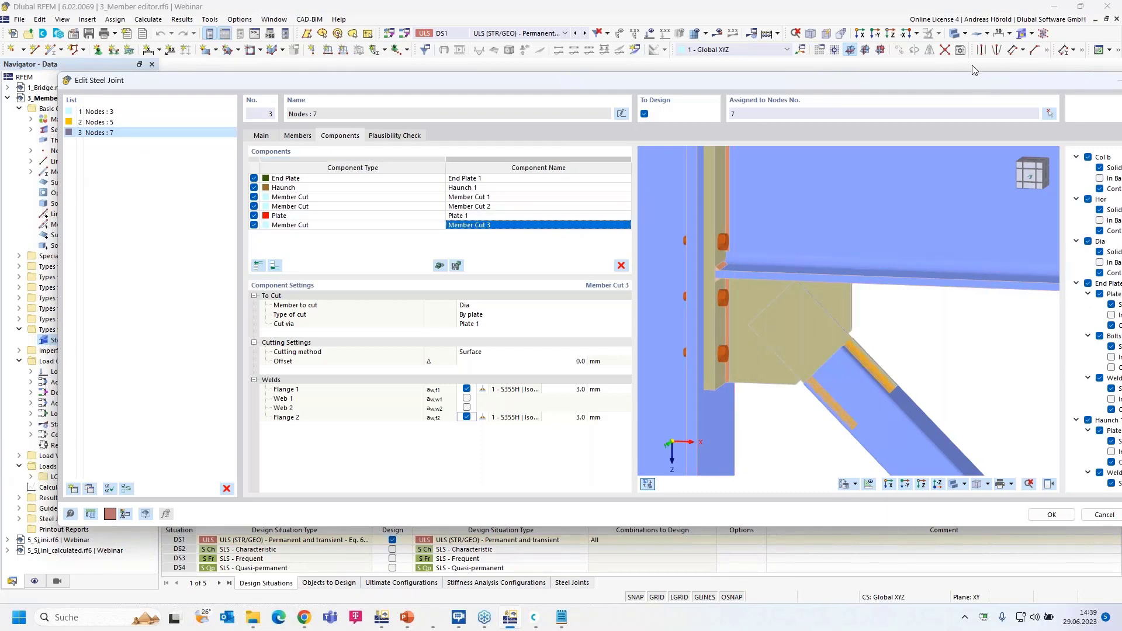
{"action": "left_click_drag", "start_coordinate": [978, 77], "coordinate": [863, 81]}
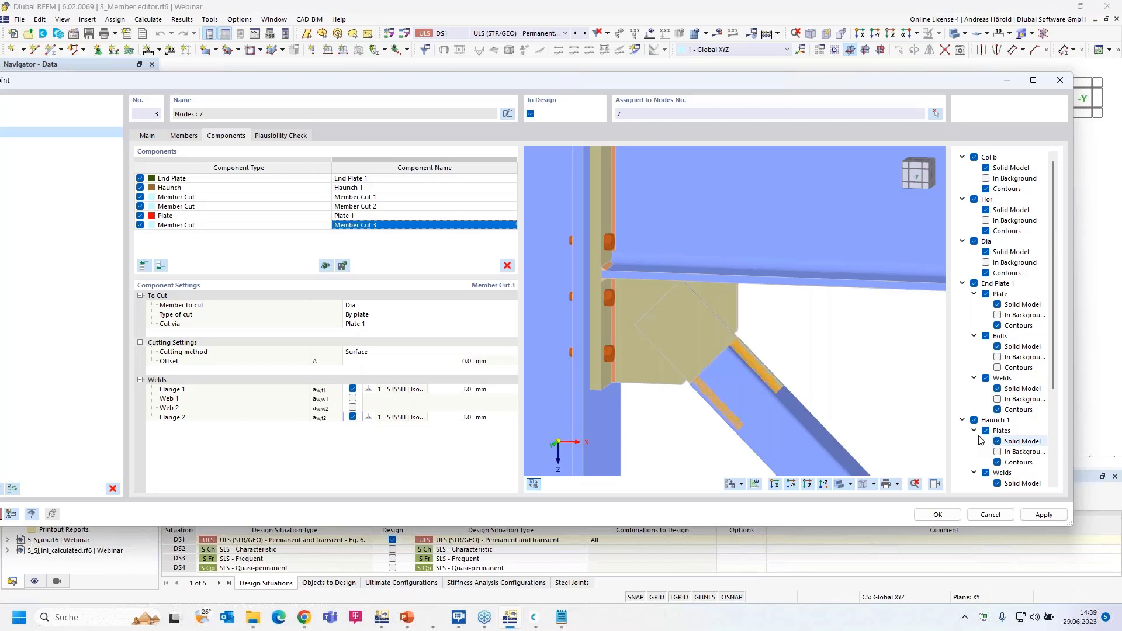
{"action": "scroll", "coordinate": [977, 435], "scroll_direction": "down", "scroll_amount": 4}
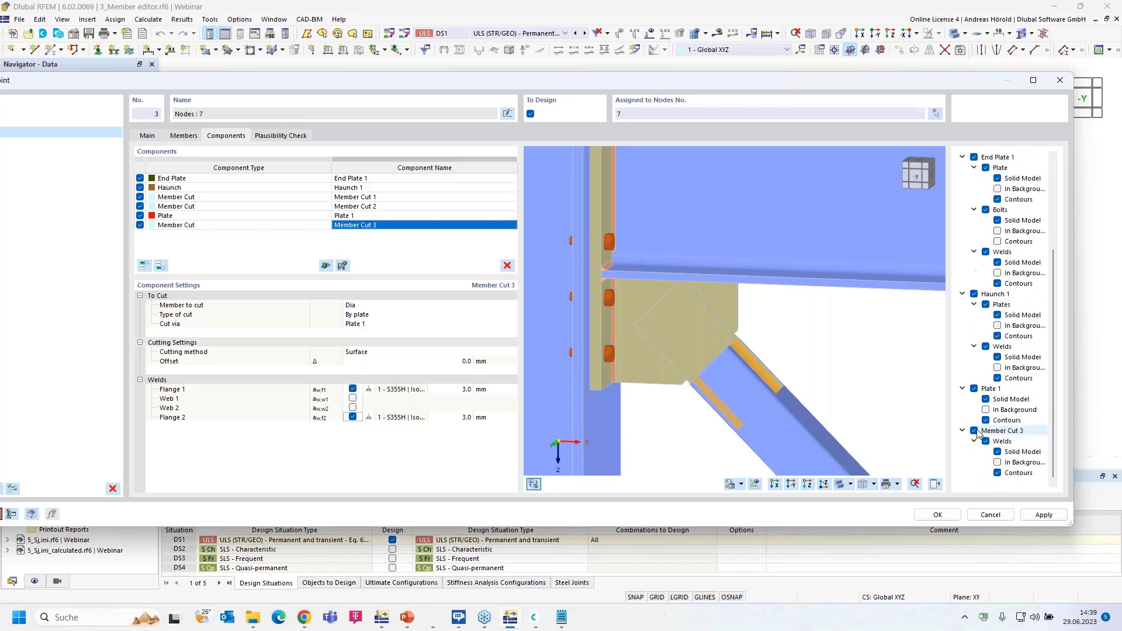
{"action": "left_click", "coordinate": [974, 389]}
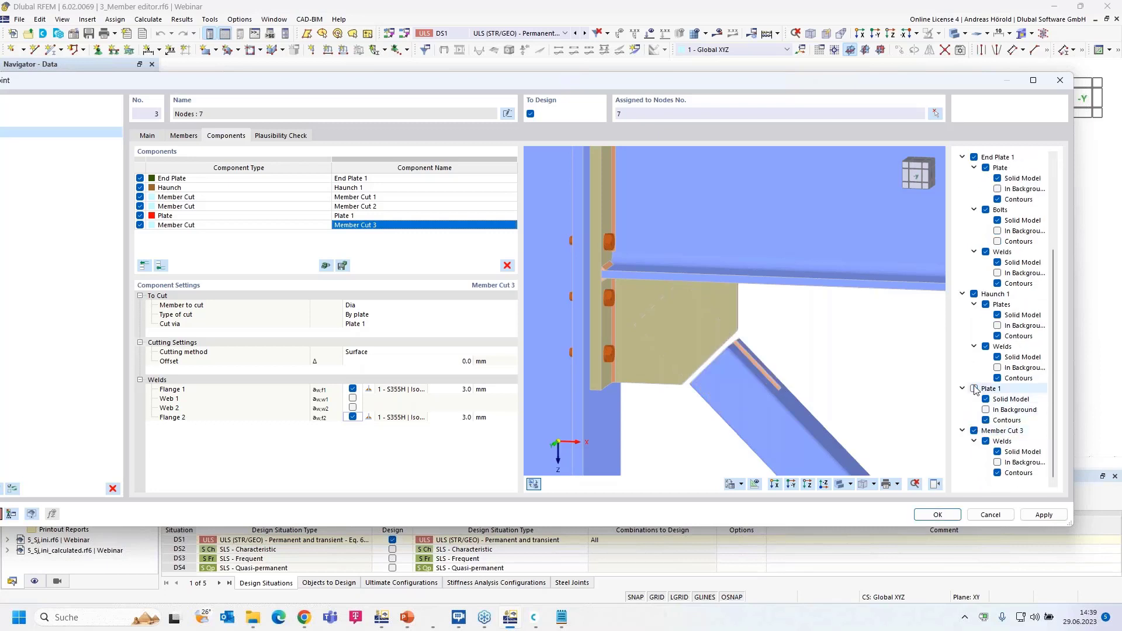
{"action": "left_click", "coordinate": [987, 442]}
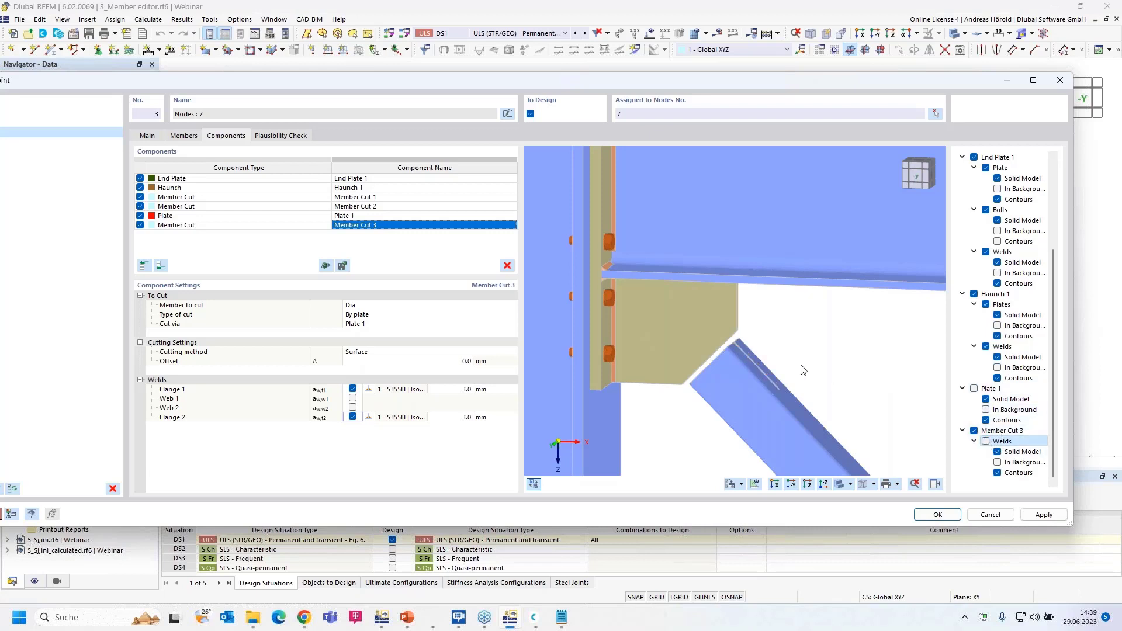
{"action": "middle_click_drag", "start_coordinate": [804, 368], "coordinate": [757, 394], "text": "ctrl"}
{"action": "scroll", "coordinate": [757, 393], "scroll_direction": "up", "scroll_amount": 5}
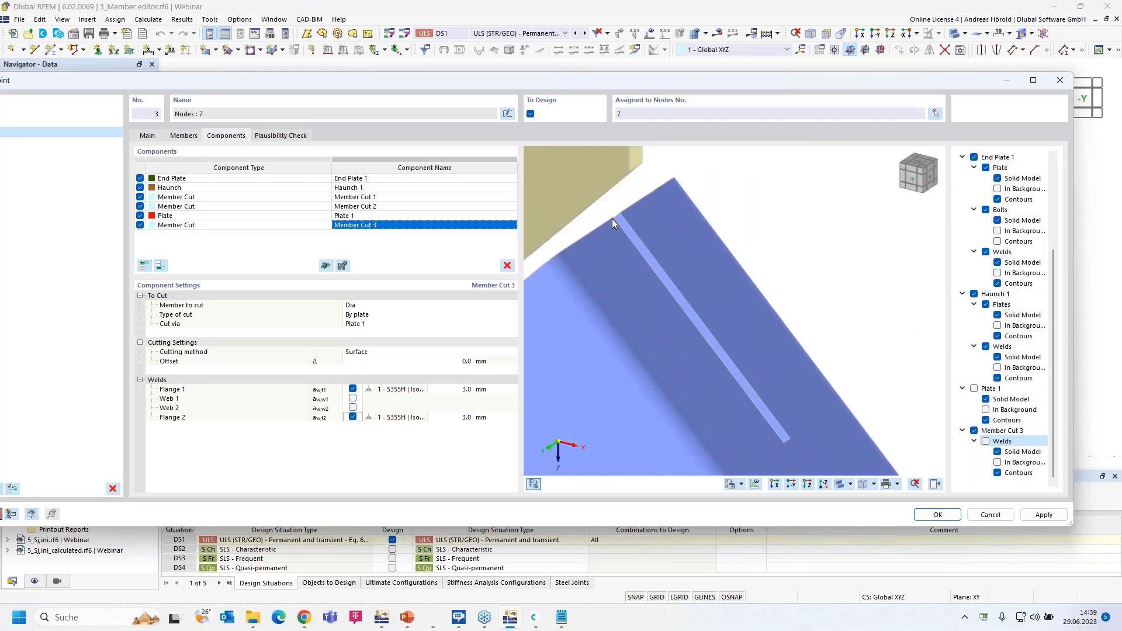
{"action": "middle_click_drag", "start_coordinate": [858, 319], "coordinate": [873, 283], "text": "ctrl"}
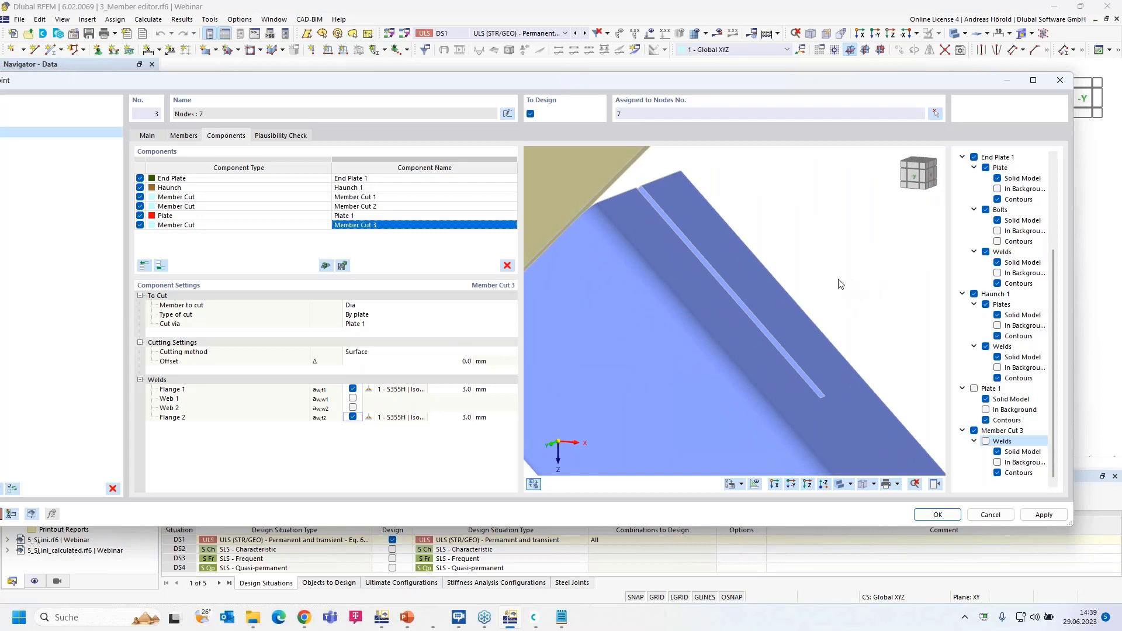
Show Plate 1 and the Member Cut 3 welds again and close the preview's visibility list
{"action": "left_click", "coordinate": [974, 388]}
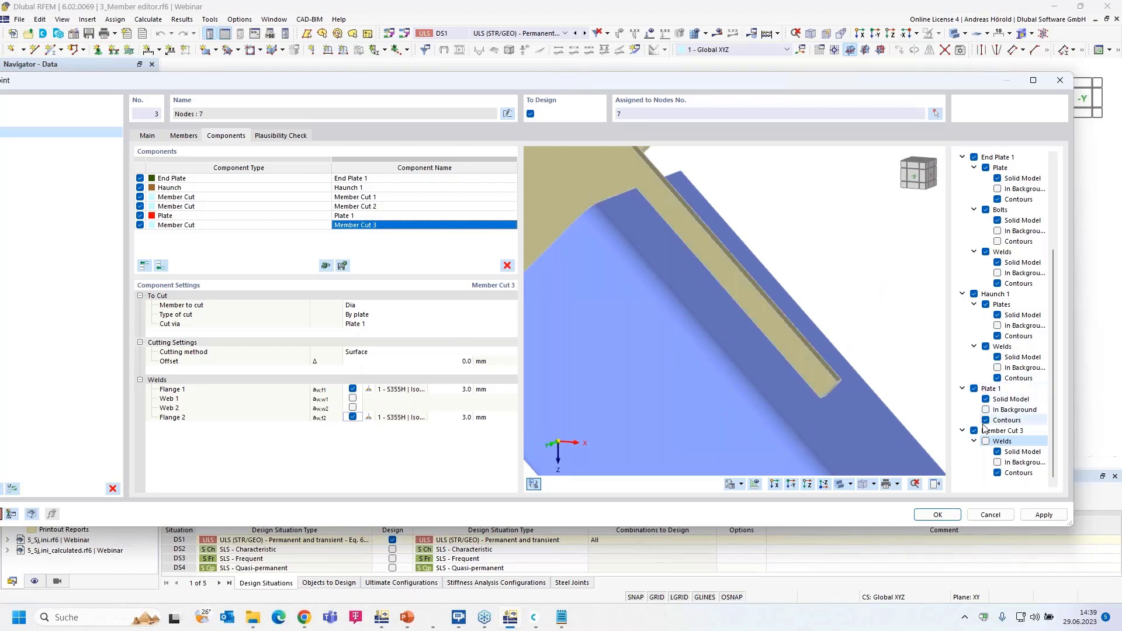
{"action": "left_click", "coordinate": [986, 441]}
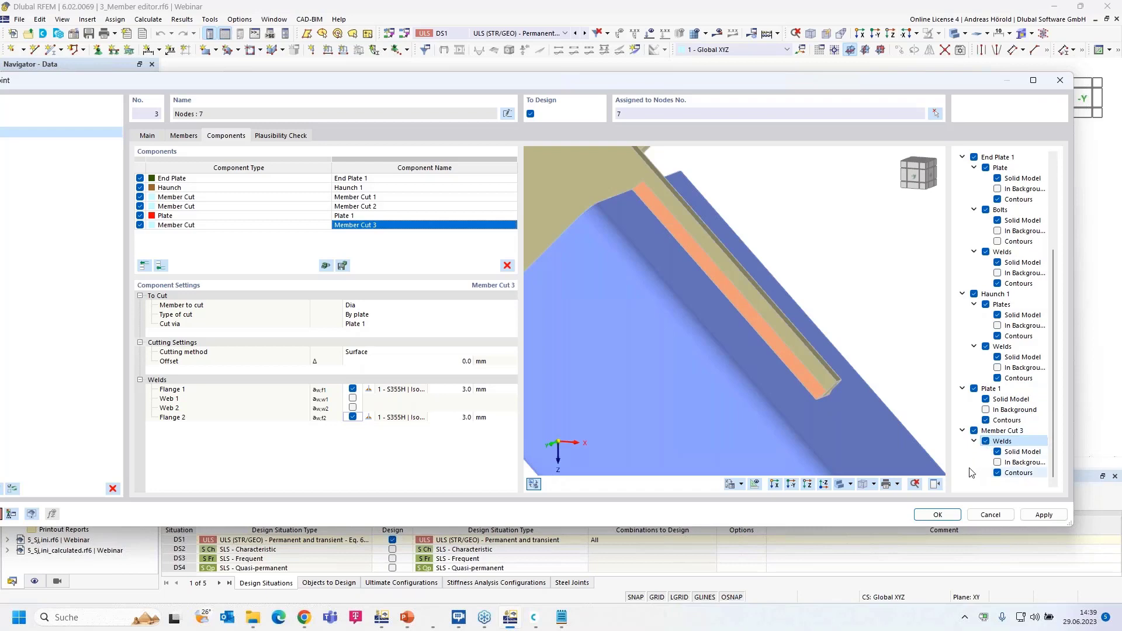
{"action": "left_click", "coordinate": [935, 487]}
{"action": "left_click_drag", "start_coordinate": [659, 83], "coordinate": [788, 76]}
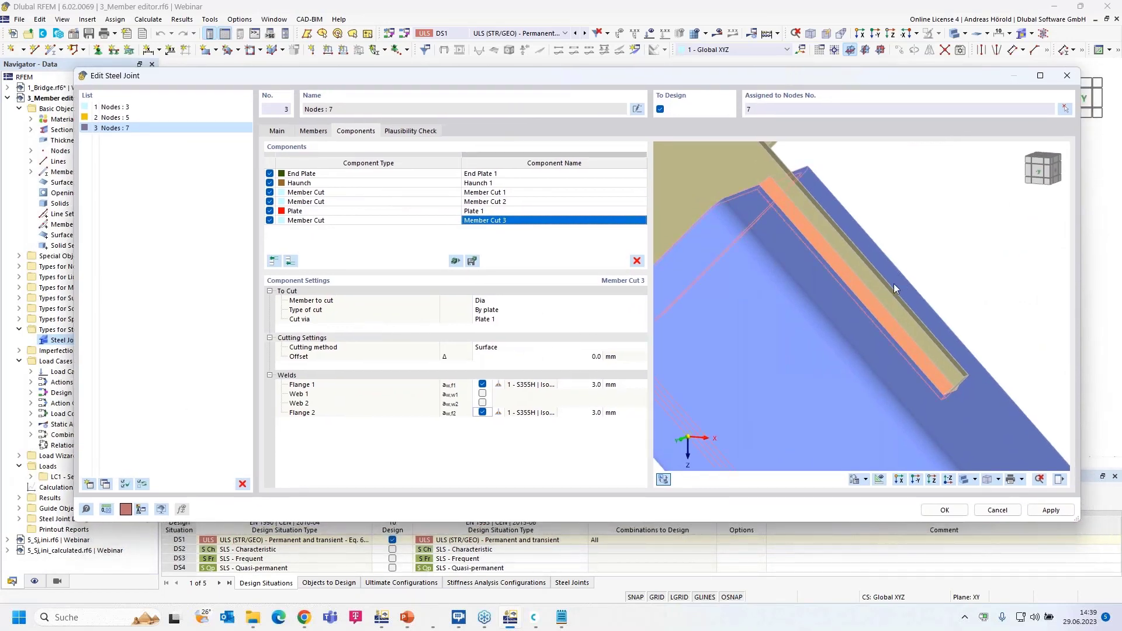
Add a Fasteners component to the joint at node 7
{"action": "left_click", "coordinate": [917, 480]}
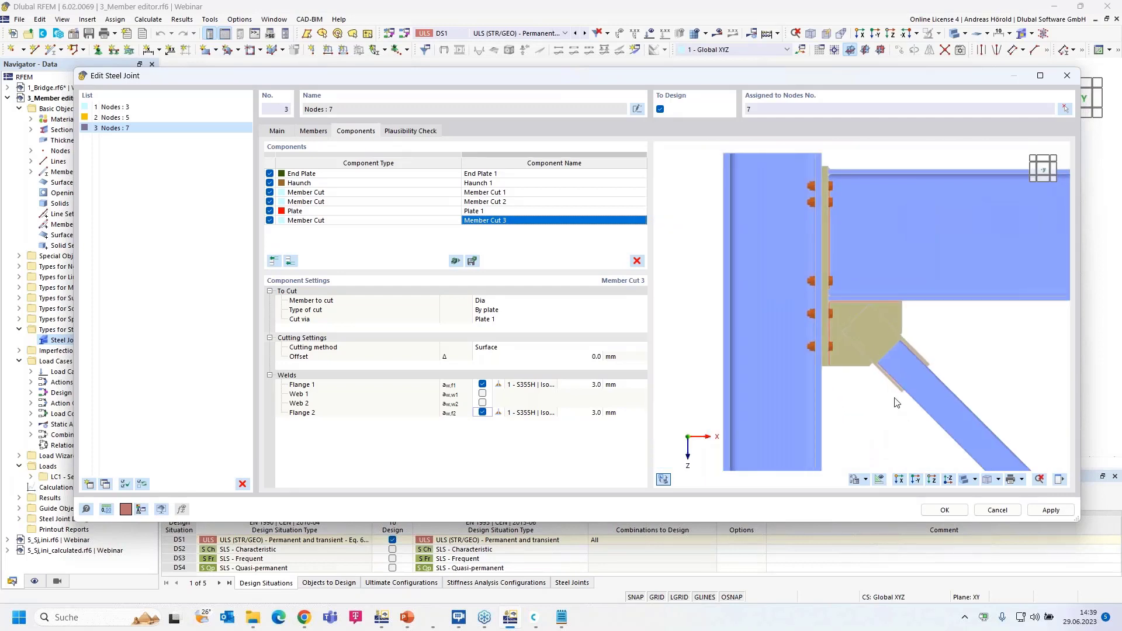
{"action": "scroll", "coordinate": [873, 350], "scroll_direction": "up", "scroll_amount": 3}
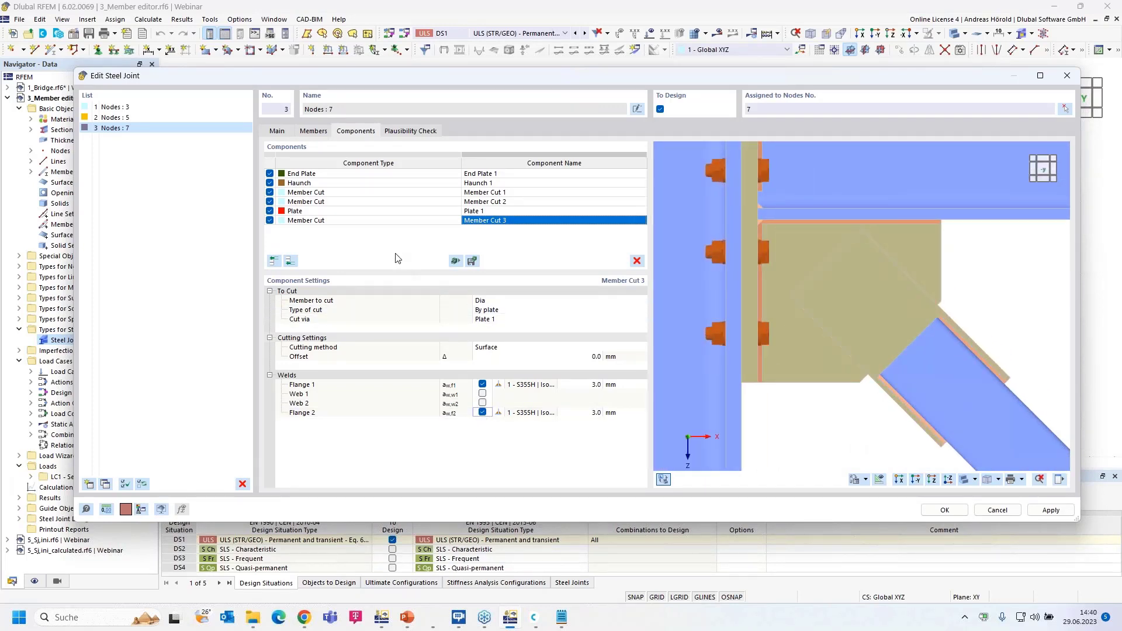
{"action": "left_click", "coordinate": [291, 261]}
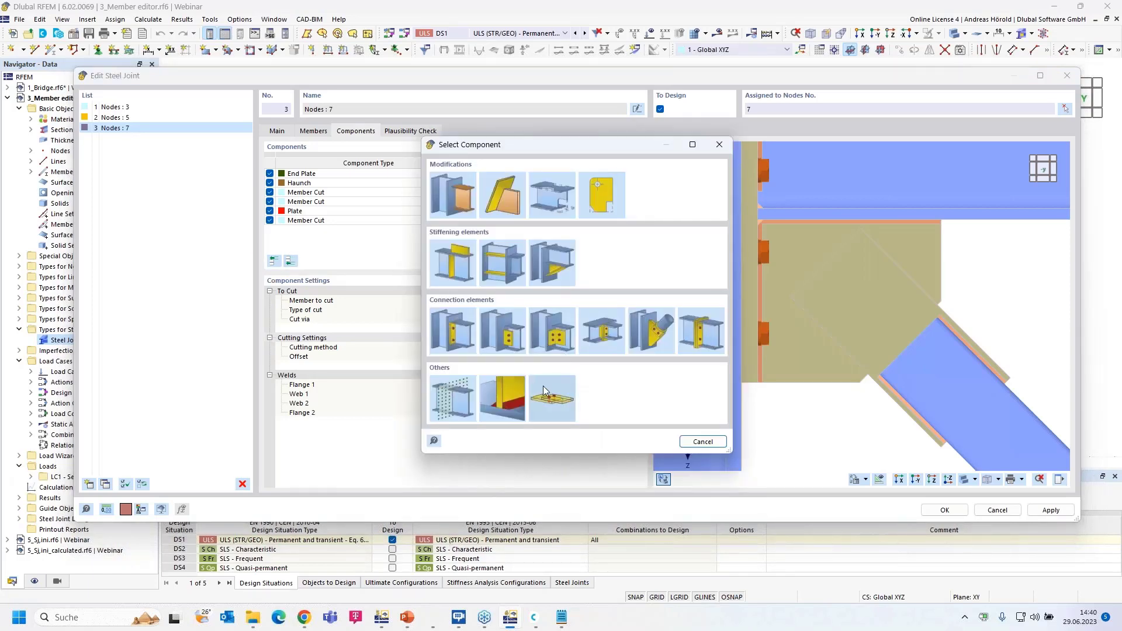
{"action": "left_click", "coordinate": [549, 396]}
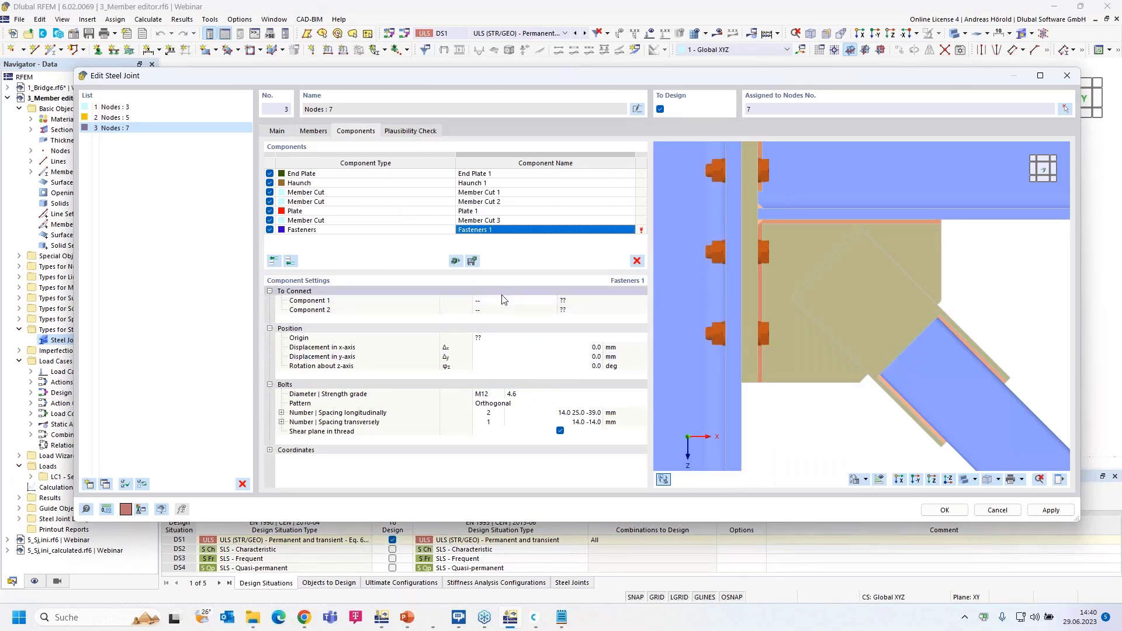
Set the first component connected by the fasteners to type Plate and select Plate 1
{"action": "left_click", "coordinate": [523, 300]}
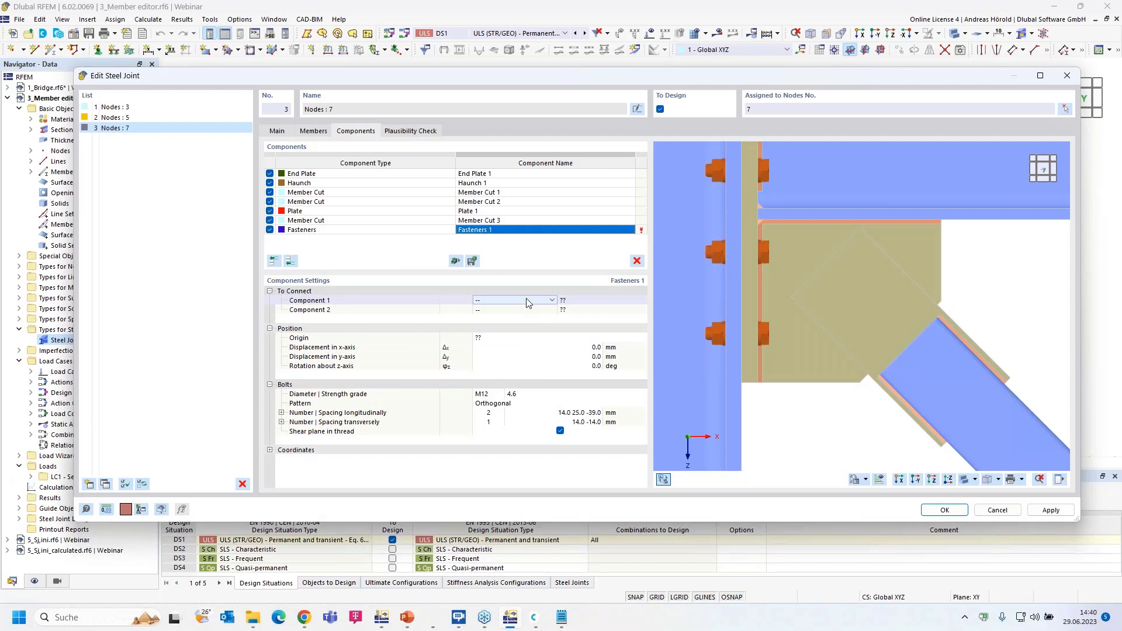
{"action": "left_click", "coordinate": [552, 300]}
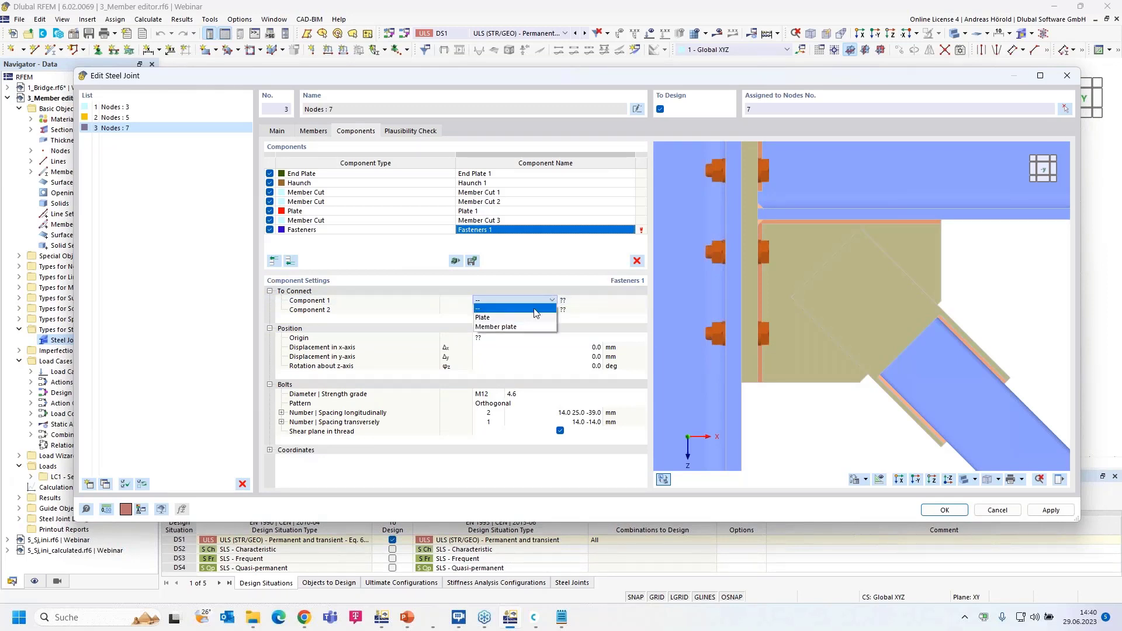
{"action": "left_click", "coordinate": [514, 308]}
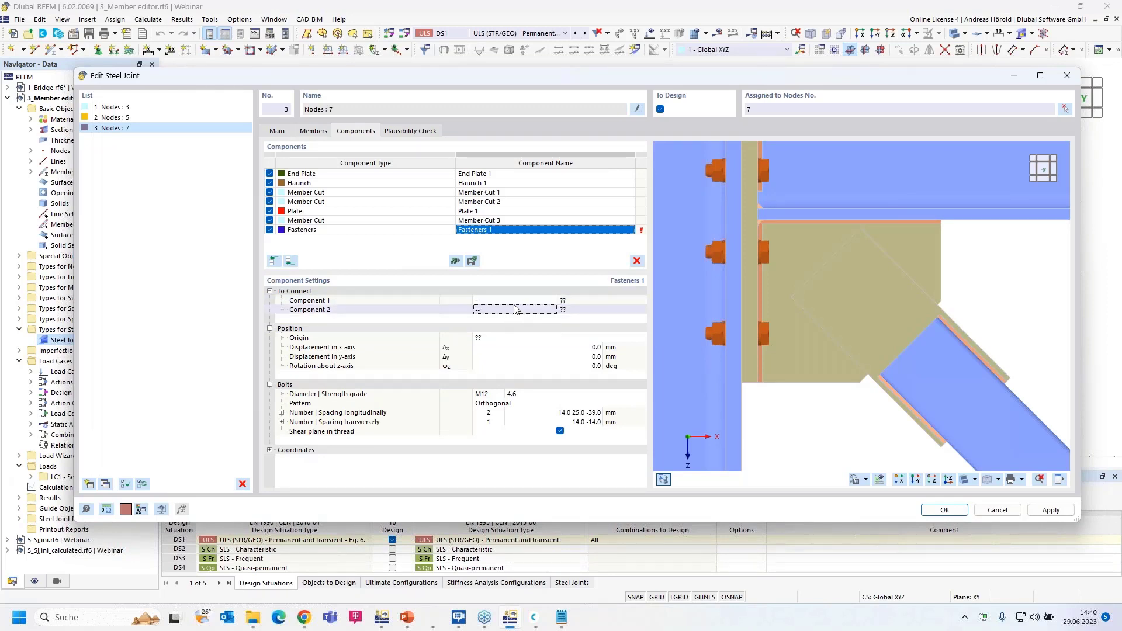
{"action": "left_click", "coordinate": [517, 301]}
{"action": "left_click", "coordinate": [519, 301]}
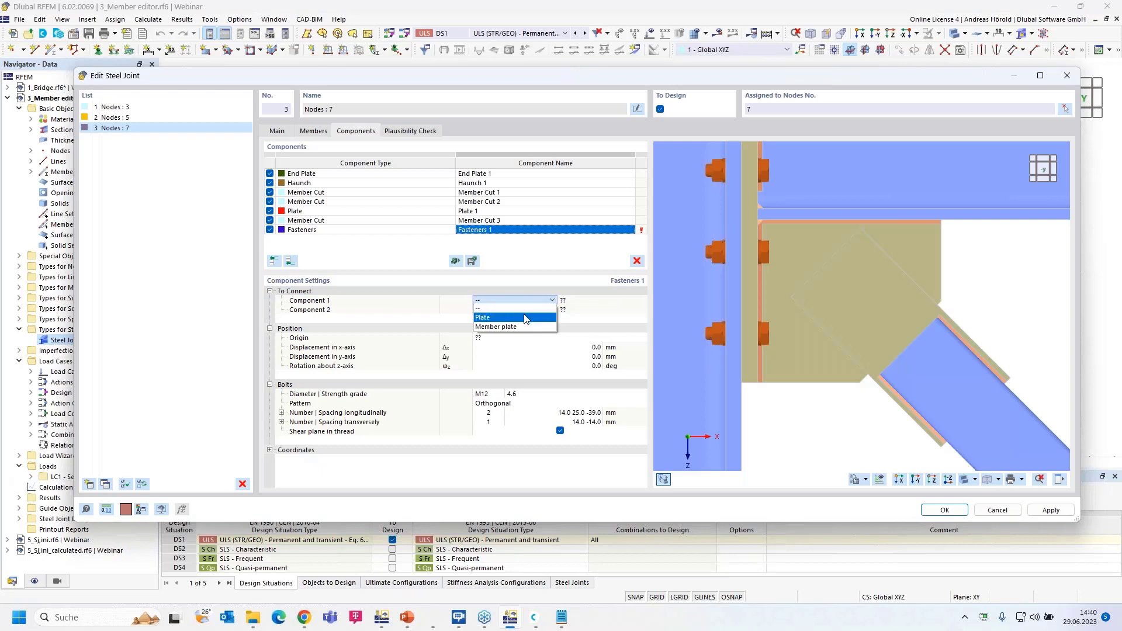
{"action": "left_click", "coordinate": [525, 319]}
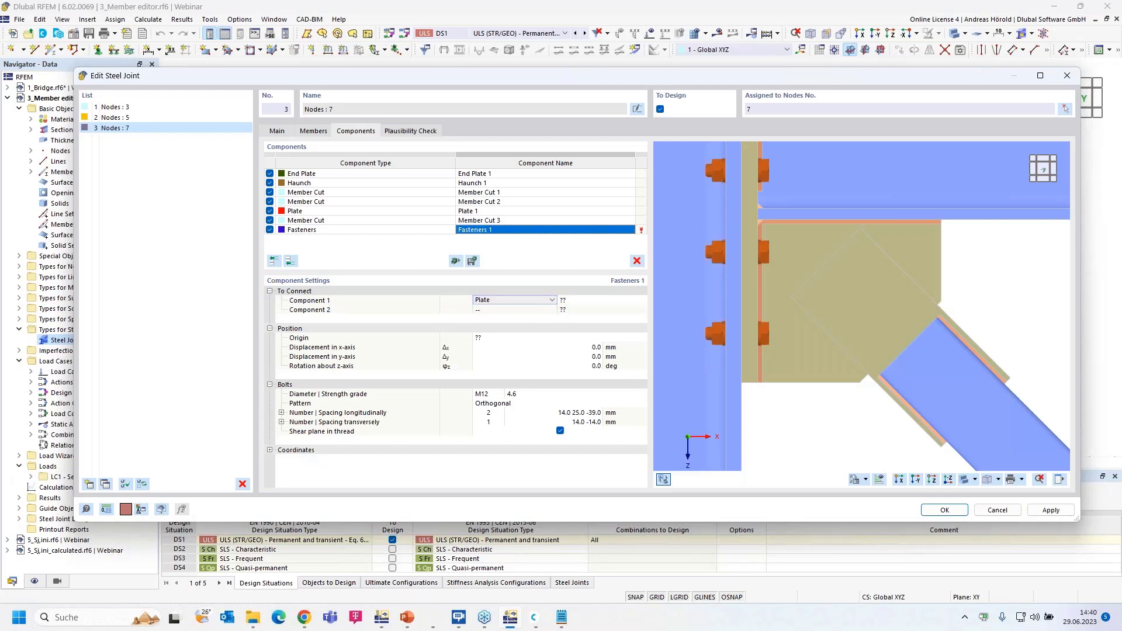
{"action": "left_click", "coordinate": [634, 301]}
{"action": "left_click", "coordinate": [643, 300]}
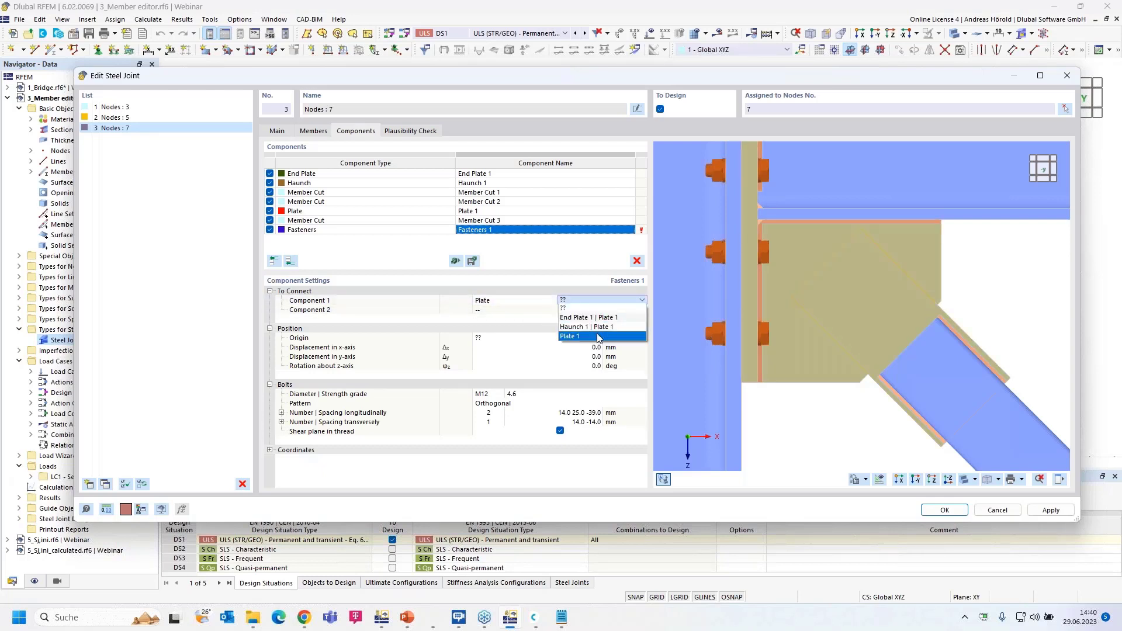
{"action": "left_click", "coordinate": [590, 326]}
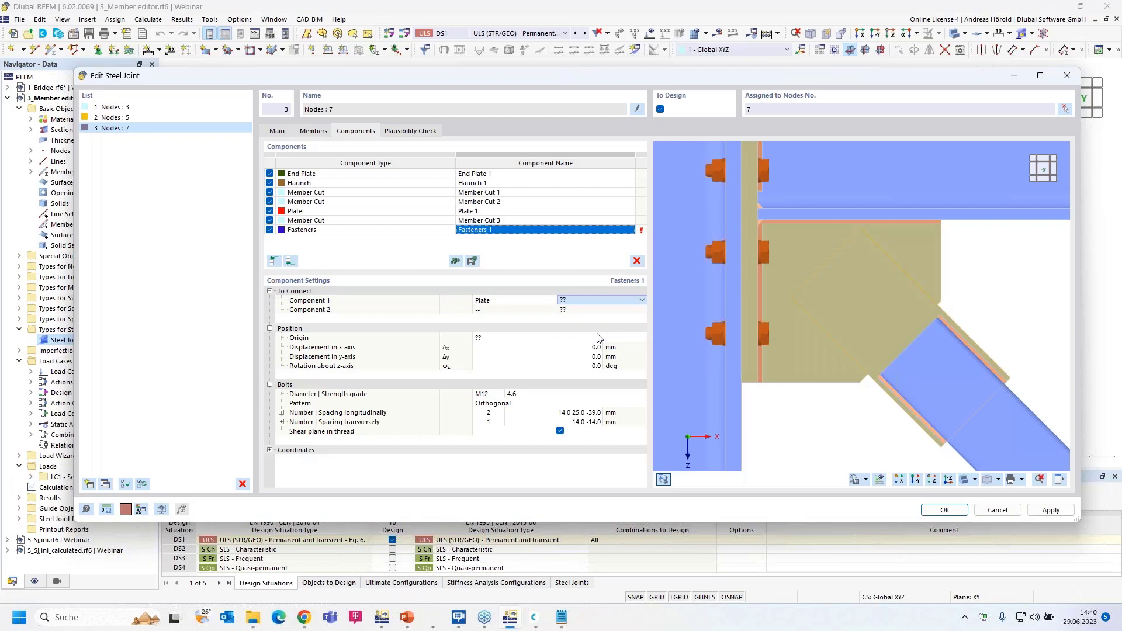
Set the second component connected by the fasteners to type Plate and select Haunch 1 | Plate 1
{"action": "left_click", "coordinate": [531, 314]}
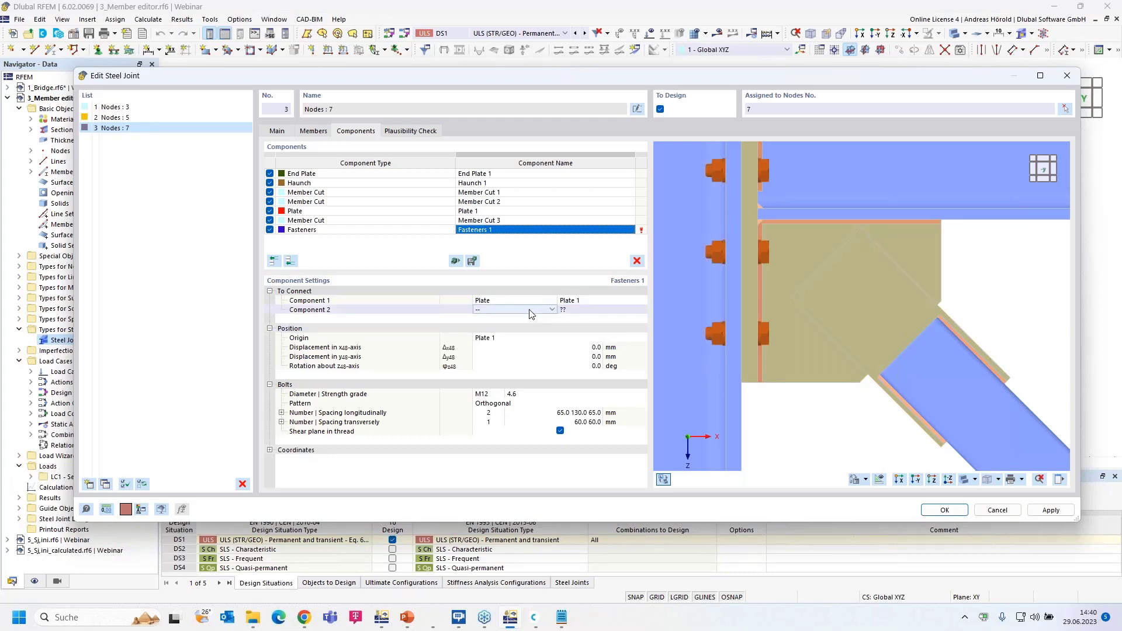
{"action": "left_click", "coordinate": [552, 310]}
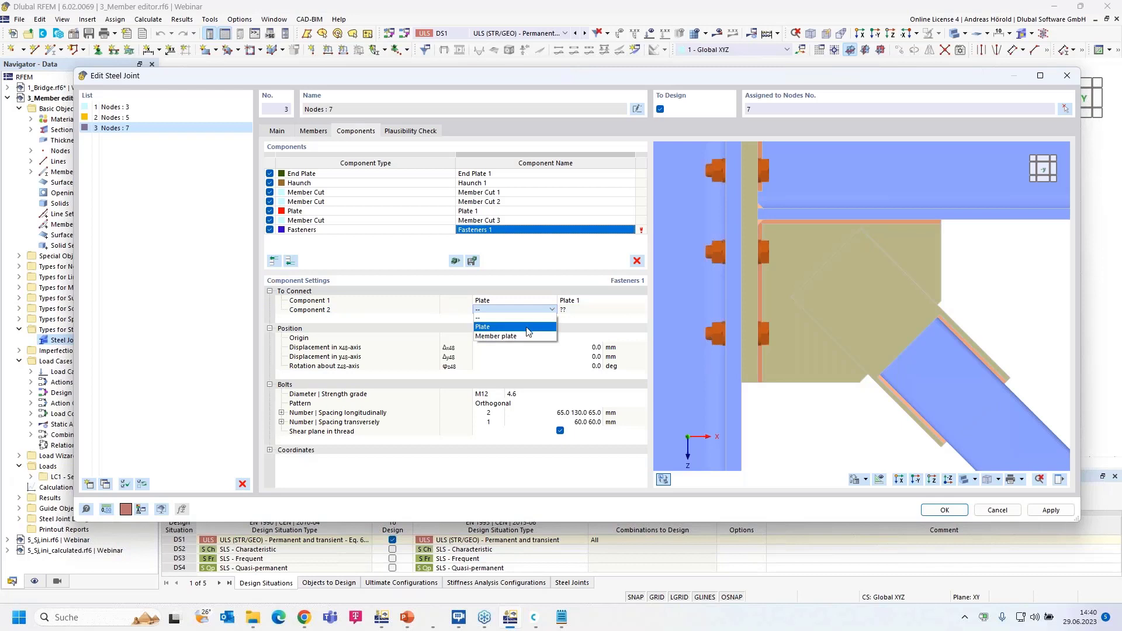
{"action": "left_click", "coordinate": [528, 327]}
{"action": "left_click", "coordinate": [617, 310]}
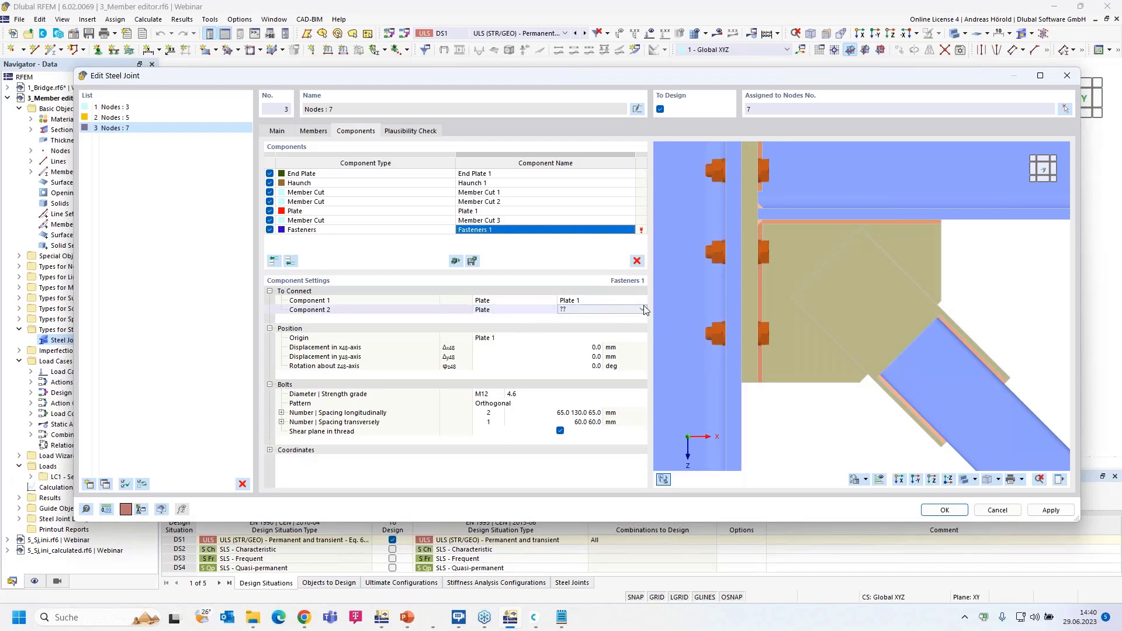
{"action": "left_click", "coordinate": [642, 309]}
{"action": "left_click", "coordinate": [599, 336]}
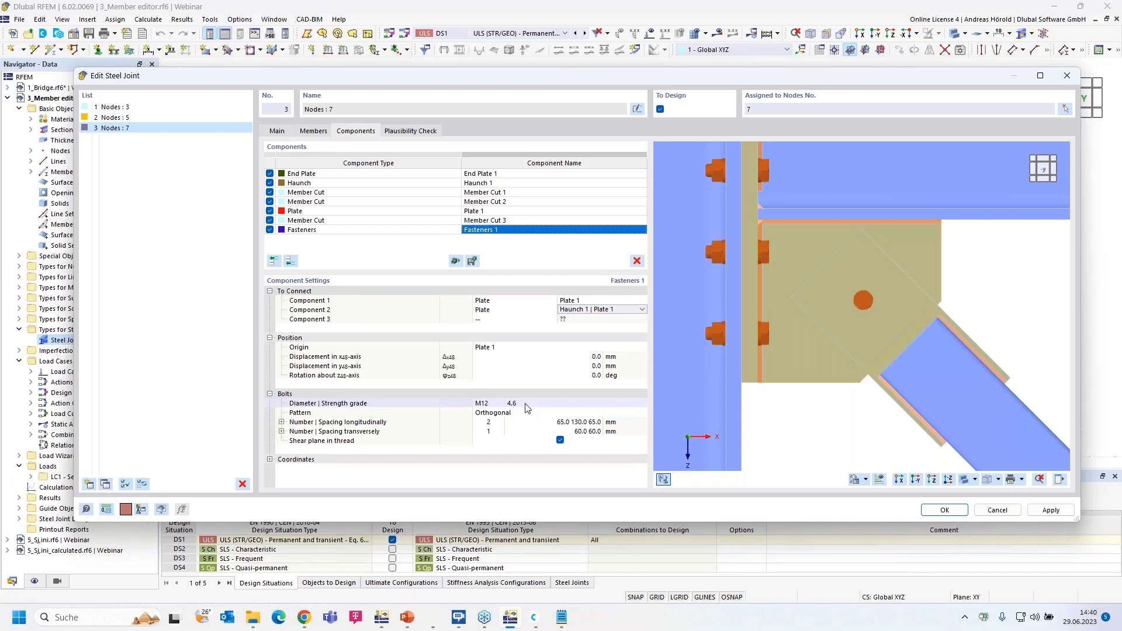
Set two transverse bolts for the fasteners and a longitudinal bolt spacing of 35 and 60 mm
{"action": "left_click", "coordinate": [501, 433]}
{"action": "left_click", "coordinate": [500, 429]}
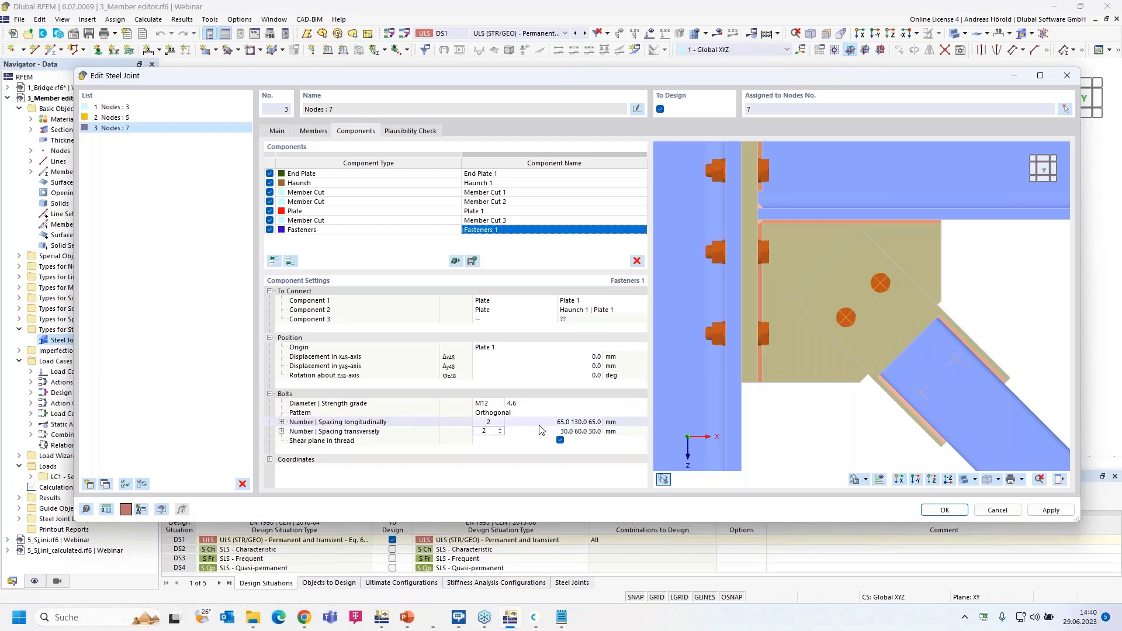
{"action": "left_click", "coordinate": [570, 421]}
{"action": "type", "text": "35"}
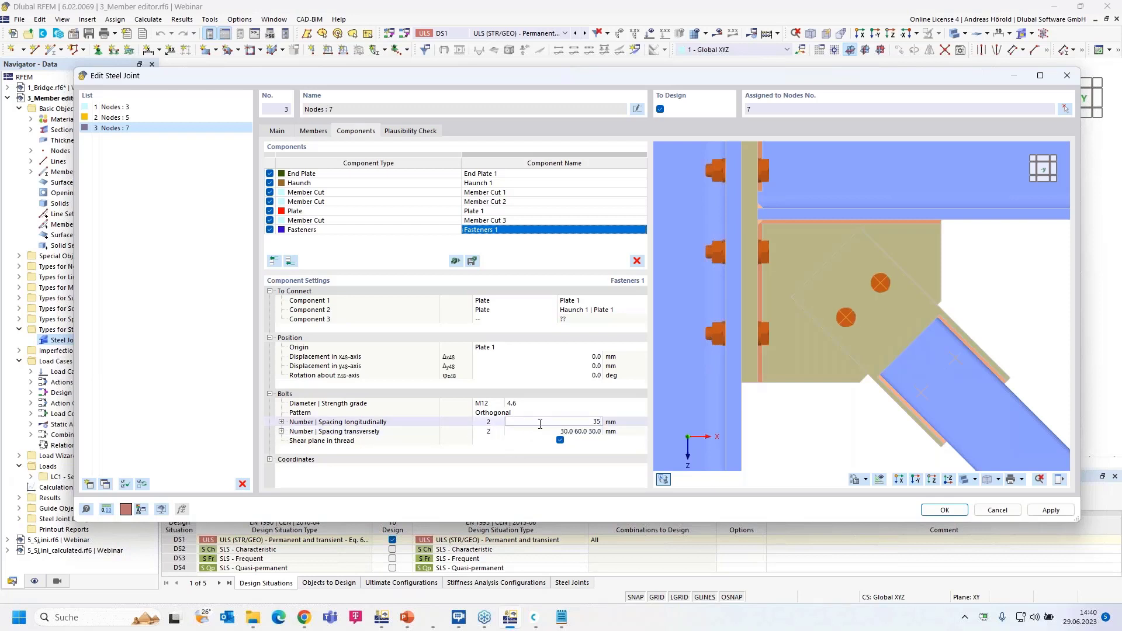
{"action": "type", "text": " 60"}
{"action": "key", "text": "Tab"}
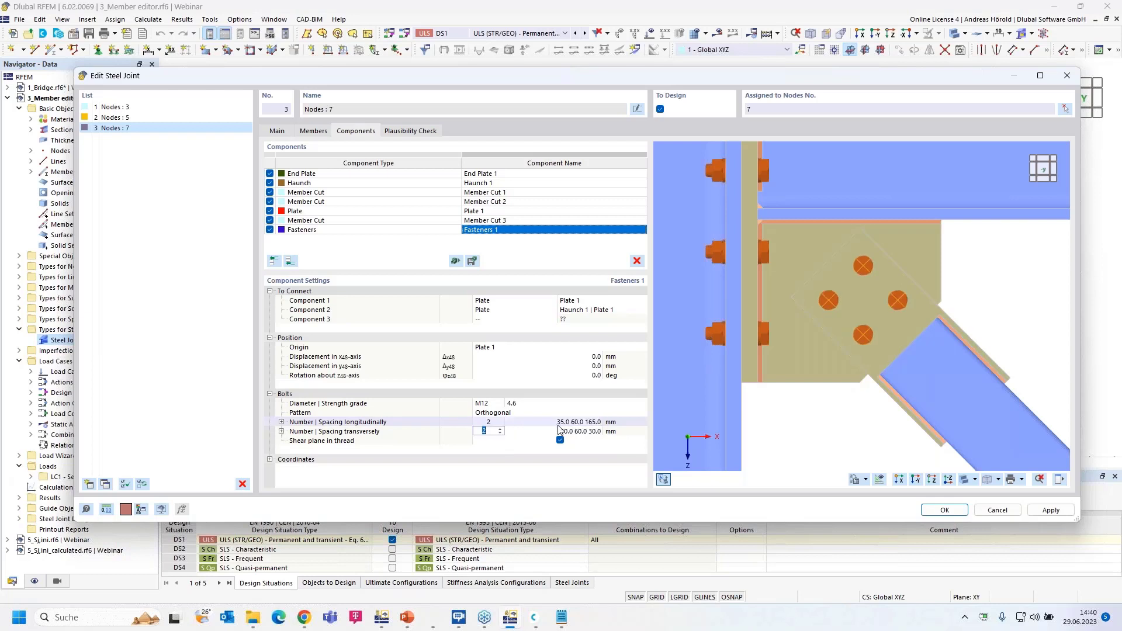
{"action": "key", "text": "Tab"}
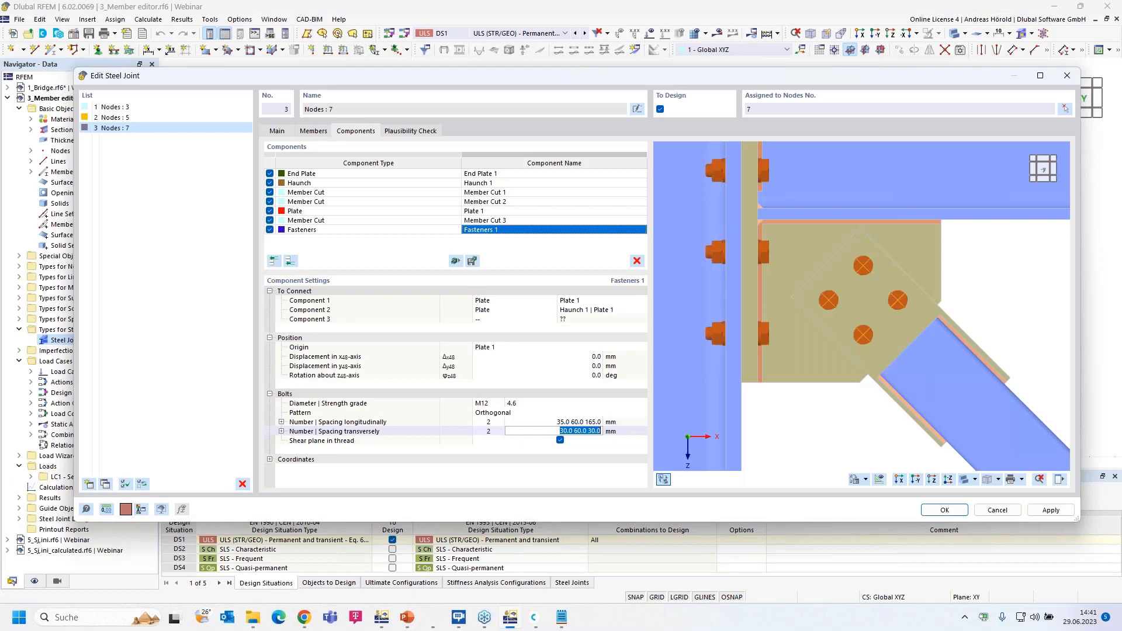
{"action": "left_click", "coordinate": [565, 422]}
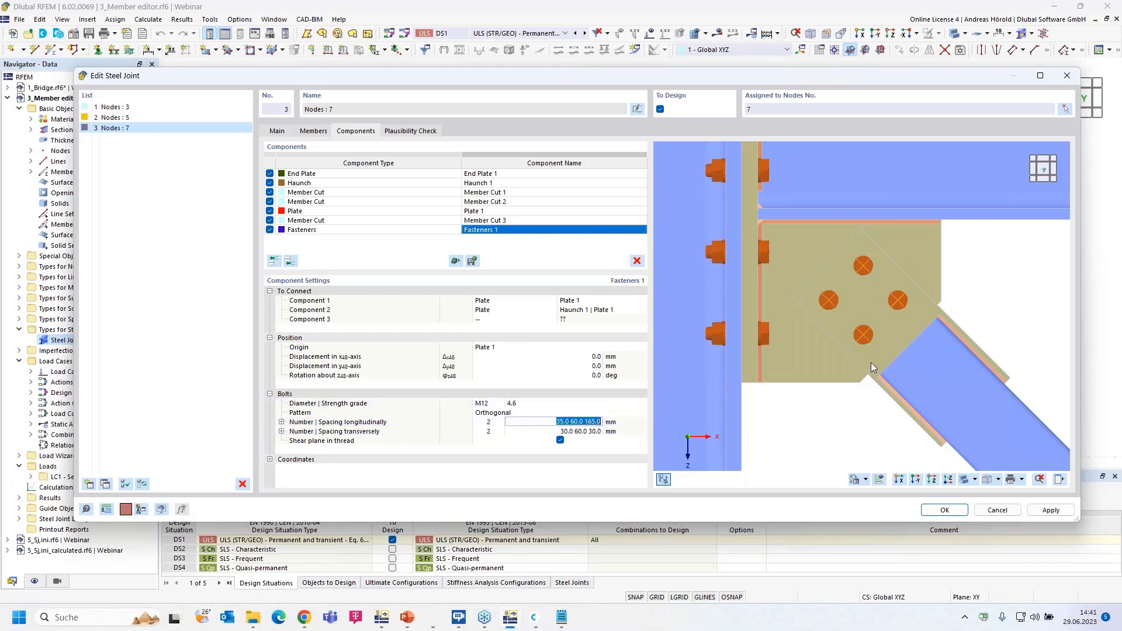
Examine the modelled joints at nodes 7, 5 and 3 in the 3D preview, comparing how each diagonal is connected
{"action": "middle_click_drag", "start_coordinate": [1006, 326], "coordinate": [954, 342], "text": "ctrl"}
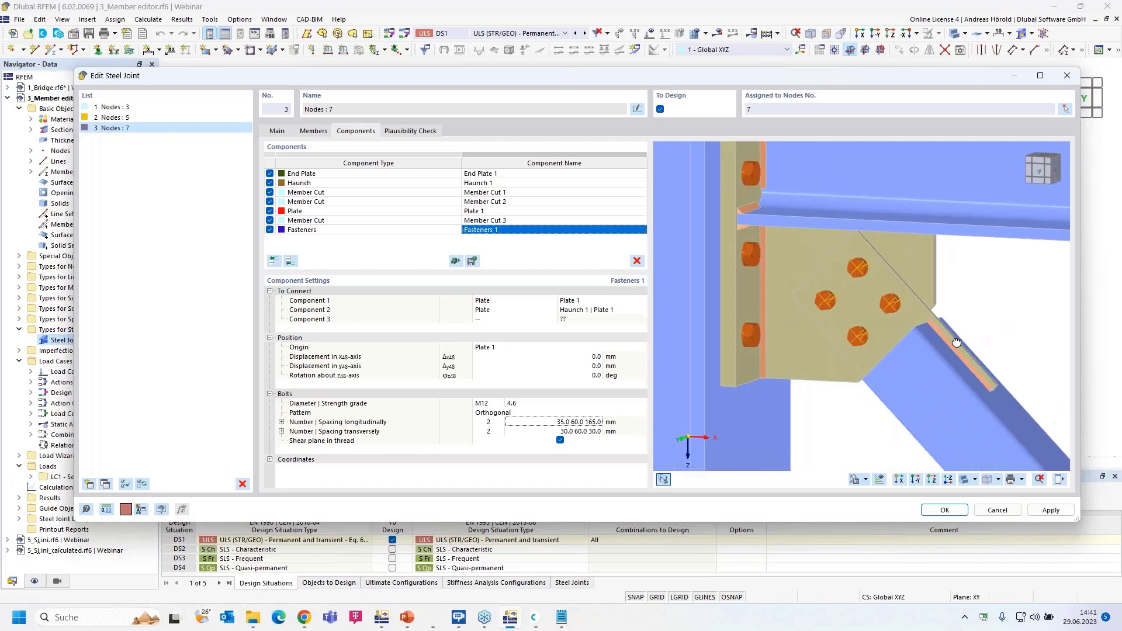
{"action": "scroll", "coordinate": [954, 343], "scroll_direction": "down", "scroll_amount": 3}
{"action": "scroll", "coordinate": [956, 341], "scroll_direction": "down", "scroll_amount": 1}
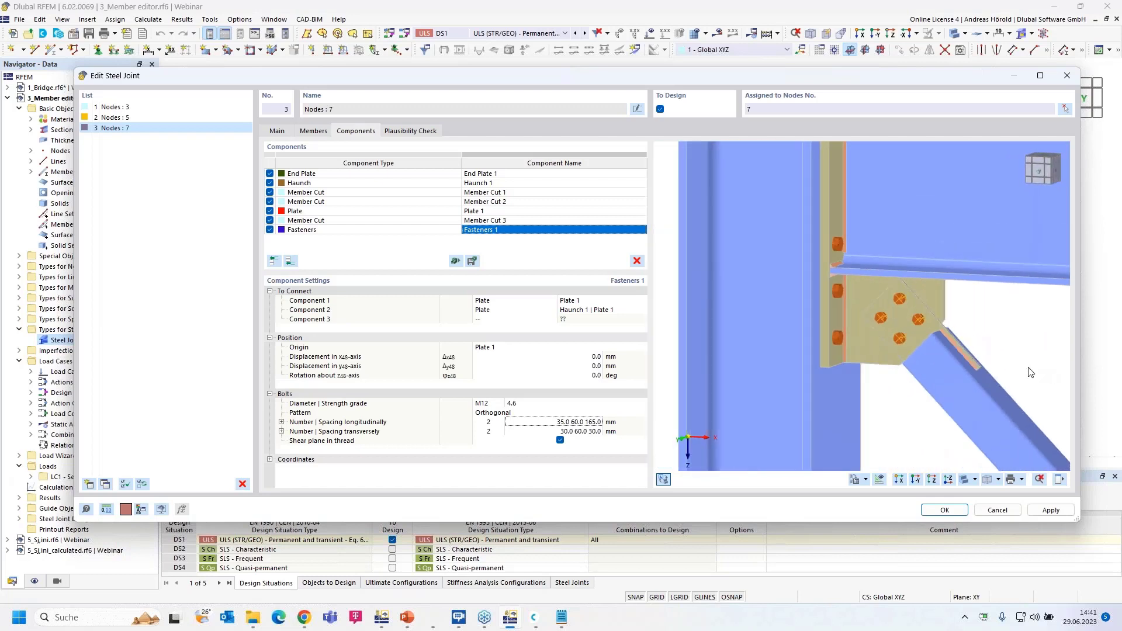
{"action": "scroll", "coordinate": [873, 350], "scroll_direction": "down", "scroll_amount": 1}
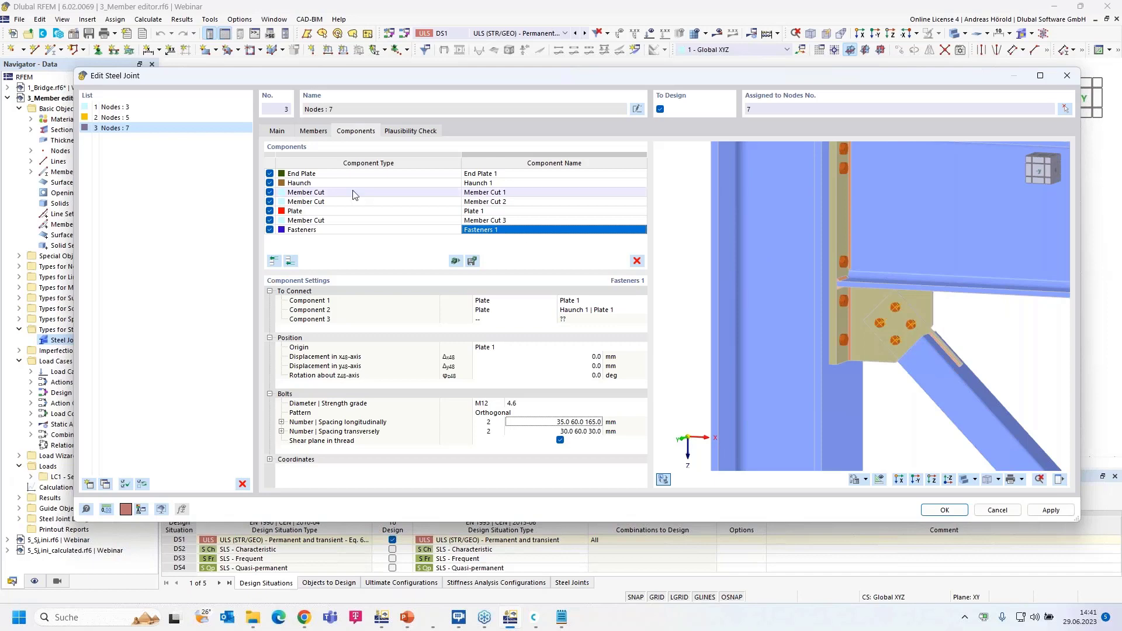
{"action": "left_click", "coordinate": [130, 117]}
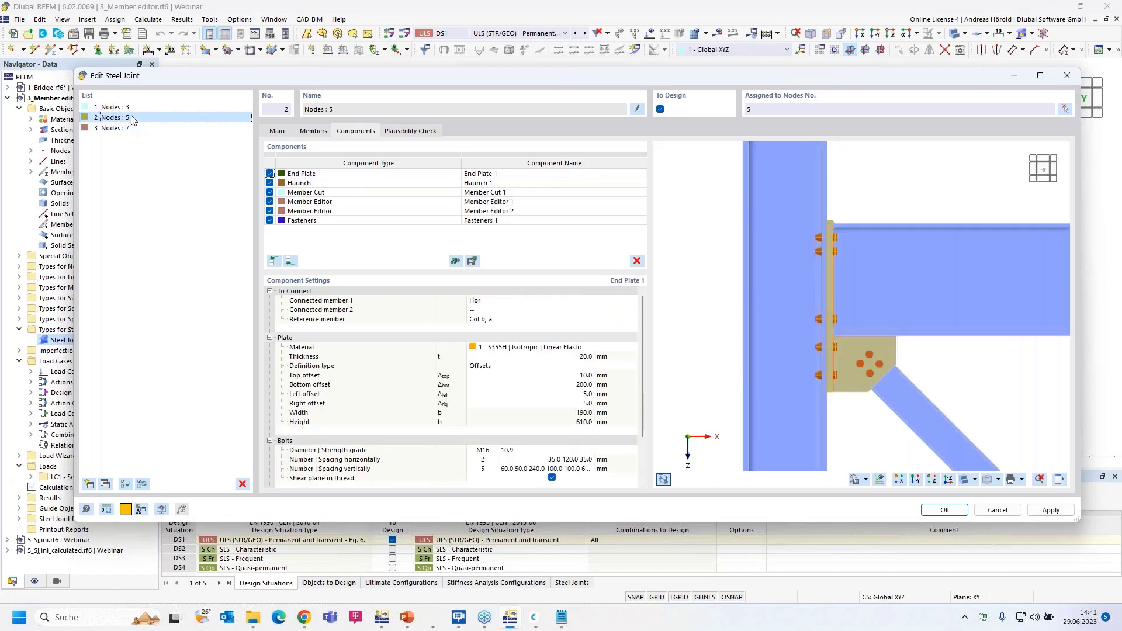
{"action": "middle_click_drag", "start_coordinate": [996, 374], "coordinate": [898, 383], "text": "ctrl"}
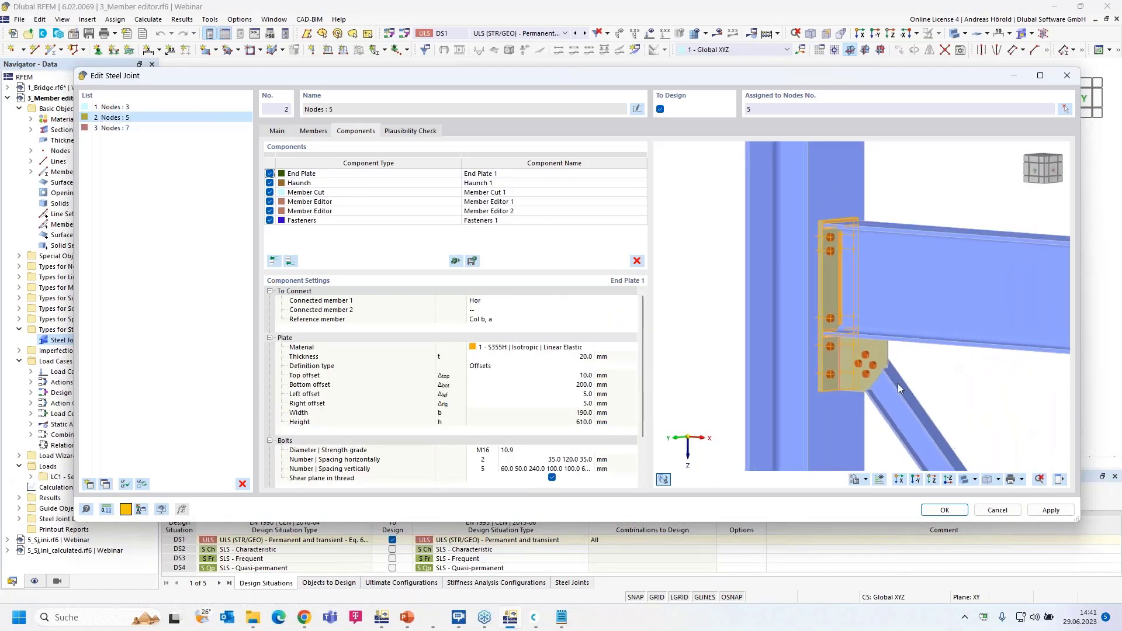
{"action": "scroll", "coordinate": [910, 377], "scroll_direction": "up", "scroll_amount": 4}
{"action": "scroll", "coordinate": [912, 380], "scroll_direction": "up", "scroll_amount": 2}
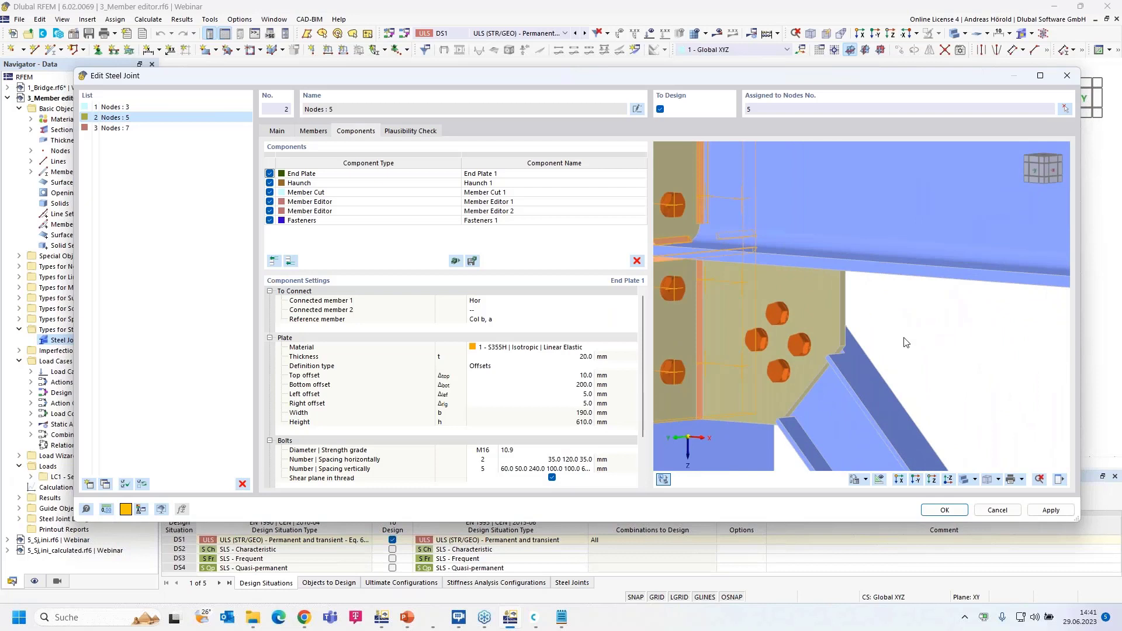
{"action": "left_click", "coordinate": [183, 107]}
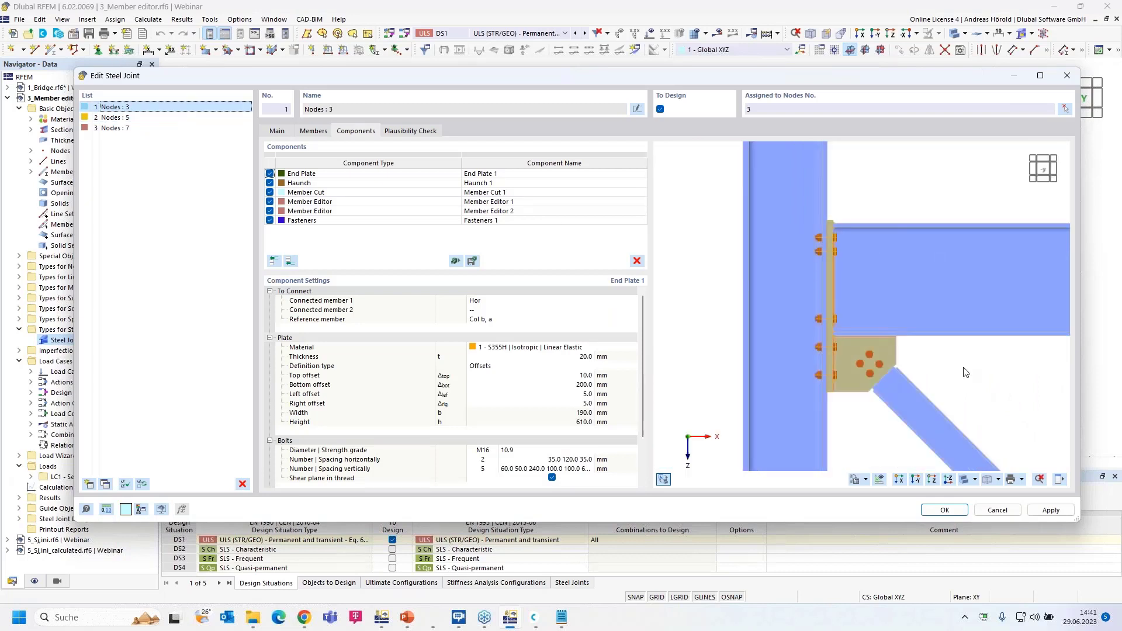
{"action": "scroll", "coordinate": [847, 370], "scroll_direction": "up", "scroll_amount": 4}
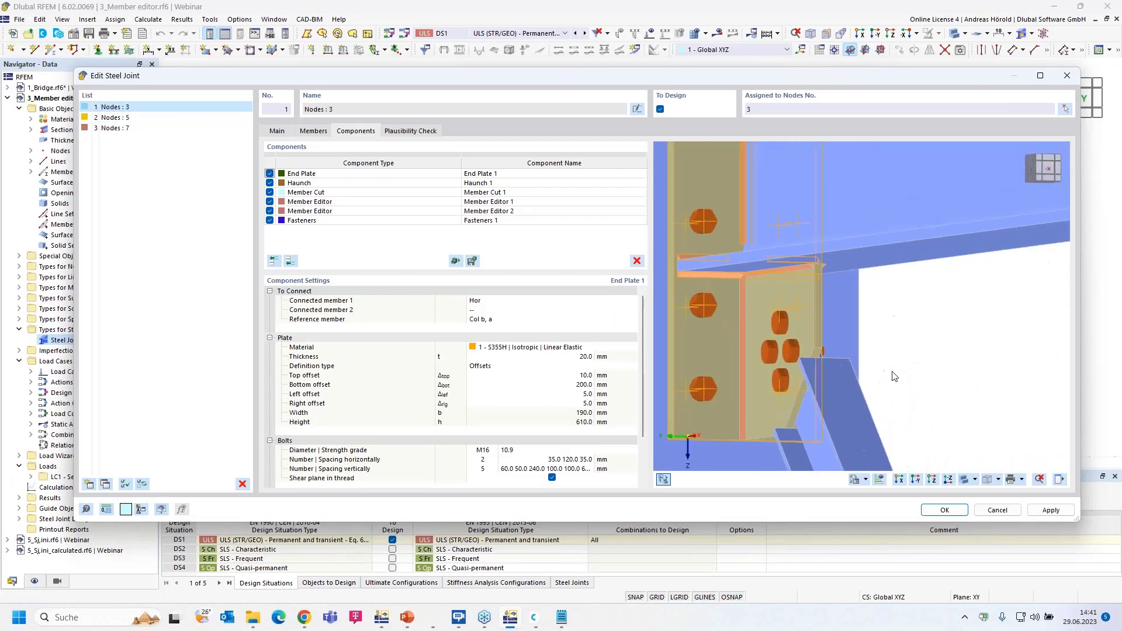
{"action": "scroll", "coordinate": [892, 377], "scroll_direction": "down", "scroll_amount": 2}
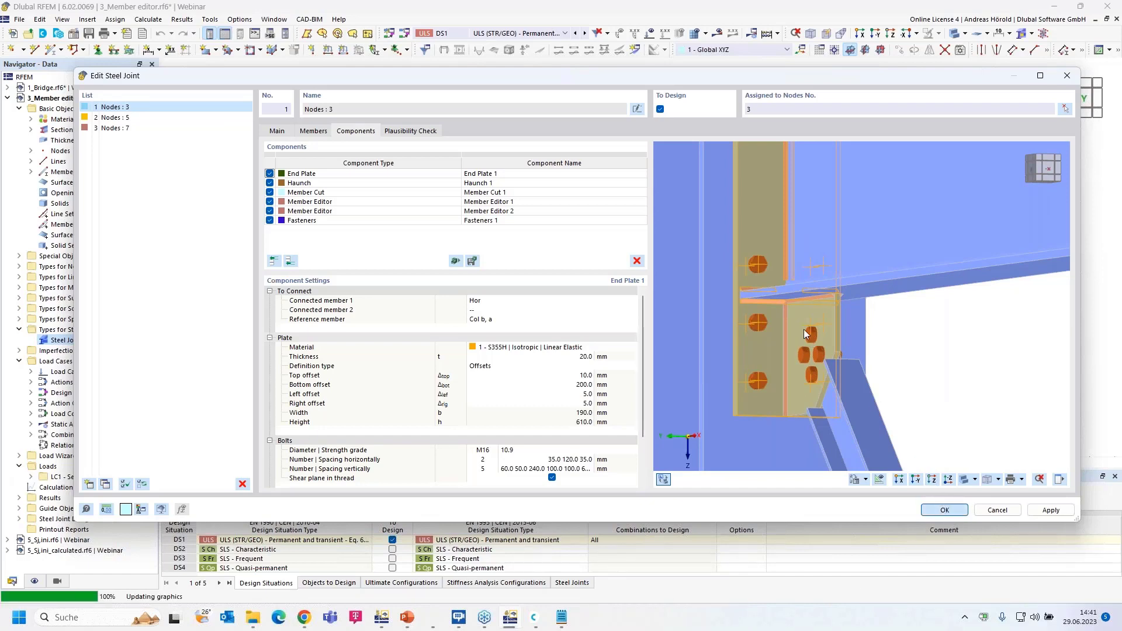
Accept the steel joint edits and switch to the 5_Sj,ini.rf6 frame model
{"action": "key", "text": "Return"}
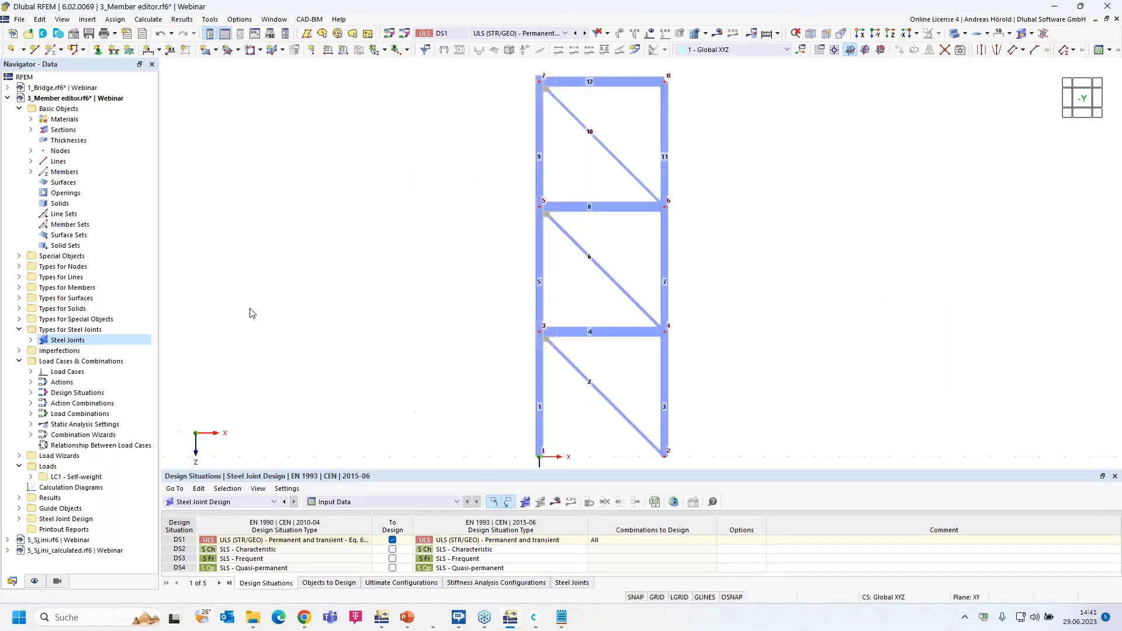
{"action": "left_click", "coordinate": [66, 541]}
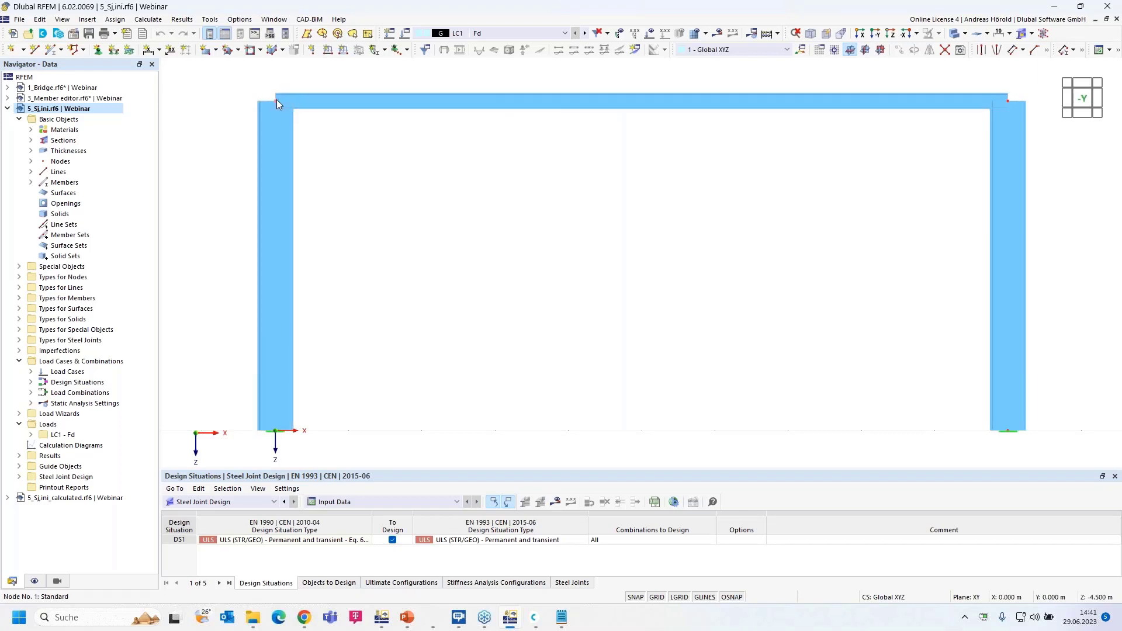
{"action": "mouse_move", "coordinate": [276, 100]}
Switch to RFEM 5 and review the general data and design summary of the RF-JOINTS DSTV joint, including its stiffness
{"action": "left_click", "coordinate": [381, 618]}
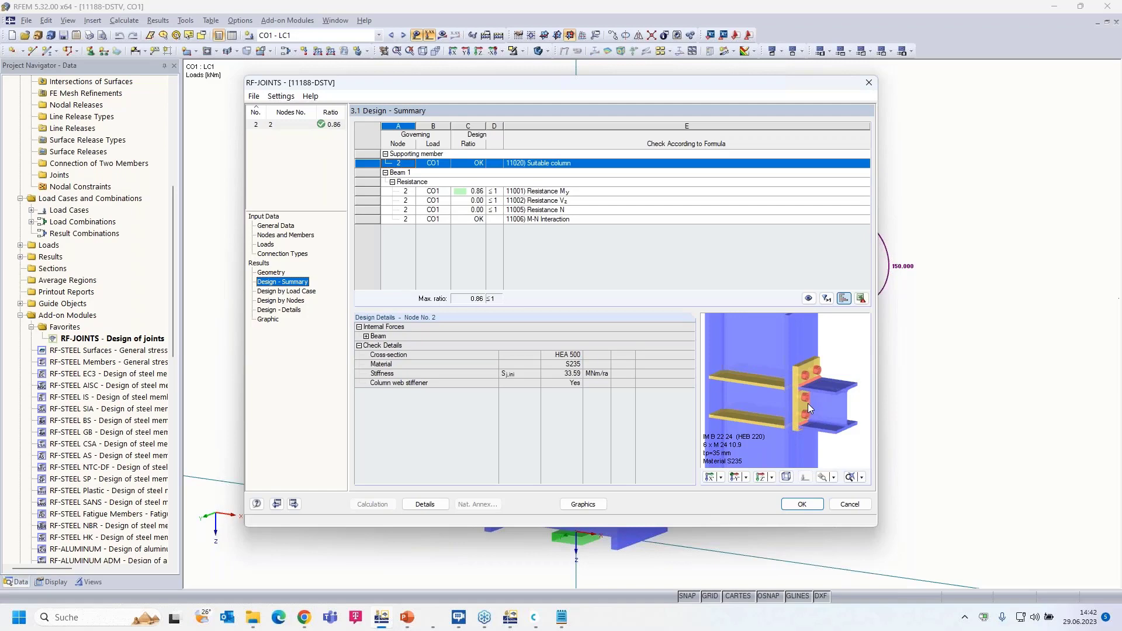
{"action": "left_click", "coordinate": [277, 226]}
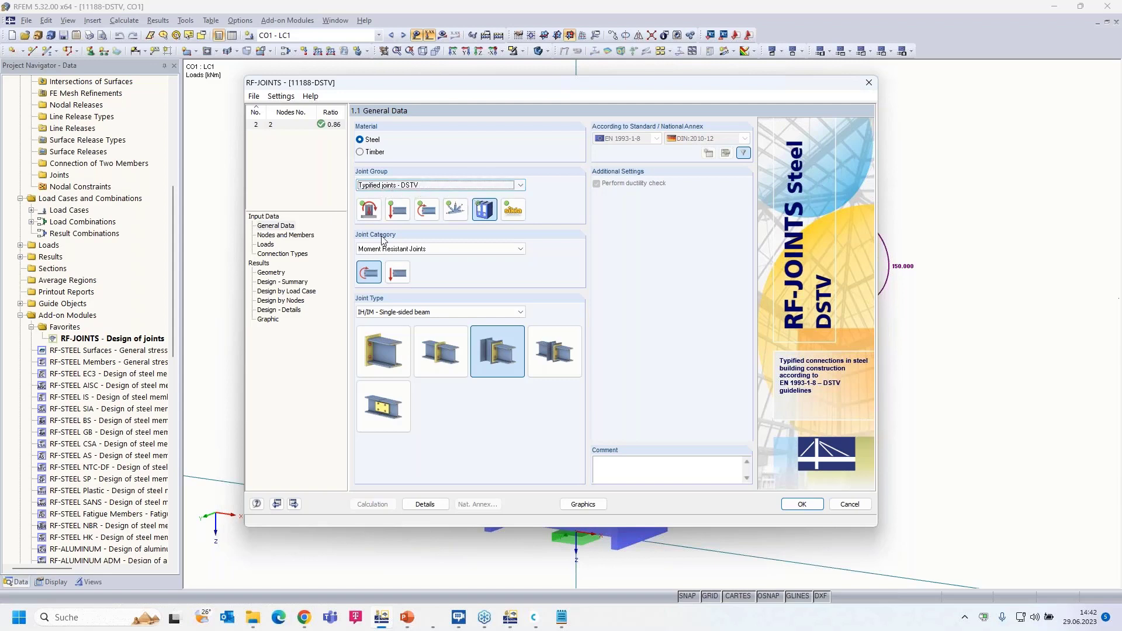
{"action": "left_click", "coordinate": [276, 282]}
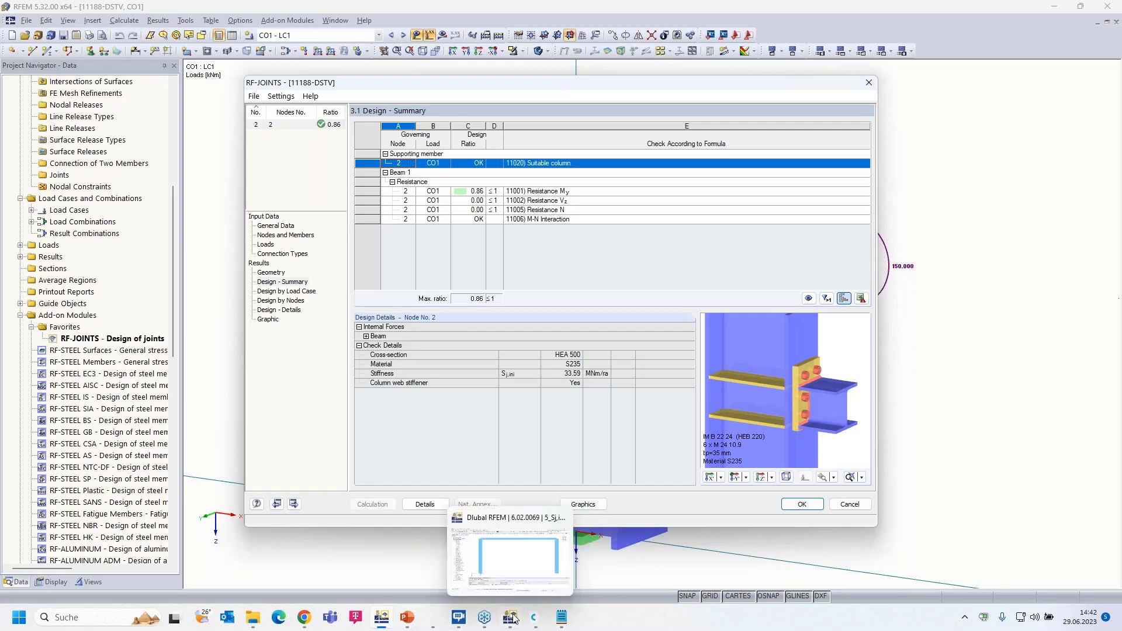
Switch back to RFEM 6 and create a new steel joint assigned to frame corner nodes 1 and 3
{"action": "left_click", "coordinate": [532, 618]}
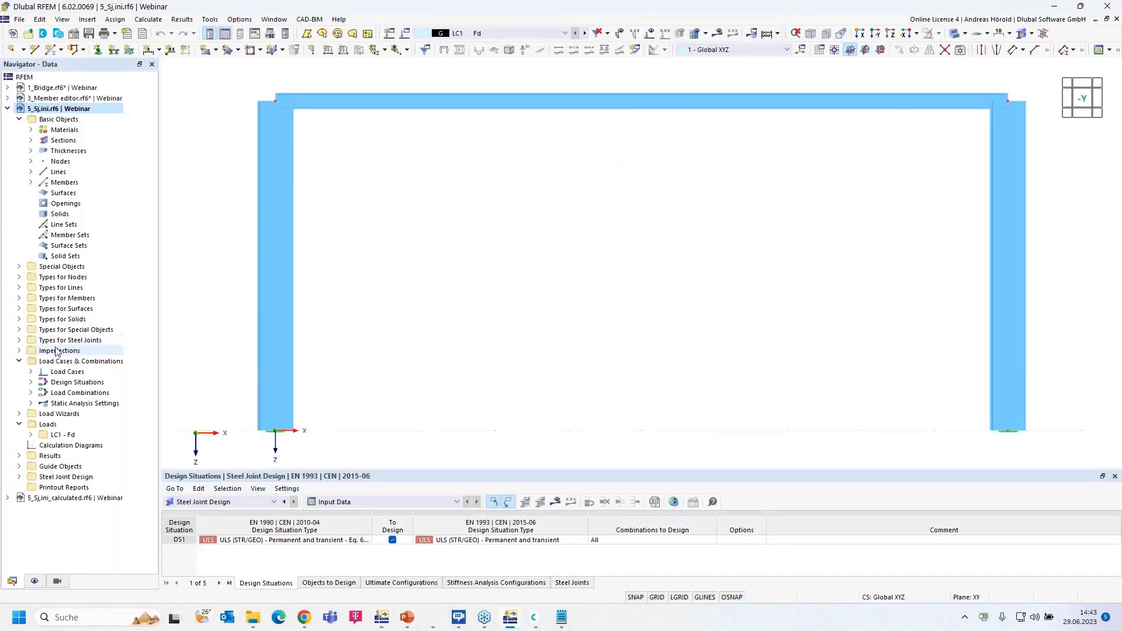
{"action": "left_click", "coordinate": [20, 340]}
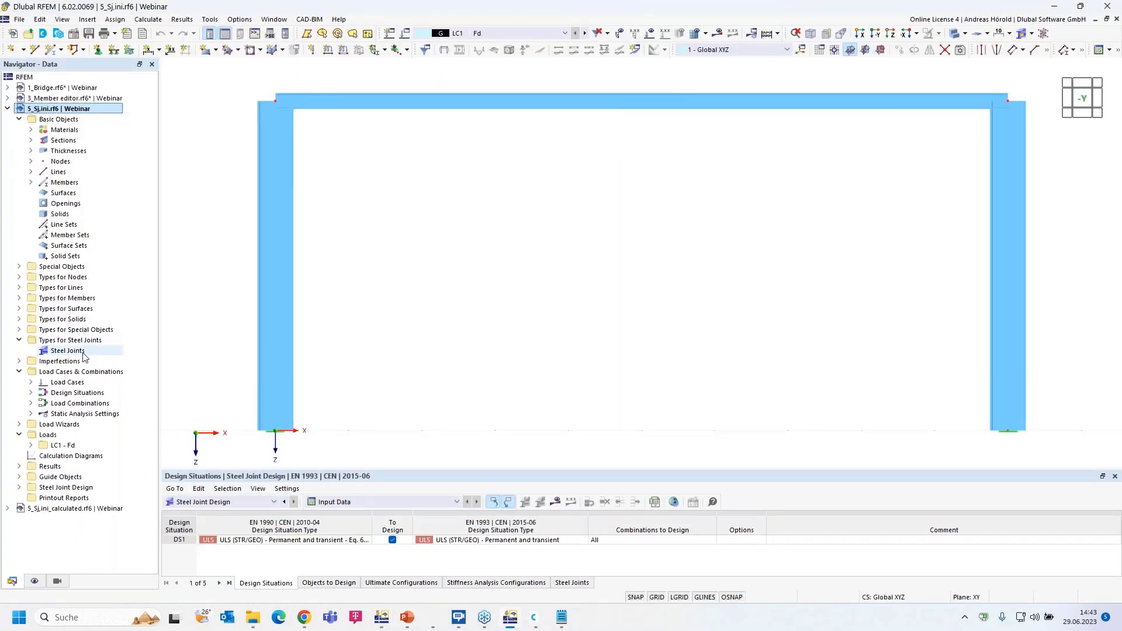
{"action": "right_click", "coordinate": [63, 352]}
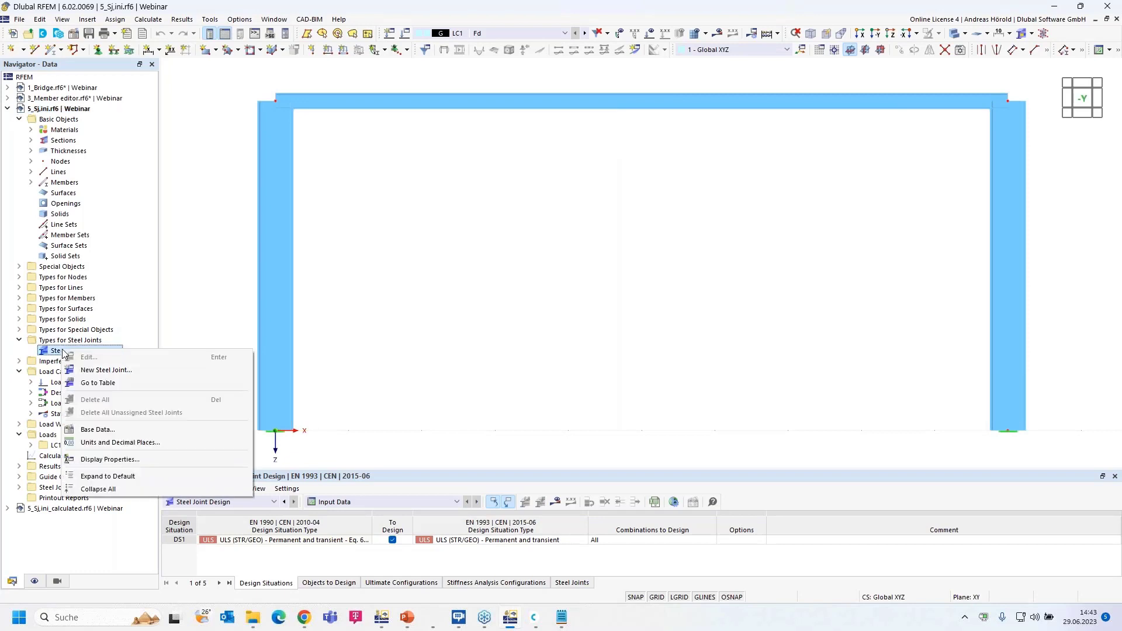
{"action": "left_click", "coordinate": [125, 371]}
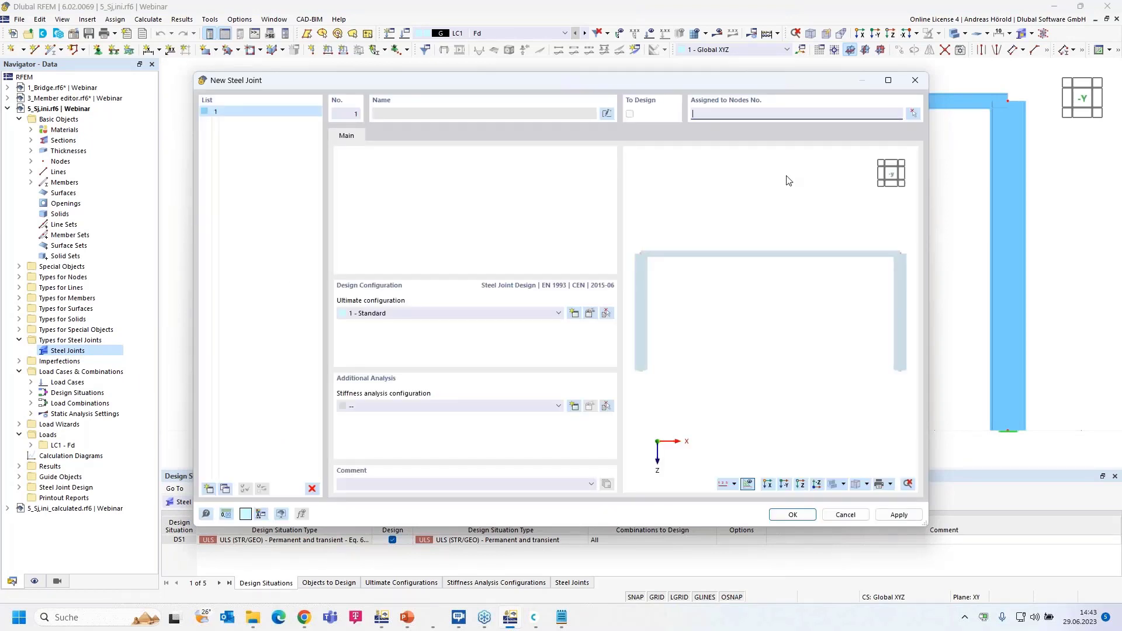
{"action": "left_click", "coordinate": [913, 113]}
{"action": "left_click", "coordinate": [276, 100]}
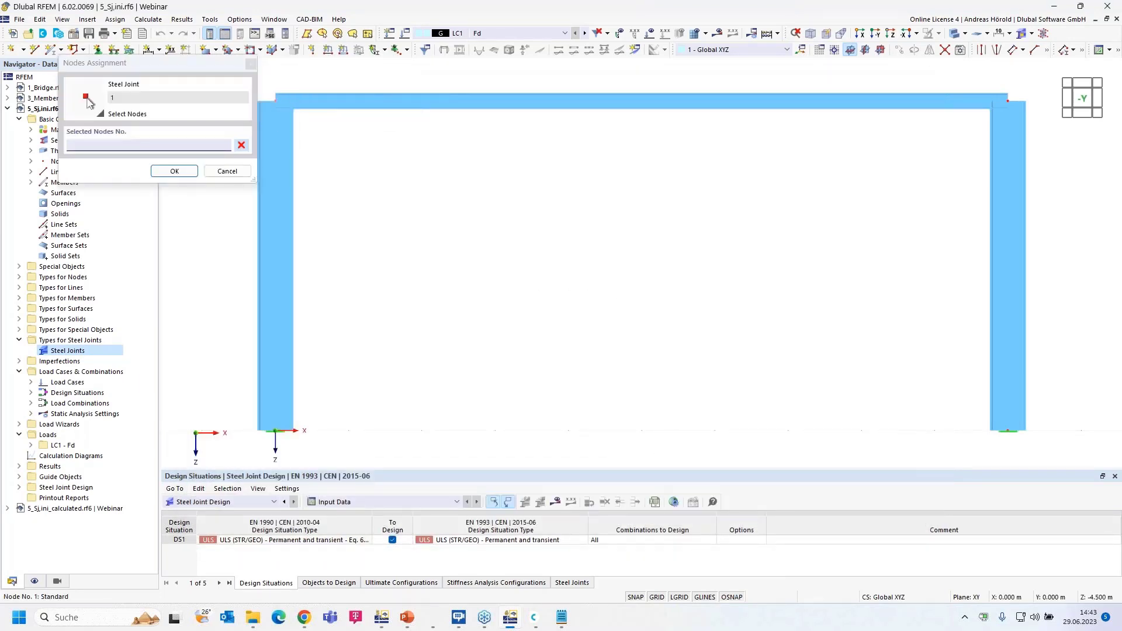
{"action": "left_click", "coordinate": [1005, 106]}
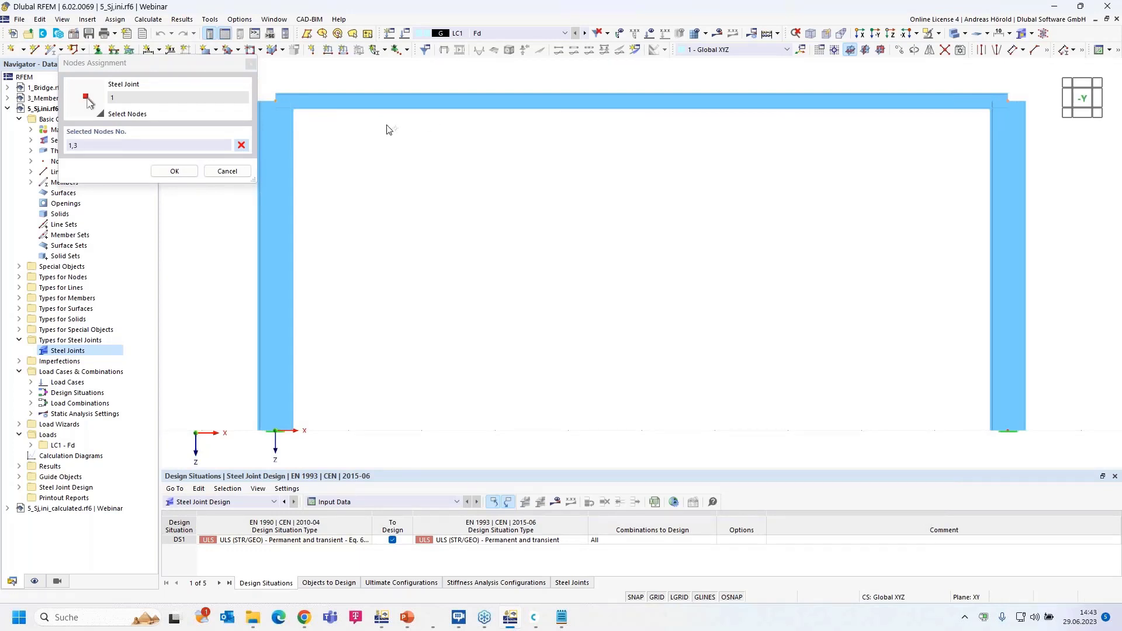
{"action": "left_click", "coordinate": [175, 171]}
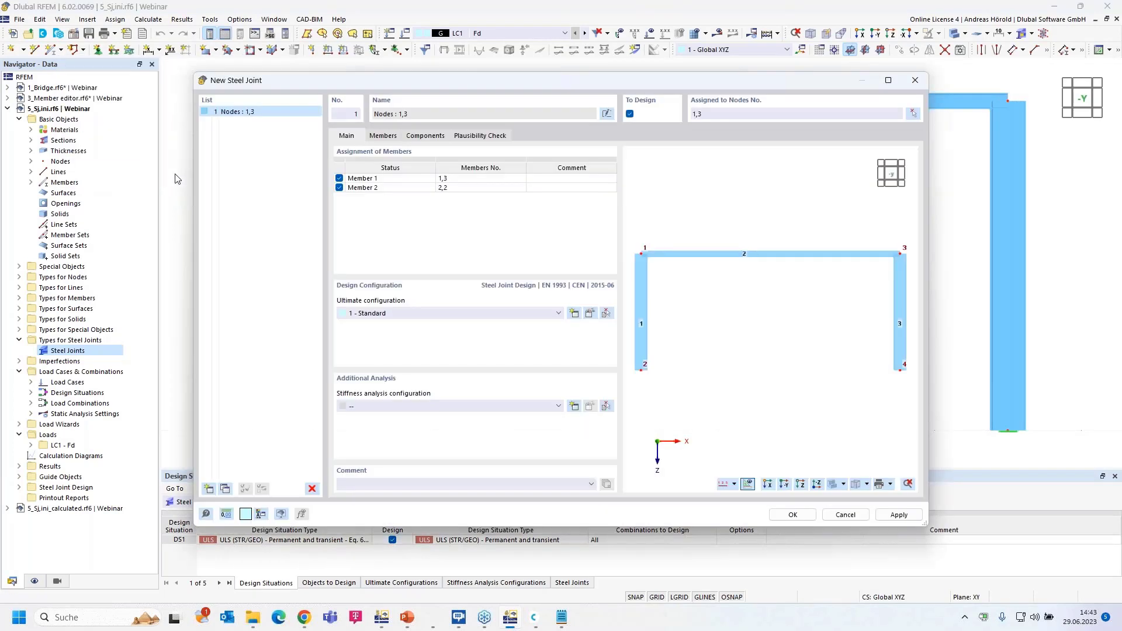
Rename the joint's Member 1 to Col and Member 2 to Hor
{"action": "double_click", "coordinate": [381, 180]}
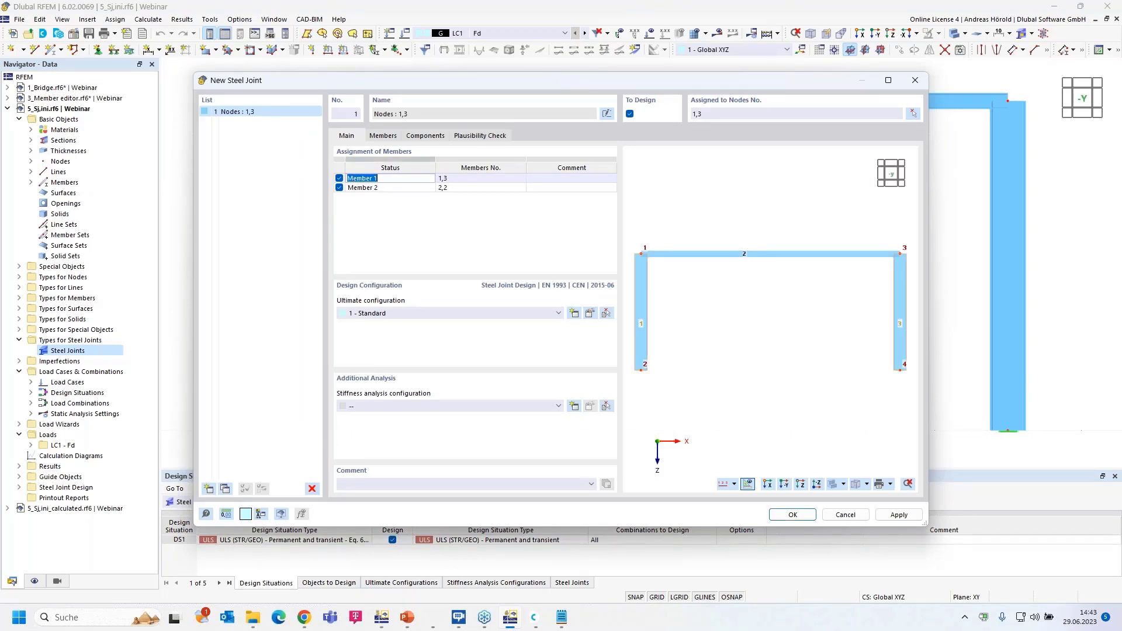
{"action": "type", "text": "Col"}
{"action": "double_click", "coordinate": [394, 188]}
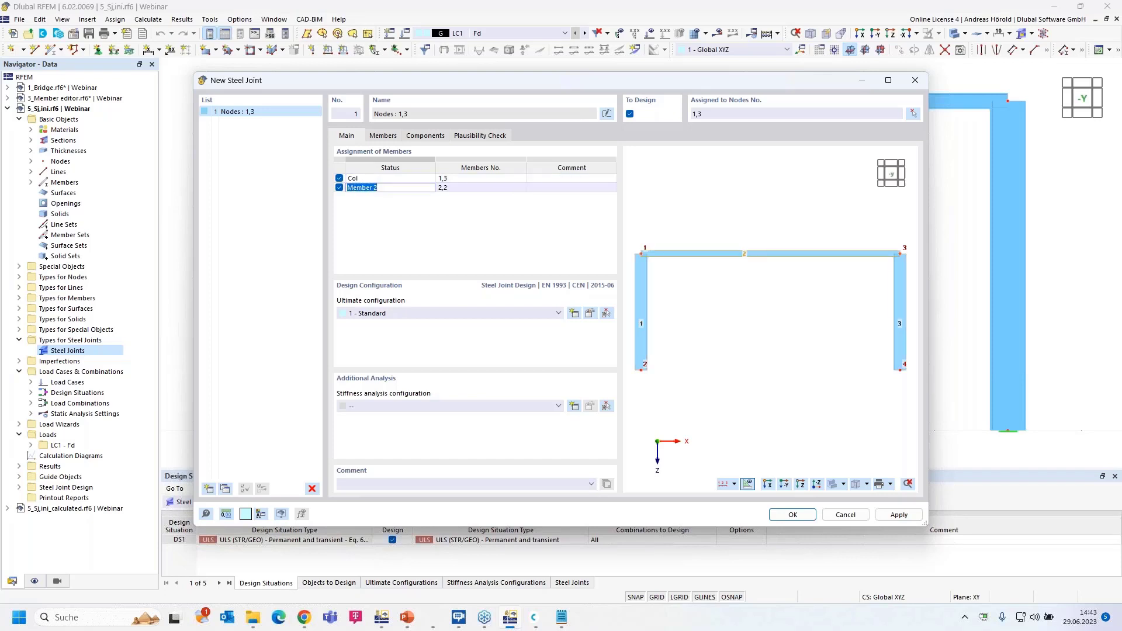
{"action": "type", "text": "Hor"}
{"action": "key", "text": "Return"}
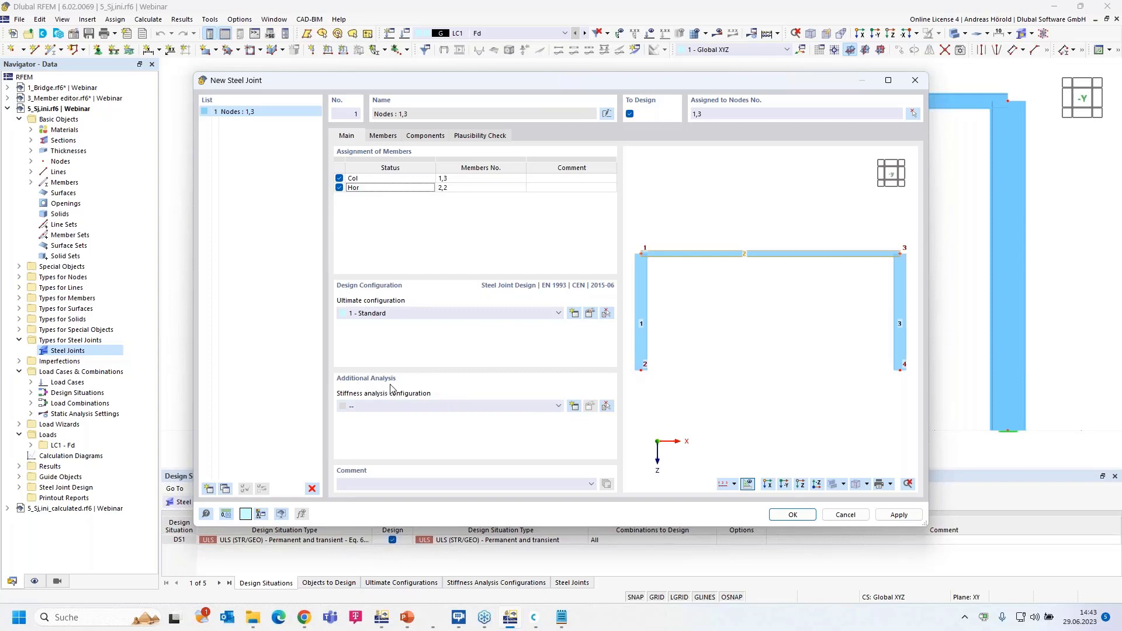
Assign stiffness analysis configuration 1 - Initial stiffness | No interaction to the joint and review its design parameters
{"action": "left_click", "coordinate": [559, 406]}
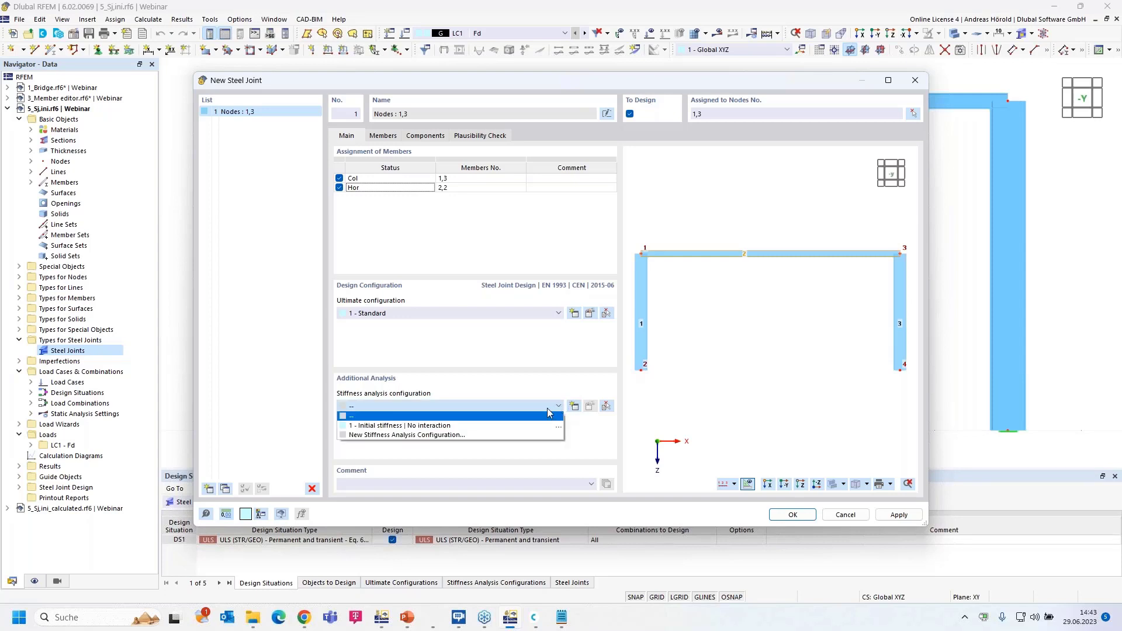
{"action": "left_click", "coordinate": [529, 426]}
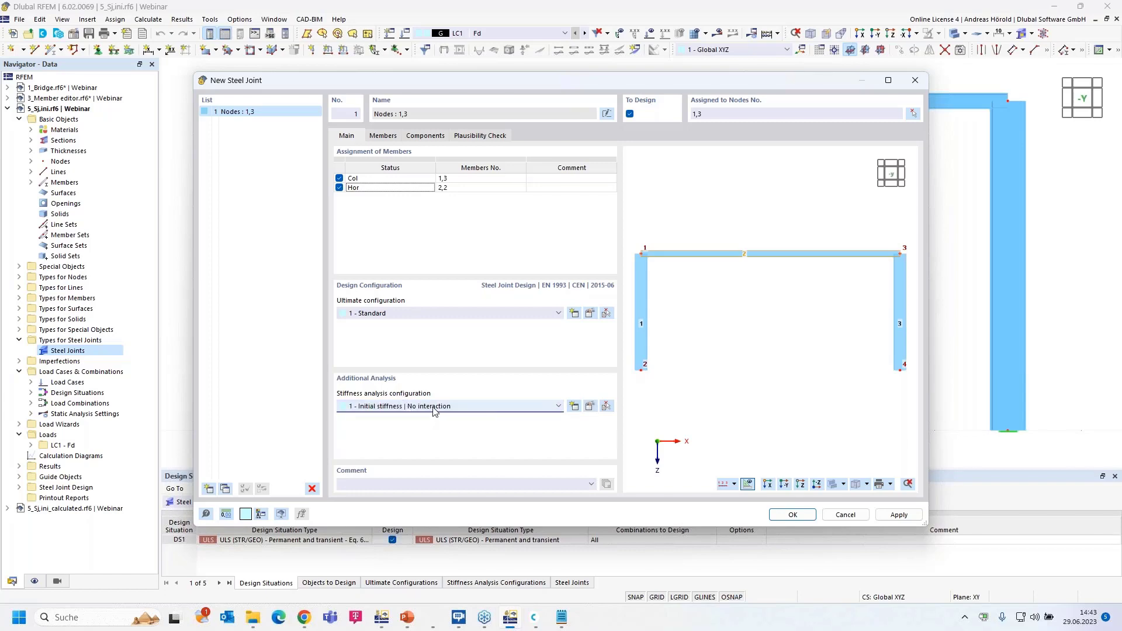
{"action": "left_click", "coordinate": [590, 407]}
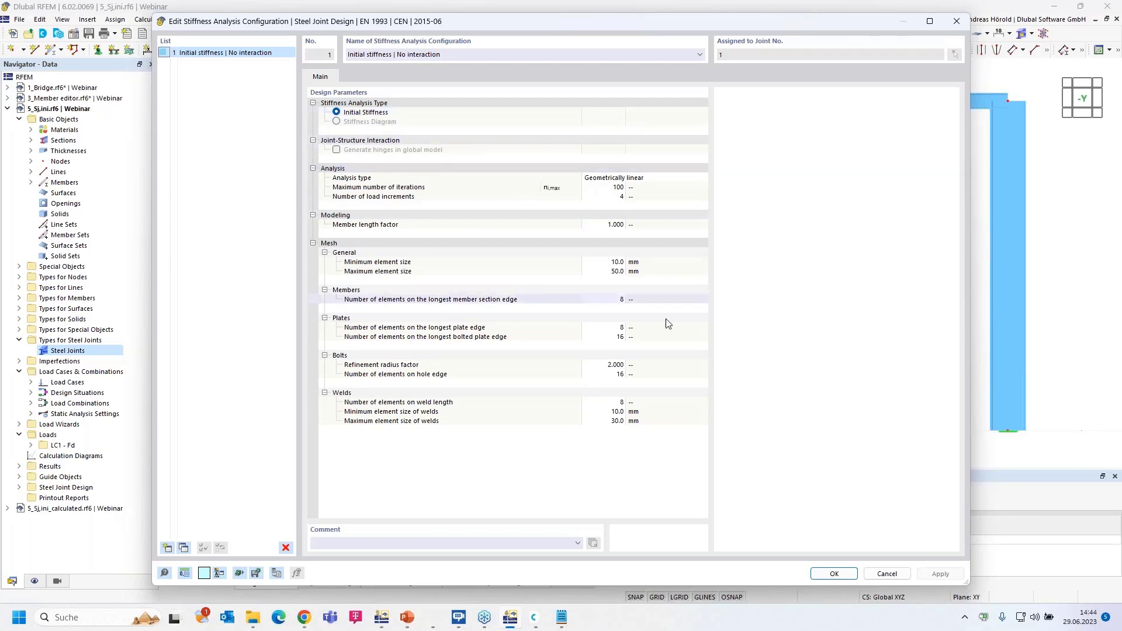
{"action": "left_click", "coordinate": [834, 575]}
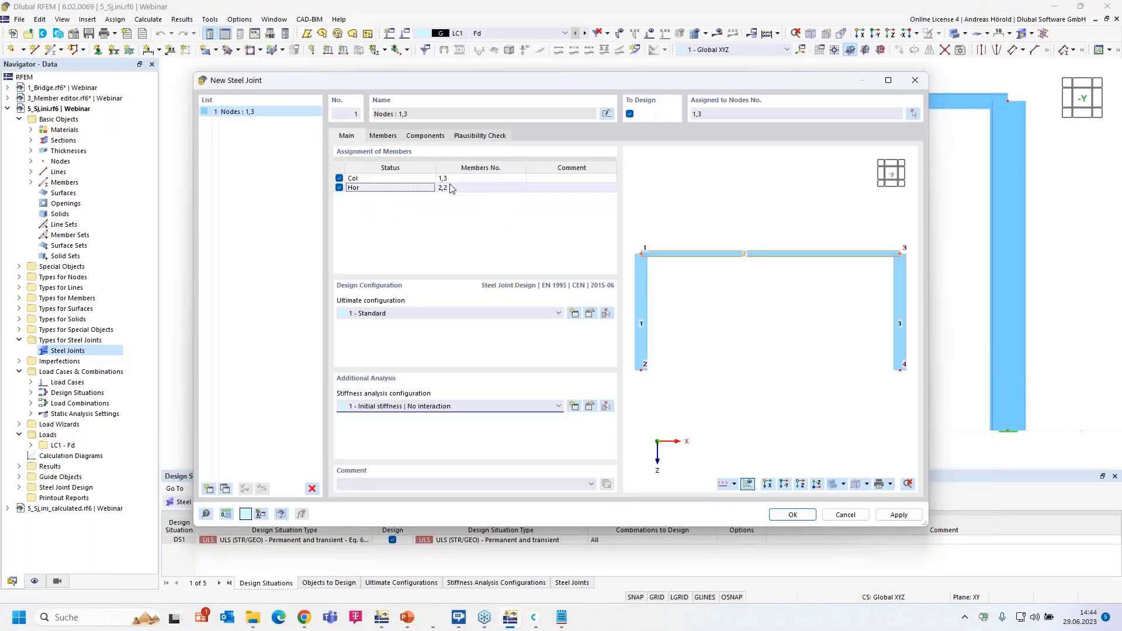
Enable stiffness analysis for member Hor in the My direction only, leaving N and Mz inactive
{"action": "left_click", "coordinate": [385, 136]}
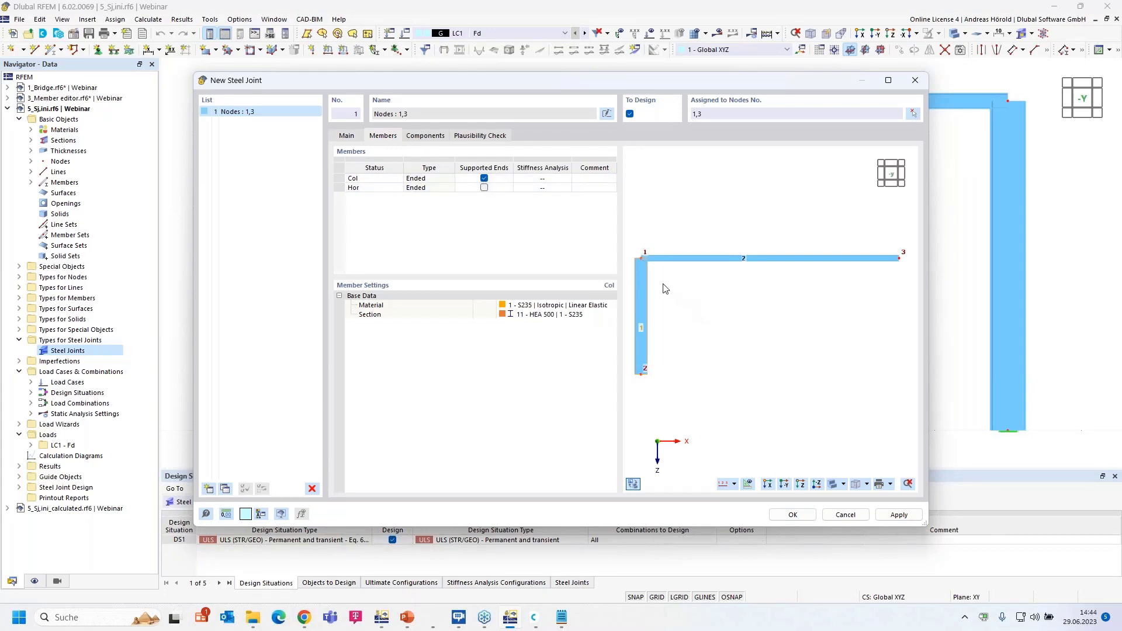
{"action": "scroll", "coordinate": [664, 288], "scroll_direction": "up", "scroll_amount": 3}
{"action": "middle_click_drag", "start_coordinate": [742, 298], "coordinate": [791, 308]}
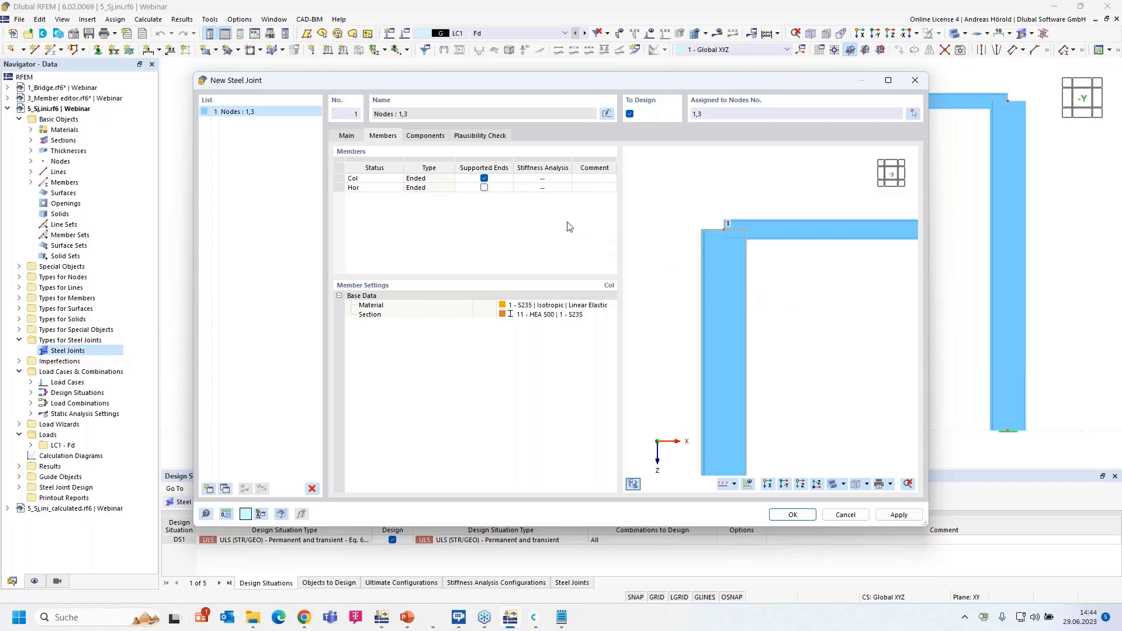
{"action": "left_click", "coordinate": [564, 188]}
{"action": "left_click", "coordinate": [567, 188]}
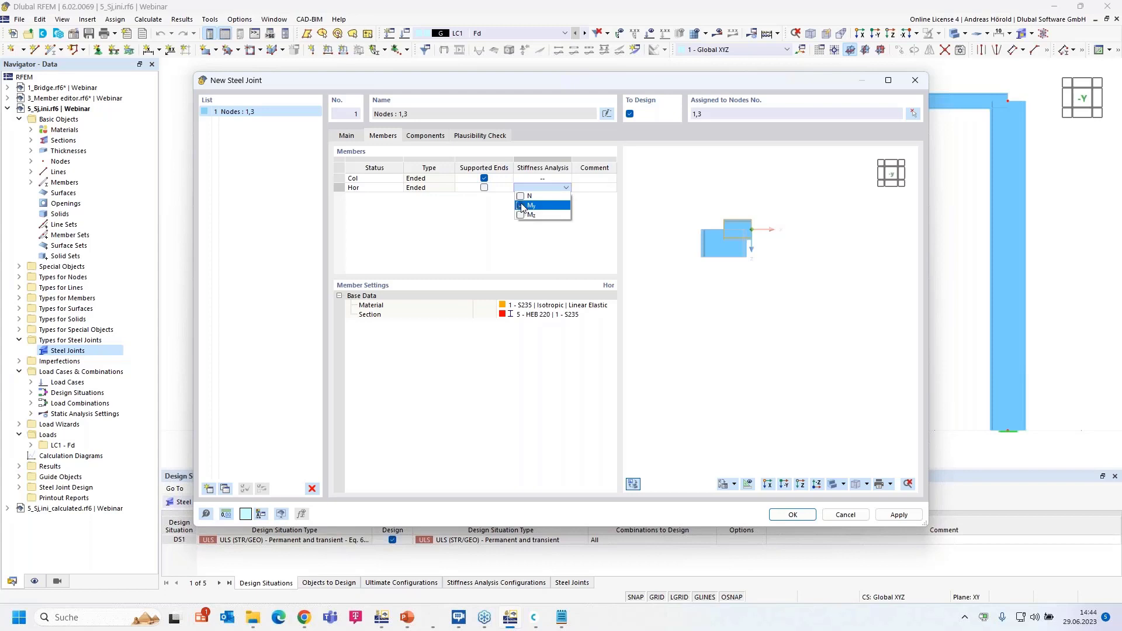
{"action": "left_click", "coordinate": [520, 206]}
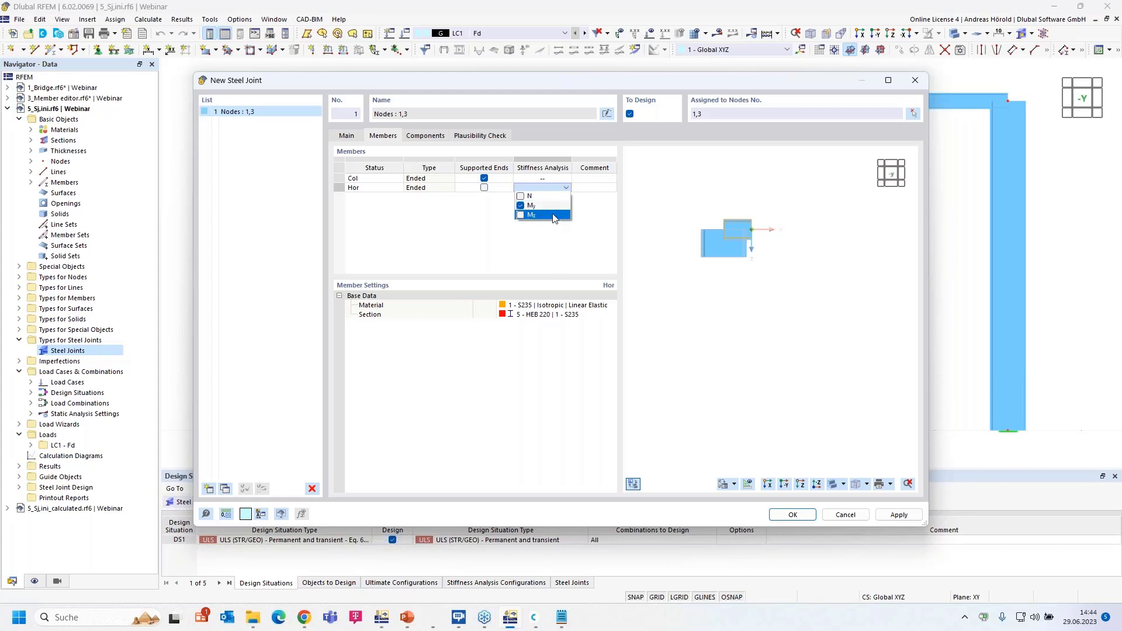
{"action": "left_click", "coordinate": [521, 197]}
{"action": "left_click", "coordinate": [520, 214]}
{"action": "left_click", "coordinate": [521, 197]}
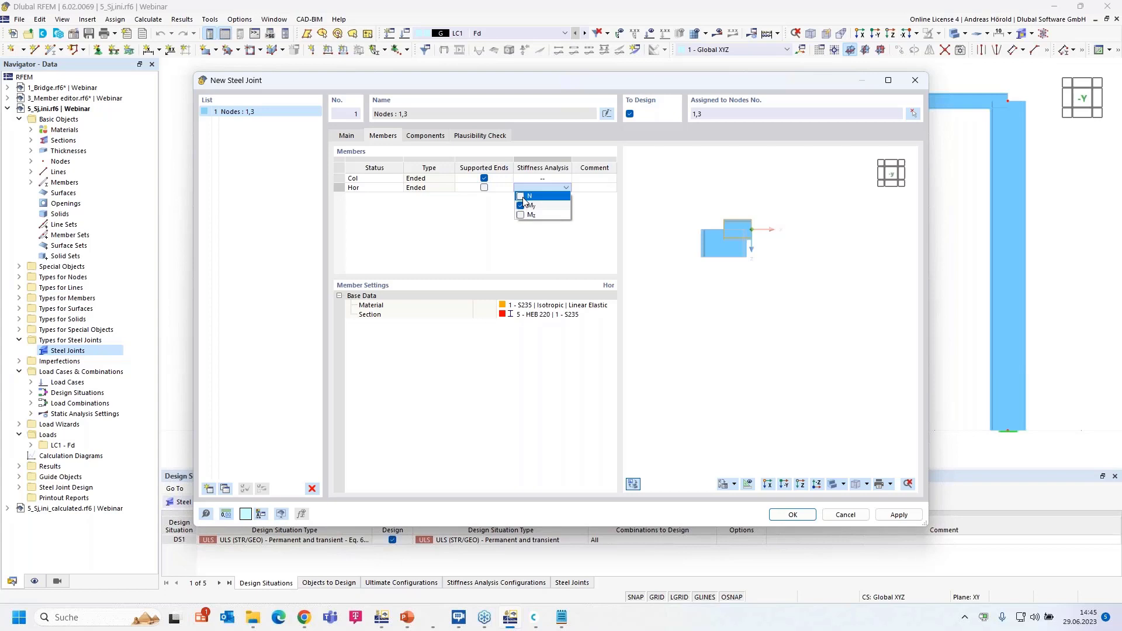
{"action": "left_click", "coordinate": [602, 232]}
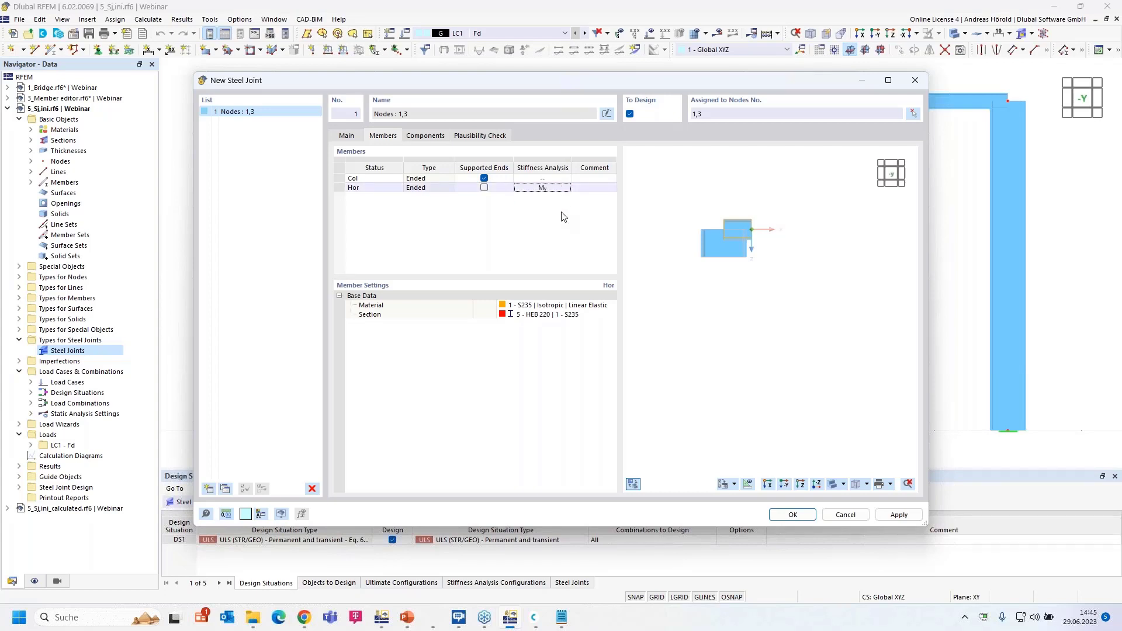
Browse the joint template categories and insert the rigid Beam to Column template End Plate | Column Stiffeners I as the joint's components
{"action": "left_click", "coordinate": [423, 137]}
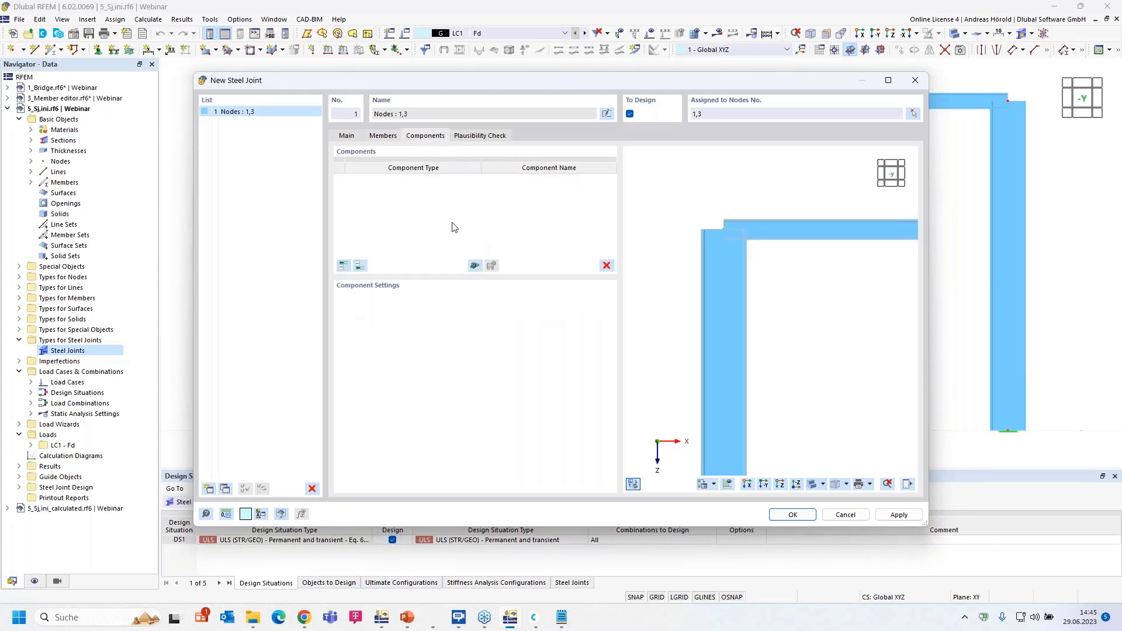
{"action": "left_click", "coordinate": [474, 266]}
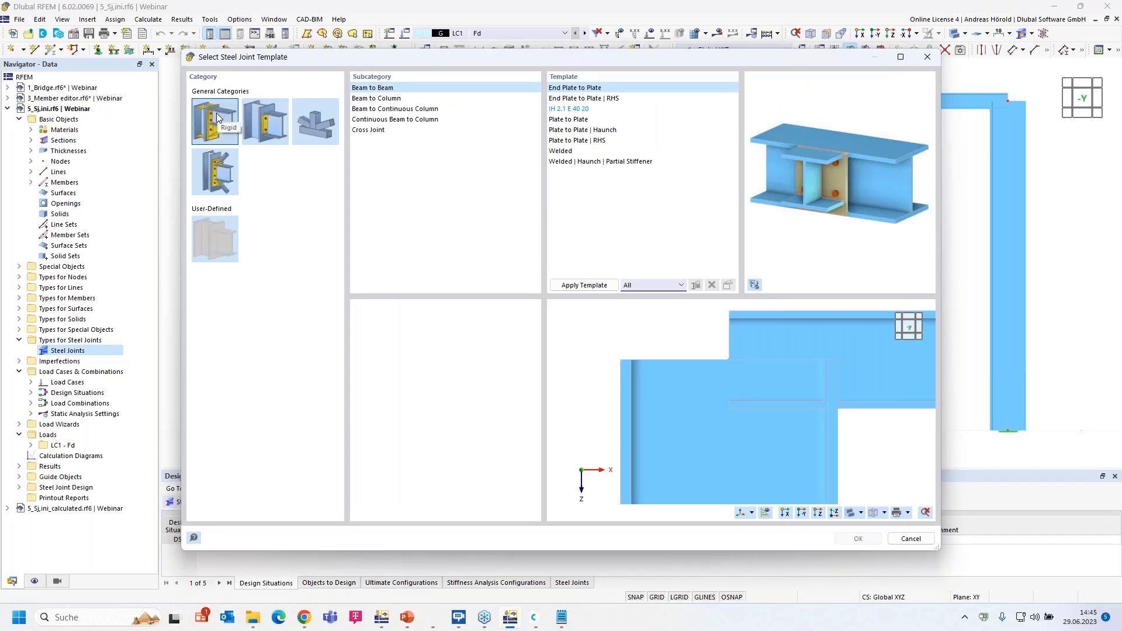
{"action": "left_click", "coordinate": [268, 128]}
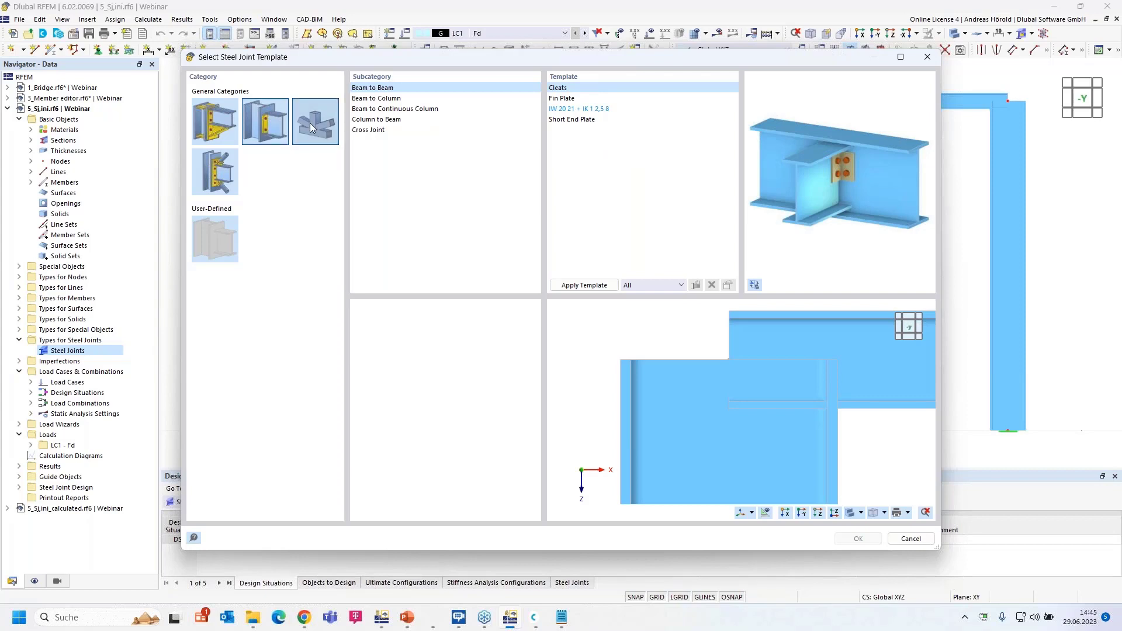
{"action": "left_click", "coordinate": [310, 123]}
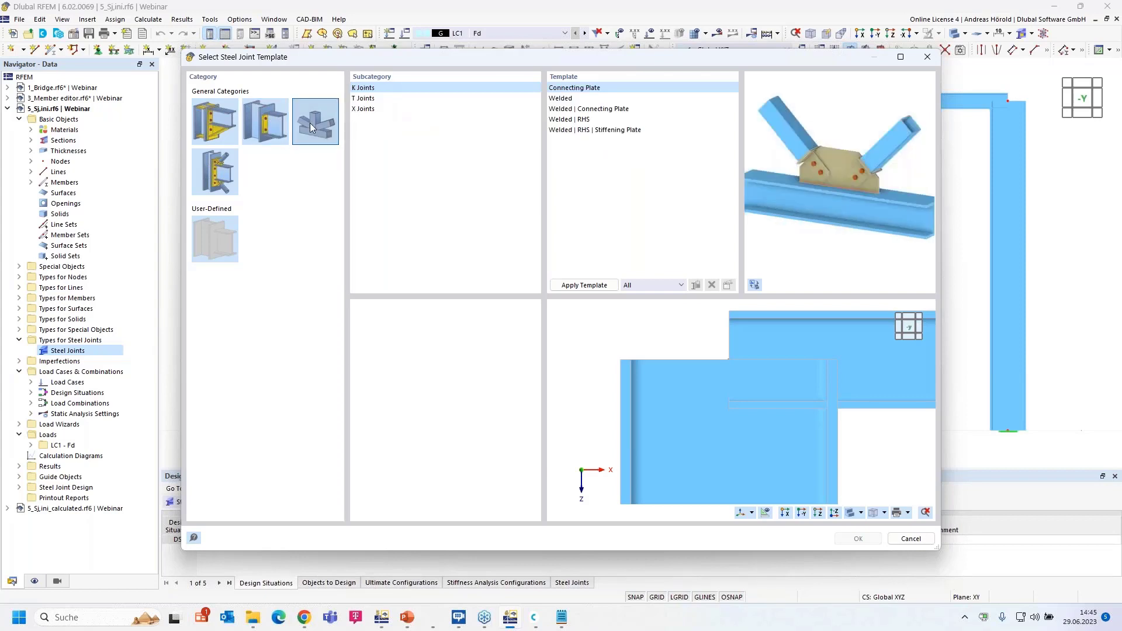
{"action": "left_click", "coordinate": [214, 178]}
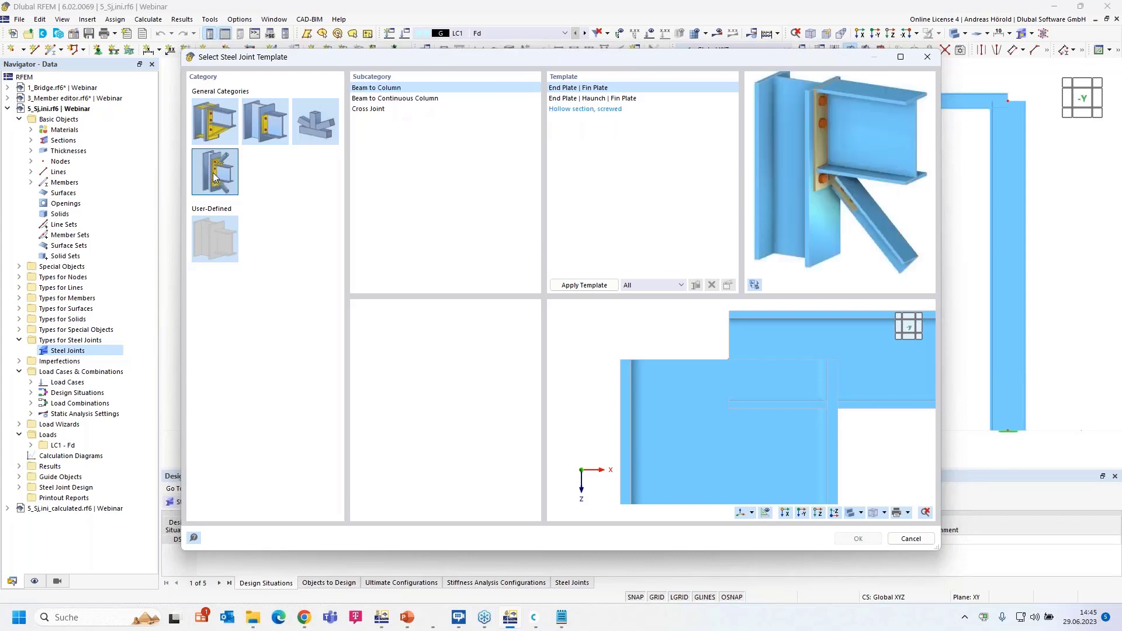
{"action": "left_click", "coordinate": [215, 124]}
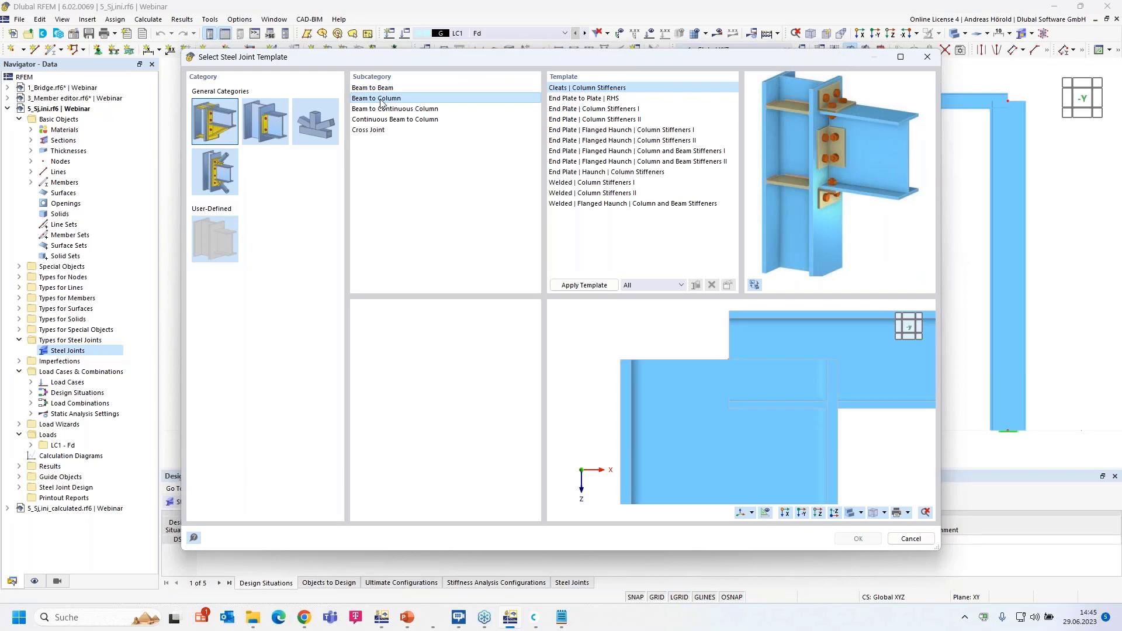
{"action": "left_click", "coordinate": [619, 112]}
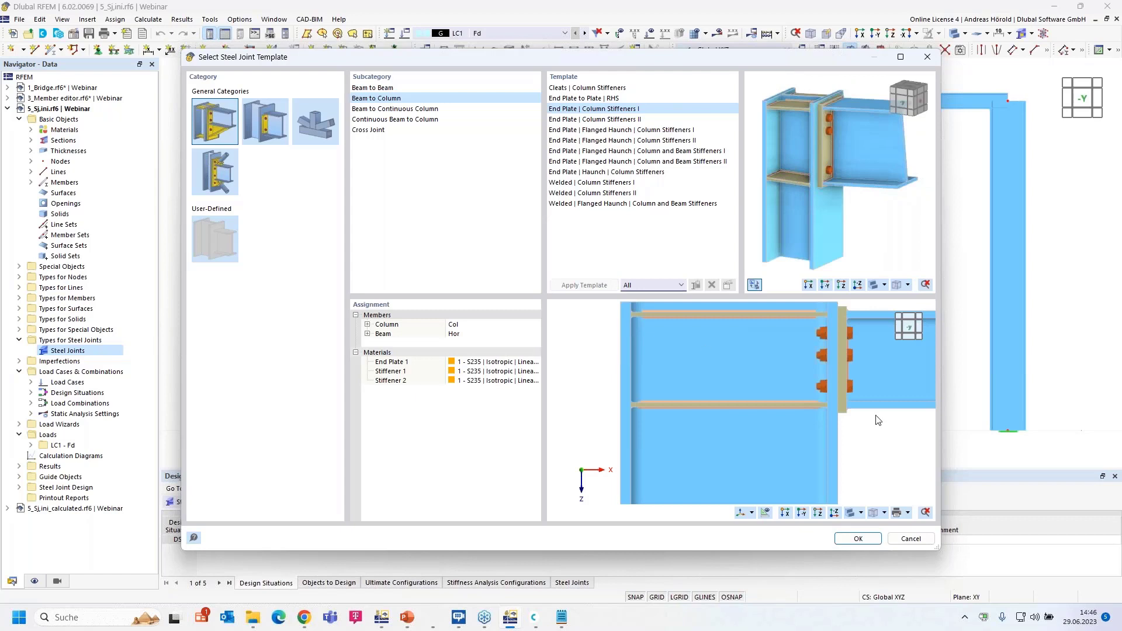
{"action": "scroll", "coordinate": [753, 375], "scroll_direction": "down", "scroll_amount": 1}
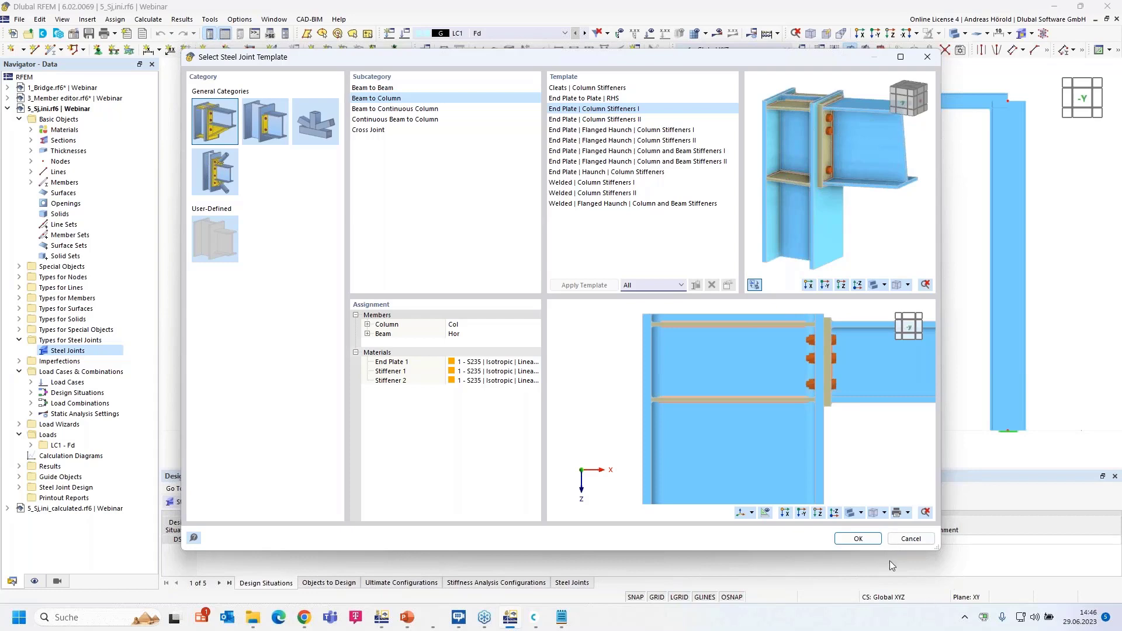
{"action": "left_click", "coordinate": [858, 542]}
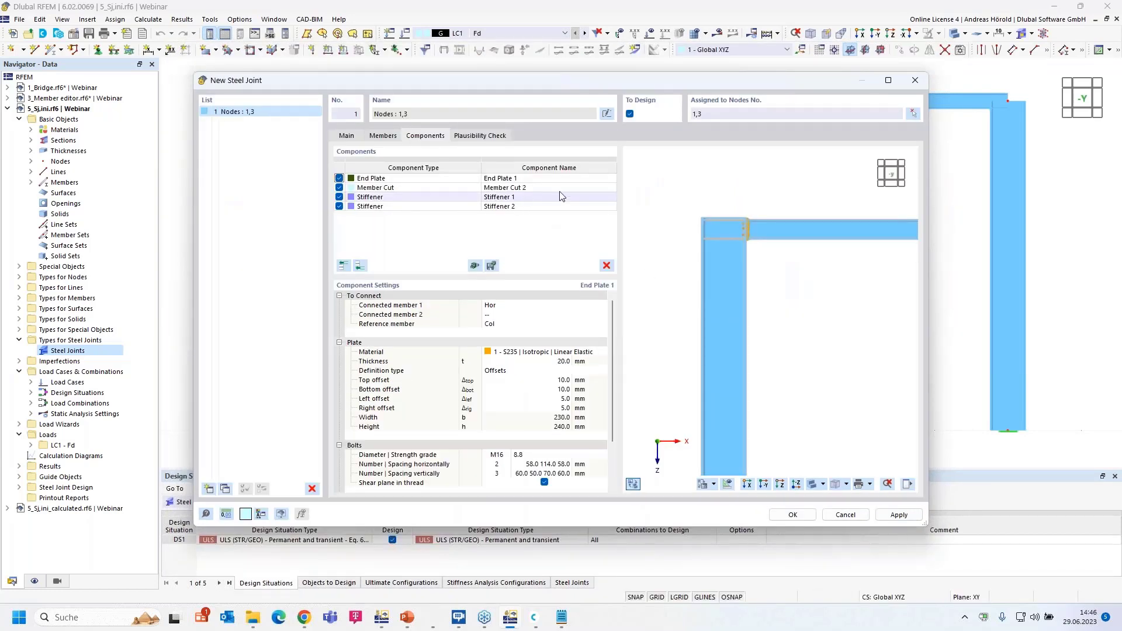
Set the offset of the column's member cut to -120 mm
{"action": "scroll", "coordinate": [716, 224], "scroll_direction": "up", "scroll_amount": 3}
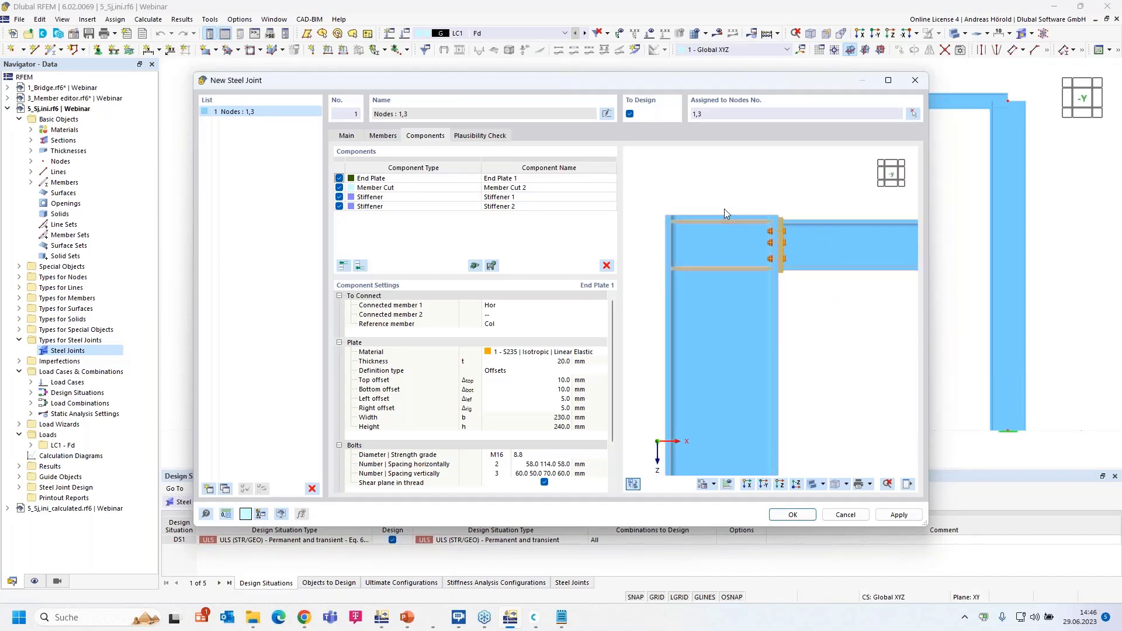
{"action": "scroll", "coordinate": [724, 214], "scroll_direction": "up", "scroll_amount": 2}
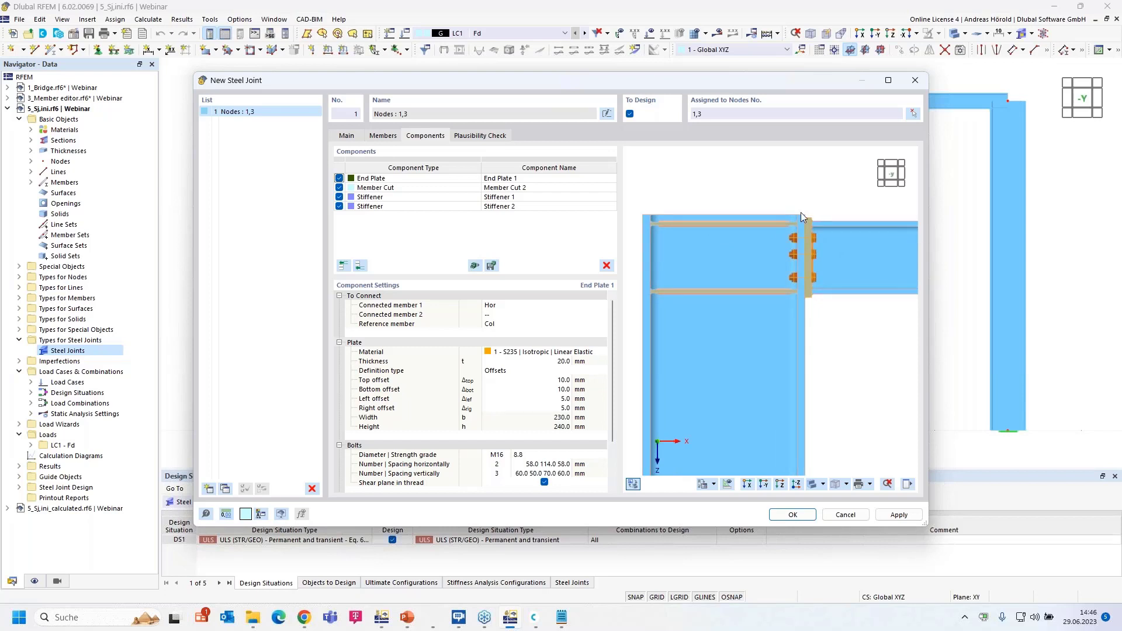
{"action": "left_click", "coordinate": [431, 188]}
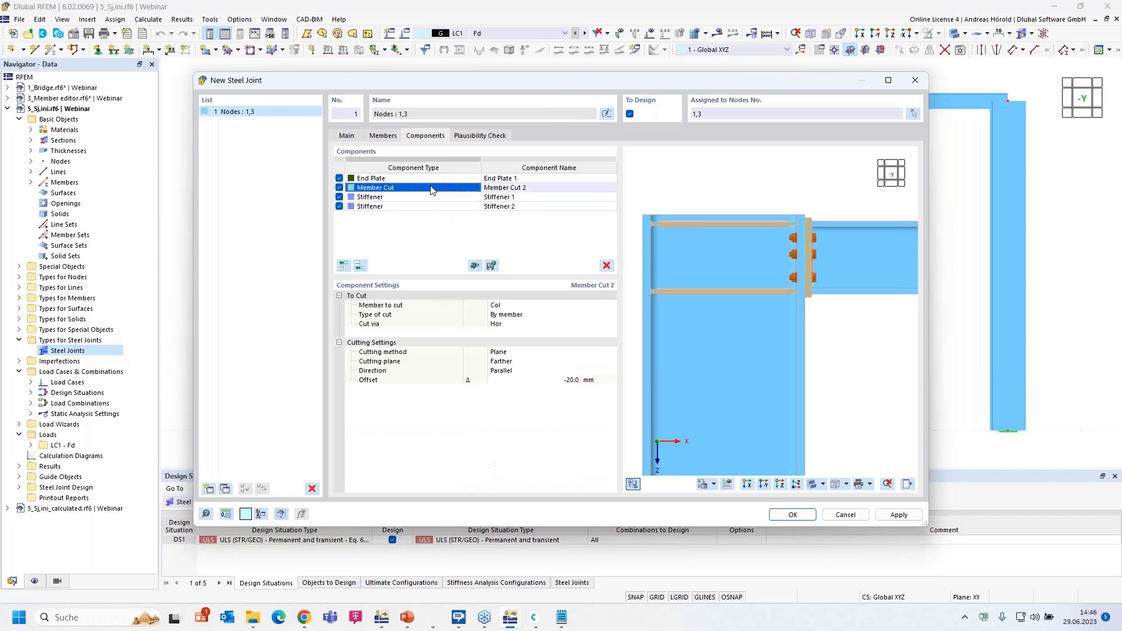
{"action": "left_click", "coordinate": [431, 188]}
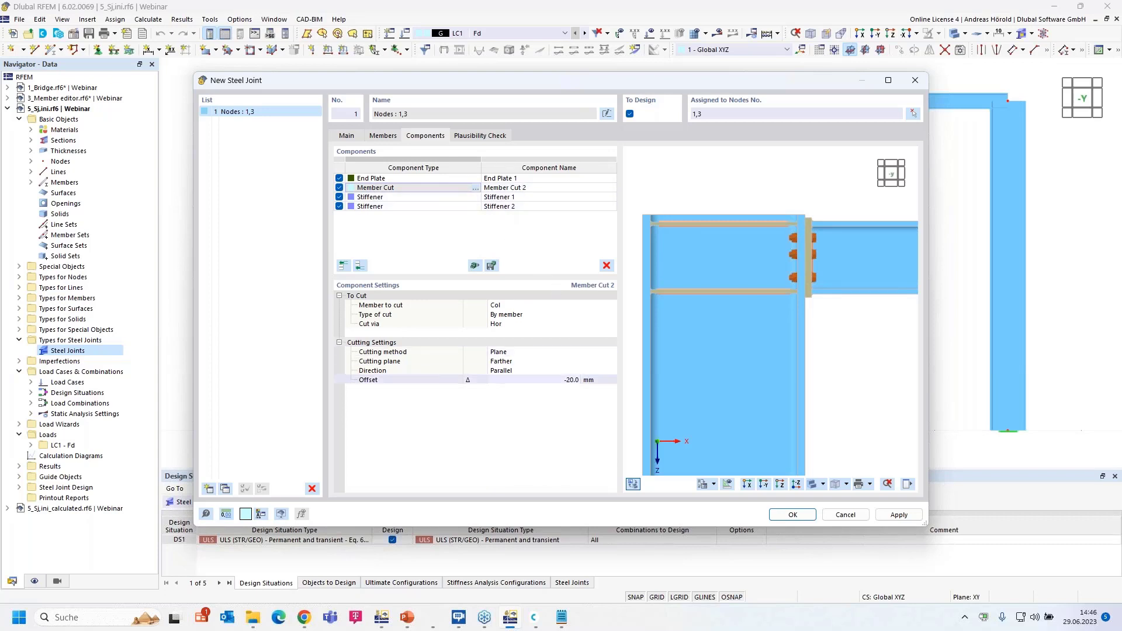
{"action": "left_click", "coordinate": [571, 381]}
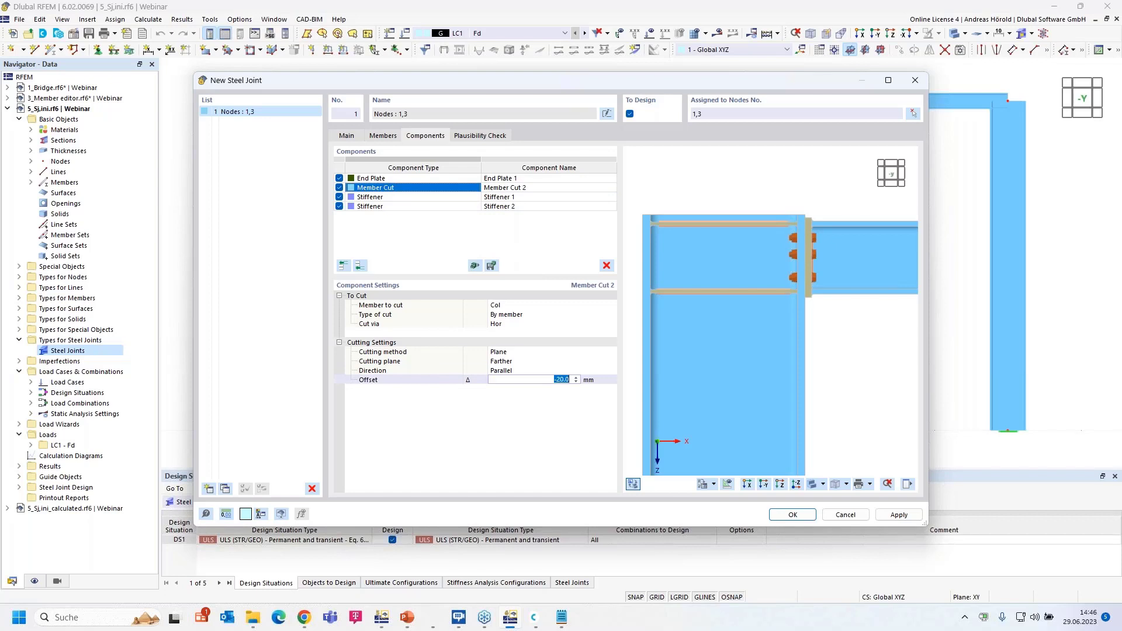
{"action": "type", "text": "-120"}
{"action": "key", "text": "Return"}
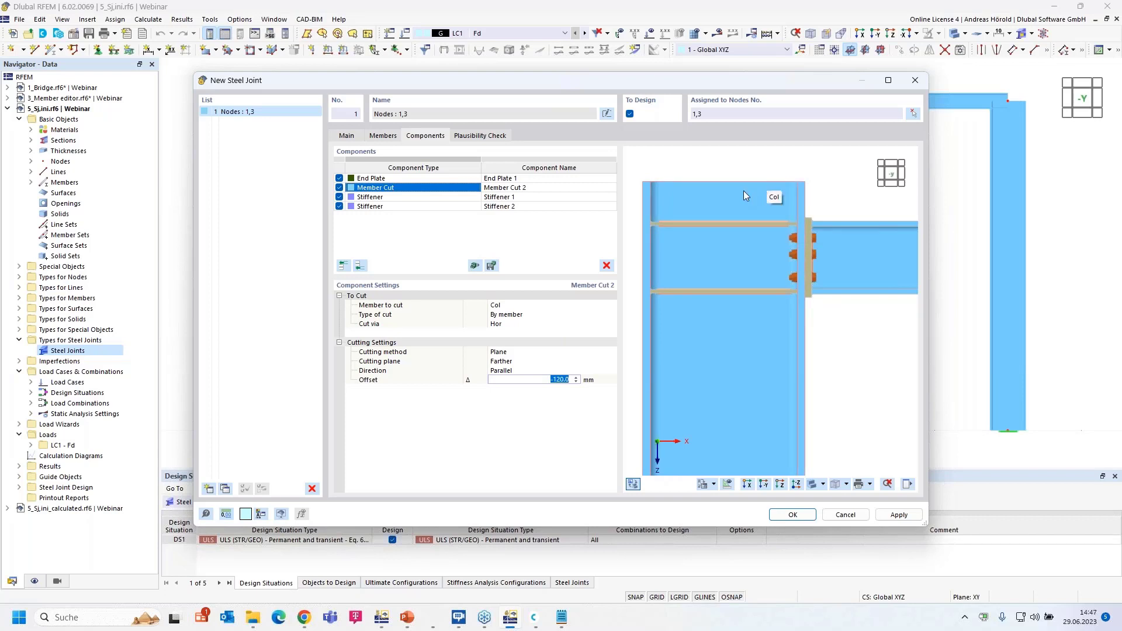
Set the end plate's thickness to 35 mm
{"action": "left_click", "coordinate": [399, 178]}
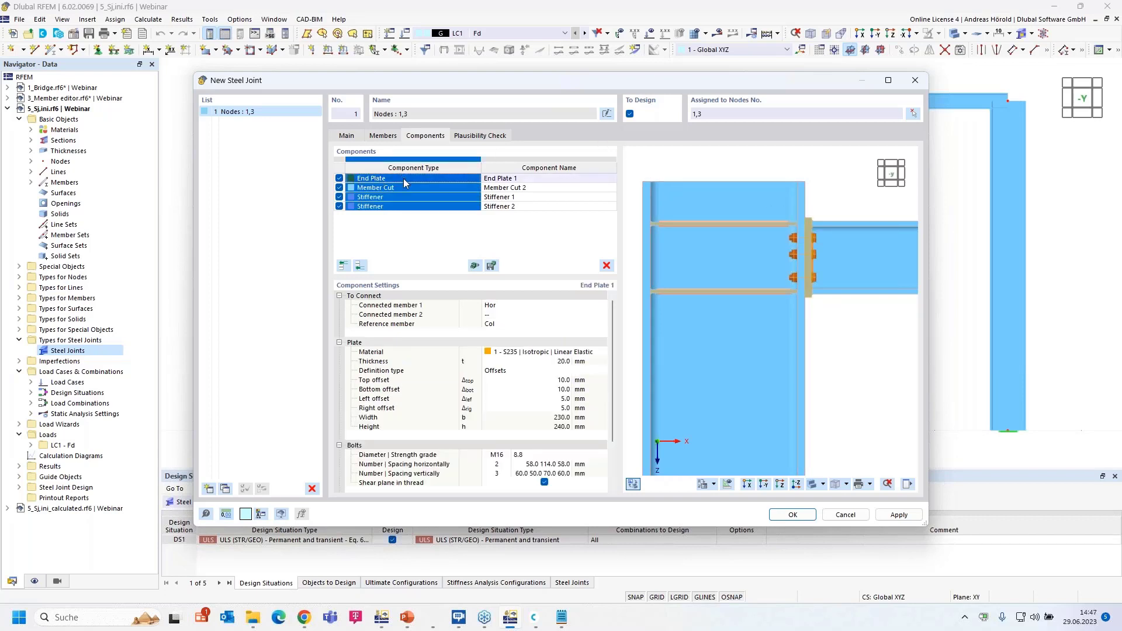
{"action": "left_click", "coordinate": [534, 179]}
{"action": "left_click", "coordinate": [534, 178]}
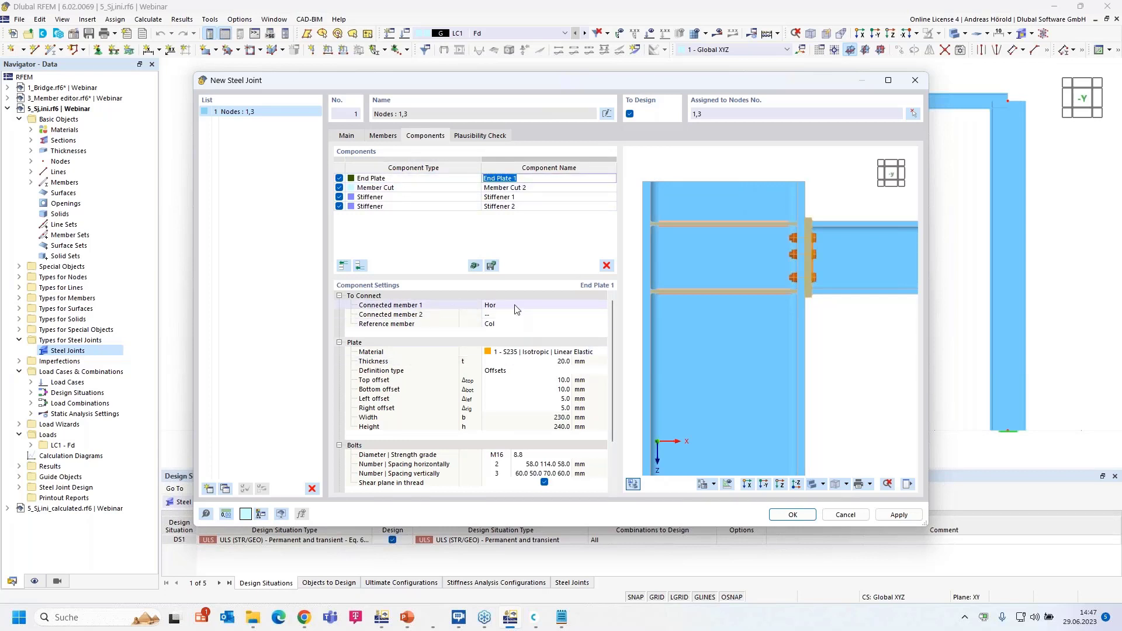
{"action": "left_click", "coordinate": [566, 362]}
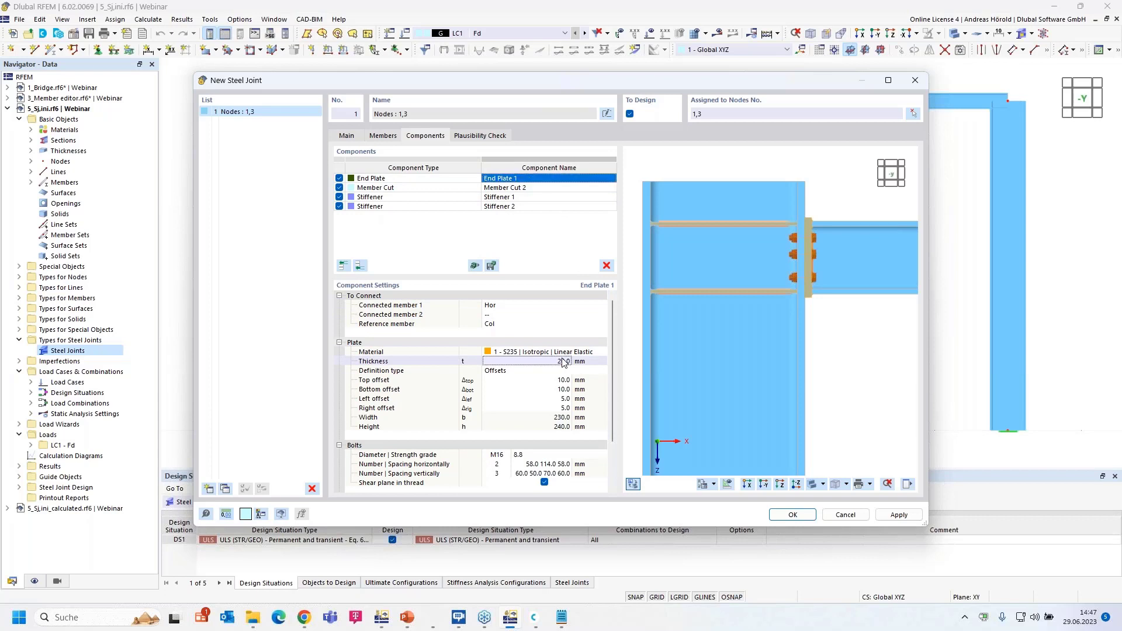
{"action": "type", "text": "35"}
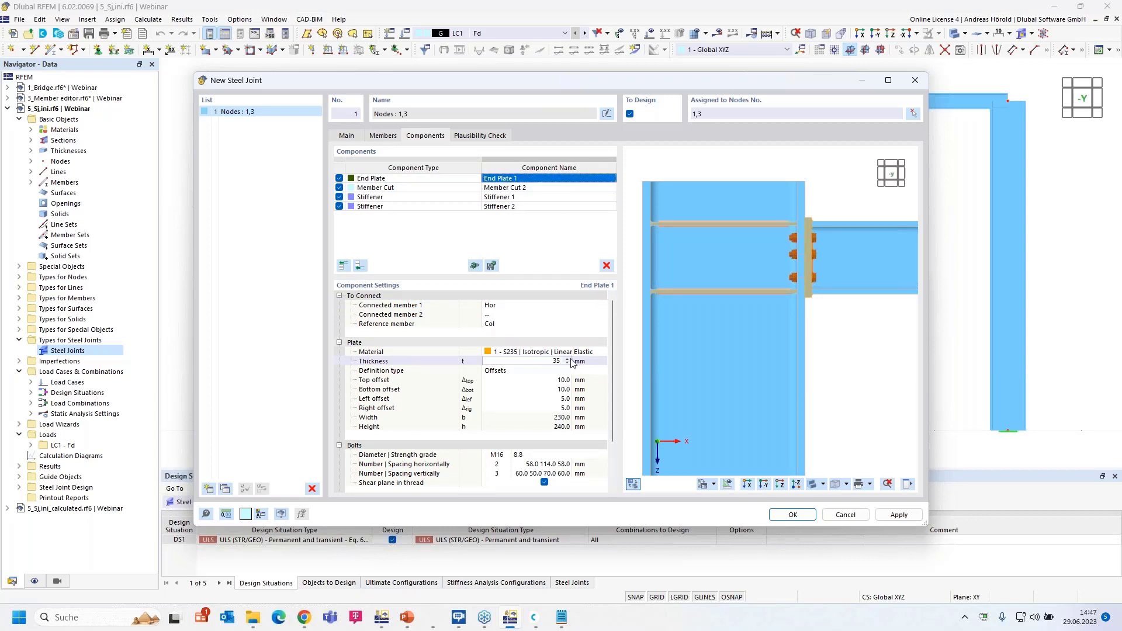
{"action": "key", "text": "Tab"}
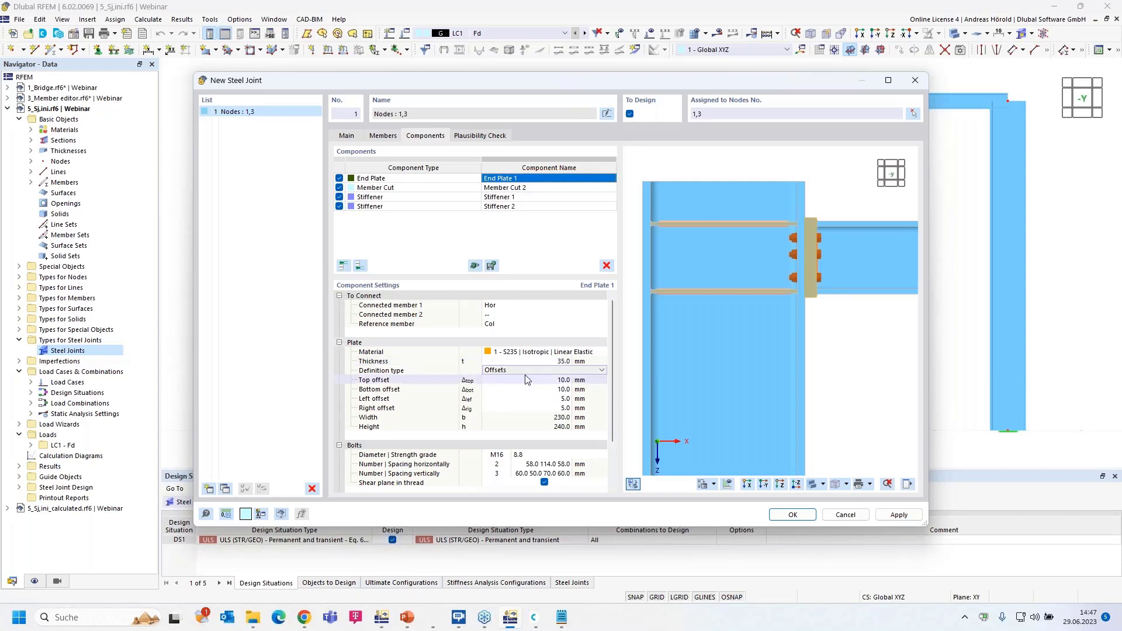
Define the end plate by Dimensions and position with width 220 mm, height 340 mm and vertical offset 105 mm
{"action": "left_click", "coordinate": [561, 370]}
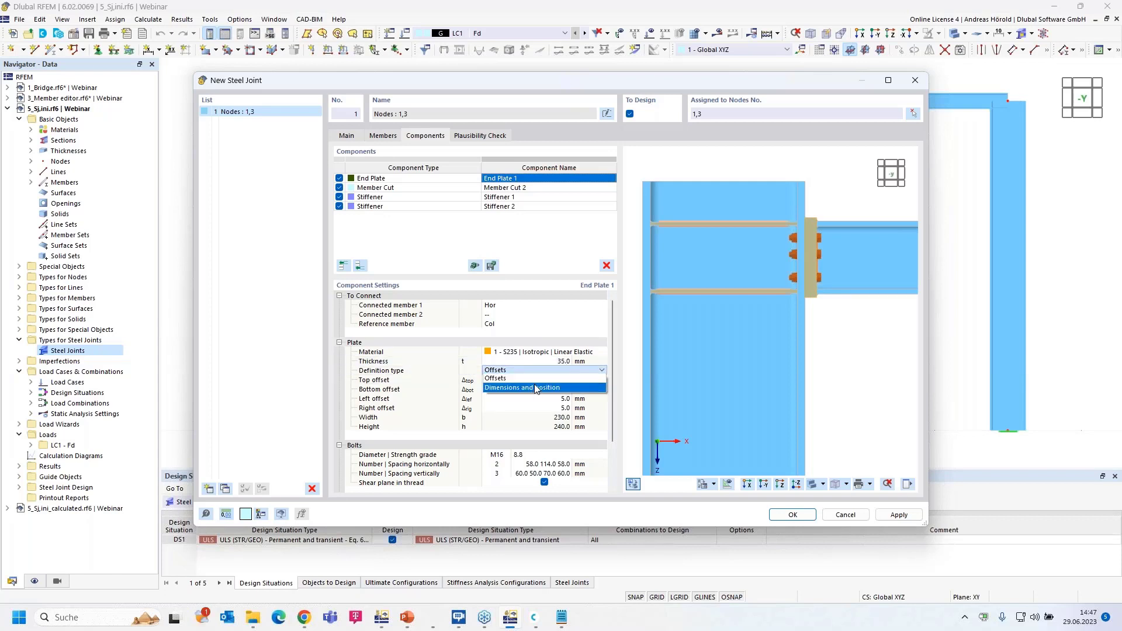
{"action": "key", "text": "Escape"}
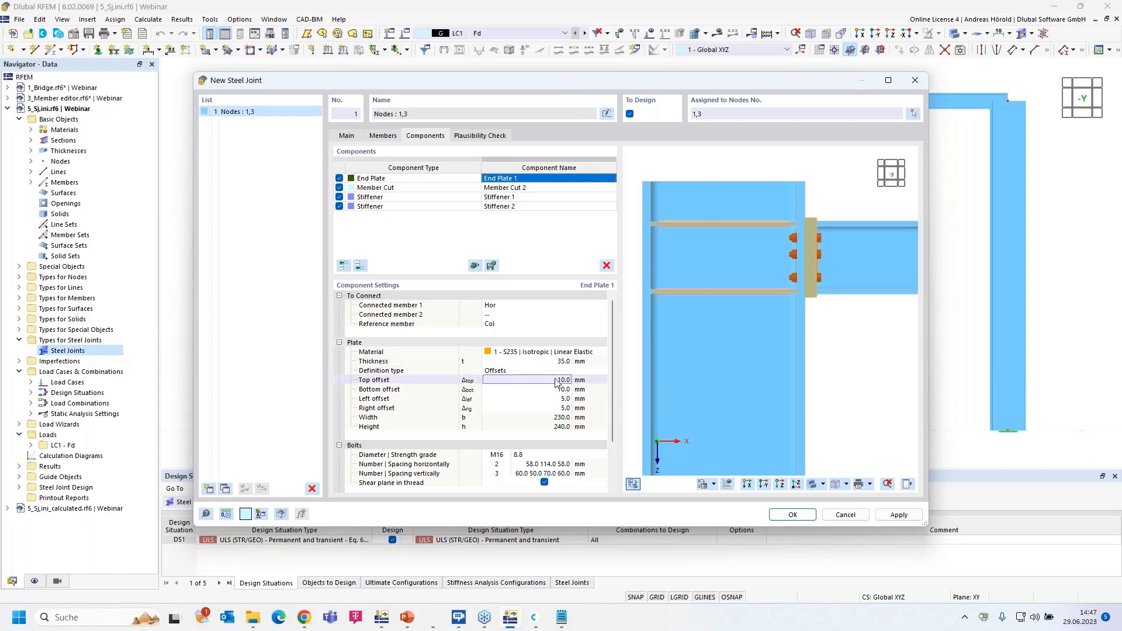
{"action": "left_click", "coordinate": [576, 370]}
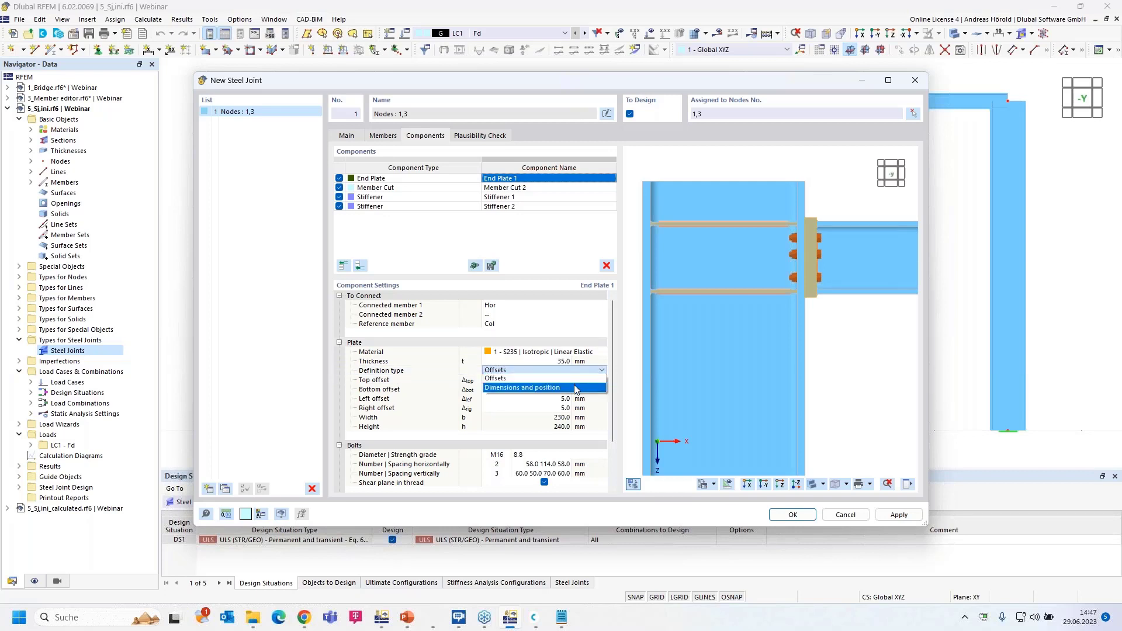
{"action": "left_click", "coordinate": [577, 389]}
{"action": "left_click", "coordinate": [559, 380]}
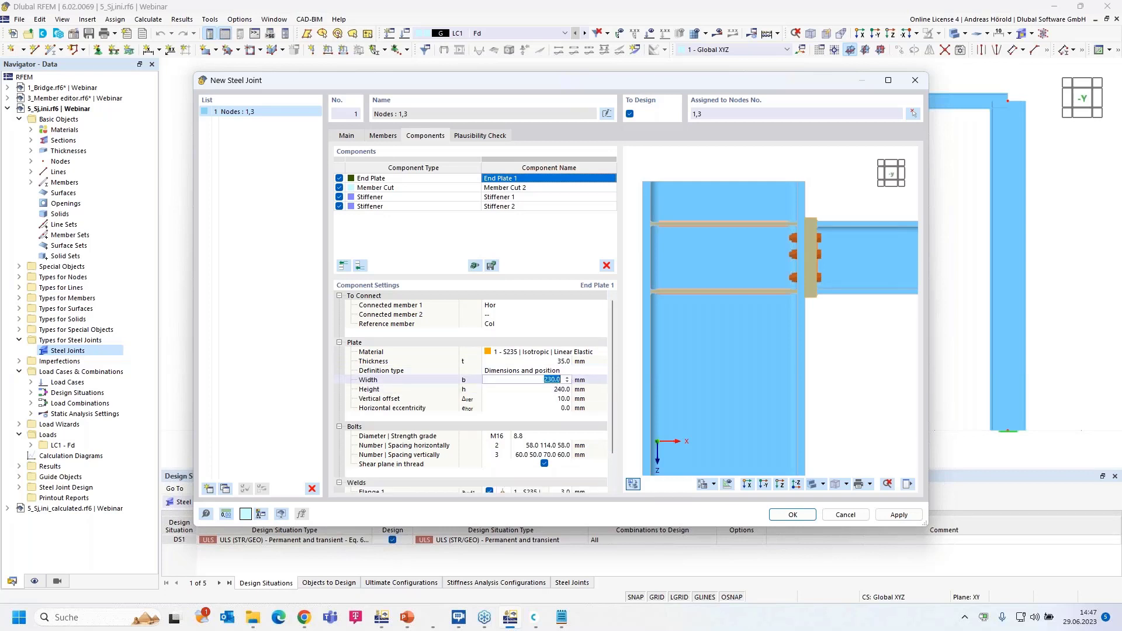
{"action": "type", "text": "220"}
{"action": "key", "text": "Tab"}
{"action": "type", "text": "340"}
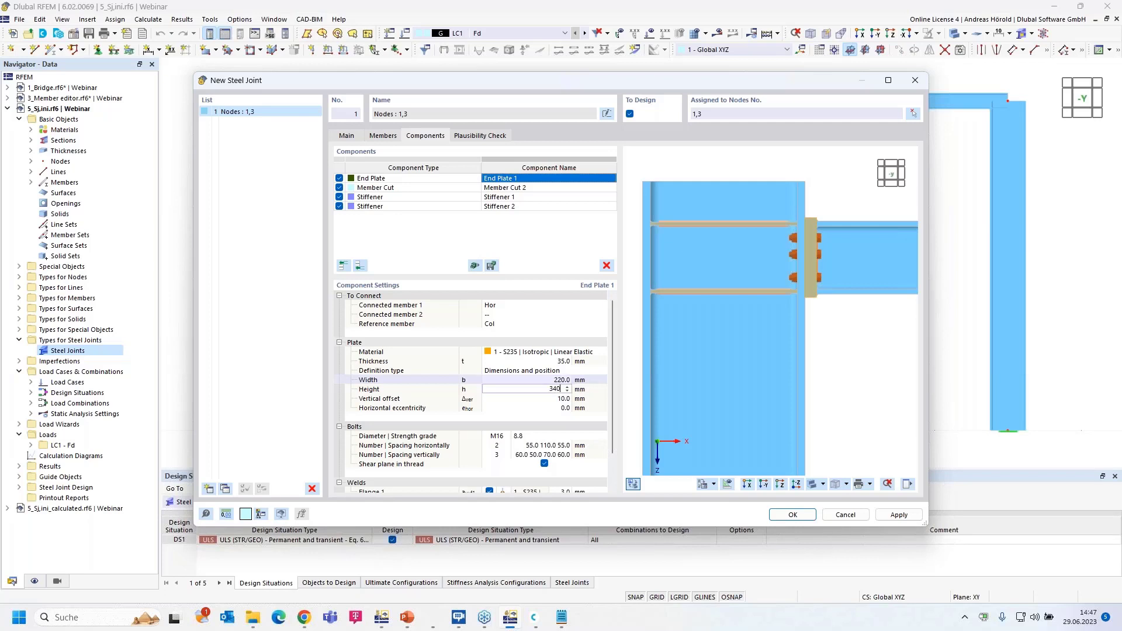
{"action": "key", "text": "Tab"}
{"action": "type", "text": "105"}
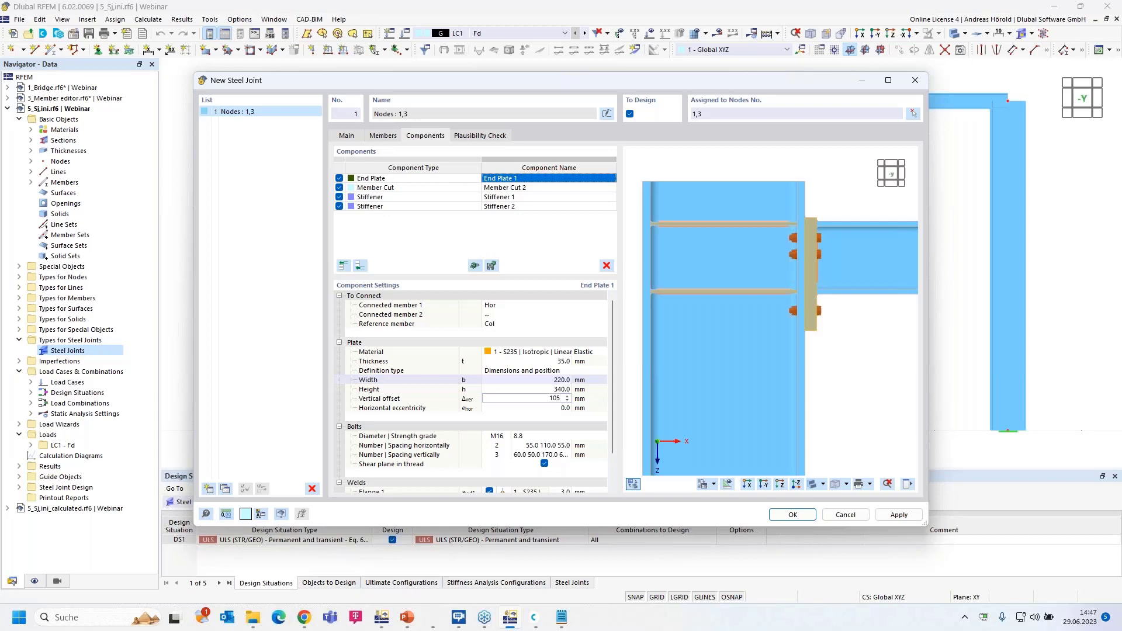
{"action": "key", "text": "Tab"}
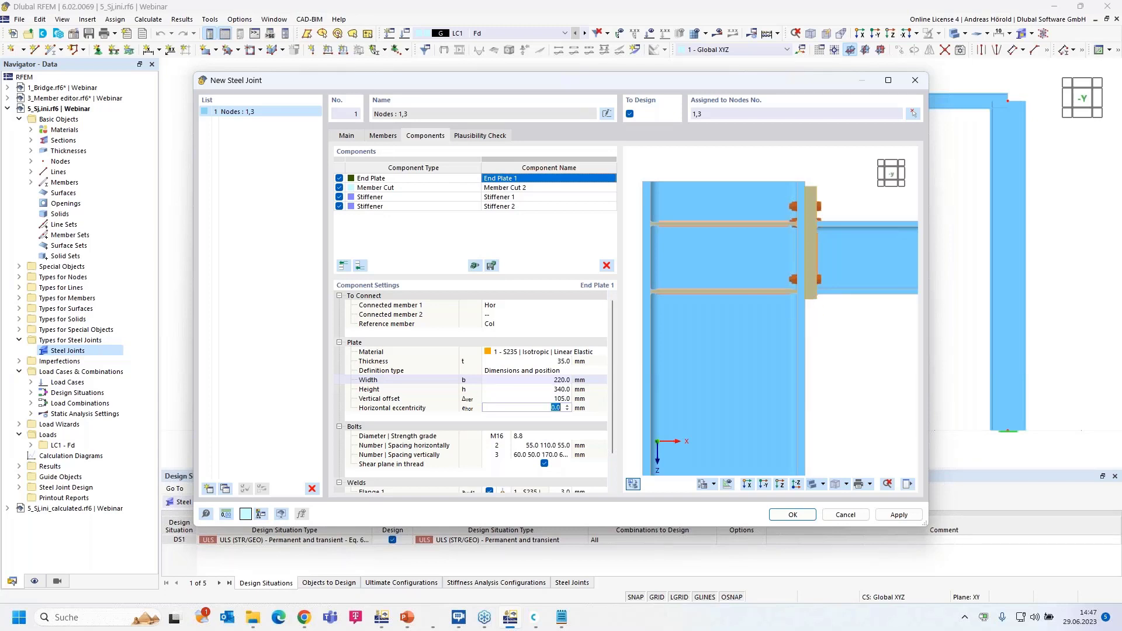
Set the end plate's bolts to diameter M24 and strength grade 10.9
{"action": "left_click", "coordinate": [502, 437]}
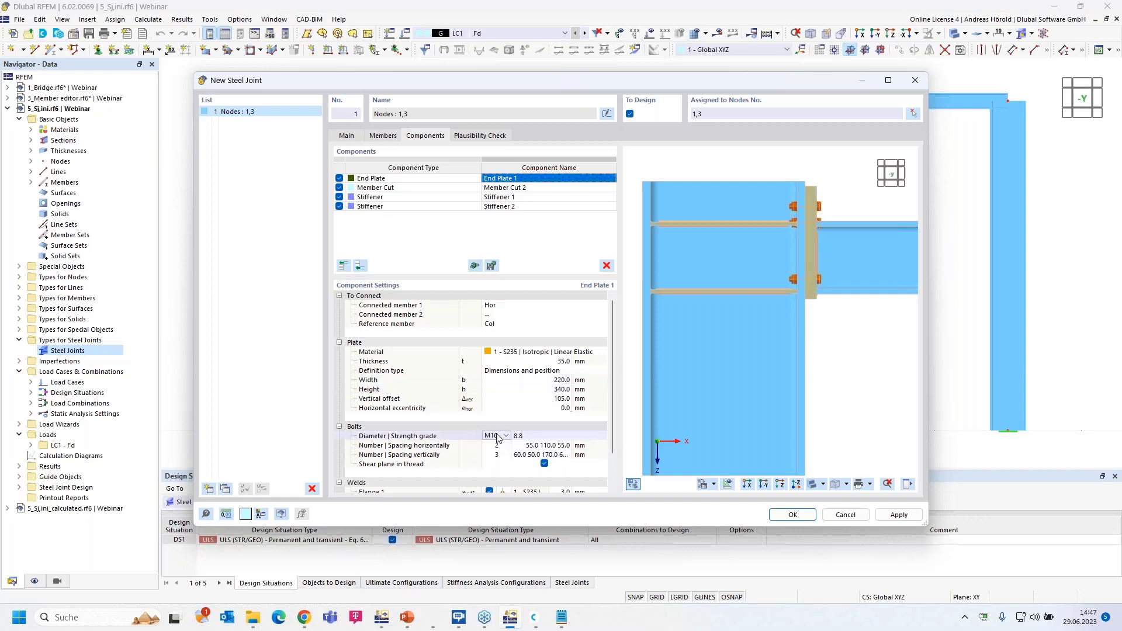
{"action": "left_click", "coordinate": [509, 436]}
{"action": "left_click", "coordinate": [501, 498]}
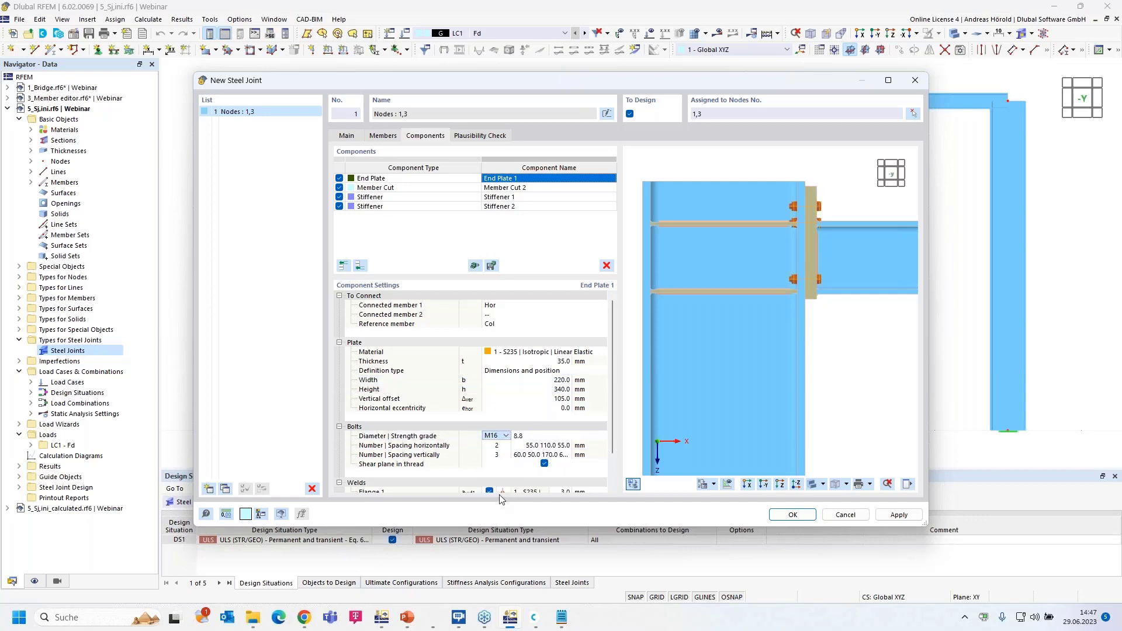
{"action": "left_click", "coordinate": [539, 437]}
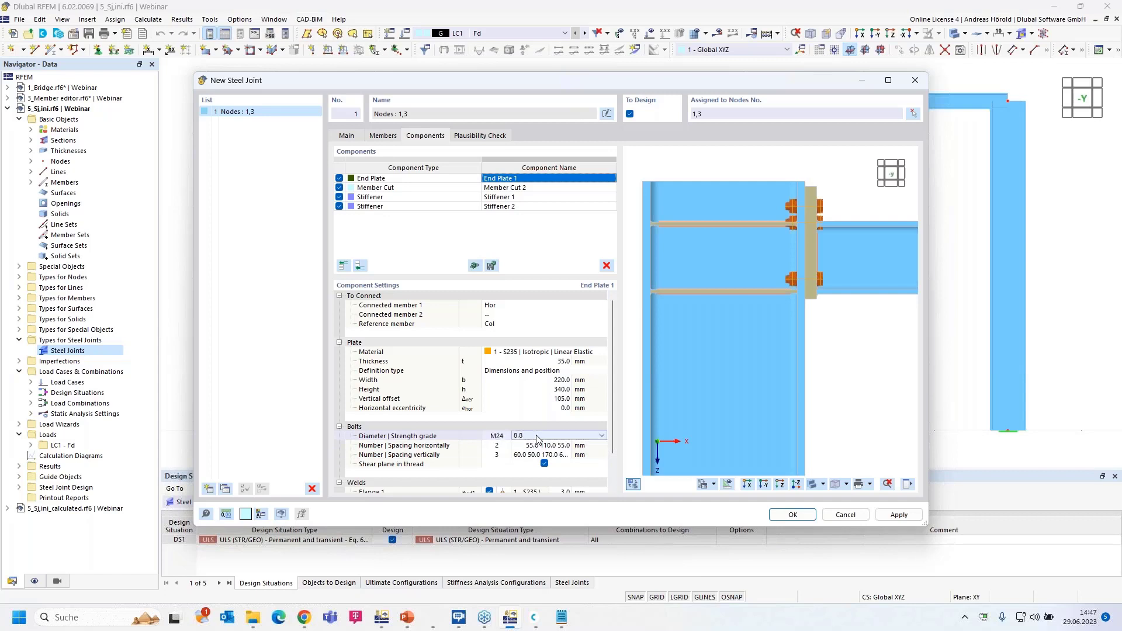
{"action": "left_click", "coordinate": [545, 440]}
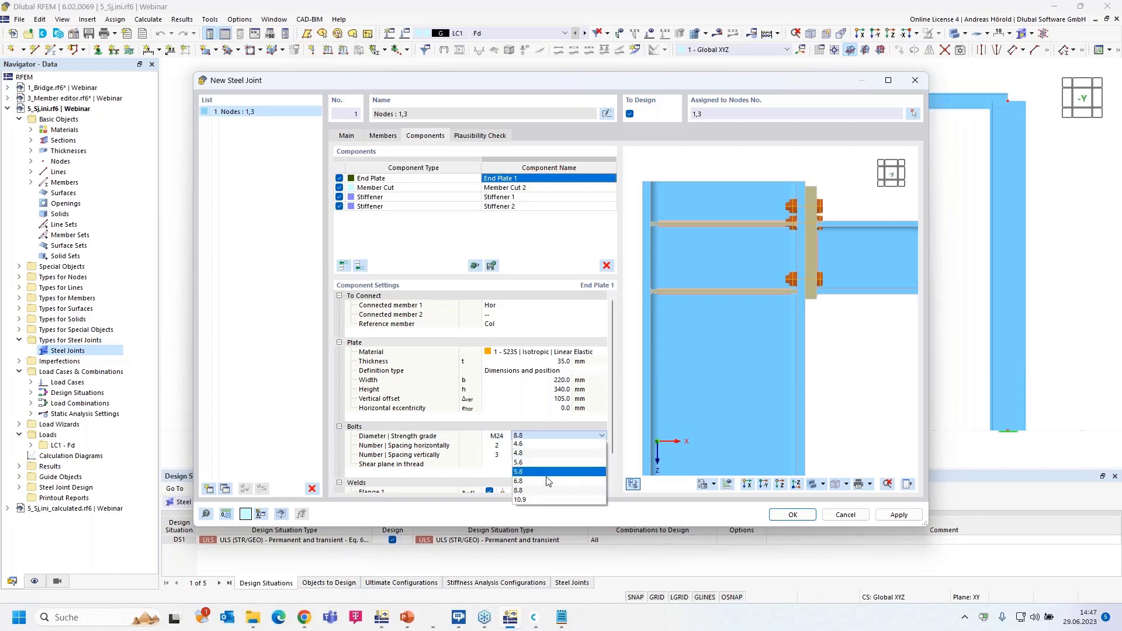
{"action": "left_click", "coordinate": [545, 499]}
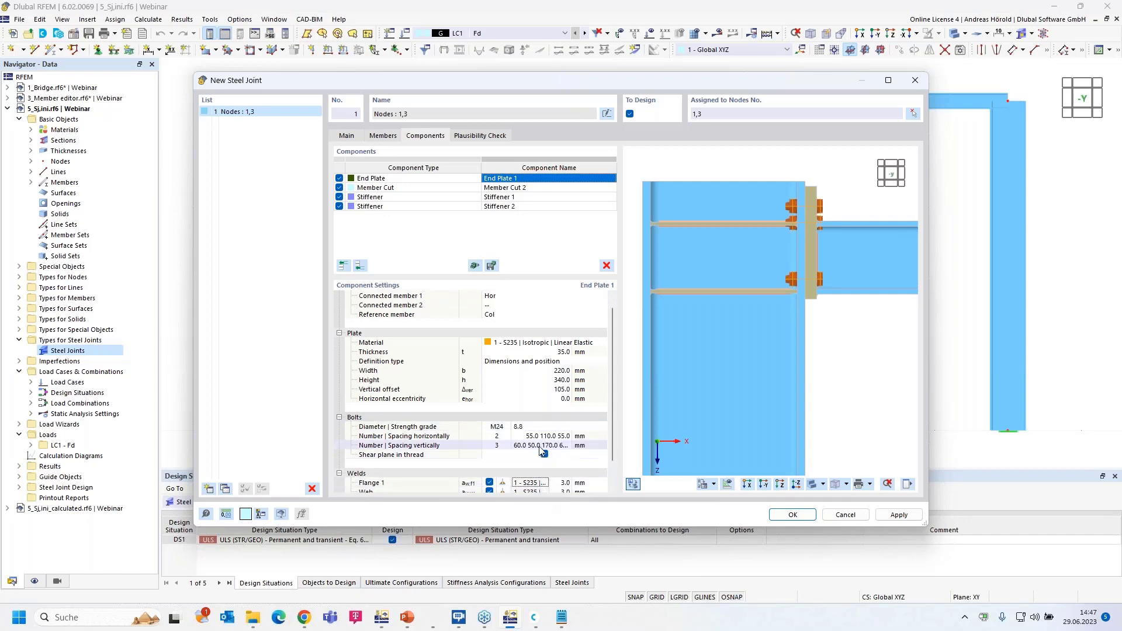
{"action": "left_click", "coordinate": [548, 426]}
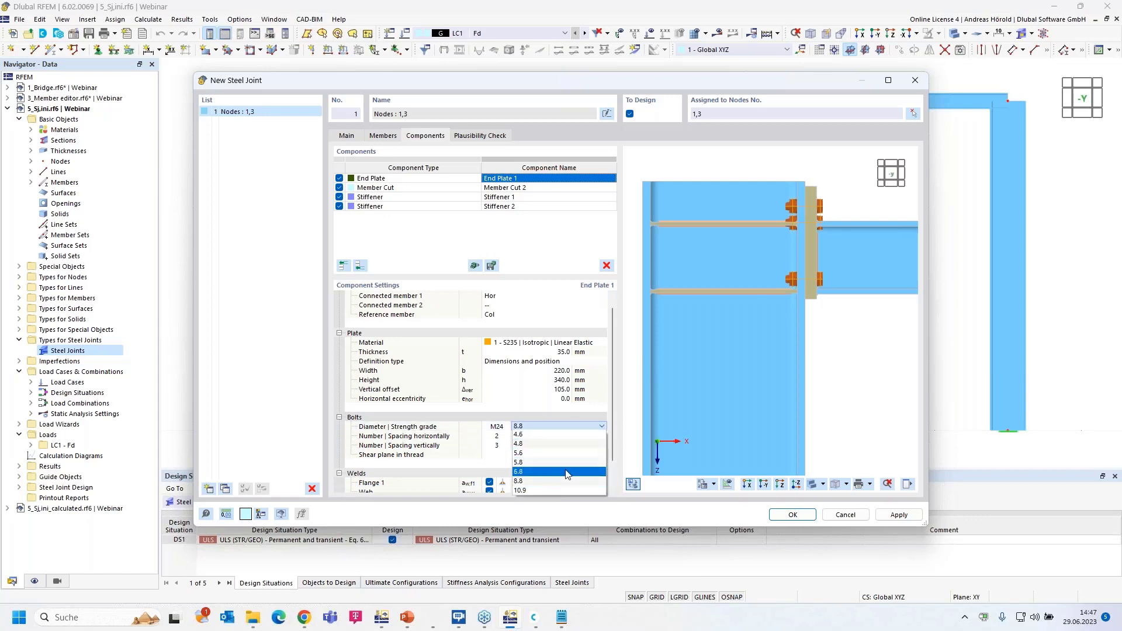
{"action": "left_click", "coordinate": [570, 491]}
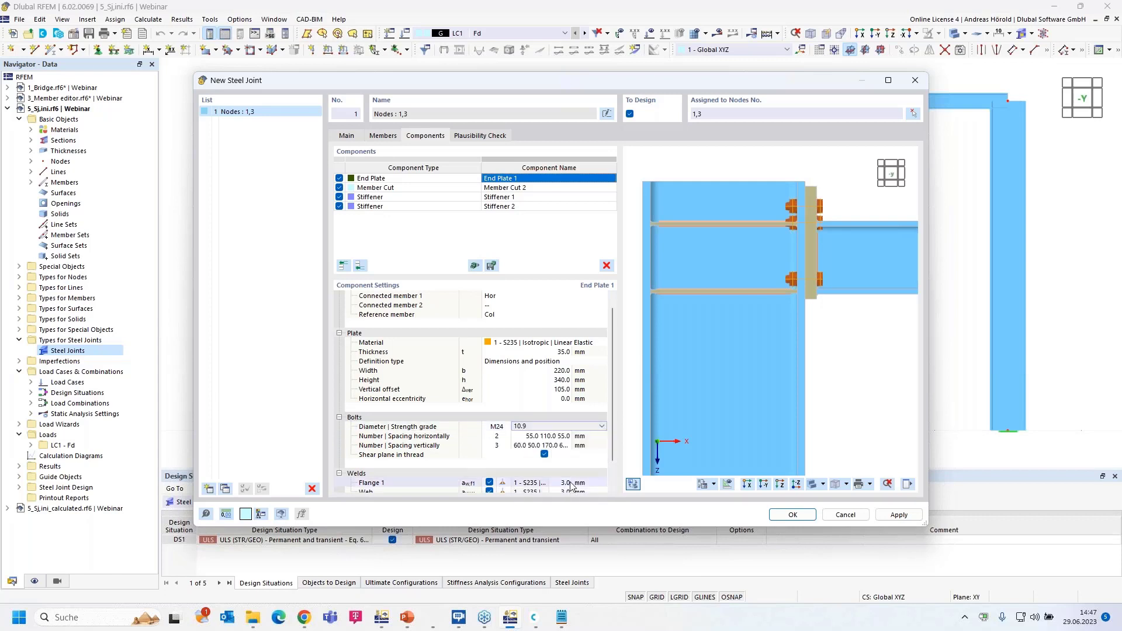
Set the end plate's bolt spacing to 50, 120, 50 mm horizontally and 55, 115, 90, 80 mm vertically
{"action": "left_click", "coordinate": [550, 435]}
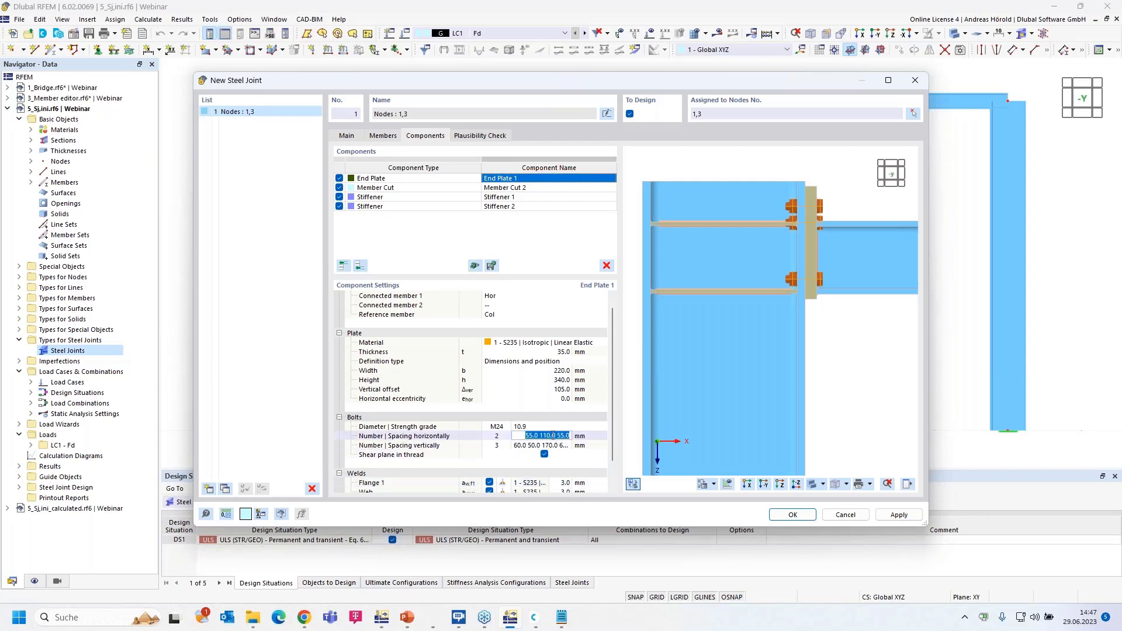
{"action": "type", "text": "50"}
{"action": "key", "text": "Tab"}
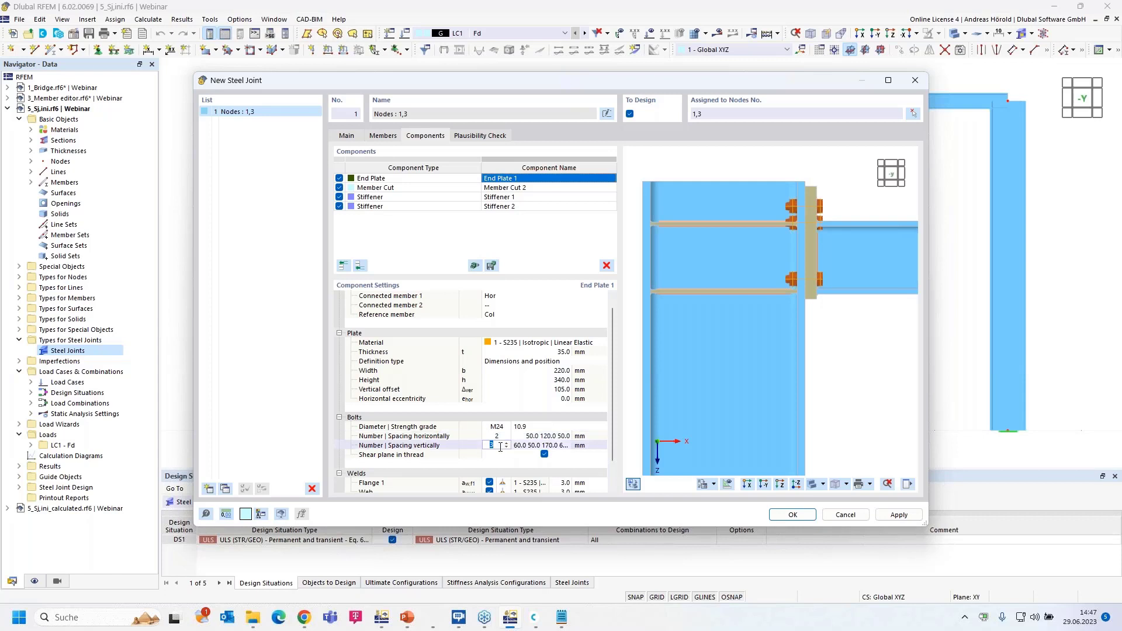
{"action": "left_click", "coordinate": [532, 446]}
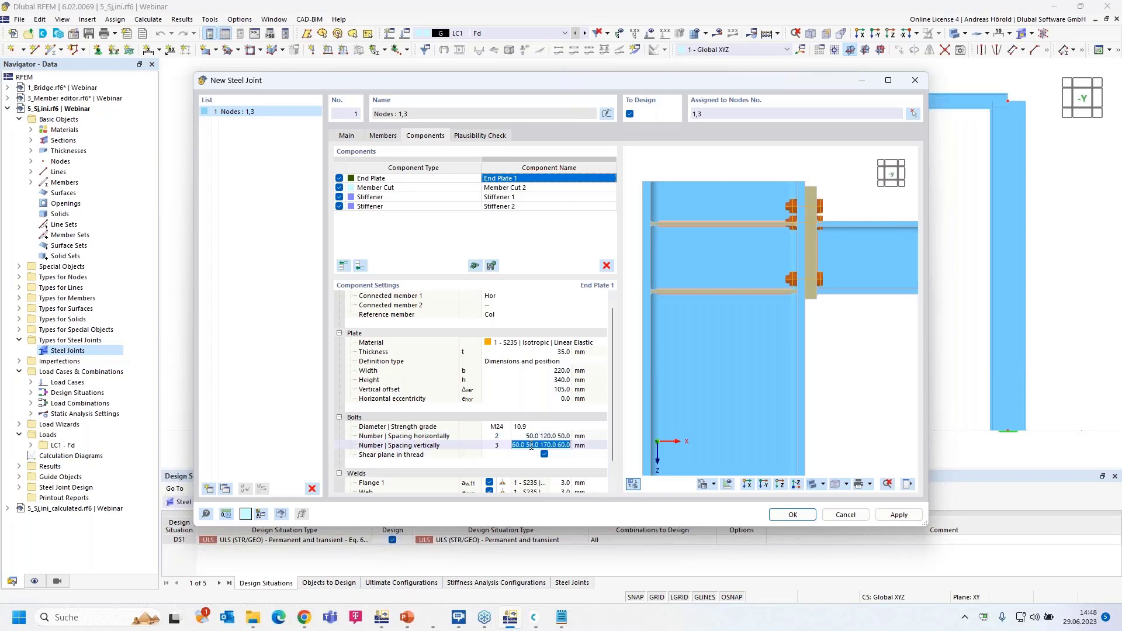
{"action": "type", "text": "55 11"}
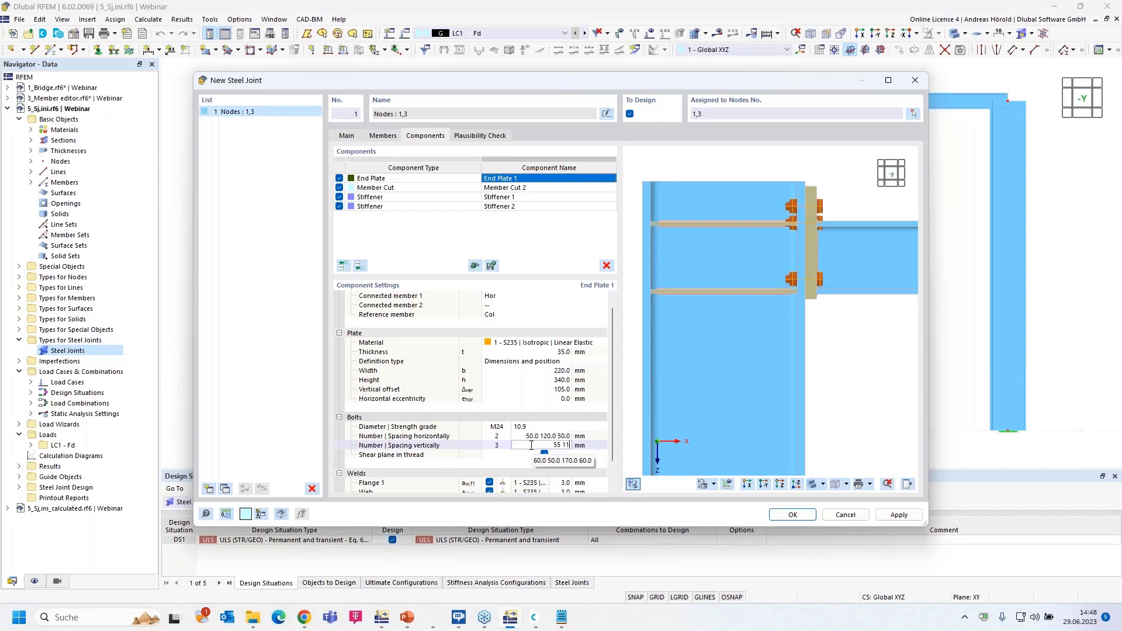
{"action": "type", "text": "5 90"}
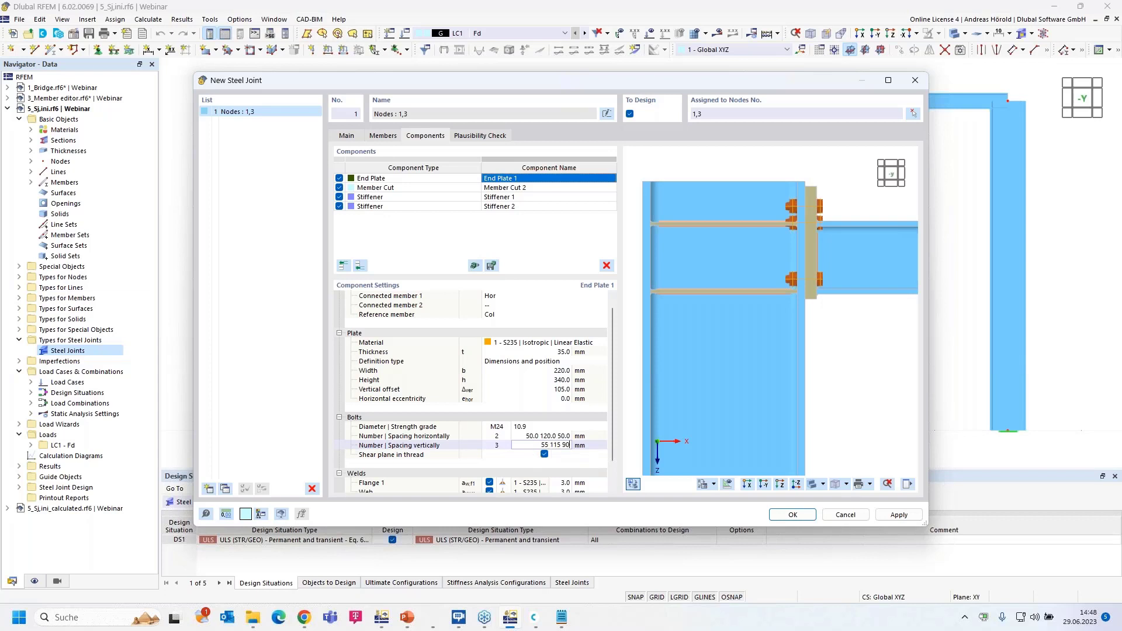
{"action": "key", "text": "Return"}
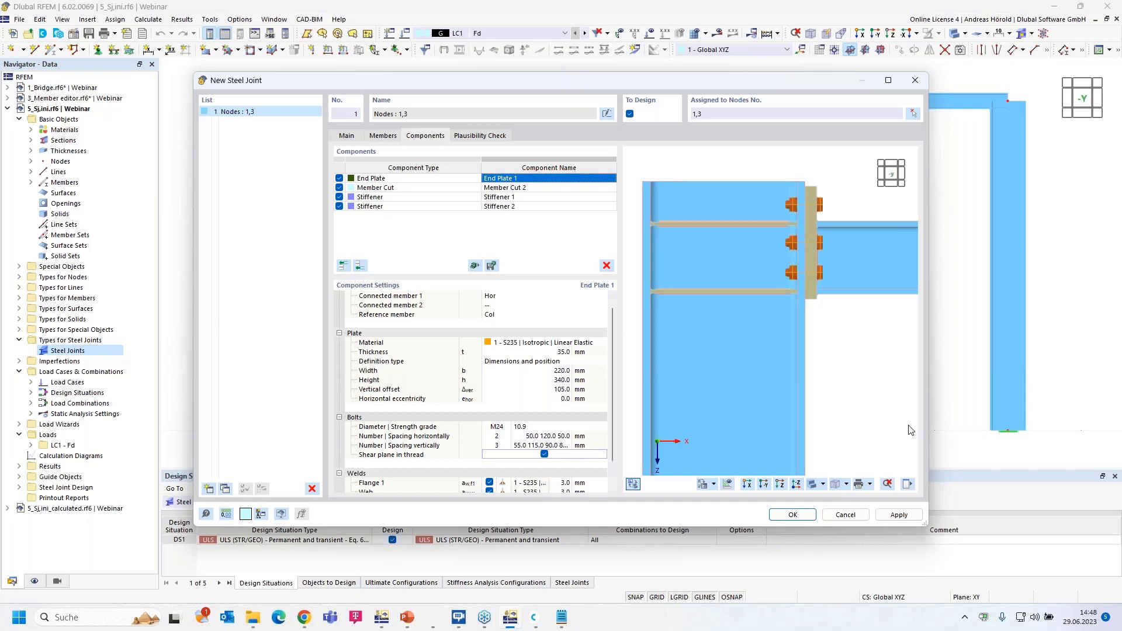
Widen the joint dialog and disable the shear plane in thread option for the end plate's bolts
{"action": "left_click_drag", "start_coordinate": [932, 425], "coordinate": [1021, 426]}
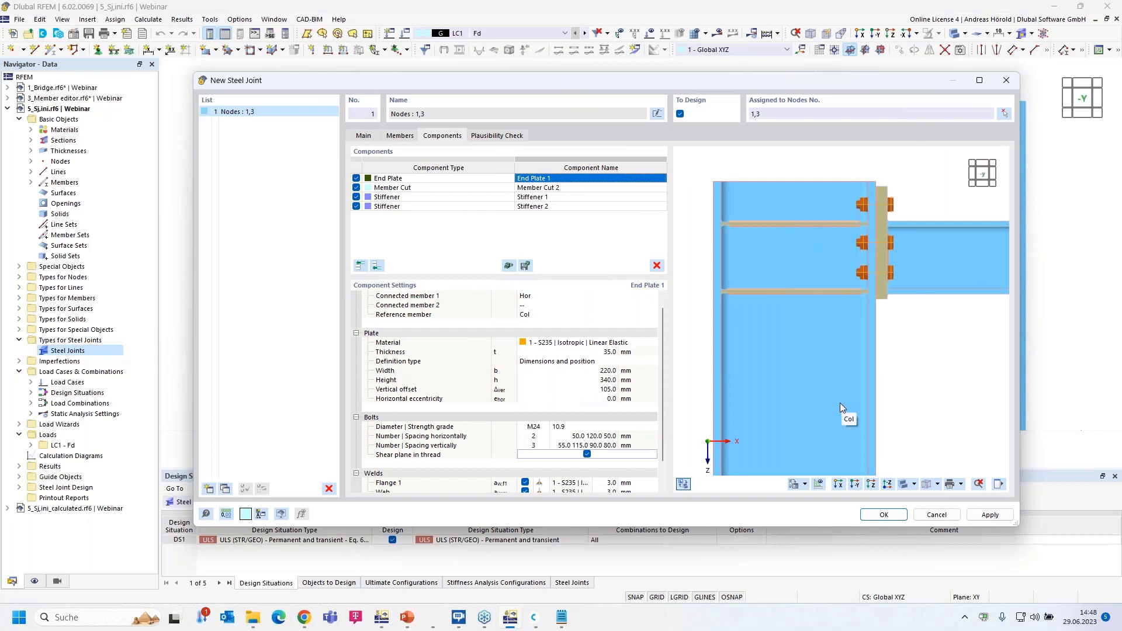
{"action": "scroll", "coordinate": [615, 455], "scroll_direction": "down", "scroll_amount": 1}
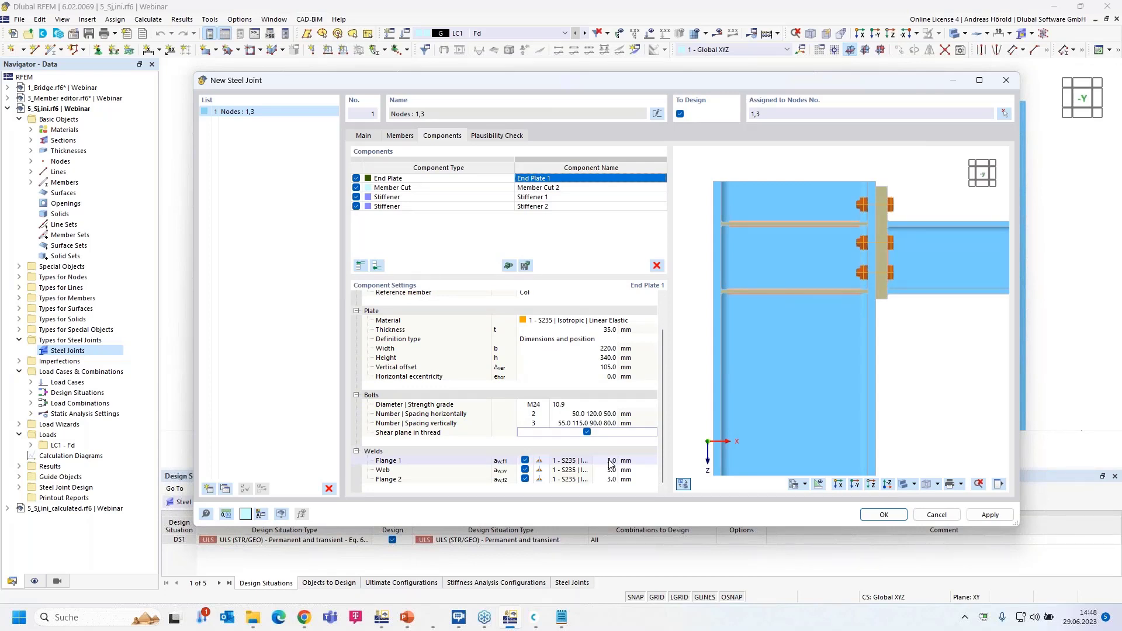
{"action": "left_click", "coordinate": [587, 432]}
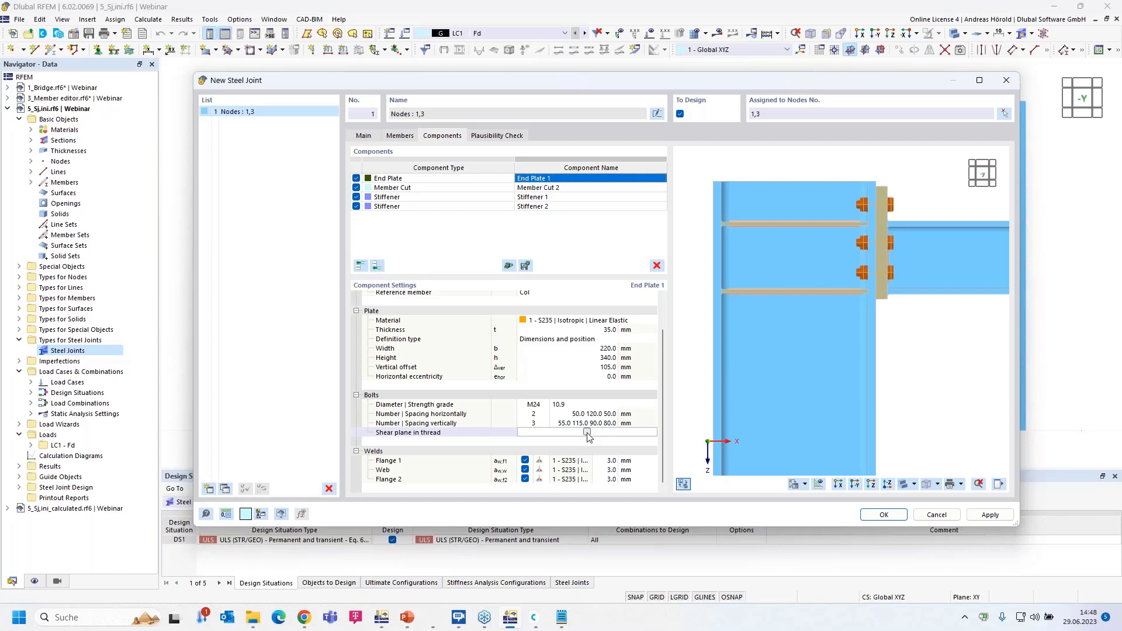
Set the end plate's weld sizes to 8 mm for Flange 1, 5 mm for the web and 8 mm for Flange 2
{"action": "left_click", "coordinate": [612, 462]}
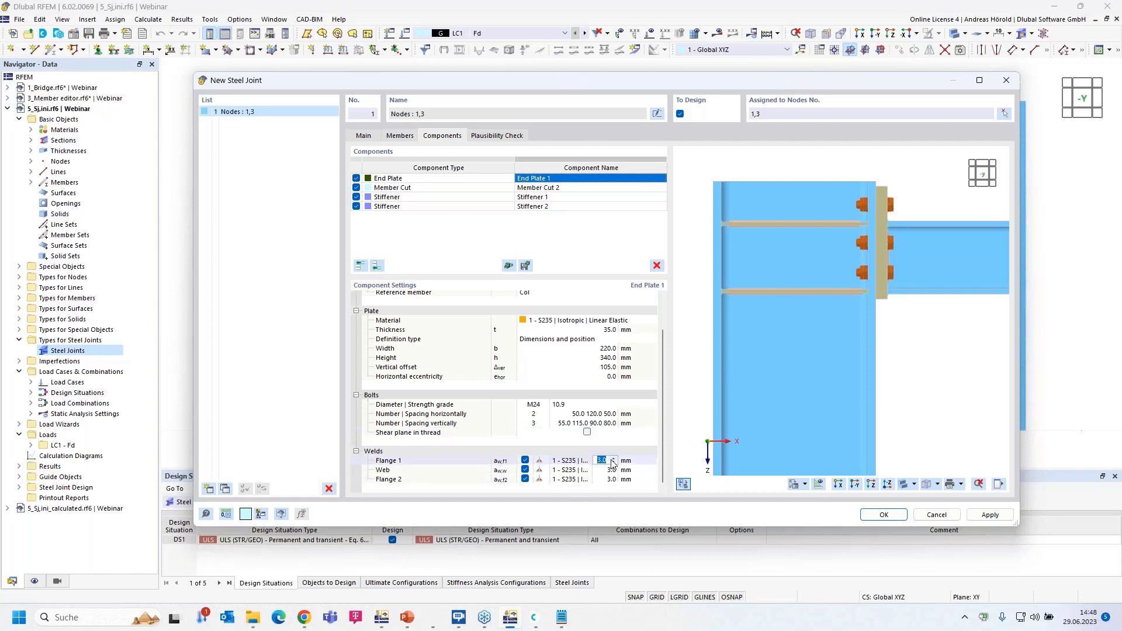
{"action": "type", "text": "8"}
{"action": "left_click", "coordinate": [611, 471]}
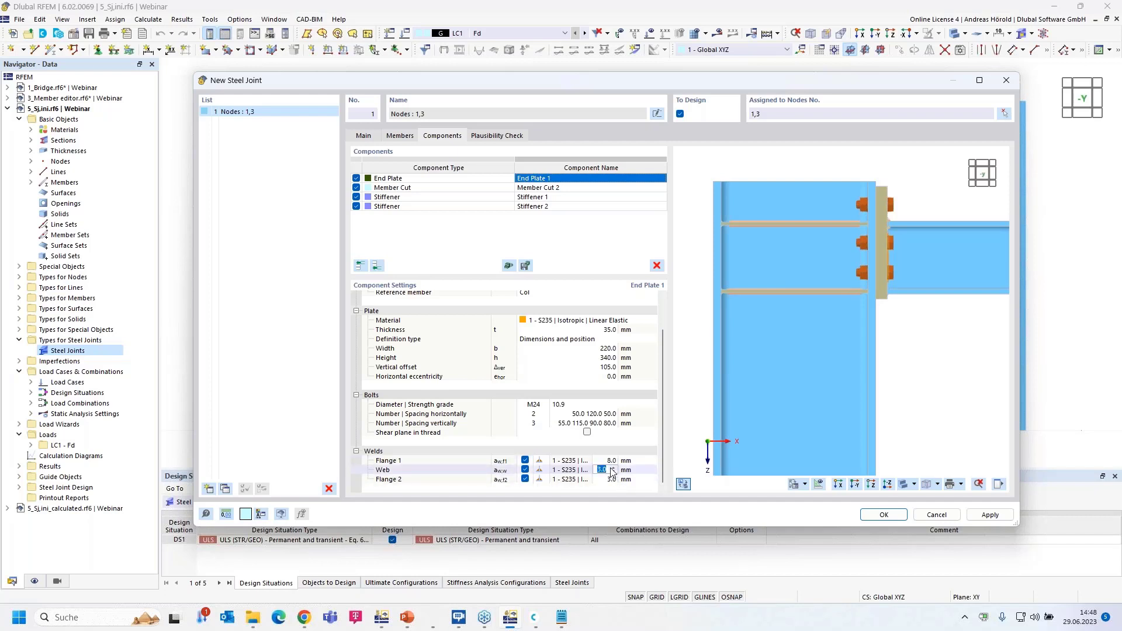
{"action": "type", "text": "5"}
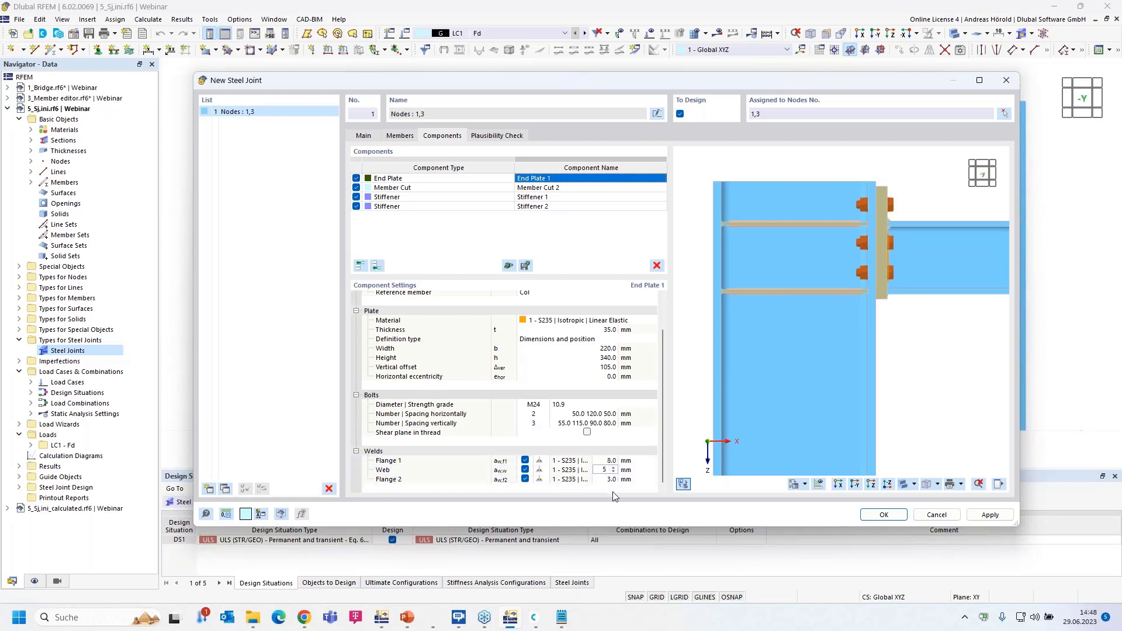
{"action": "left_click", "coordinate": [612, 480]}
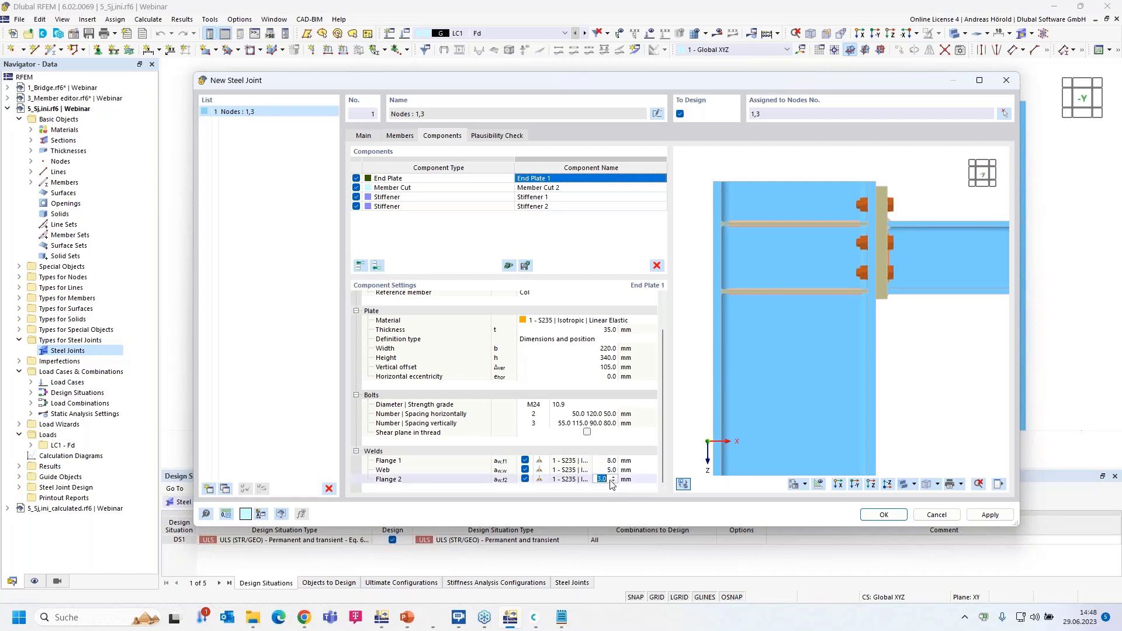
{"action": "type", "text": "5"}
{"action": "left_click", "coordinate": [653, 462]}
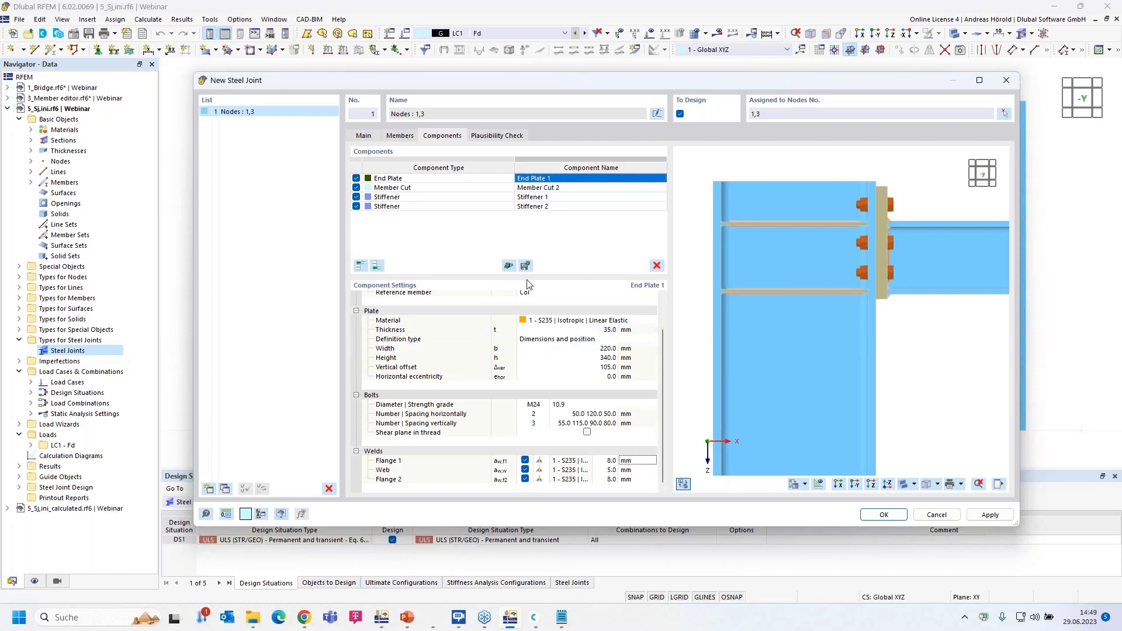
Delete the Stiffener 2 component located at the beam's lower flange
{"action": "left_click", "coordinate": [570, 198]}
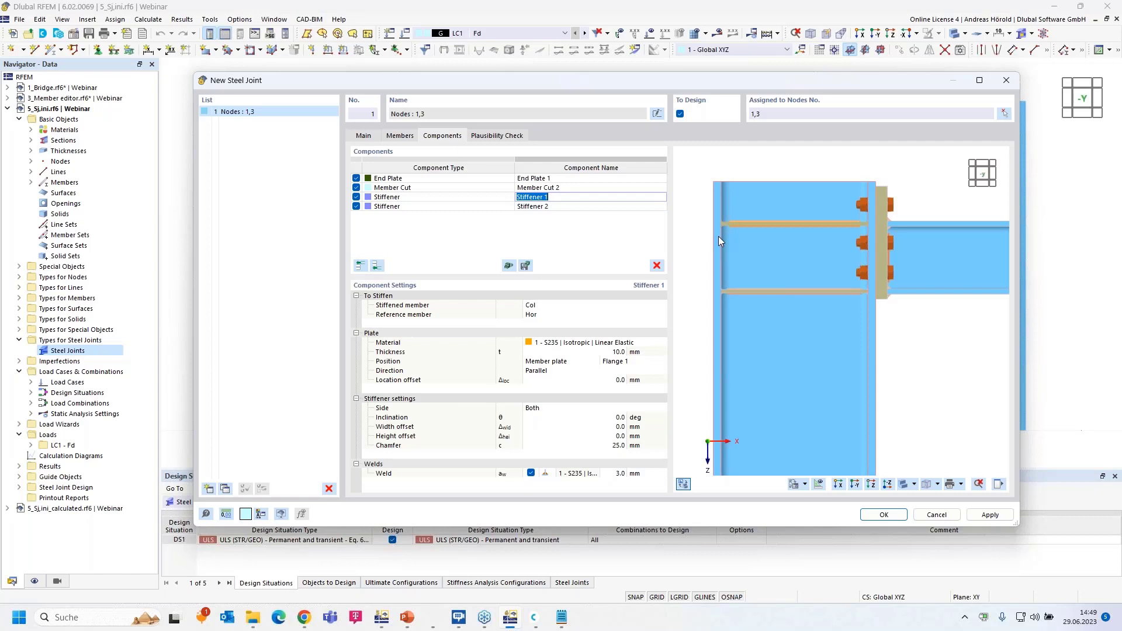
{"action": "left_click", "coordinate": [570, 207]}
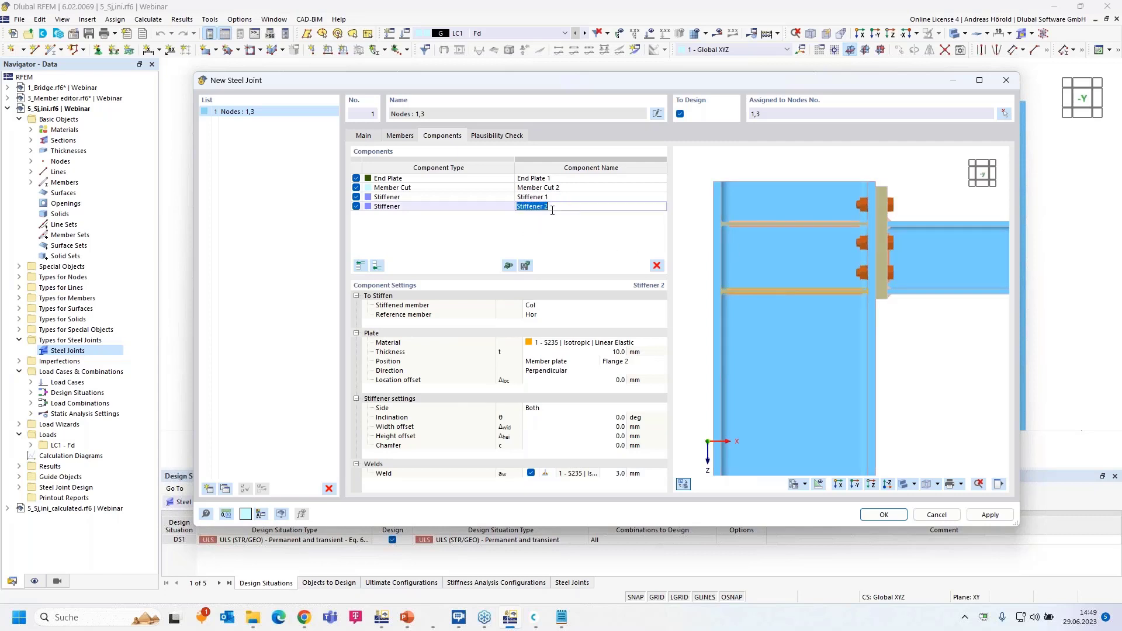
{"action": "left_click", "coordinate": [471, 207]}
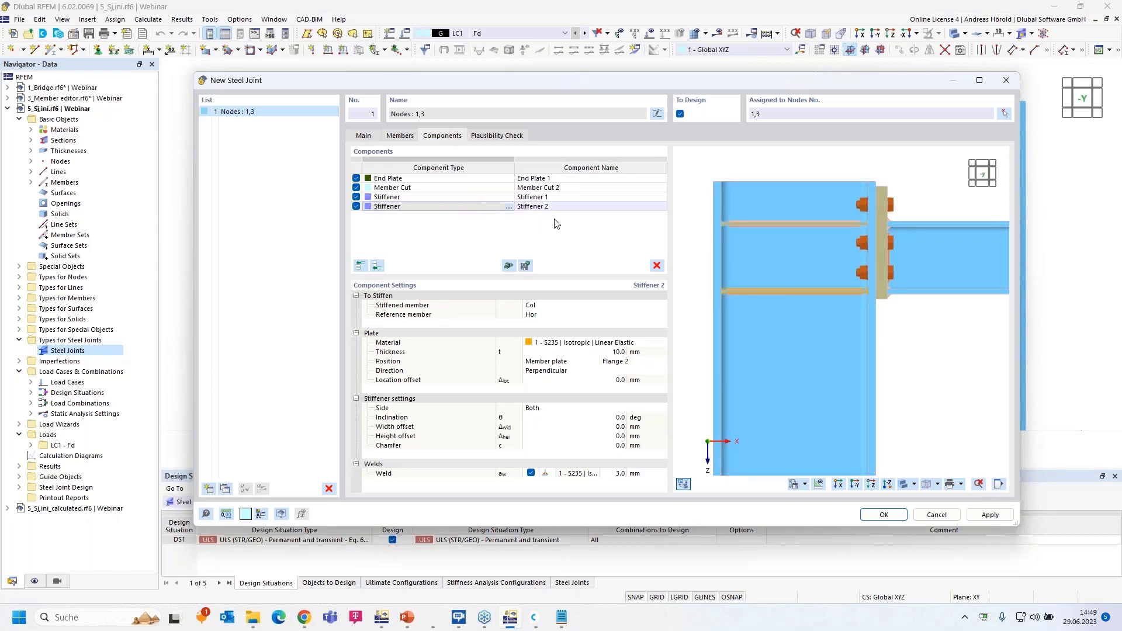
{"action": "left_click", "coordinate": [656, 267]}
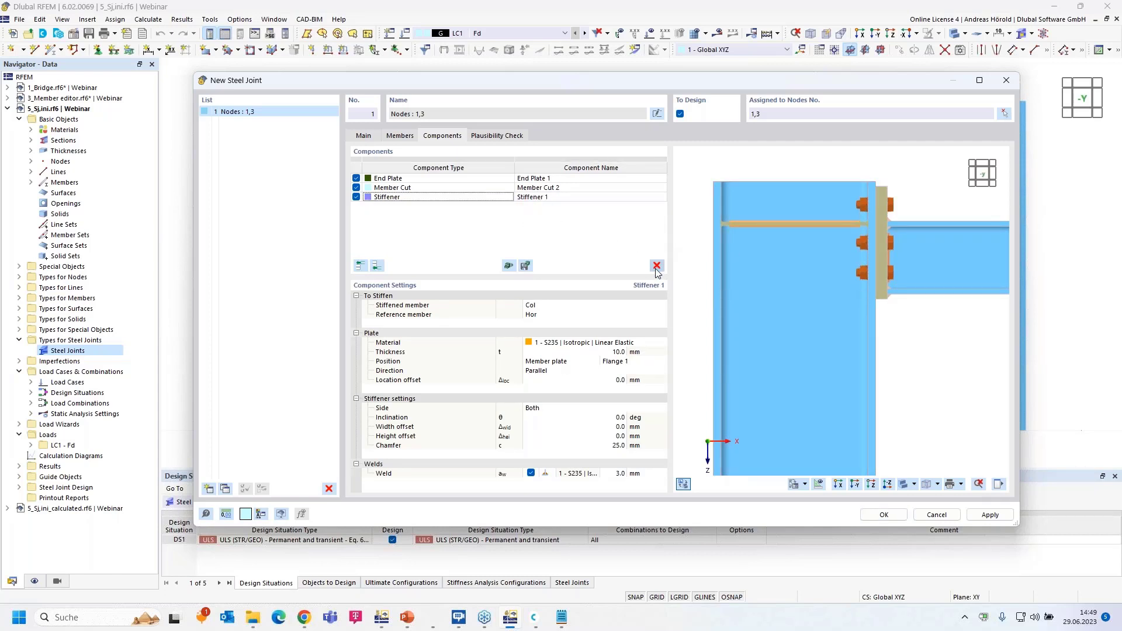
Set the position of the remaining column stiffener to Both so it covers both beam flanges
{"action": "left_click", "coordinate": [577, 200]}
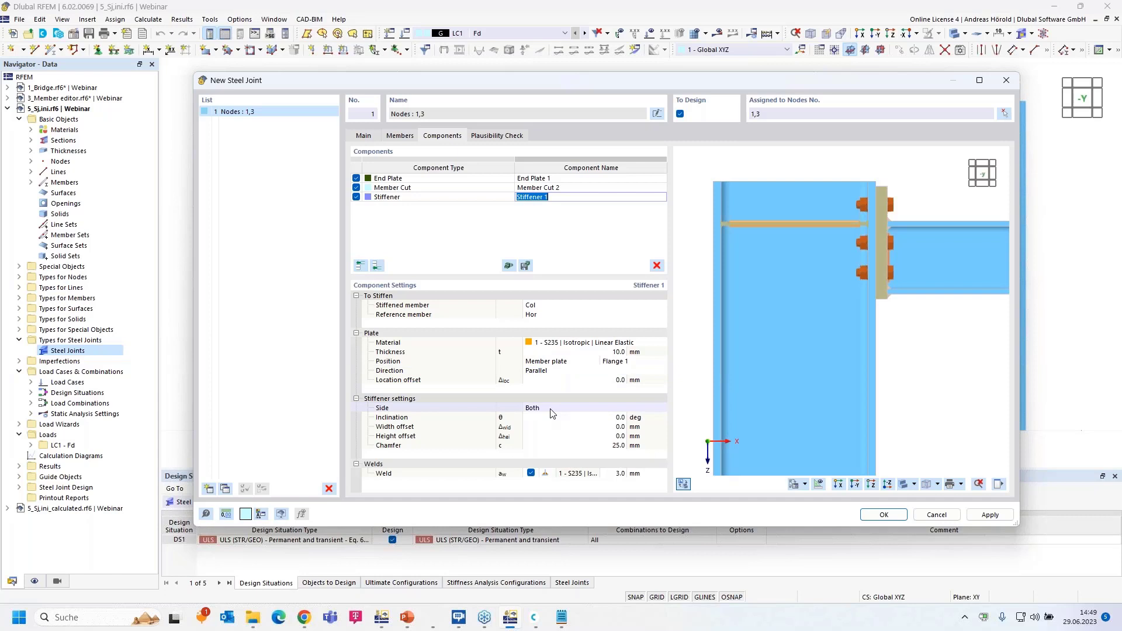
{"action": "left_click", "coordinate": [558, 362]}
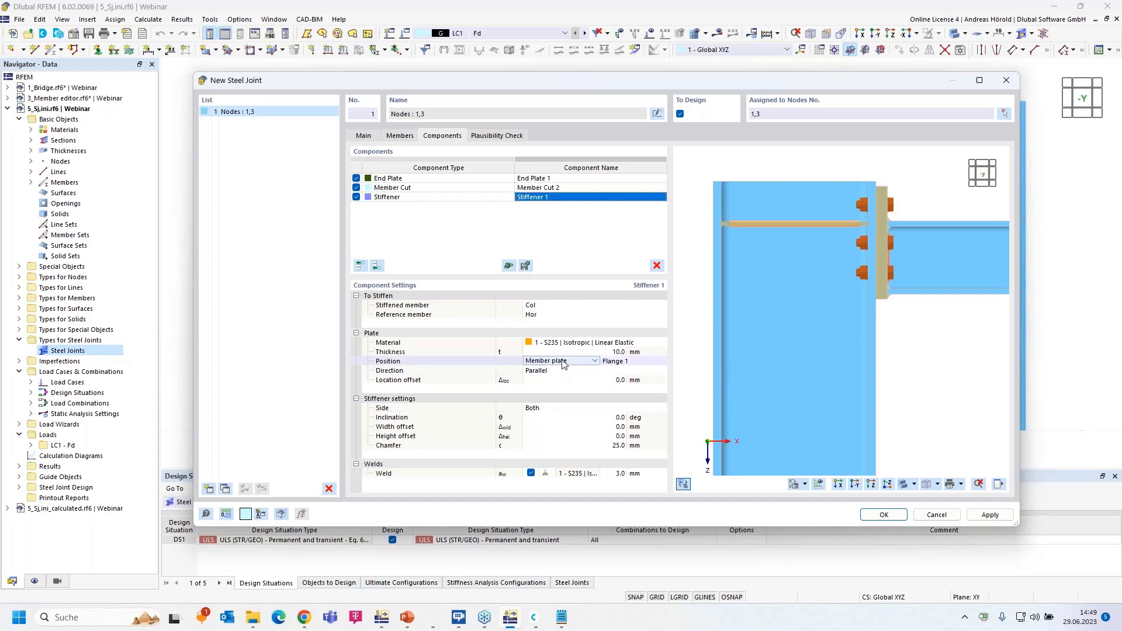
{"action": "left_click", "coordinate": [563, 364]}
{"action": "left_click", "coordinate": [559, 390]}
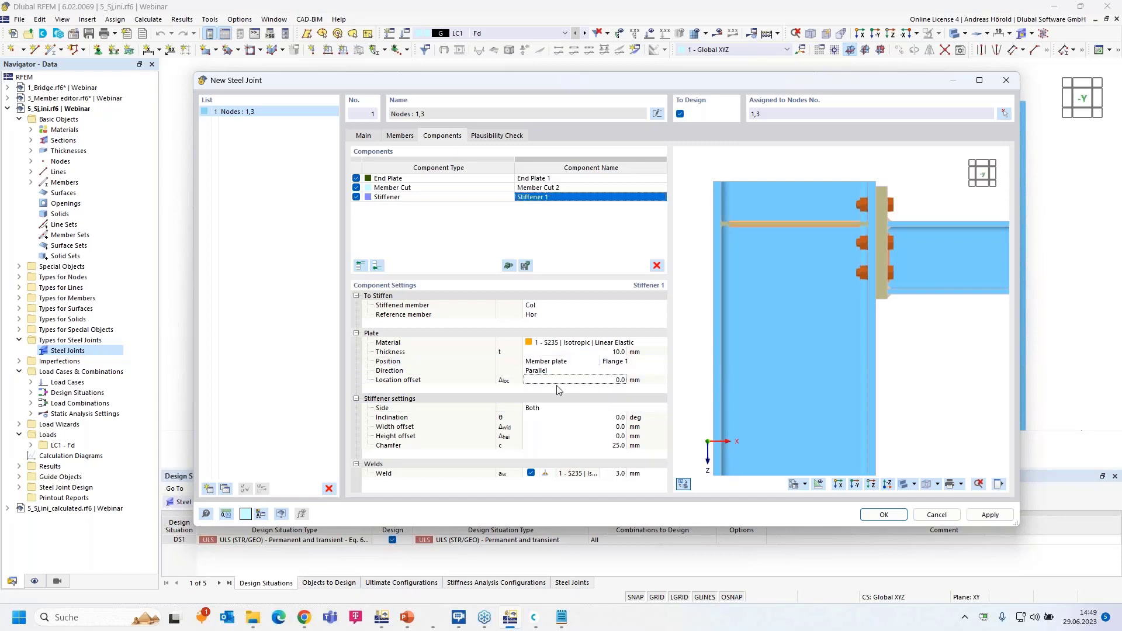
{"action": "left_click", "coordinate": [585, 363]}
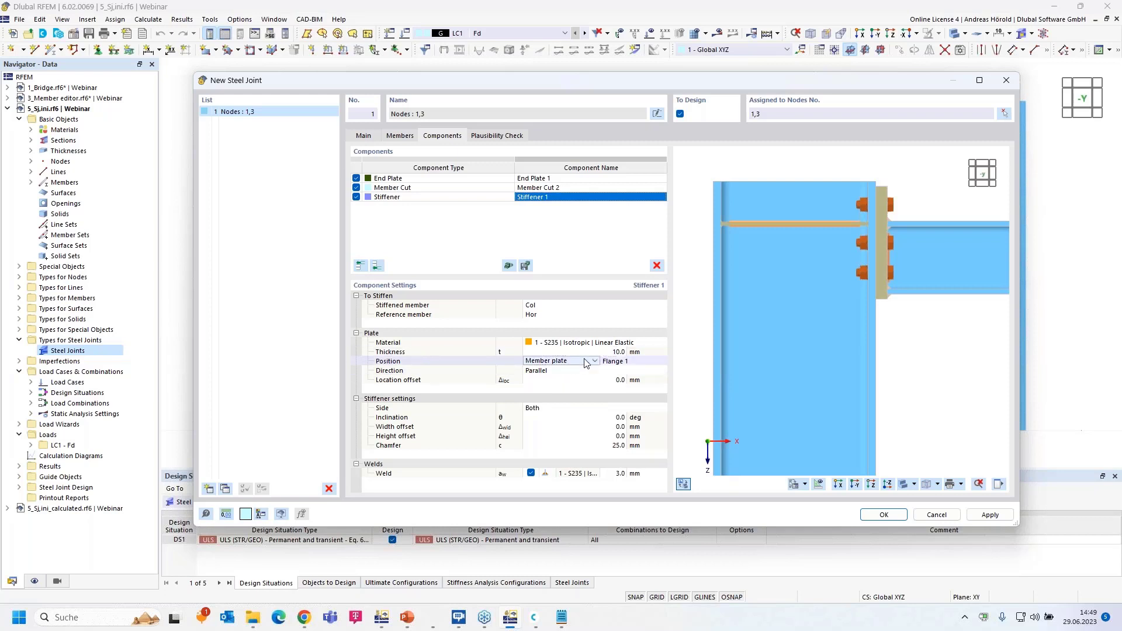
{"action": "left_click", "coordinate": [587, 363]}
{"action": "left_click", "coordinate": [579, 389]}
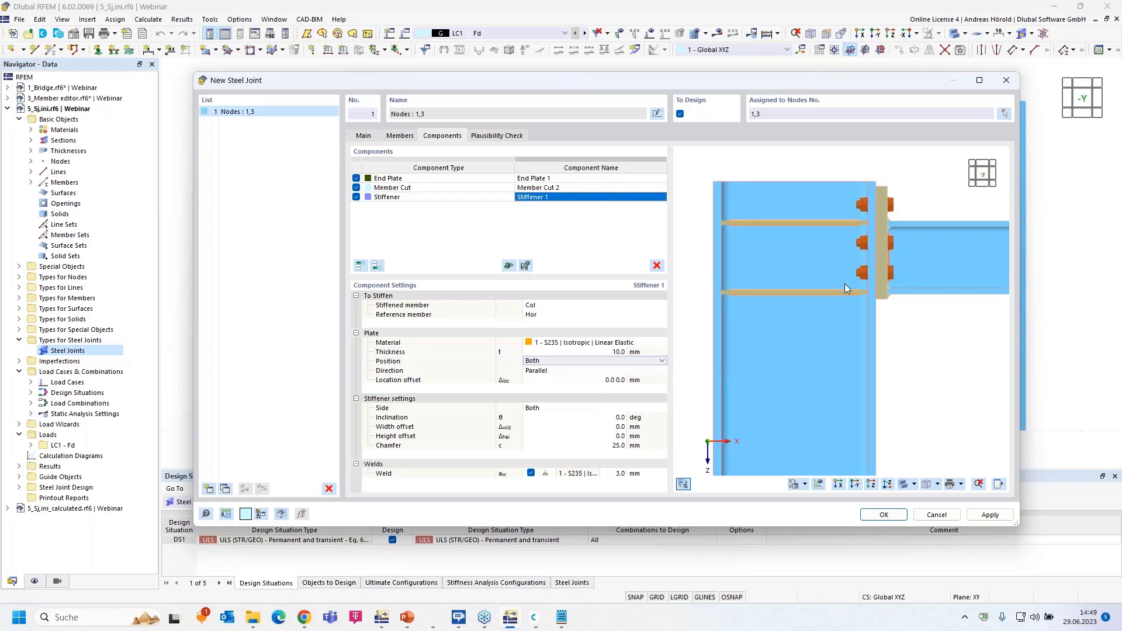
Set the column stiffeners' plate thickness to 16 mm and inspect the joint preview up close
{"action": "left_click", "coordinate": [617, 352]}
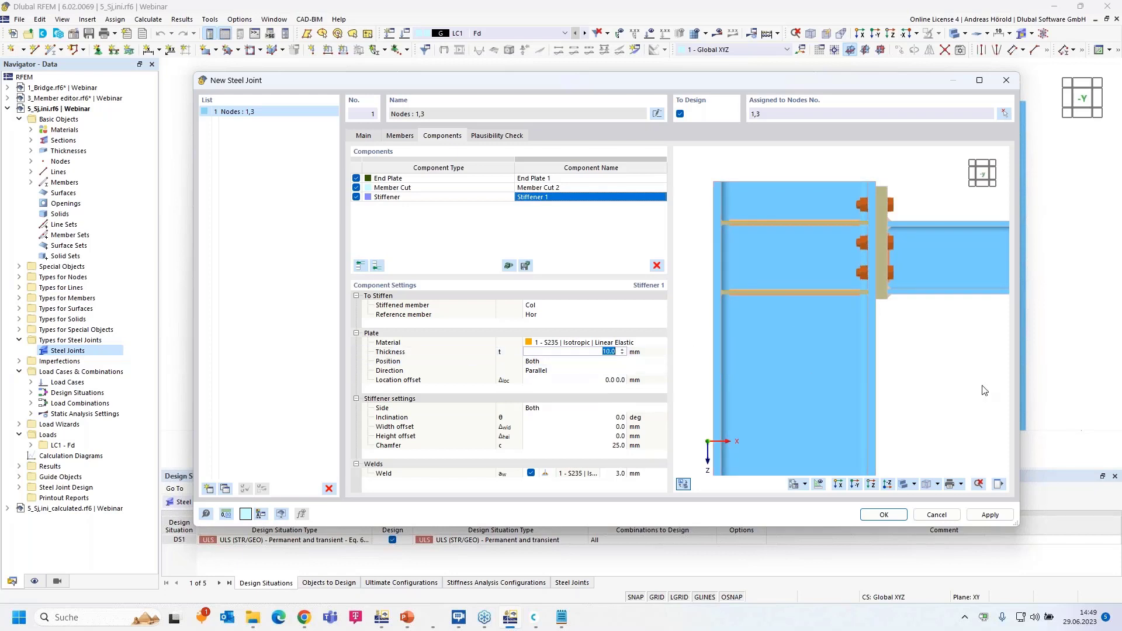
{"action": "type", "text": "16"}
{"action": "left_click", "coordinate": [602, 364]}
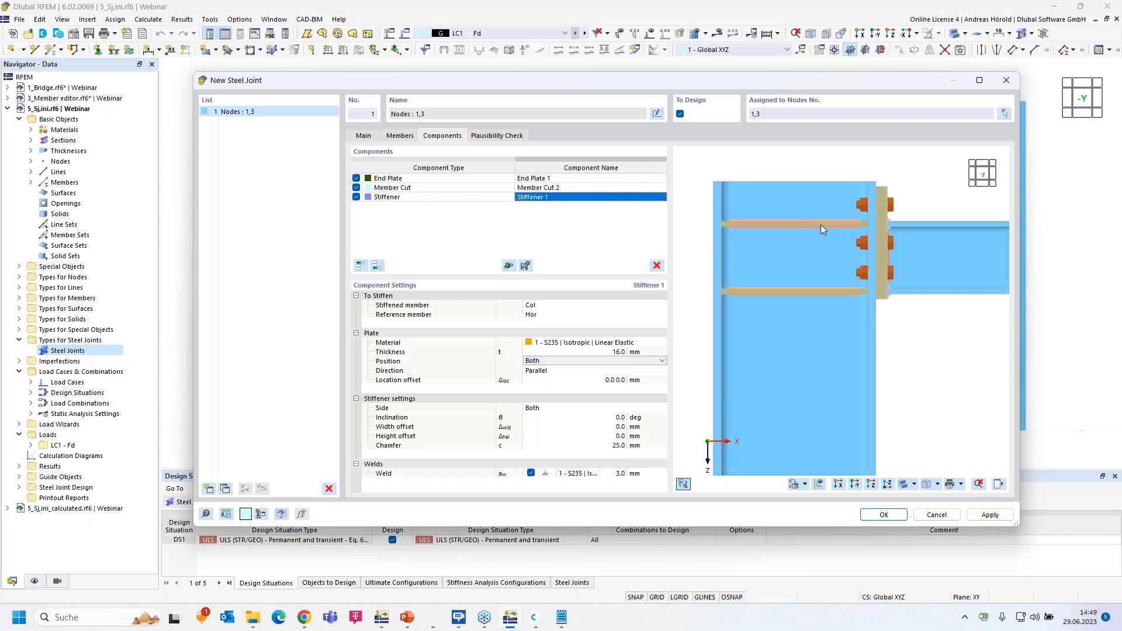
{"action": "scroll", "coordinate": [889, 233], "scroll_direction": "up", "scroll_amount": 3}
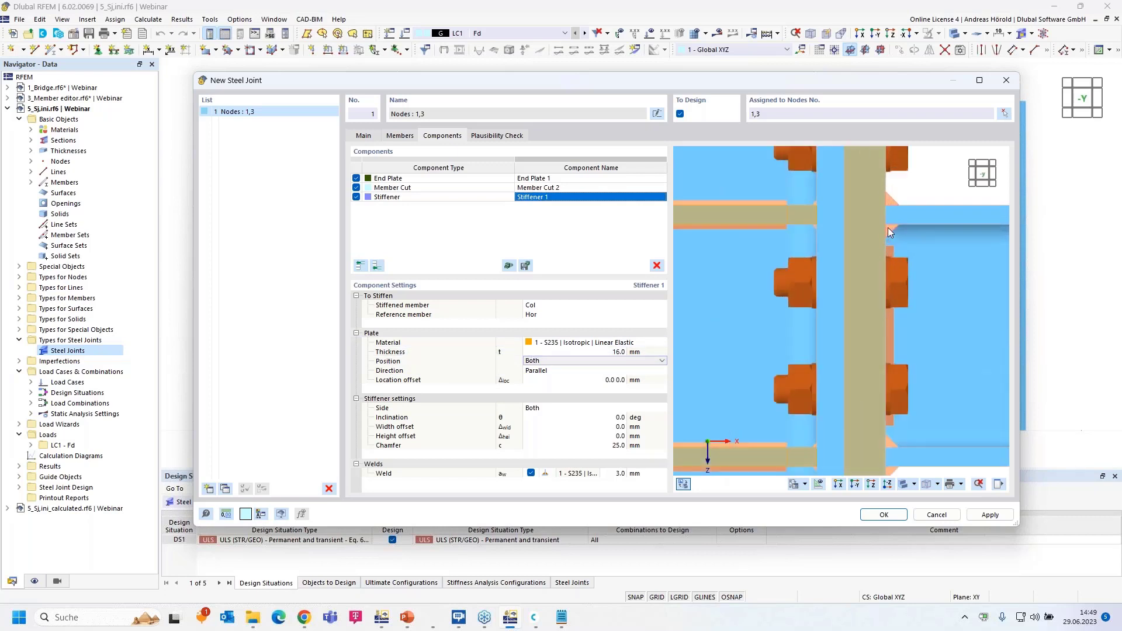
{"action": "scroll", "coordinate": [913, 214], "scroll_direction": "down", "scroll_amount": 3}
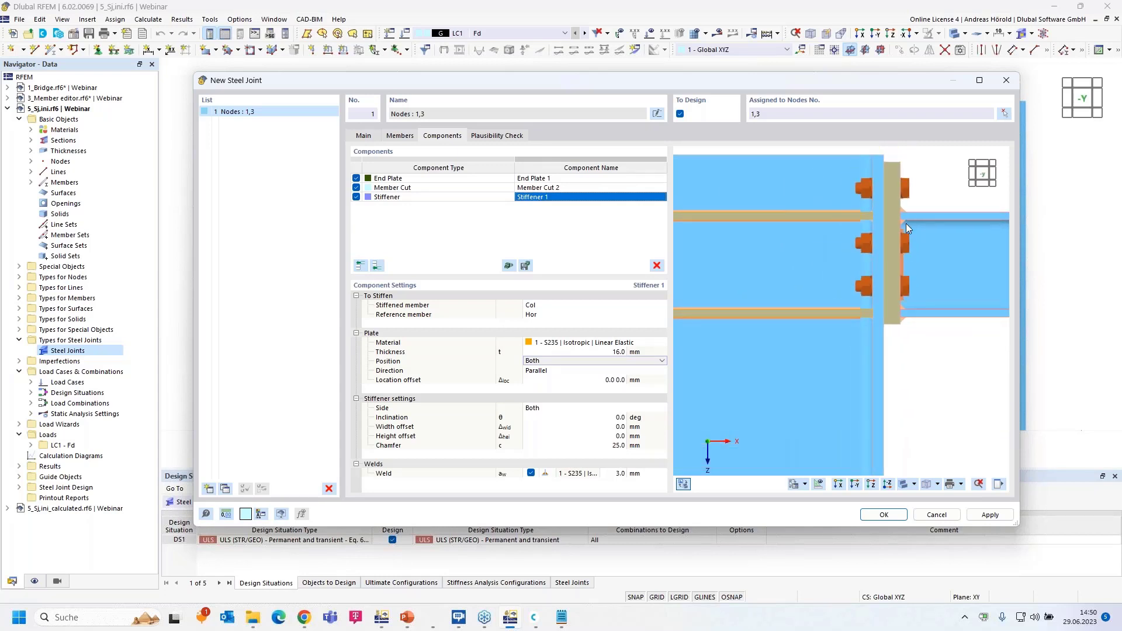
{"action": "scroll", "coordinate": [838, 248], "scroll_direction": "down", "scroll_amount": 2}
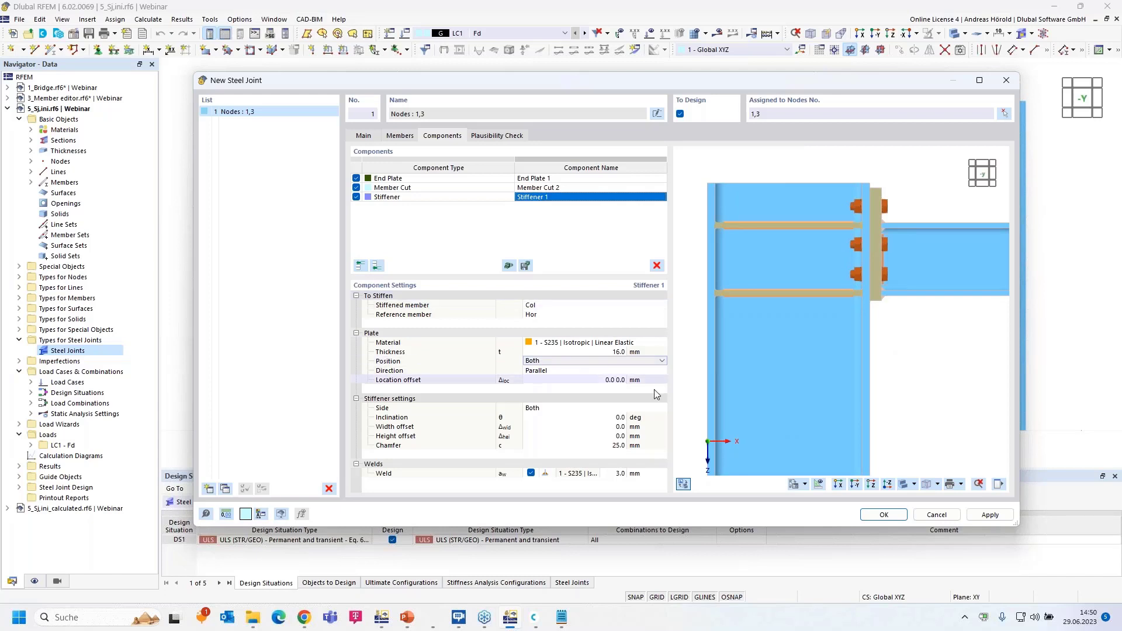
Set the column stiffeners' weld size to 6 mm and accept the steel joint definition for nodes 1 and 3
{"action": "left_click", "coordinate": [619, 474]}
{"action": "type", "text": "6"}
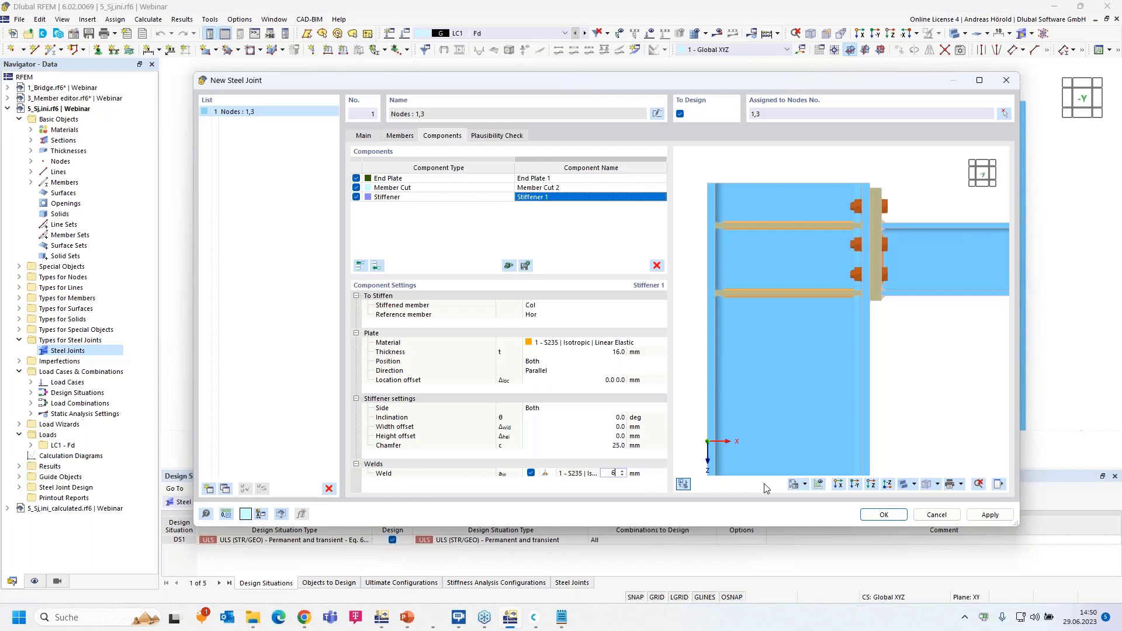
{"action": "key", "text": "Tab"}
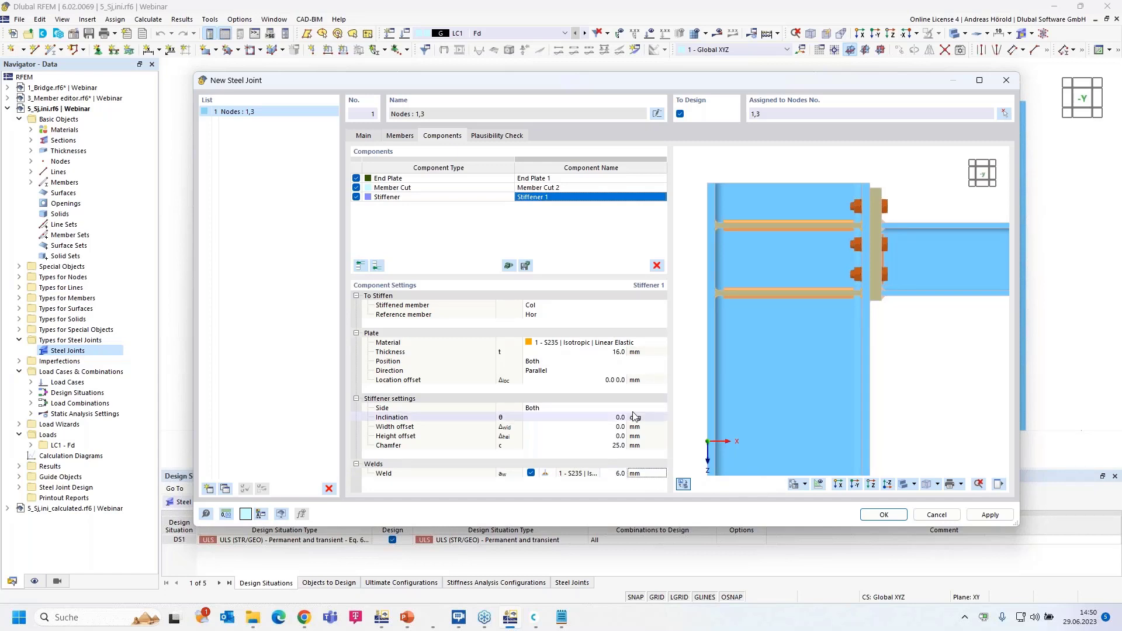
{"action": "left_click", "coordinate": [884, 517]}
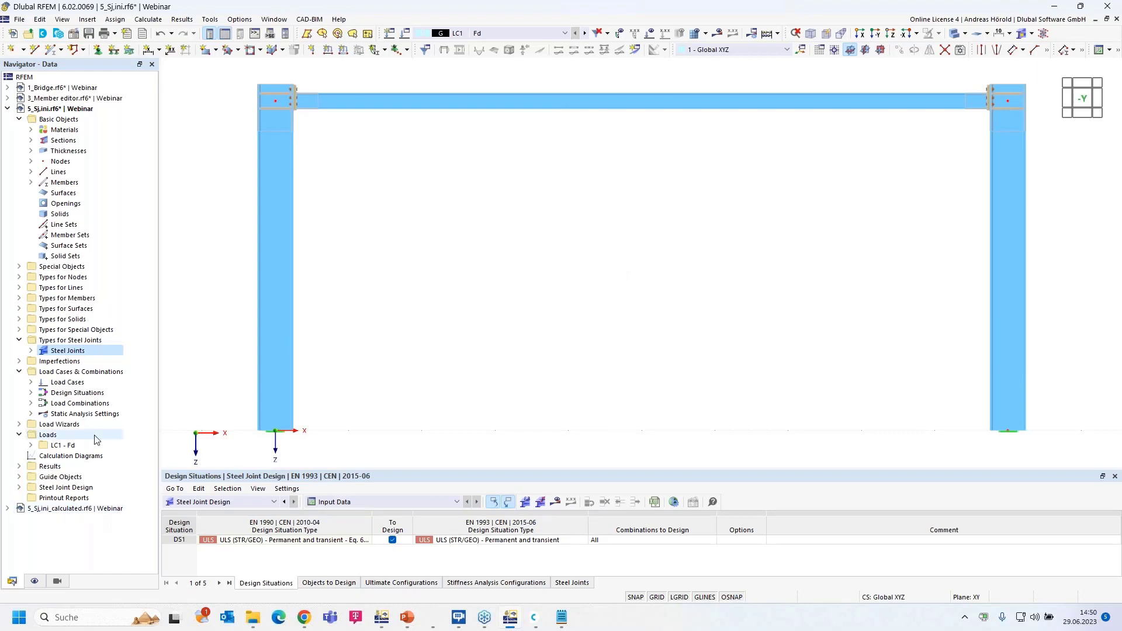
Activate the 5_Sj,ini_calculated.rf6 model and display its Stiffness Analysis results for the steel joint
{"action": "left_click", "coordinate": [85, 509]}
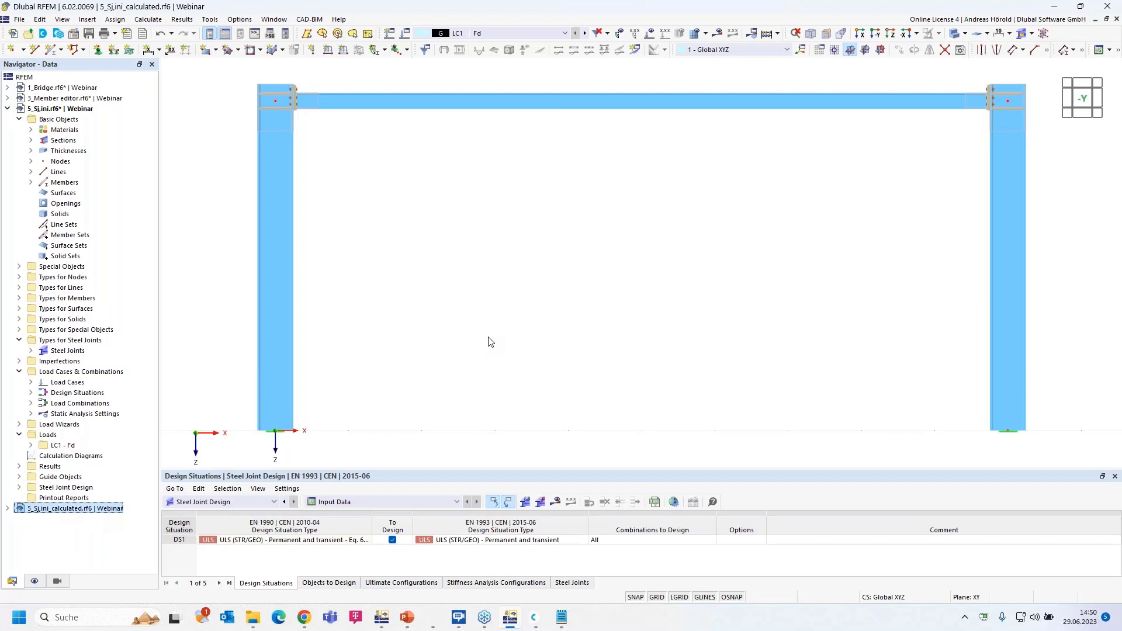
{"action": "left_click", "coordinate": [379, 502]}
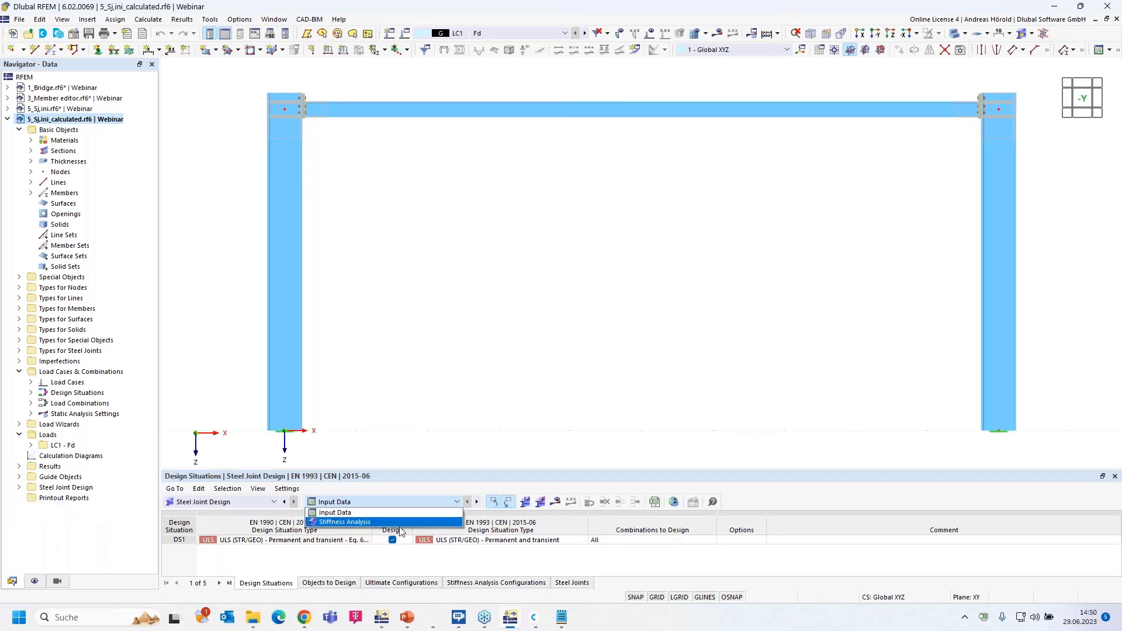
{"action": "left_click", "coordinate": [403, 523]}
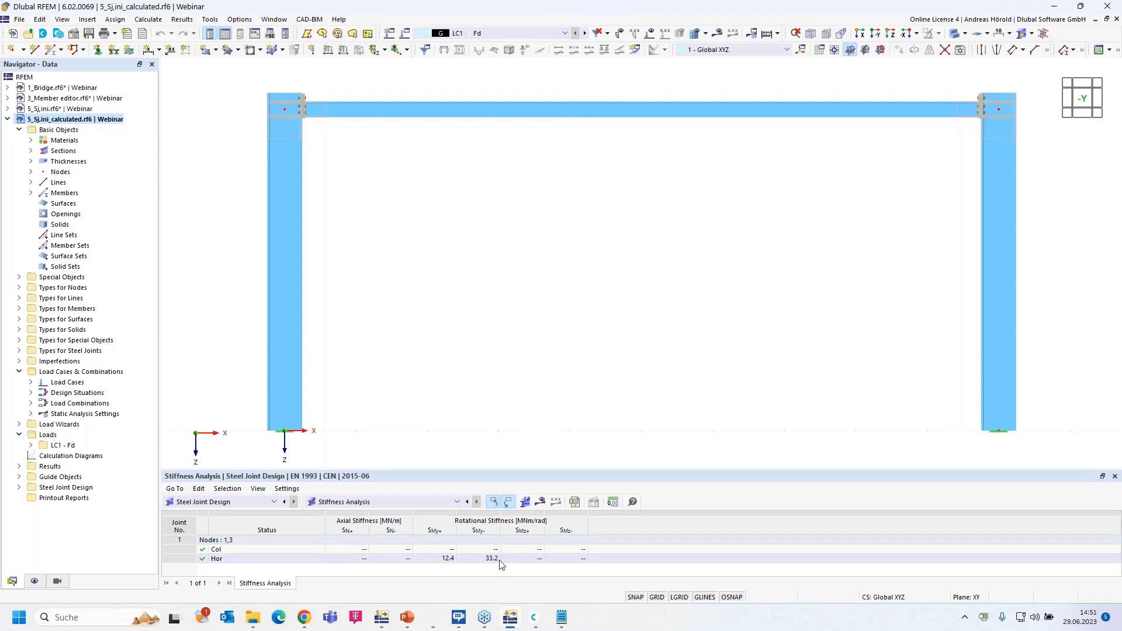
Compare the rotational stiffnesses of member Hor with the DSTV joint's Sj,ini in RF-JOINTS and examine the end-plate joint up close
{"action": "mouse_move", "coordinate": [511, 621]}
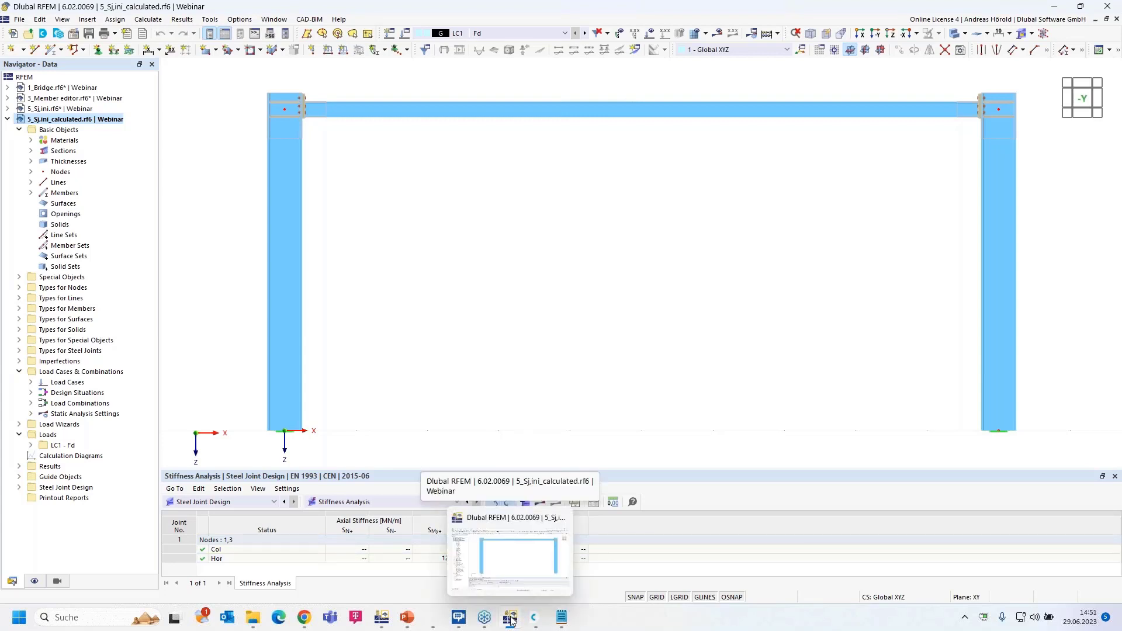
{"action": "left_click", "coordinate": [380, 622]}
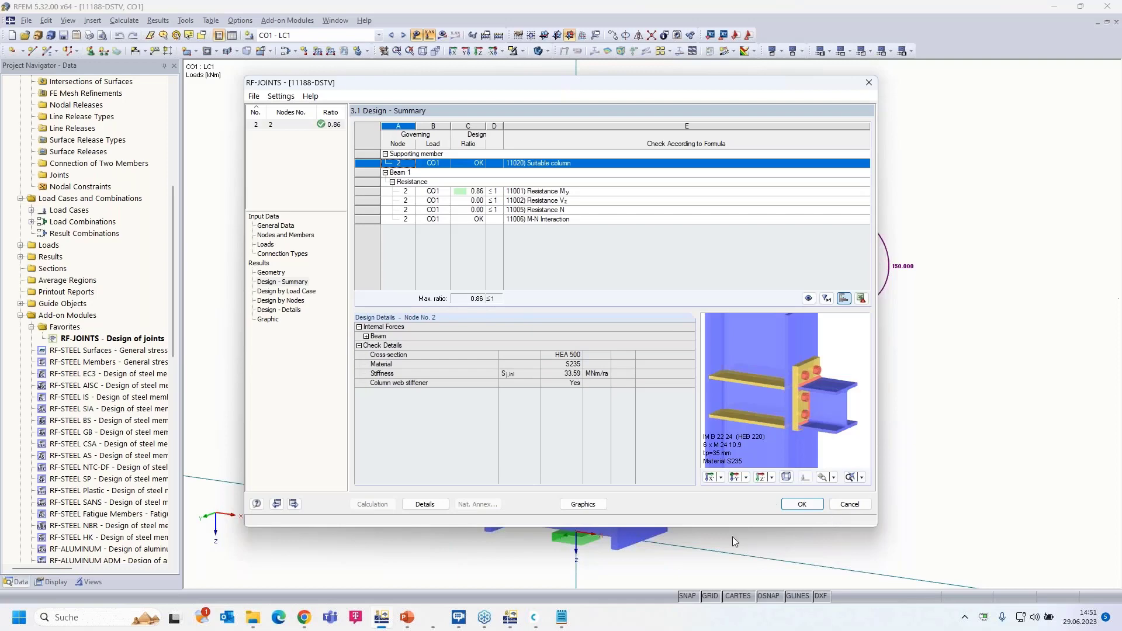
{"action": "left_click", "coordinate": [511, 617]}
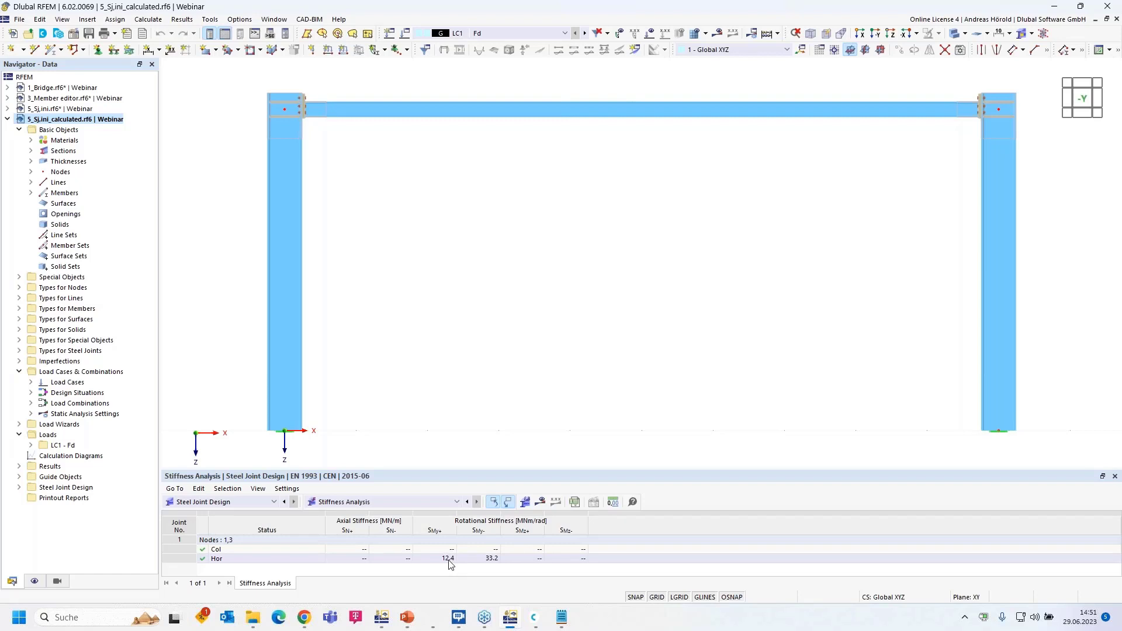
{"action": "scroll", "coordinate": [285, 100], "scroll_direction": "up", "scroll_amount": 5}
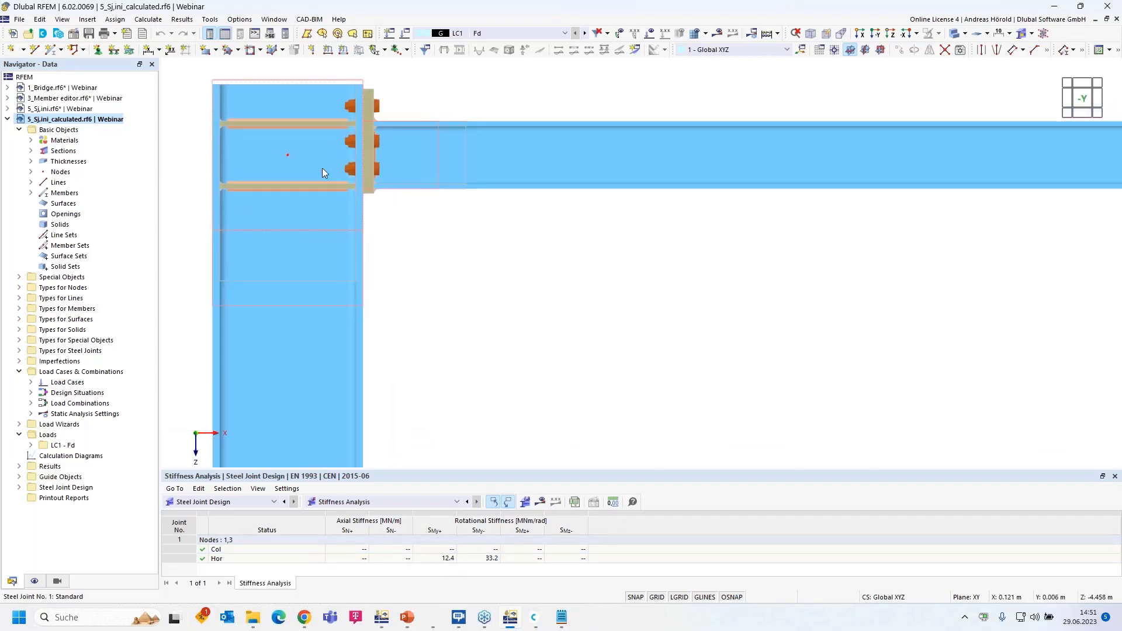
{"action": "scroll", "coordinate": [324, 173], "scroll_direction": "up", "scroll_amount": 3}
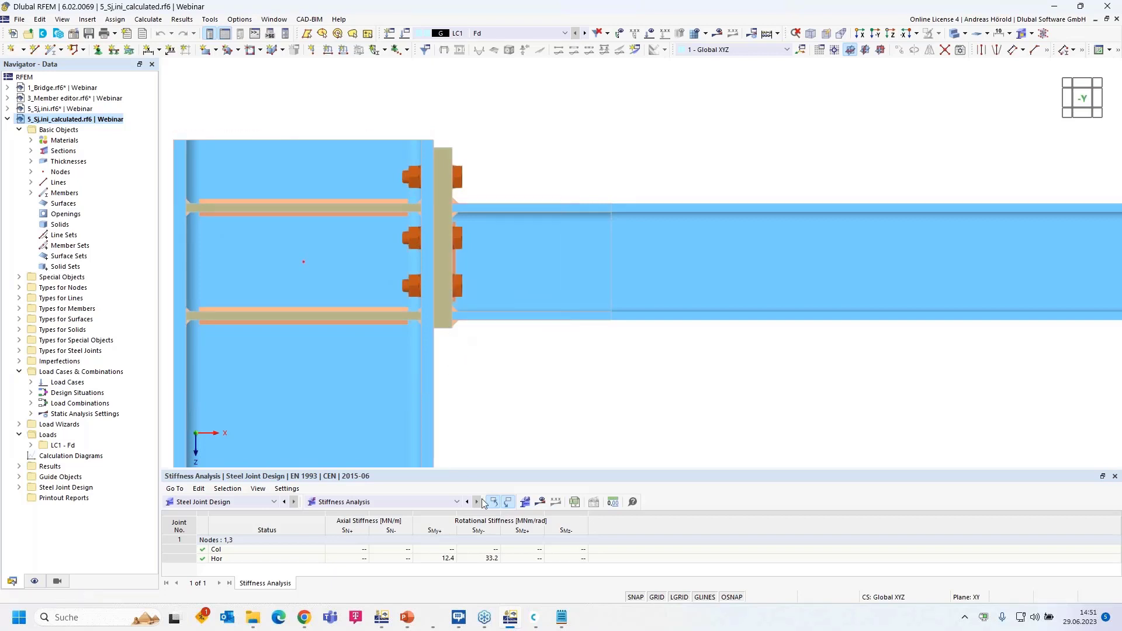
{"action": "left_click", "coordinate": [443, 559]}
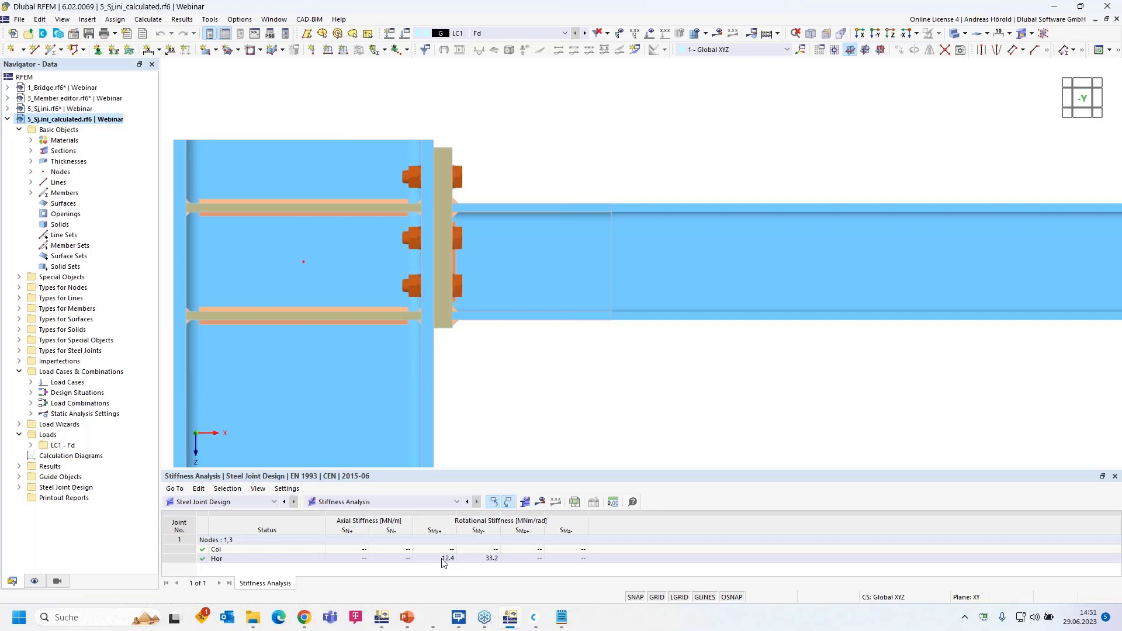
{"action": "scroll", "coordinate": [519, 407], "scroll_direction": "down", "scroll_amount": 4}
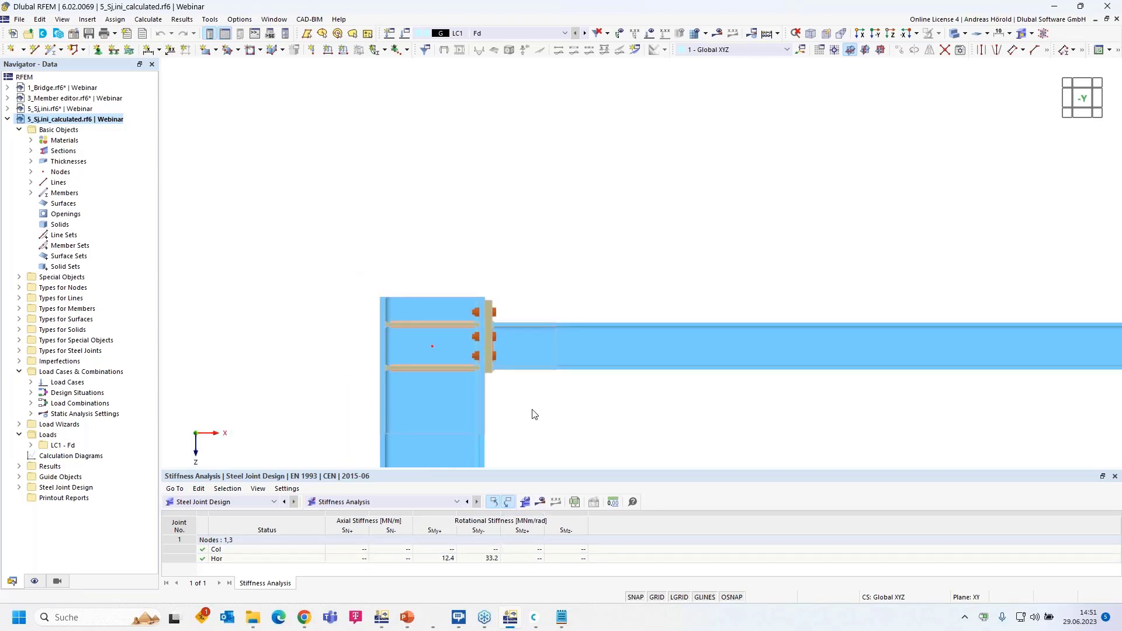
Copy the entire frame by 15 m in the X direction, including its loading
{"action": "middle_click_drag", "start_coordinate": [535, 415], "coordinate": [436, 258]}
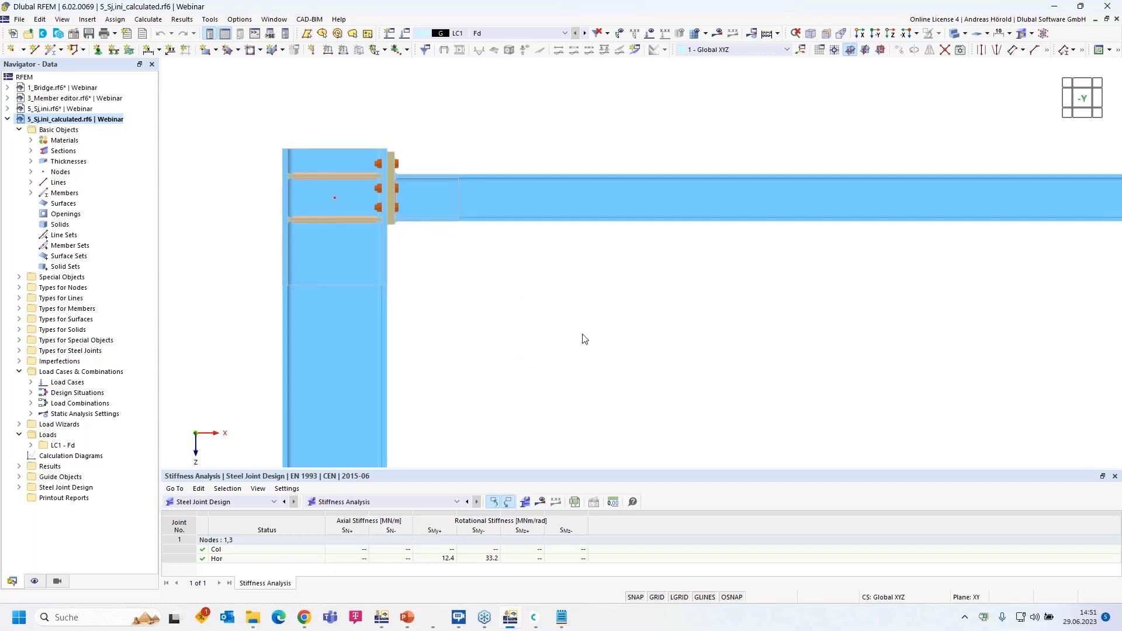
{"action": "scroll", "coordinate": [583, 335], "scroll_direction": "down", "scroll_amount": 4}
{"action": "middle_click_drag", "start_coordinate": [672, 358], "coordinate": [469, 177]}
{"action": "scroll", "coordinate": [470, 179], "scroll_direction": "down", "scroll_amount": 5}
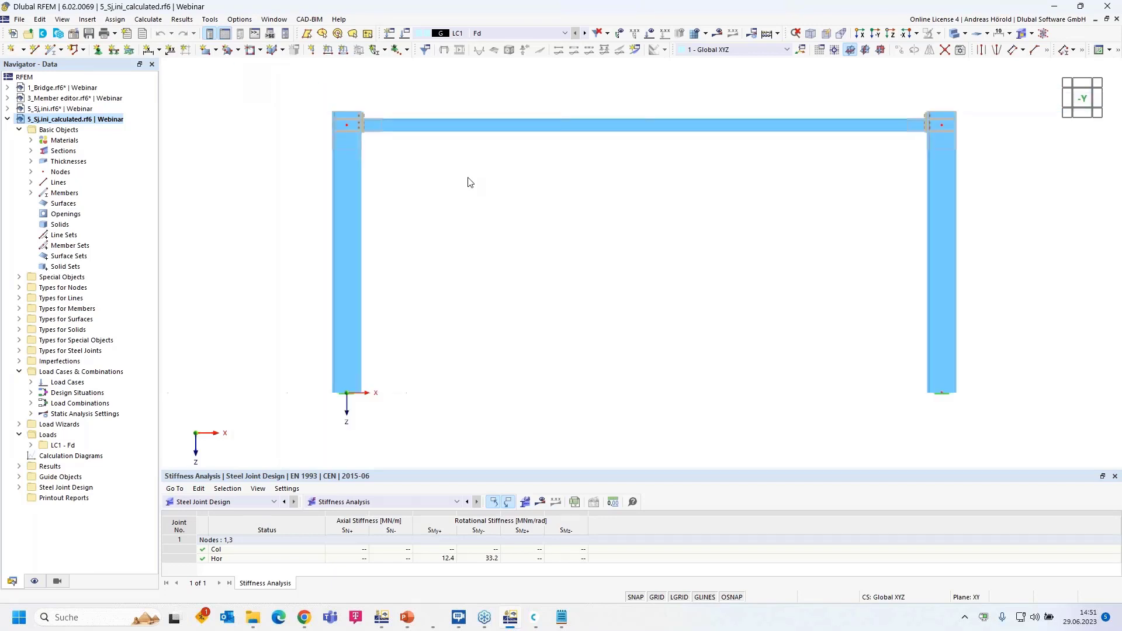
{"action": "middle_click_drag", "start_coordinate": [538, 213], "coordinate": [505, 235]}
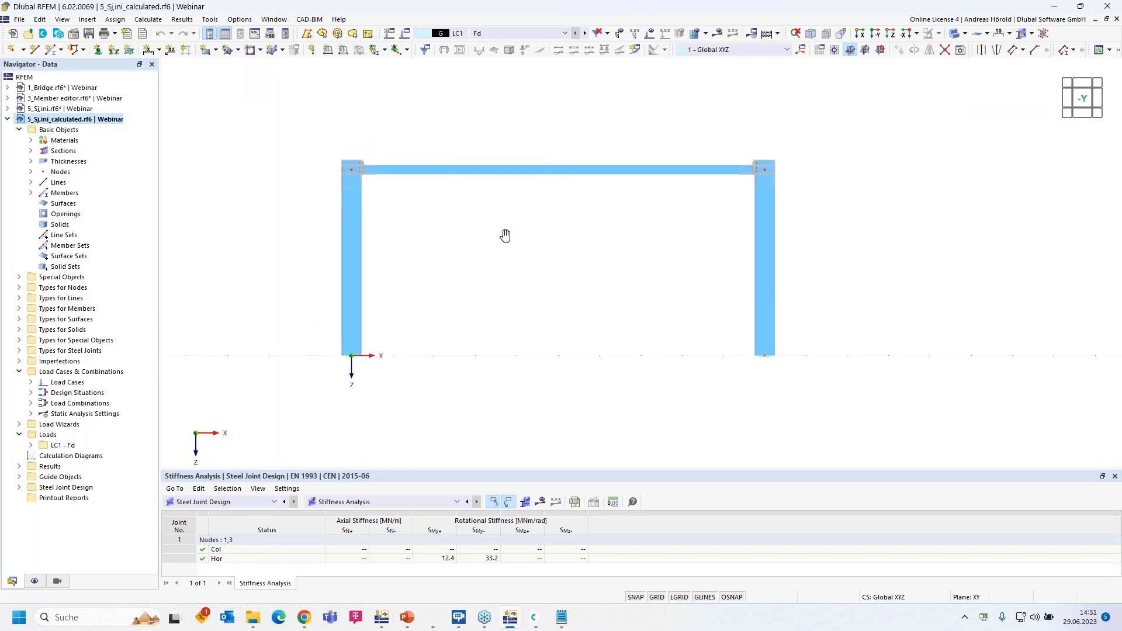
{"action": "scroll", "coordinate": [508, 295], "scroll_direction": "down", "scroll_amount": 2}
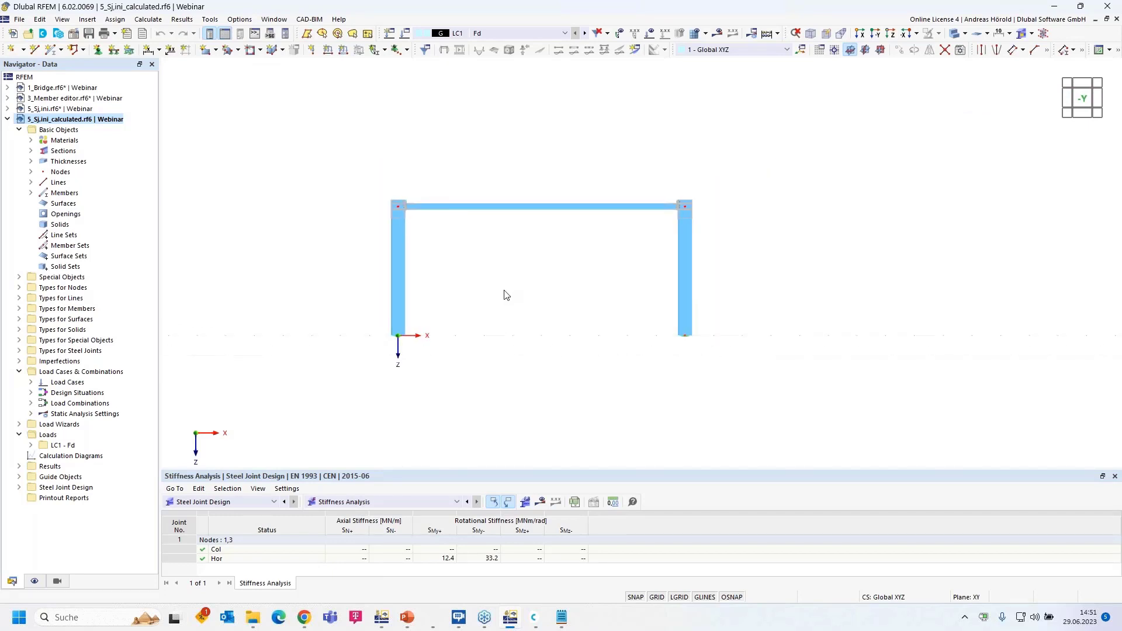
{"action": "middle_click_drag", "start_coordinate": [594, 294], "coordinate": [506, 296]}
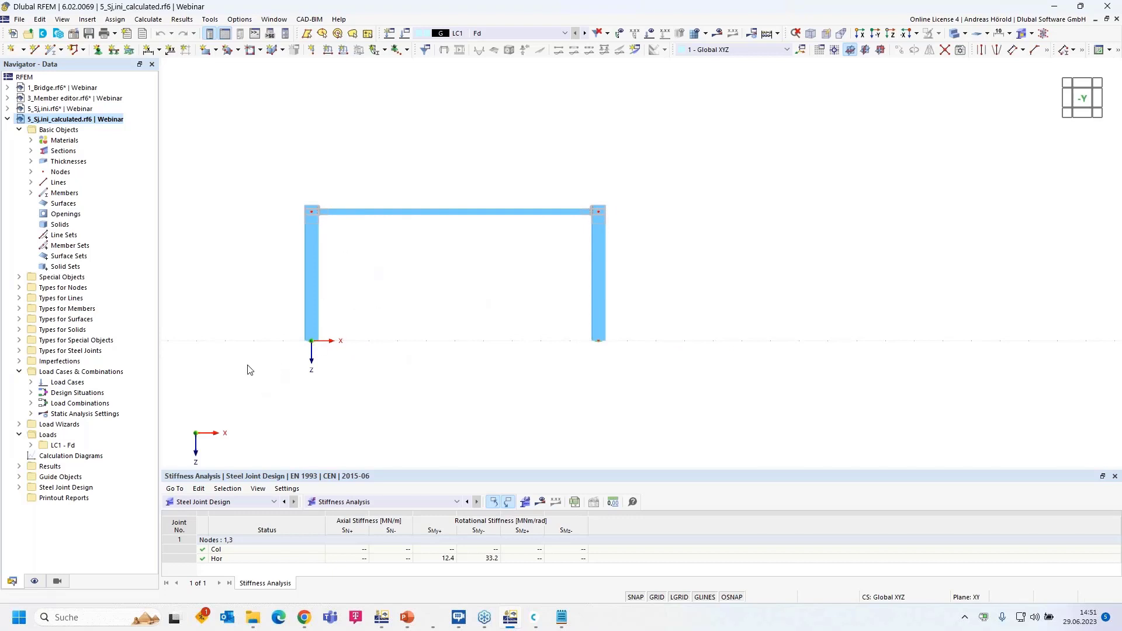
{"action": "left_click_drag", "start_coordinate": [247, 366], "coordinate": [700, 198]}
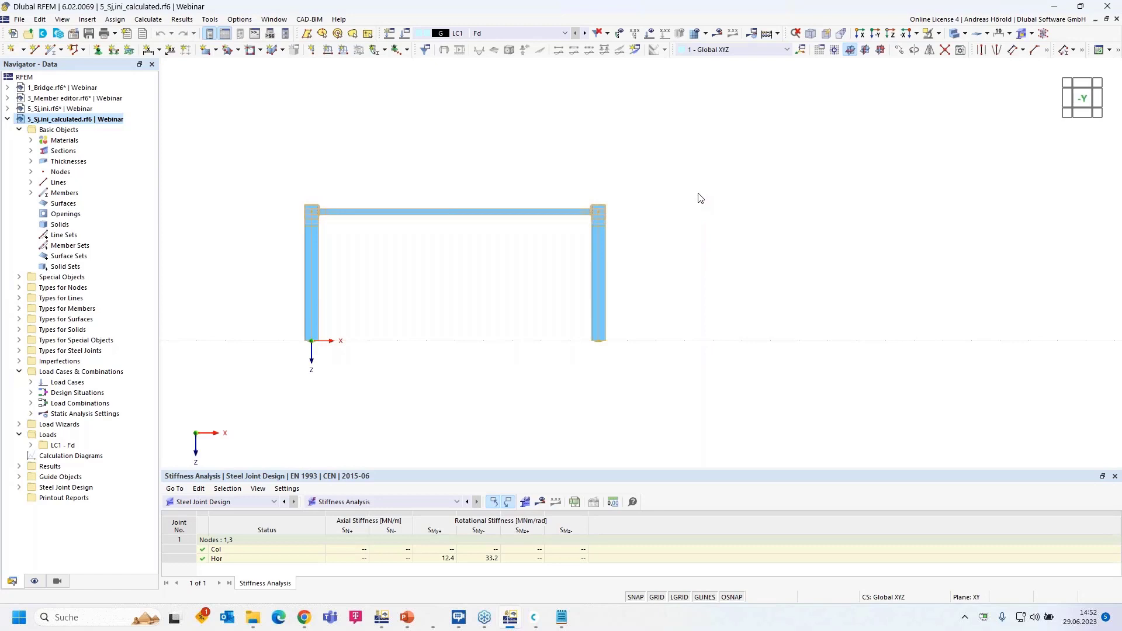
{"action": "left_click", "coordinate": [901, 52]}
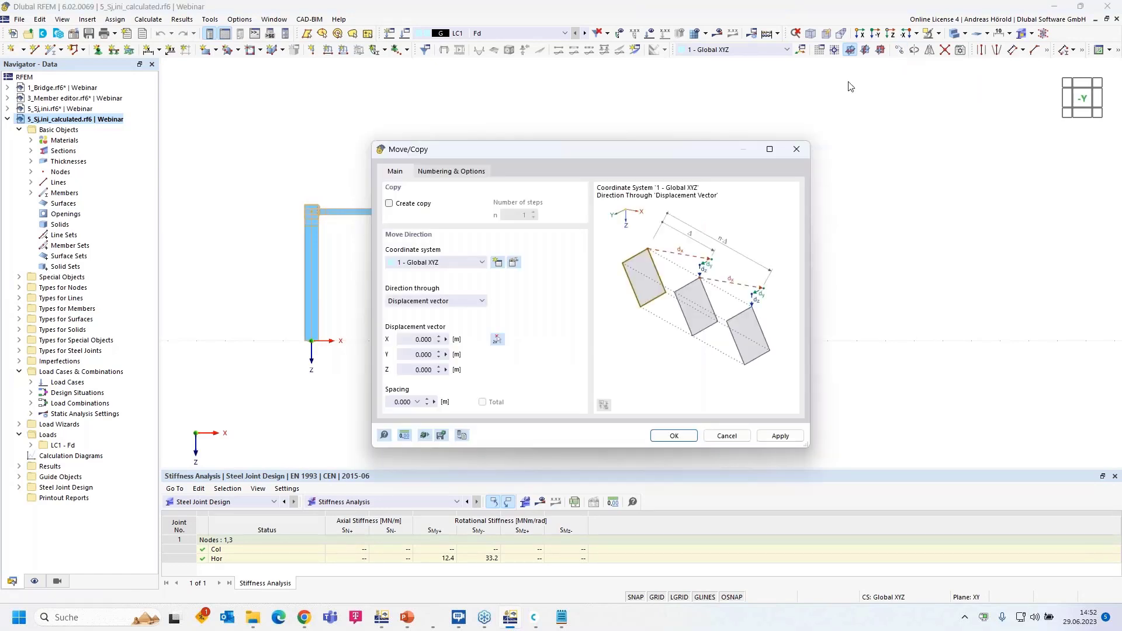
{"action": "left_click", "coordinate": [390, 204]}
{"action": "double_click", "coordinate": [413, 339]}
{"action": "type", "text": "15"}
{"action": "left_click", "coordinate": [445, 171]}
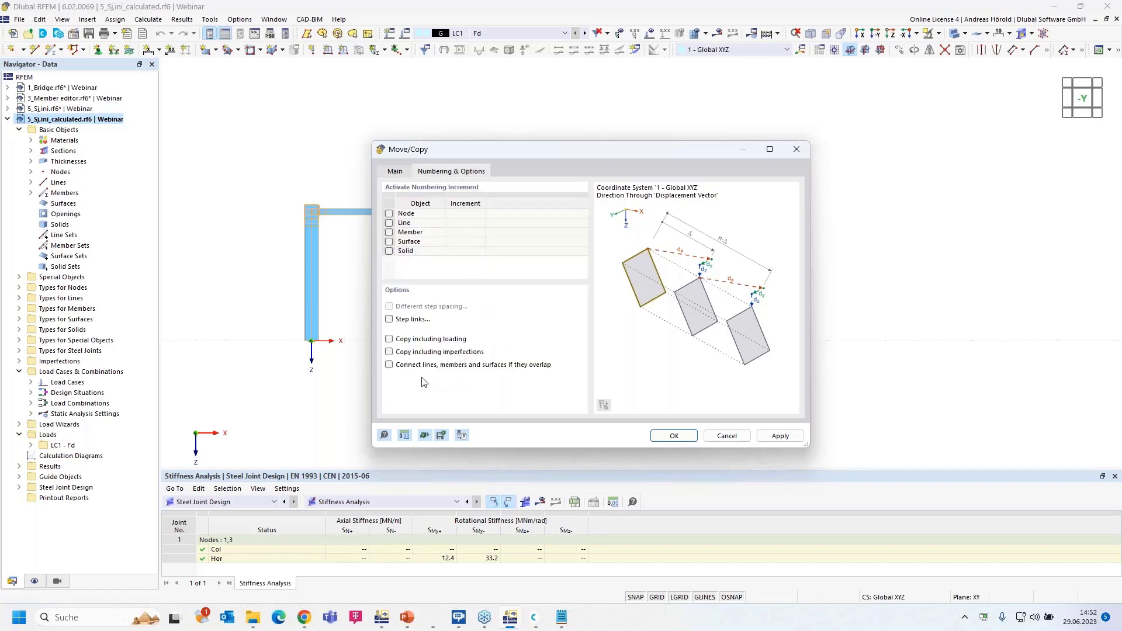
{"action": "left_click", "coordinate": [389, 340]}
{"action": "left_click", "coordinate": [673, 435]}
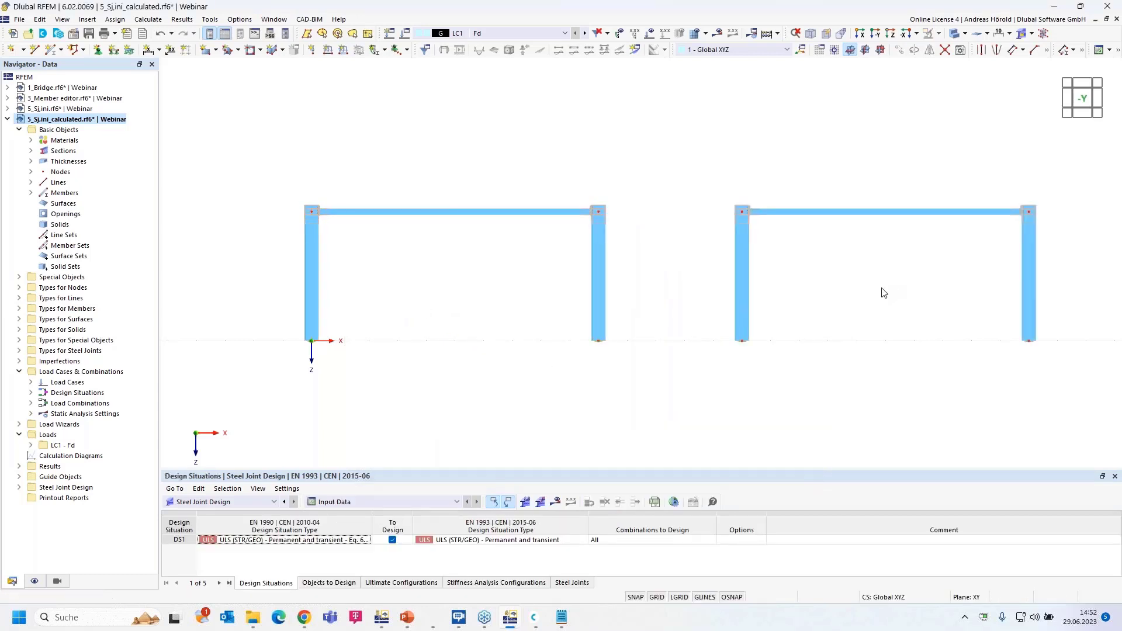
{"action": "scroll", "coordinate": [884, 293], "scroll_direction": "down", "scroll_amount": 2}
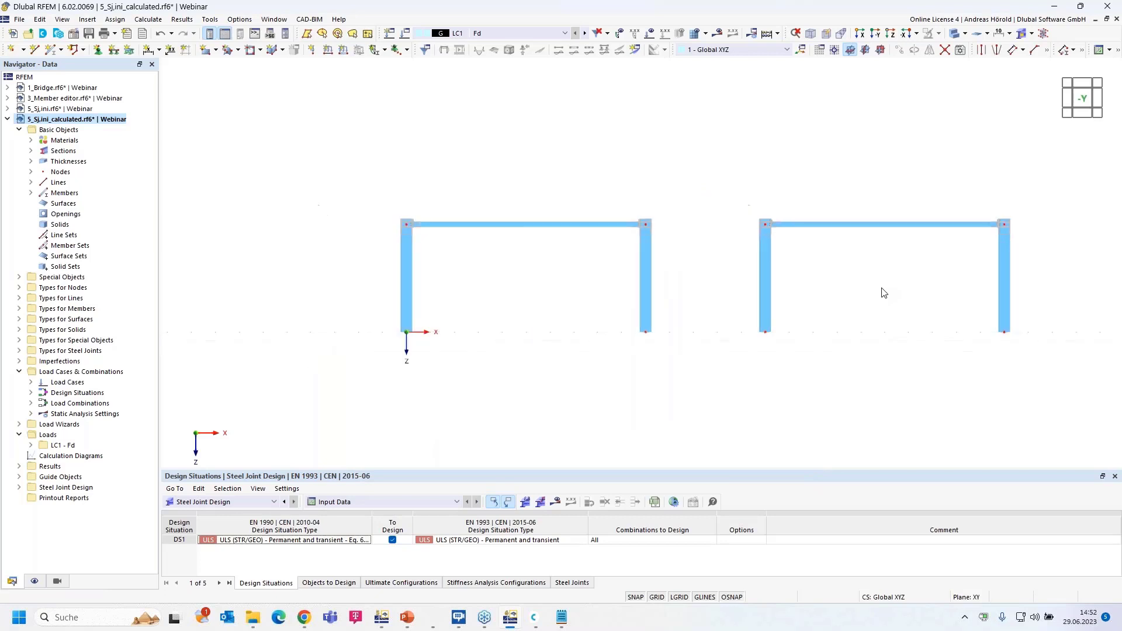
{"action": "left_click", "coordinate": [650, 33]}
{"action": "left_click", "coordinate": [649, 34]}
Enable hinges on the copied frame's beam and create a start hinge releasing only φy, with a 33.2 MNm/rad spring constant
{"action": "scroll", "coordinate": [835, 303], "scroll_direction": "up", "scroll_amount": 2}
{"action": "middle_click_drag", "start_coordinate": [827, 298], "coordinate": [803, 303]}
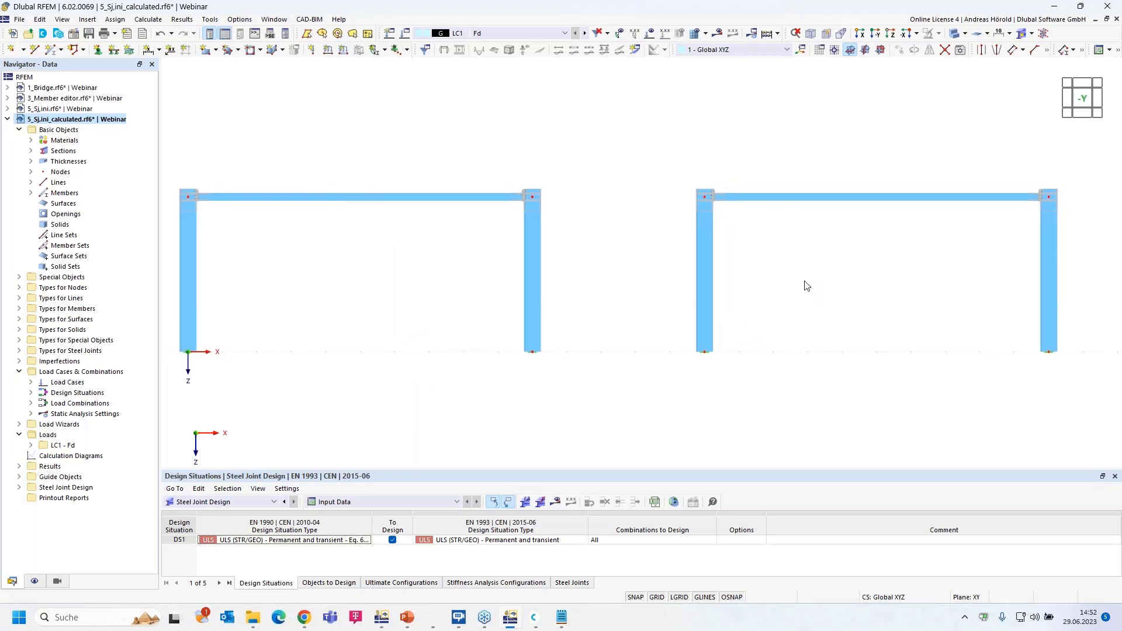
{"action": "double_click", "coordinate": [824, 197]}
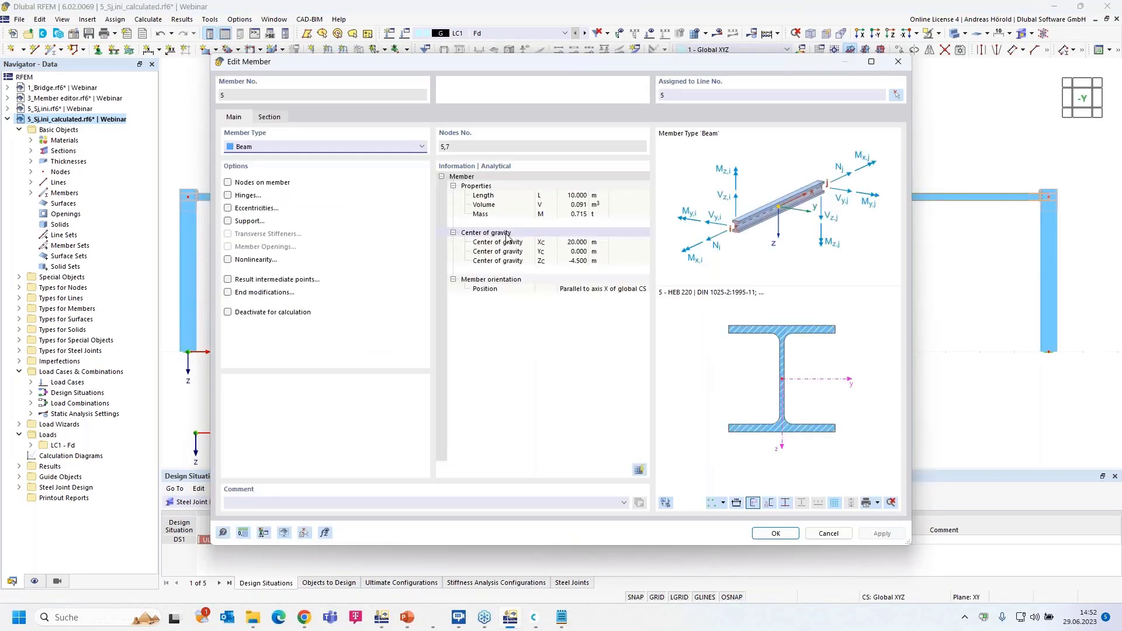
{"action": "left_click", "coordinate": [228, 196]}
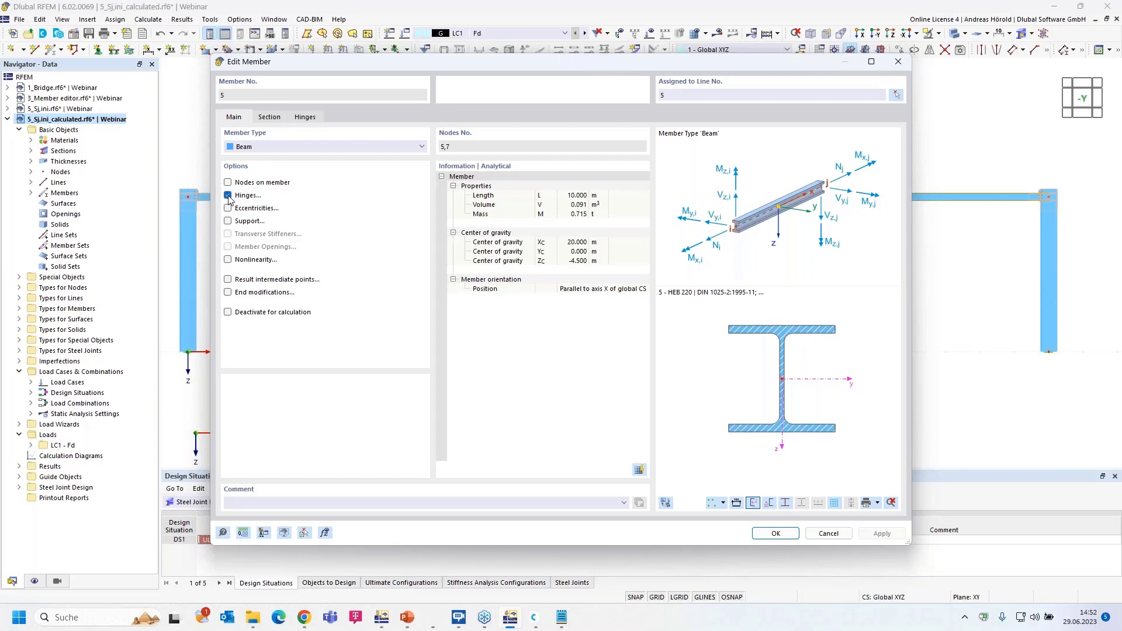
{"action": "left_click", "coordinate": [305, 117]}
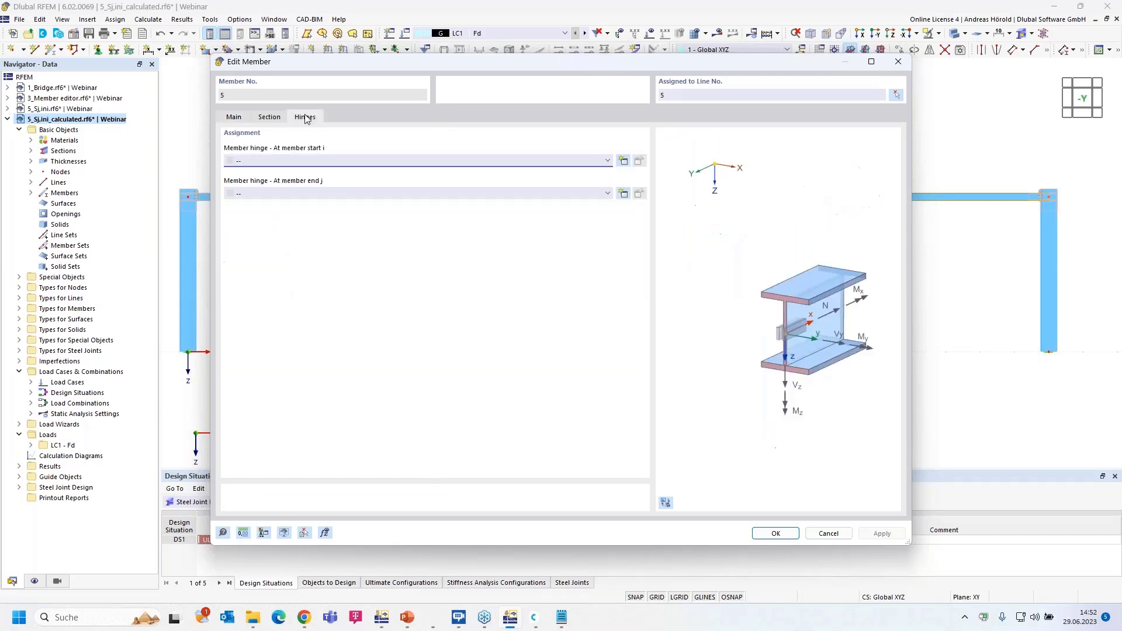
{"action": "left_click", "coordinate": [623, 161]}
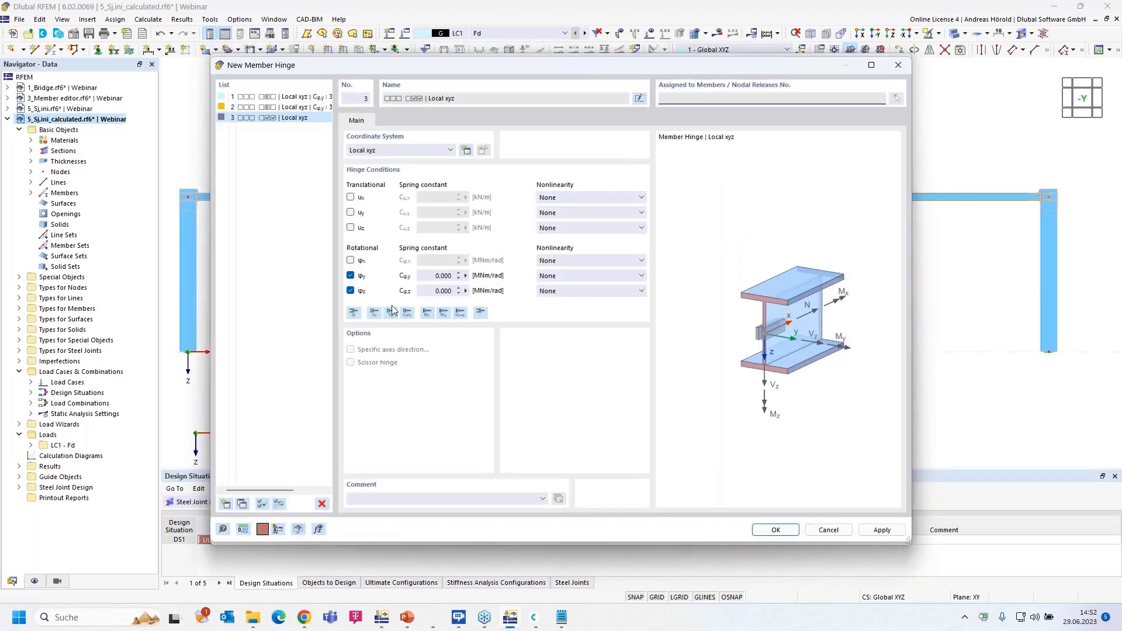
{"action": "left_click", "coordinate": [350, 291]}
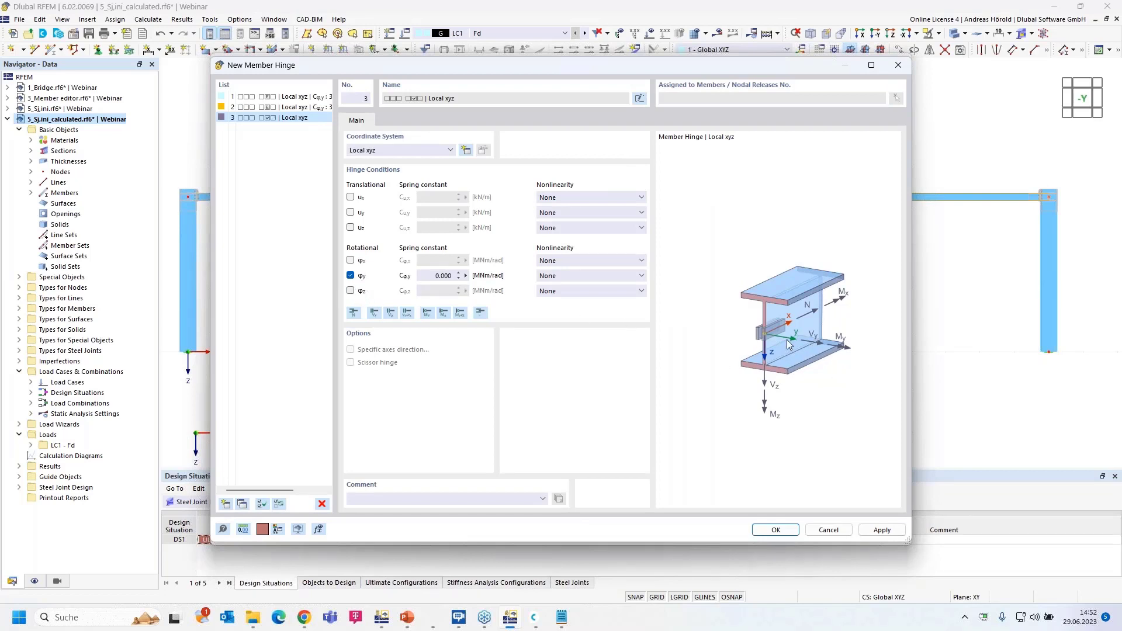
{"action": "left_click", "coordinate": [430, 276]}
{"action": "type", "text": "33,2"}
{"action": "left_click", "coordinate": [775, 531]}
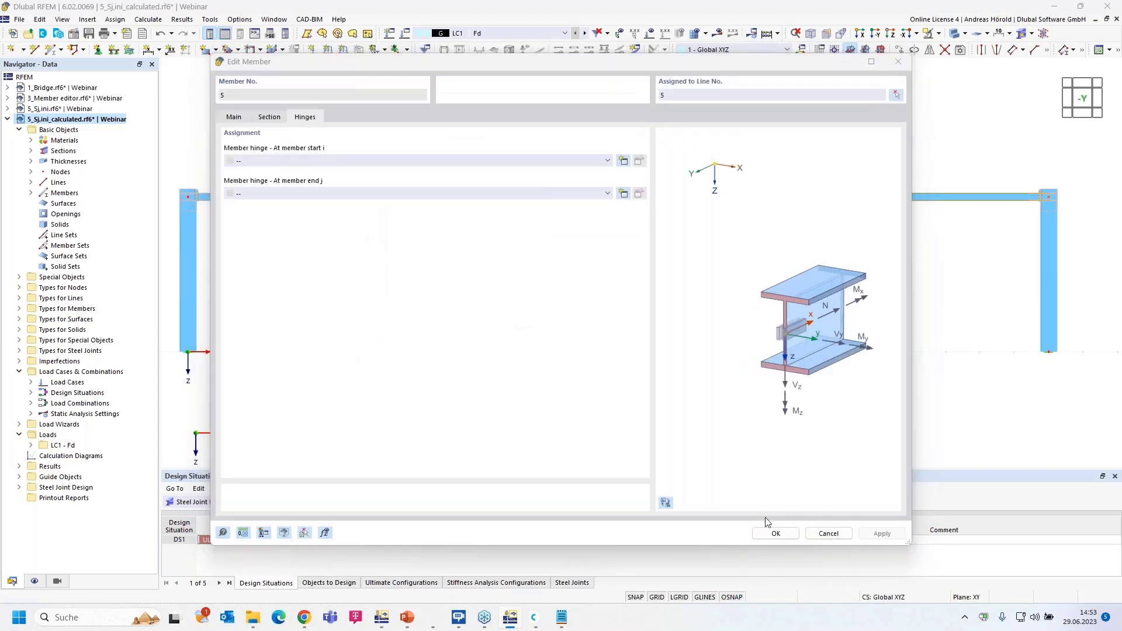
Assign member hinge 3 to the end of the copied frame's beam as well and accept the member changes
{"action": "left_click", "coordinate": [418, 195]}
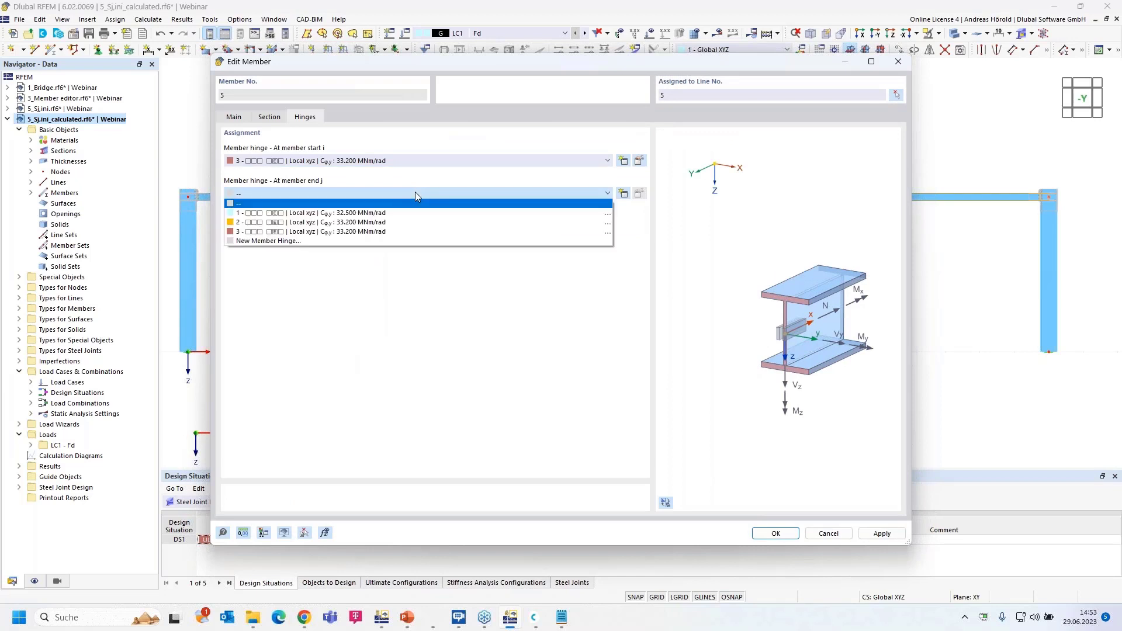
{"action": "left_click", "coordinate": [410, 232]}
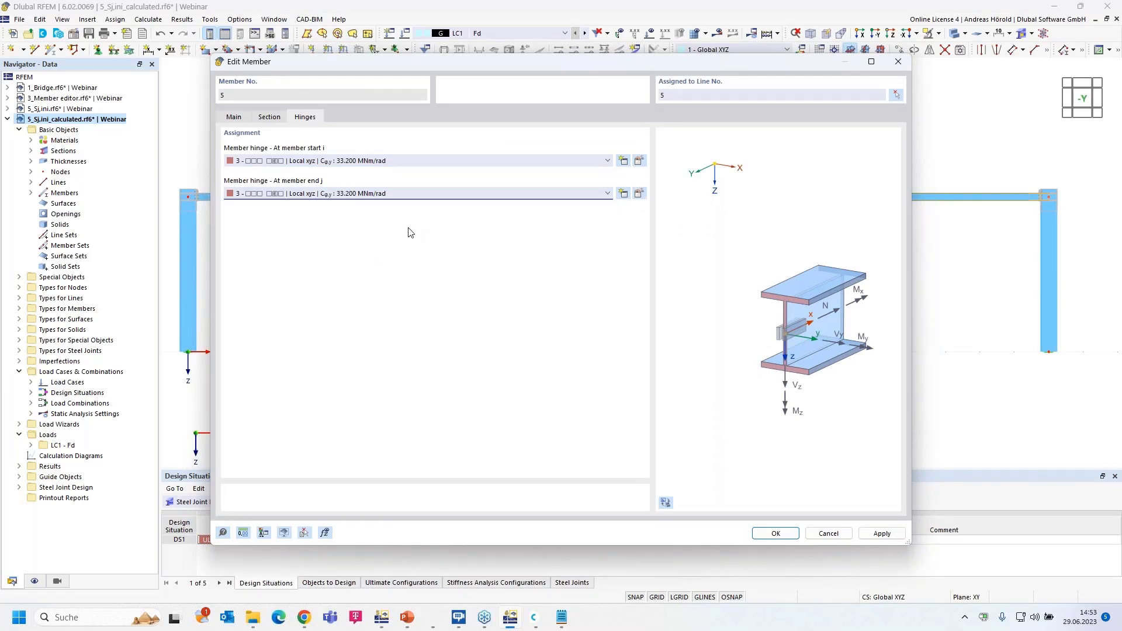
{"action": "left_click", "coordinate": [771, 534]}
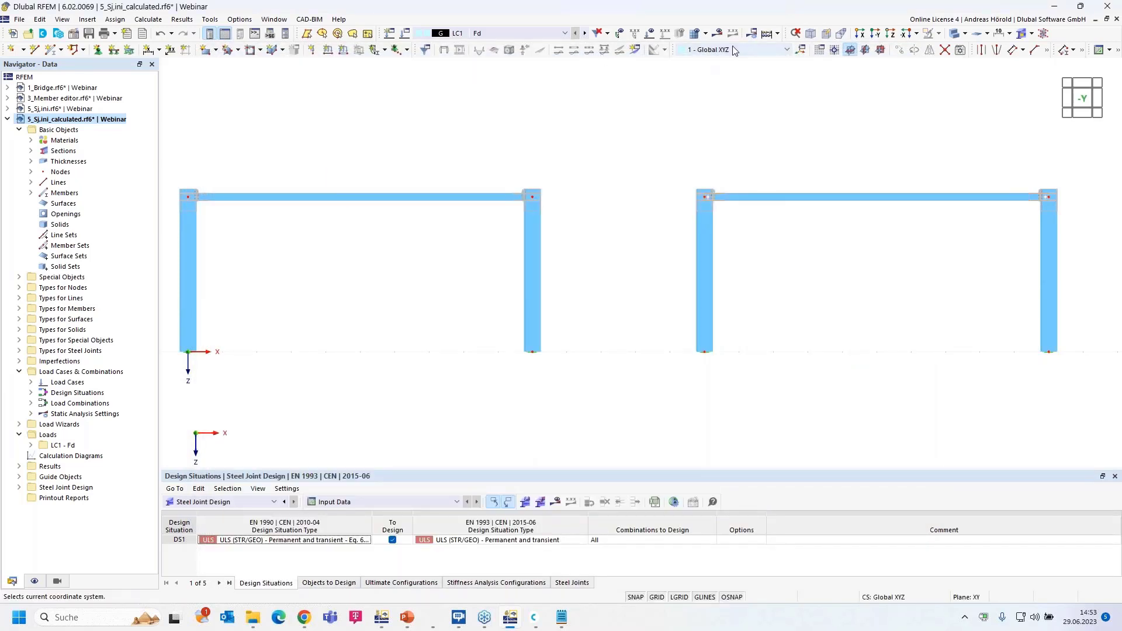
Calculate load case LC1 and display the bending moment results for both frames
{"action": "left_click", "coordinate": [718, 33]}
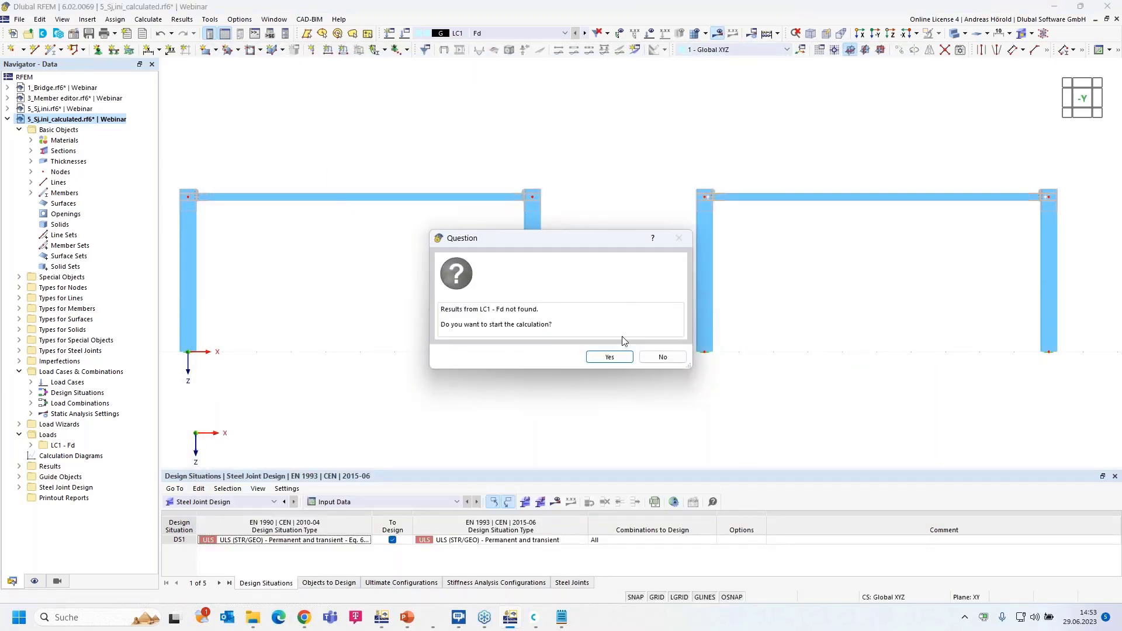
{"action": "left_click", "coordinate": [609, 358]}
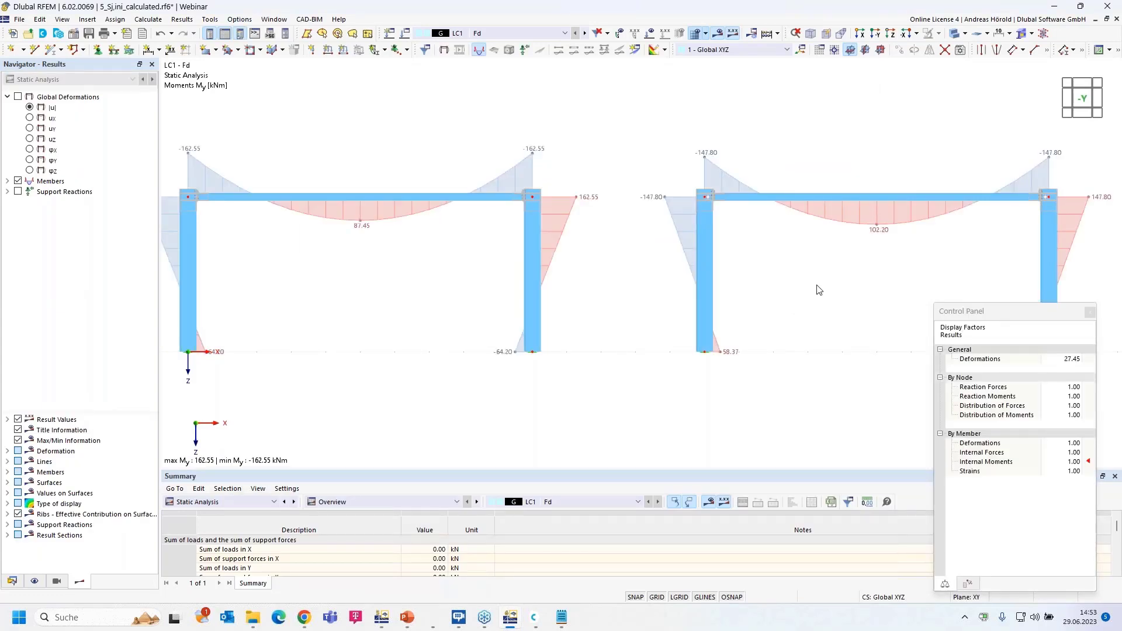
Close the results display factors window and switch to the PowerPoint slide show at the free online appointment slide
{"action": "left_click", "coordinate": [1090, 312]}
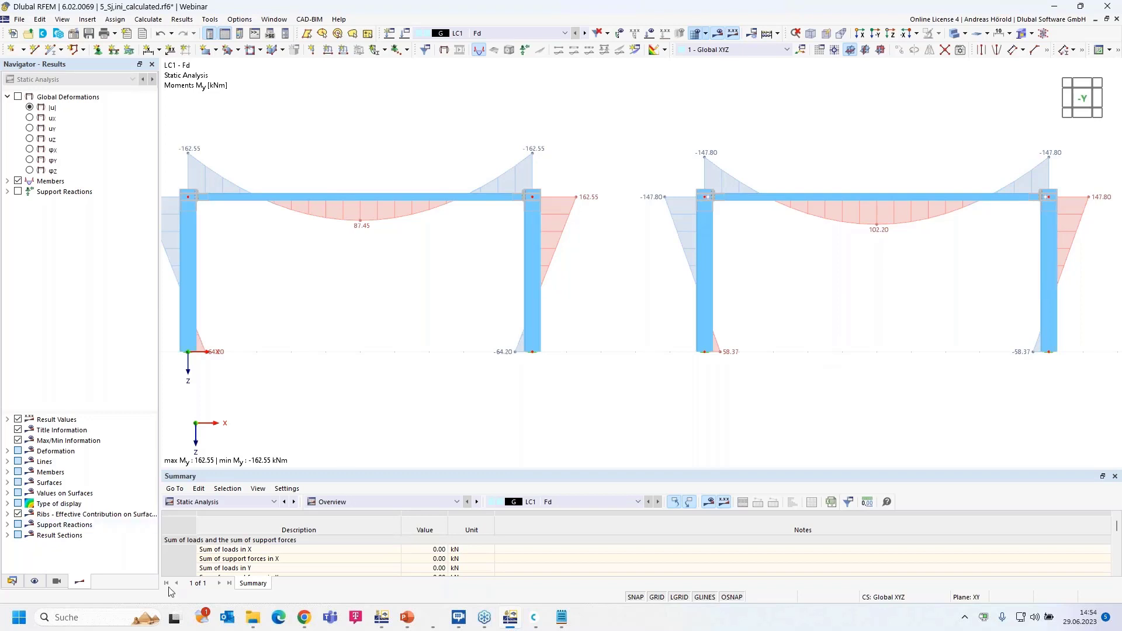
{"action": "mouse_move", "coordinate": [407, 618]}
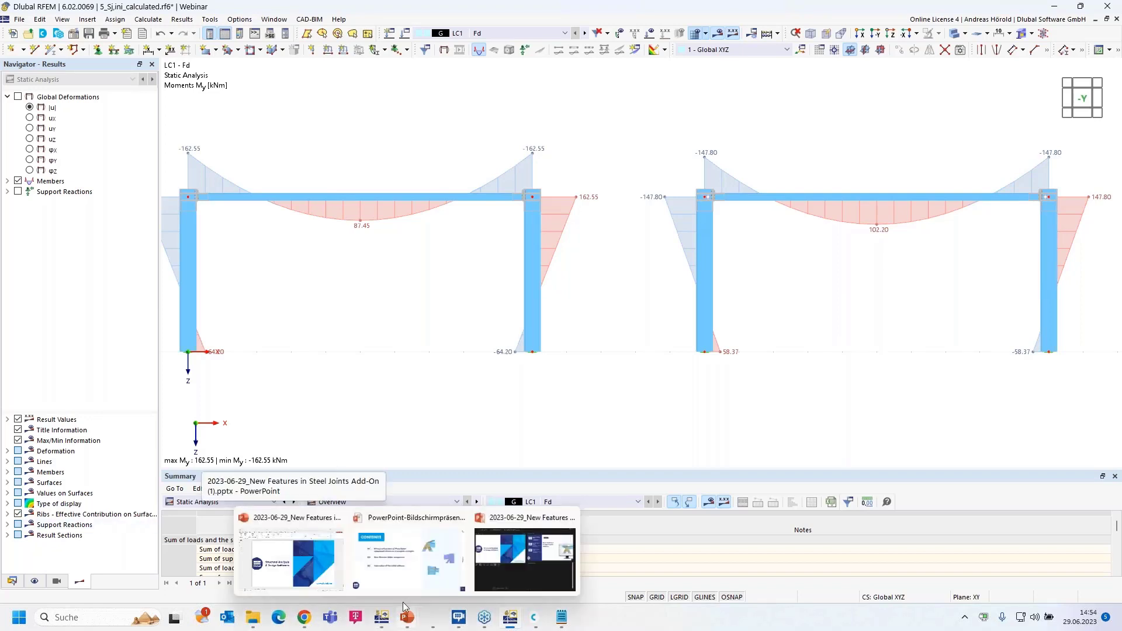
{"action": "left_click", "coordinate": [397, 565]}
{"action": "left_click", "coordinate": [1023, 433]}
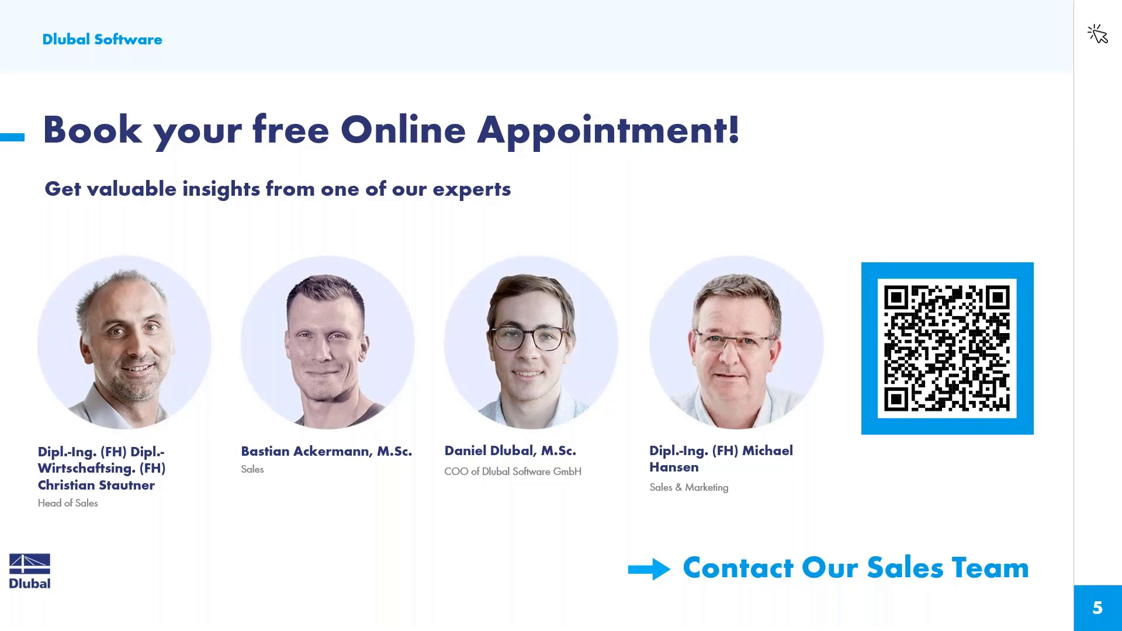
Switch to Chrome and open the Webinars page of the Dlubal website
{"action": "key", "text": "alt+Tab"}
{"action": "left_click", "coordinate": [60, 11]}
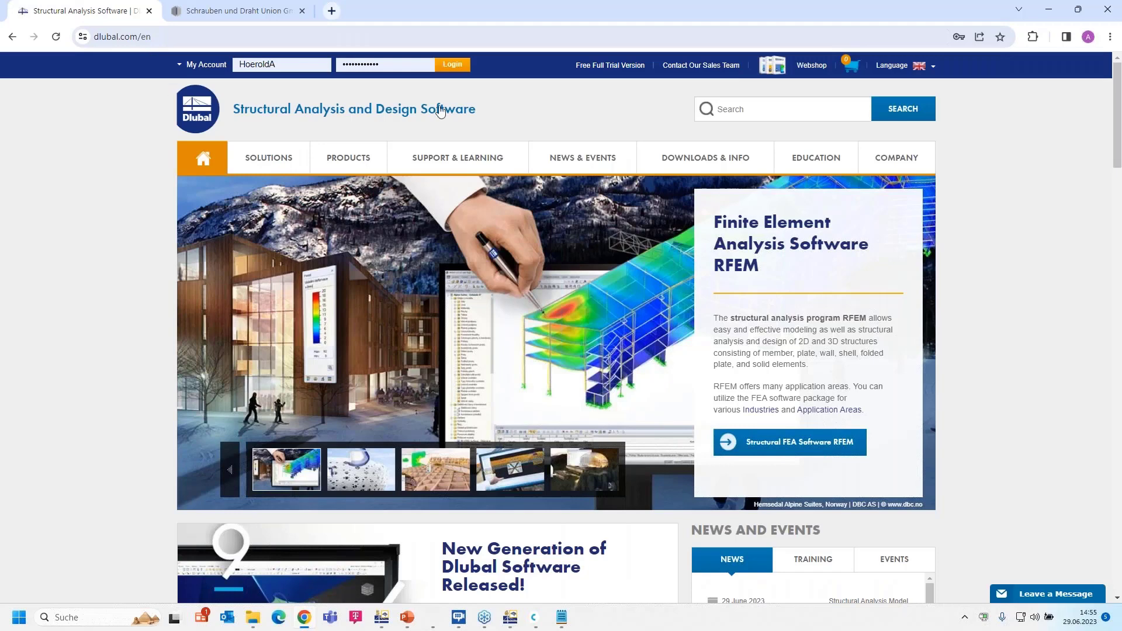
{"action": "mouse_move", "coordinate": [557, 157]}
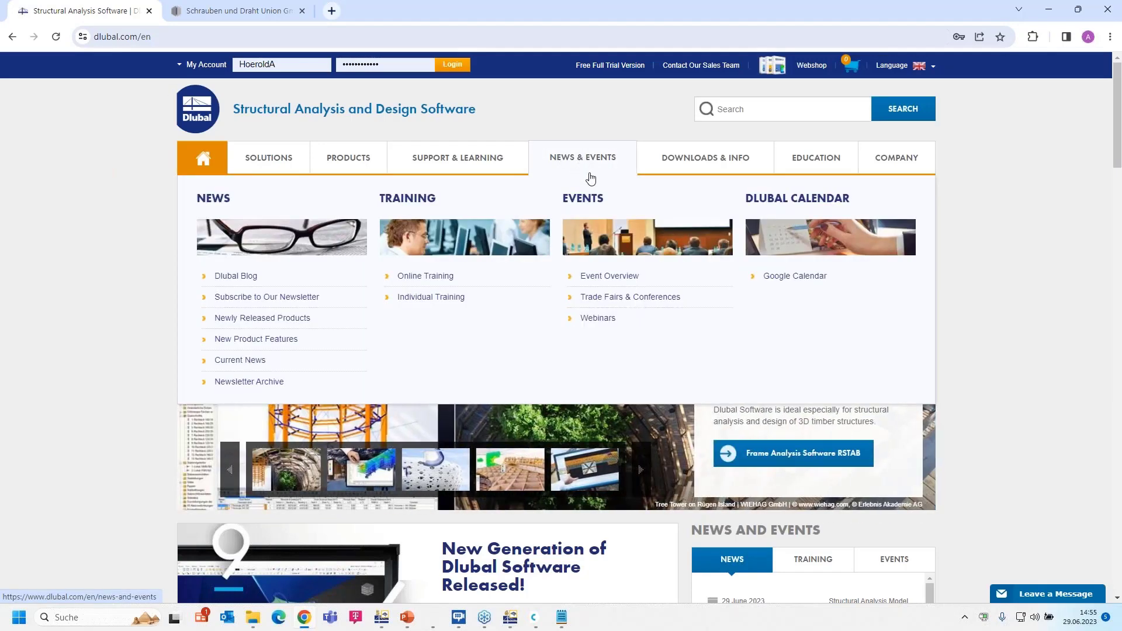
{"action": "left_click", "coordinate": [597, 320]}
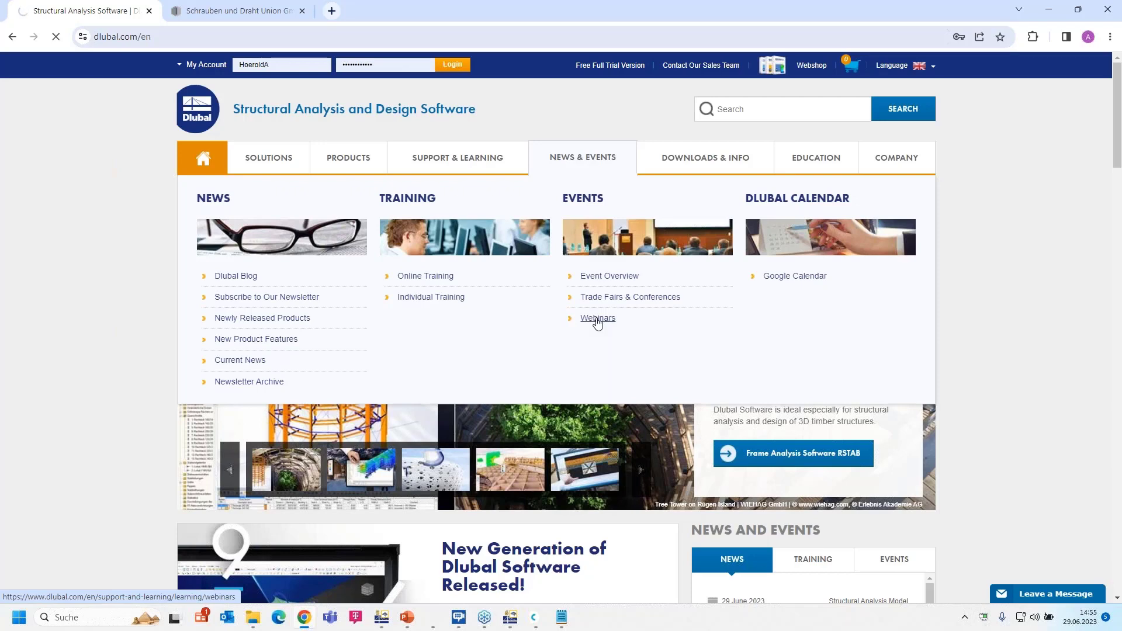
Look through the webinar list for the upcoming July 2023 sessions and the recent accomplished ones
{"action": "scroll", "coordinate": [561, 327], "scroll_direction": "down", "scroll_amount": 5}
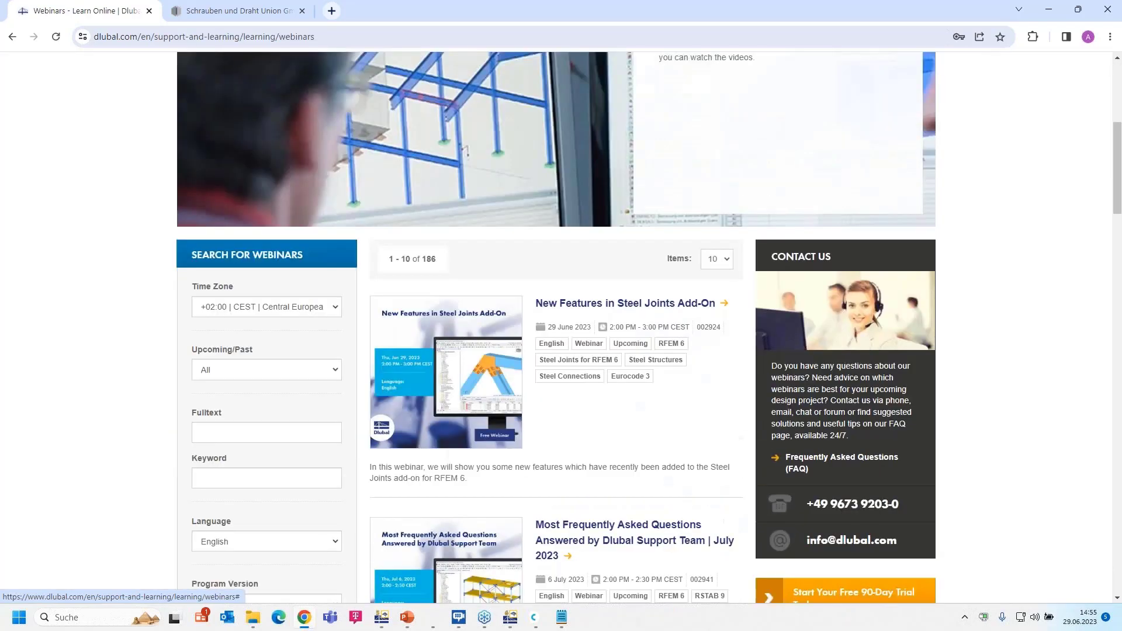
{"action": "scroll", "coordinate": [597, 284], "scroll_direction": "down", "scroll_amount": 3}
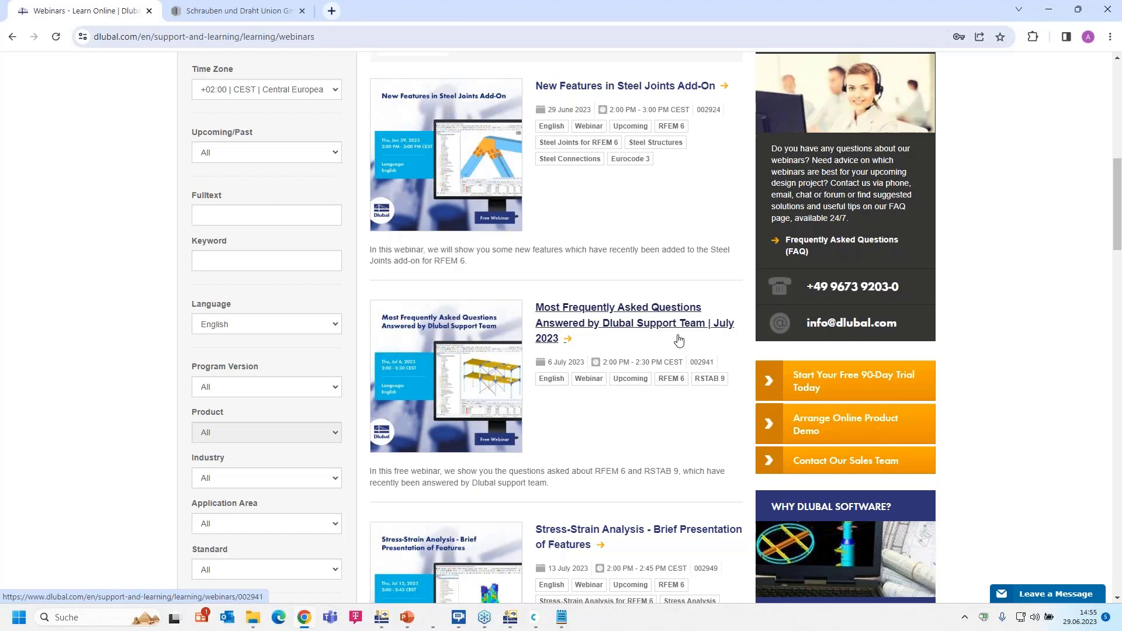
{"action": "scroll", "coordinate": [679, 341], "scroll_direction": "down", "scroll_amount": 3}
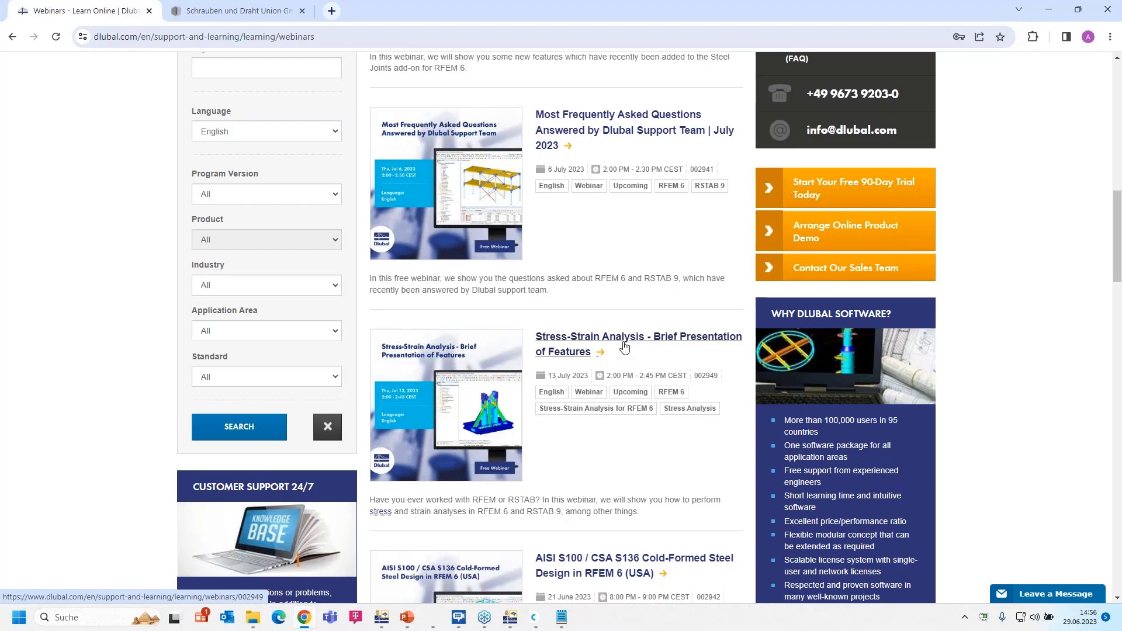
{"action": "scroll", "coordinate": [625, 347], "scroll_direction": "down", "scroll_amount": 5}
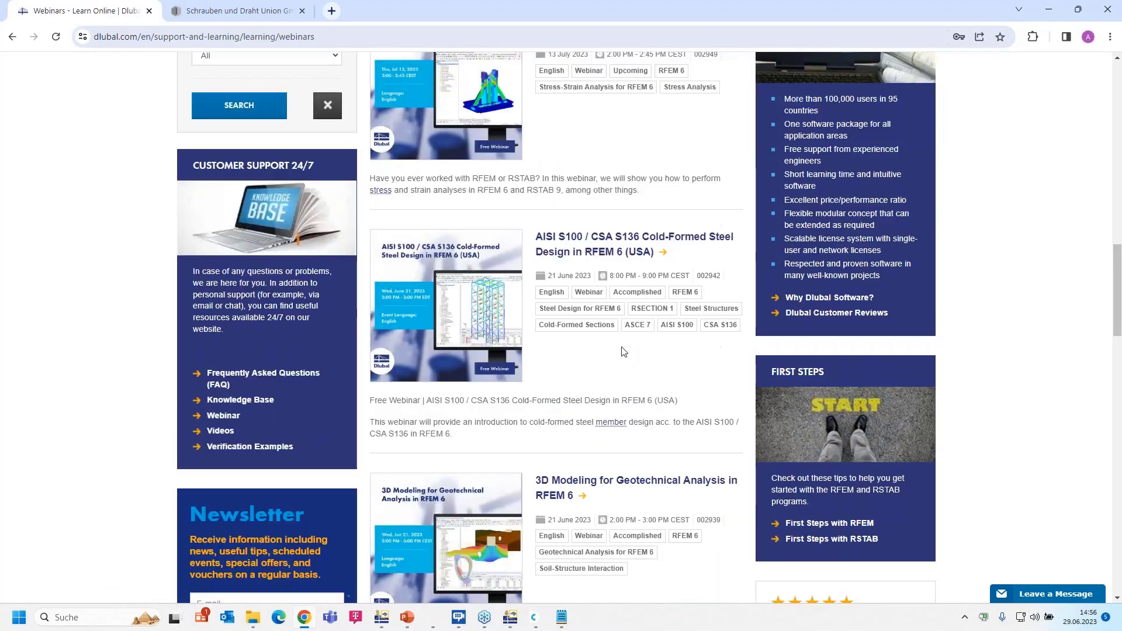
{"action": "scroll", "coordinate": [623, 351], "scroll_direction": "down", "scroll_amount": 2}
{"action": "scroll", "coordinate": [622, 349], "scroll_direction": "up", "scroll_amount": 6}
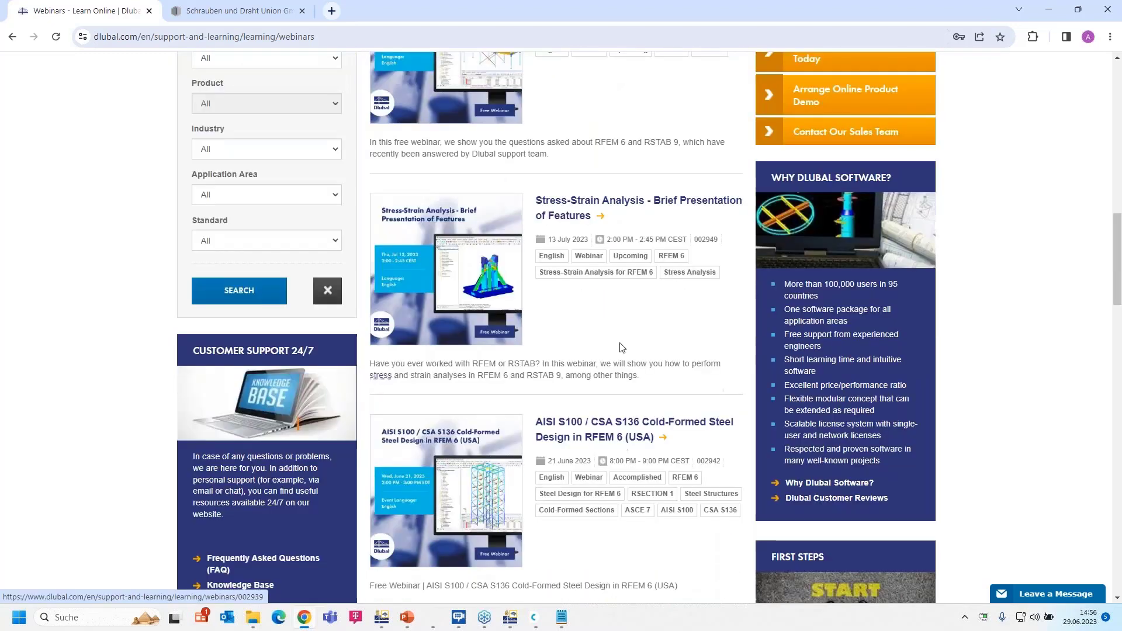
{"action": "scroll", "coordinate": [622, 347], "scroll_direction": "up", "scroll_amount": 9}
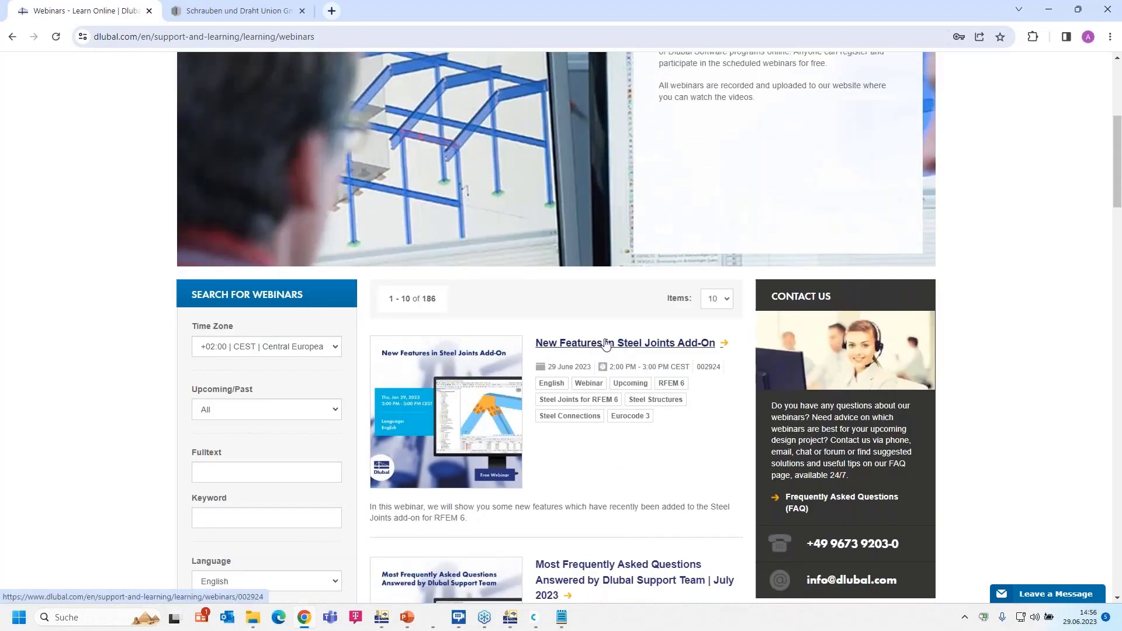
Open the "New Features in Steel Joints Add-On" webinar page and review its recording, presentation slides, recommended events and models to download
{"action": "left_click", "coordinate": [607, 343]}
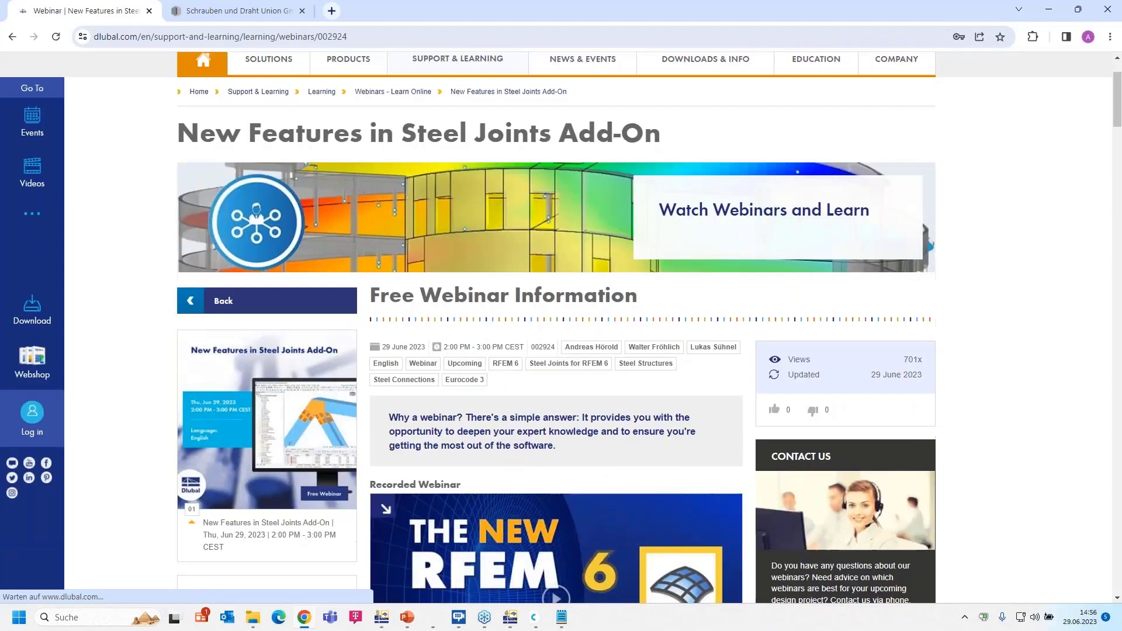
{"action": "scroll", "coordinate": [342, 86], "scroll_direction": "down", "scroll_amount": 3}
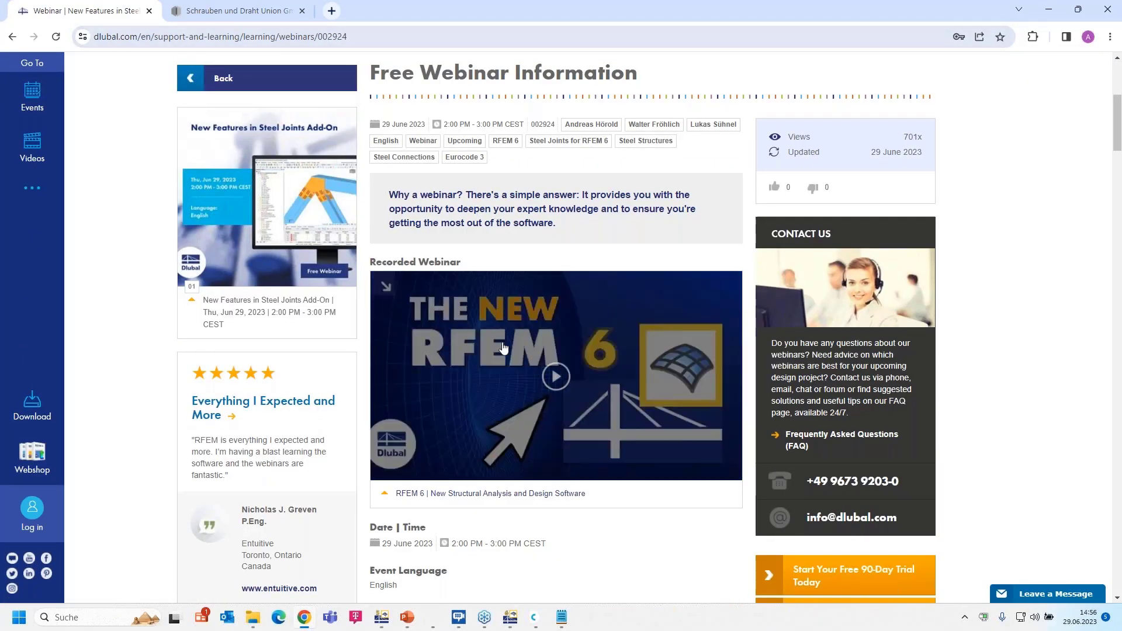
{"action": "scroll", "coordinate": [594, 336], "scroll_direction": "down", "scroll_amount": 10}
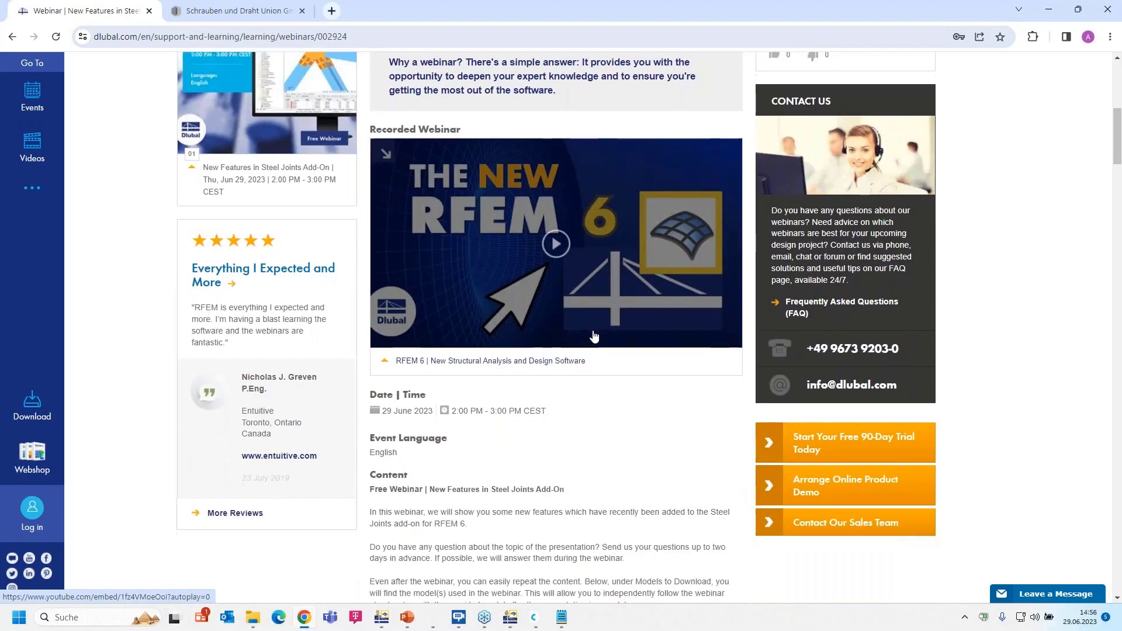
{"action": "scroll", "coordinate": [473, 305], "scroll_direction": "down", "scroll_amount": 8}
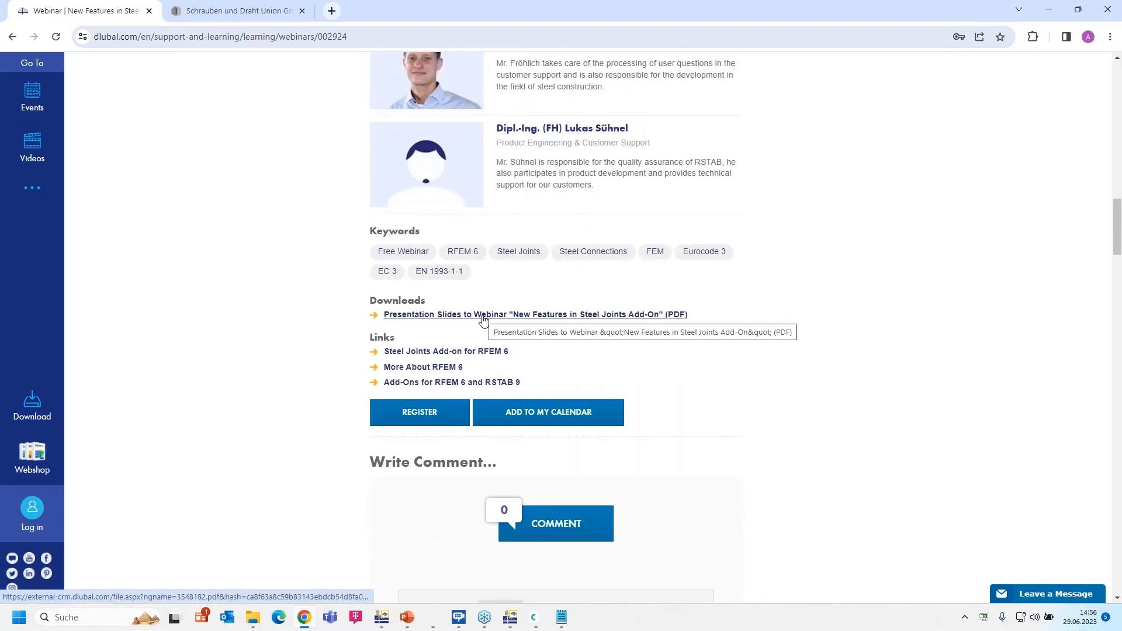
{"action": "scroll", "coordinate": [518, 319], "scroll_direction": "down", "scroll_amount": 16}
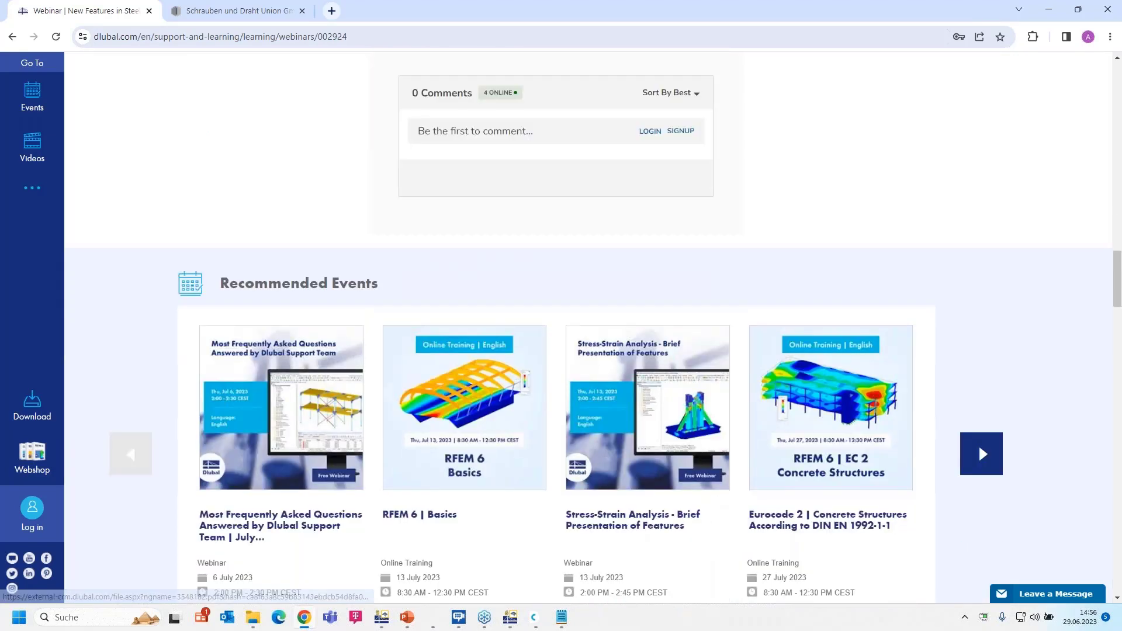
{"action": "scroll", "coordinate": [484, 298], "scroll_direction": "down", "scroll_amount": 8}
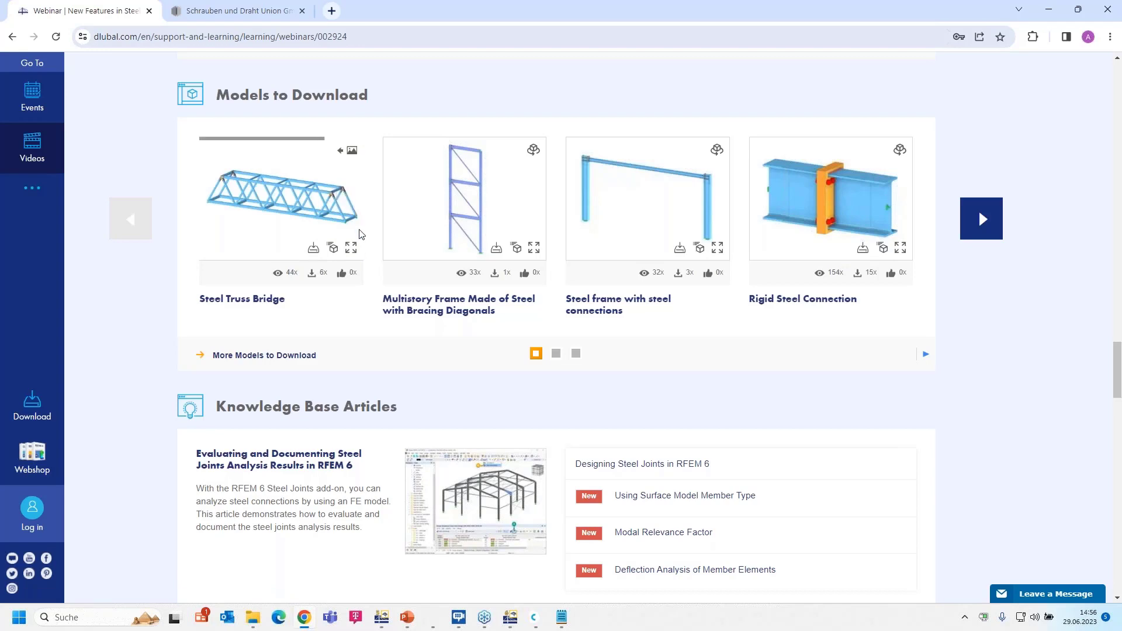
{"action": "scroll", "coordinate": [360, 234], "scroll_direction": "up", "scroll_amount": 20}
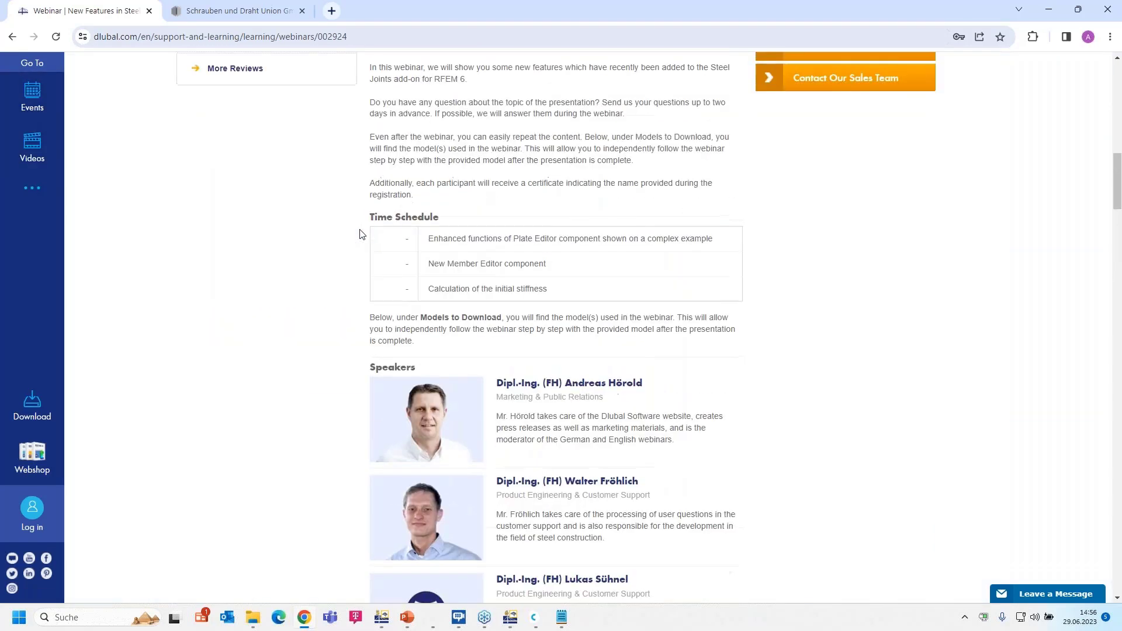
{"action": "scroll", "coordinate": [360, 234], "scroll_direction": "up", "scroll_amount": 10}
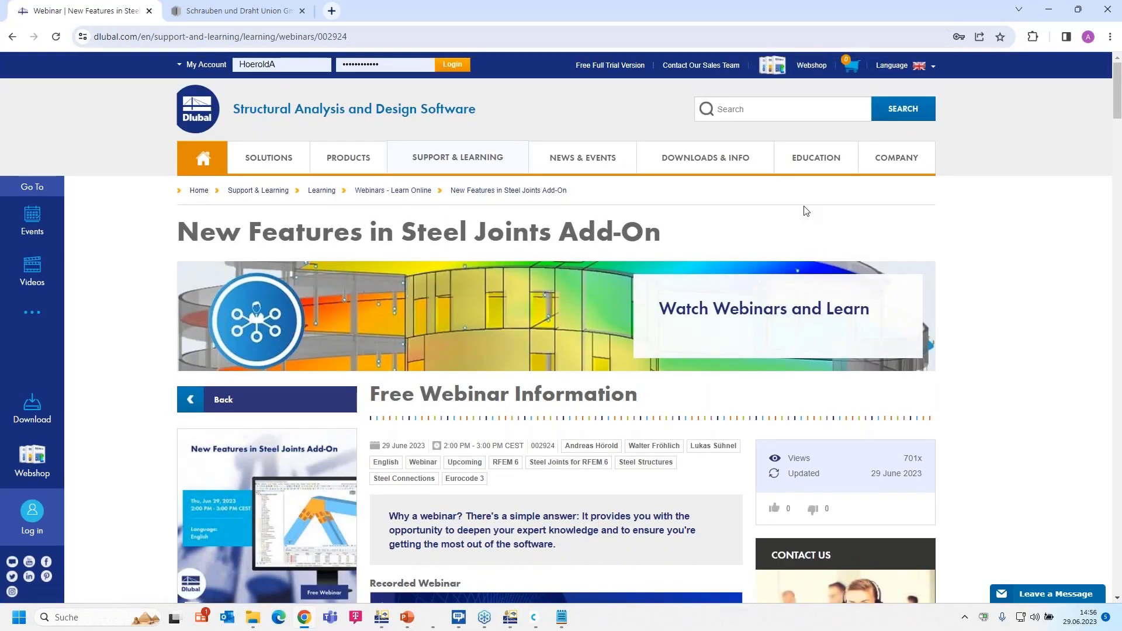
Open the Customer Projects reference page and look through the published structures
{"action": "mouse_move", "coordinate": [691, 166]}
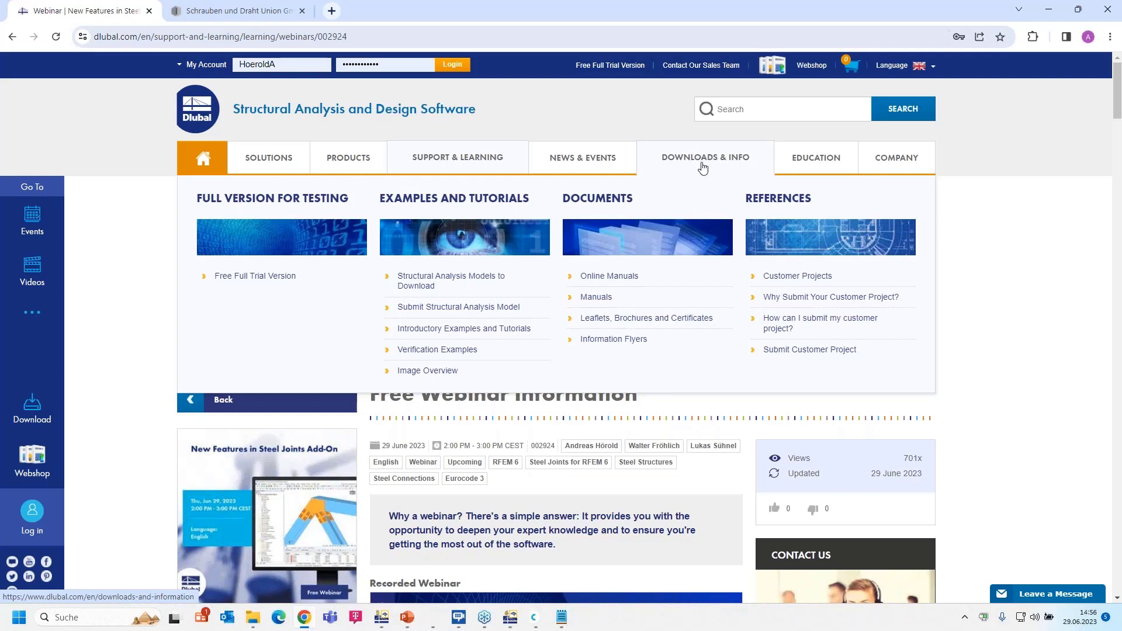
{"action": "left_click", "coordinate": [815, 281]}
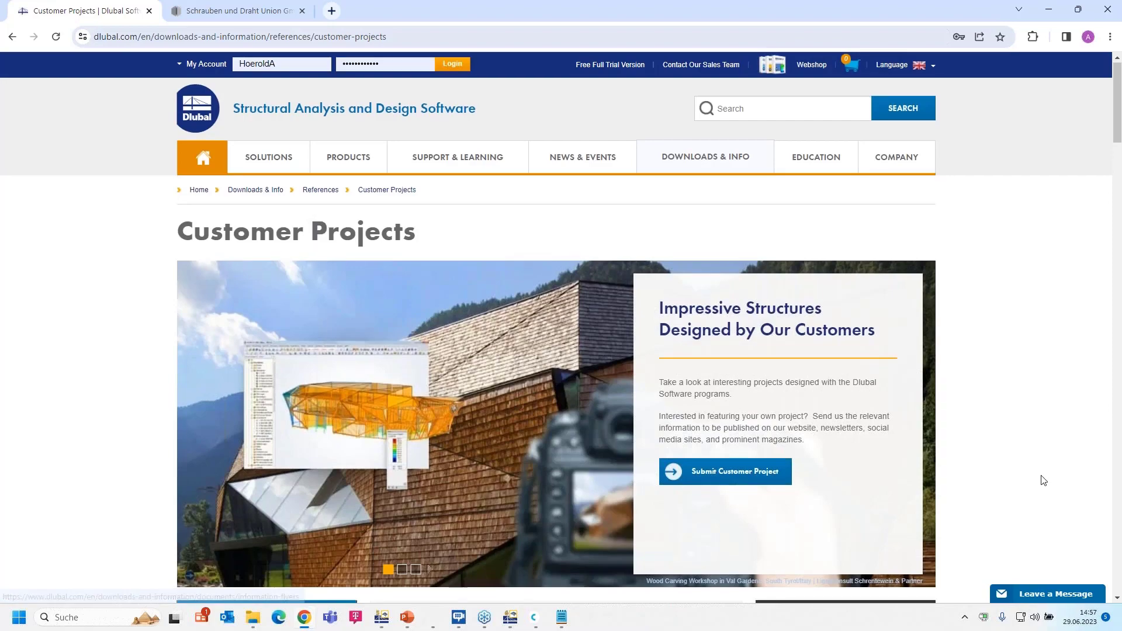
{"action": "scroll", "coordinate": [1044, 480], "scroll_direction": "down", "scroll_amount": 12}
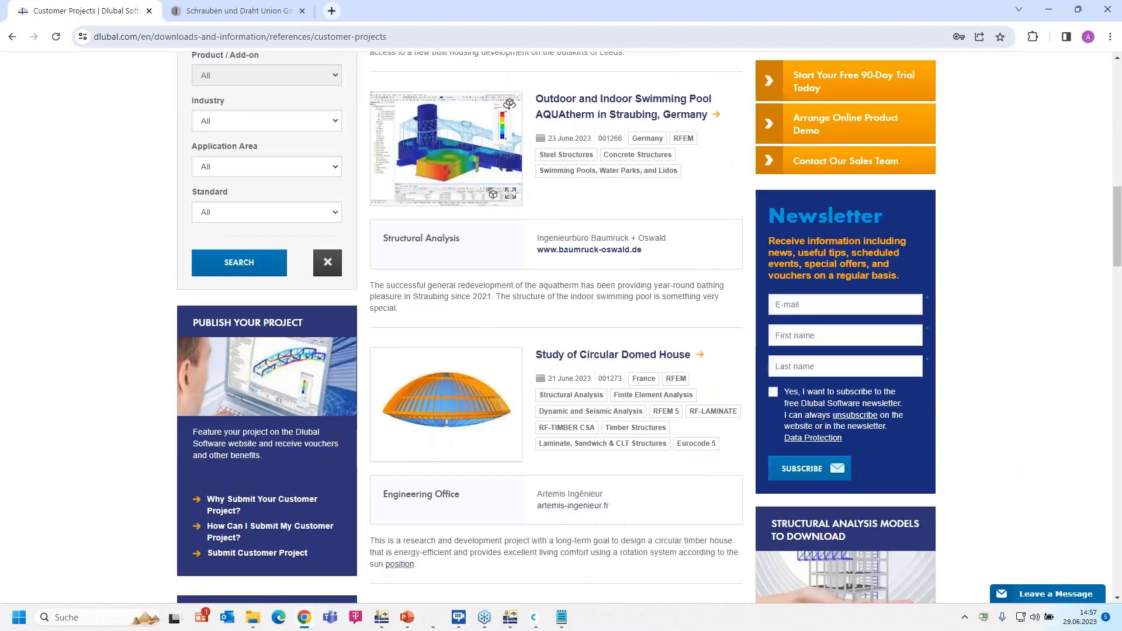
{"action": "scroll", "coordinate": [1045, 481], "scroll_direction": "down", "scroll_amount": 14}
{"action": "scroll", "coordinate": [1044, 480], "scroll_direction": "up", "scroll_amount": 12}
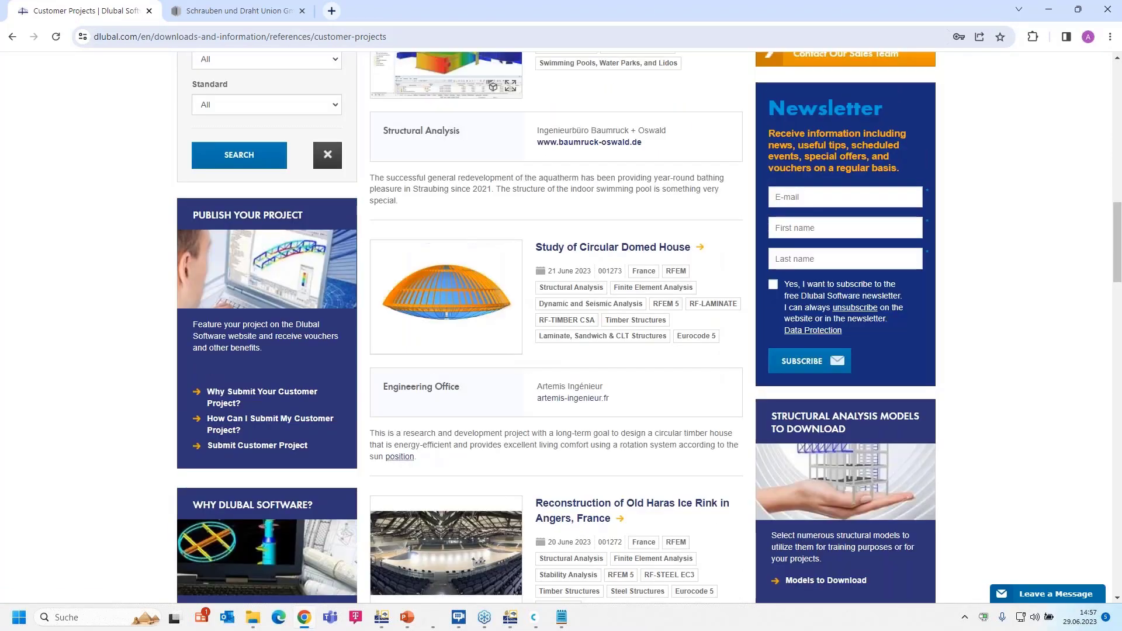
{"action": "scroll", "coordinate": [1045, 481], "scroll_direction": "up", "scroll_amount": 15}
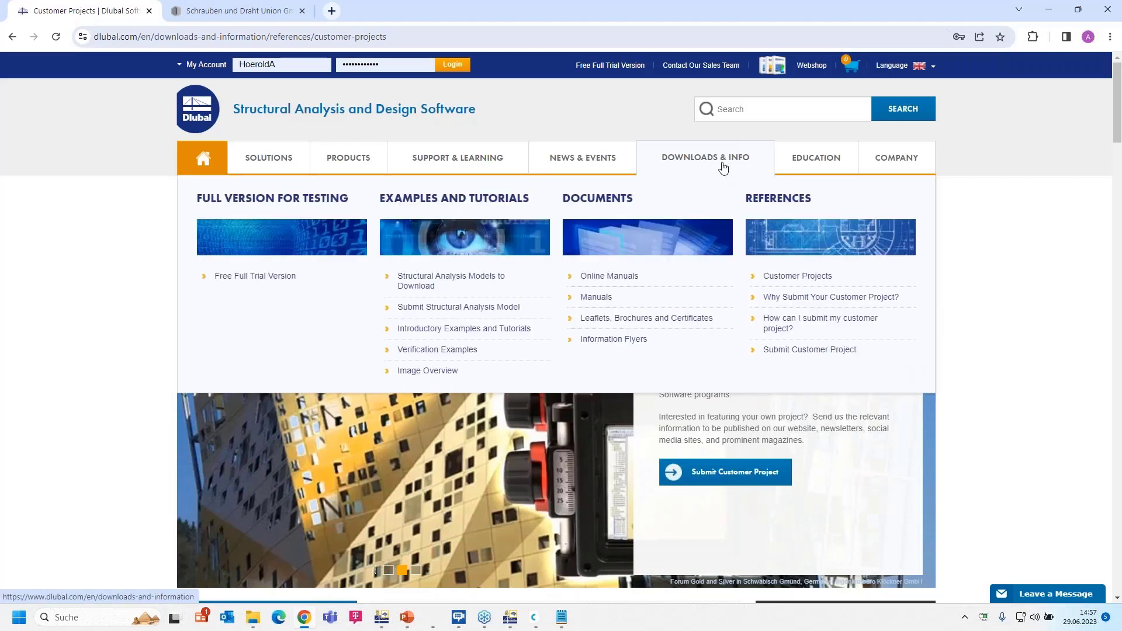
Open the Submit Customer Project form and examine its contact, address and project detail fields
{"action": "left_click", "coordinate": [808, 351]}
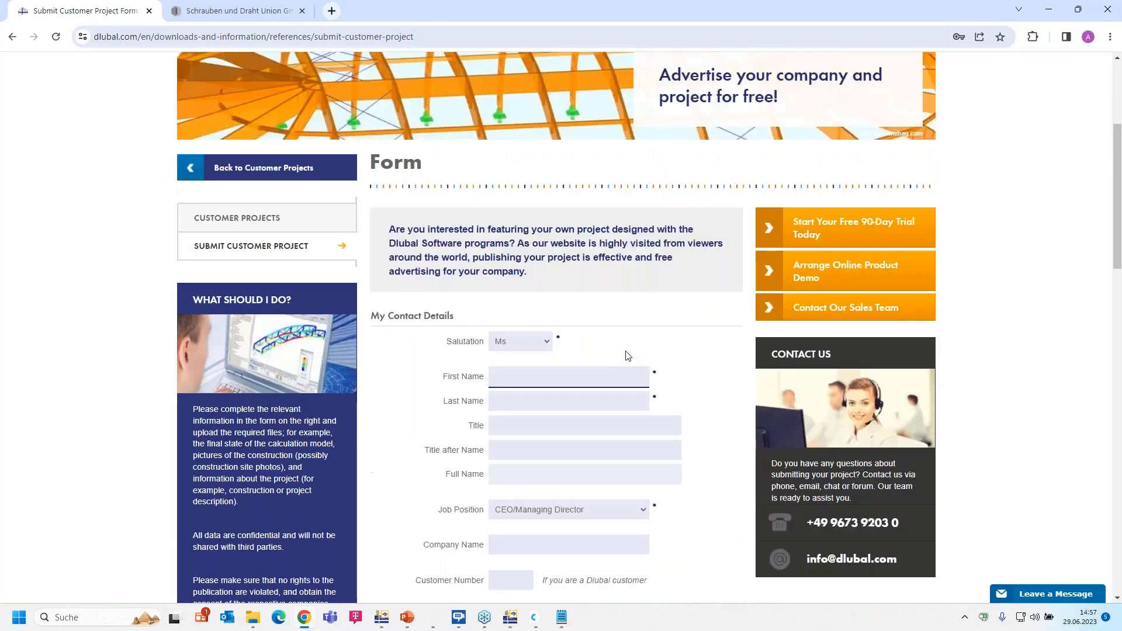
{"action": "scroll", "coordinate": [627, 355], "scroll_direction": "down", "scroll_amount": 4}
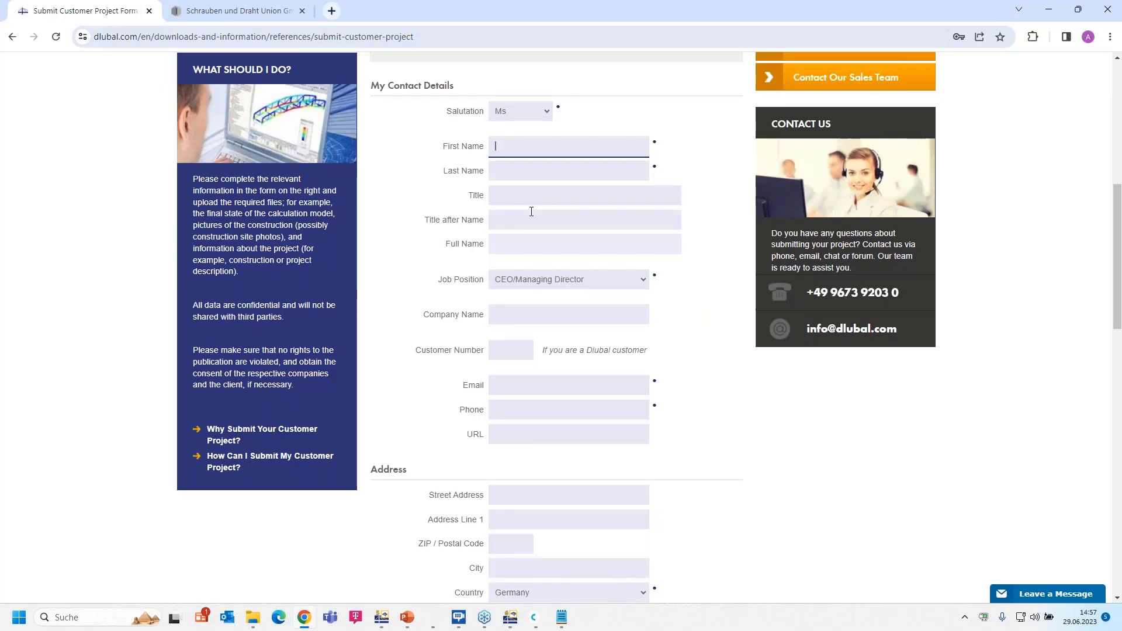
{"action": "scroll", "coordinate": [532, 211], "scroll_direction": "down", "scroll_amount": 2}
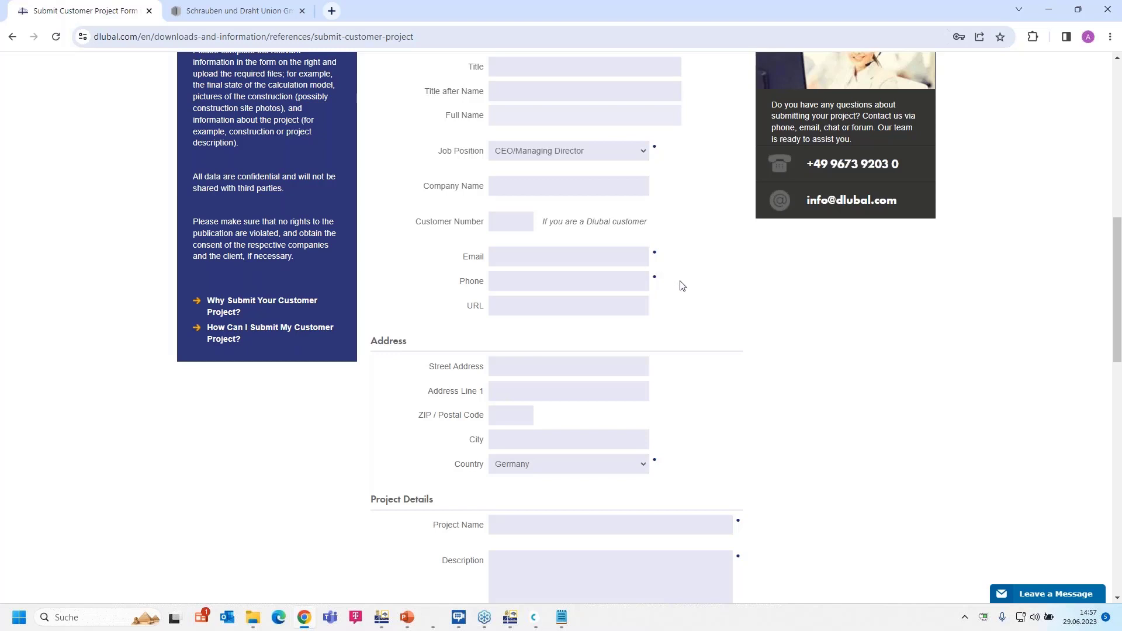
{"action": "scroll", "coordinate": [699, 296], "scroll_direction": "up", "scroll_amount": 9}
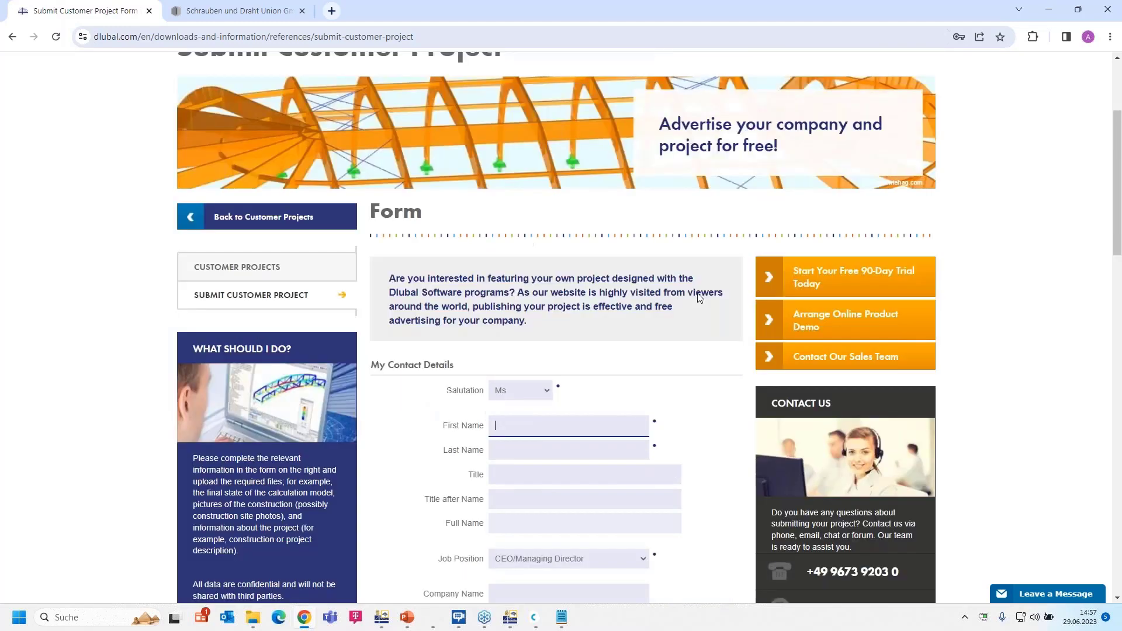